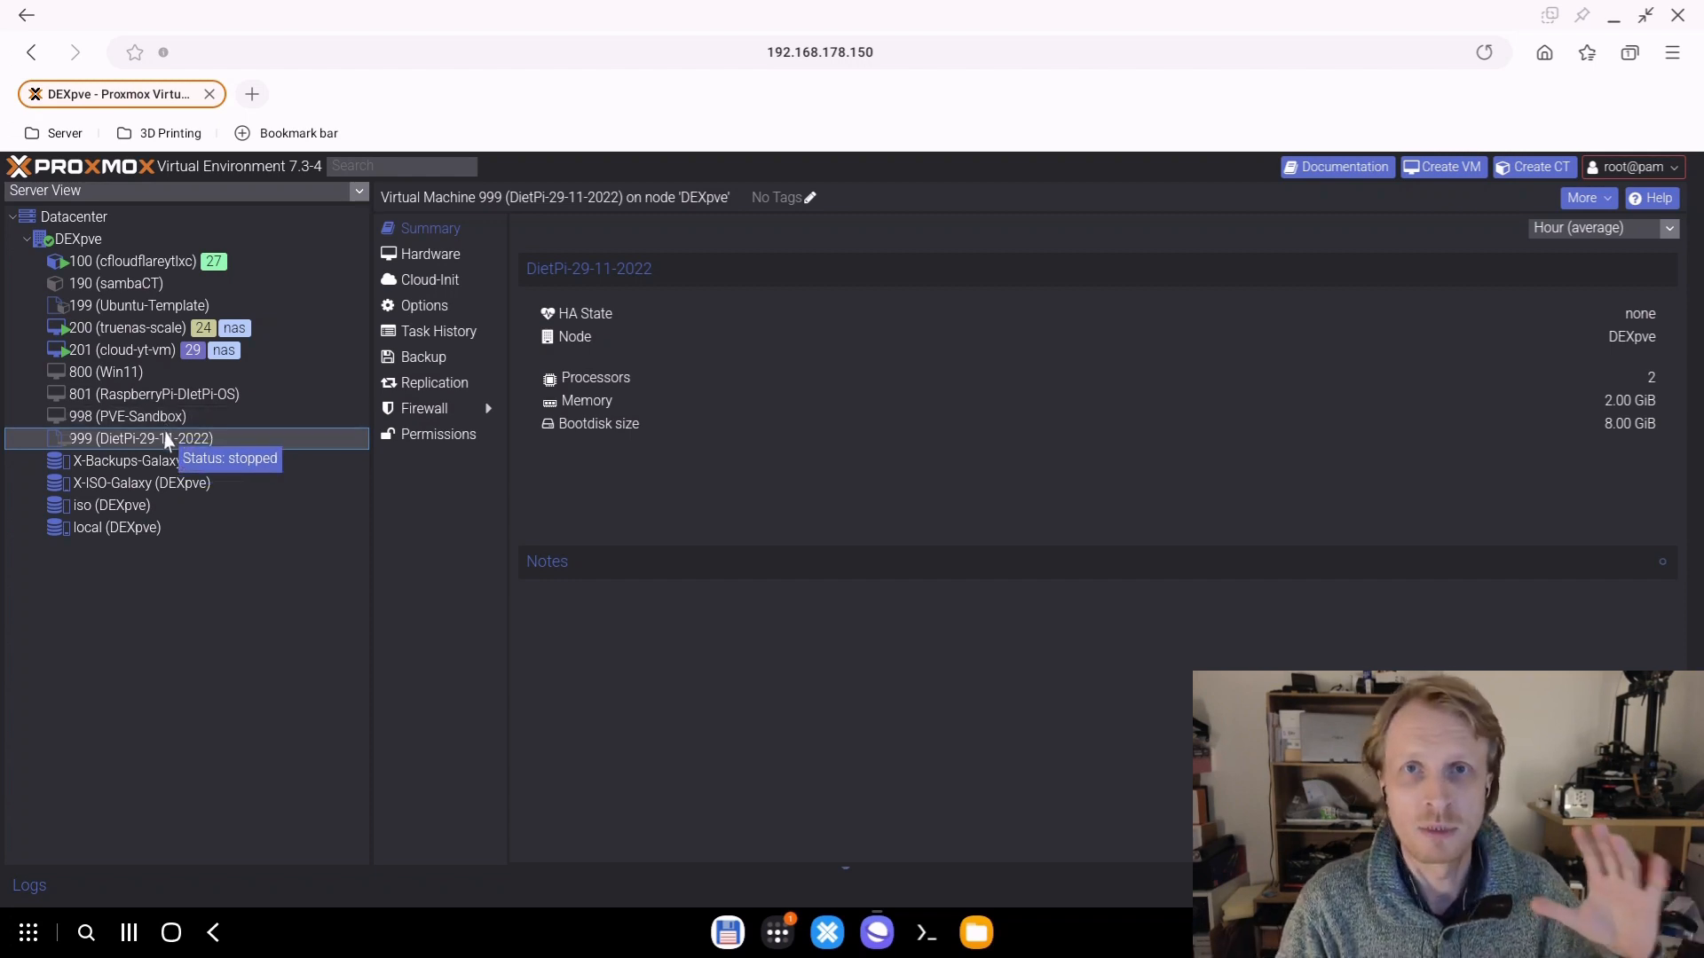
Clone template 999 as VM ID 202, named MediaServer, in Full Clone mode.
{"action": "right_click", "coordinate": [149, 441]}
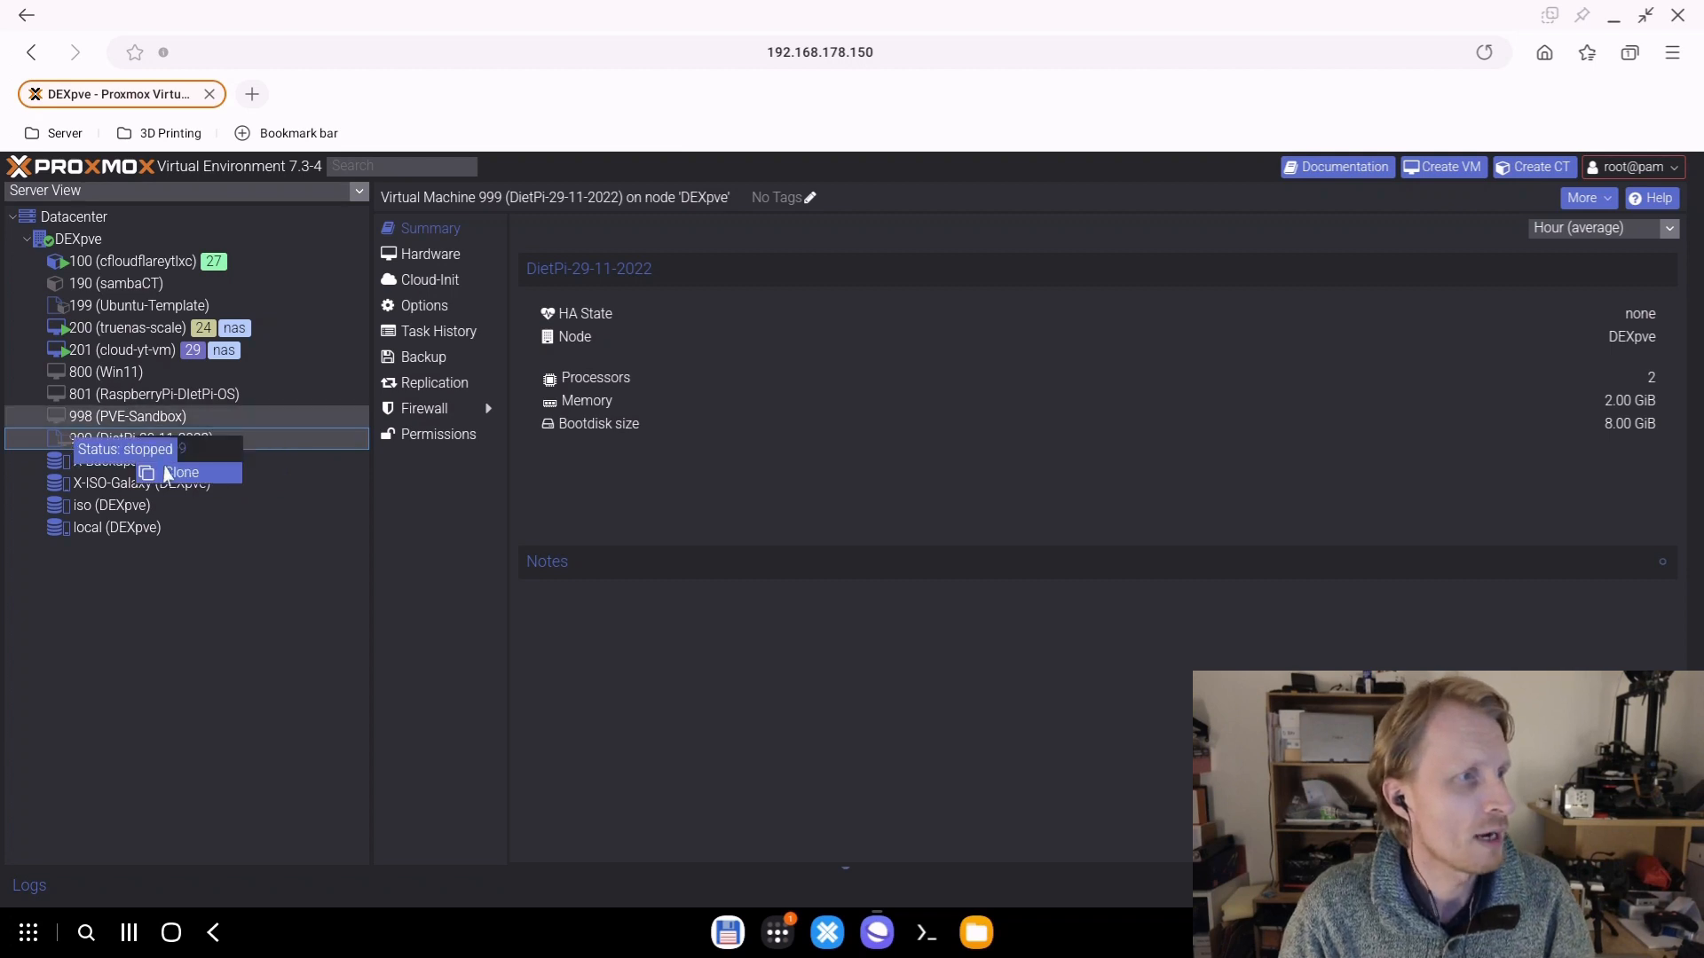
{"action": "left_click", "coordinate": [205, 474]}
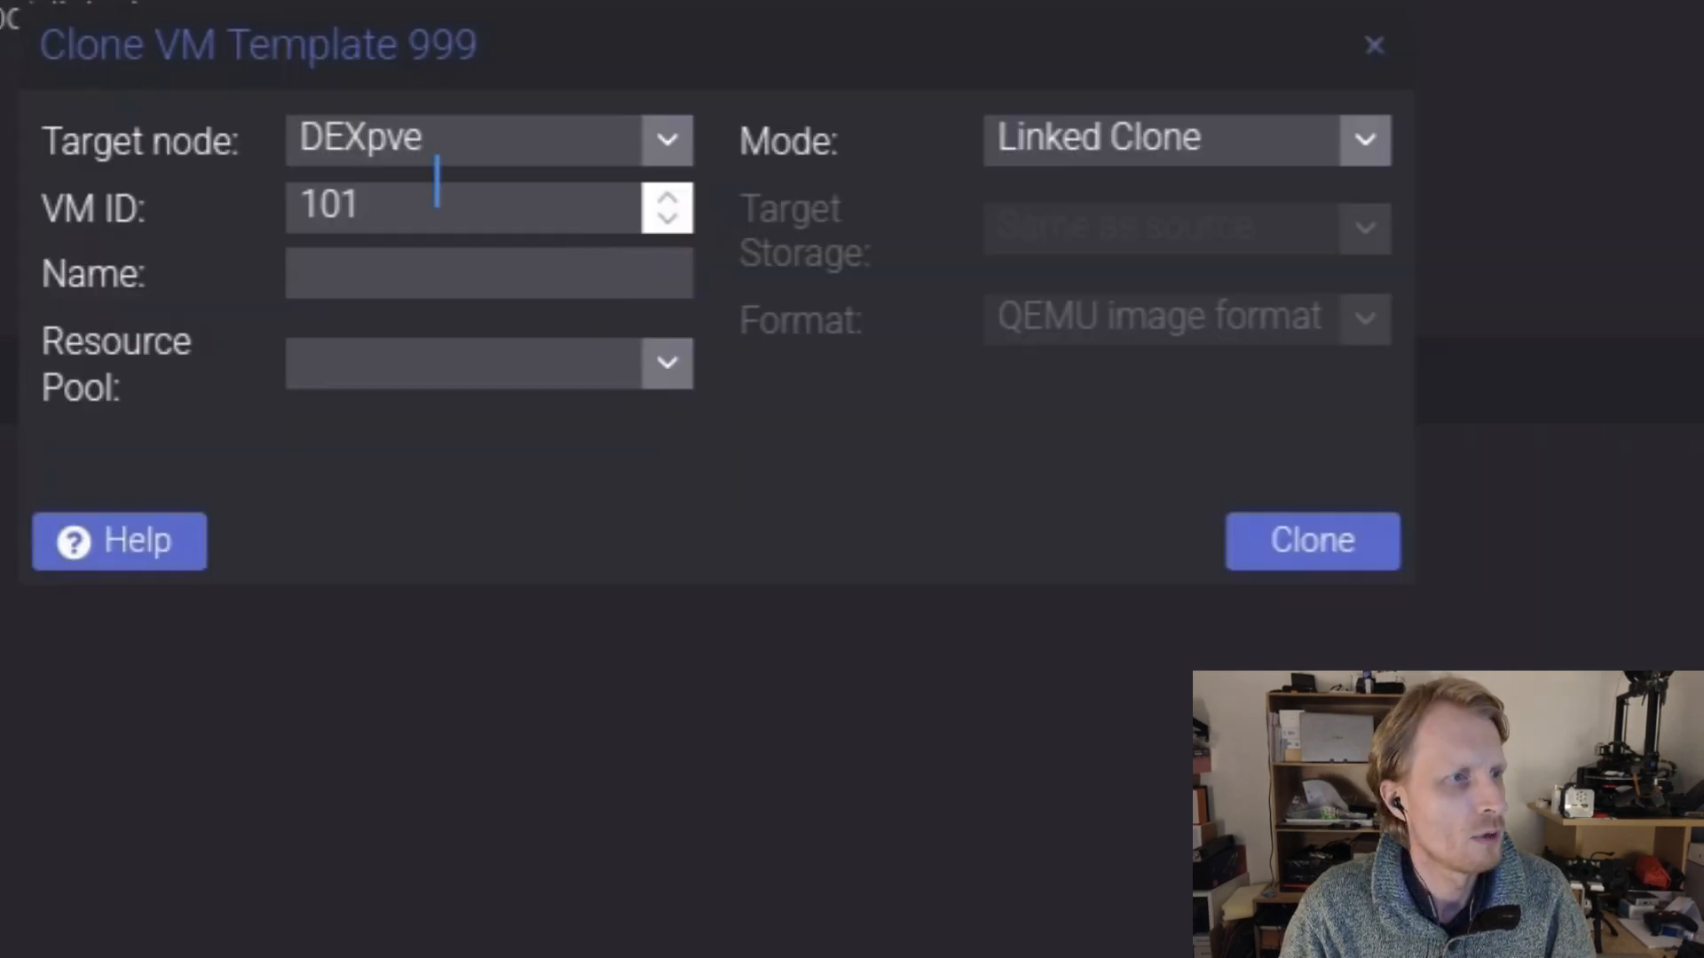
{"action": "left_click_drag", "start_coordinate": [739, 491], "coordinate": [621, 504]}
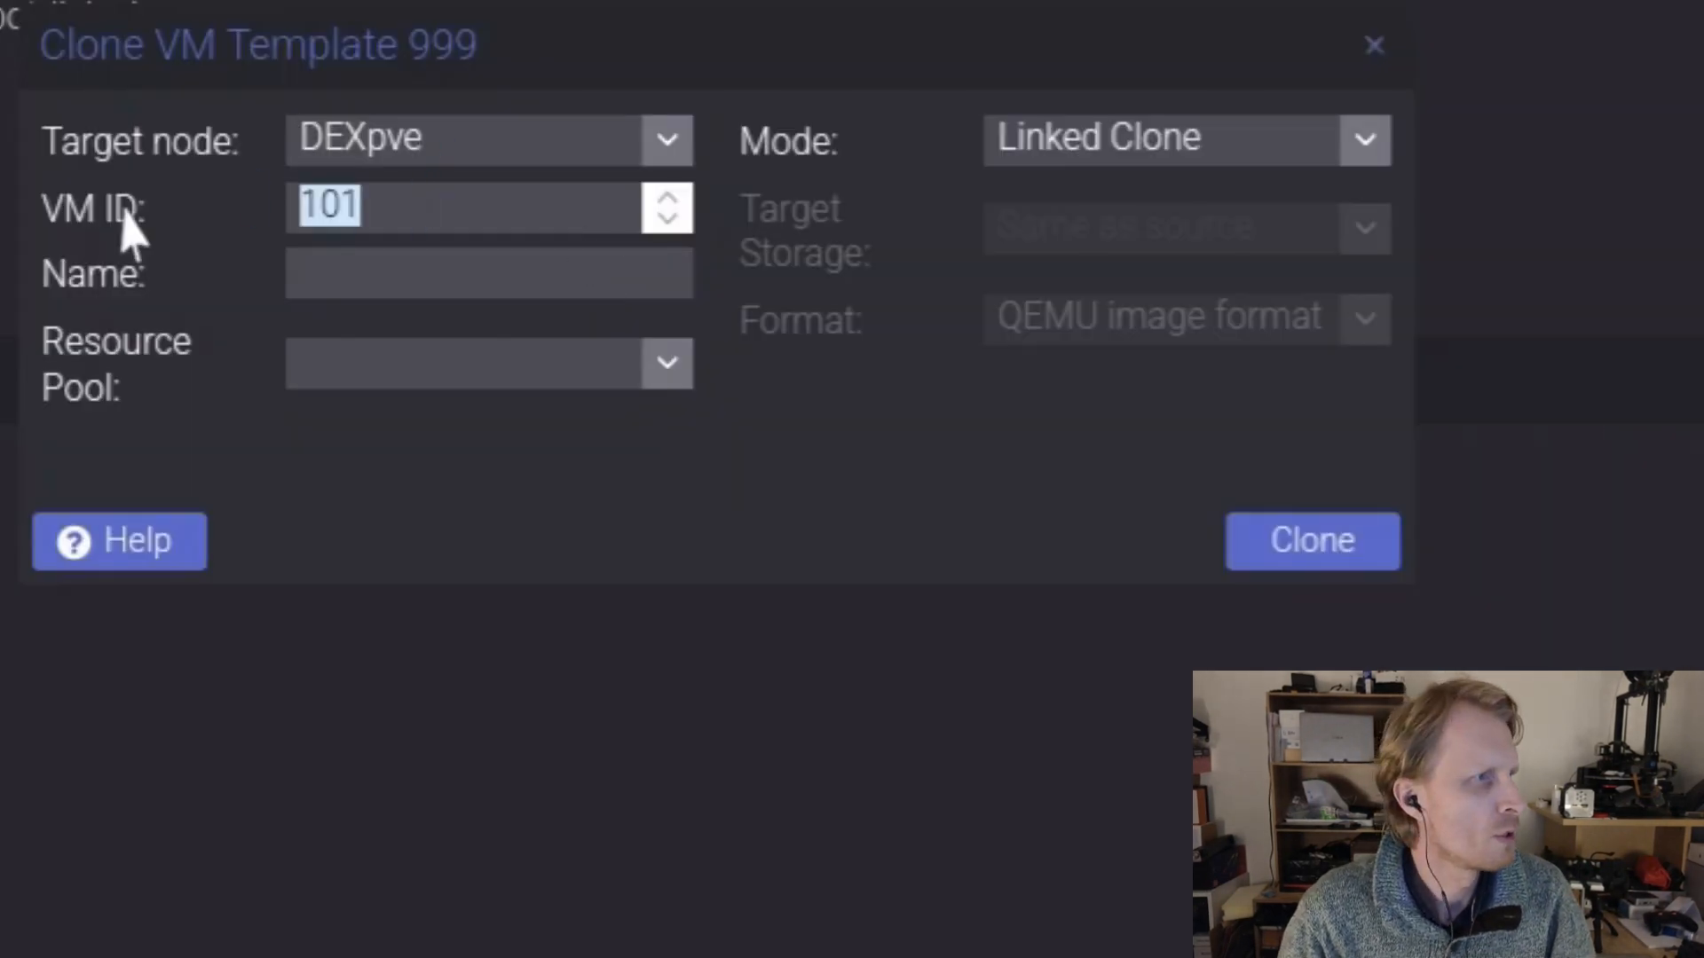
{"action": "type", "text": "202"}
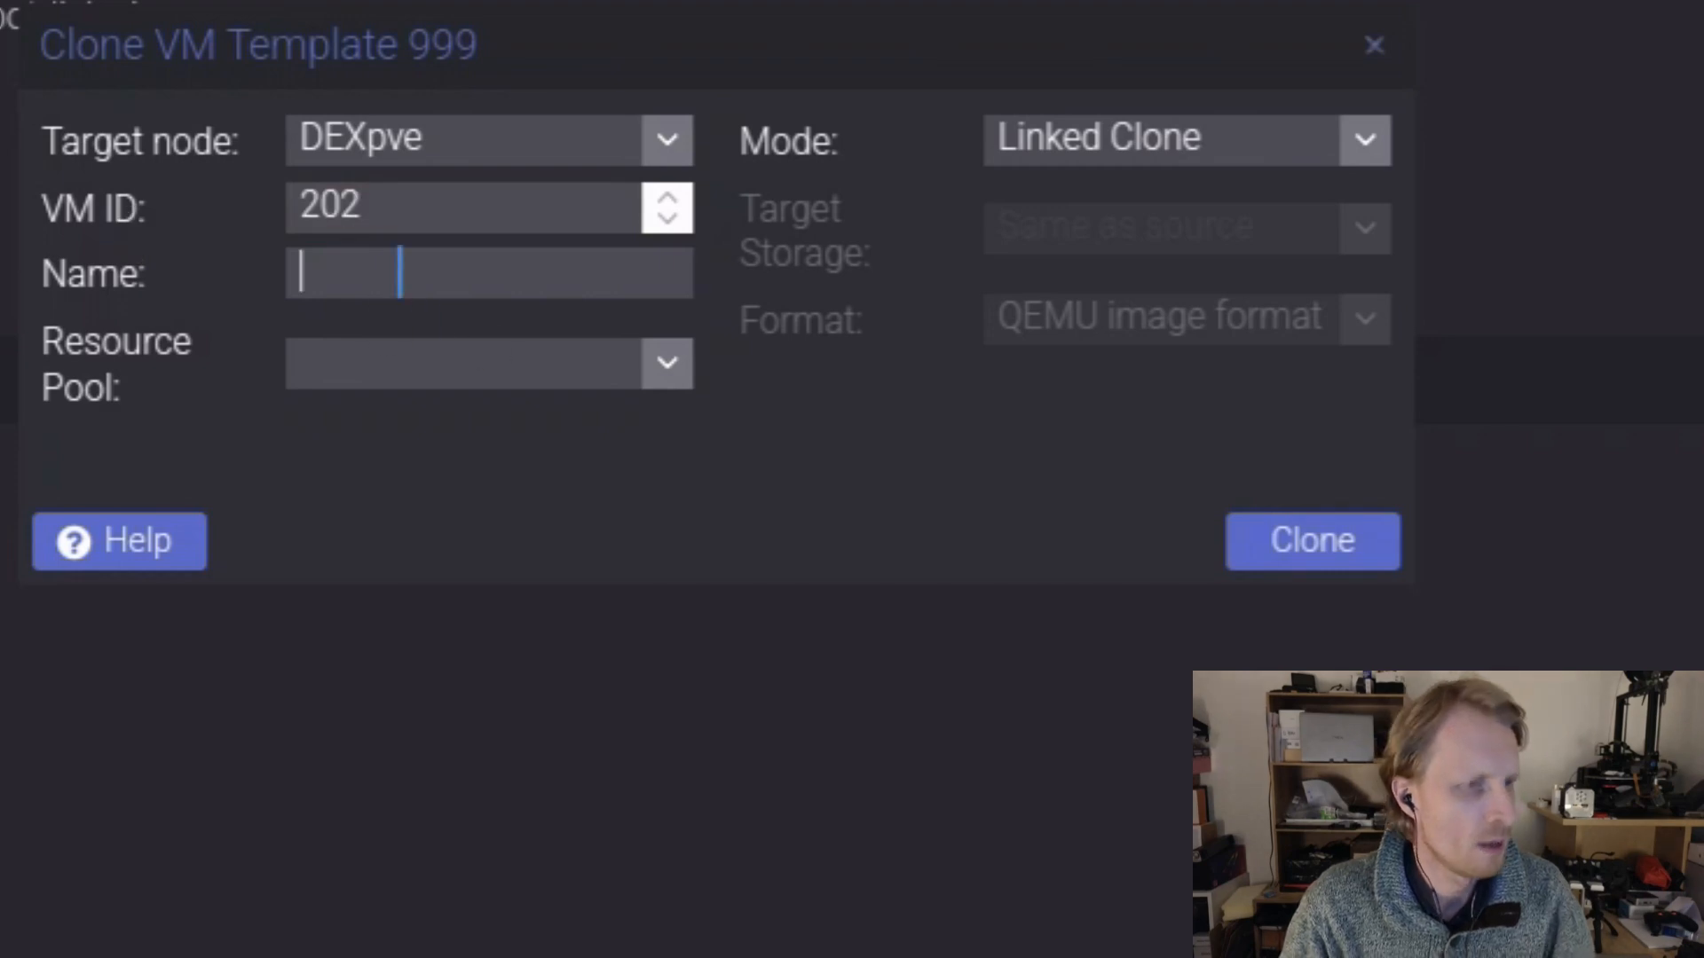
{"action": "type", "text": "MediaServer"}
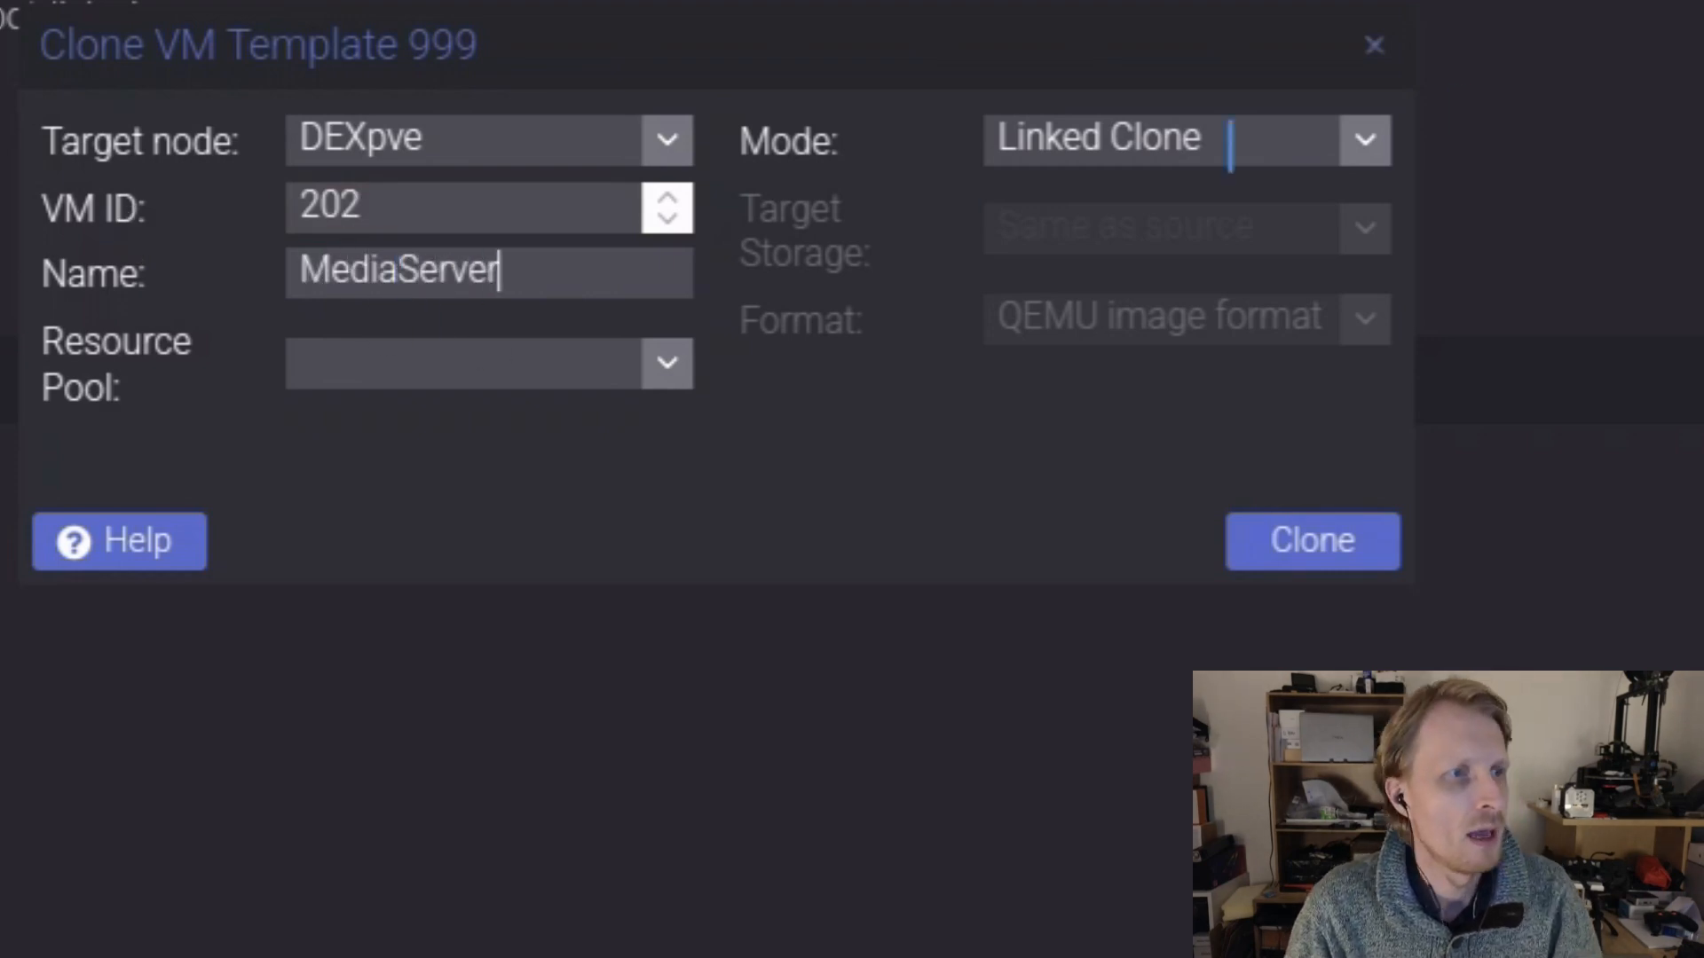
{"action": "left_click", "coordinate": [1230, 144]}
{"action": "left_click", "coordinate": [1100, 204]}
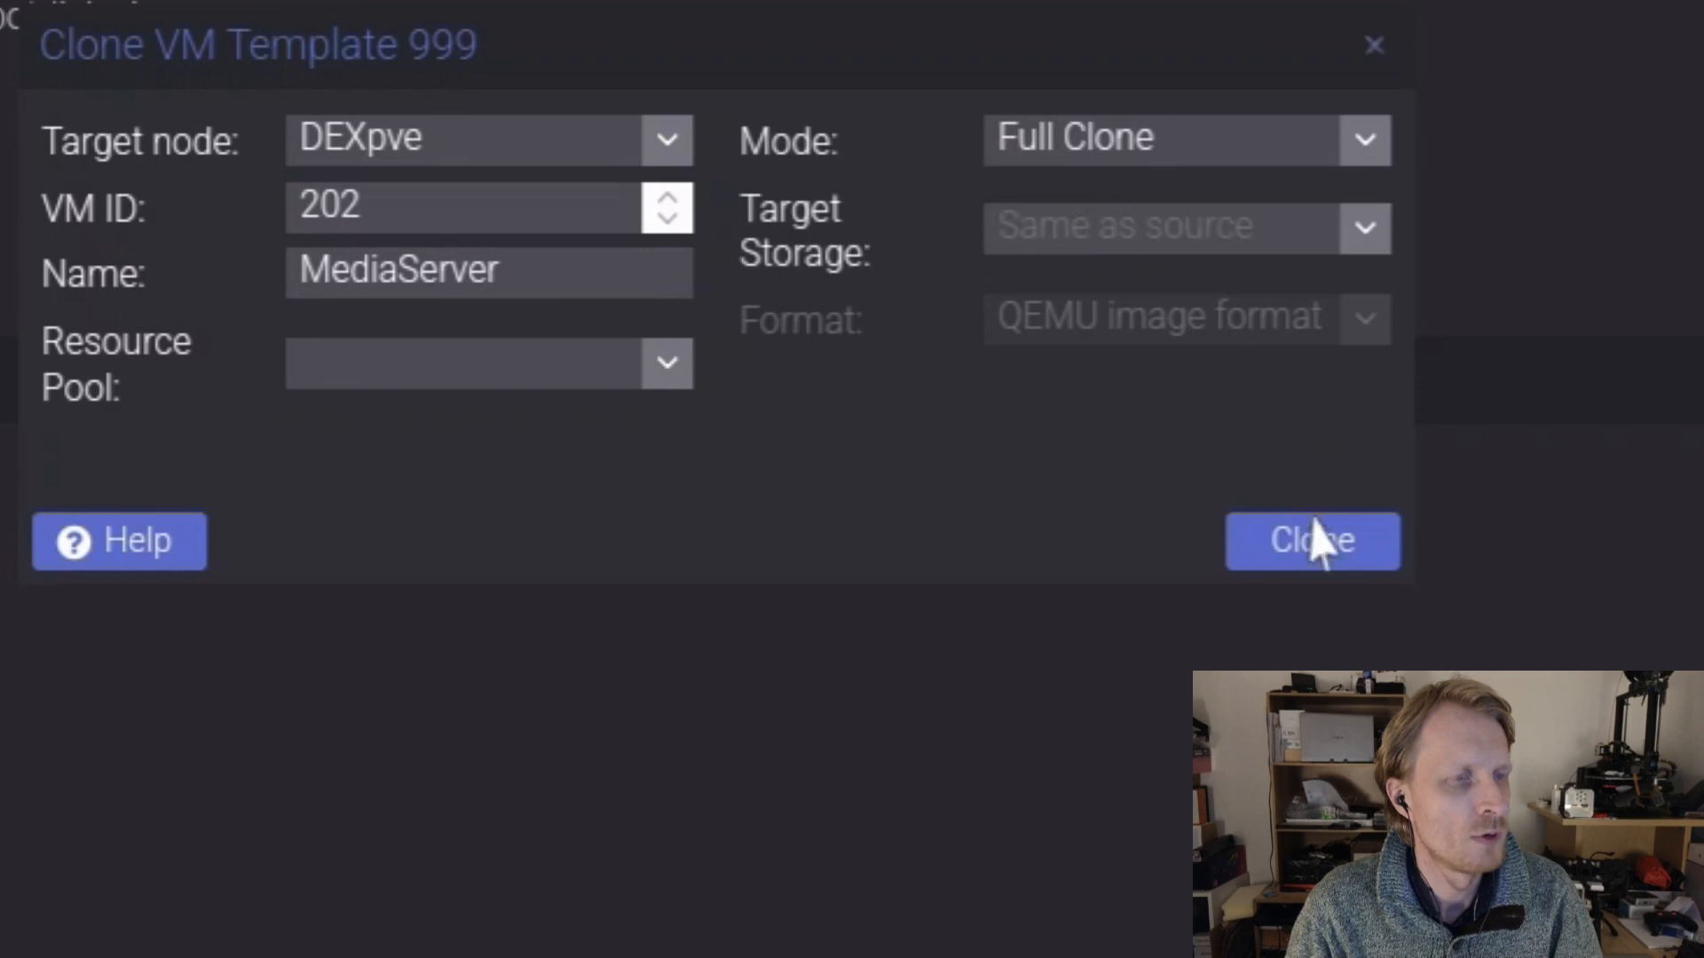
{"action": "left_click", "coordinate": [1331, 559]}
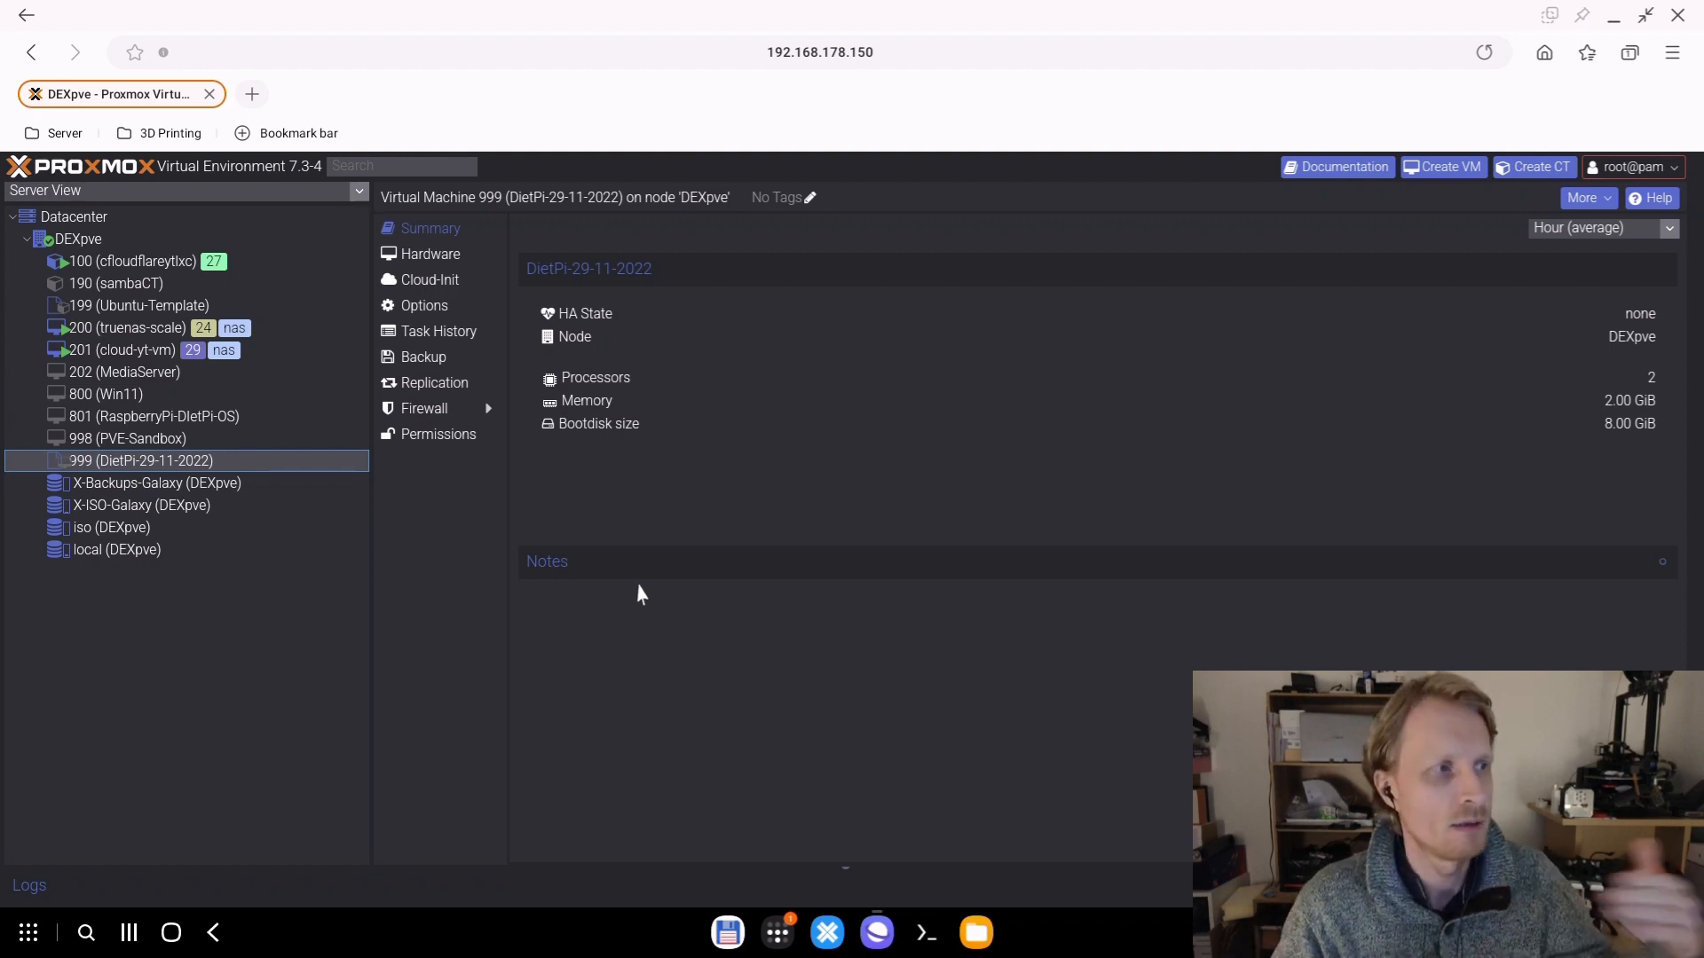
Boot VM 202 MediaServer from its Console view.
{"action": "left_click", "coordinate": [120, 376]}
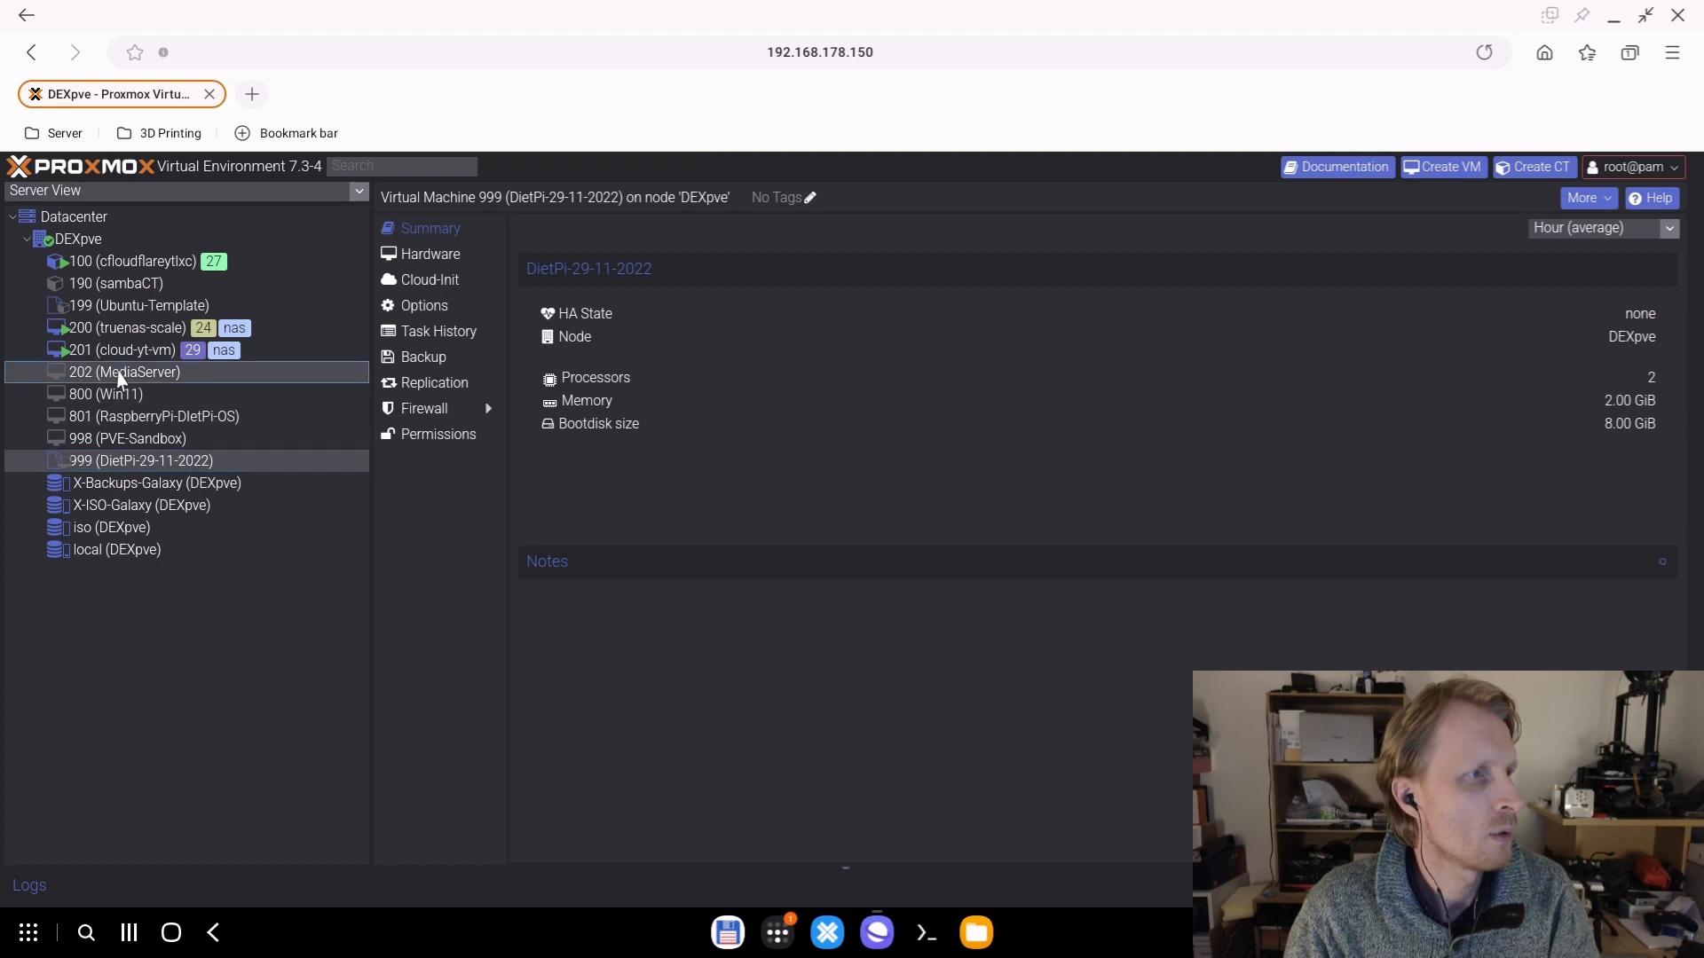
{"action": "left_click", "coordinate": [426, 255]}
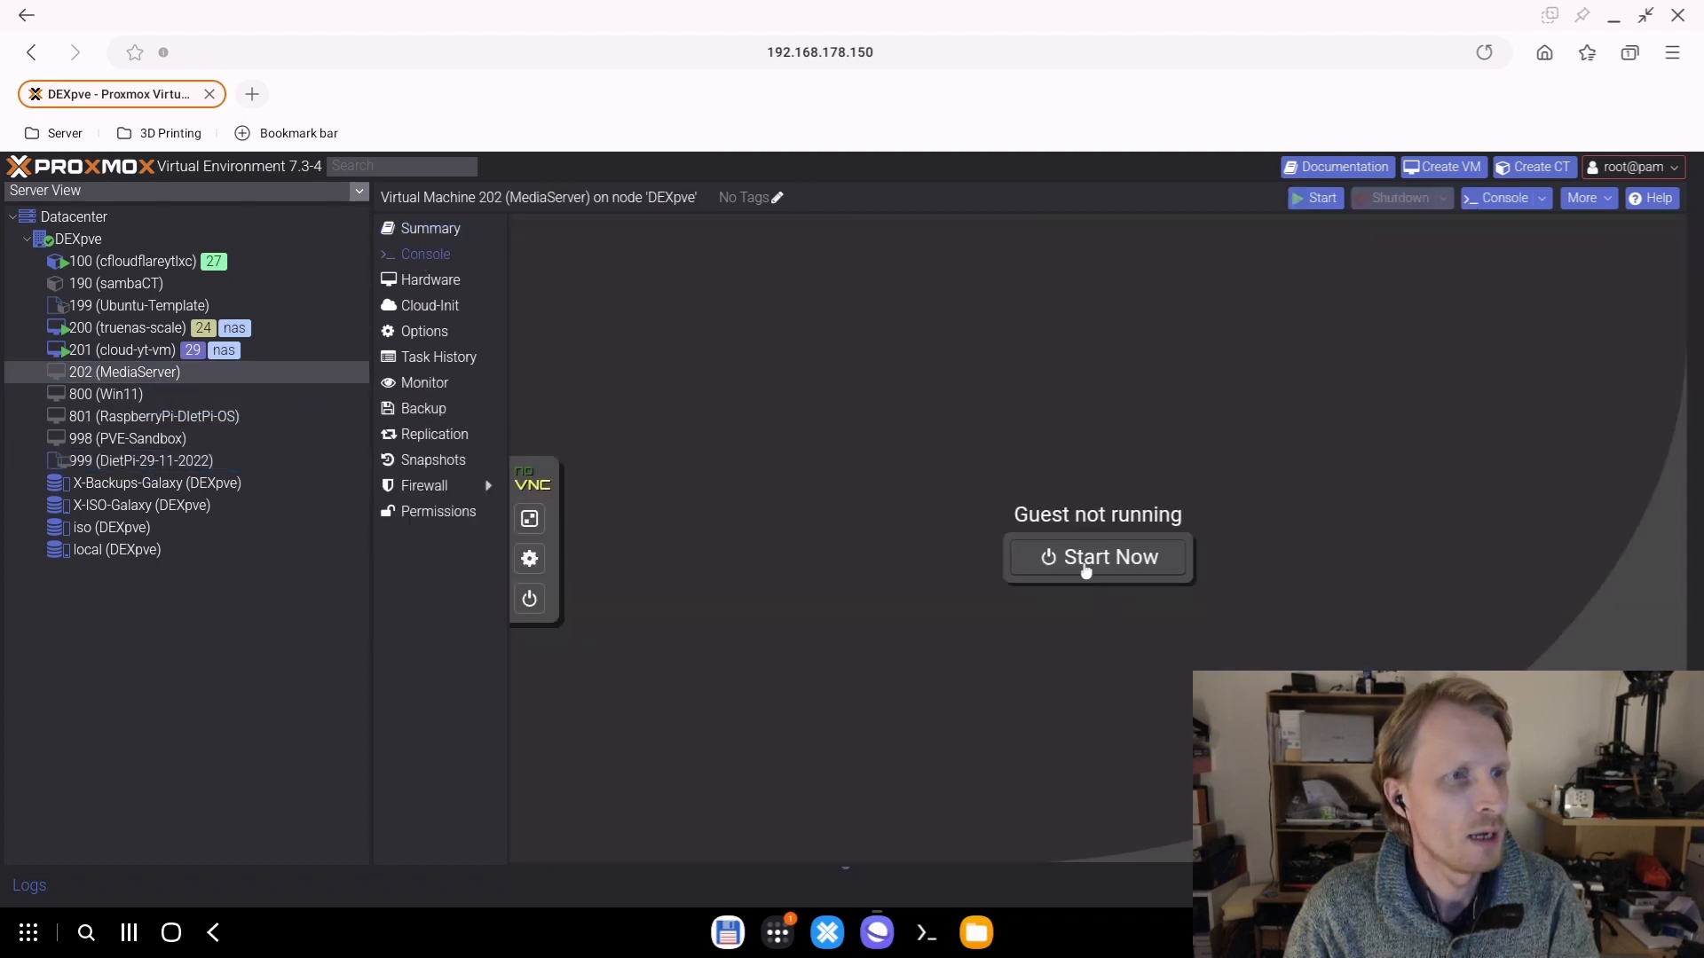
{"action": "left_click", "coordinate": [1086, 567]}
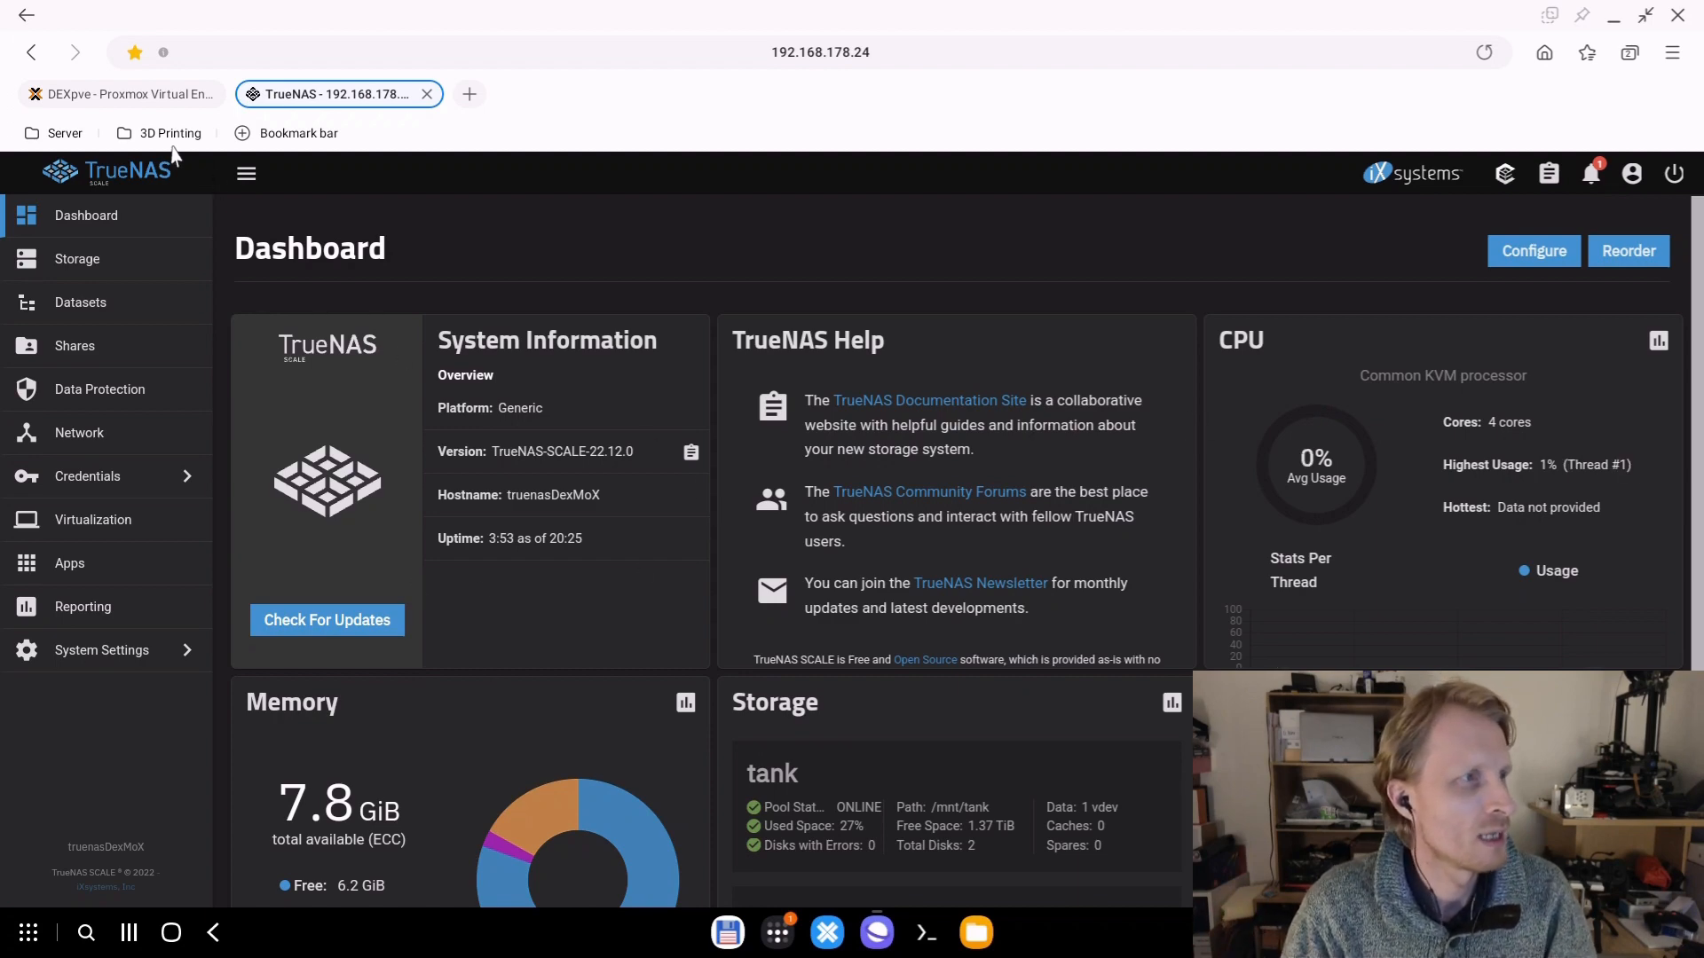
In Datasets, expand data, proxmox, pve-drives and cloud-vm, then show pve-drives details.
{"action": "left_click", "coordinate": [120, 94]}
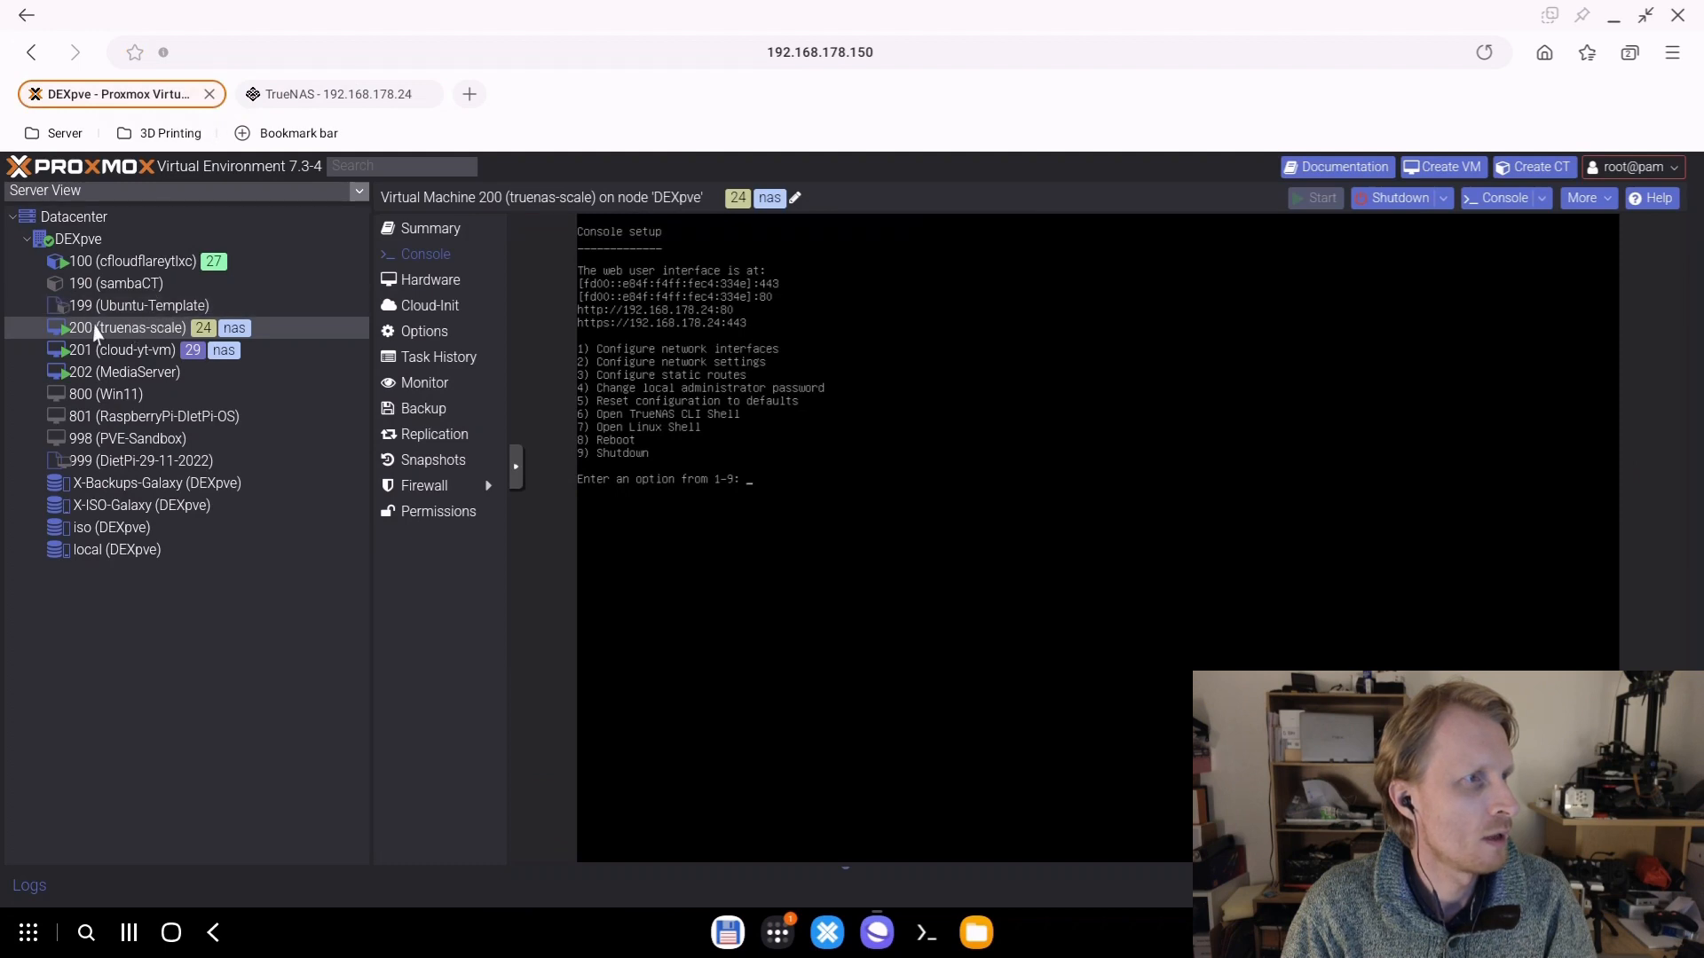
{"action": "left_click", "coordinate": [338, 94]}
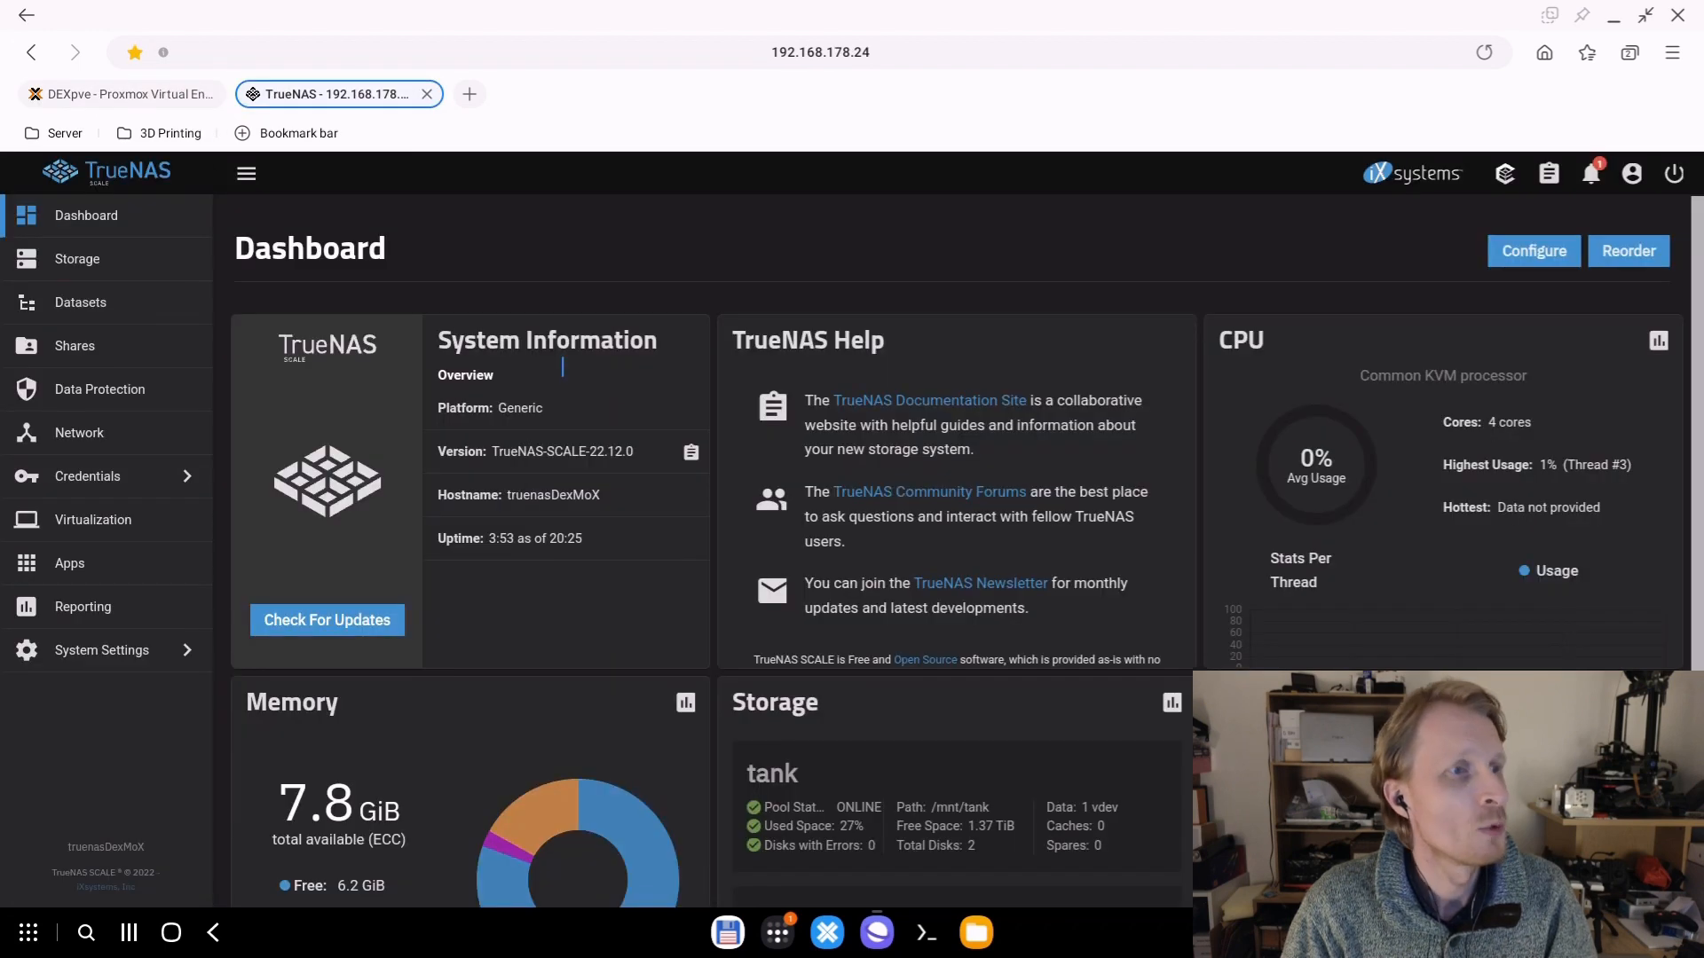
{"action": "left_click", "coordinate": [115, 302]}
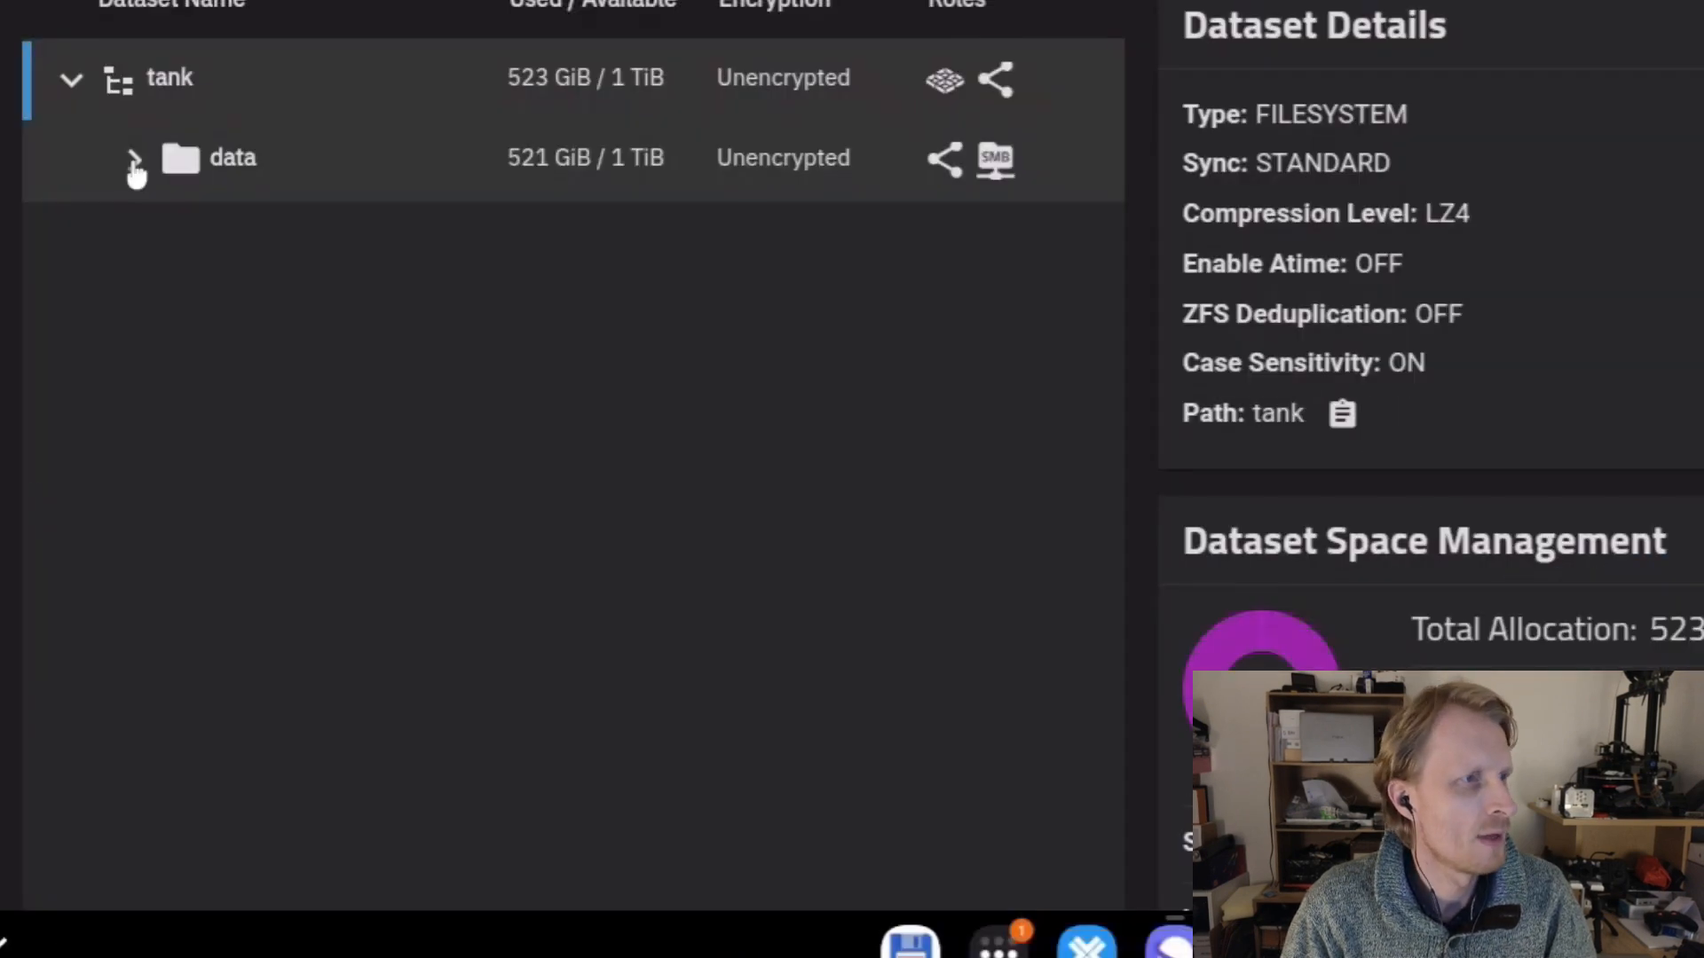
{"action": "left_click", "coordinate": [284, 472]}
{"action": "left_click", "coordinate": [195, 322]}
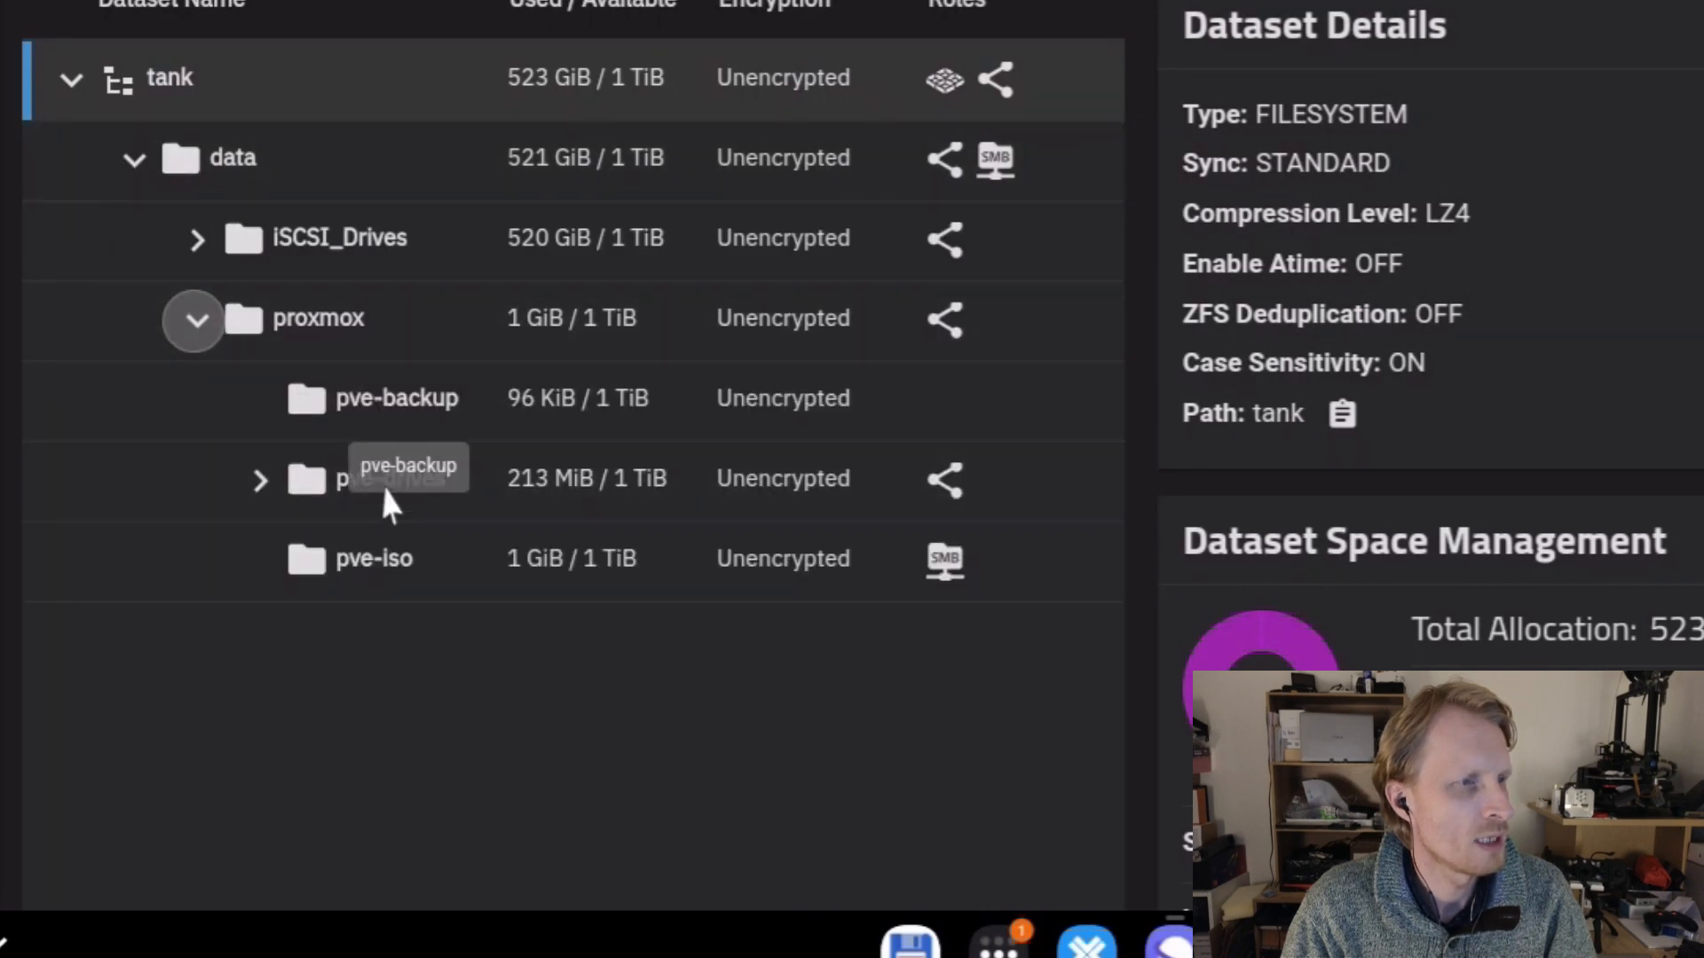
{"action": "left_click", "coordinate": [259, 484]}
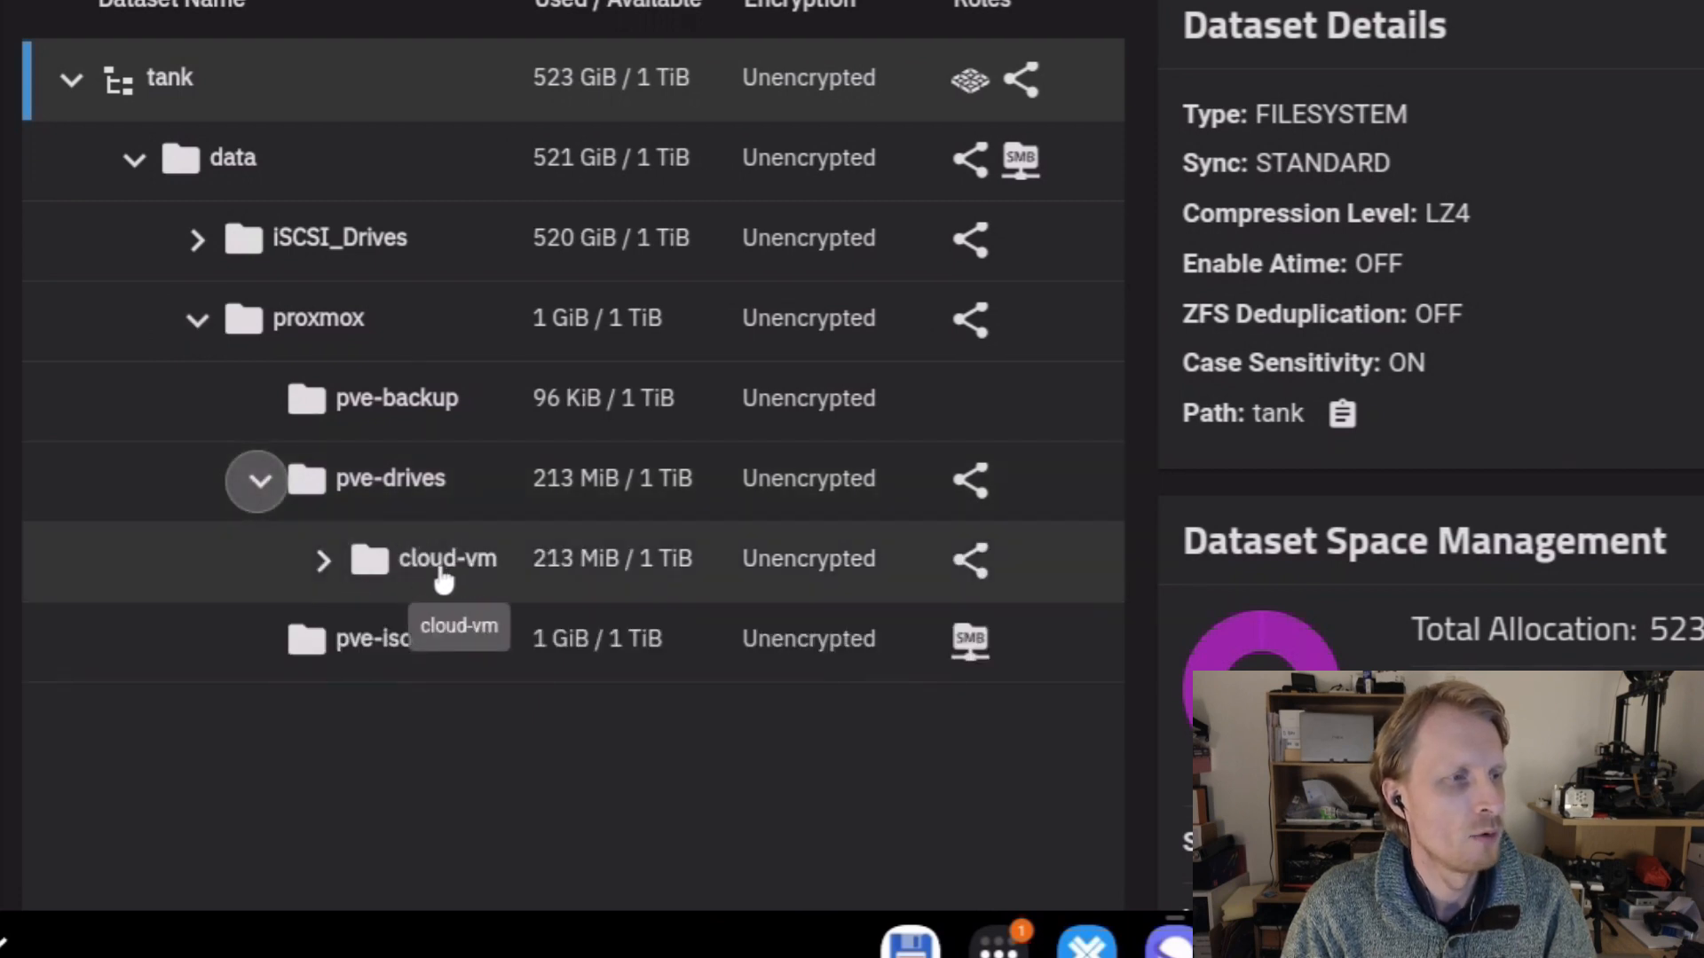
{"action": "left_click", "coordinate": [320, 560]}
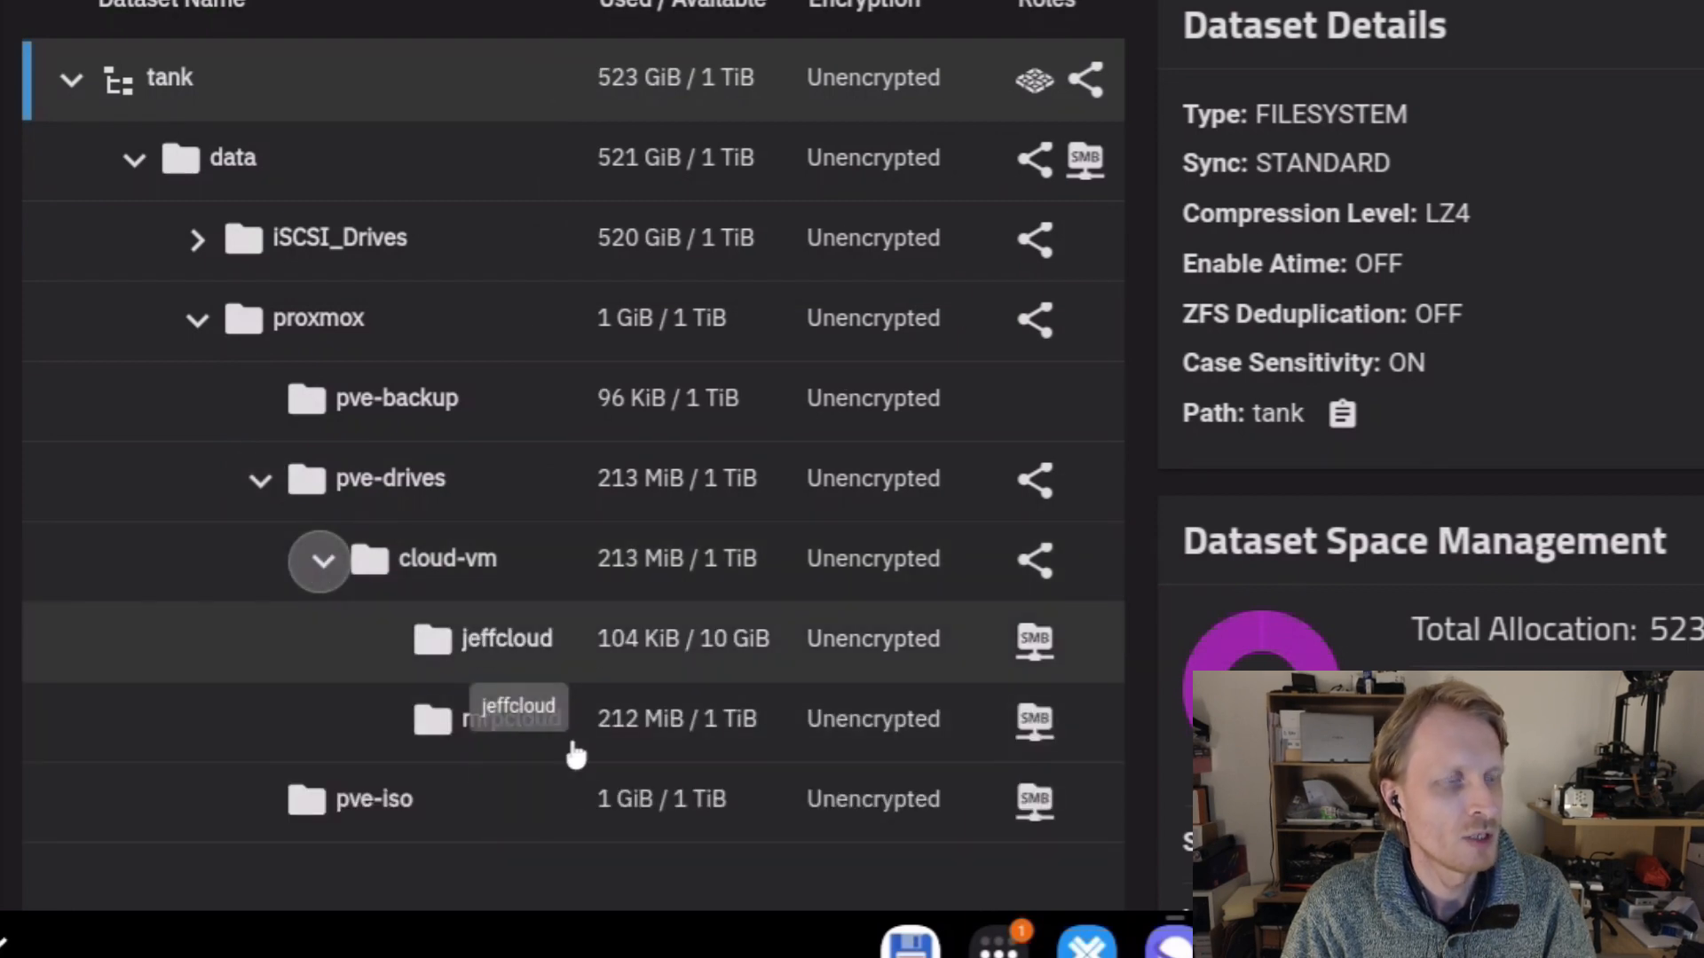
{"action": "left_click", "coordinate": [483, 488]}
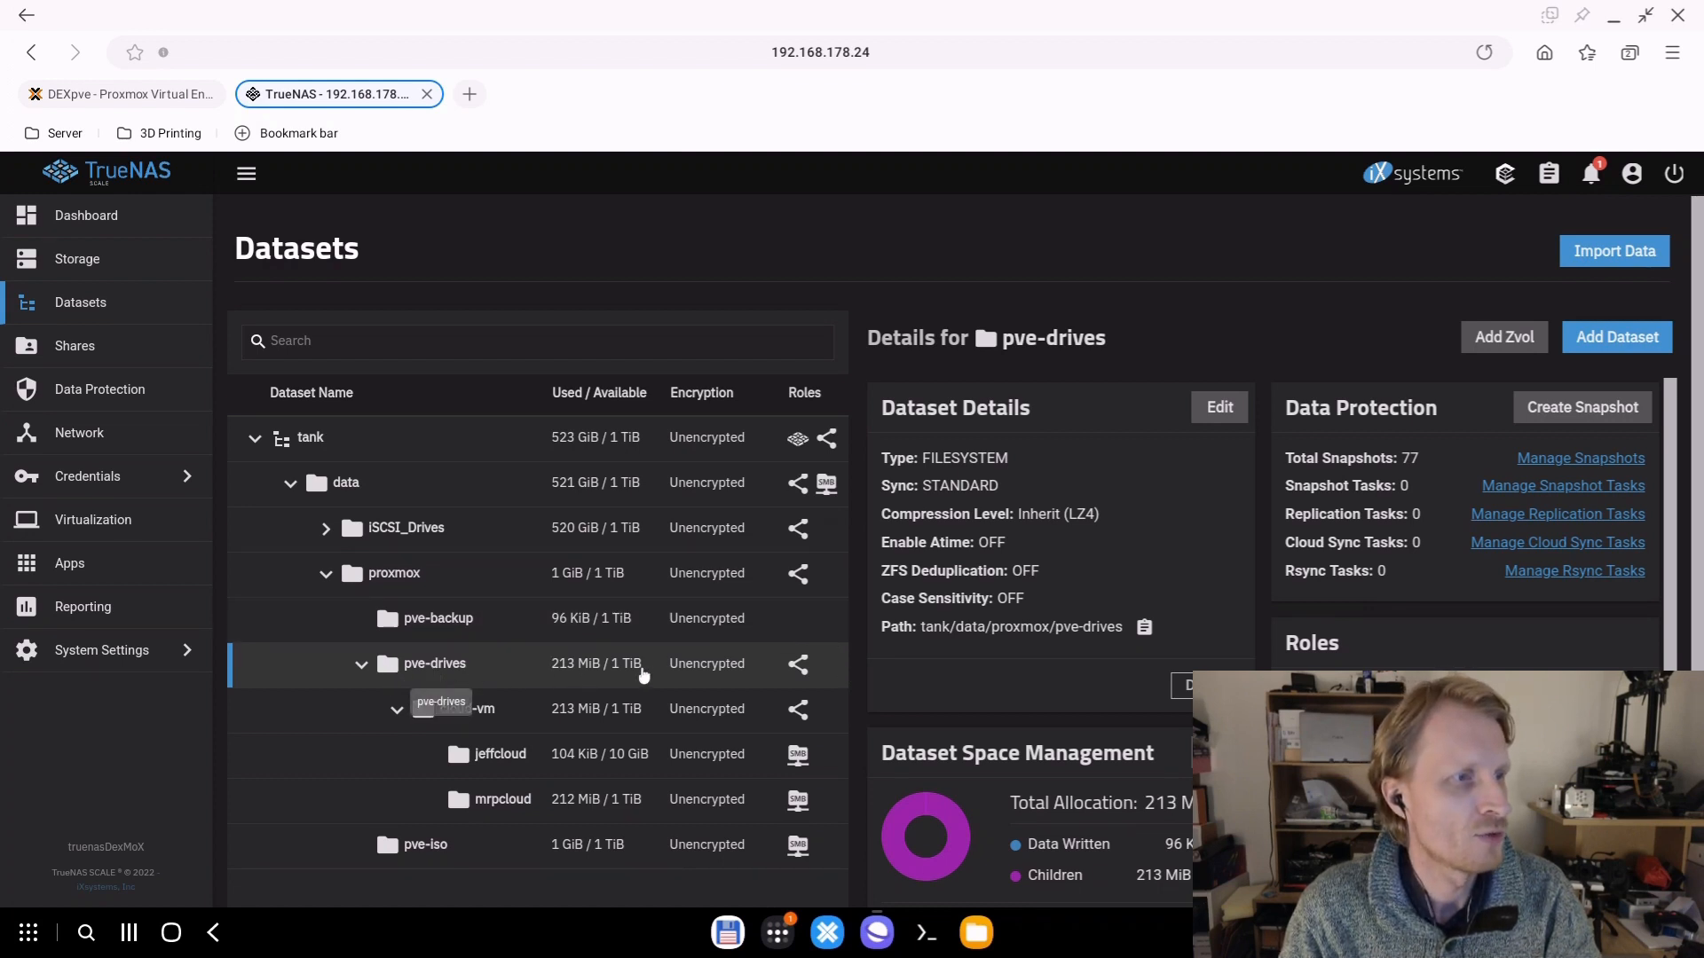
{"action": "left_click", "coordinate": [1609, 344]}
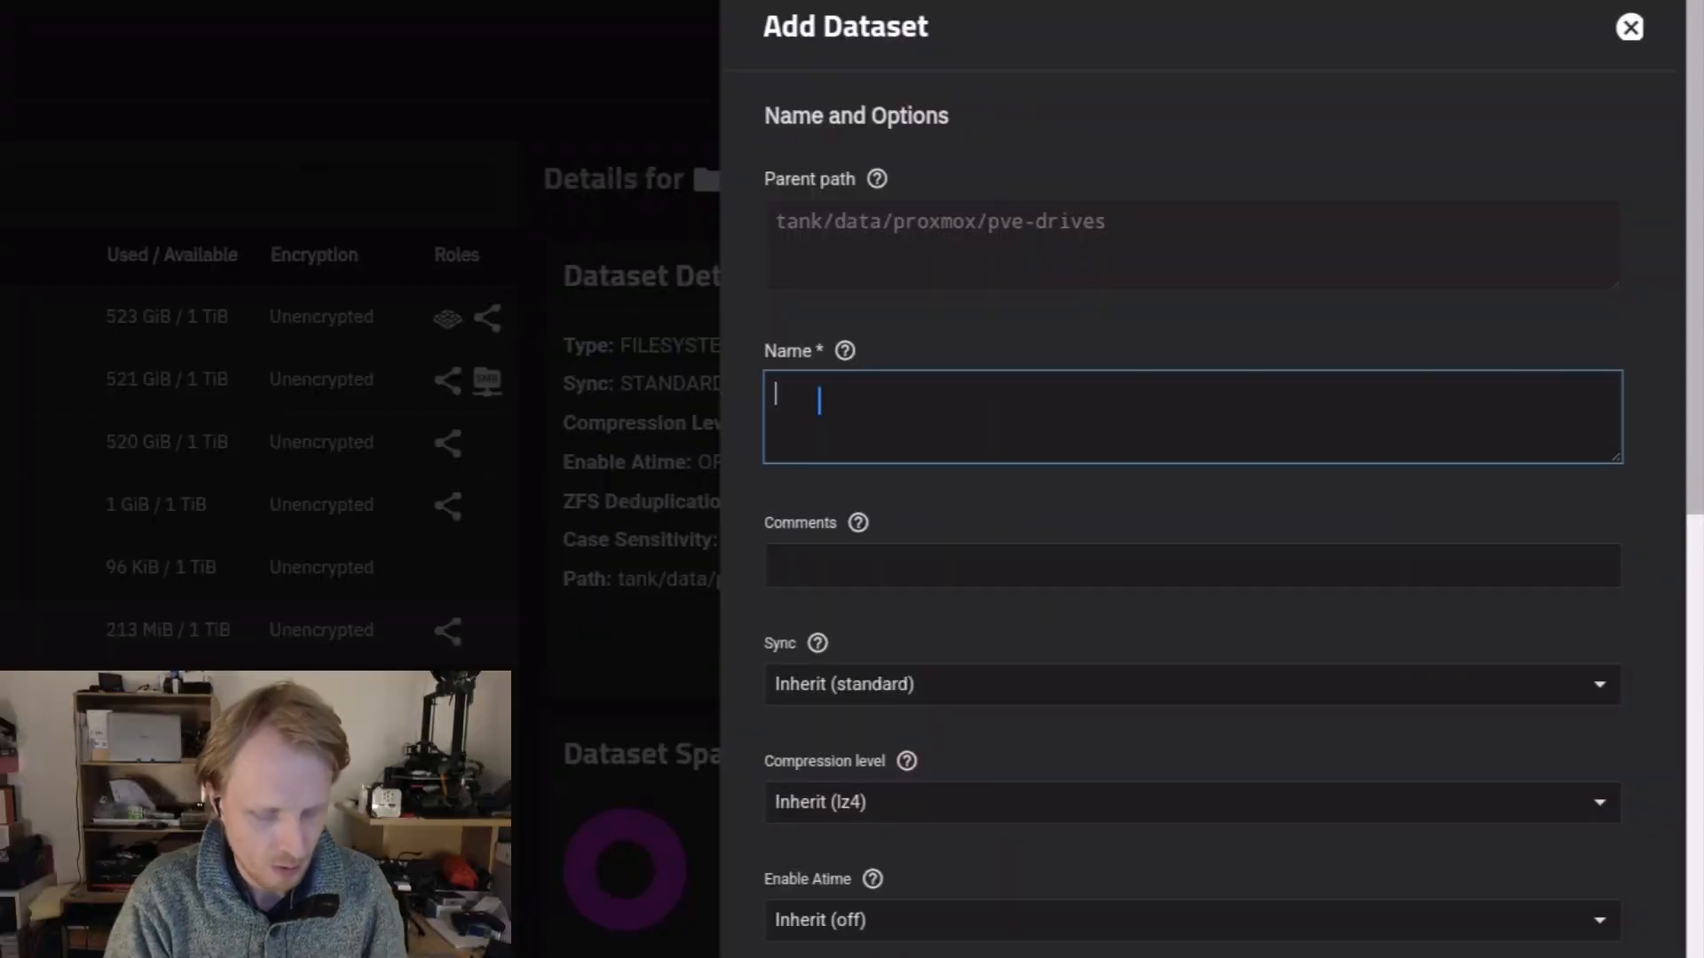
Create dataset 'mediaserver' under pve-drives with Share Type SMB.
{"action": "type", "text": "mediaserver"}
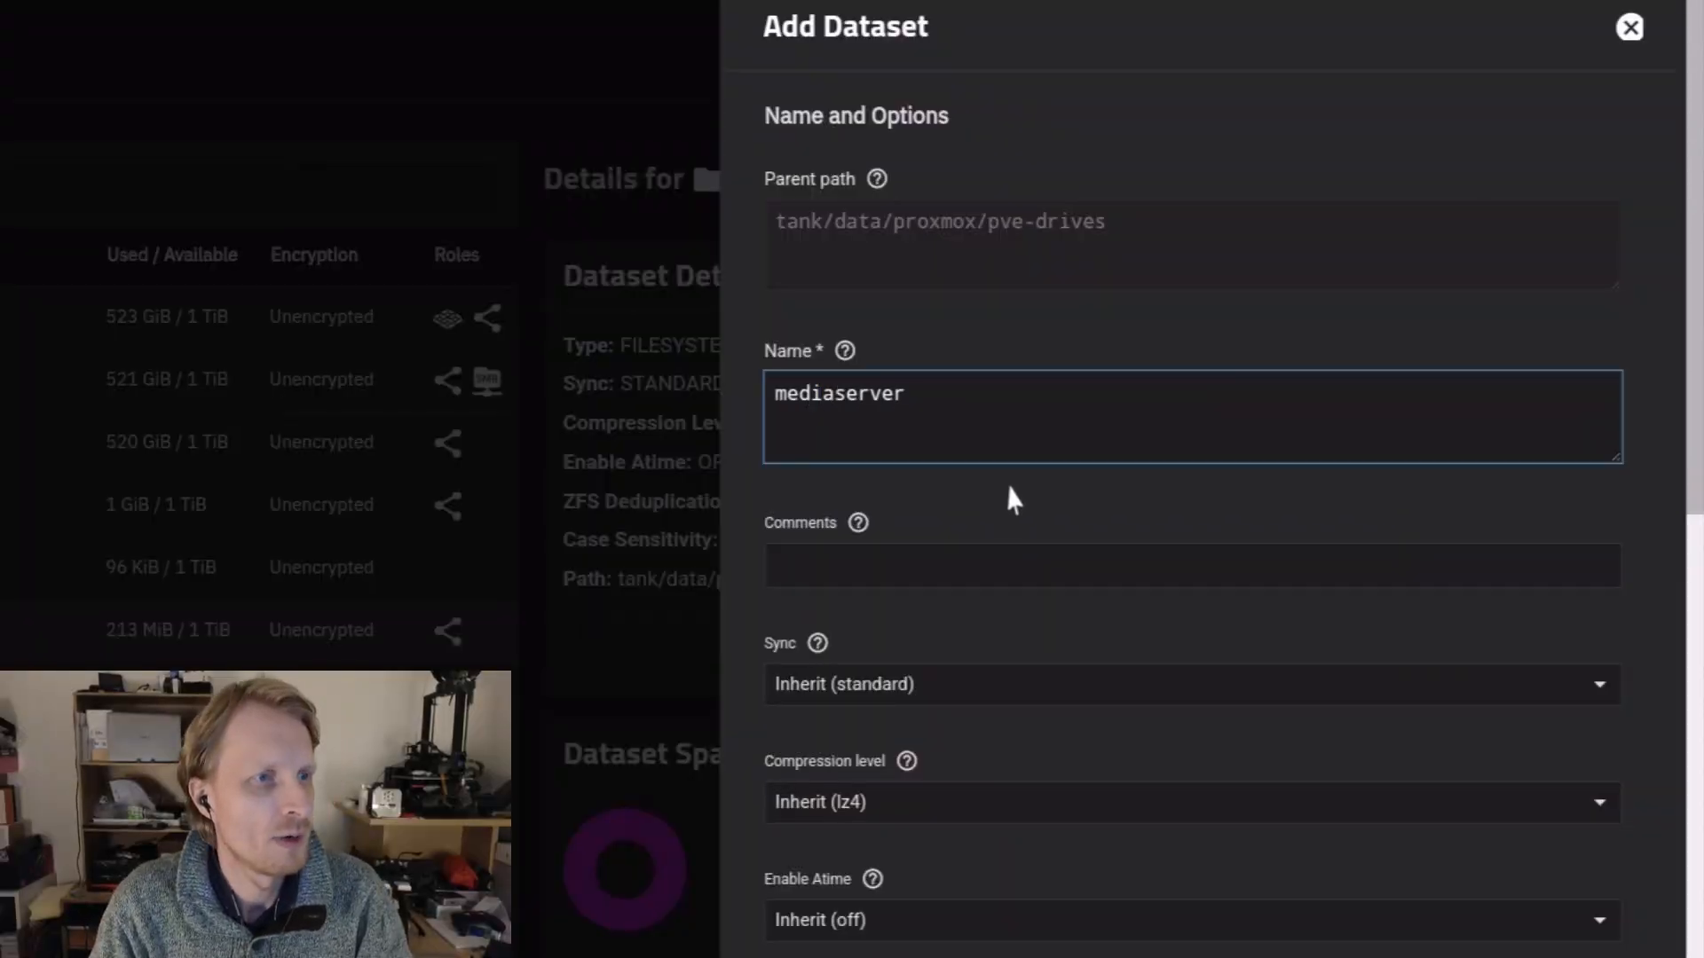
{"action": "scroll", "coordinate": [1008, 497], "scroll_direction": "down", "scroll_amount": 7}
{"action": "scroll", "coordinate": [870, 632], "scroll_direction": "down", "scroll_amount": 2}
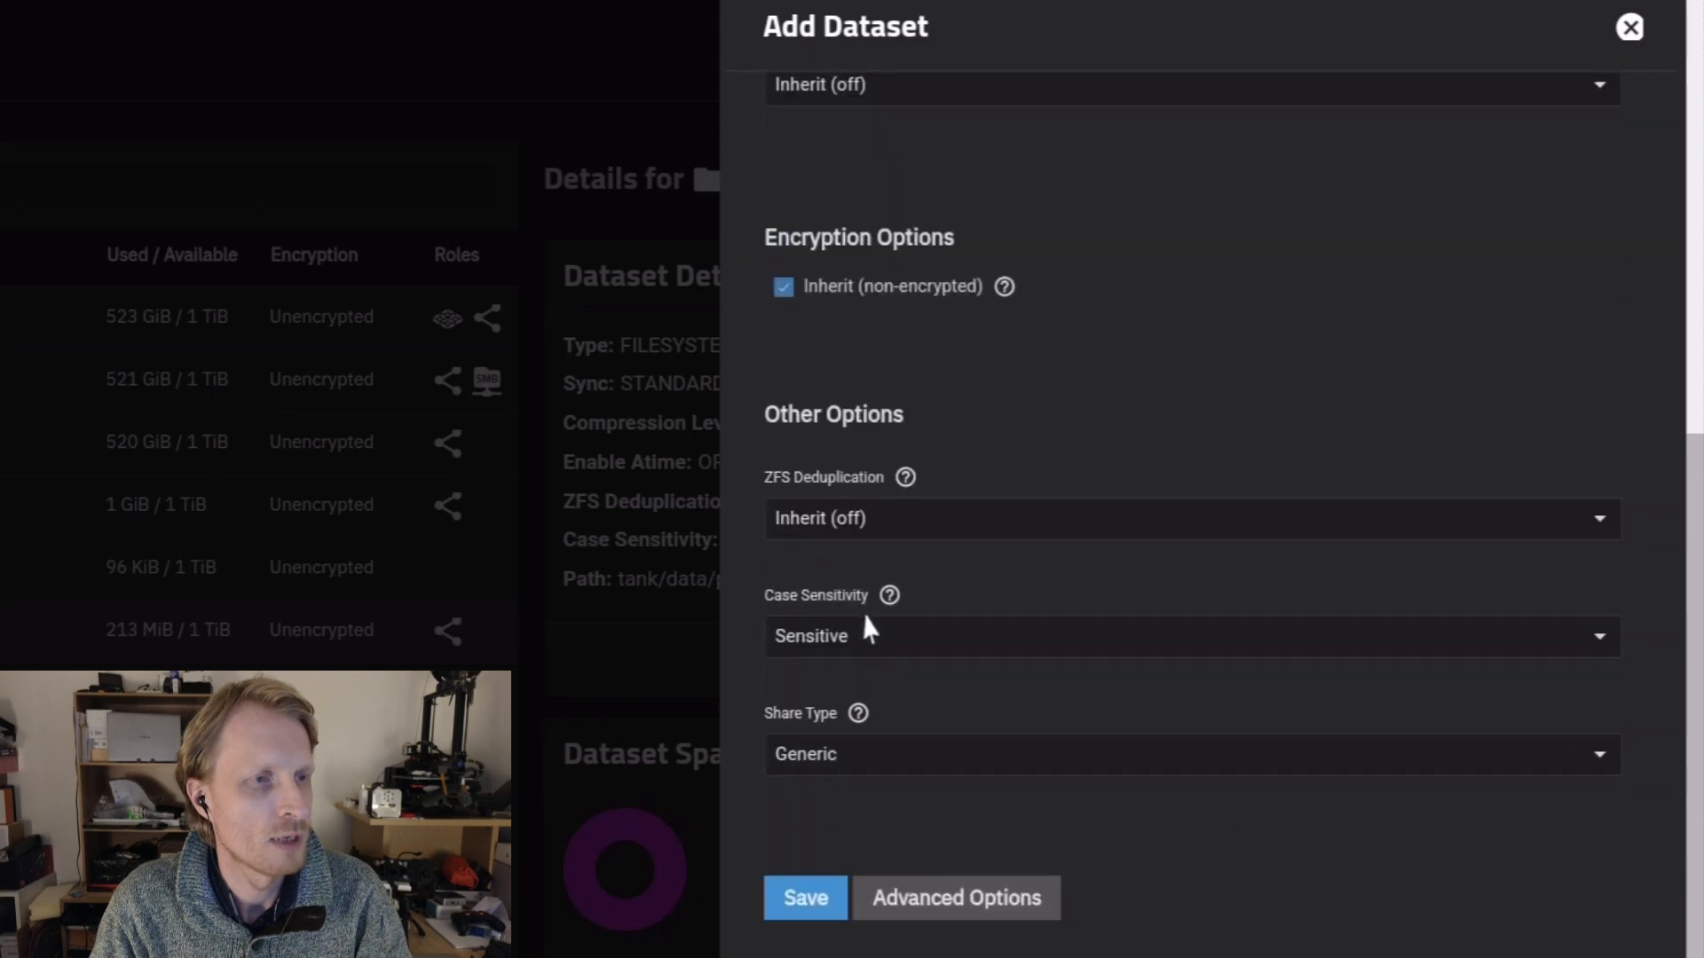
{"action": "left_click", "coordinate": [811, 761]}
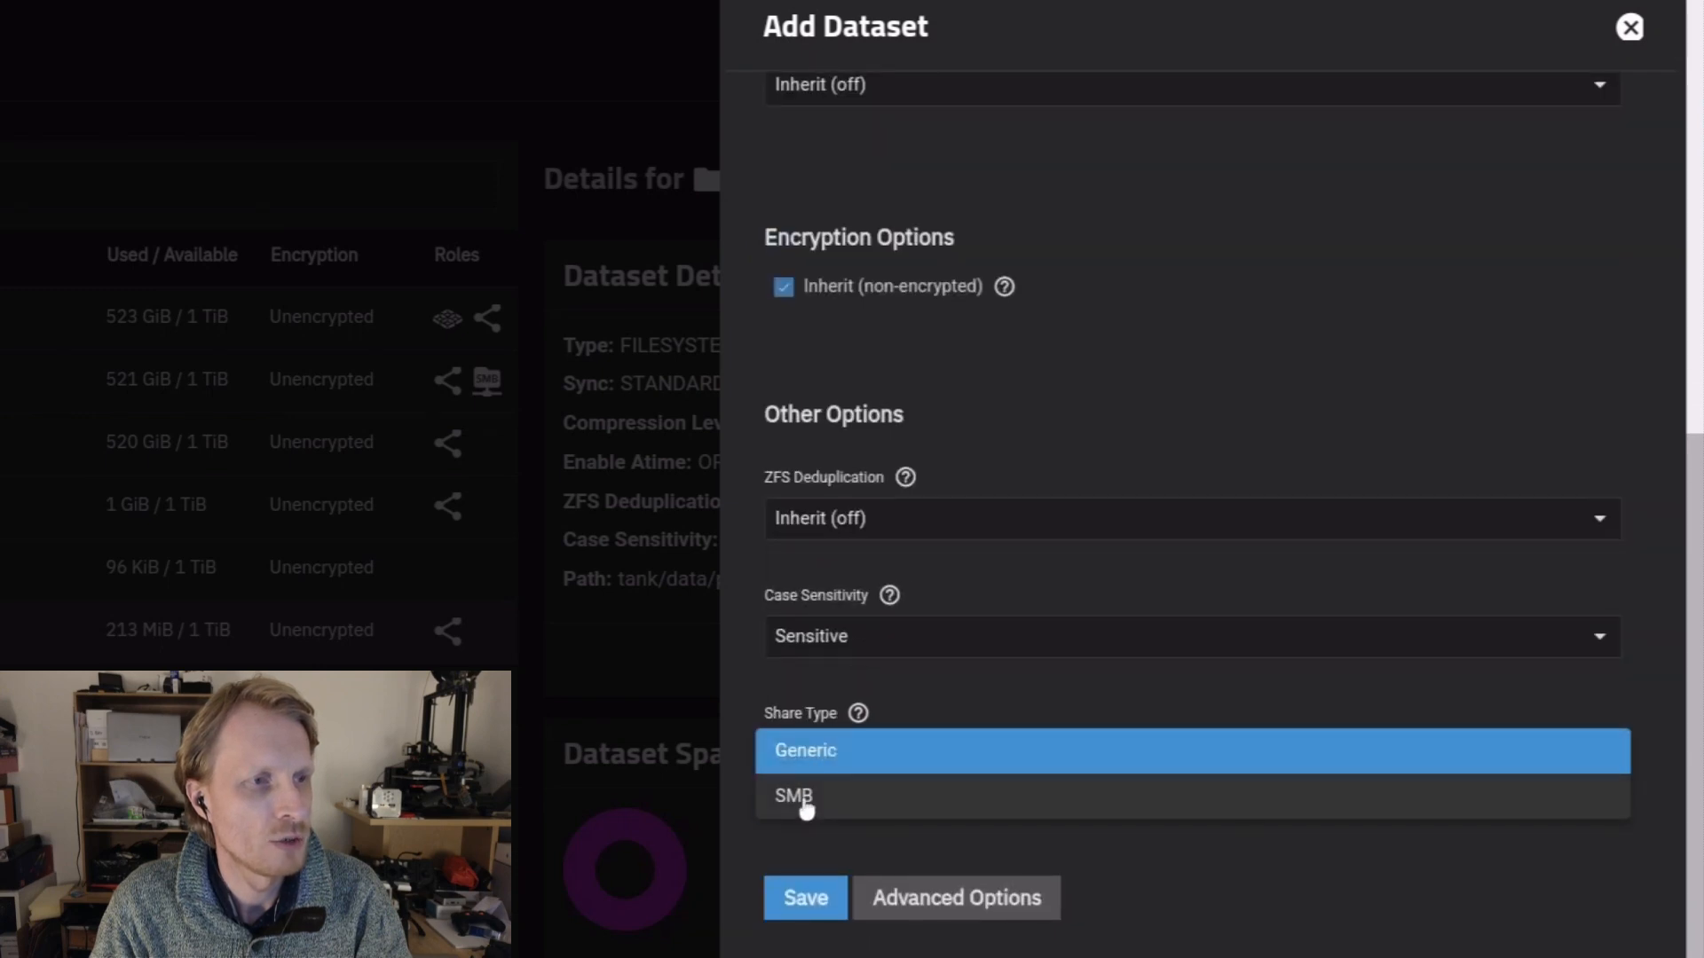
{"action": "left_click", "coordinate": [810, 798]}
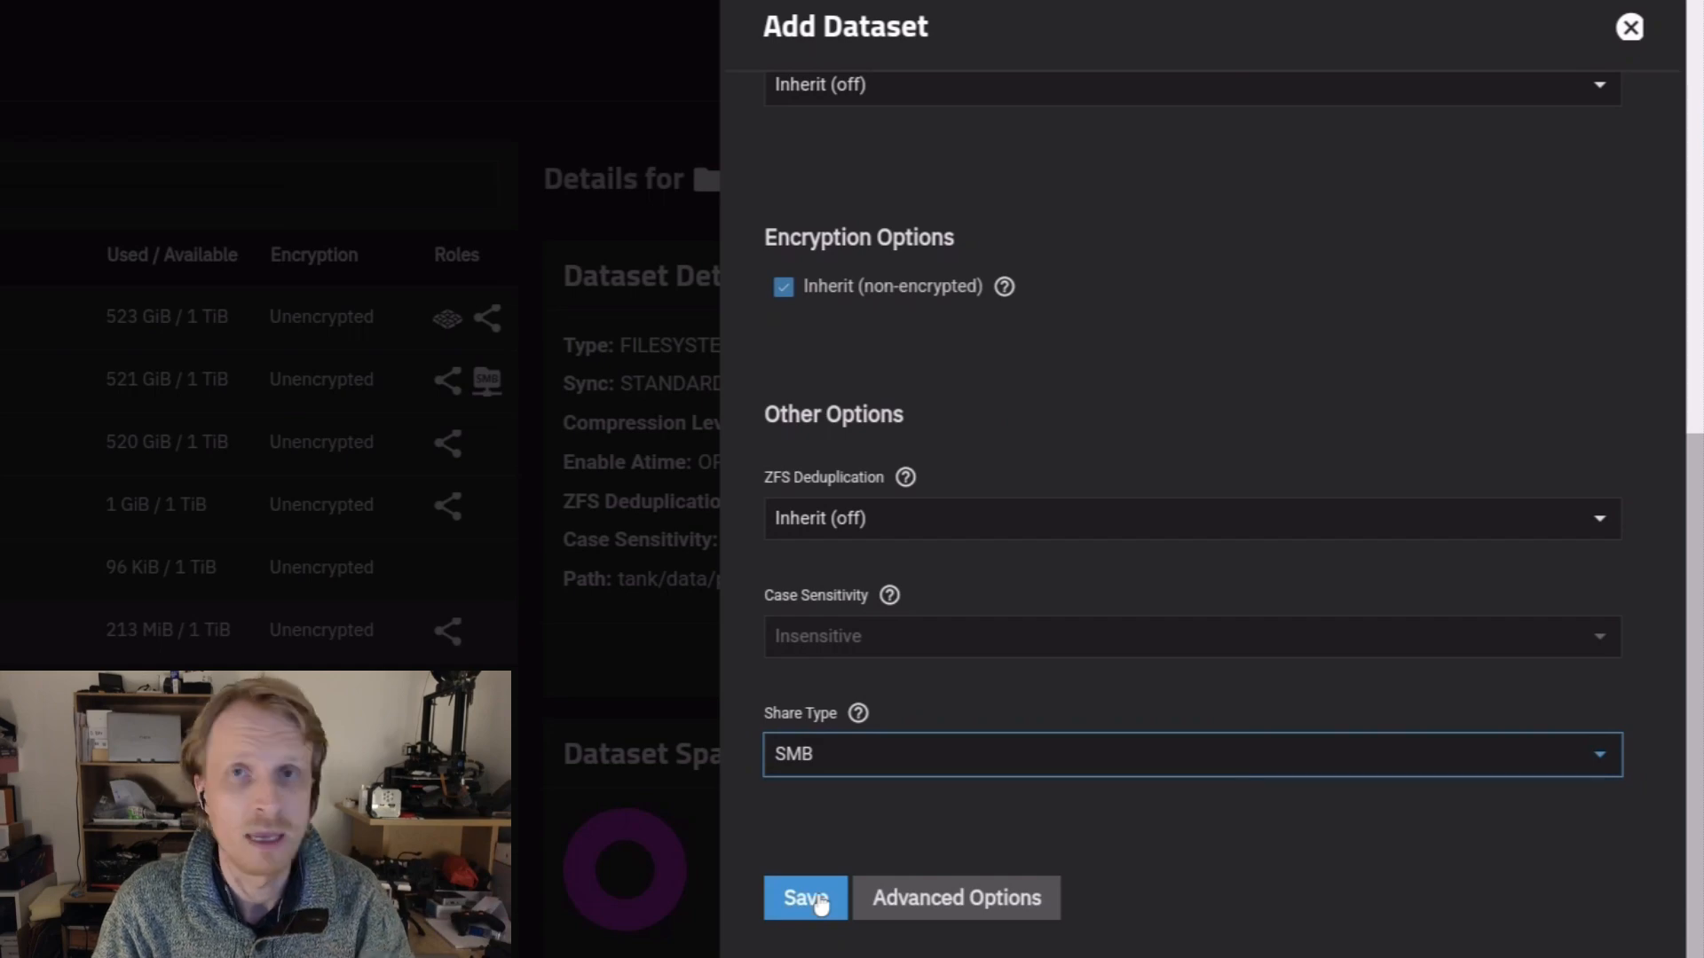
{"action": "left_click", "coordinate": [820, 903]}
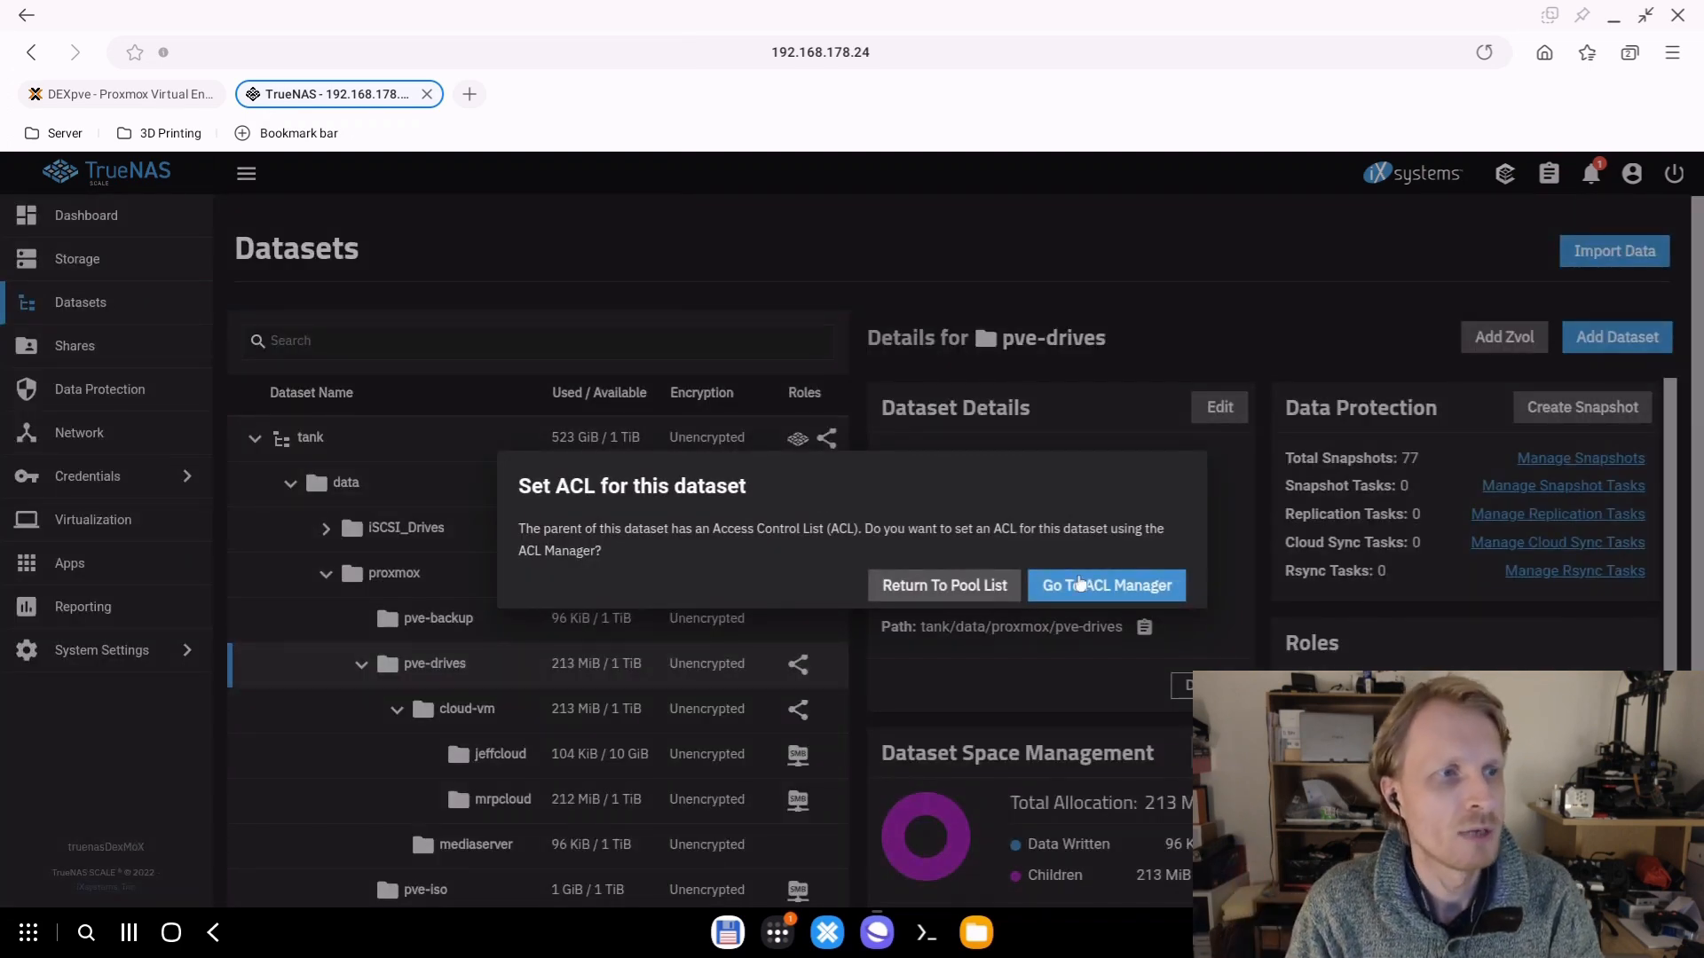
Set the mediaserver ACL owner group to dex, apply the group, and save the ACL.
{"action": "left_click", "coordinate": [1076, 584]}
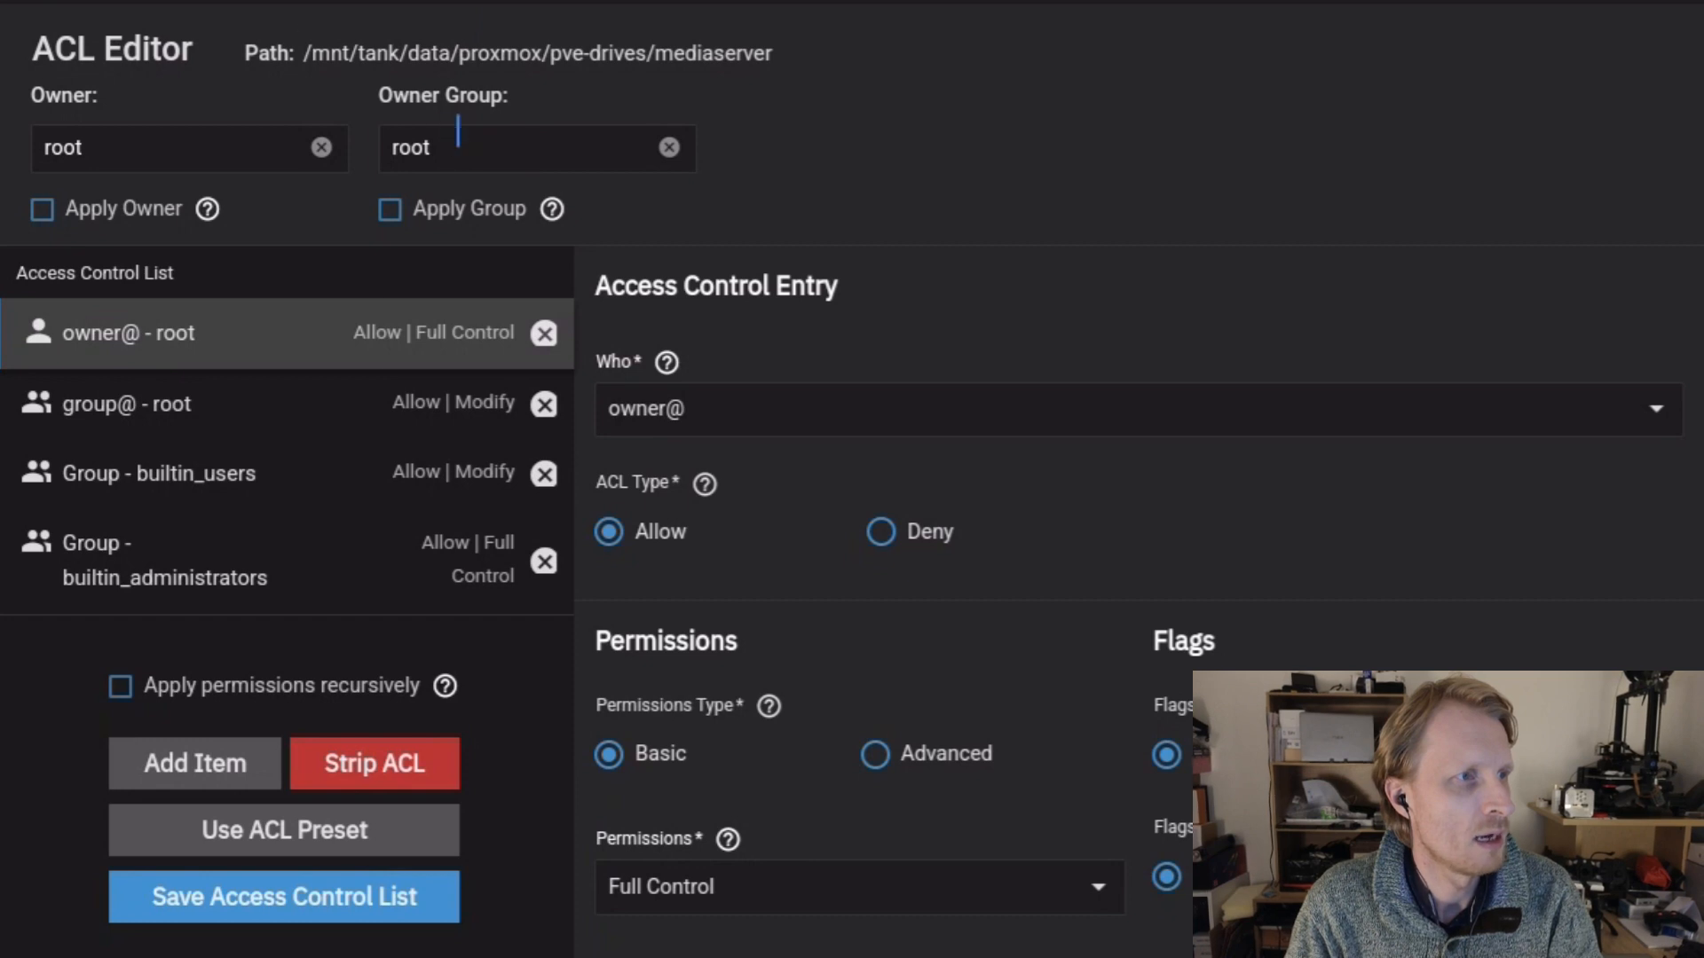
{"action": "left_click", "coordinate": [458, 142]}
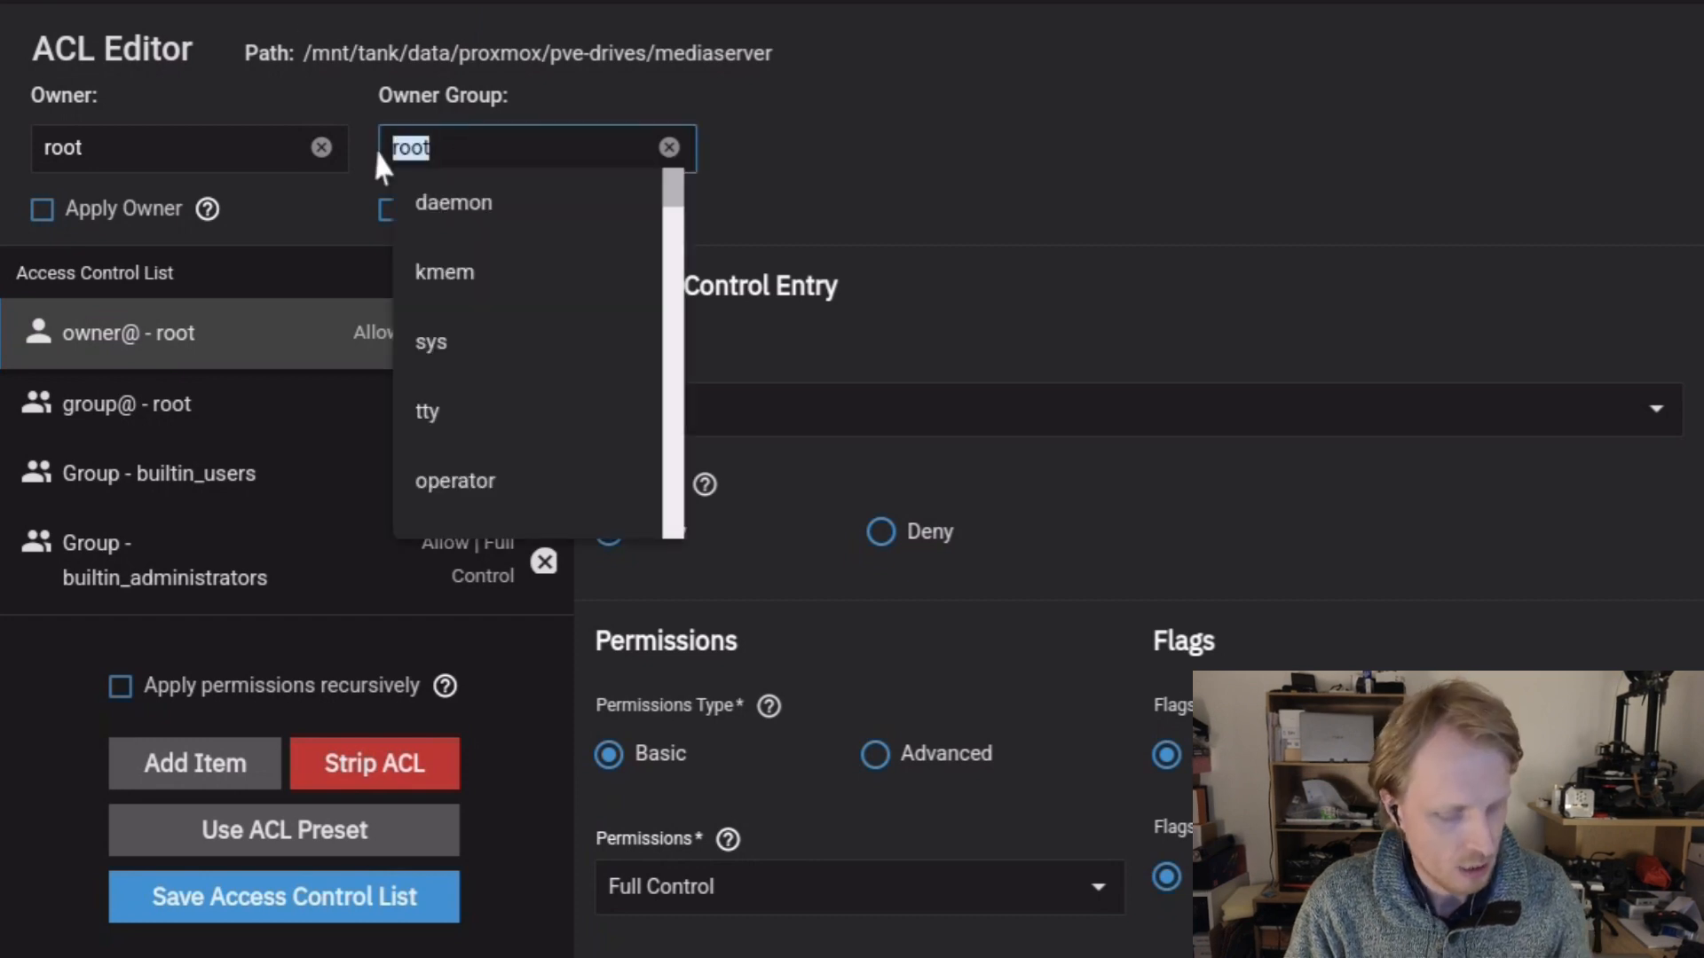
{"action": "type", "text": "dex"}
{"action": "left_click", "coordinate": [496, 205]}
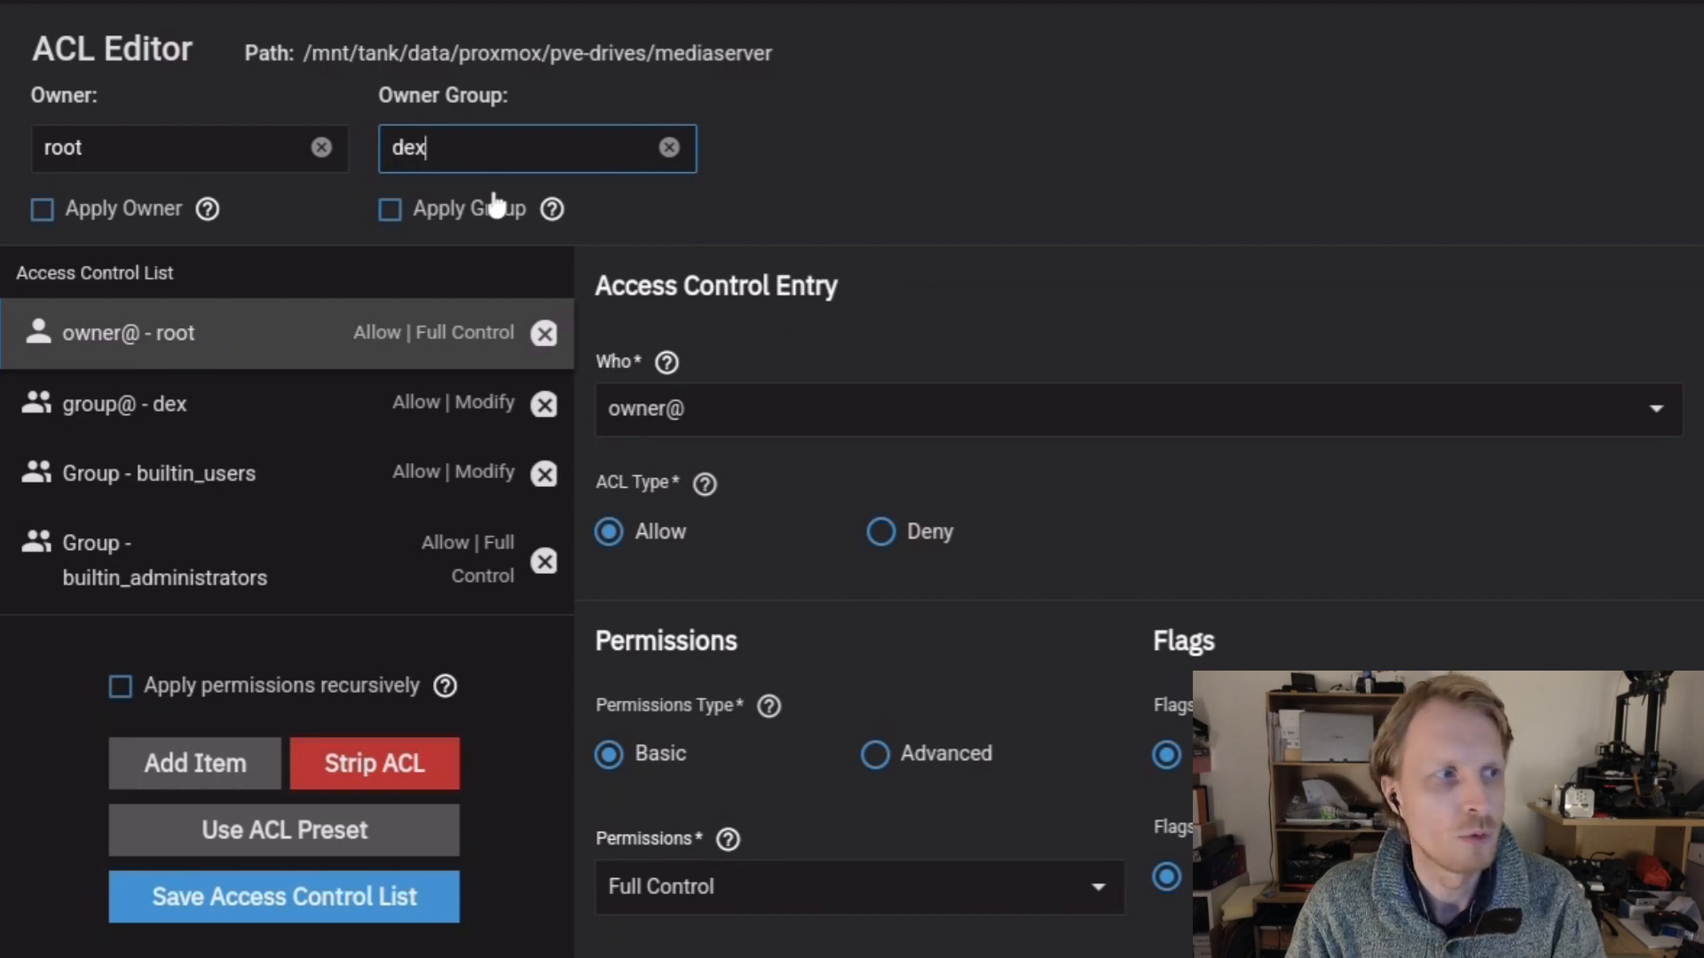
{"action": "left_click", "coordinate": [391, 213]}
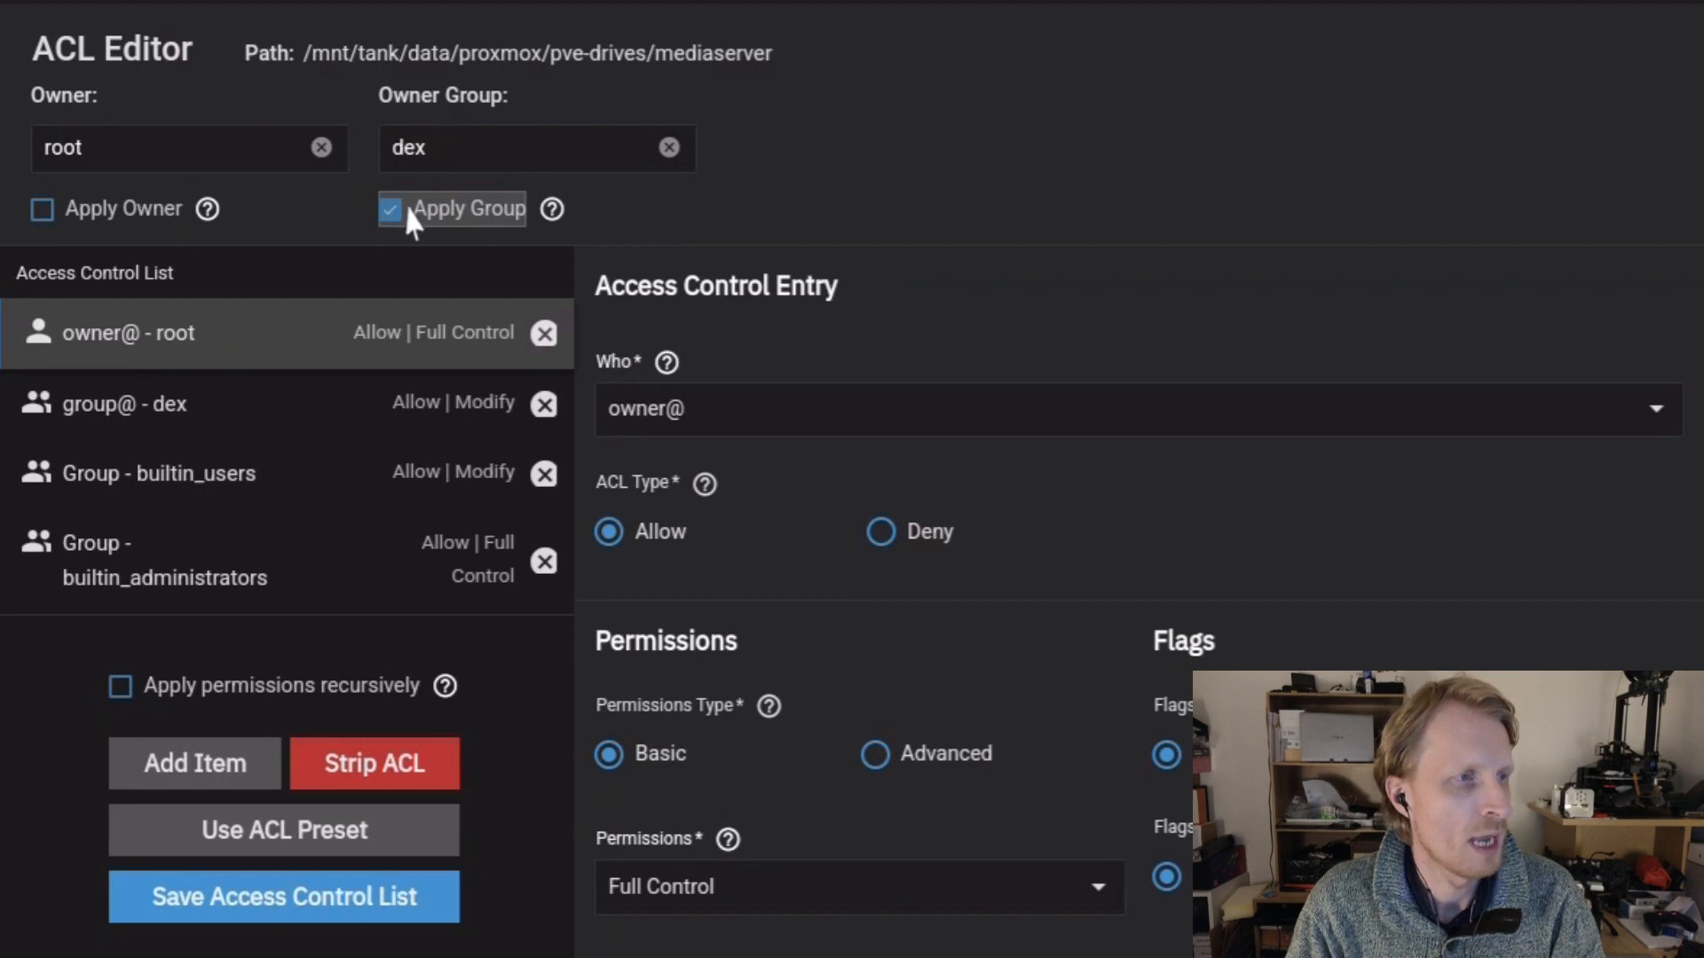
{"action": "left_click", "coordinate": [277, 914]}
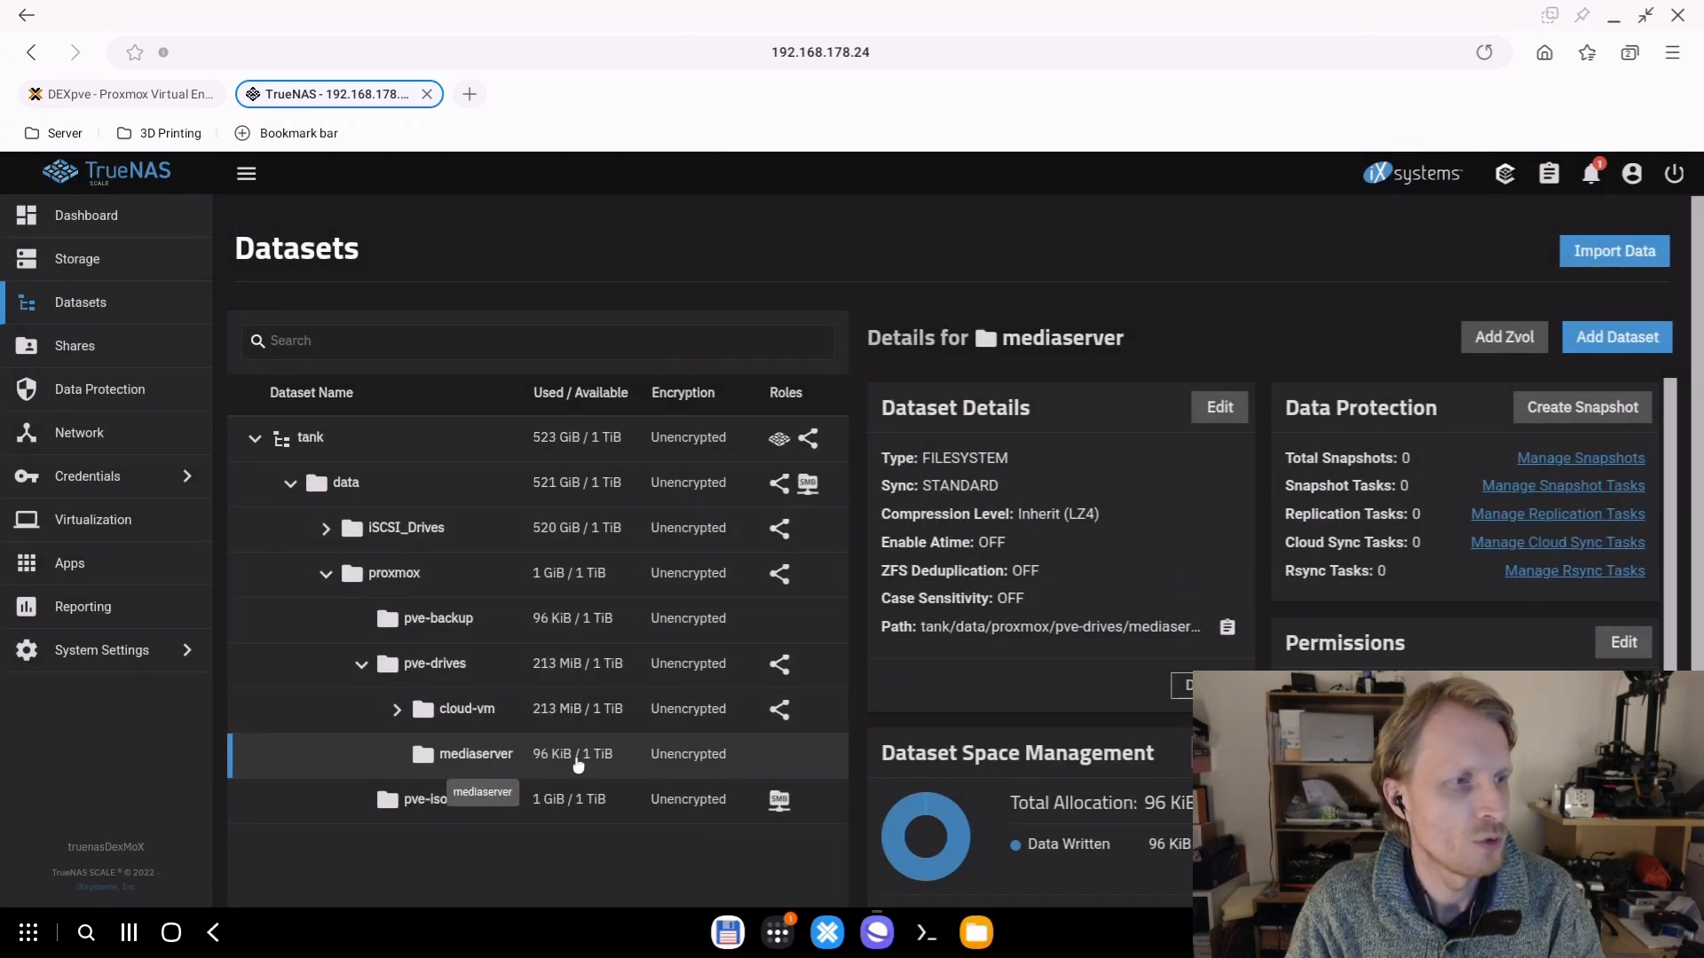
{"action": "scroll", "coordinate": [1079, 772], "scroll_direction": "down", "scroll_amount": 3}
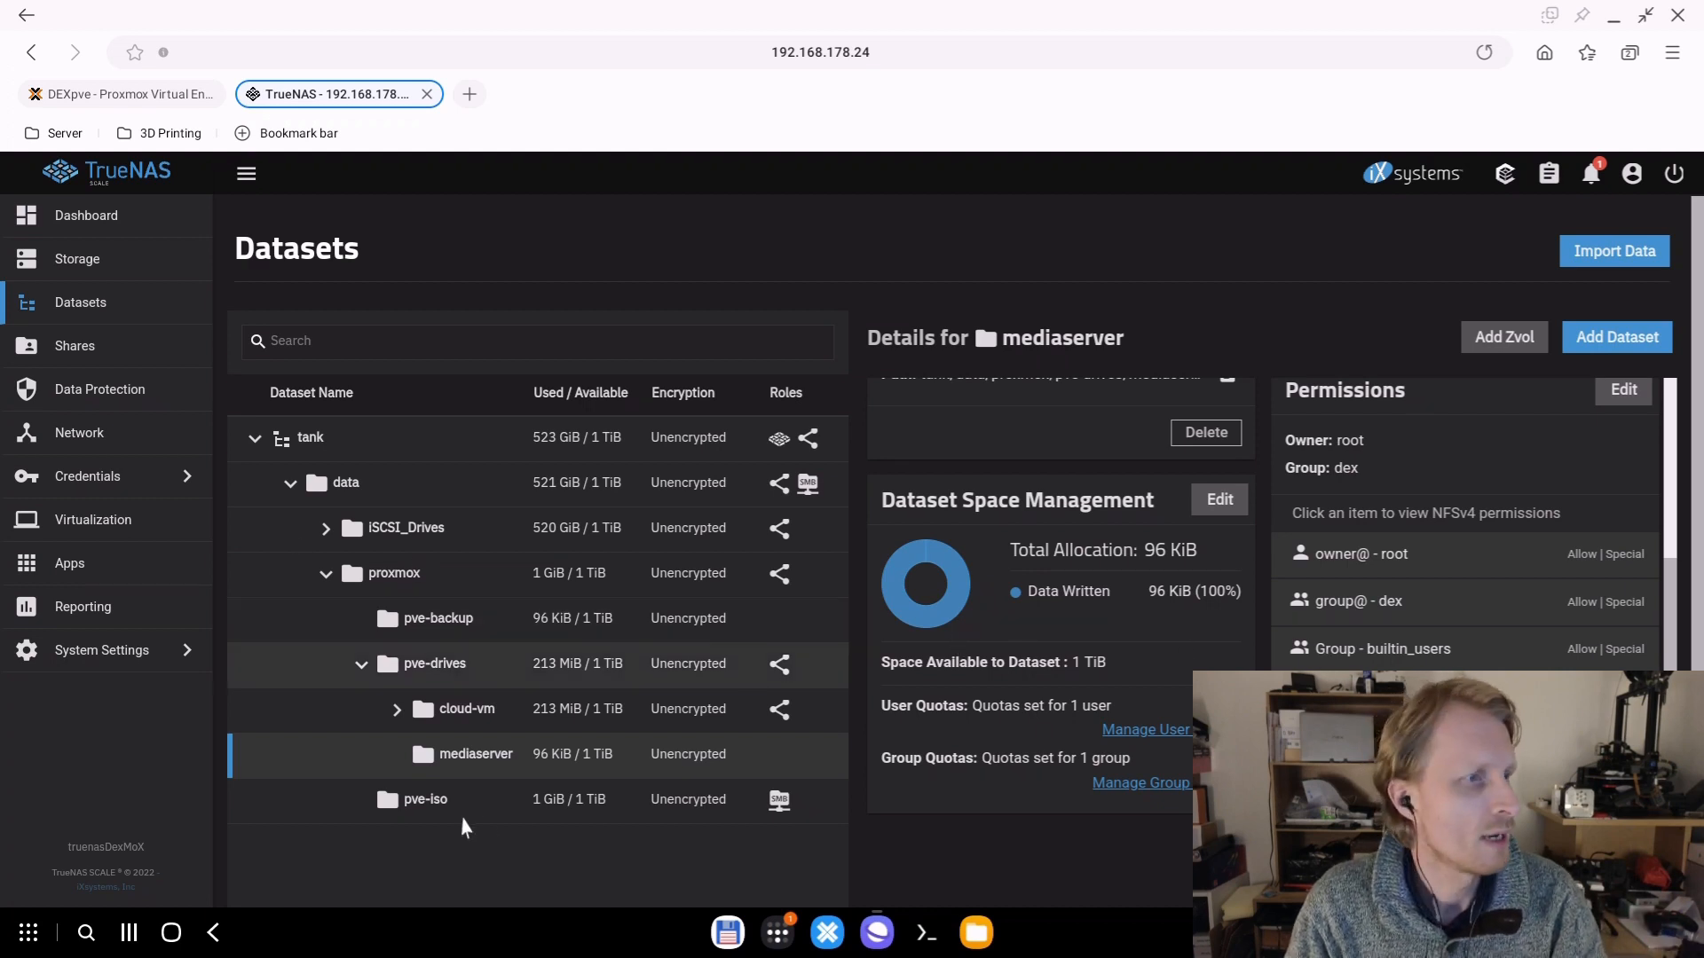
Start a new SMB share with path /mnt/tank/data/proxmox/pve-drives/mediaserver.
{"action": "left_click", "coordinate": [86, 352]}
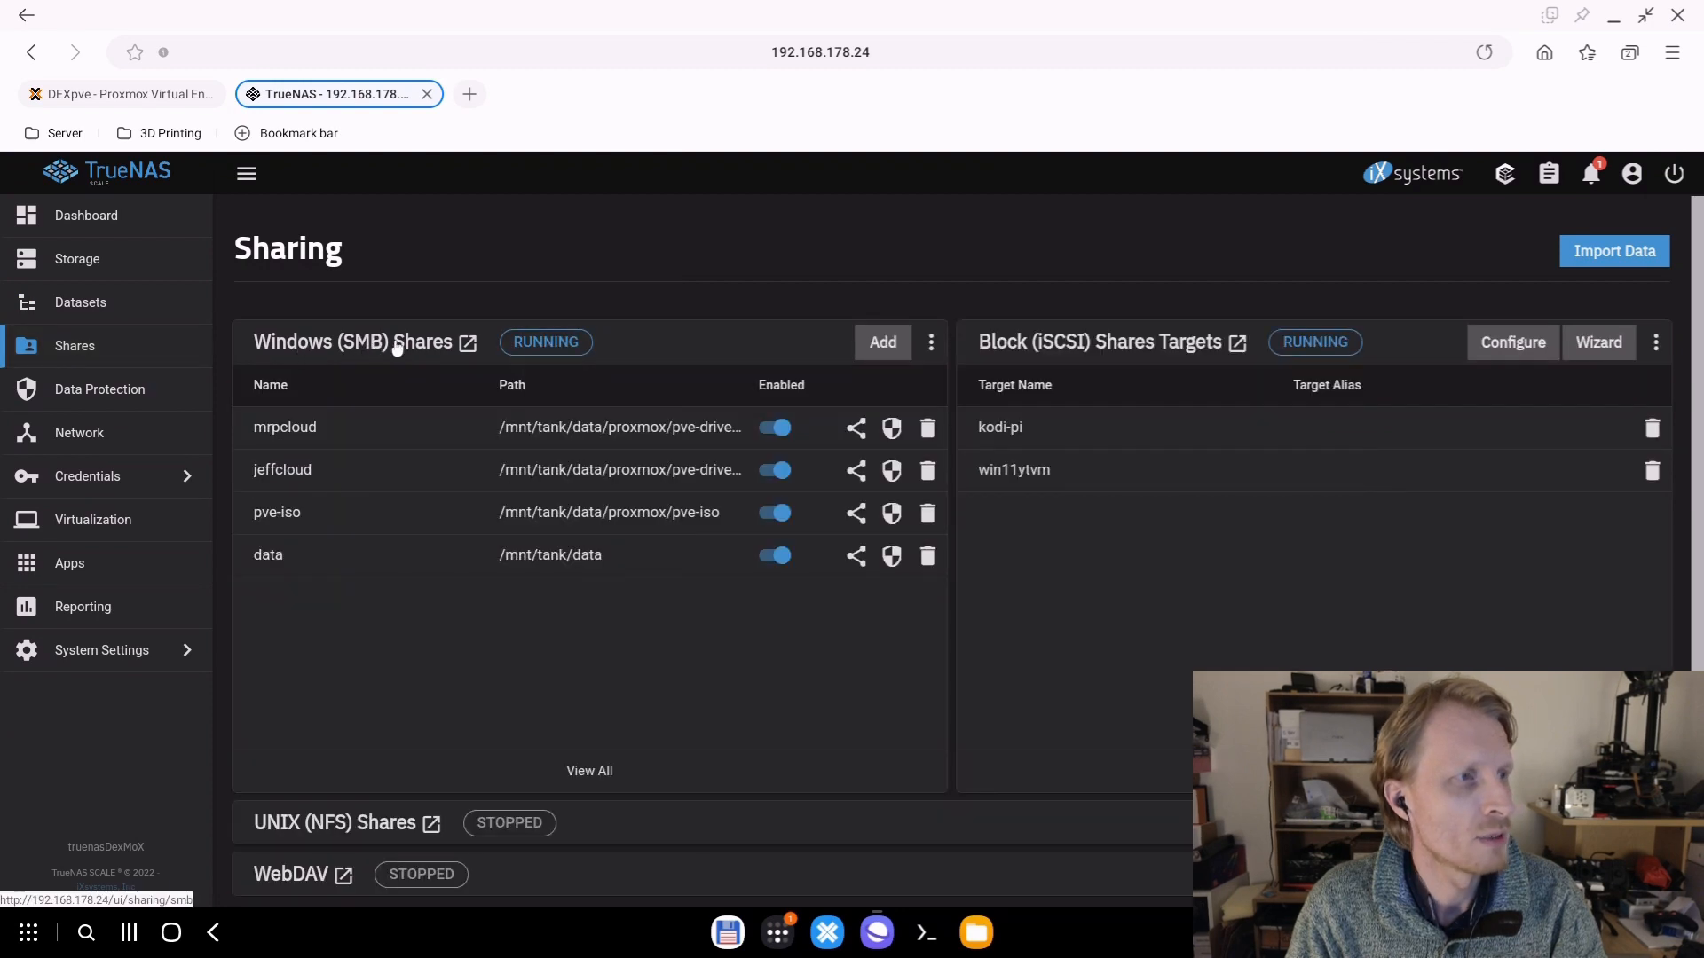
{"action": "left_click", "coordinate": [883, 341]}
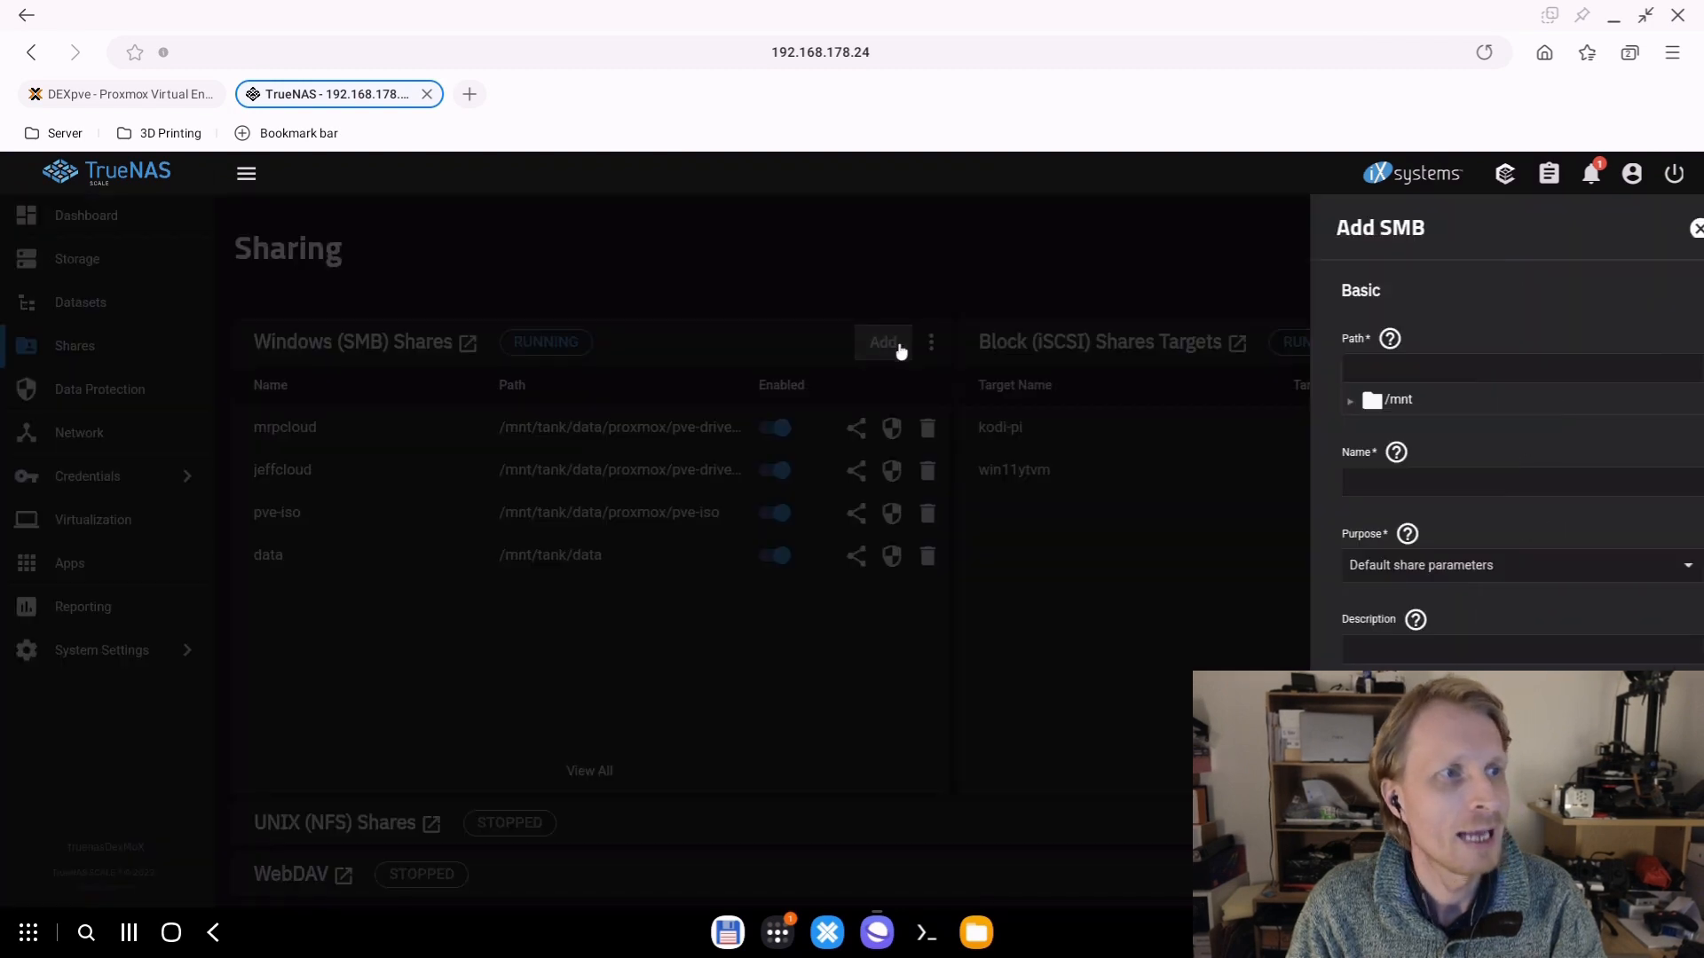
{"action": "left_click", "coordinate": [1319, 401]}
{"action": "left_click", "coordinate": [1337, 430]}
{"action": "left_click", "coordinate": [1354, 456]}
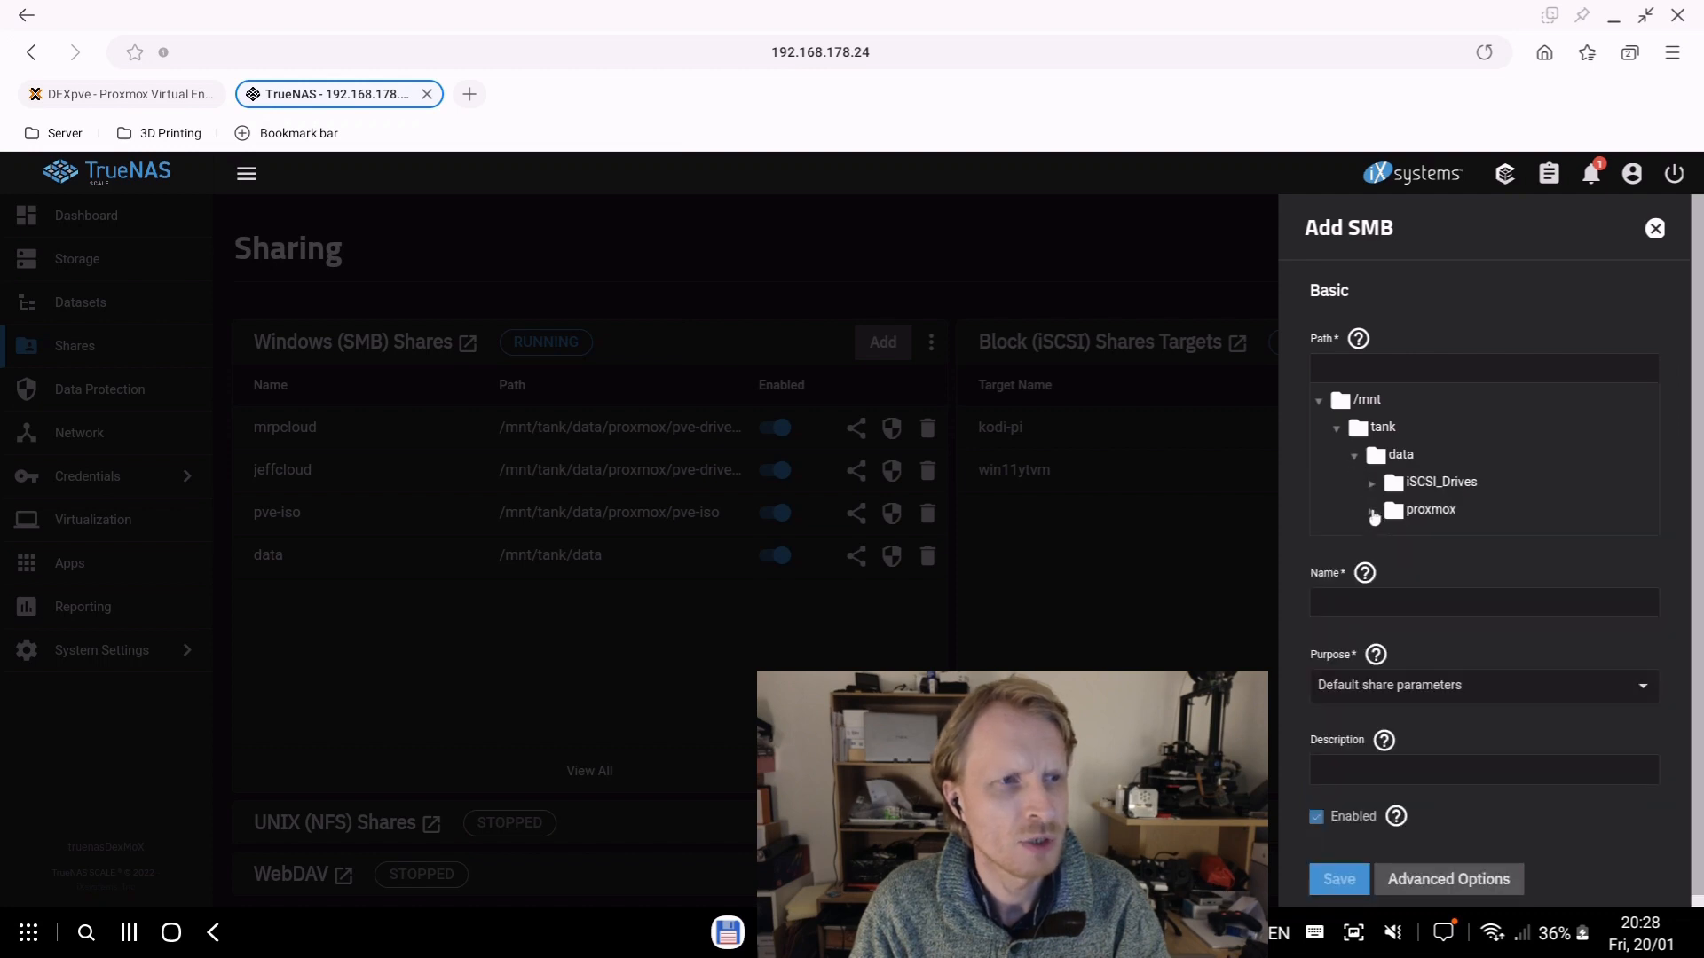
{"action": "left_click", "coordinate": [1366, 510]}
{"action": "left_click", "coordinate": [1386, 566]}
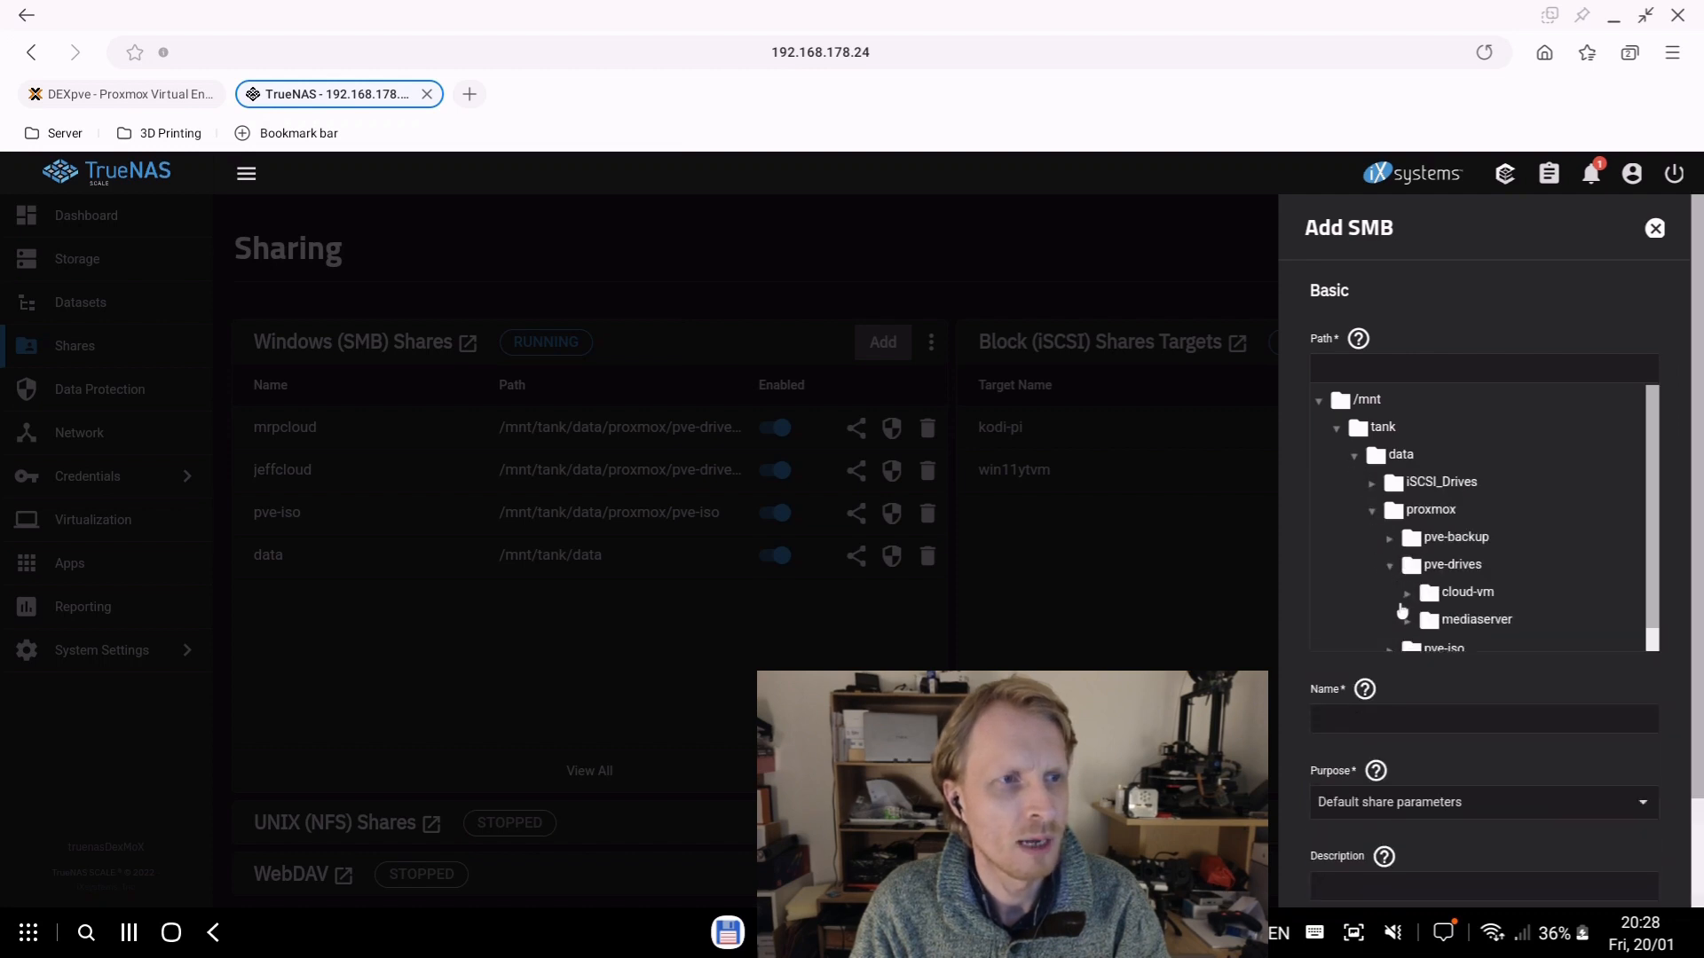
{"action": "left_click", "coordinate": [1475, 621]}
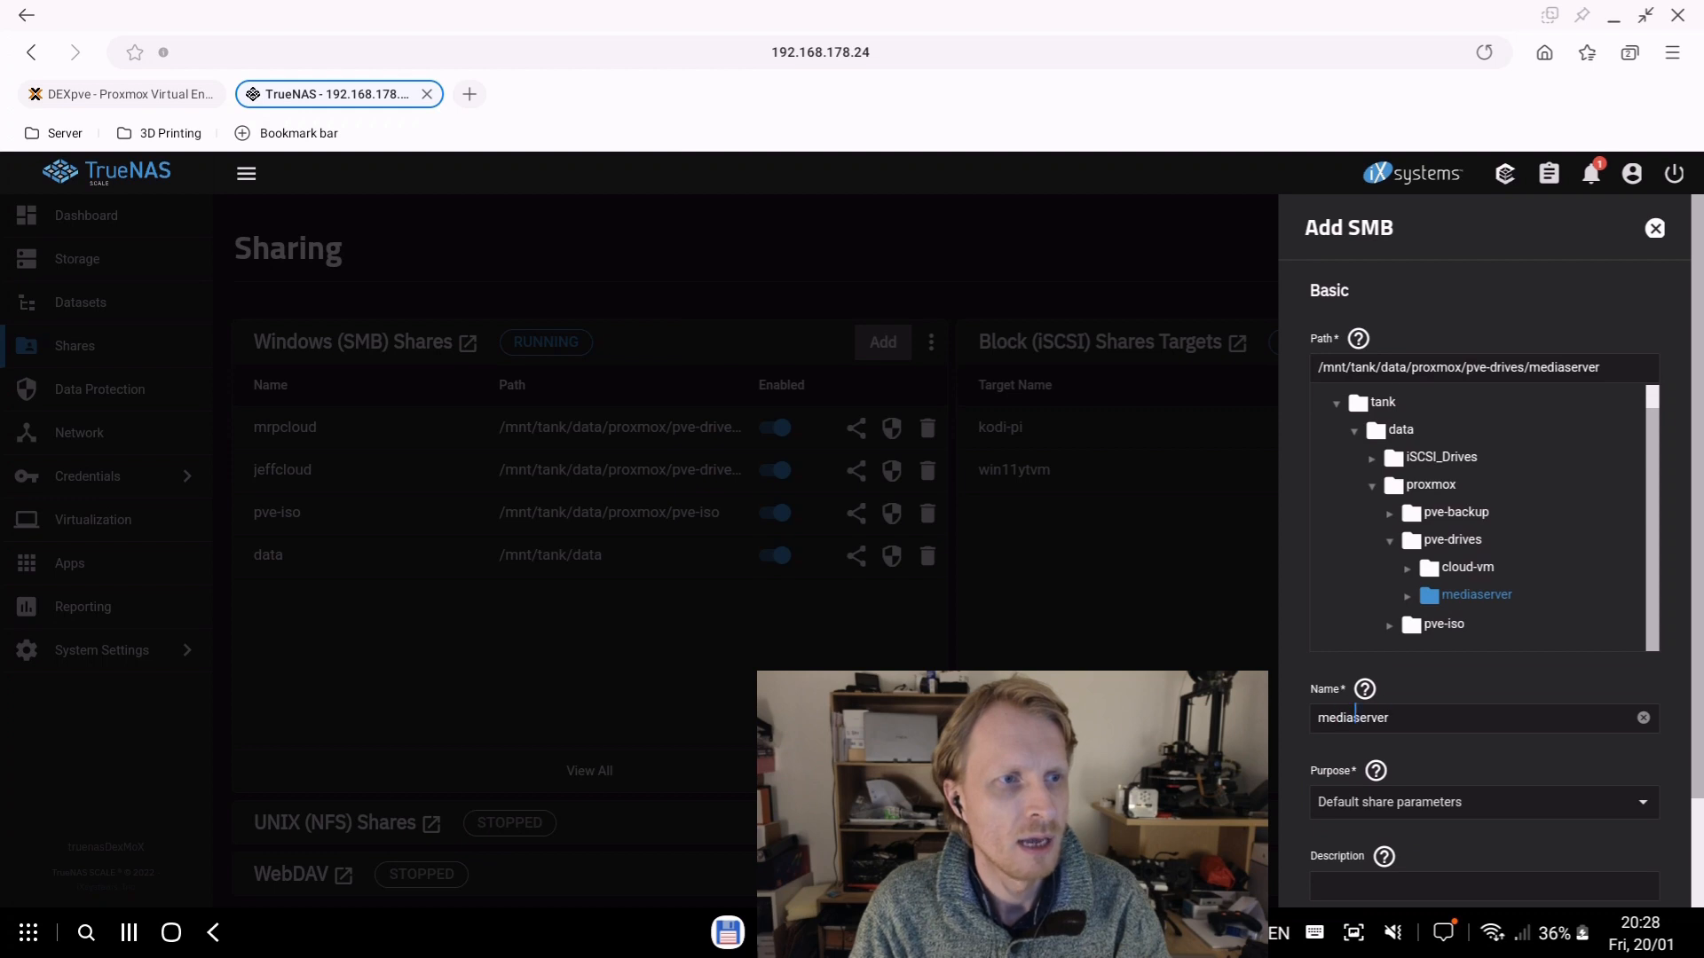
Save the mediaserver SMB share and restart the SMB service.
{"action": "scroll", "coordinate": [1420, 721], "scroll_direction": "down", "scroll_amount": 2}
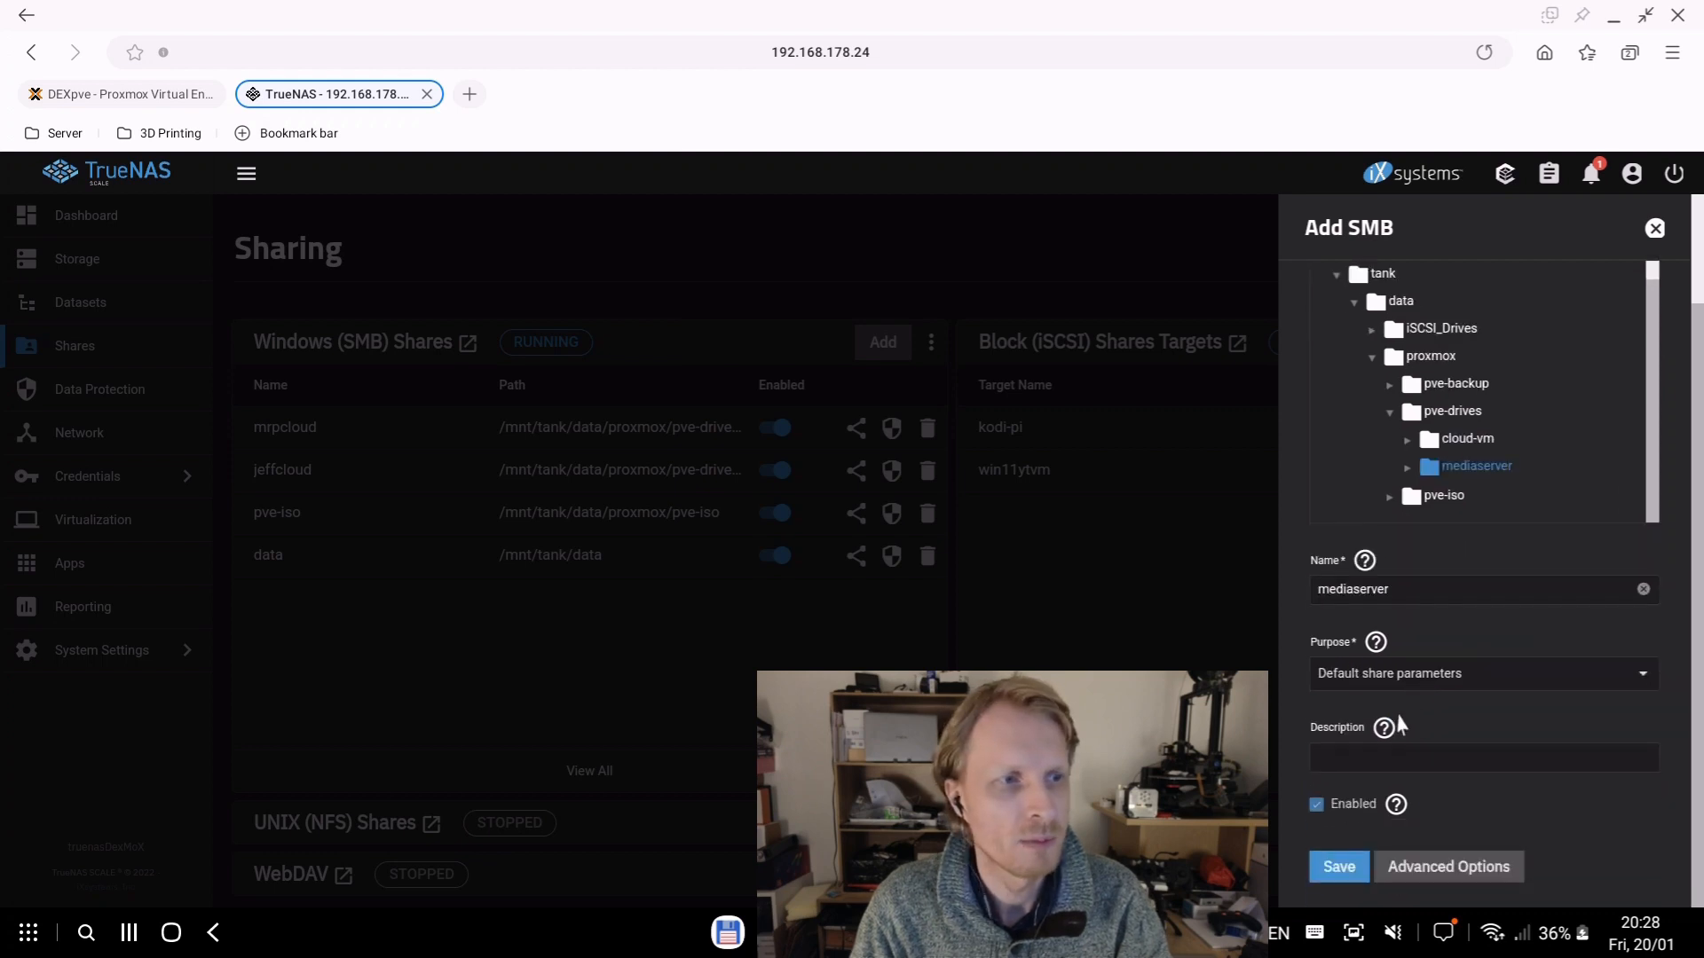
{"action": "left_click", "coordinate": [1339, 866]}
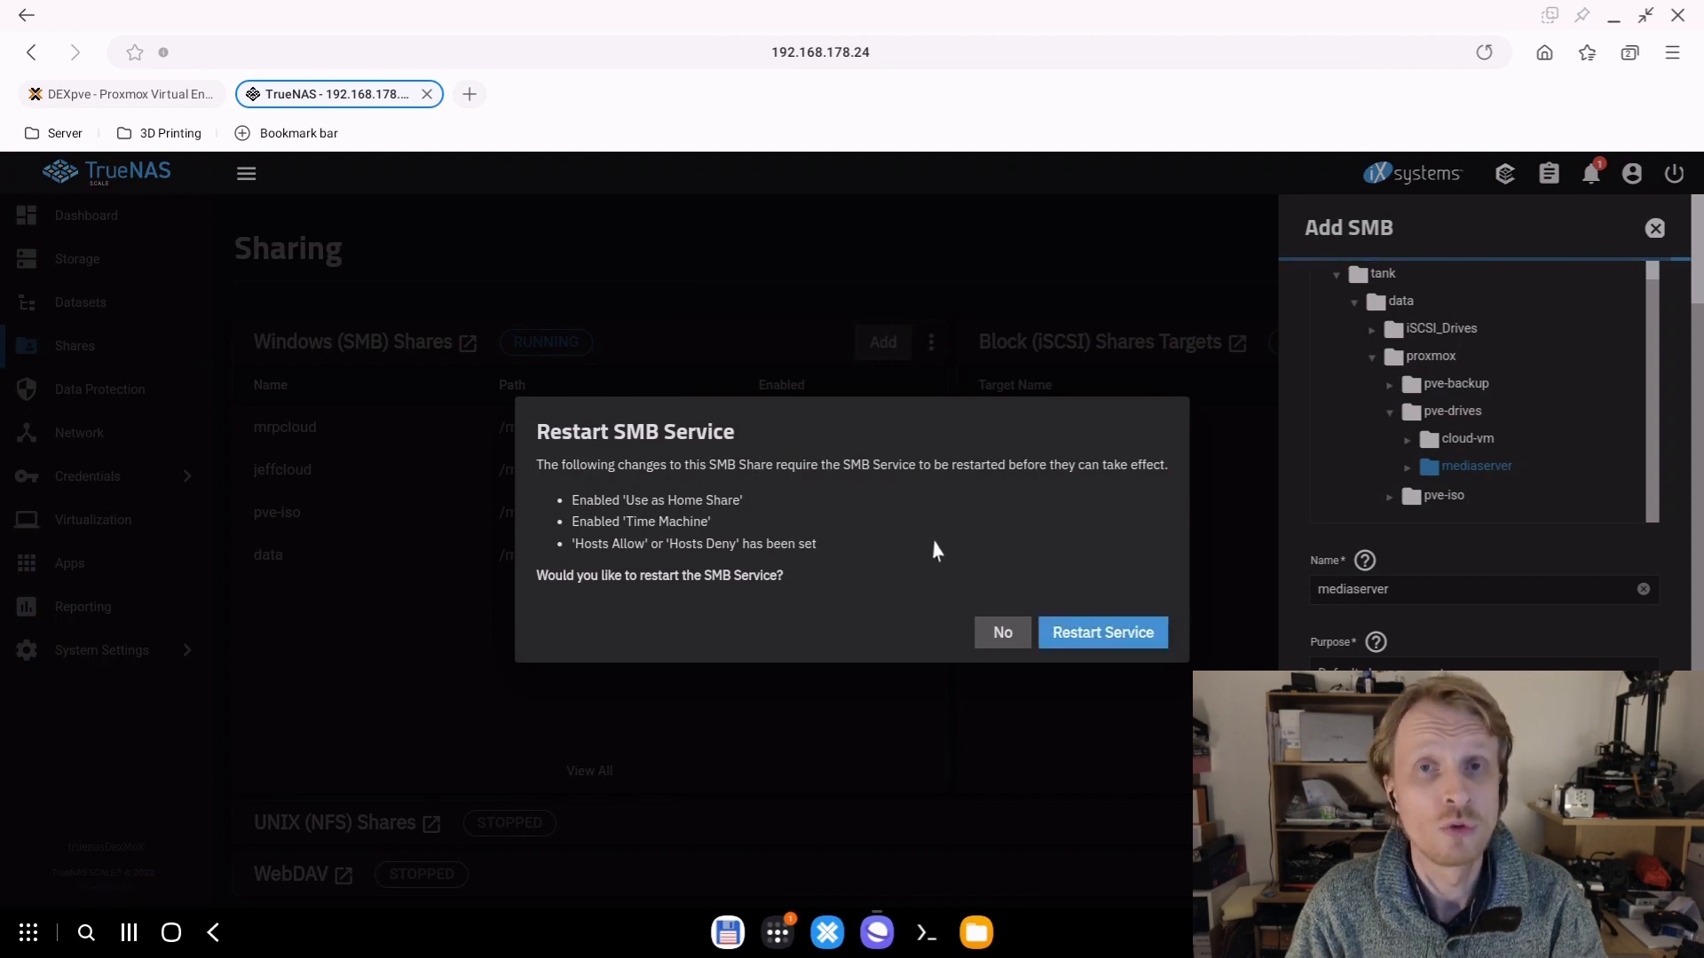
{"action": "left_click", "coordinate": [1143, 636]}
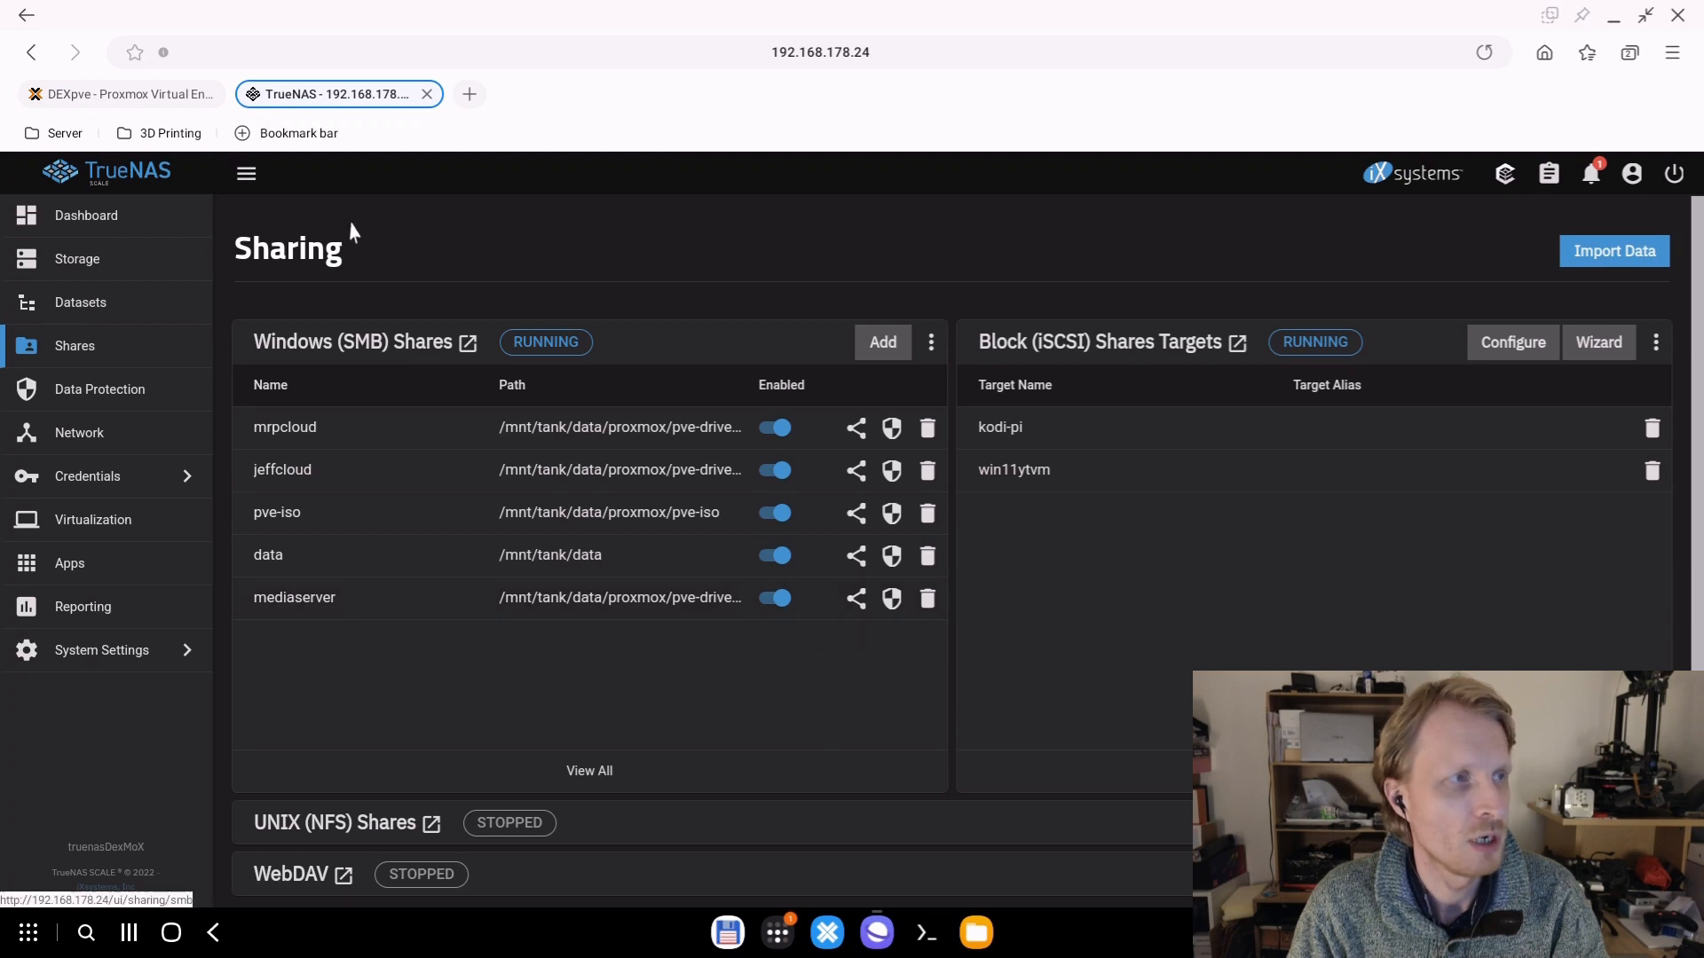
{"action": "left_click", "coordinate": [138, 99]}
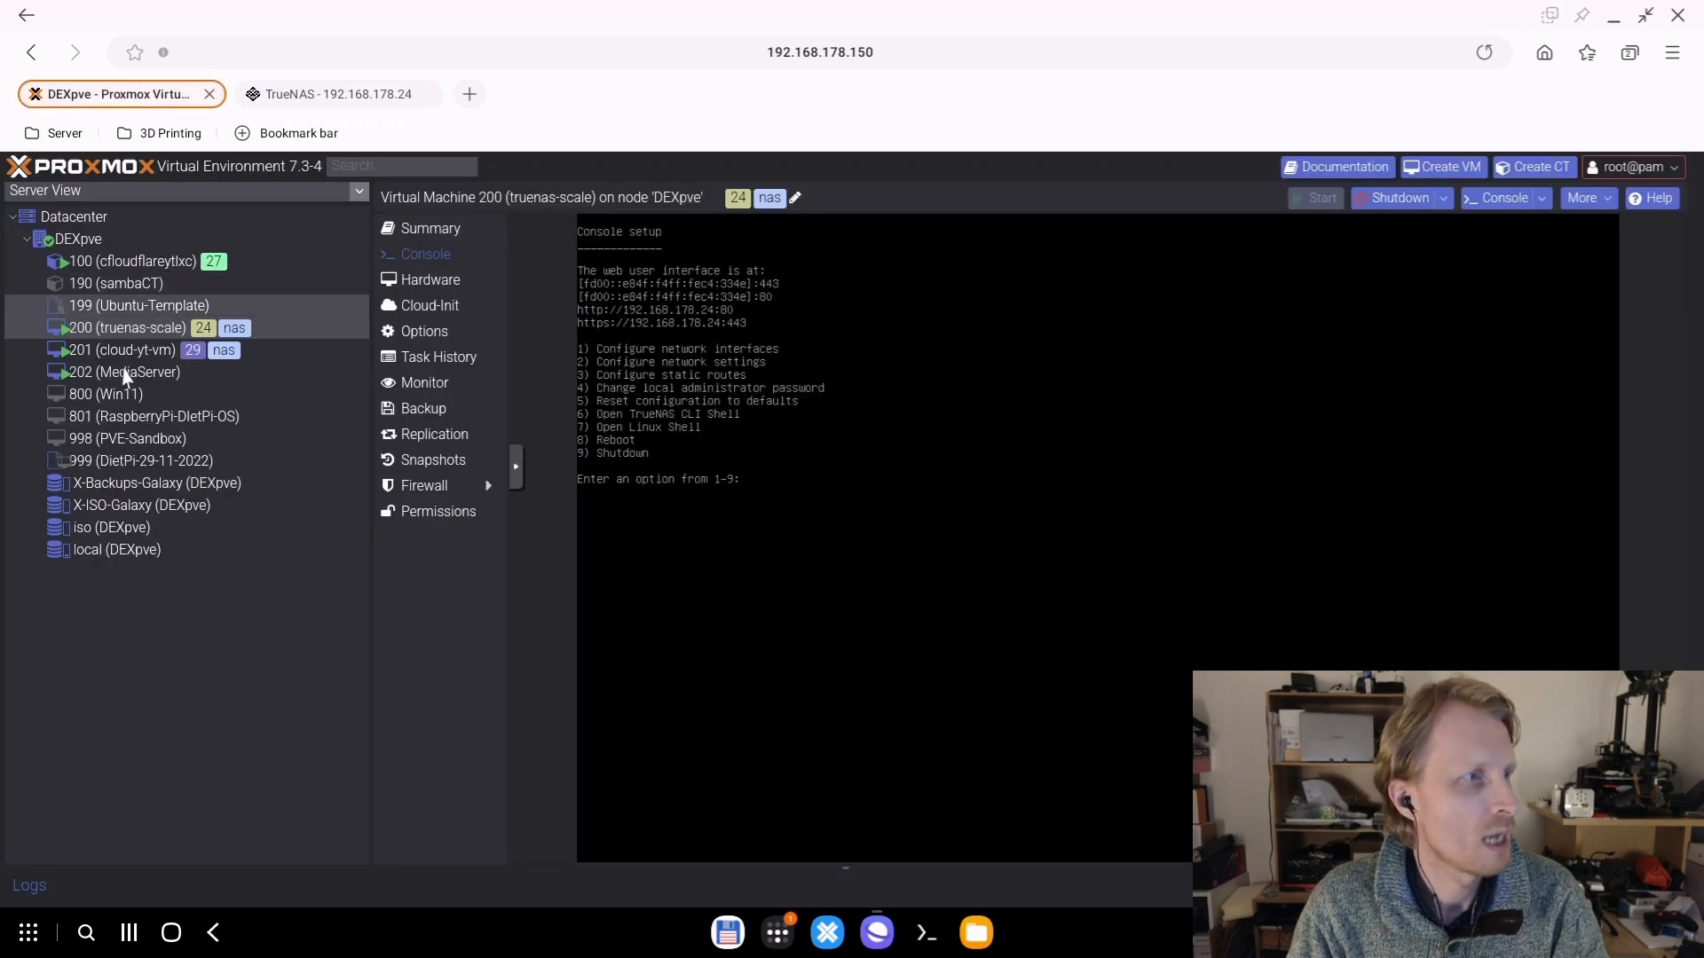
Read VM 202 MediaServer's LAN IP 192.168.178.81 from its console.
{"action": "left_click", "coordinate": [124, 373]}
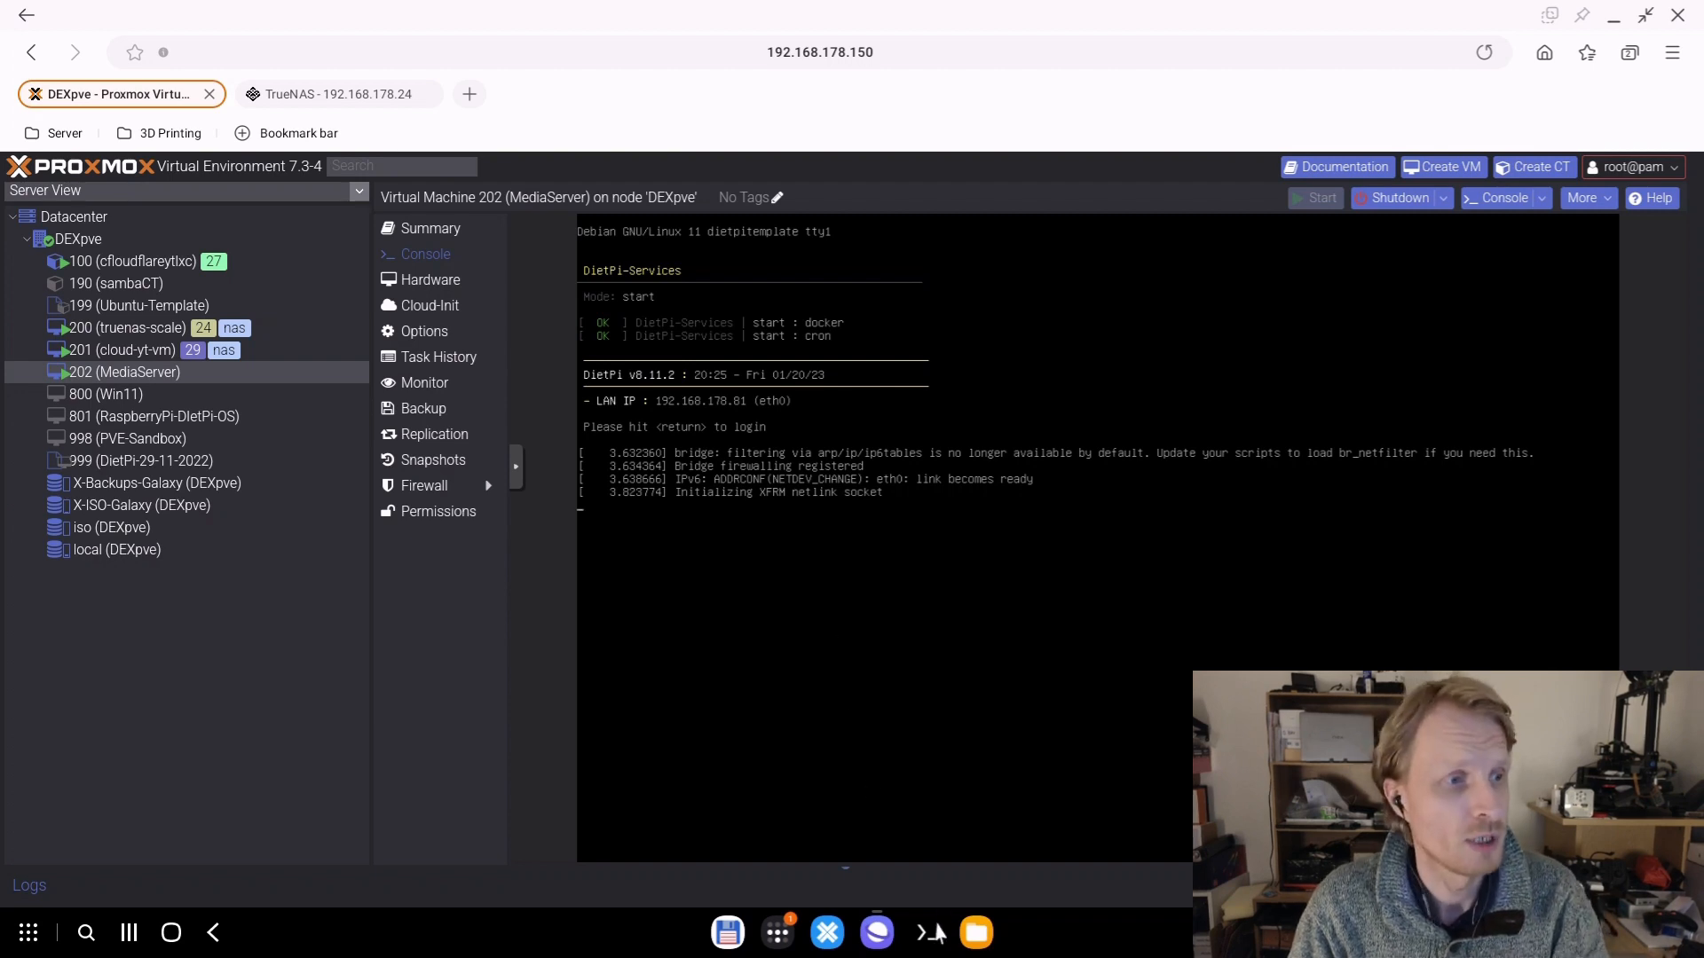
{"action": "left_click", "coordinate": [927, 932]}
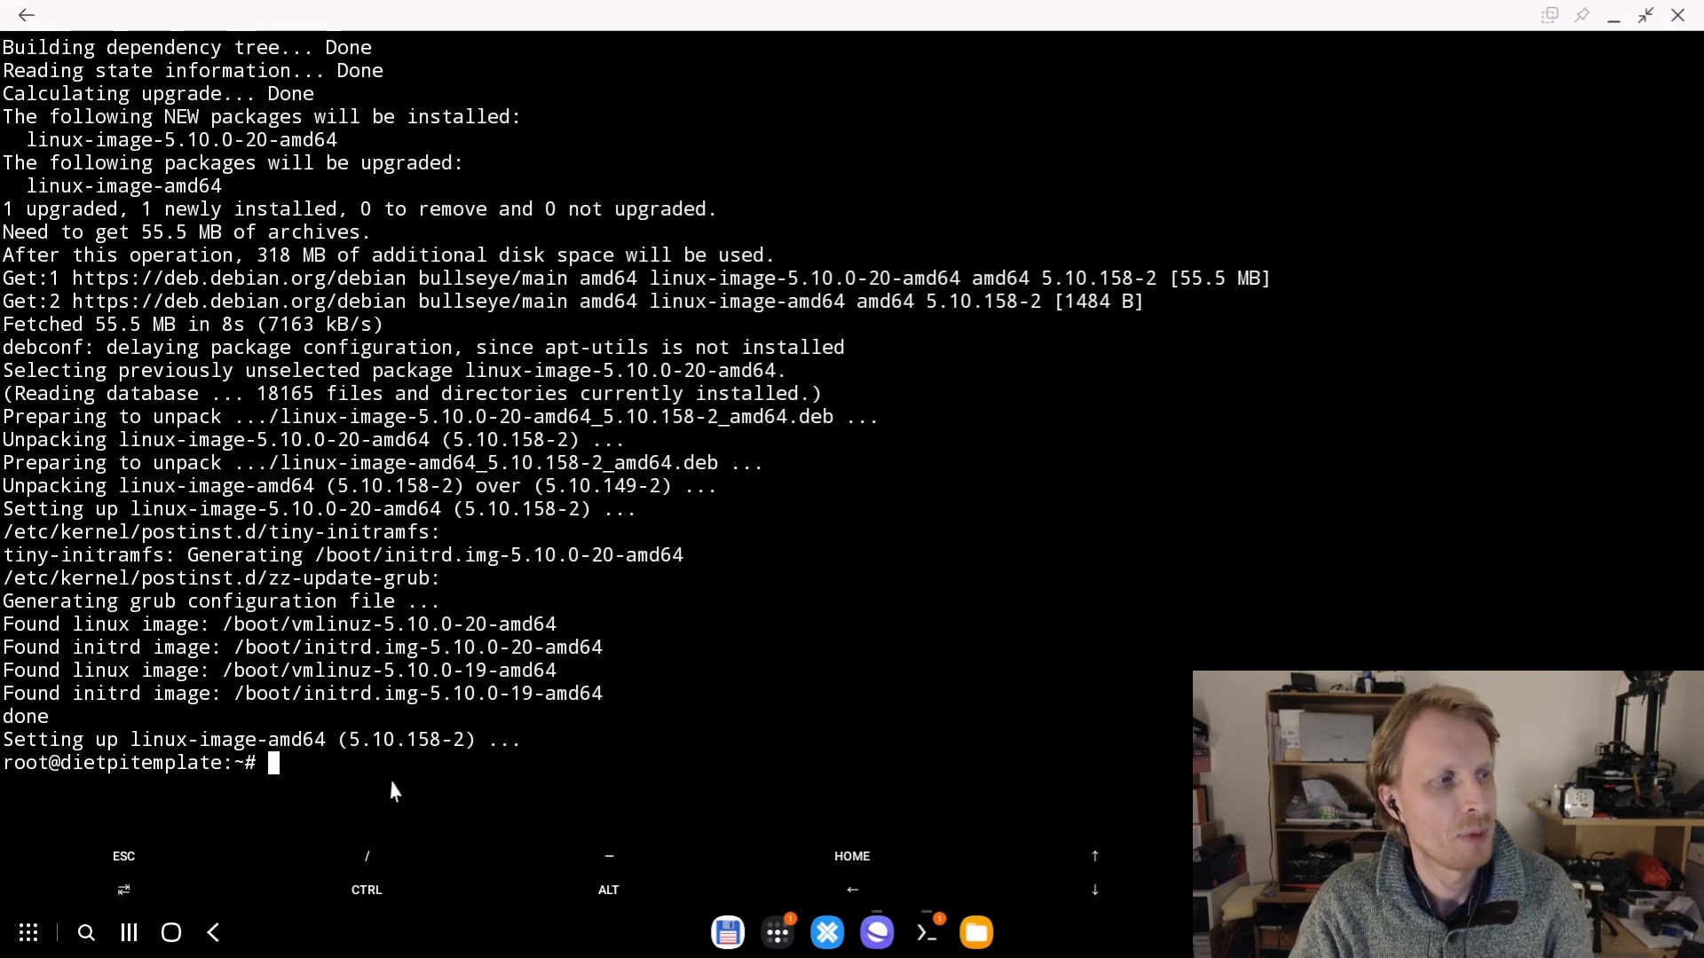
In dietpi-config Security Options, change the hostname to mediaservervm.
{"action": "type", "text": "dietpi-config"}
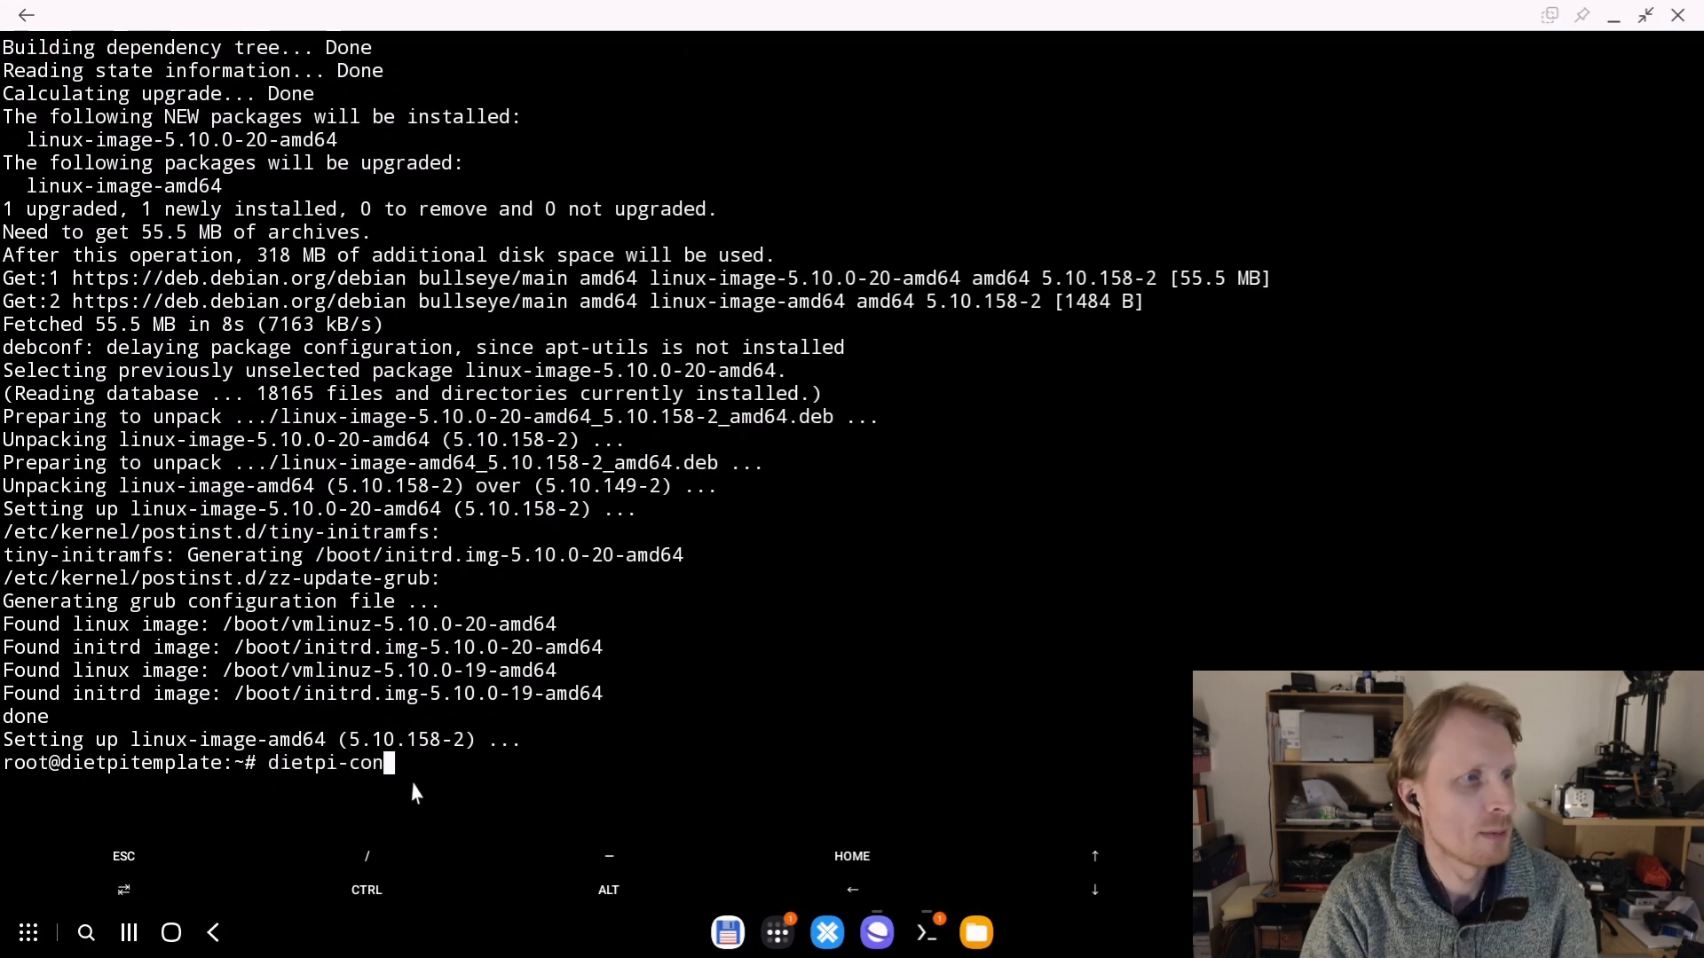
{"action": "key", "text": "Return"}
{"action": "key", "text": "Down"}
{"action": "key", "text": "Down"}
{"action": "key", "text": "Down"}
{"action": "key", "text": "Down"}
{"action": "key", "text": "Down"}
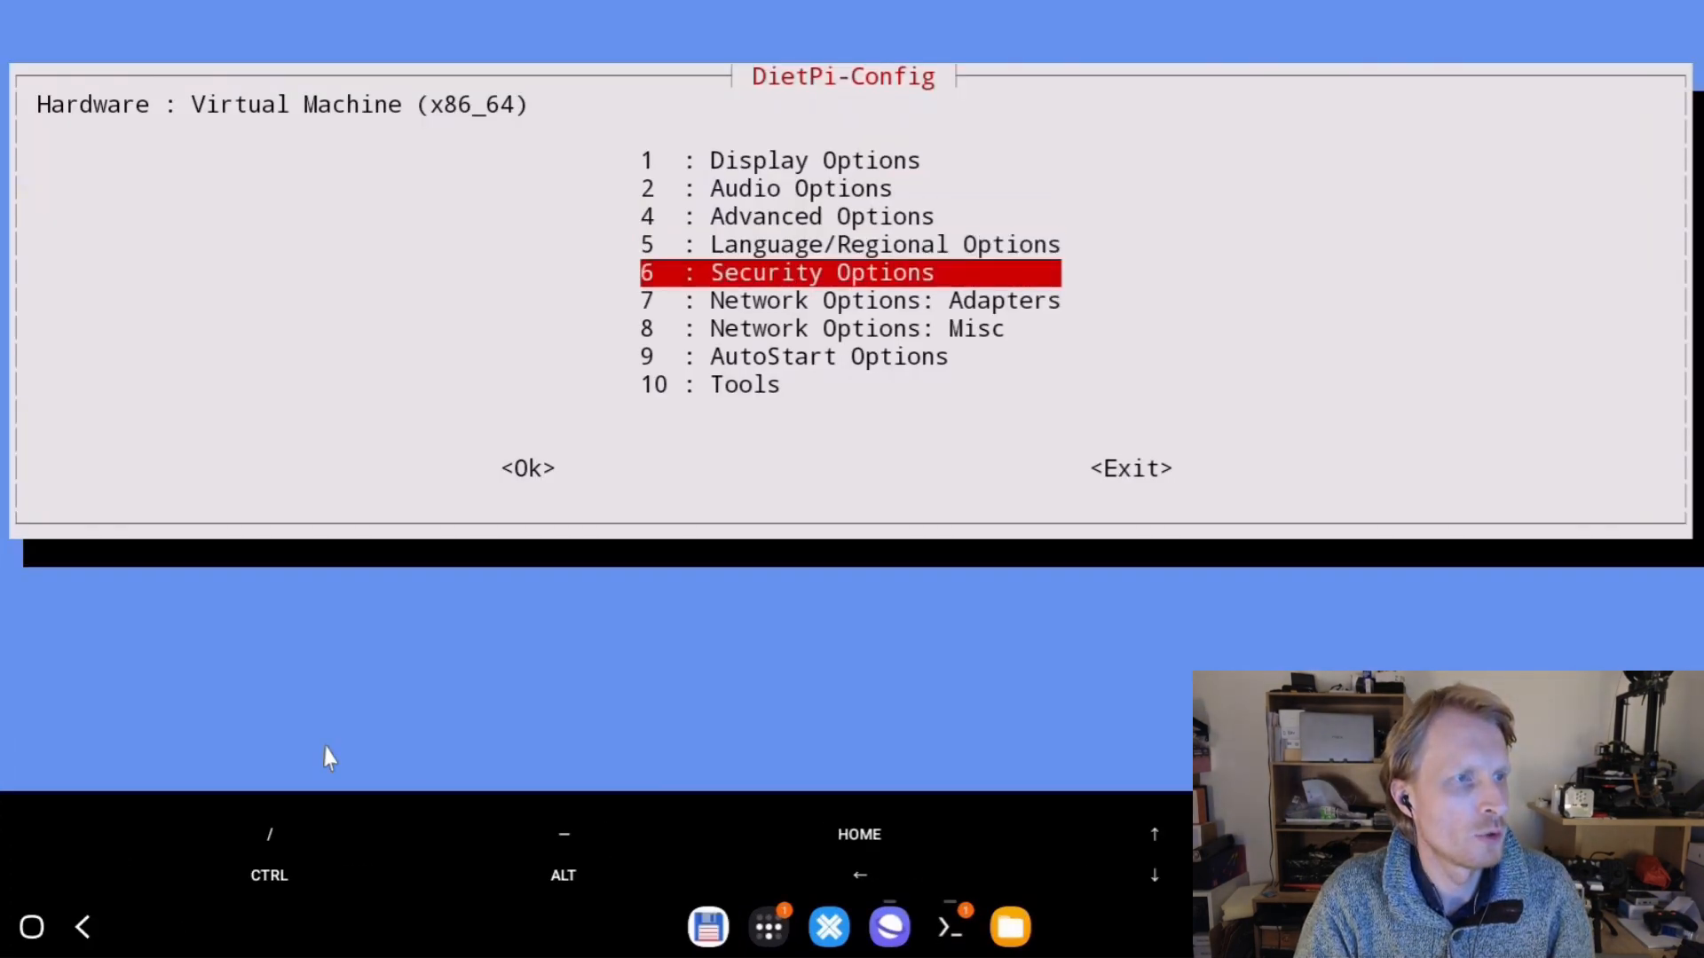
{"action": "key", "text": "Return"}
{"action": "key", "text": "Down"}
{"action": "key", "text": "Return"}
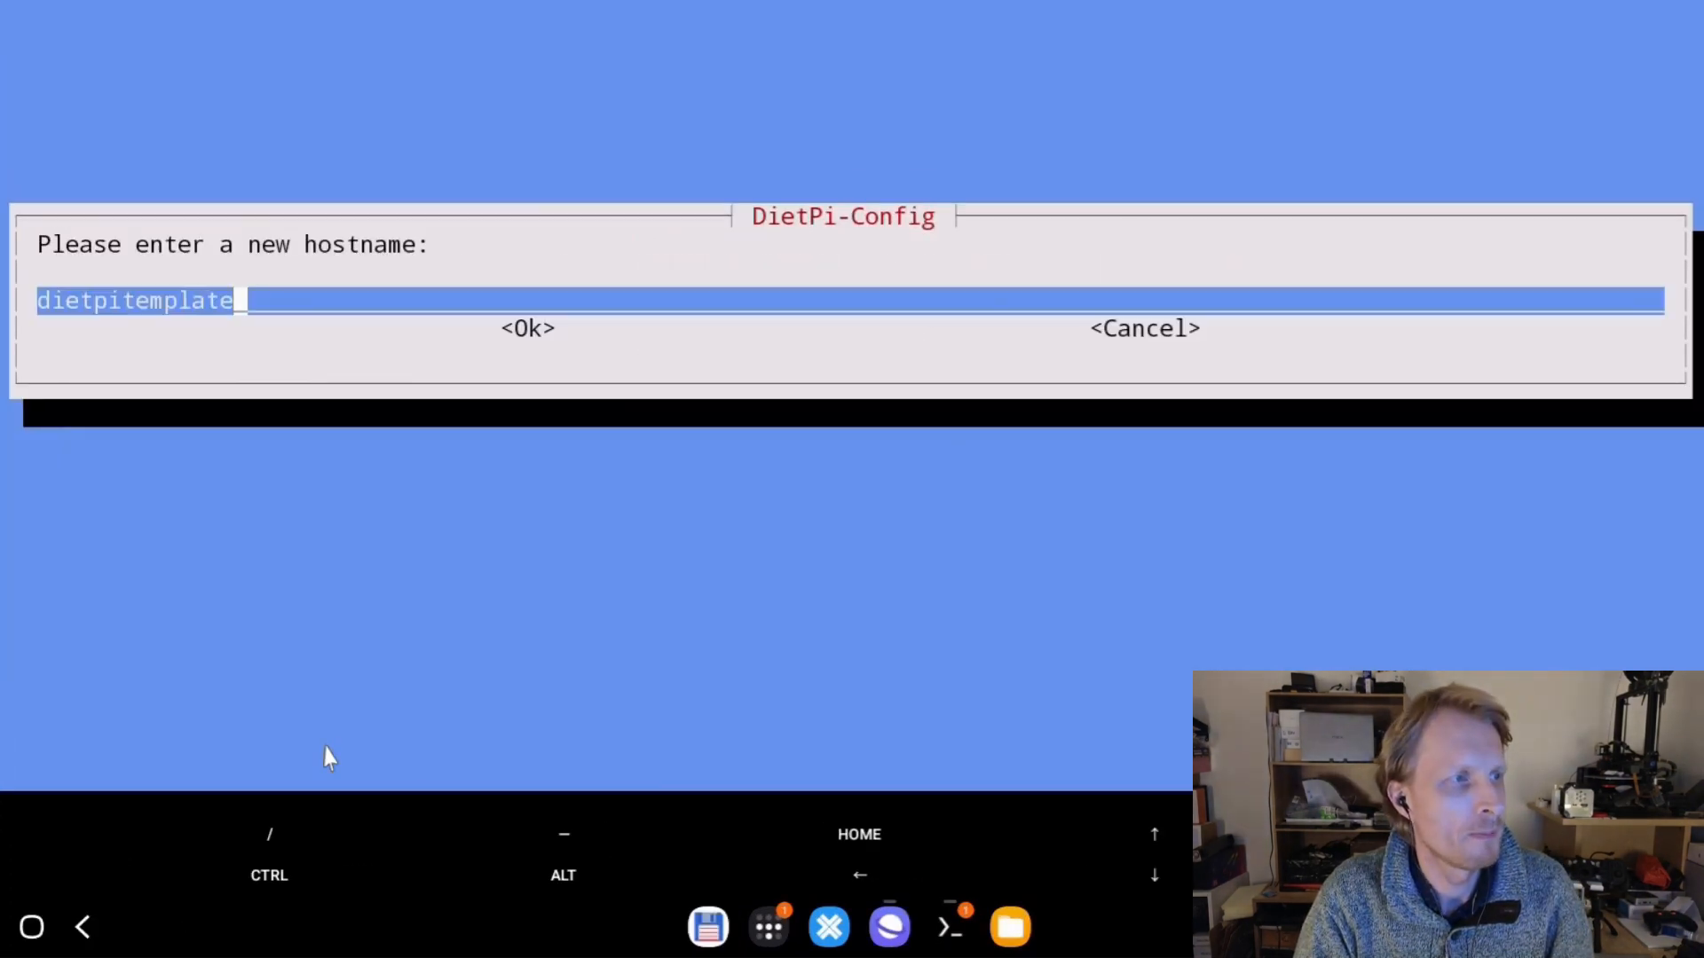
{"action": "key", "text": "BackSpace"}
{"action": "key", "text": "BackSpace"}
{"action": "key", "text": "BackSpace"}
{"action": "key", "text": "BackSpace"}
{"action": "key", "text": "BackSpace"}
{"action": "key", "text": "BackSpace"}
{"action": "key", "text": "BackSpace"}
{"action": "key", "text": "BackSpace"}
{"action": "key", "text": "BackSpace"}
{"action": "key", "text": "BackSpace"}
{"action": "key", "text": "BackSpace"}
{"action": "key", "text": "BackSpace"}
{"action": "key", "text": "BackSpace"}
{"action": "key", "text": "BackSpace"}
{"action": "type", "text": "m"}
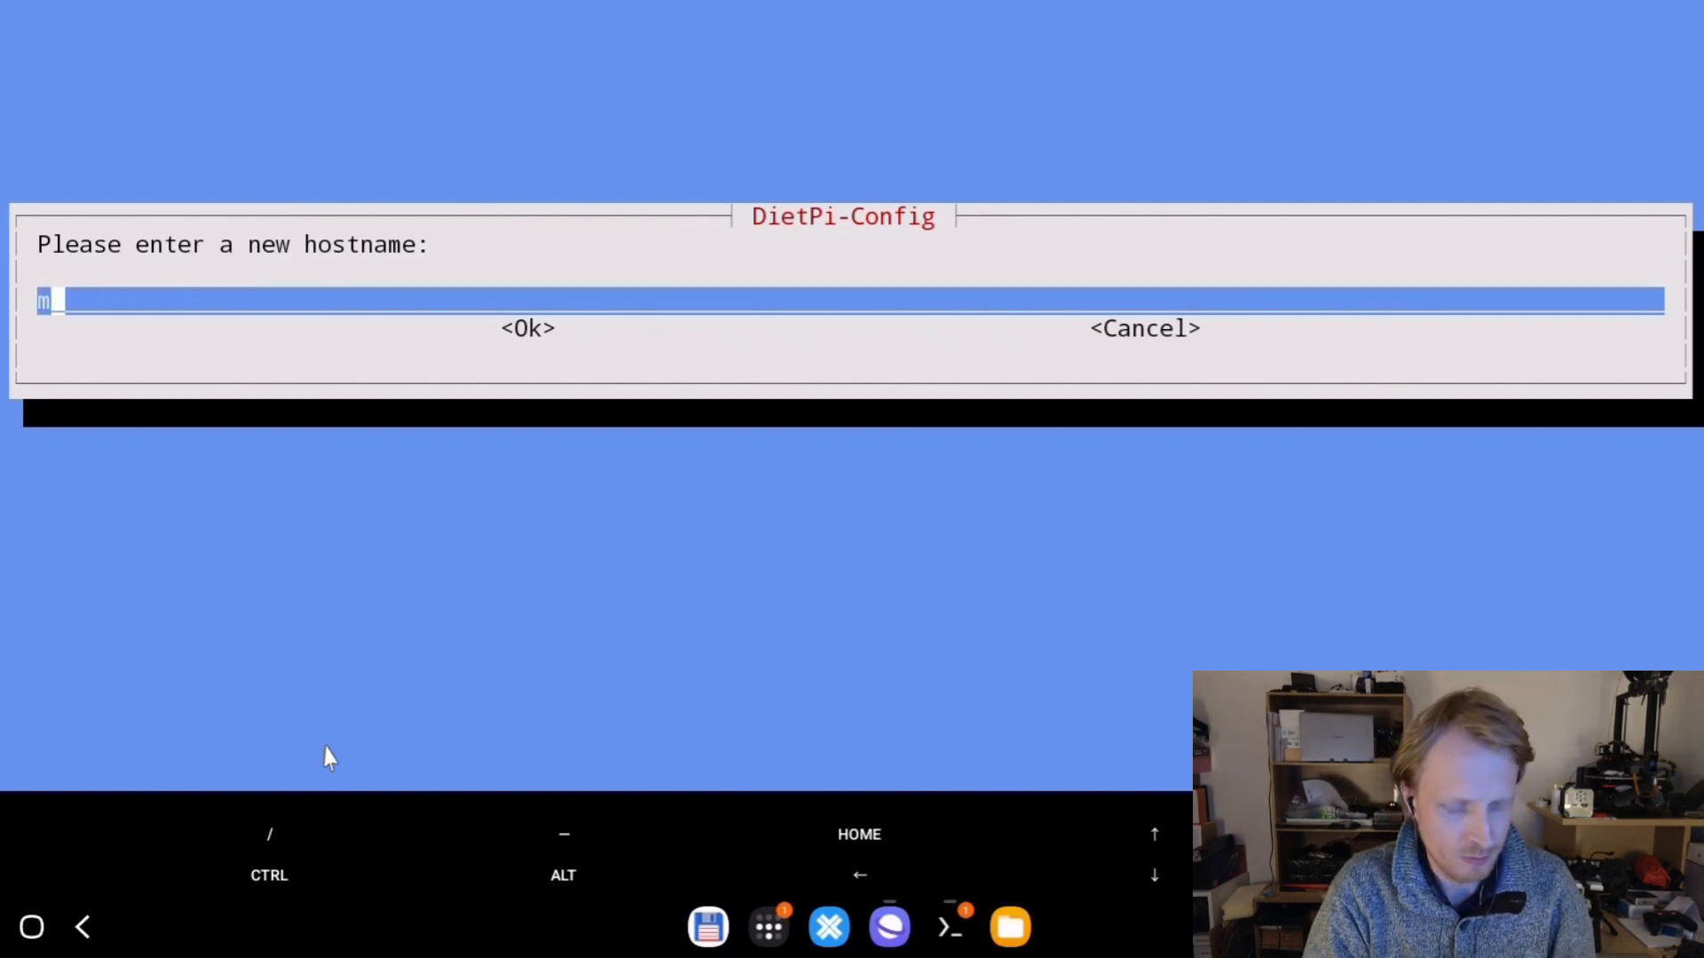
{"action": "type", "text": "ediaservervm"}
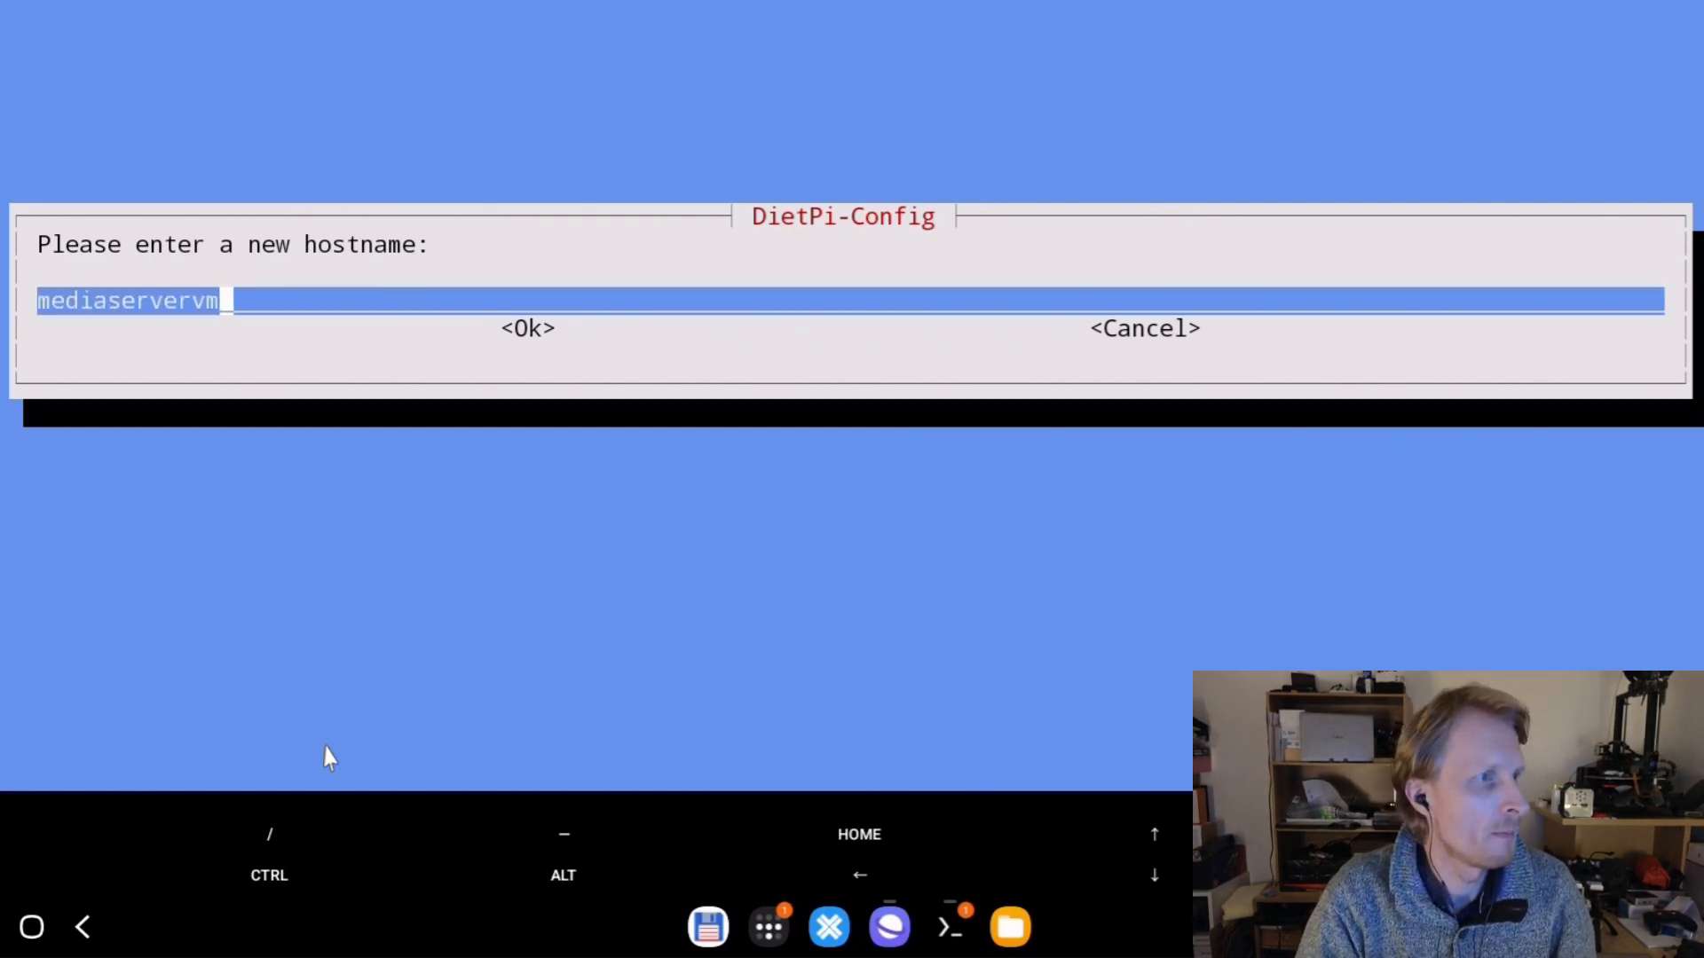
{"action": "key", "text": "Tab"}
{"action": "key", "text": "Return"}
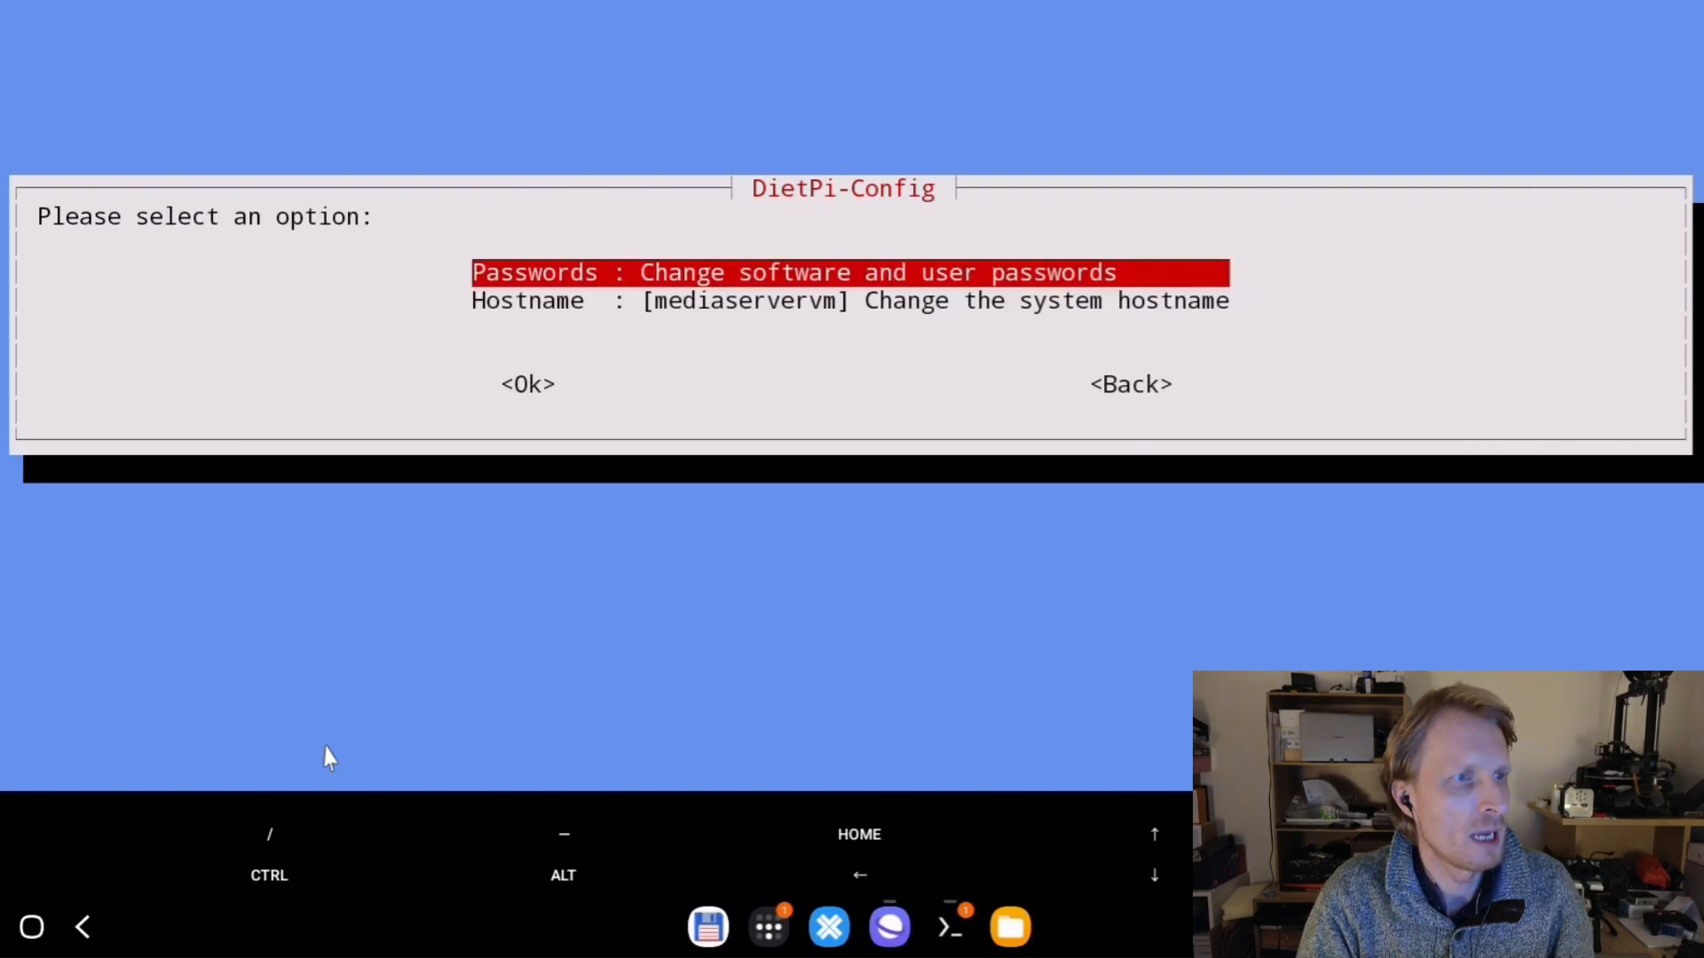
Exit dietpi-config and reboot the VM to apply the new hostname.
{"action": "key", "text": "Tab"}
{"action": "key", "text": "Tab"}
{"action": "key", "text": "Return"}
{"action": "key", "text": "Tab"}
{"action": "key", "text": "Tab"}
{"action": "key", "text": "Return"}
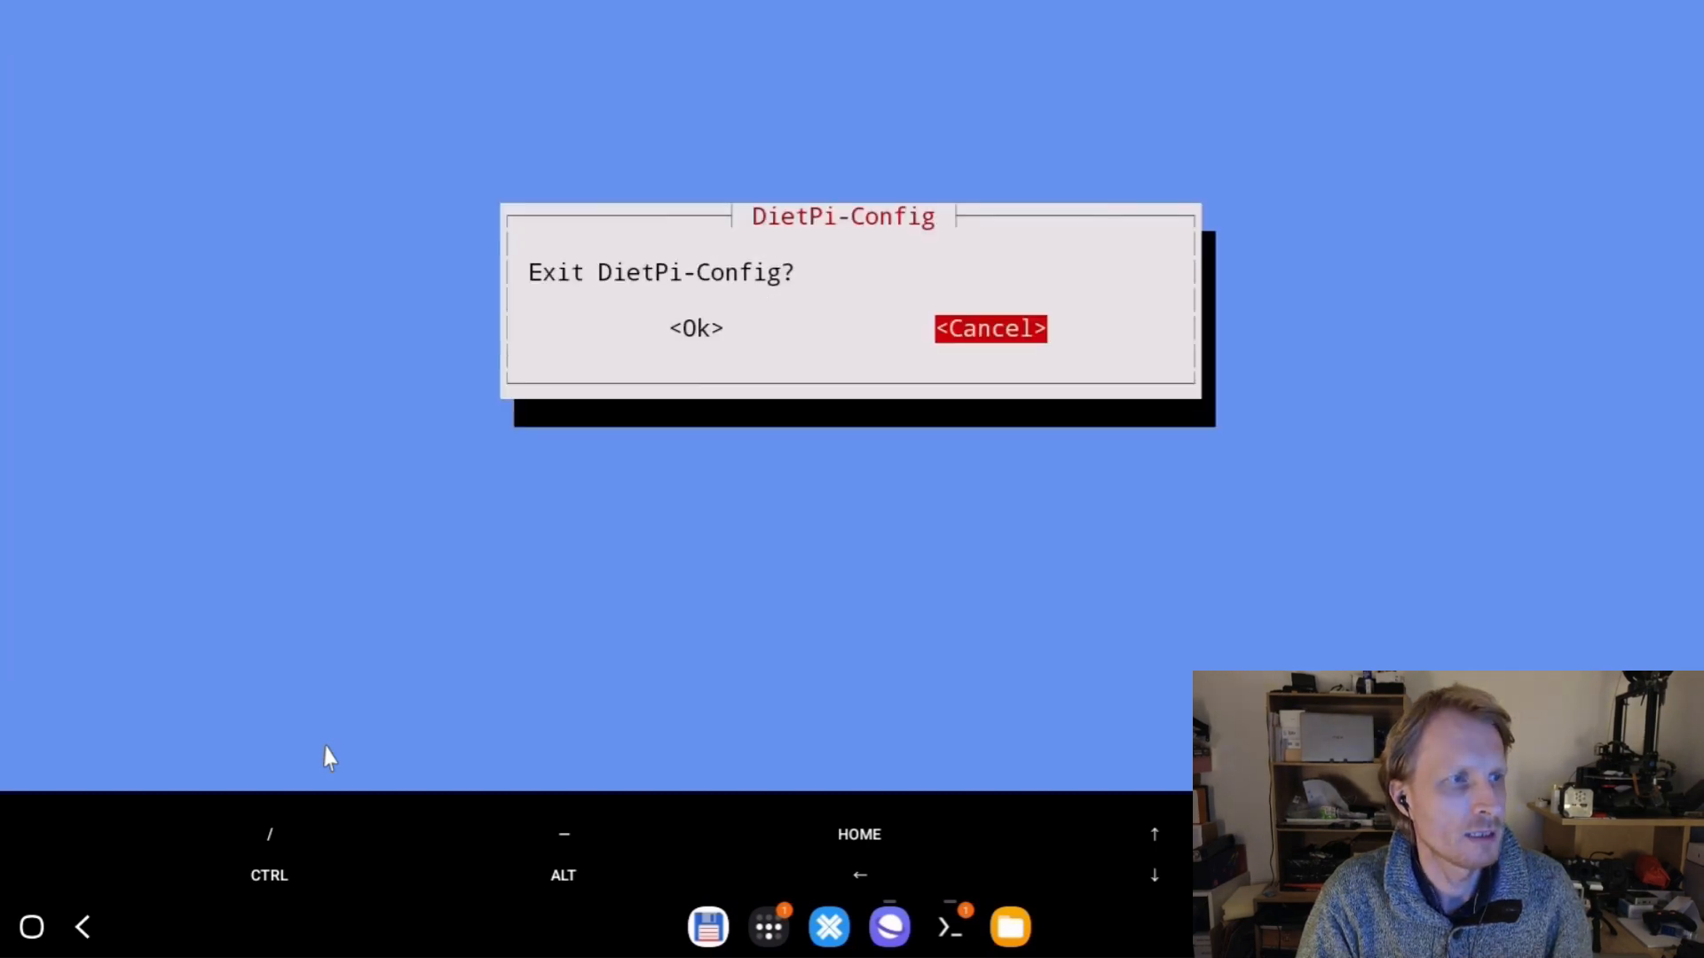
{"action": "key", "text": "Tab"}
{"action": "key", "text": "Return"}
{"action": "type", "text": "reboot"}
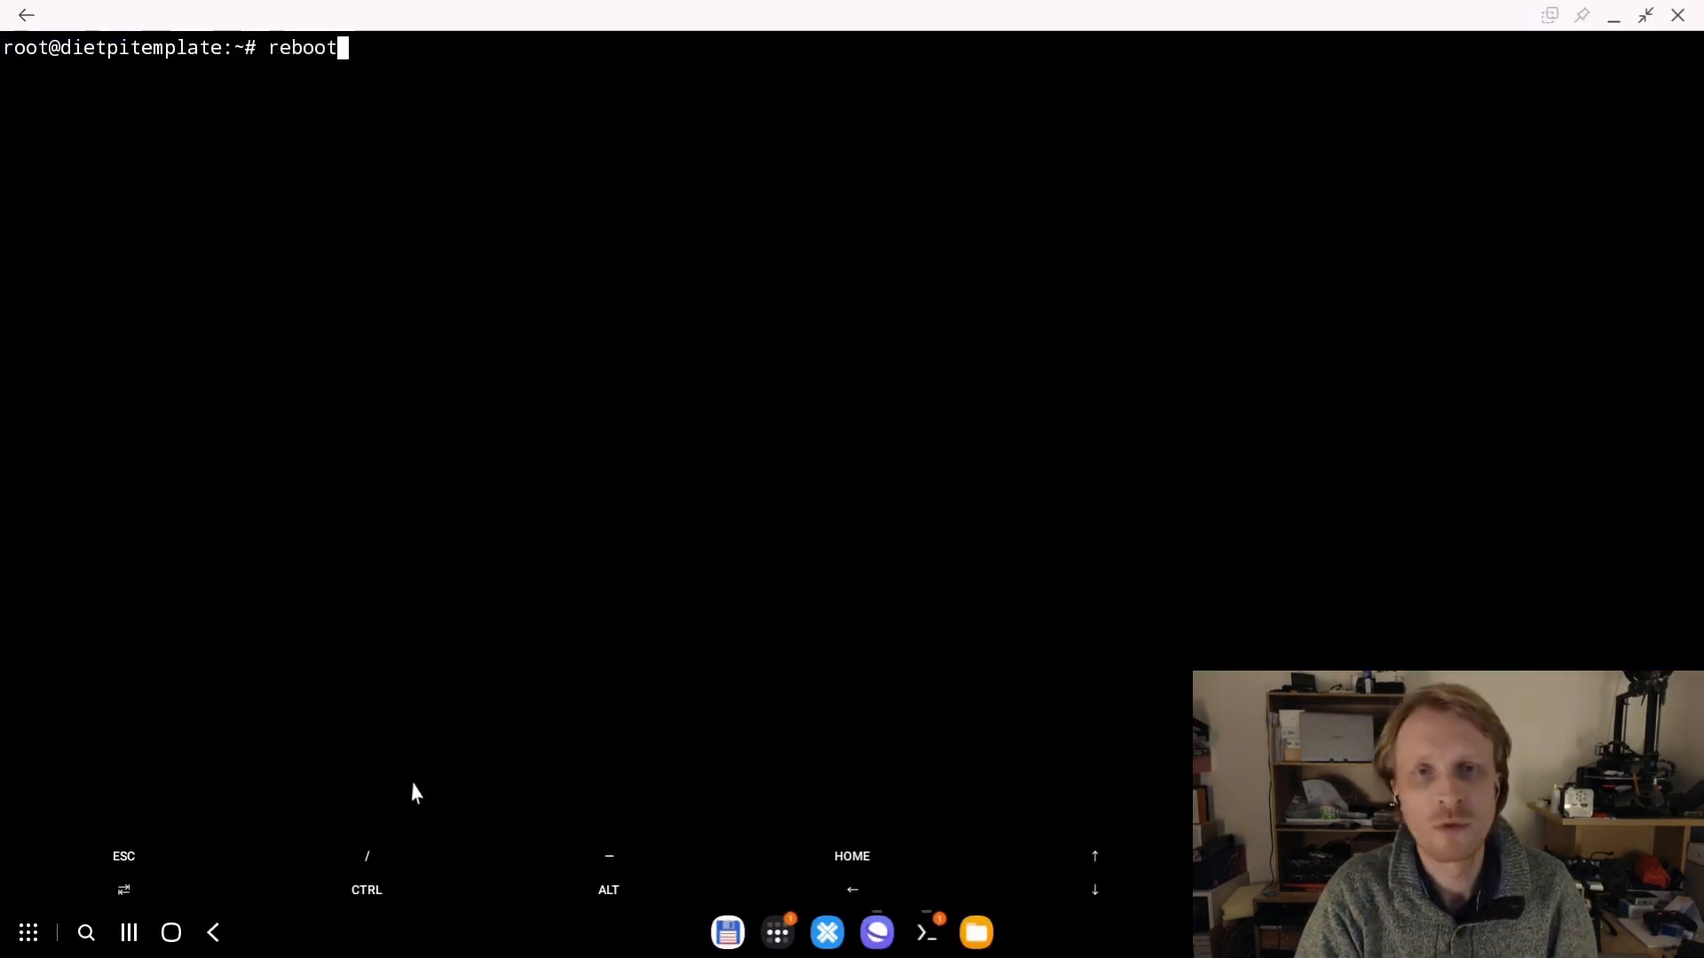
{"action": "key", "text": "Return"}
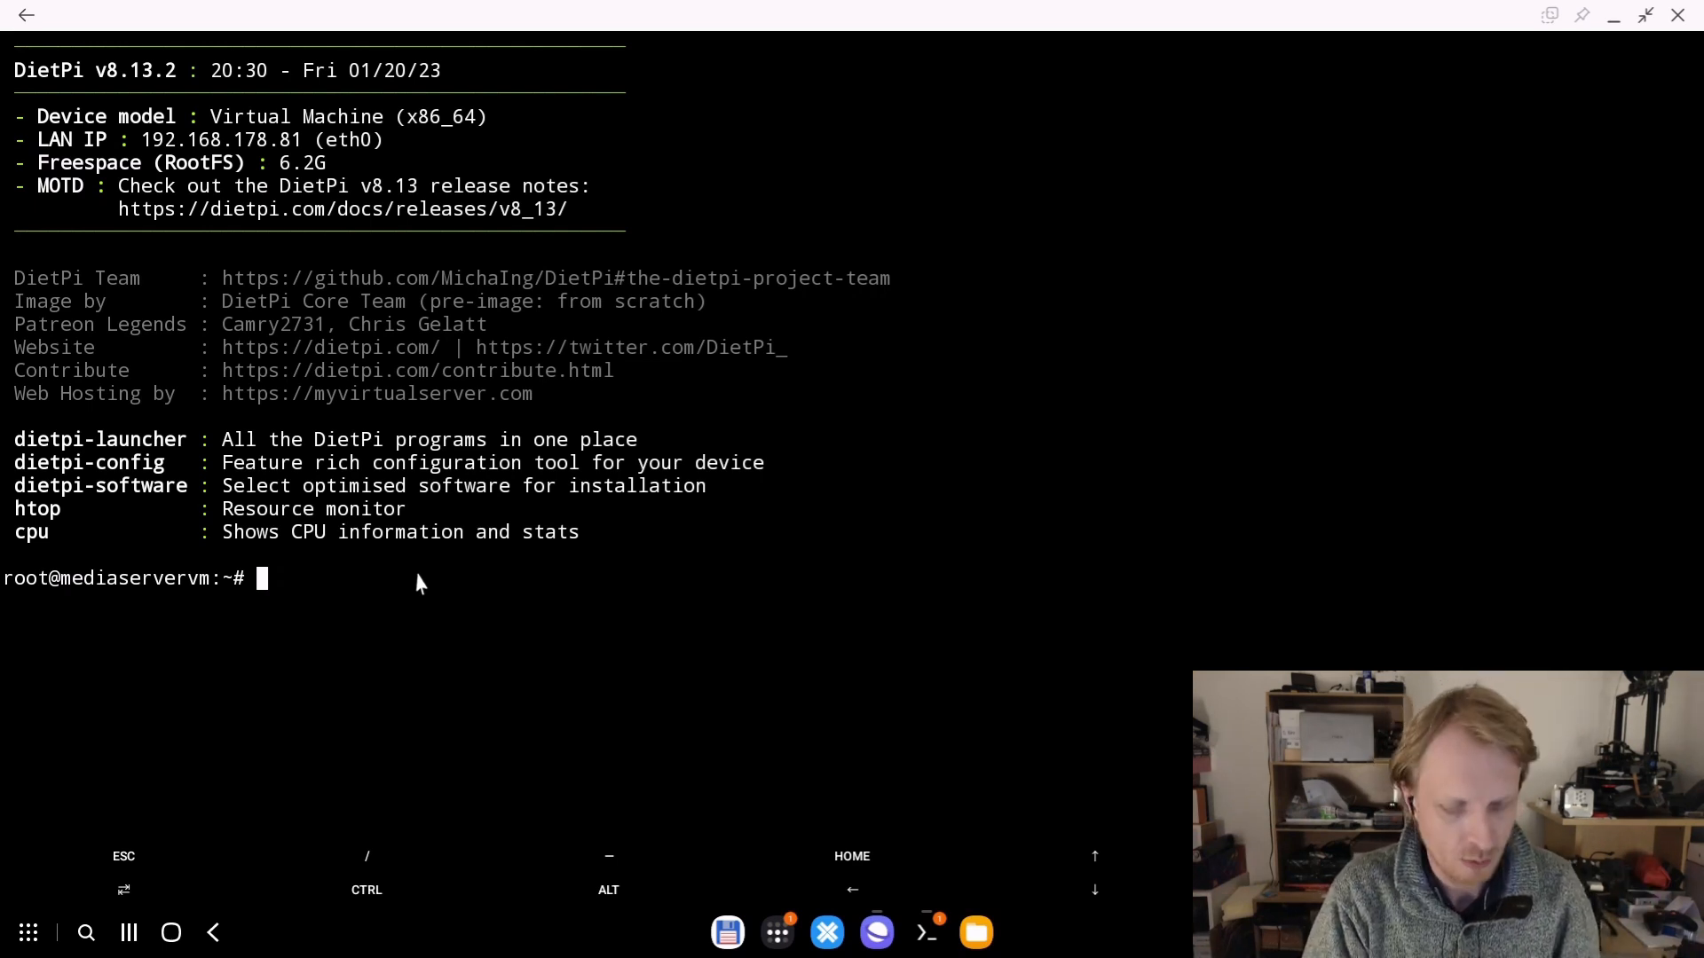
Run dietpi-drive_manager, completed from dietpi-dr.
{"action": "type", "text": "dietpi-"}
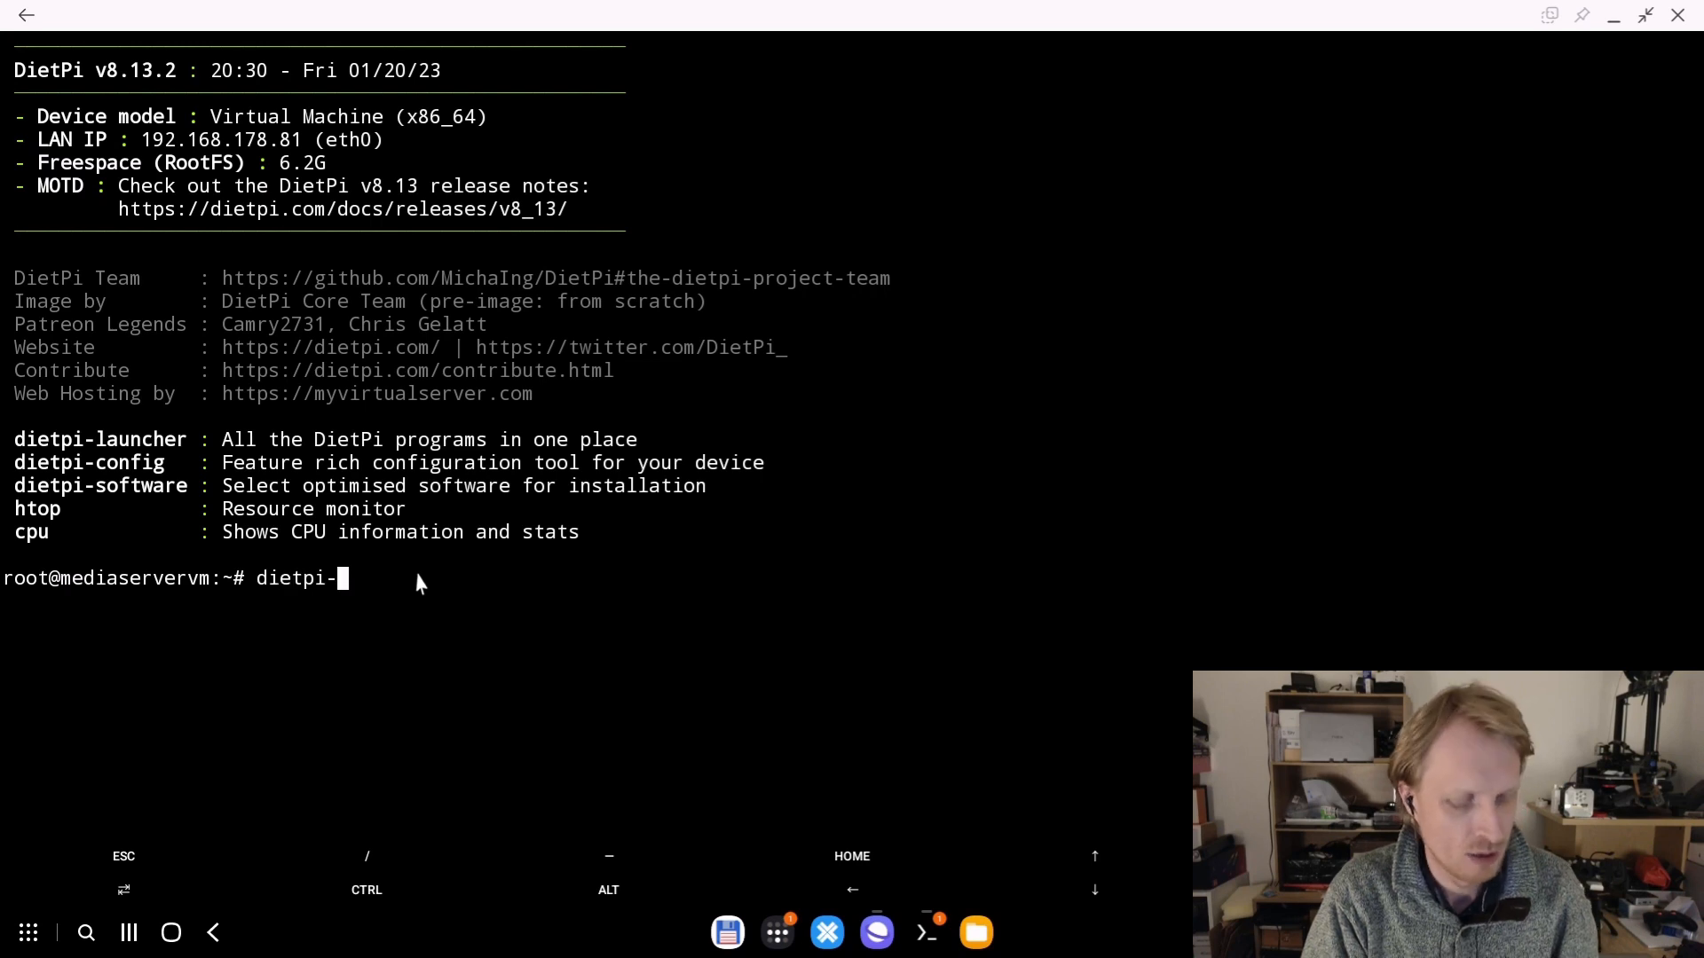
{"action": "type", "text": "dr"}
{"action": "key", "text": "Tab"}
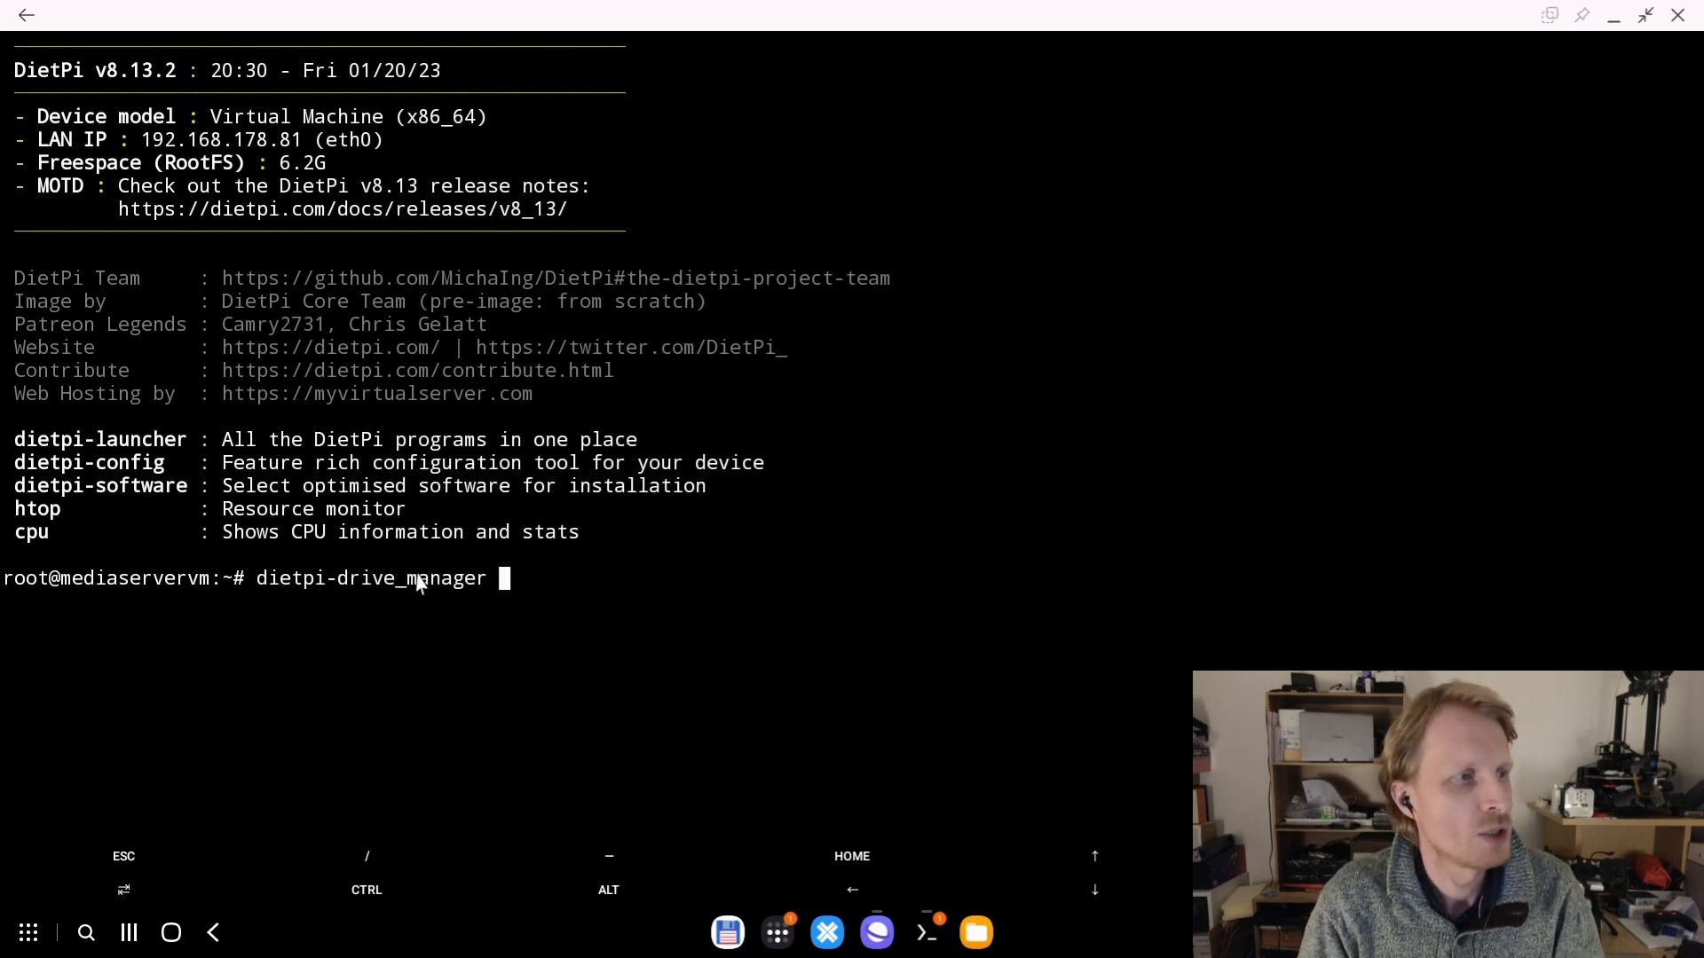
{"action": "key", "text": "Return"}
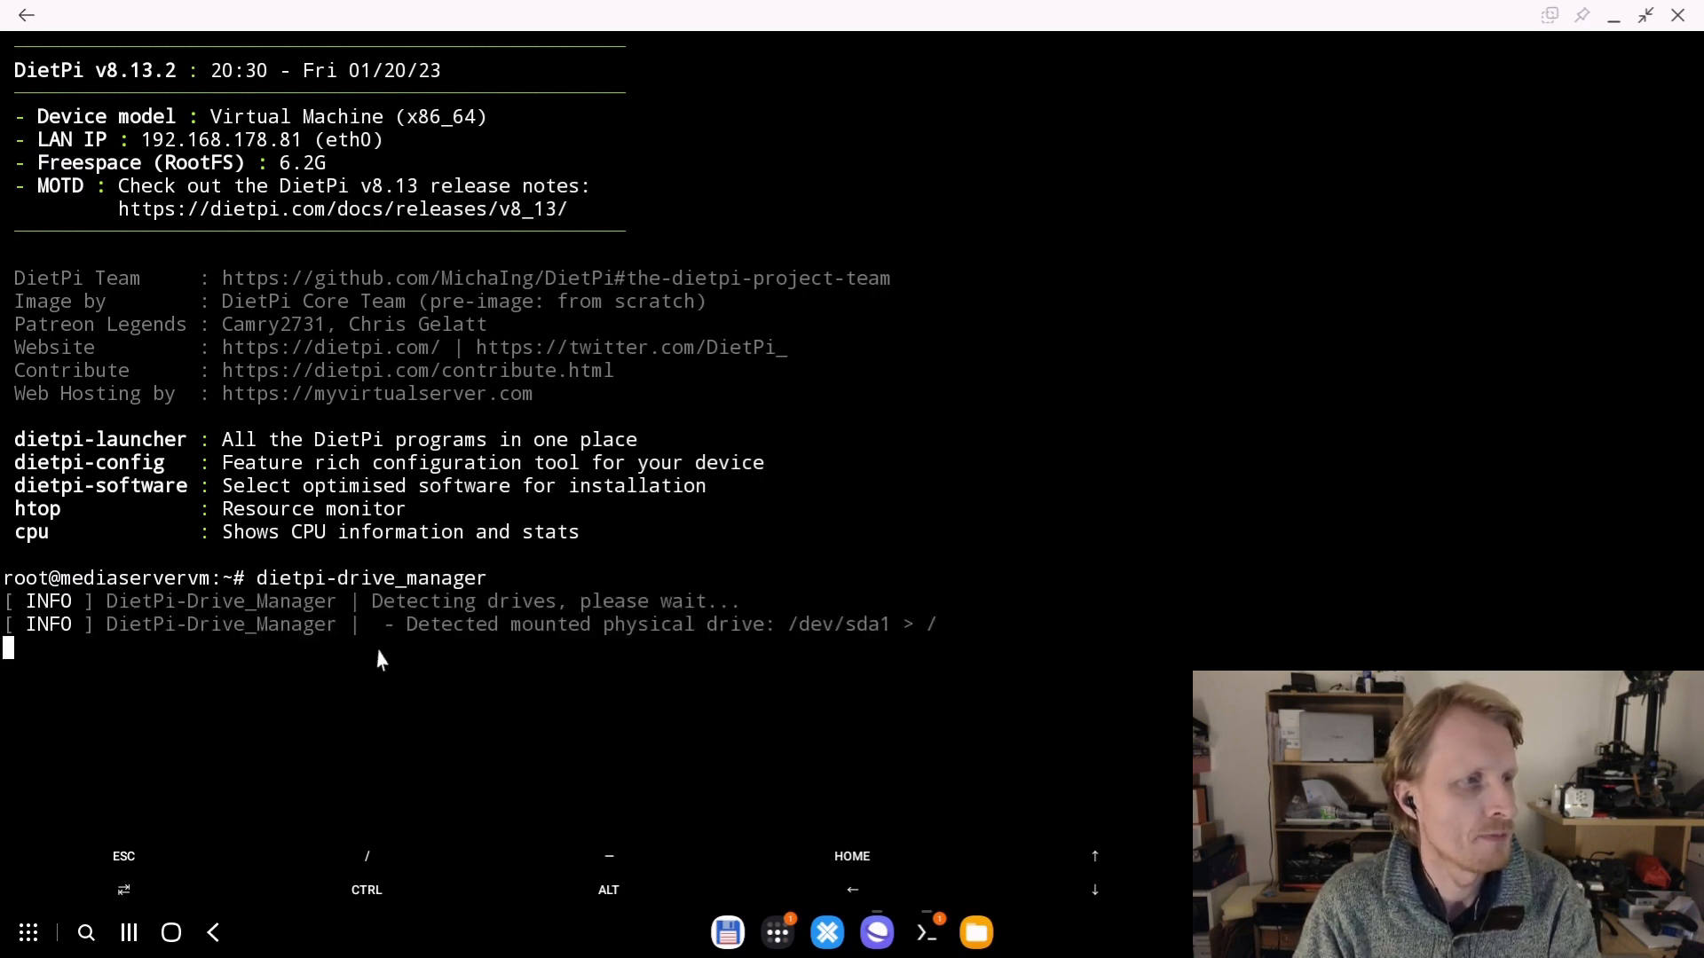
Add a Samba network drive pointing at fileserver 192.168.178.24.
{"action": "key", "text": "Return"}
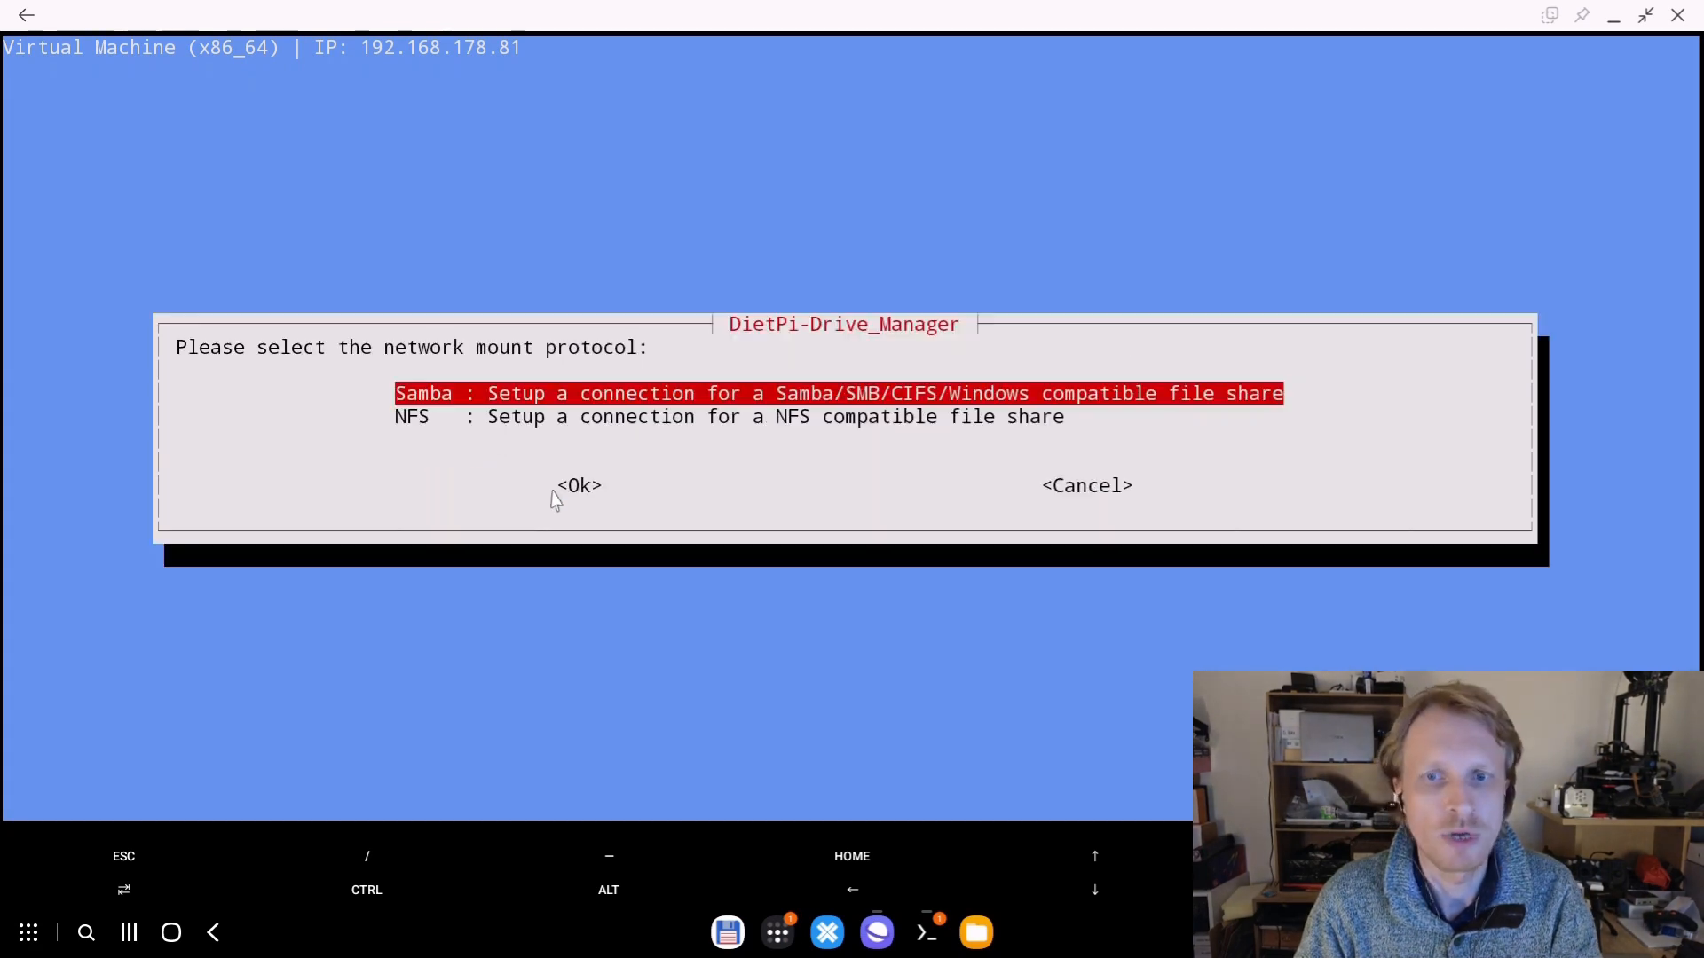
{"action": "key", "text": "Return"}
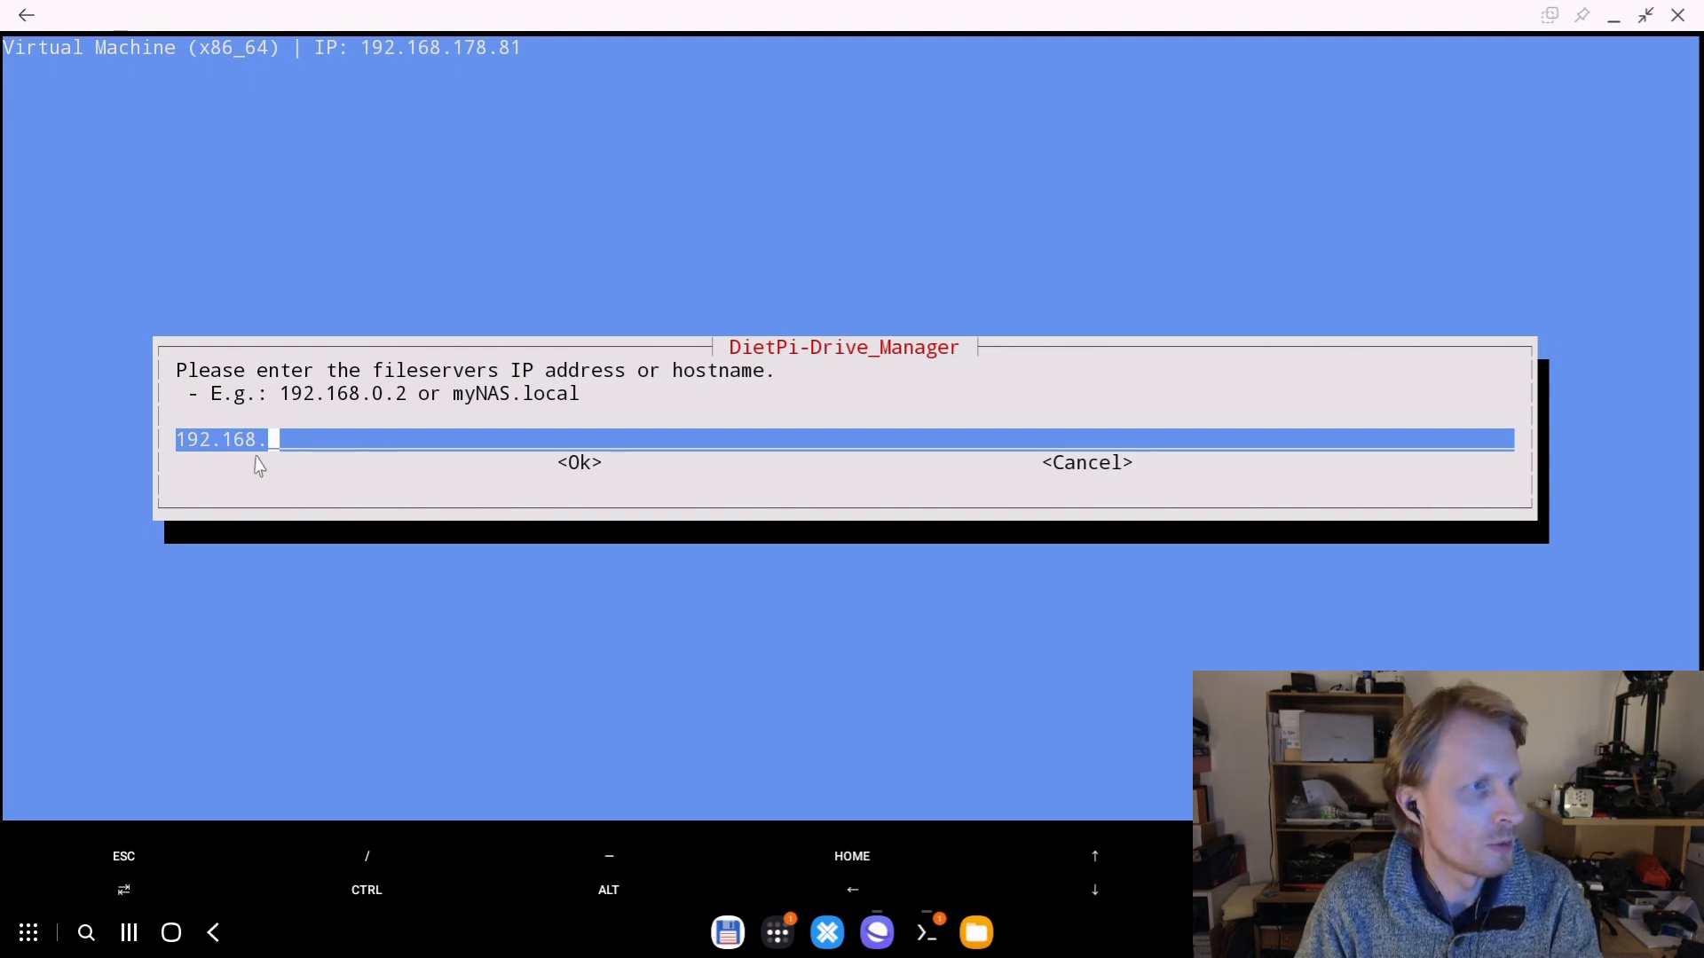
{"action": "type", "text": "178.24"}
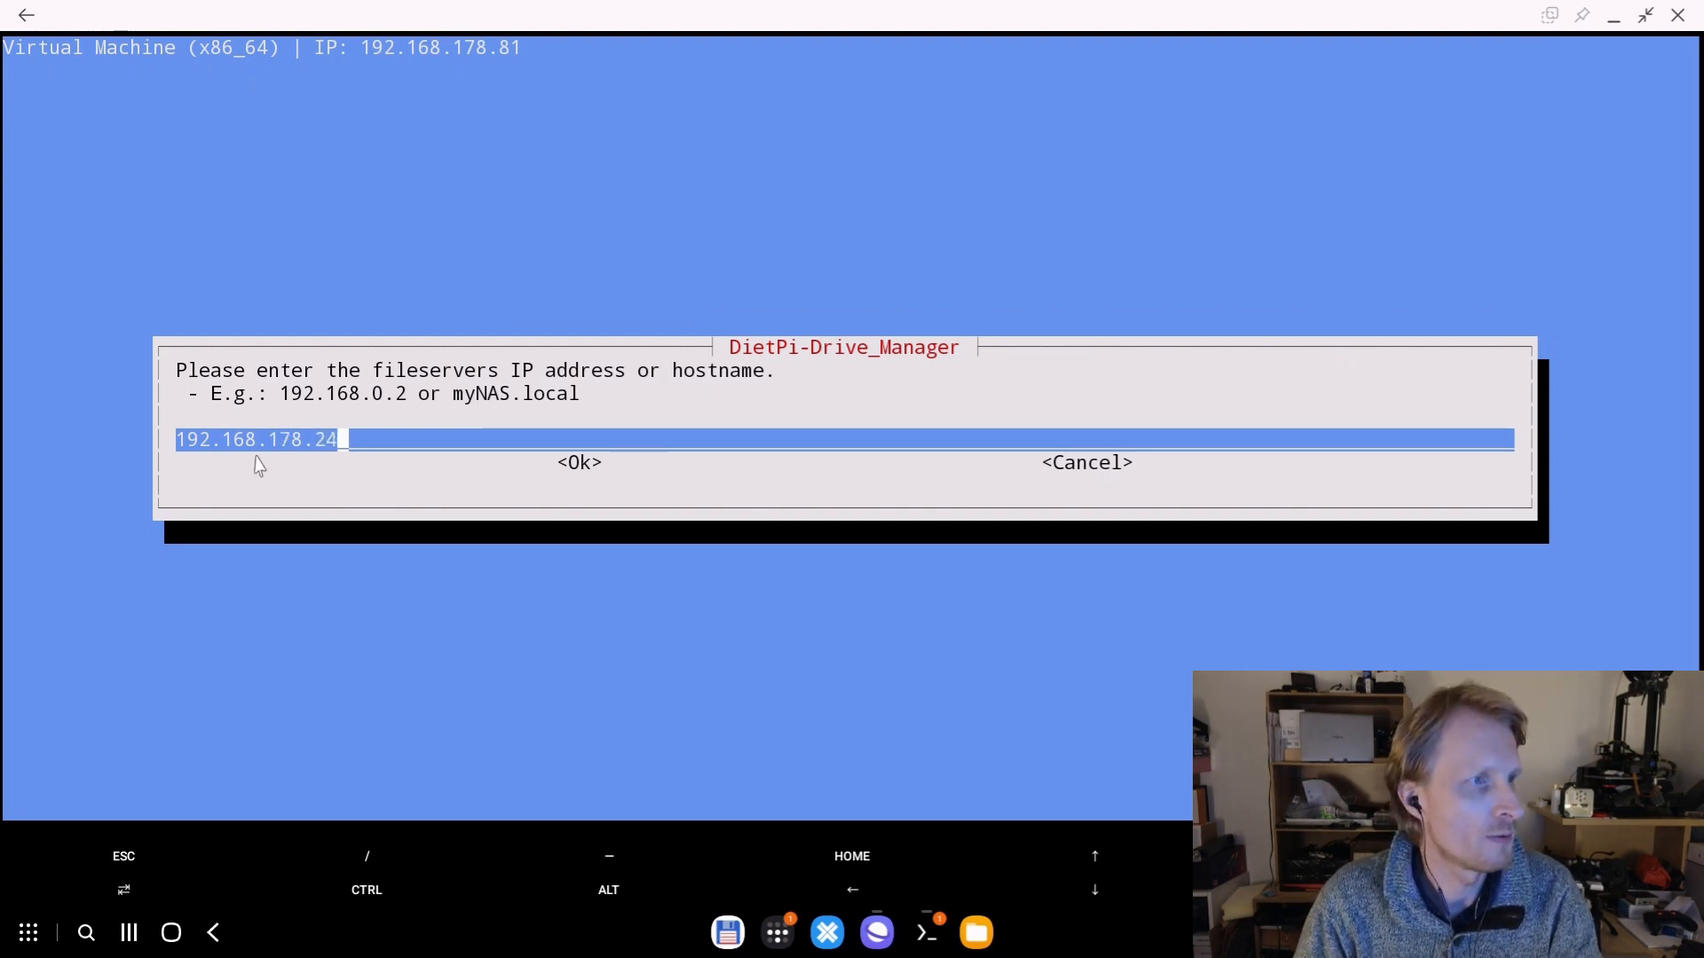
{"action": "key", "text": "Return"}
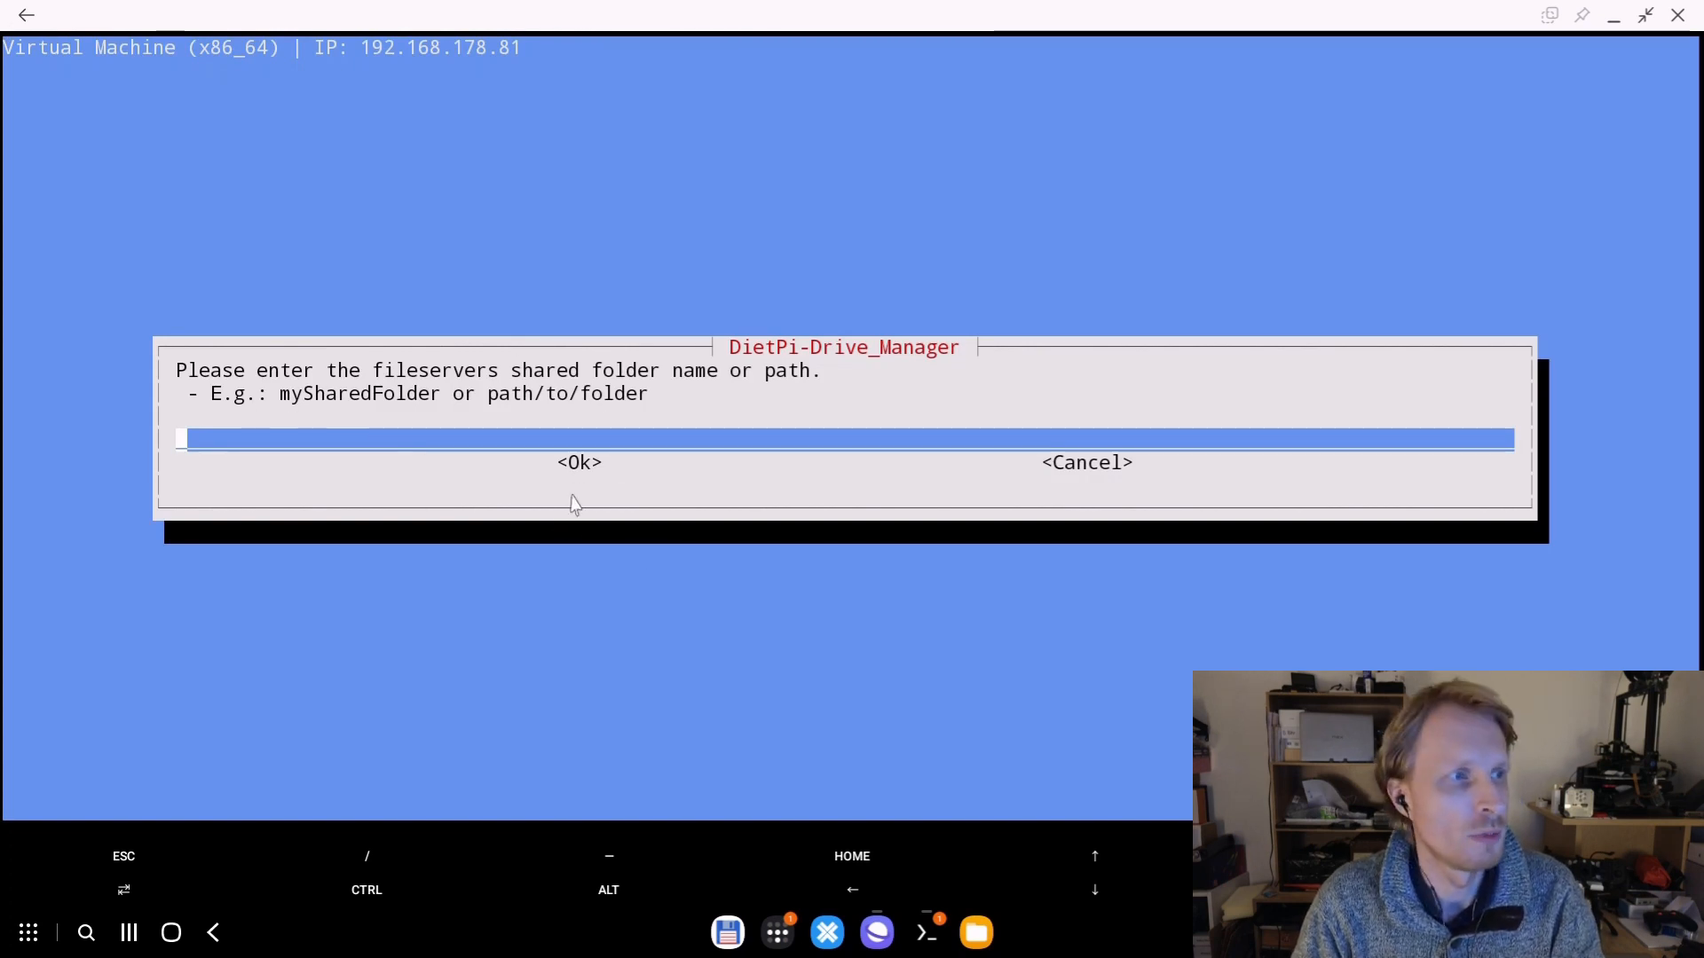
{"action": "left_click", "coordinate": [877, 932]}
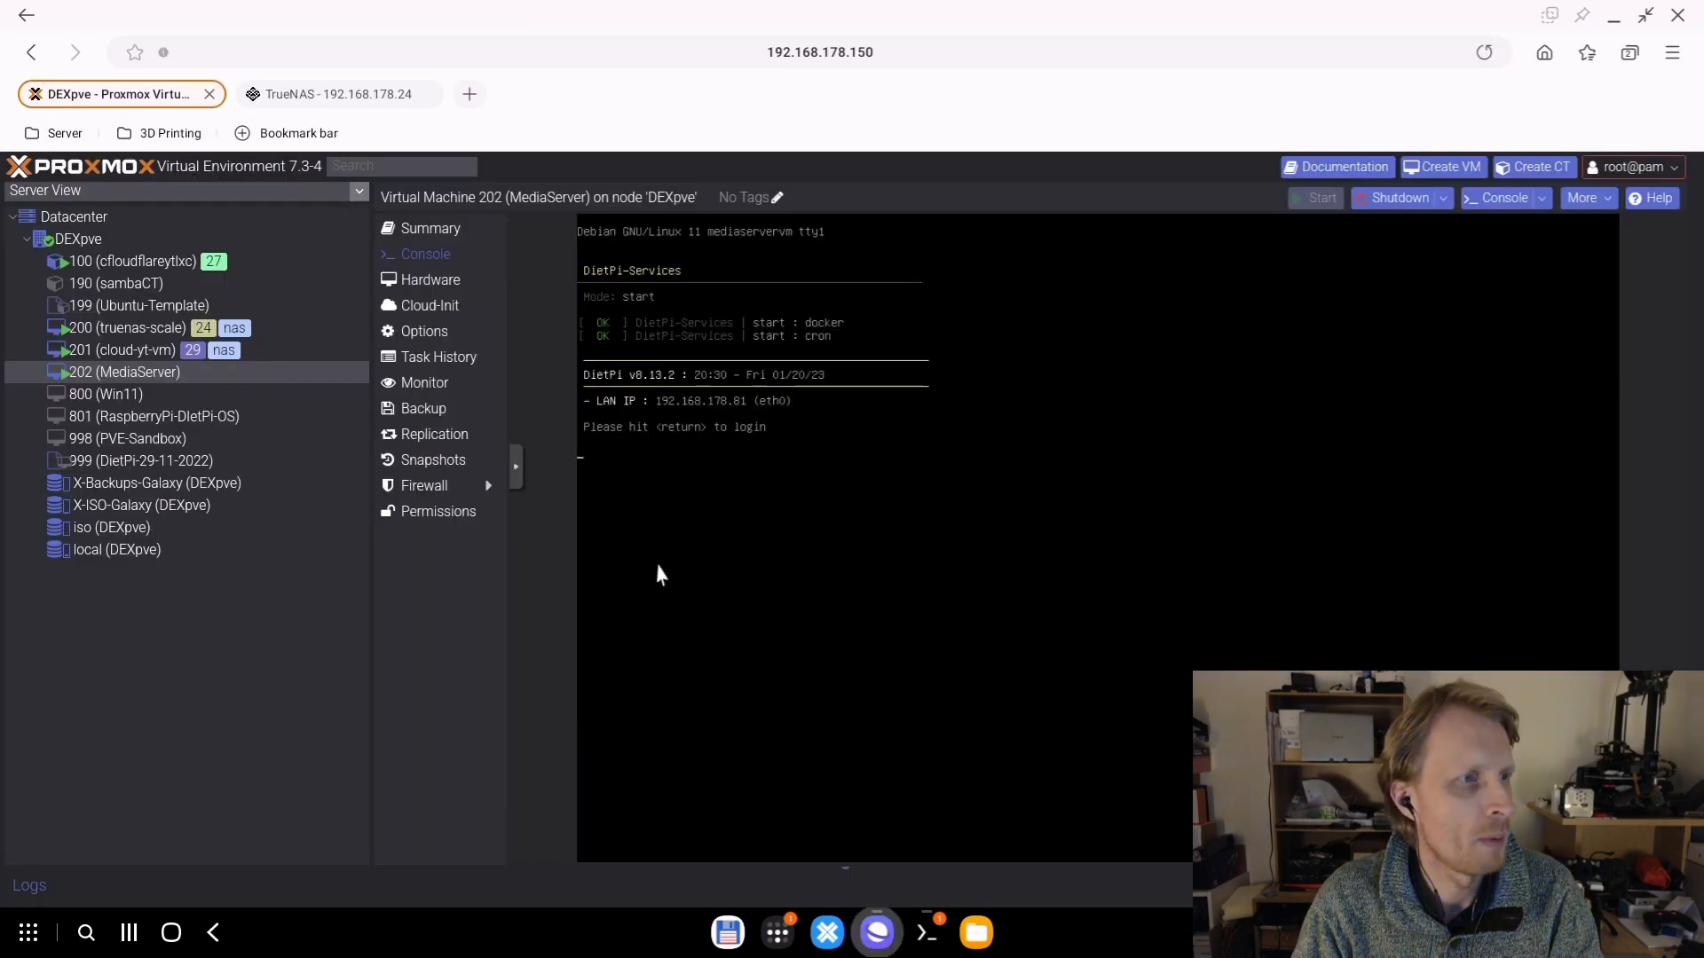
Verify the new TrueNAS SMB share is named mediaserver, then return to the drive manager.
{"action": "left_click", "coordinate": [332, 96]}
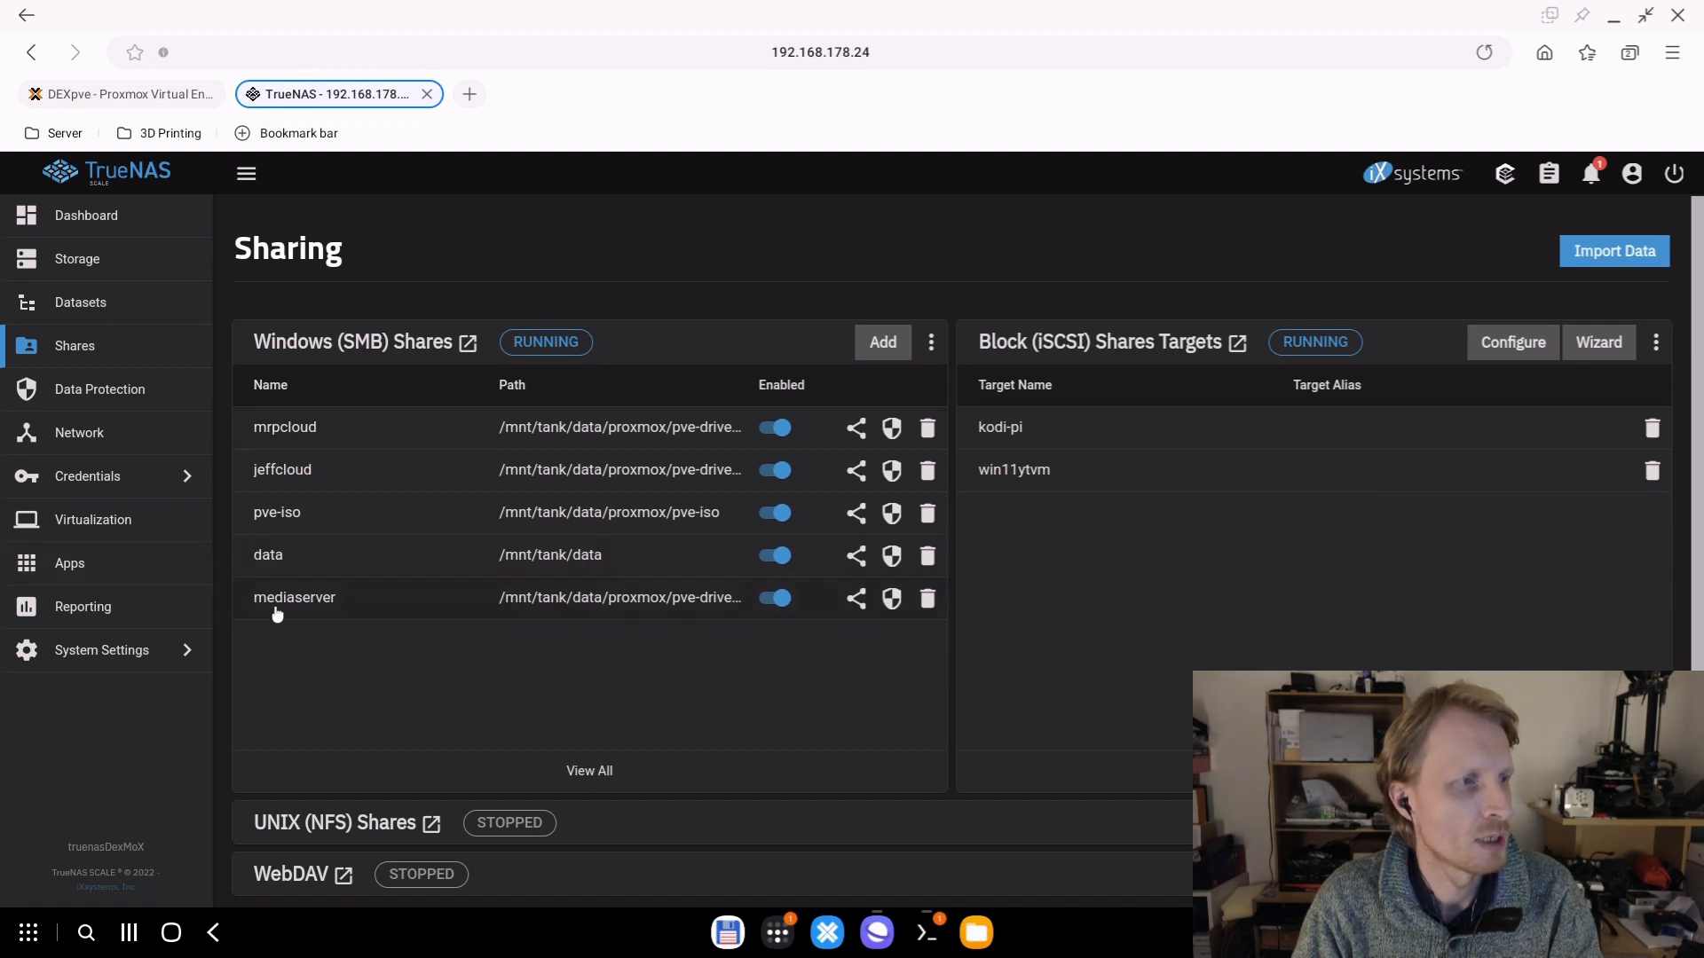
{"action": "left_click", "coordinate": [925, 932]}
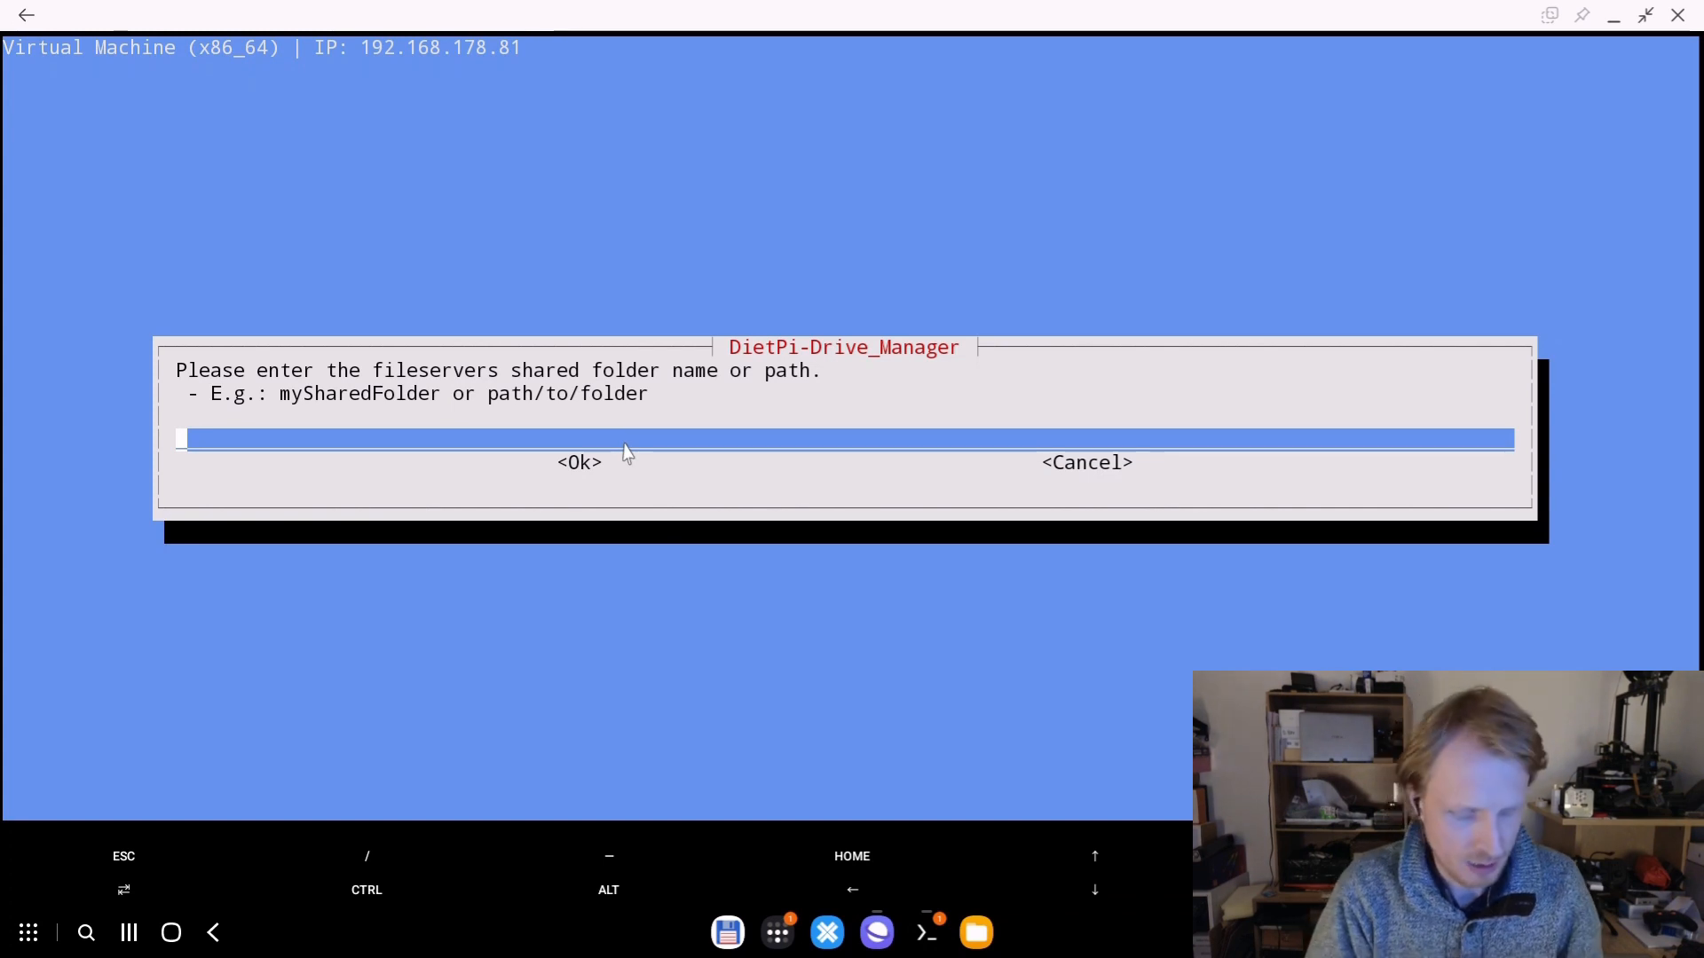
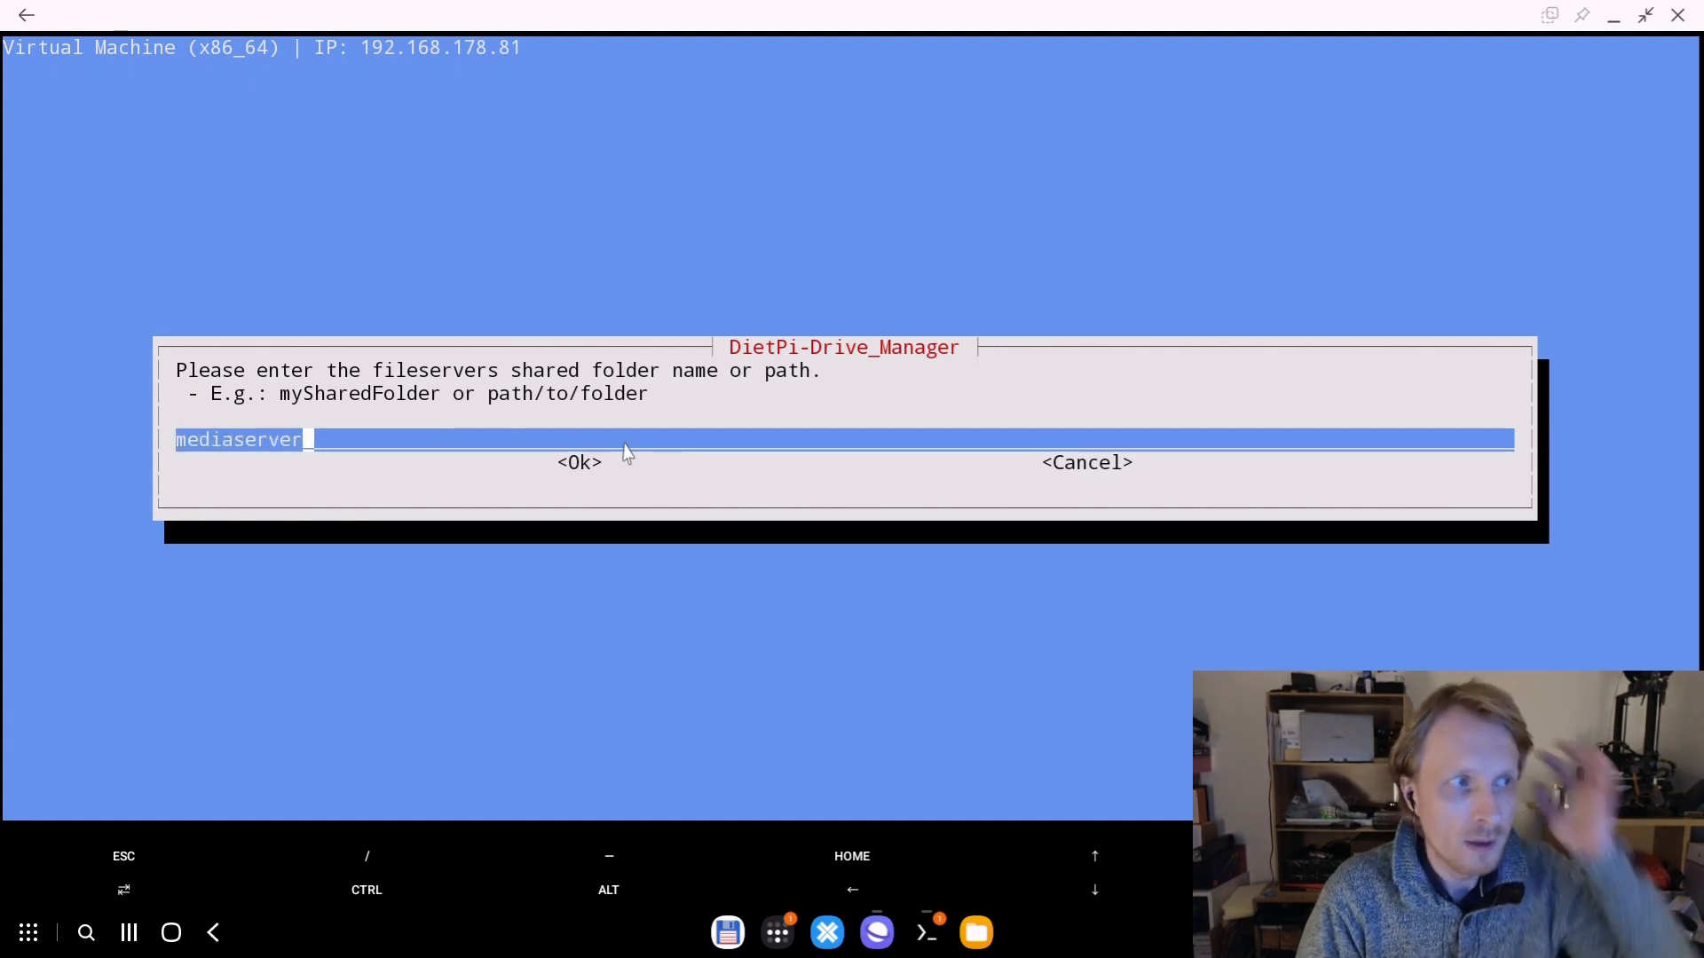
Enter share name mediaserver plus the file server's username and password, typed twice.
{"action": "key", "text": "Return"}
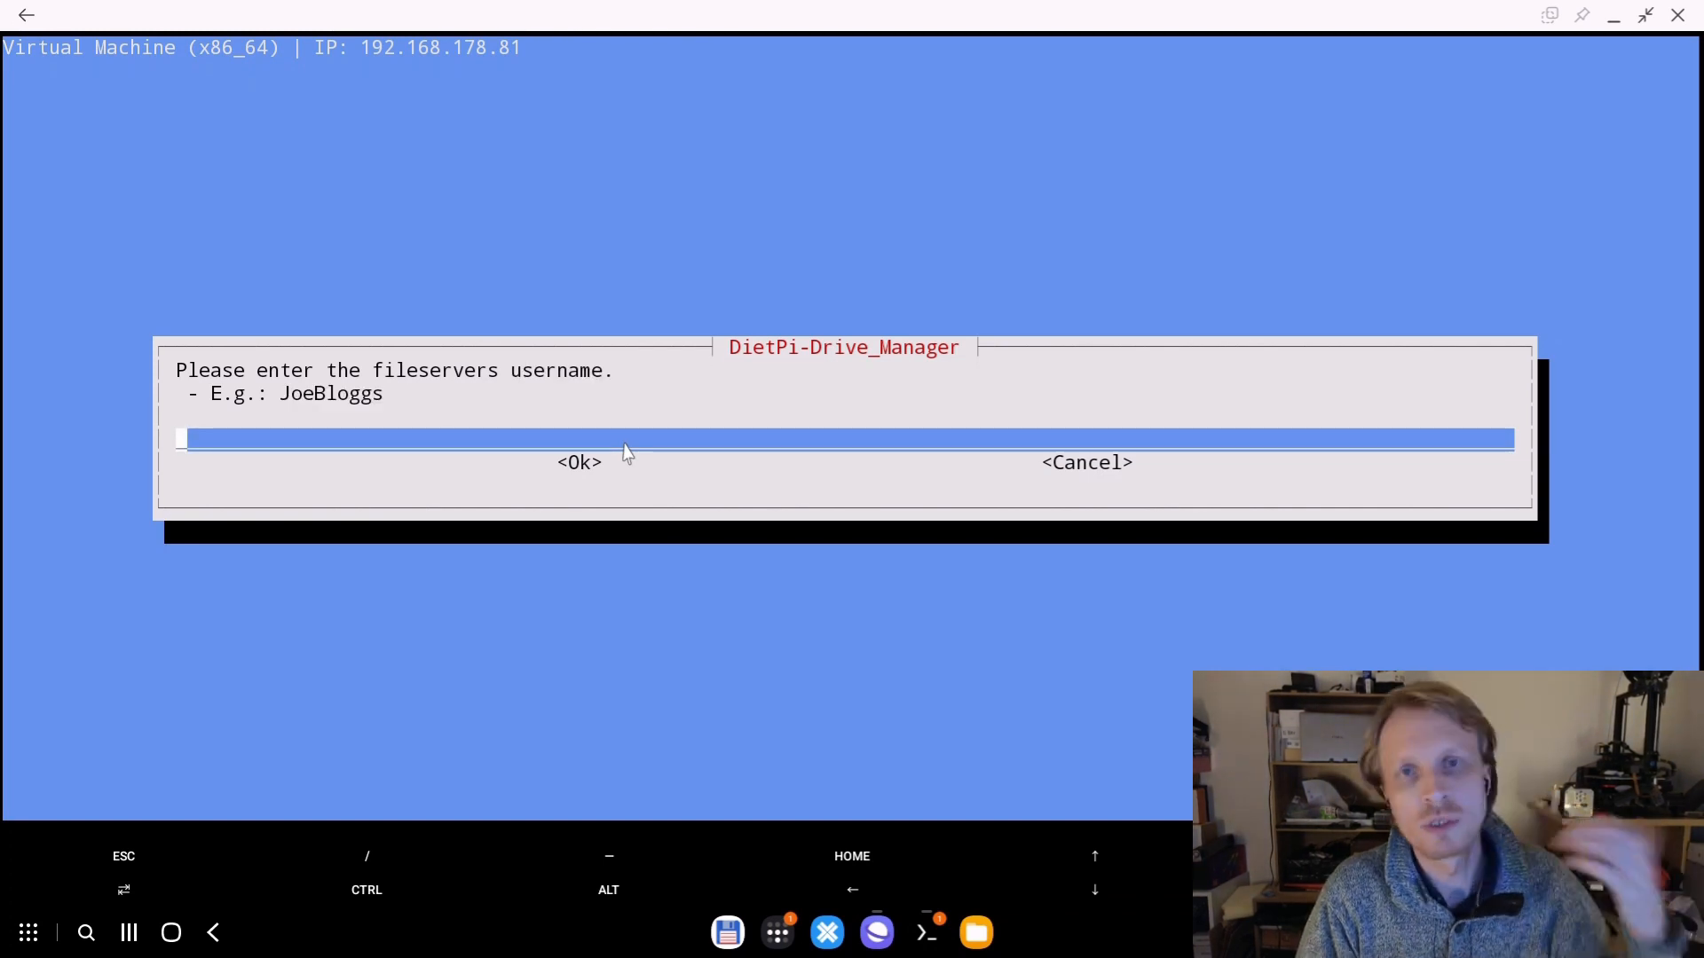
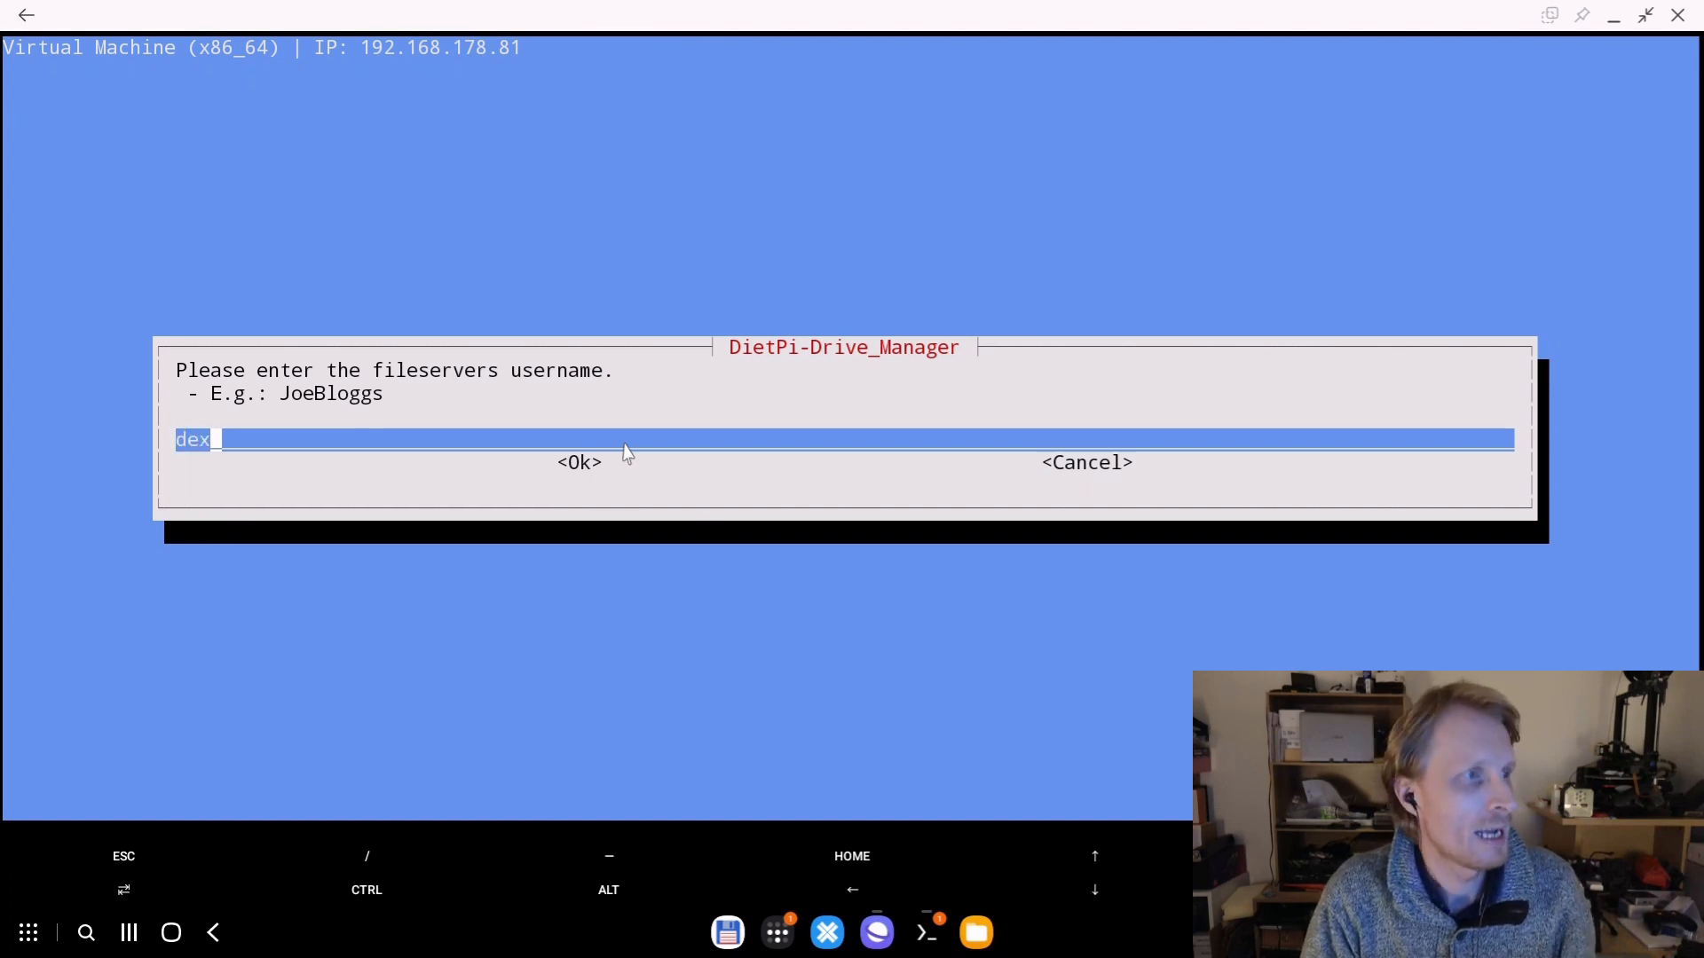
{"action": "key", "text": "Return"}
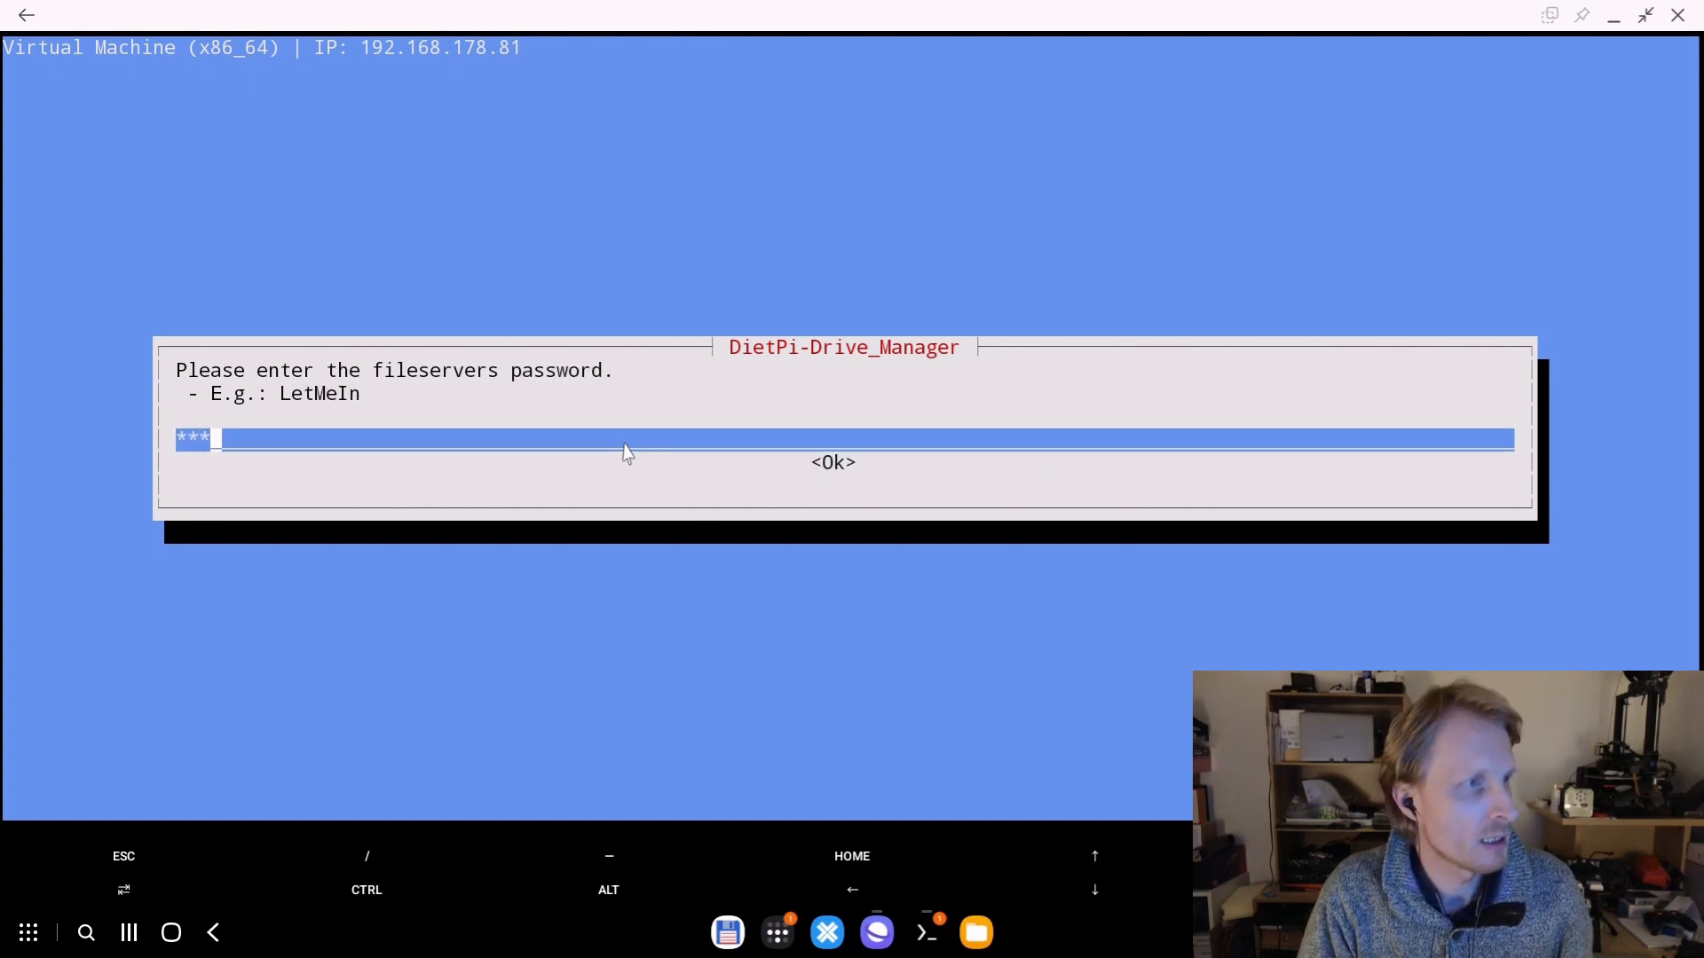
{"action": "key", "text": "Return"}
{"action": "key", "text": "Return"}
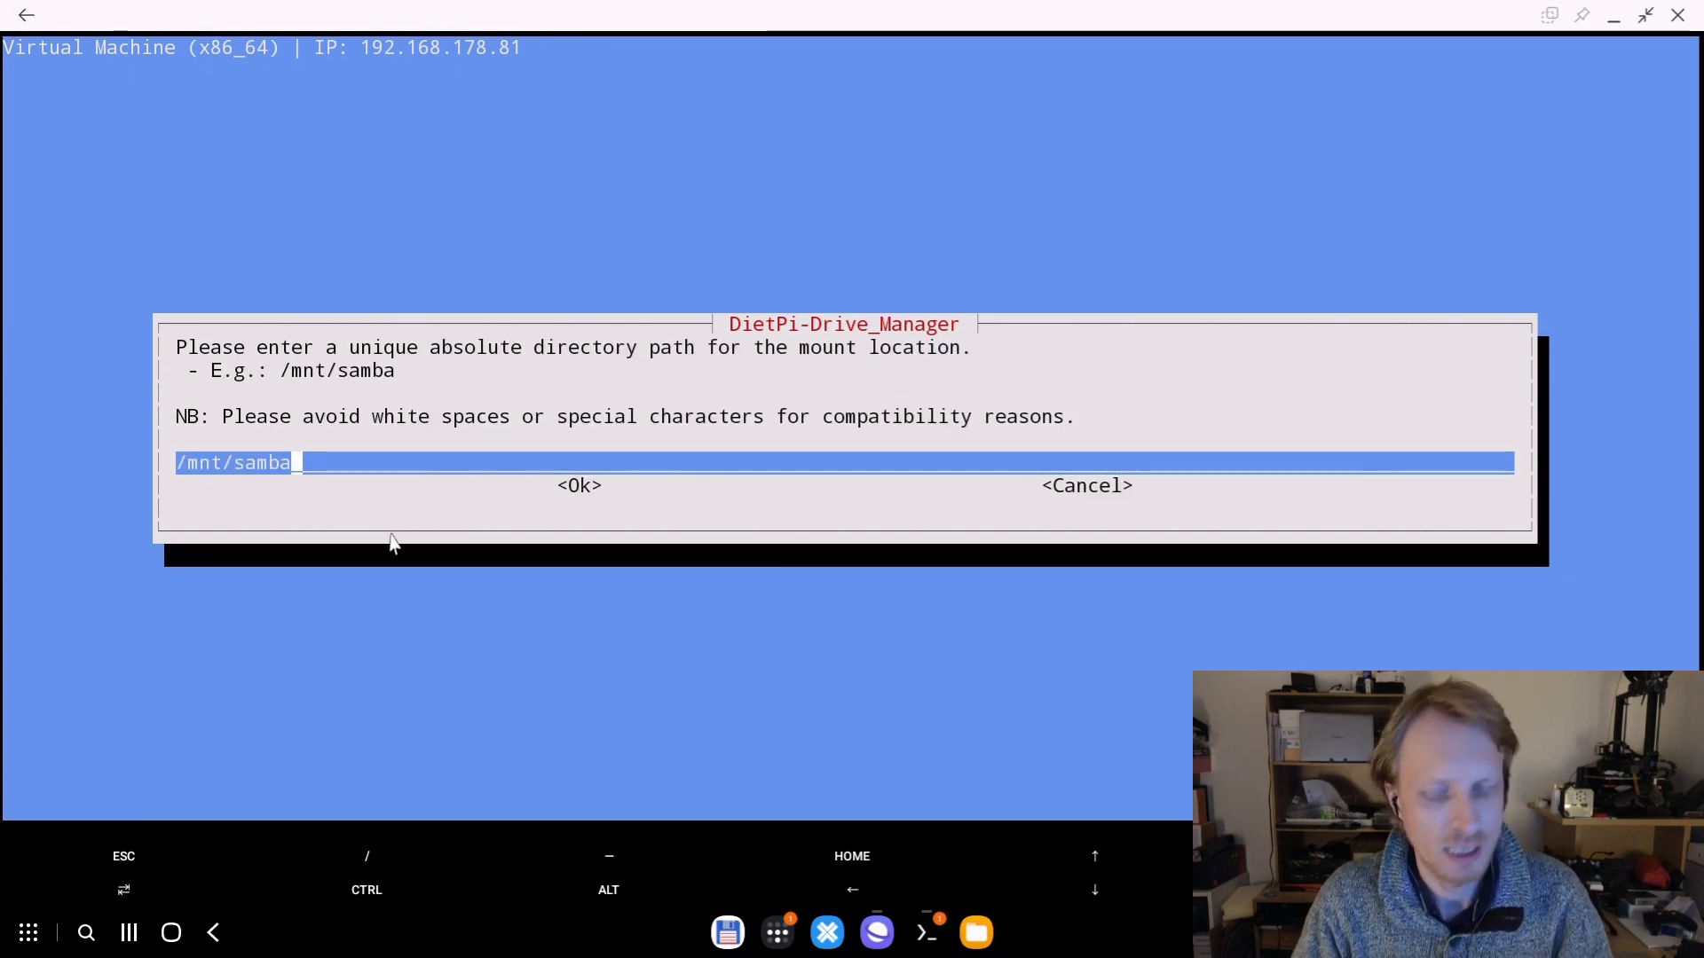
Change the suggested mount path /mnt/samba to /mnt/dietpi_userdata/MEDIA.
{"action": "key", "text": "BackSpace"}
{"action": "key", "text": "BackSpace"}
{"action": "key", "text": "BackSpace"}
{"action": "key", "text": "BackSpace"}
{"action": "key", "text": "BackSpace"}
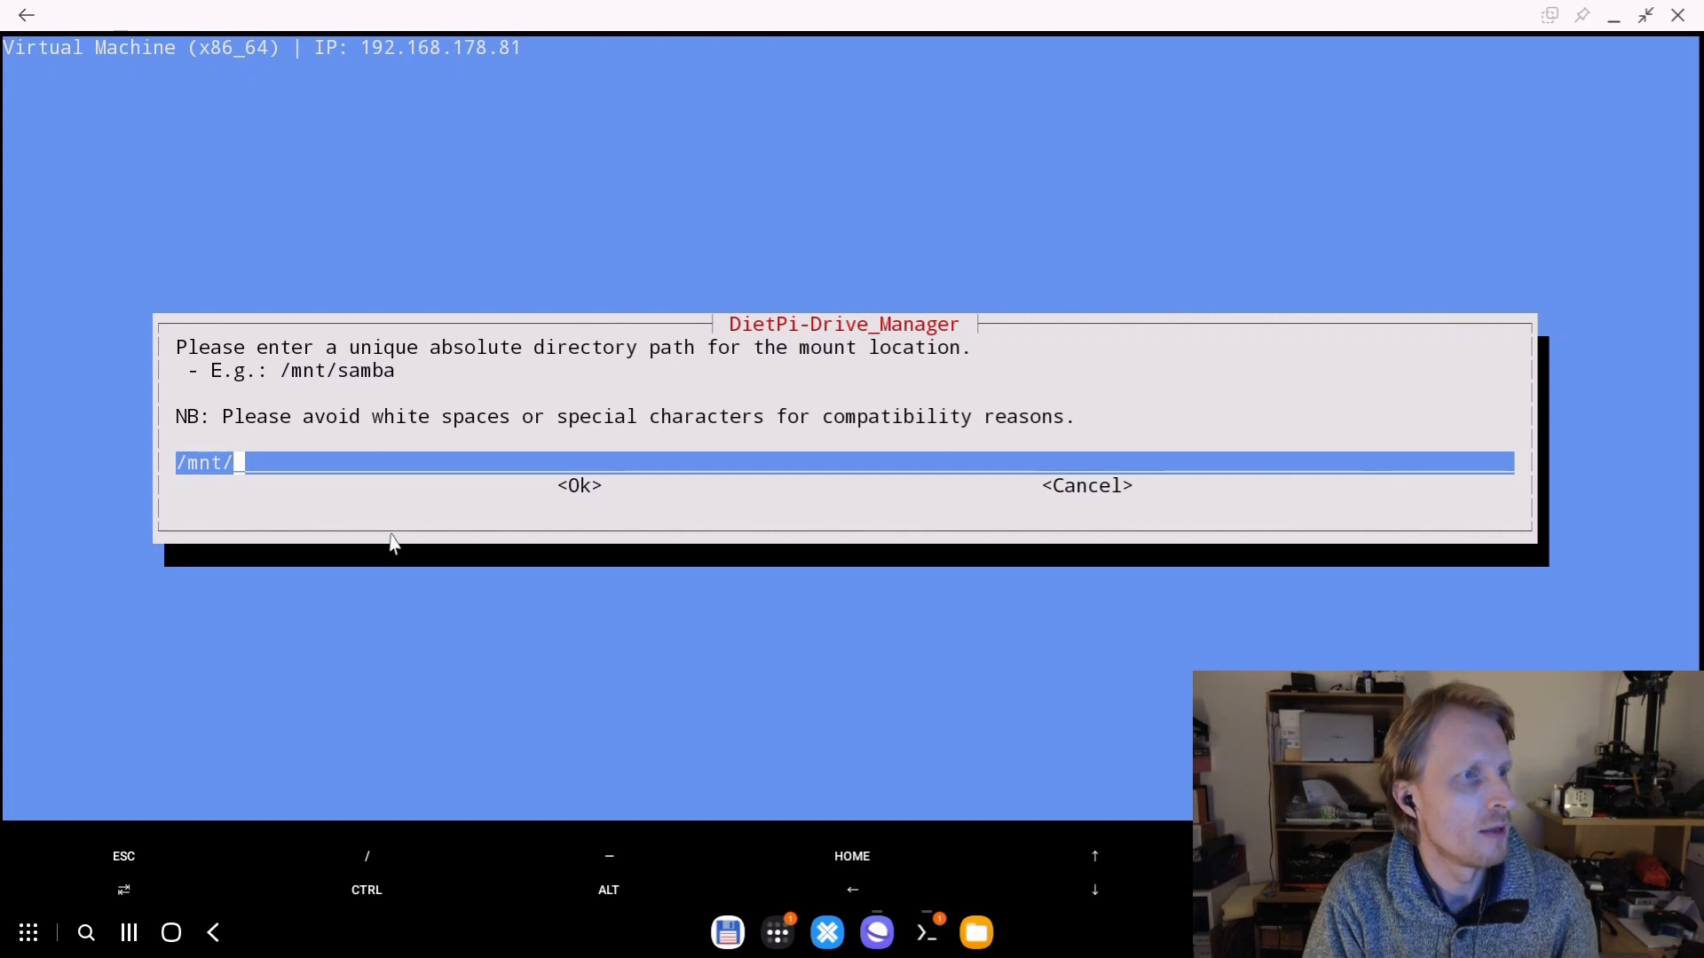
{"action": "type", "text": "die"}
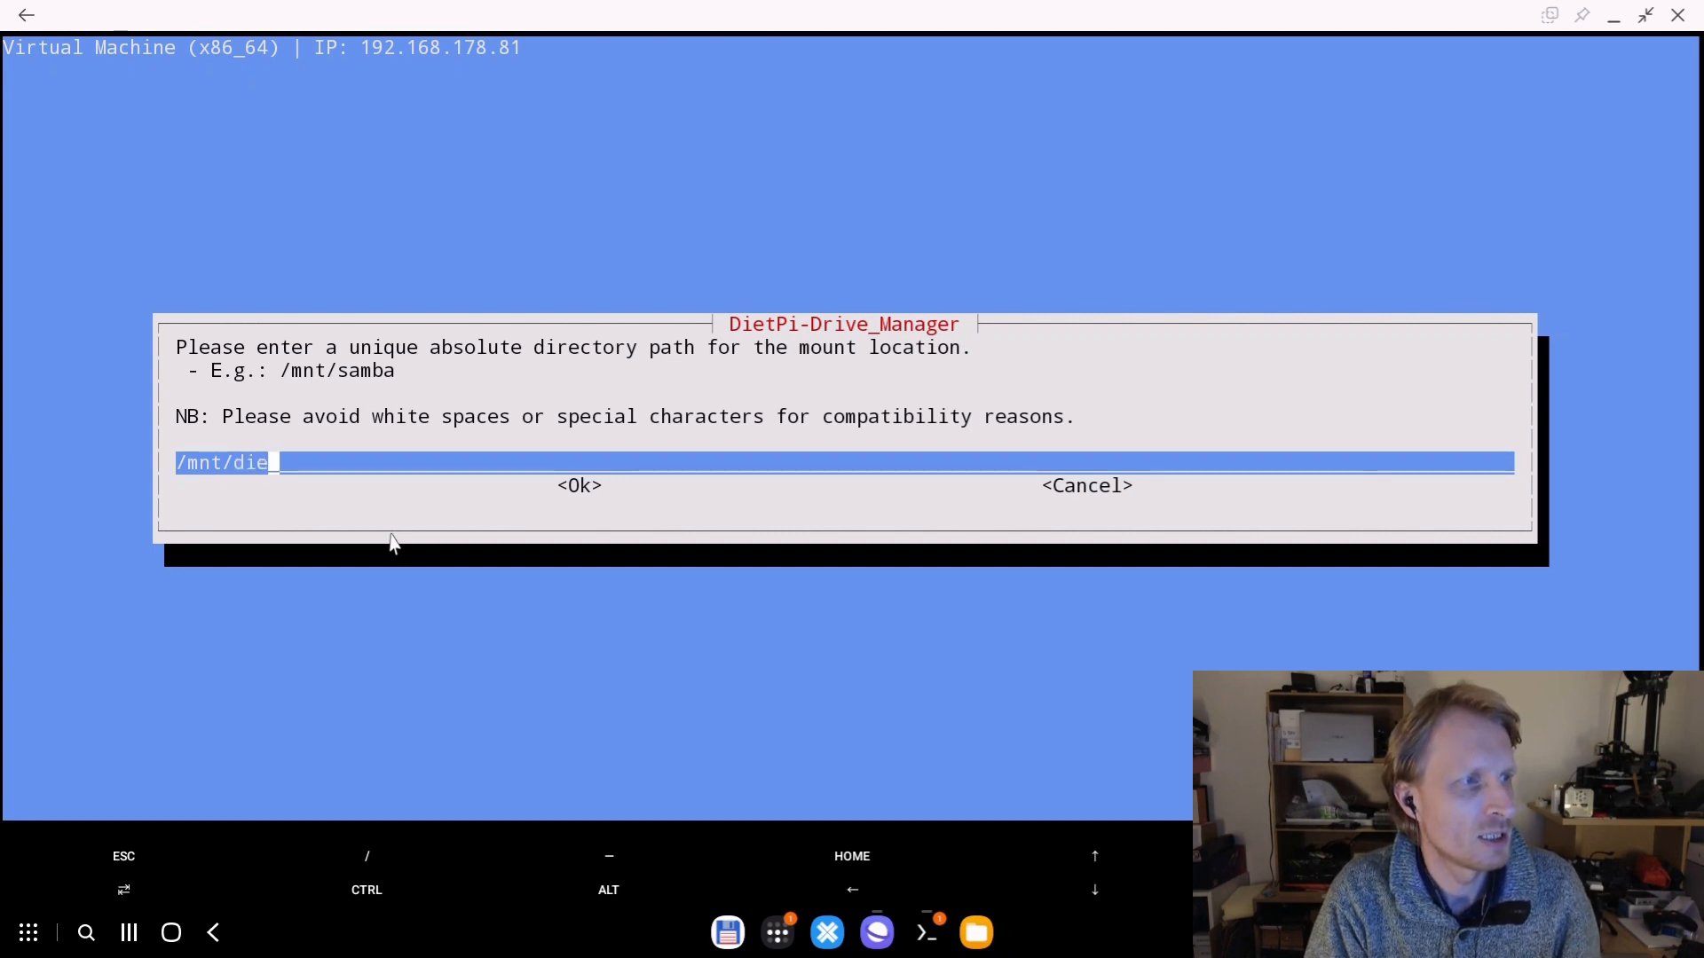
{"action": "type", "text": "tpi_"}
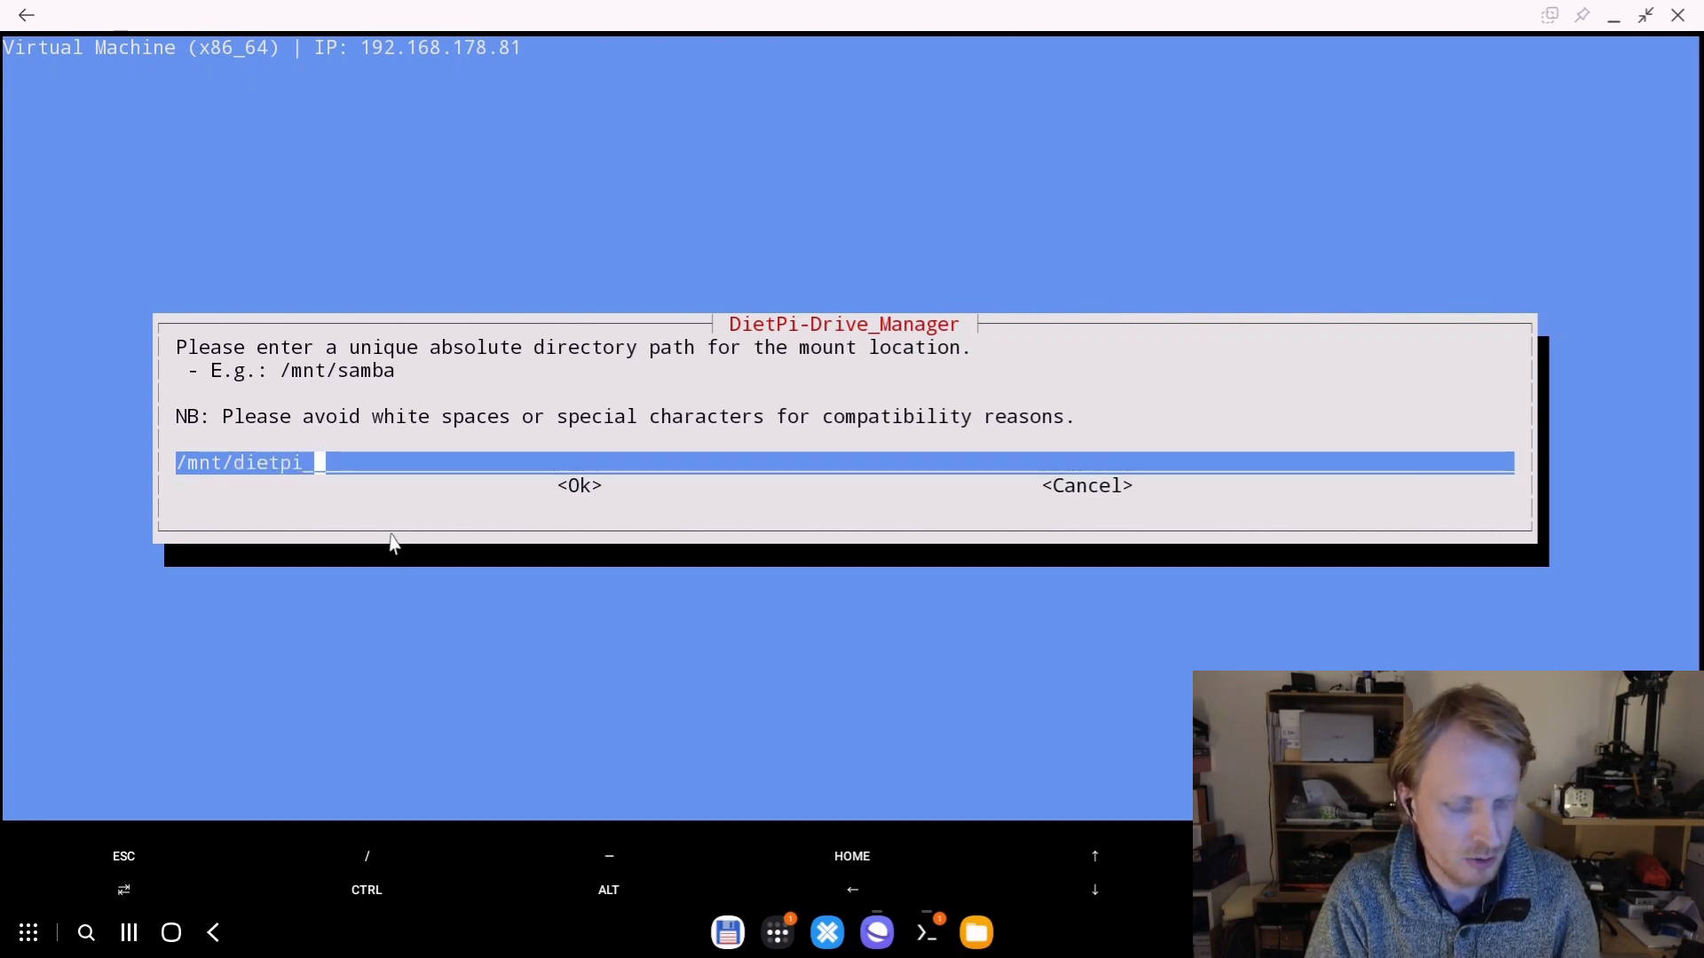
{"action": "type", "text": "userdata/"}
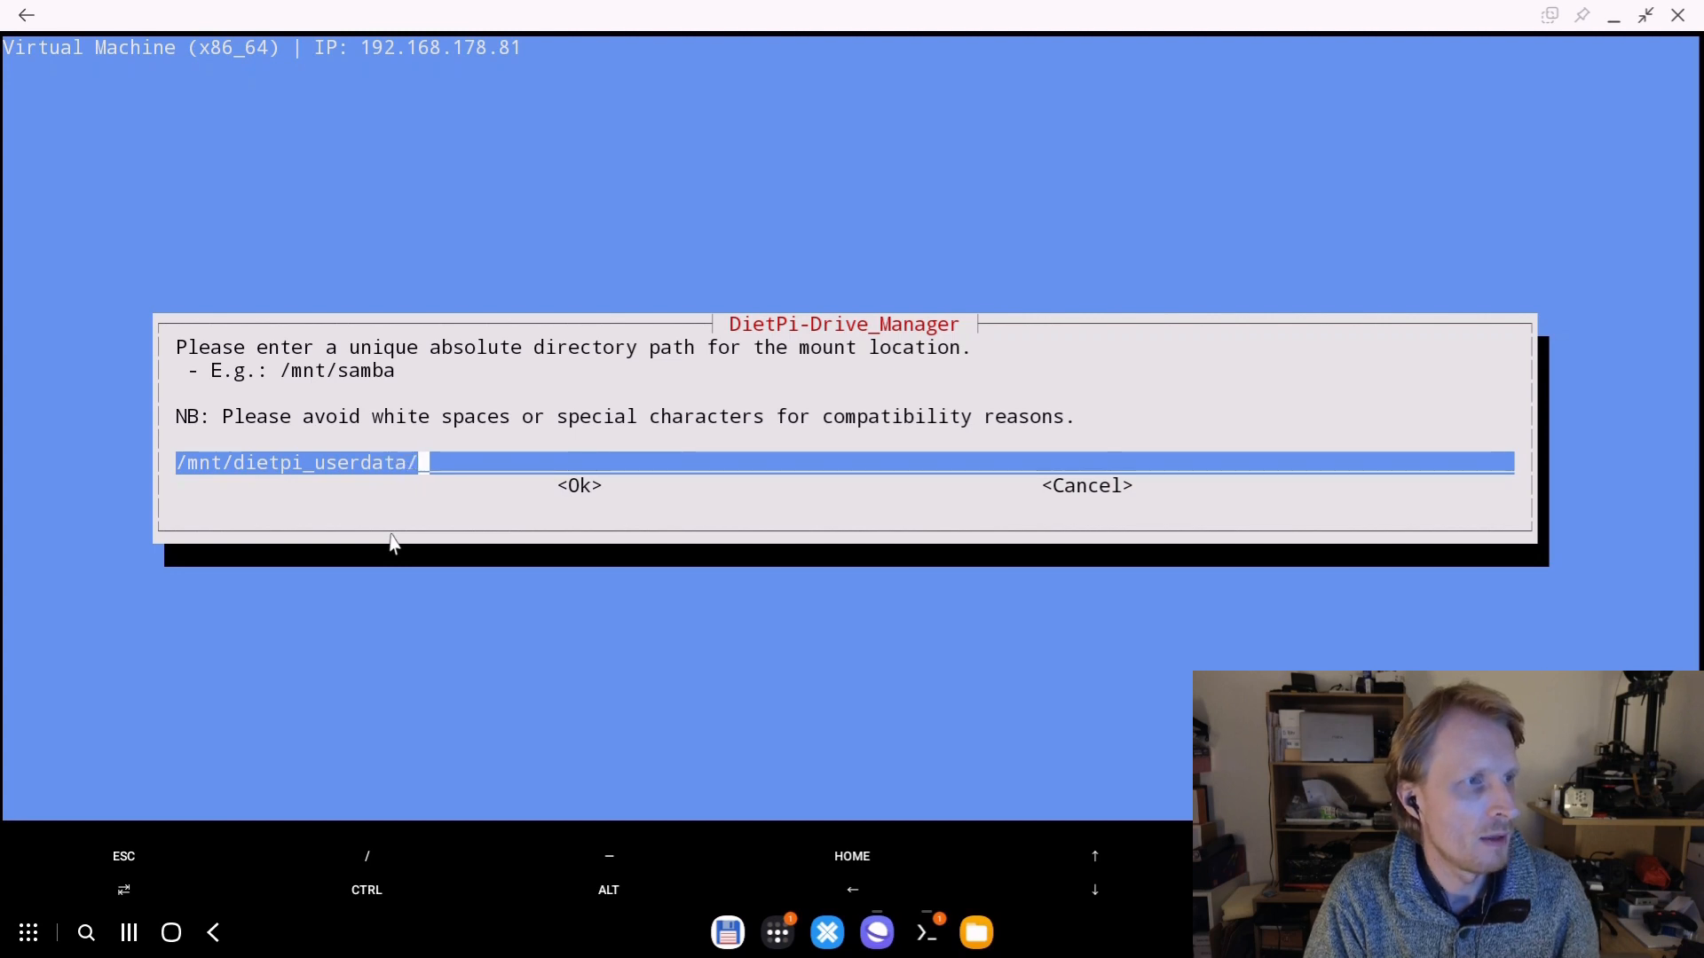
{"action": "type", "text": "MEDIA"}
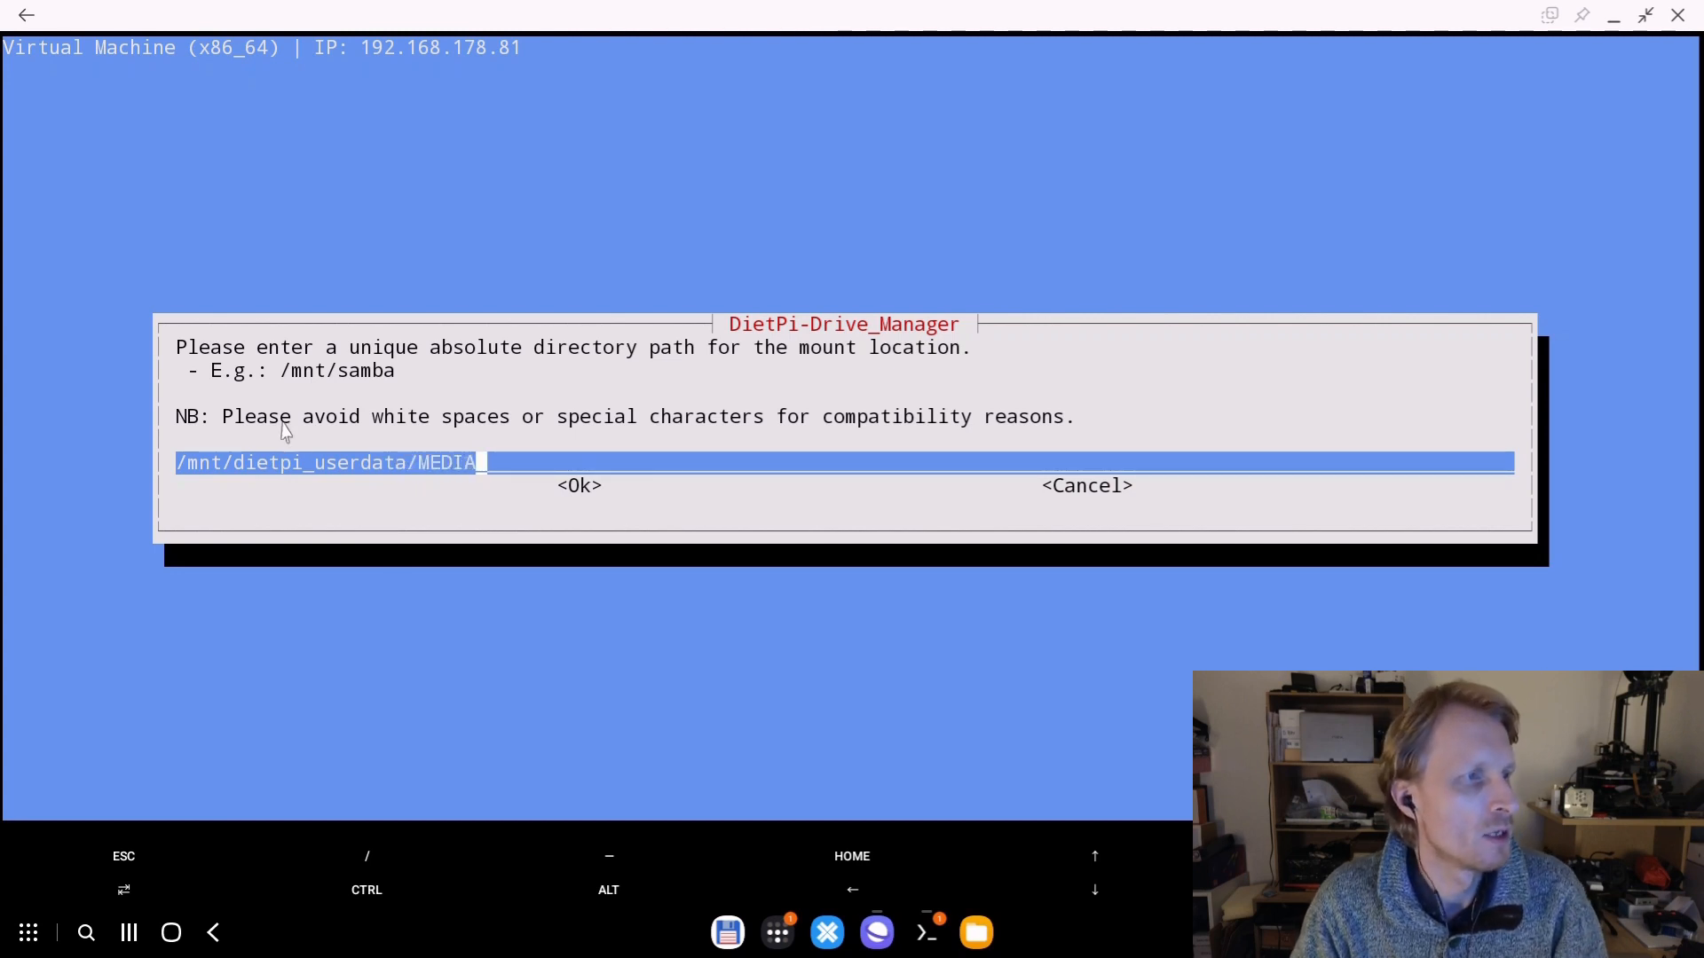
{"action": "key", "text": "Tab"}
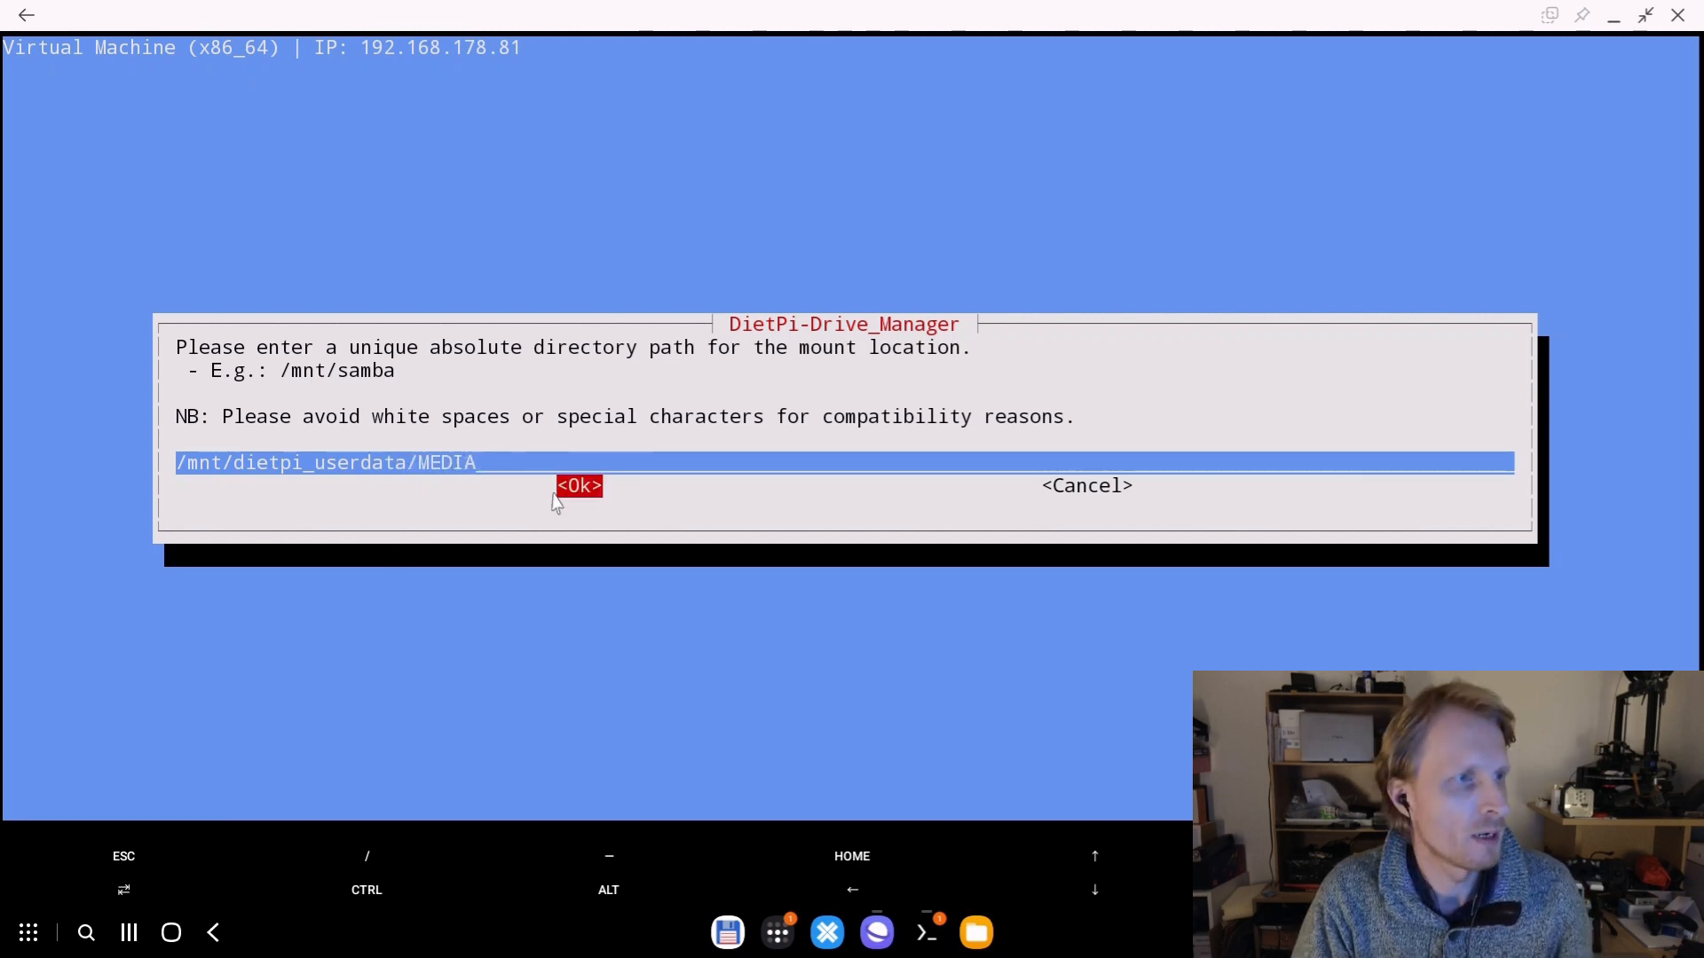
Mount the mediaserver share, acknowledge completion, and exit DietPi-Drive_Manager to the root shell.
{"action": "key", "text": "Return"}
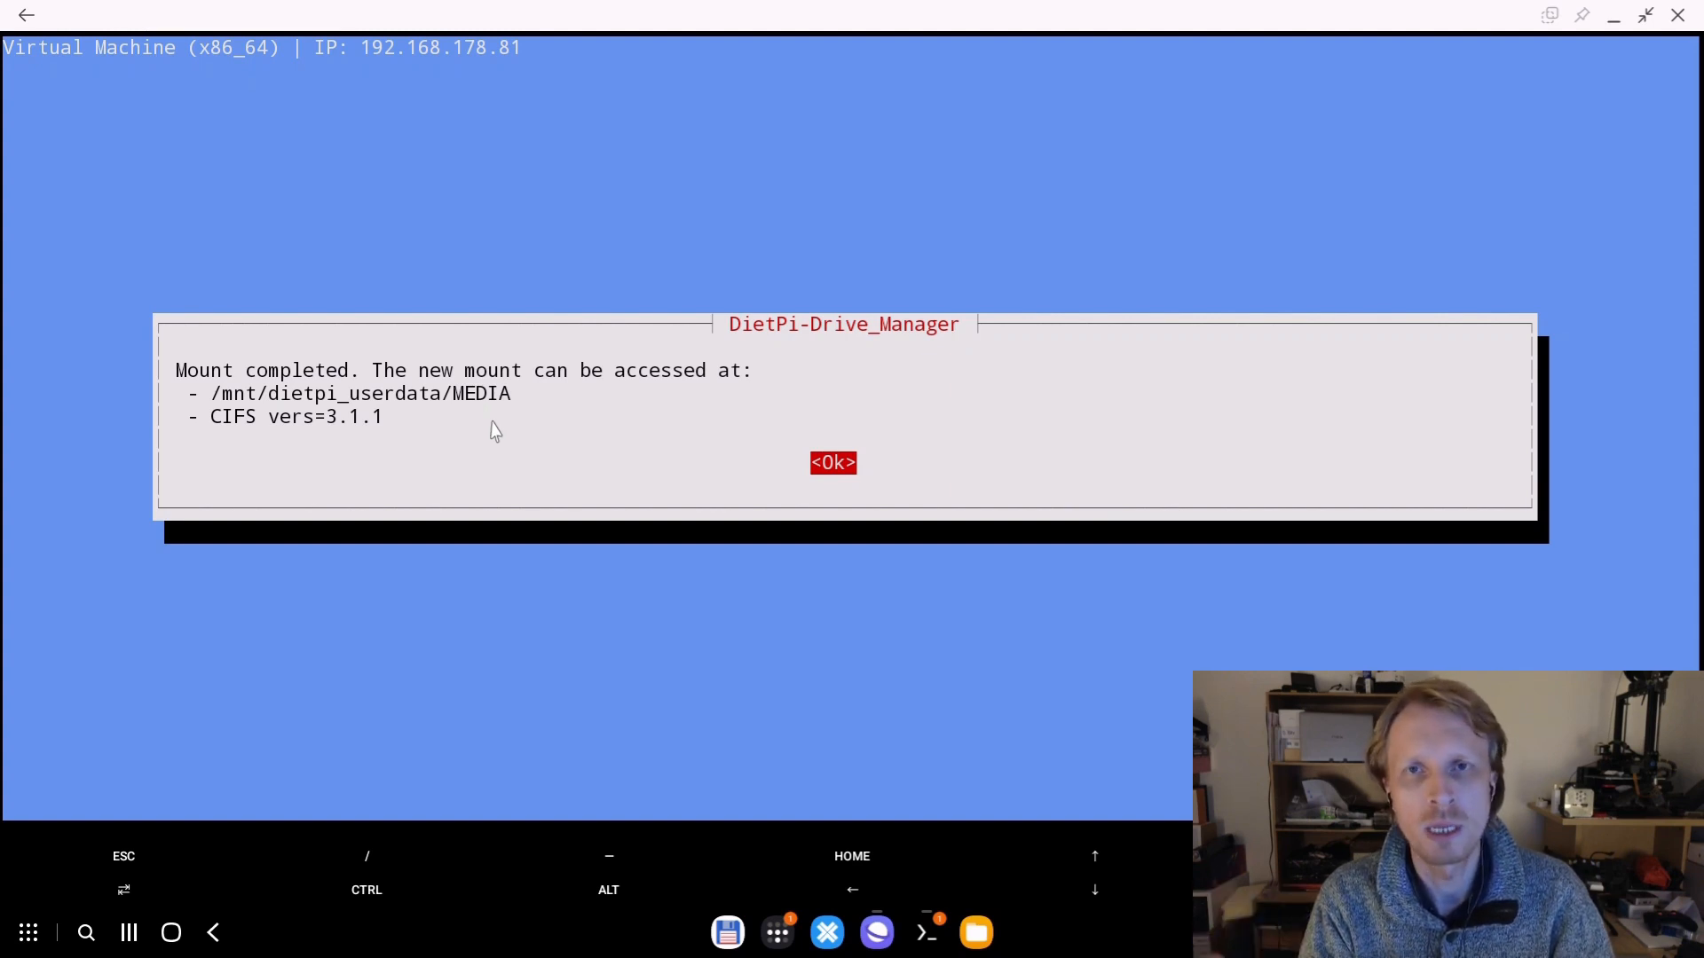
{"action": "key", "text": "Return"}
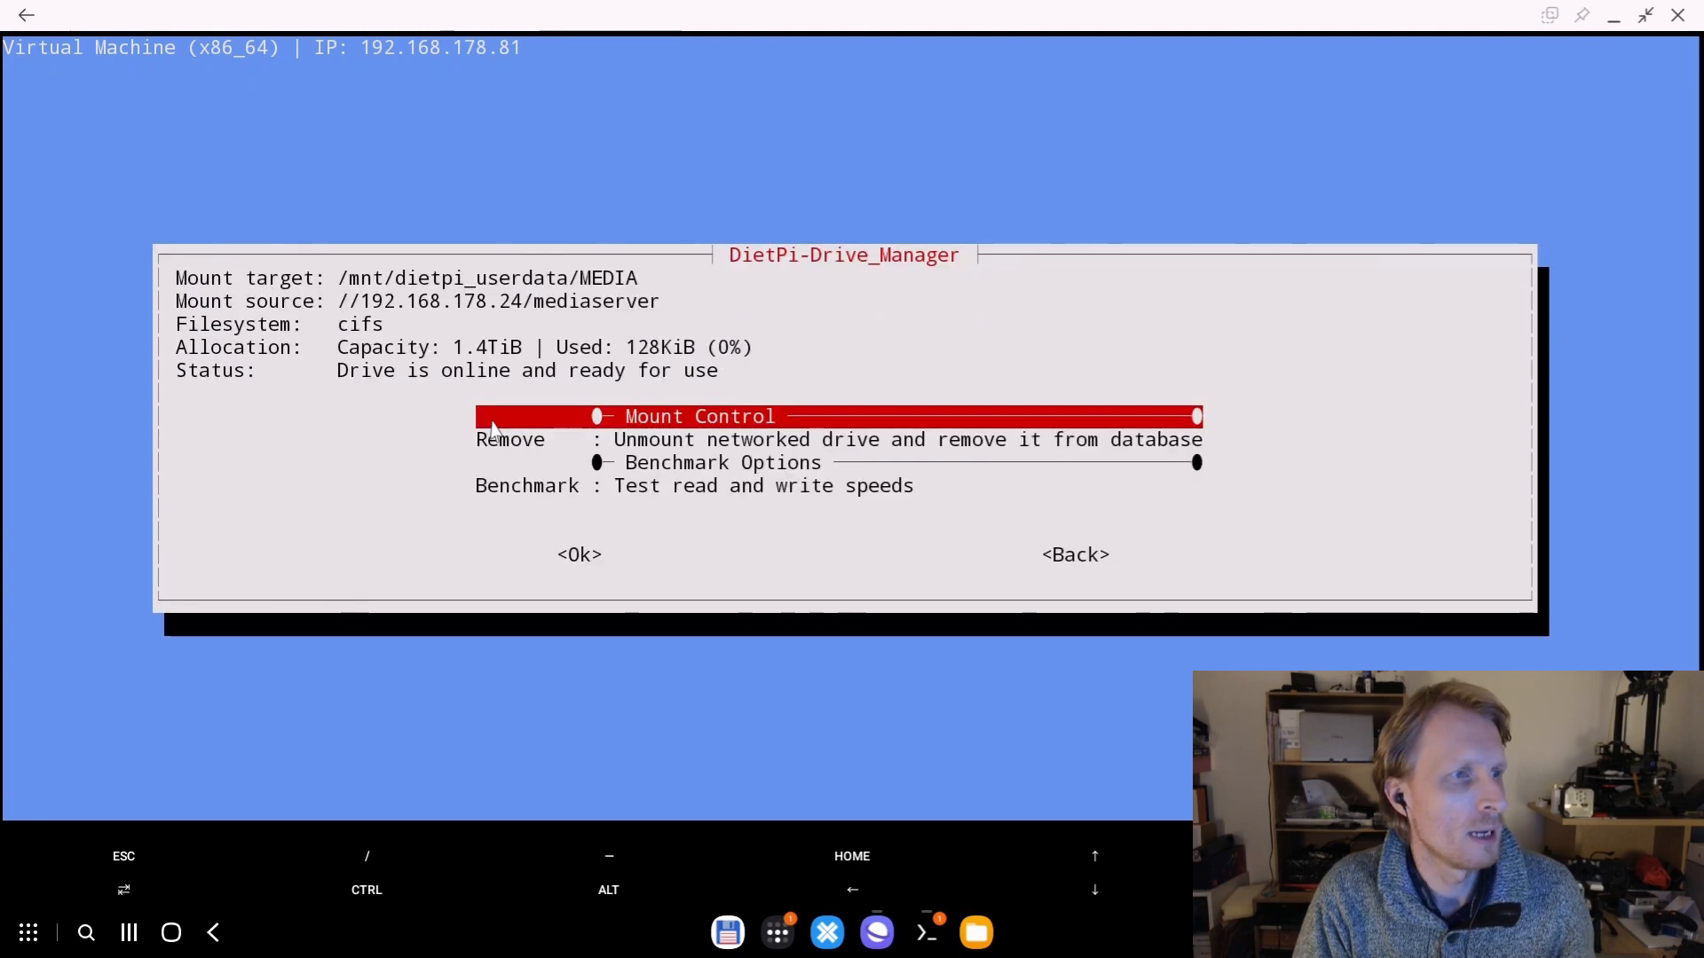
{"action": "key", "text": "Tab"}
{"action": "key", "text": "Tab"}
{"action": "key", "text": "Return"}
{"action": "key", "text": "Tab"}
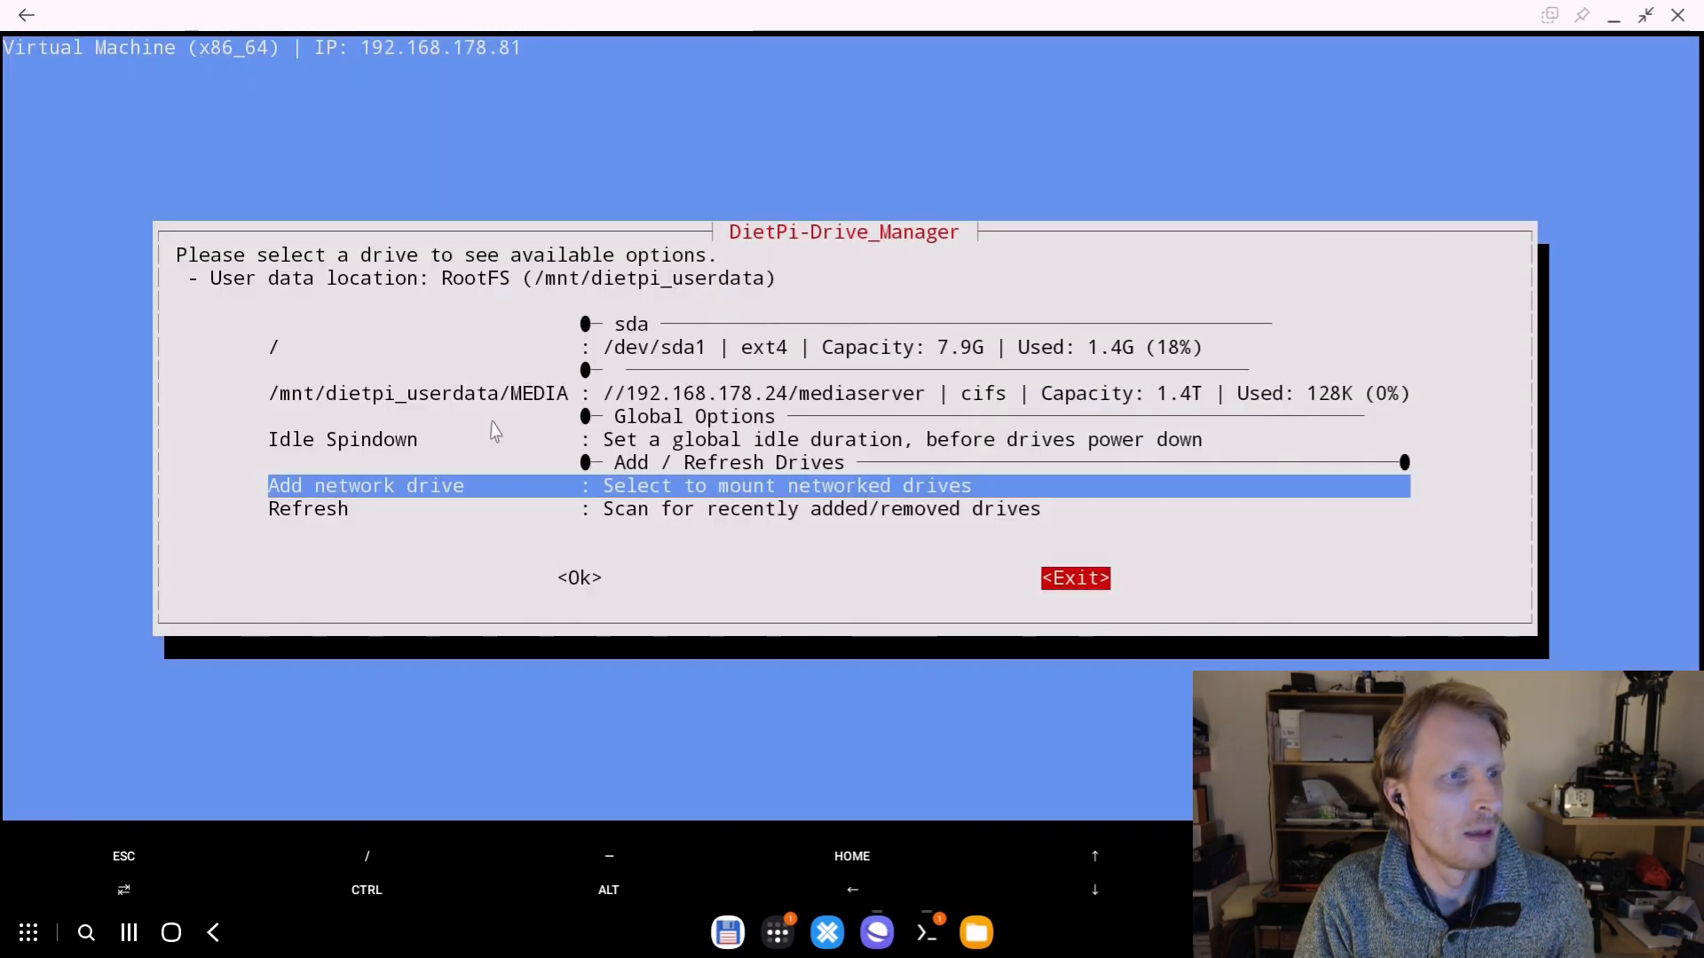
{"action": "key", "text": "Return"}
{"action": "key", "text": "Tab"}
{"action": "key", "text": "Return"}
Change into /mnt/dietpi_userdata/MEDIA and run ls, showing the mounted share is empty.
{"action": "type", "text": "cd /mnt/d"}
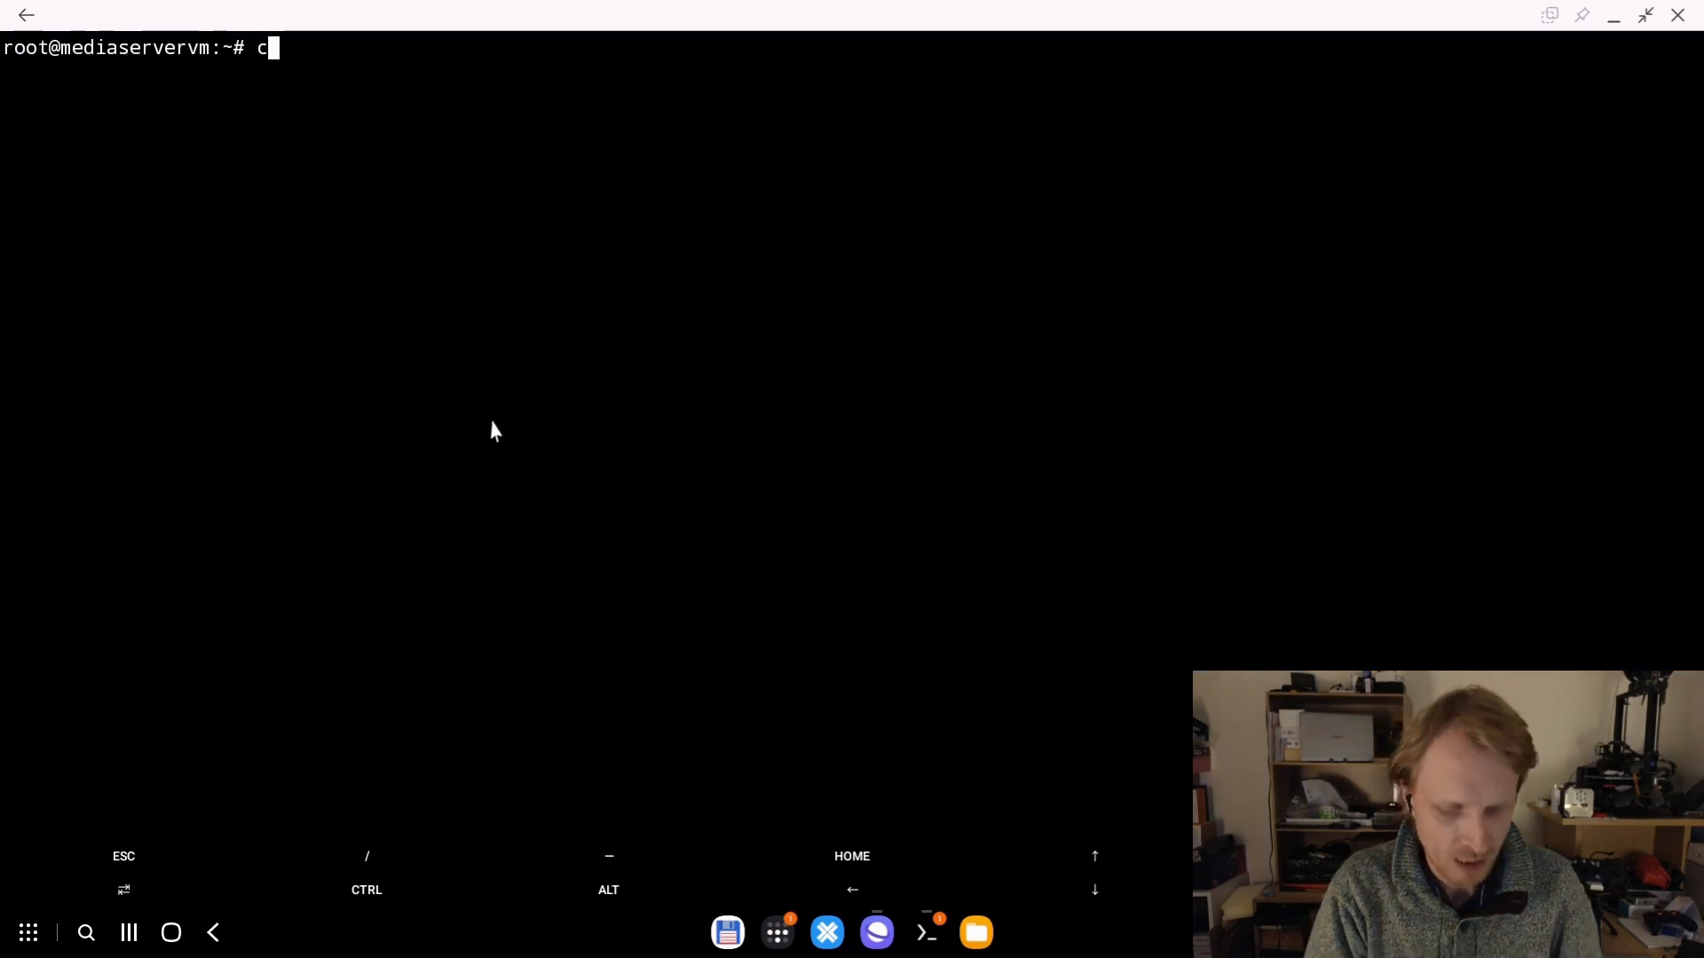
{"action": "key", "text": "Tab"}
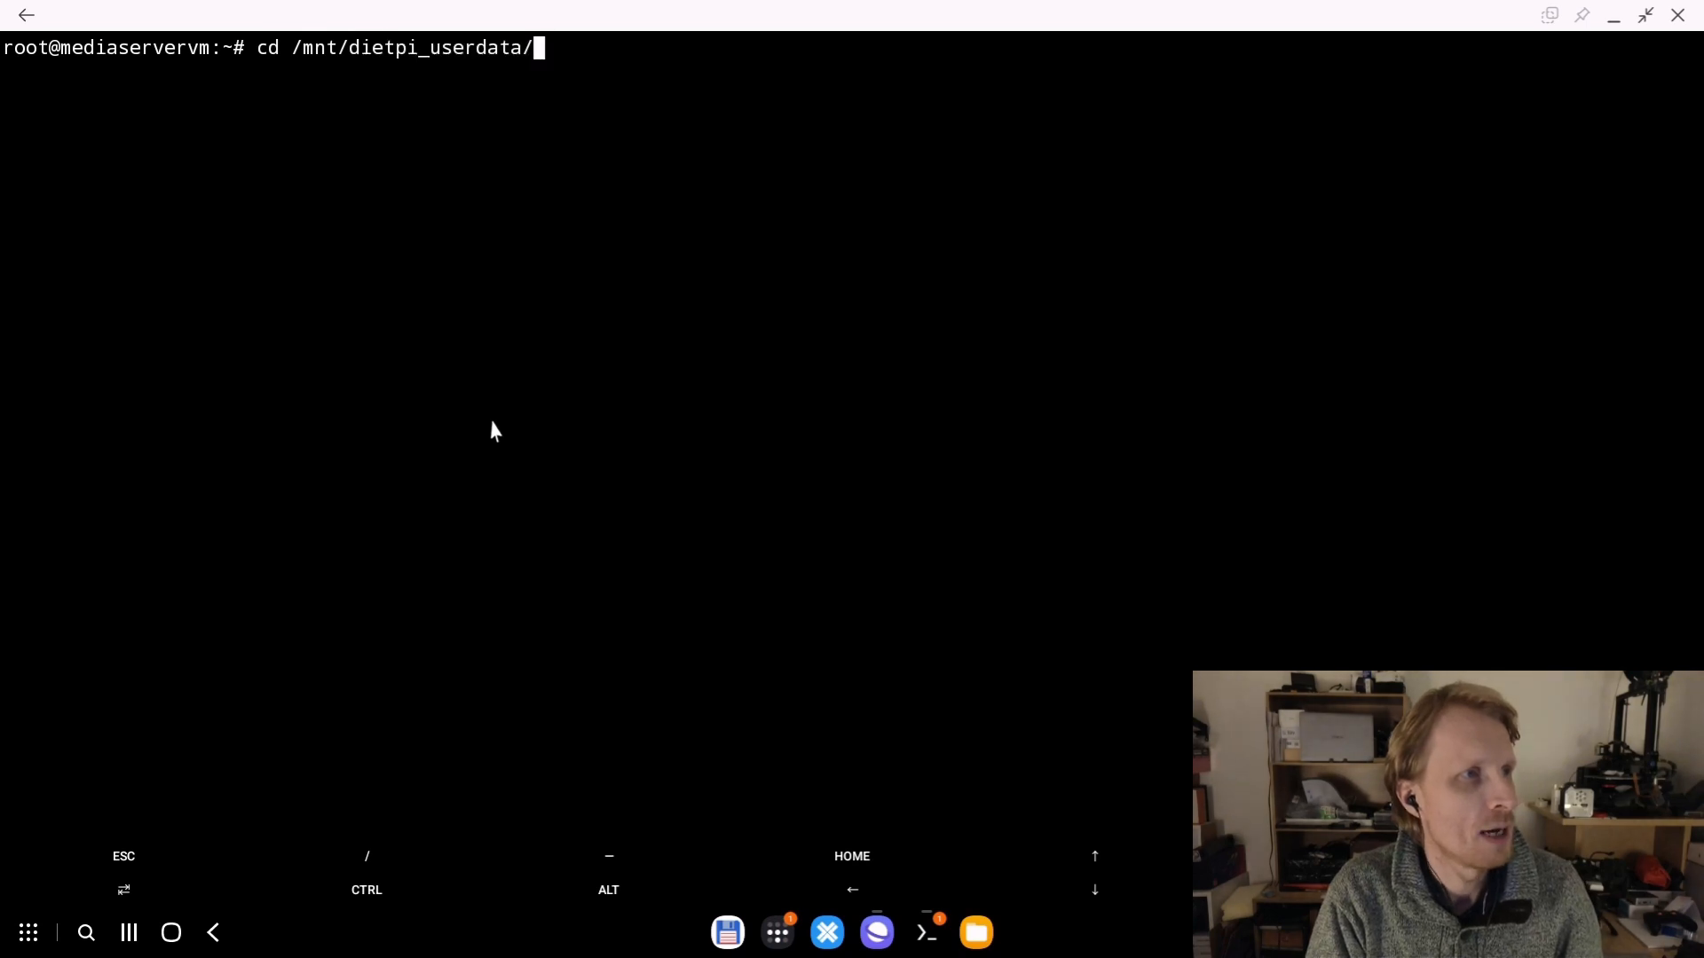
{"action": "type", "text": "ME"}
{"action": "key", "text": "Tab"}
{"action": "key", "text": "Return"}
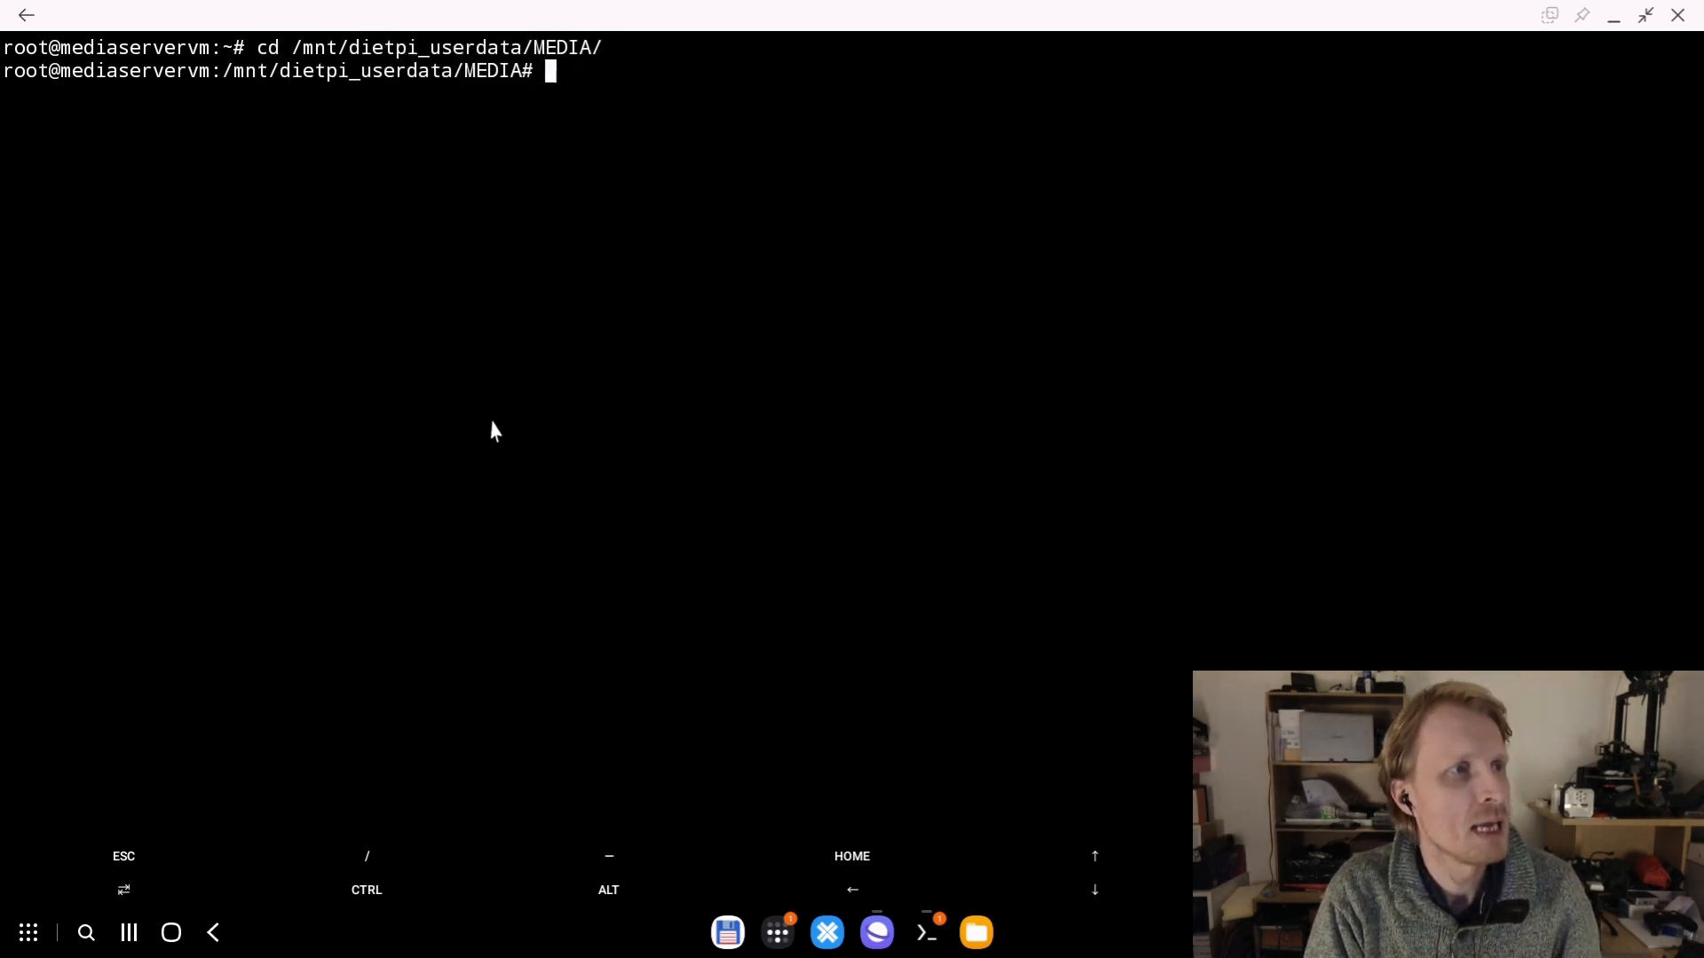
{"action": "type", "text": "ls"}
{"action": "key", "text": "Return"}
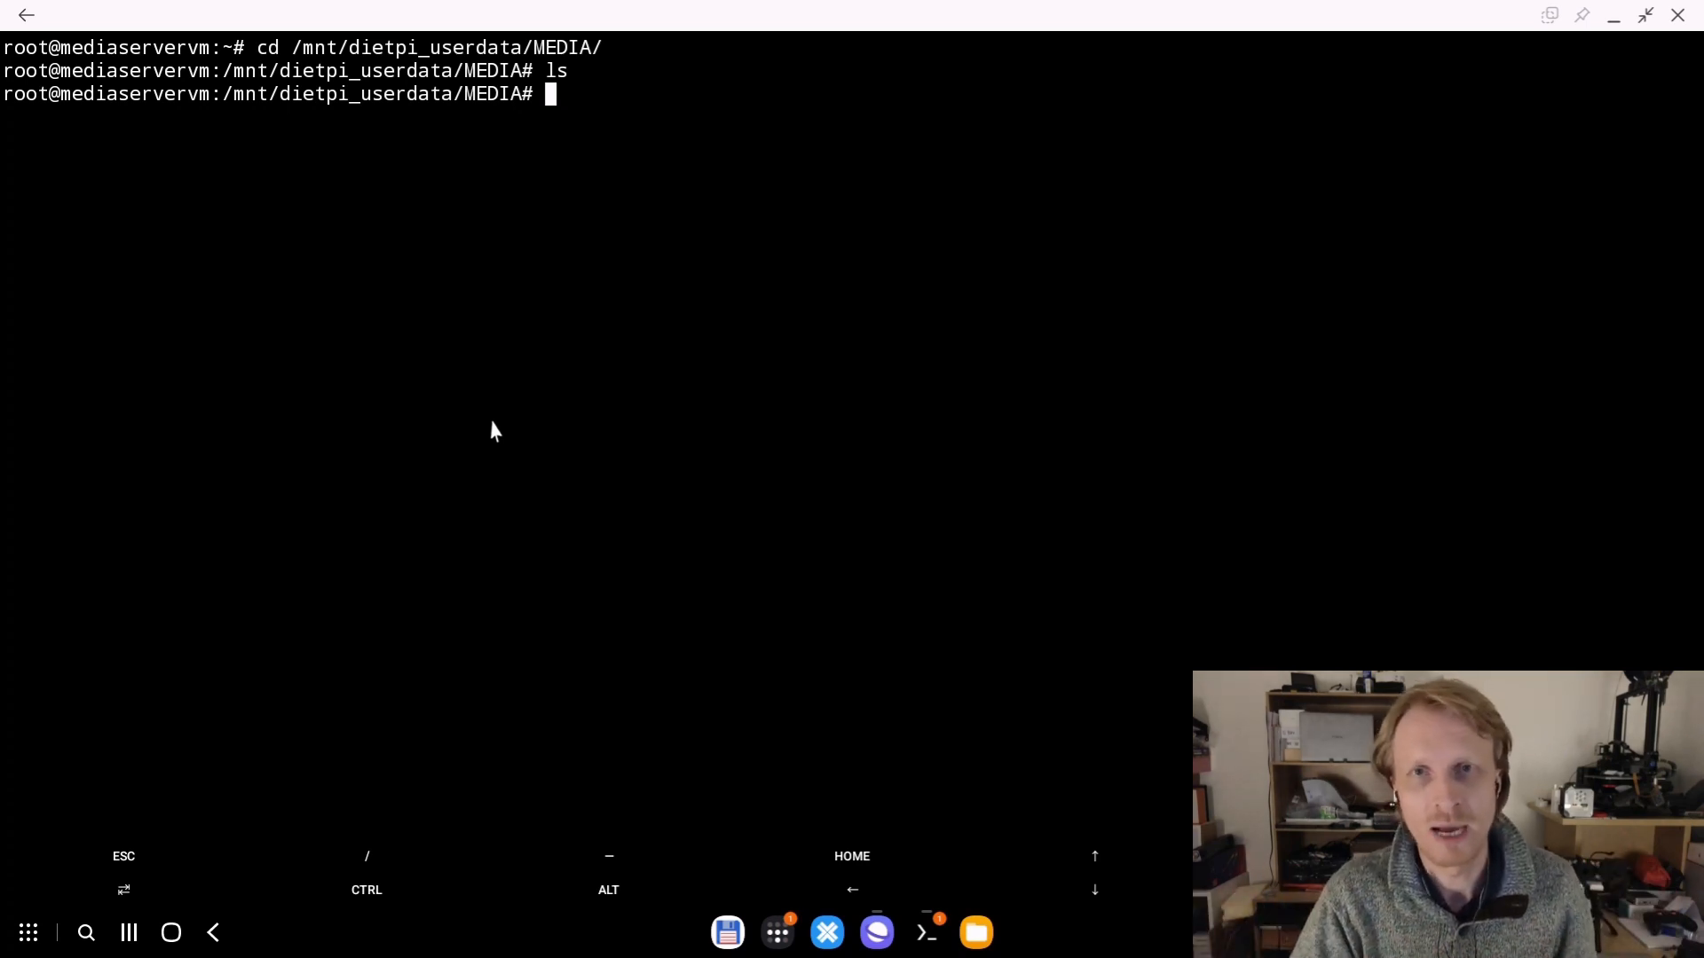
{"action": "type", "text": "su "}
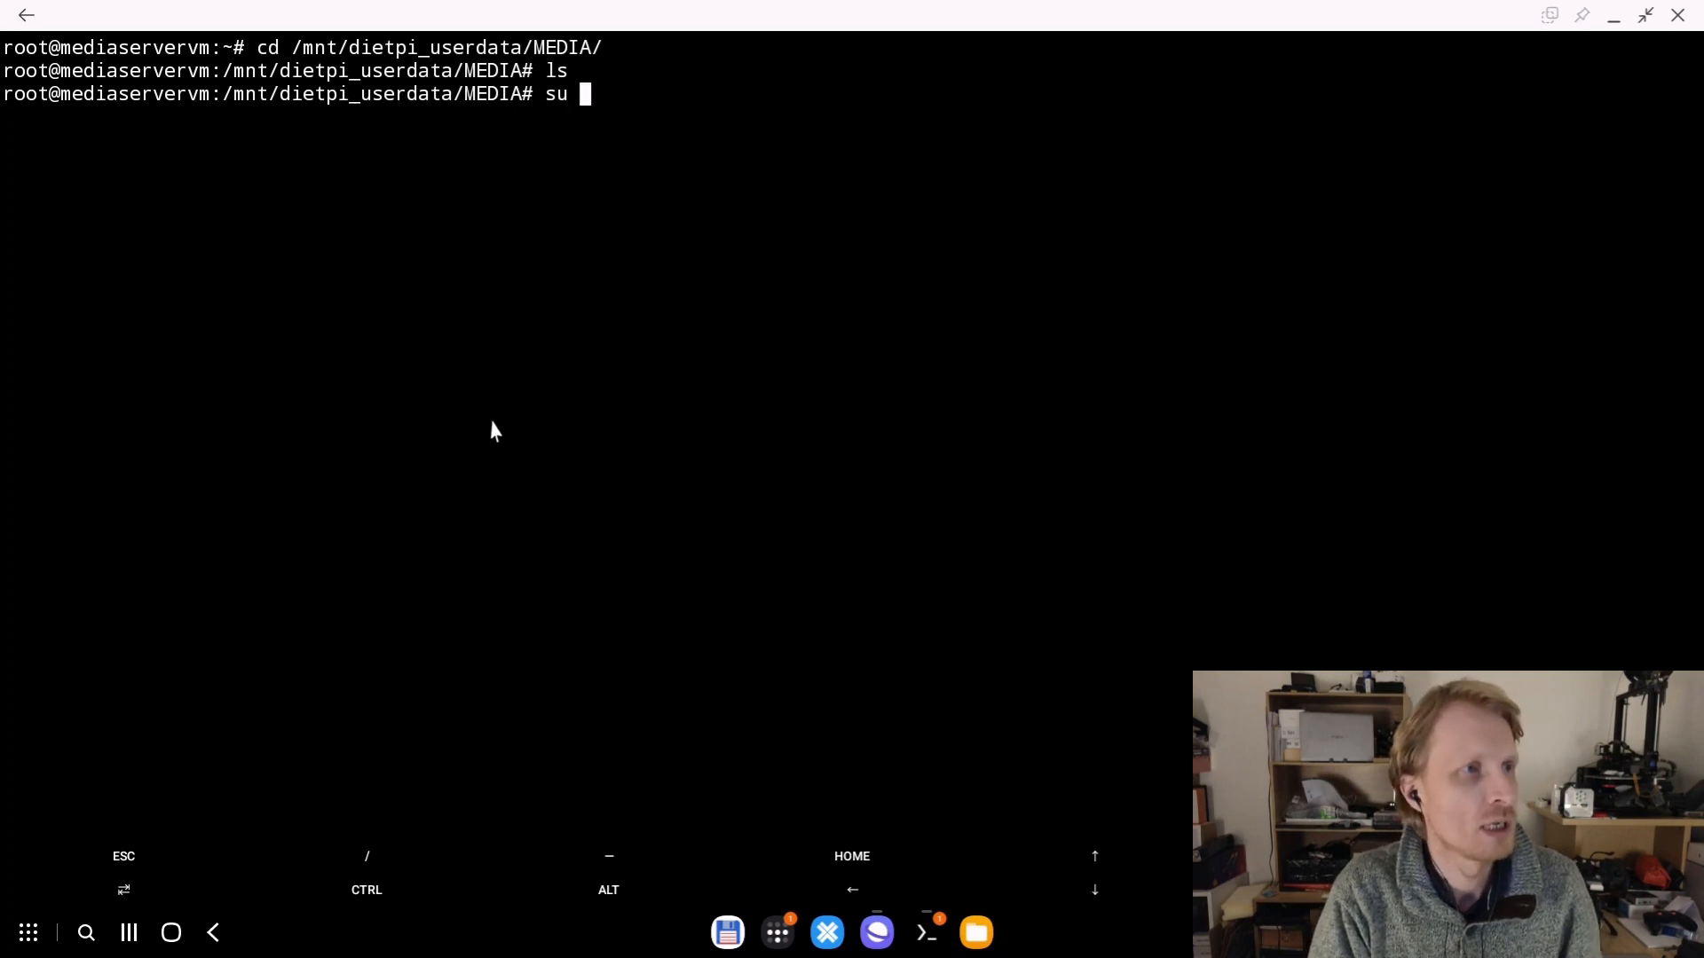
{"action": "type", "text": "dietpi"}
Switch to the dietpi user and list the MEDIA folder.
{"action": "key", "text": "Return"}
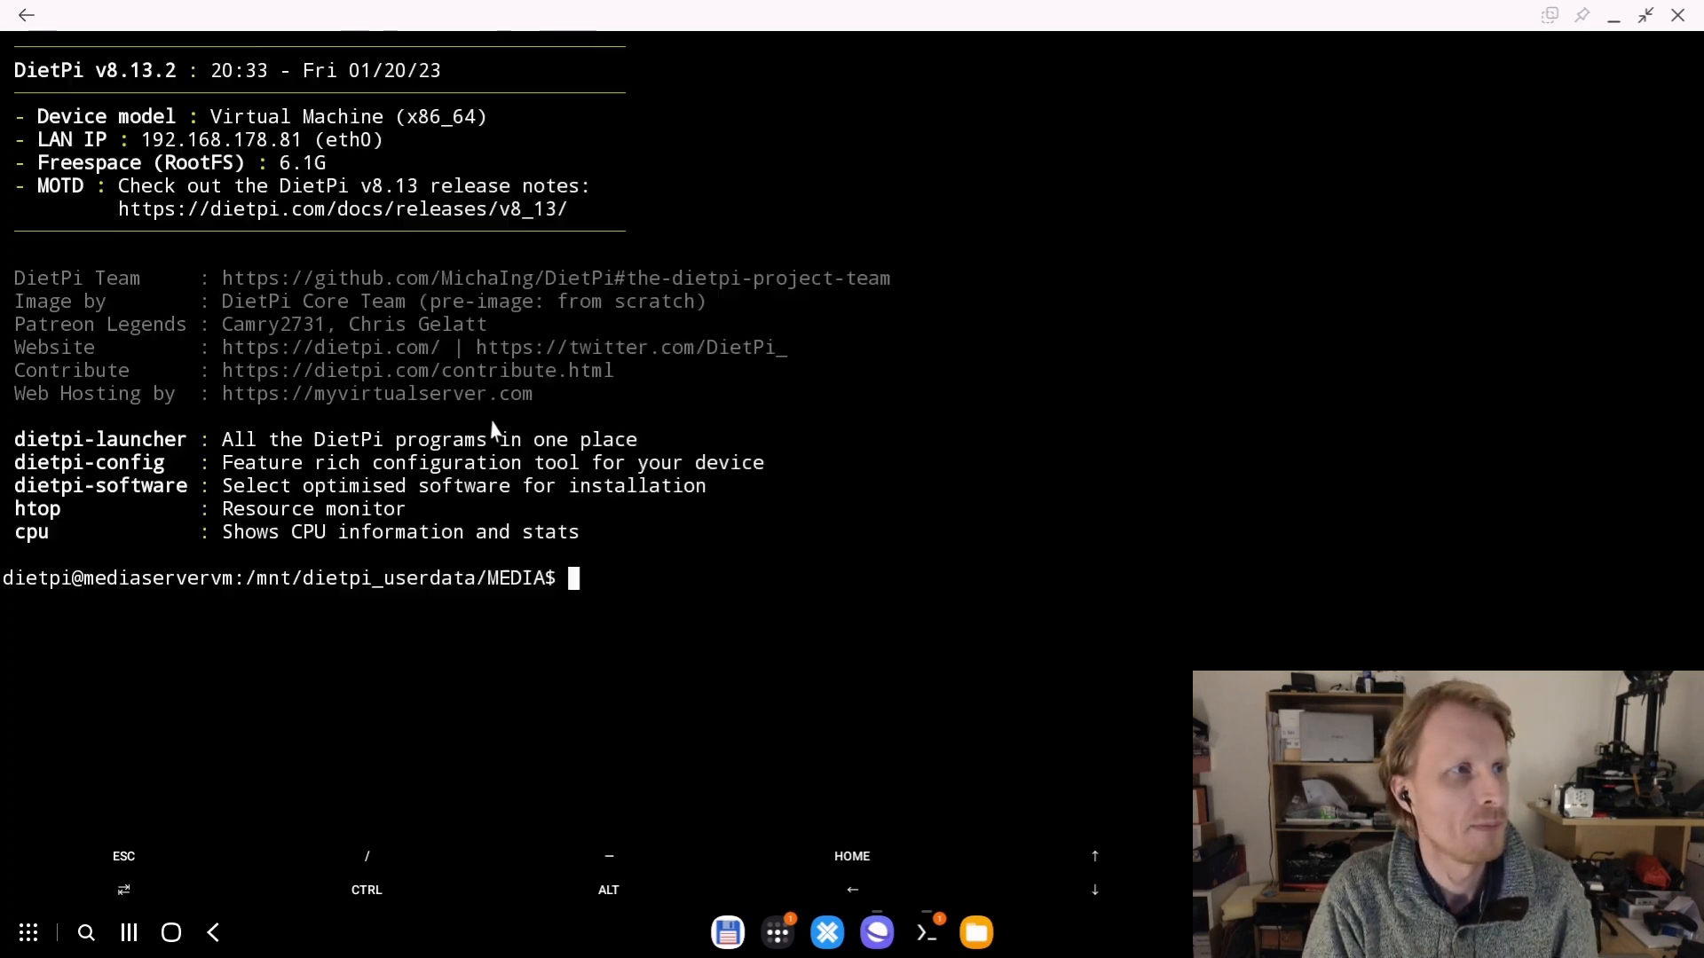
{"action": "key", "text": "ctrl+l"}
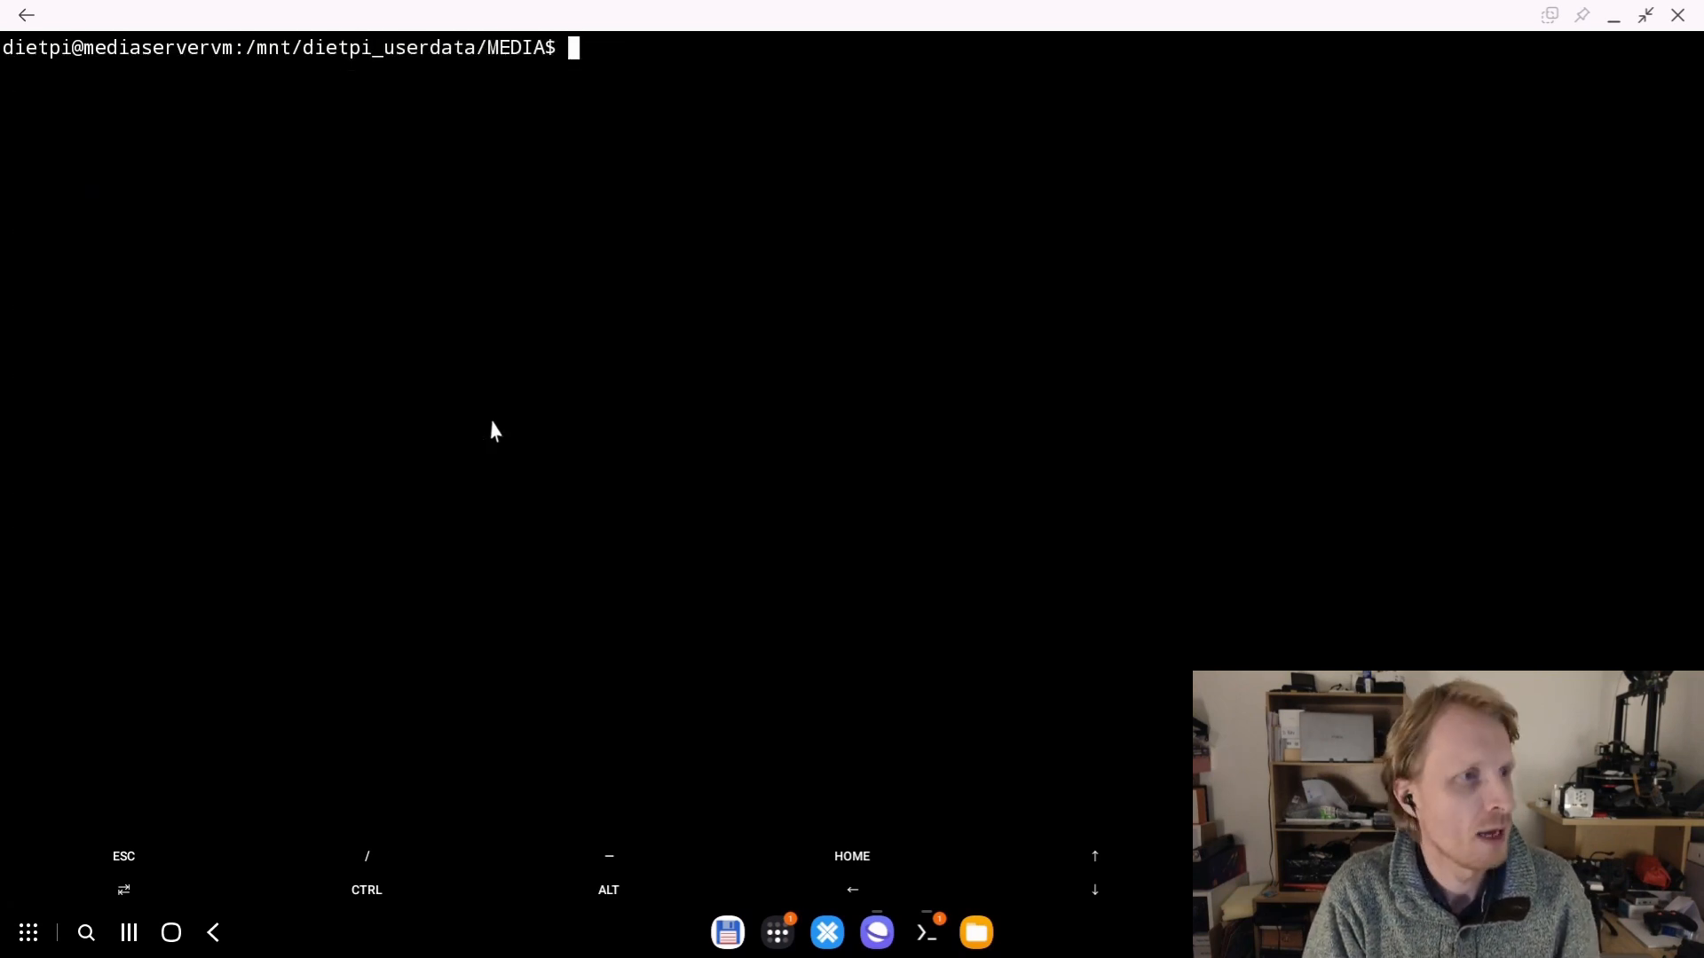
{"action": "type", "text": "ls"}
{"action": "key", "text": "Return"}
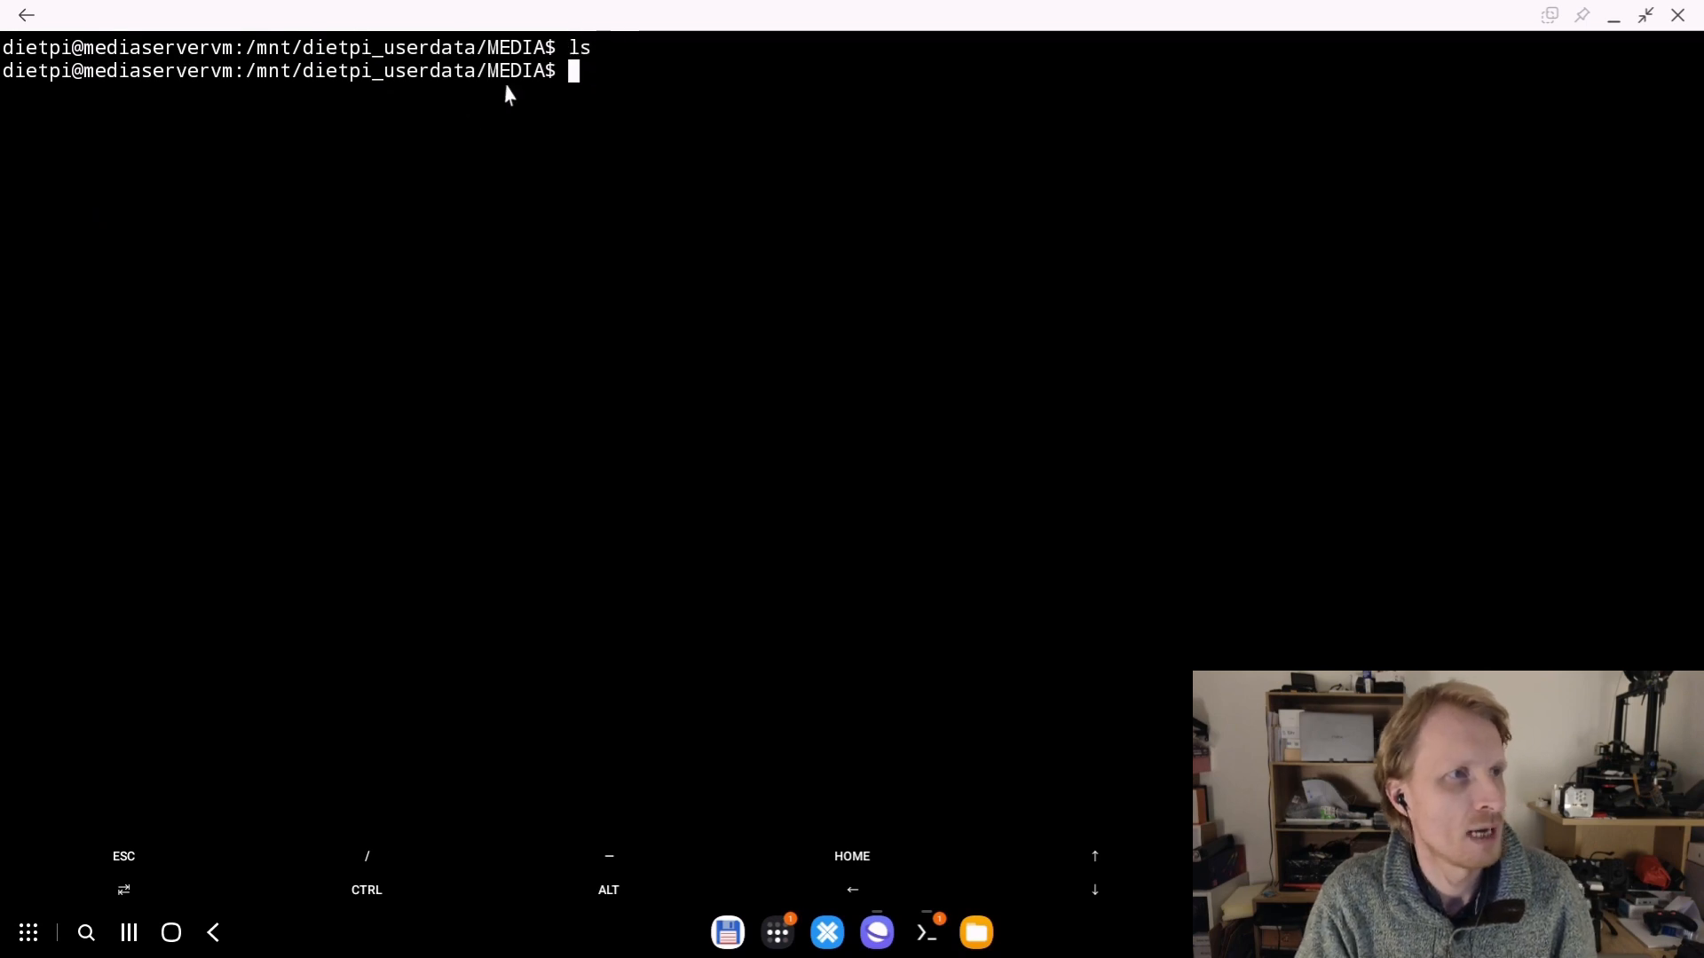
Create the movies, tvshows, family, docs and music folders with mkdir.
{"action": "type", "text": "mkdir "}
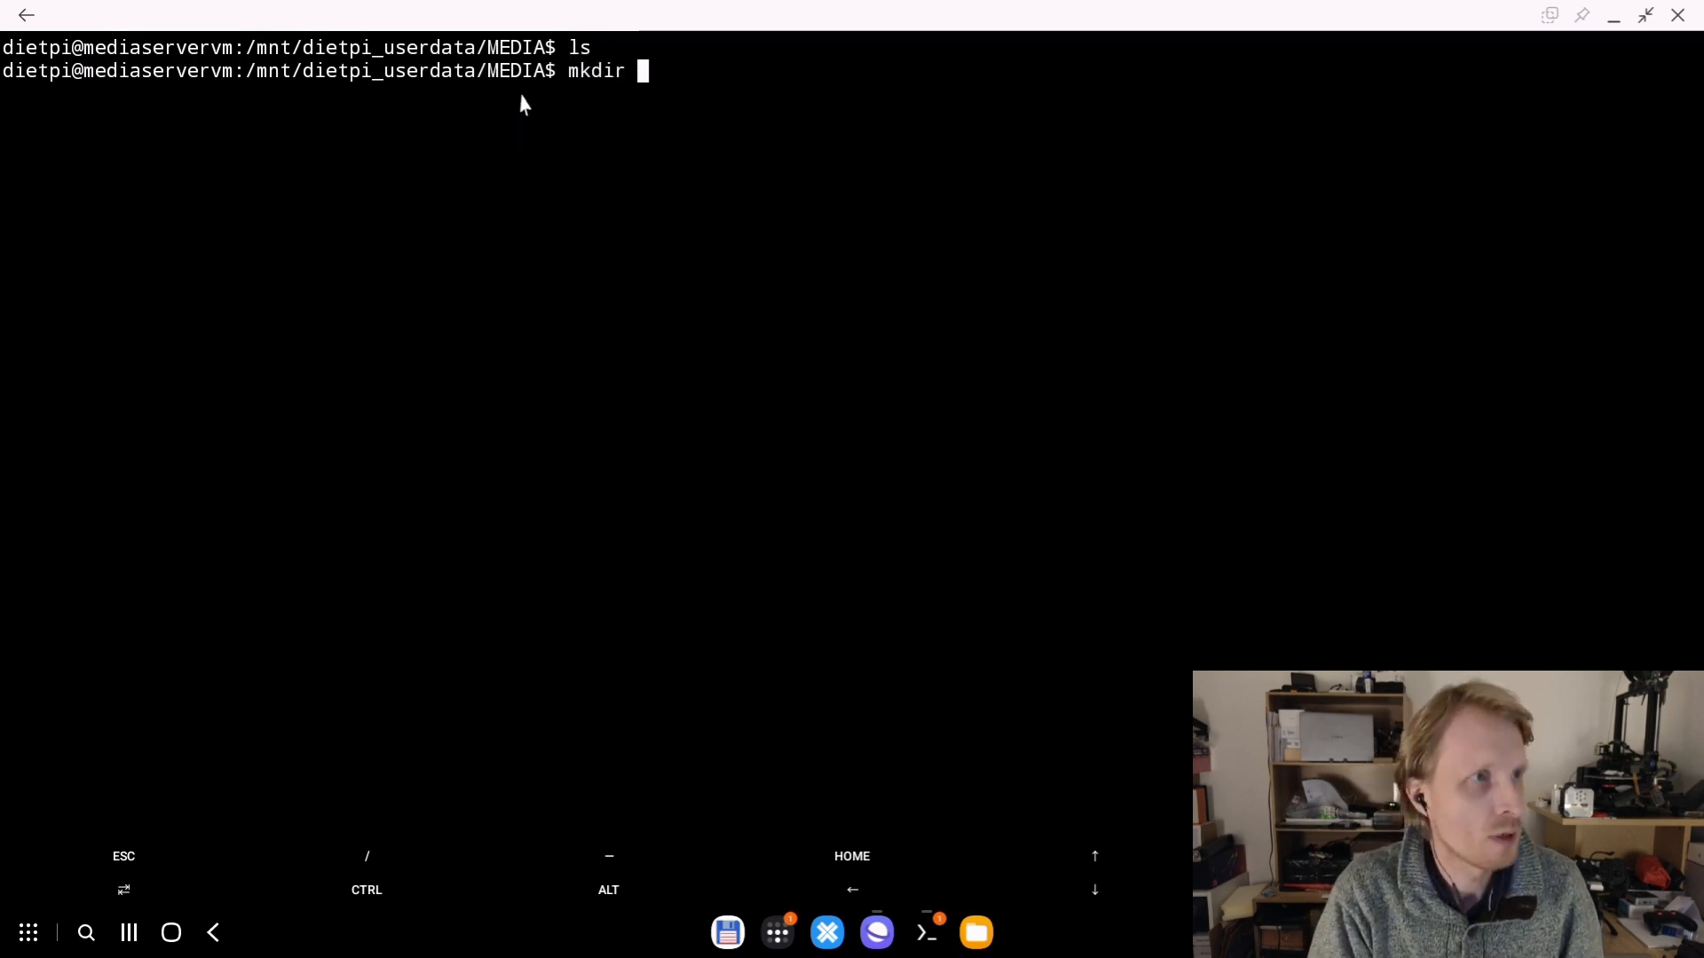
{"action": "type", "text": "movies"}
{"action": "key", "text": "Return"}
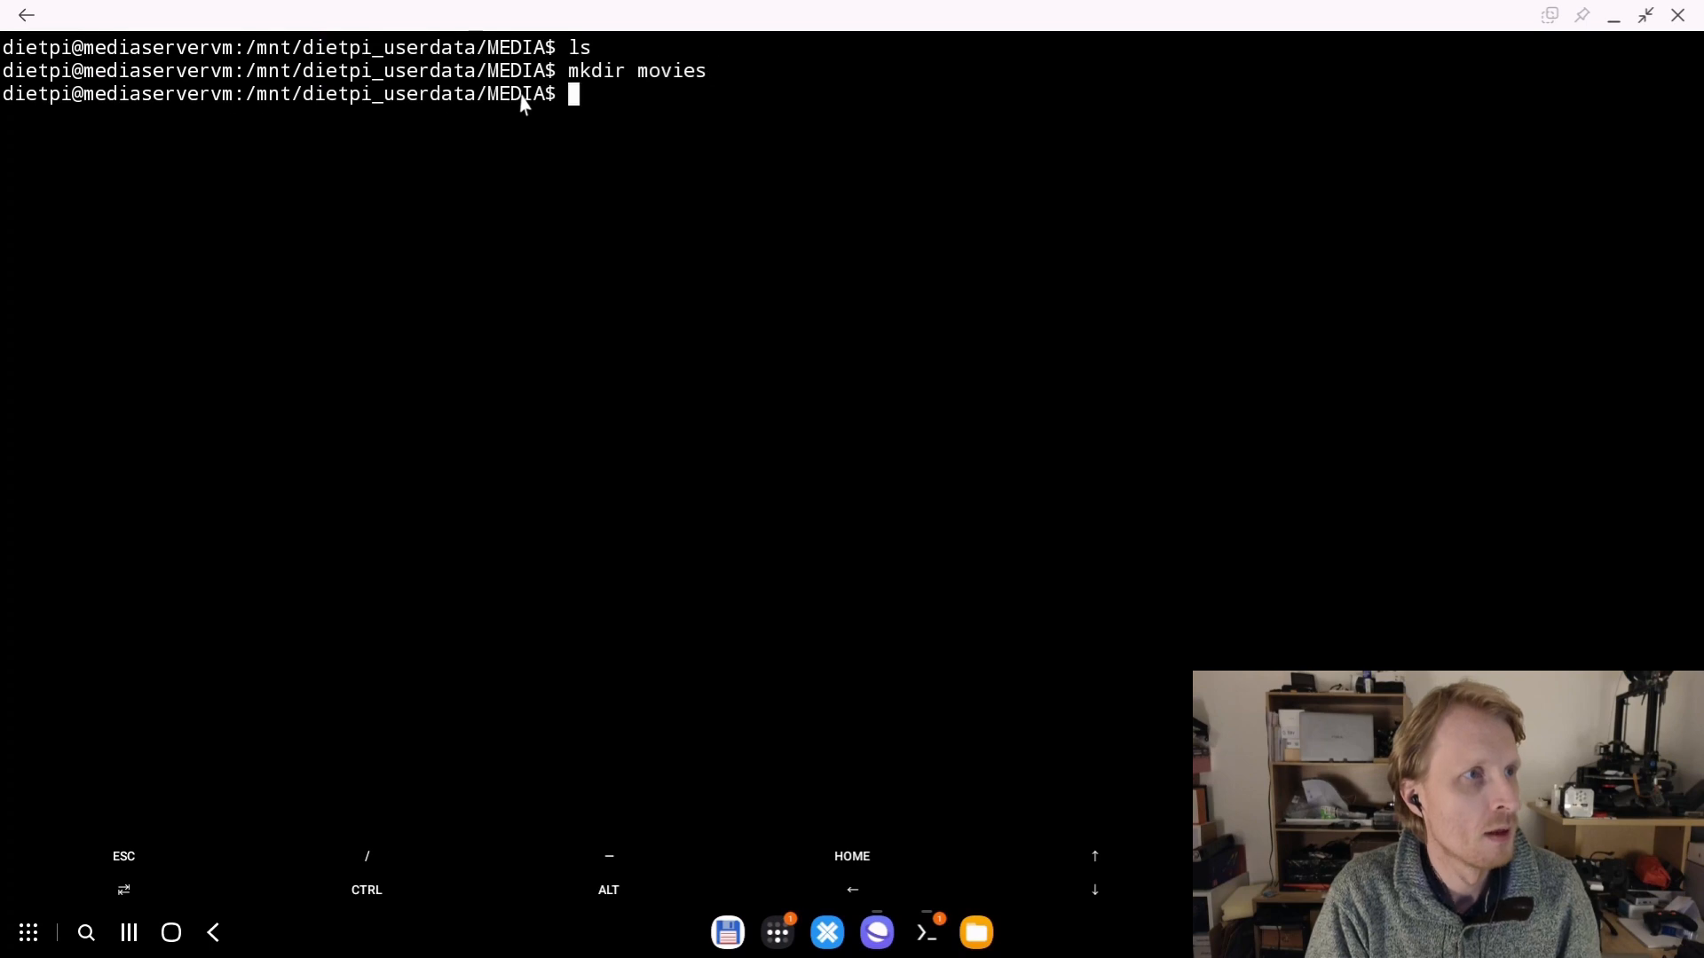
{"action": "type", "text": "mkdir "}
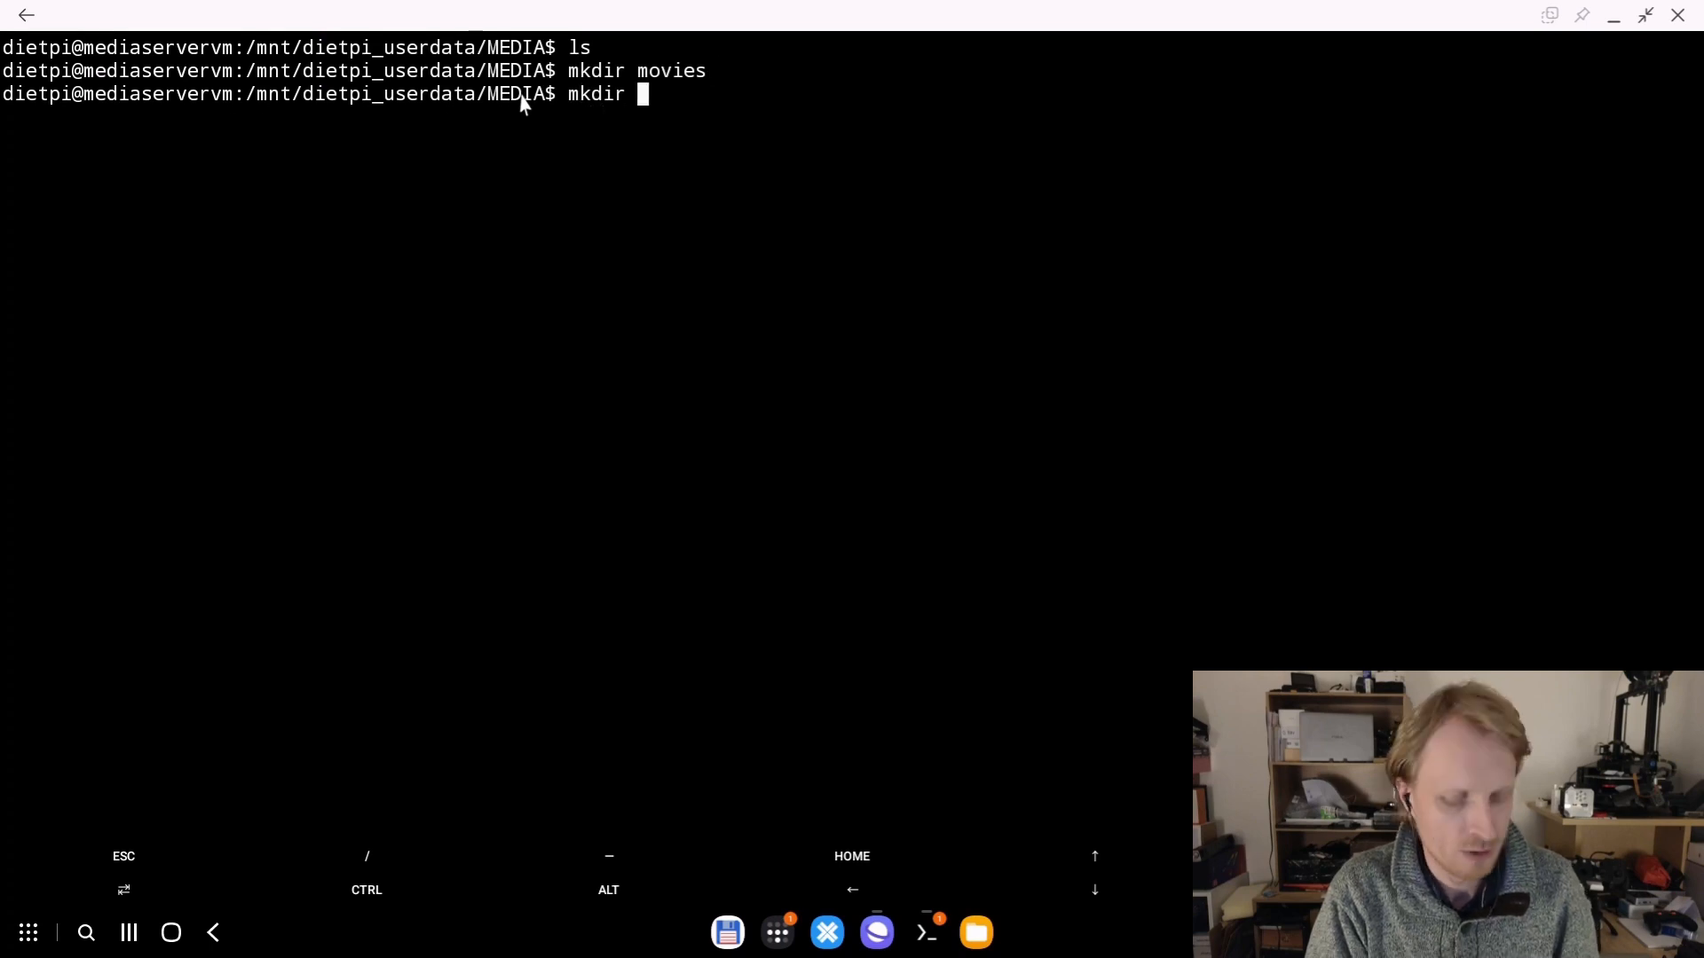
{"action": "type", "text": "tvshows"}
{"action": "key", "text": "Return"}
{"action": "type", "text": "mkdir"}
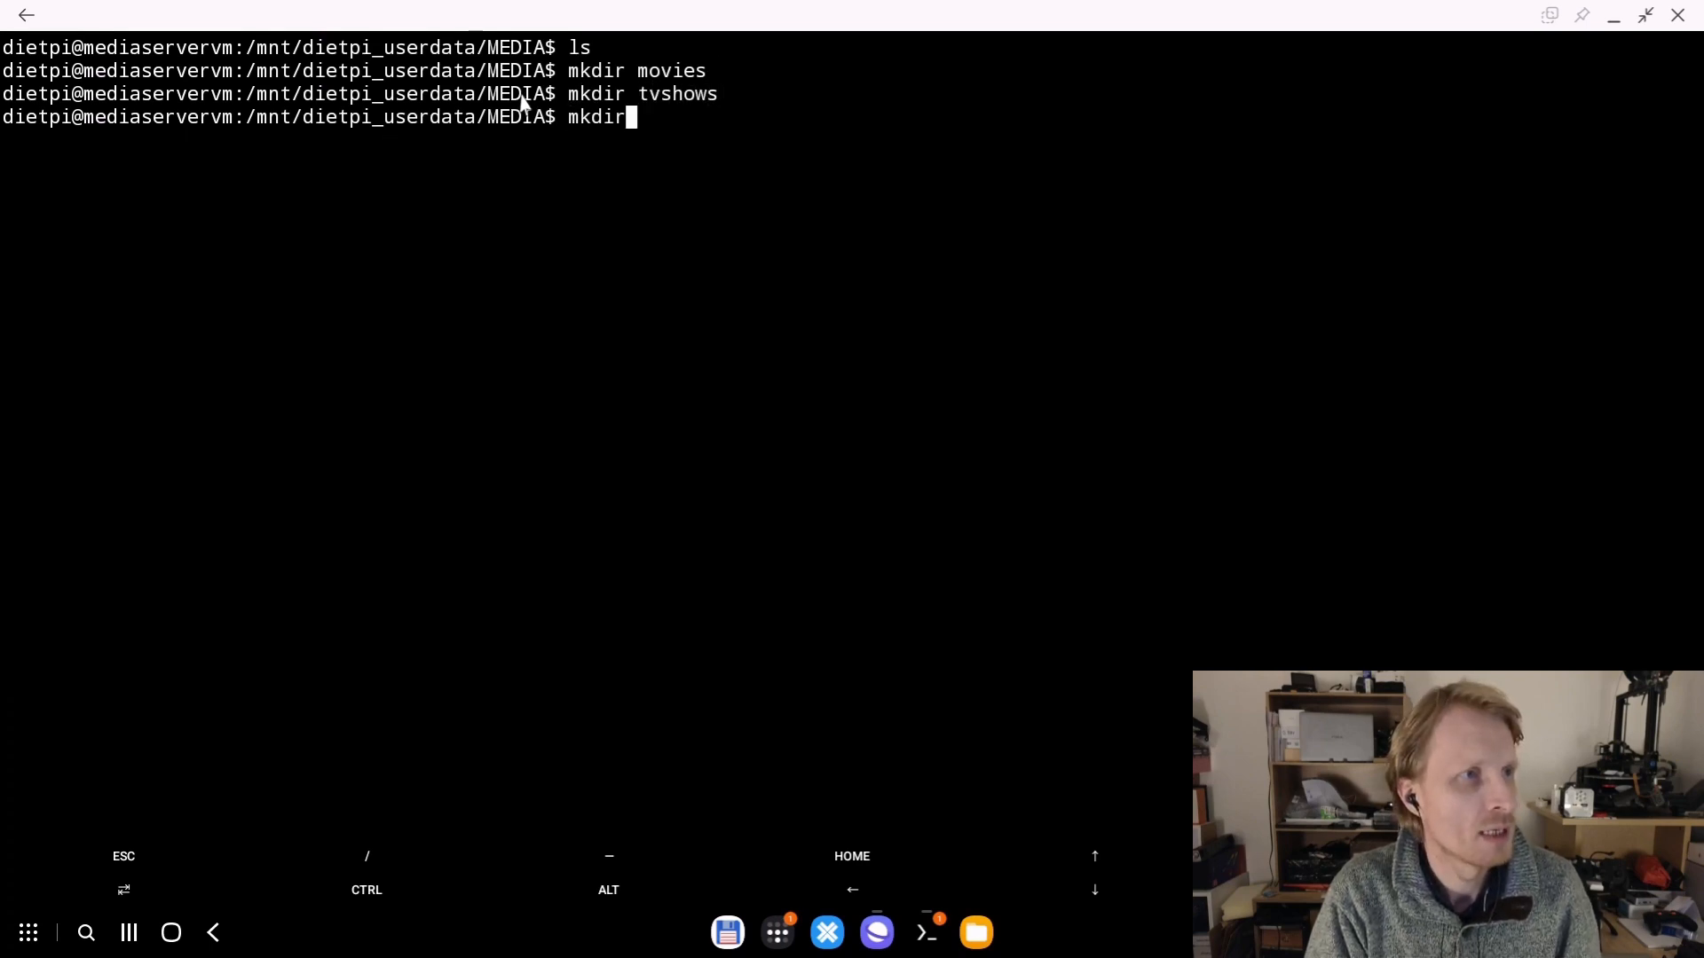
{"action": "type", "text": " family"}
{"action": "key", "text": "Return"}
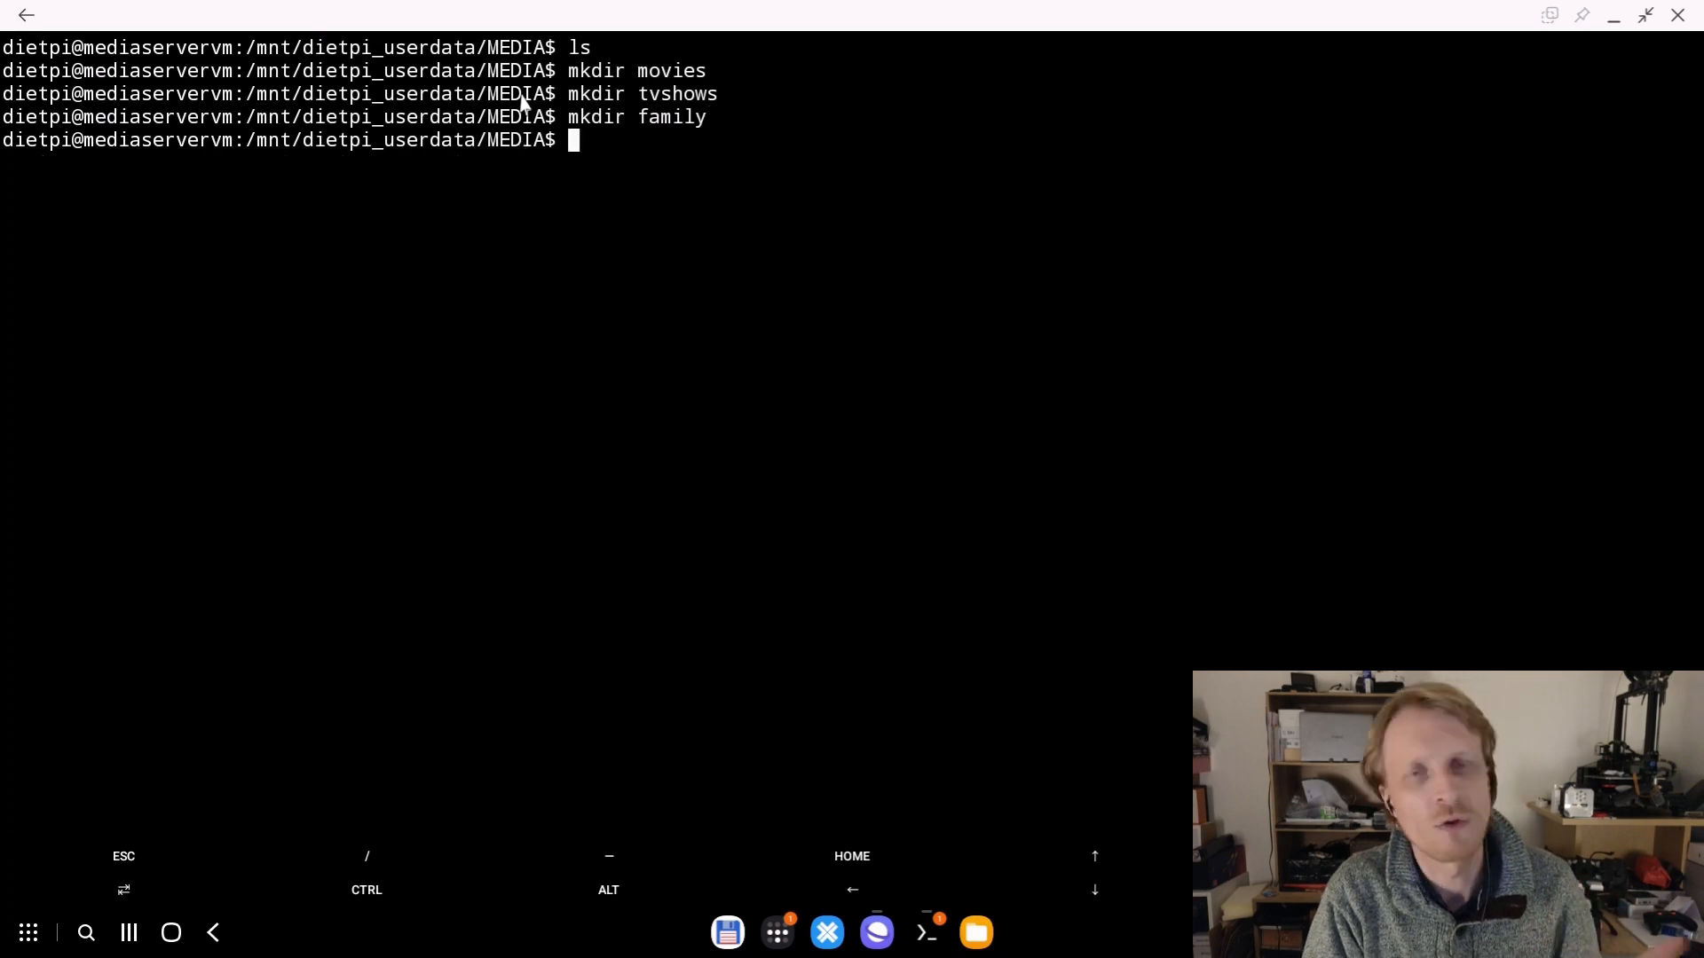
{"action": "type", "text": "mkdir docs"}
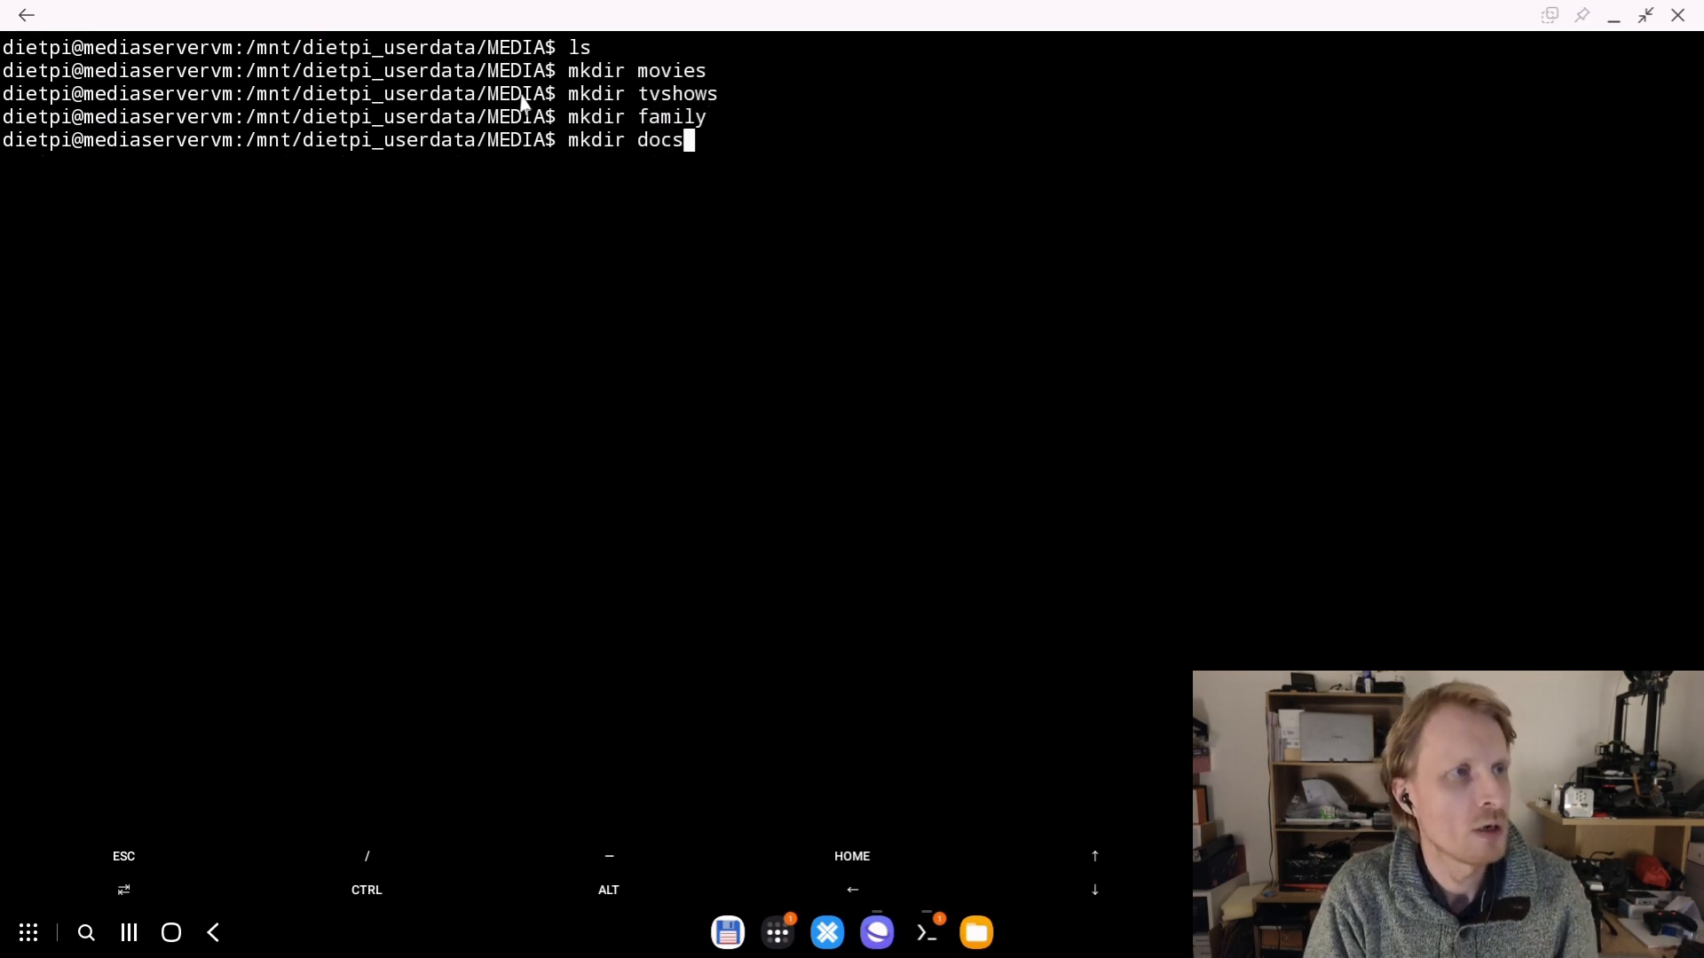
{"action": "key", "text": "Return"}
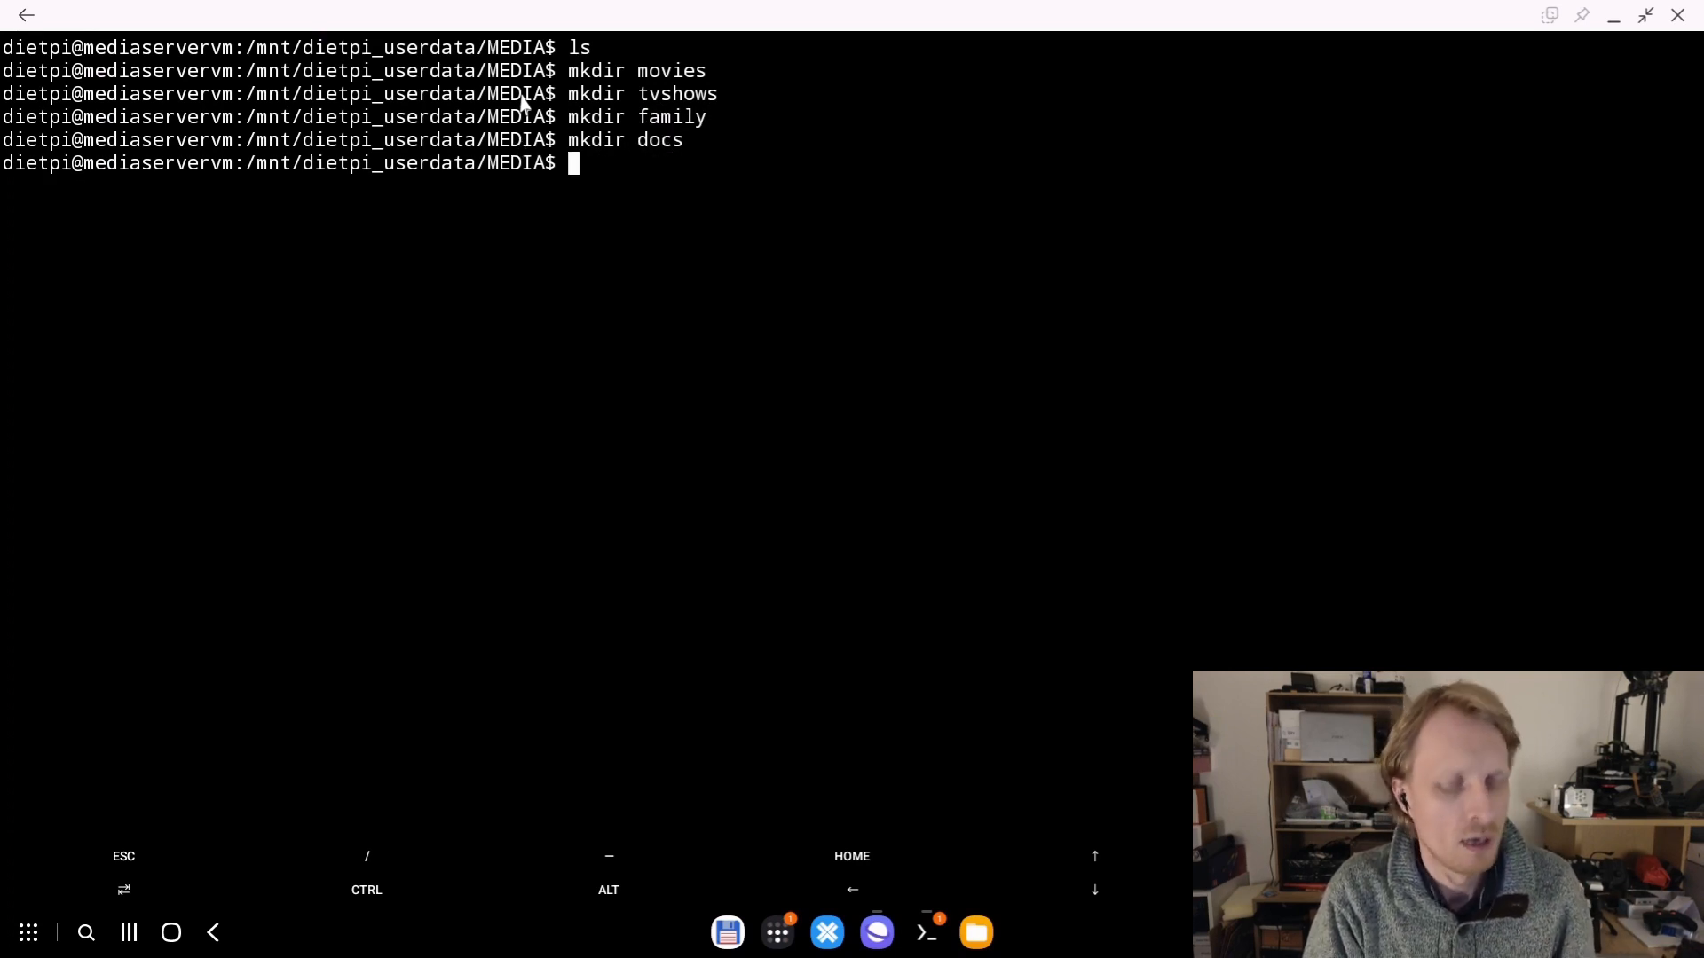
{"action": "type", "text": "mk"}
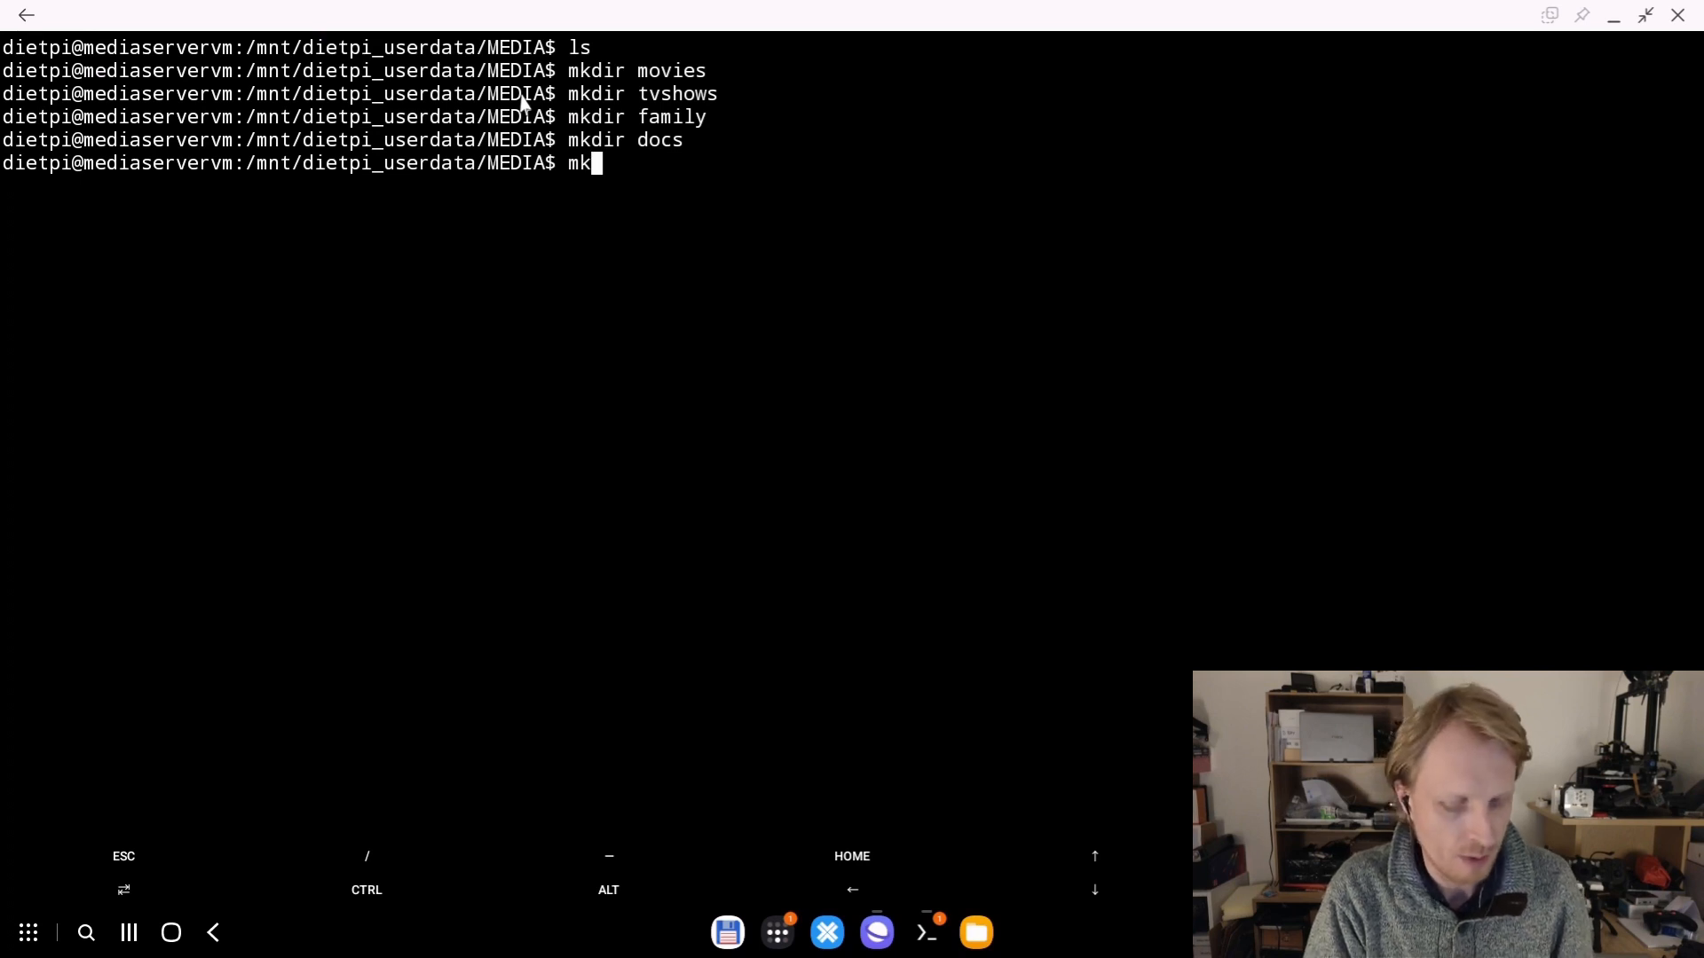
{"action": "type", "text": "dir music"}
{"action": "key", "text": "Return"}
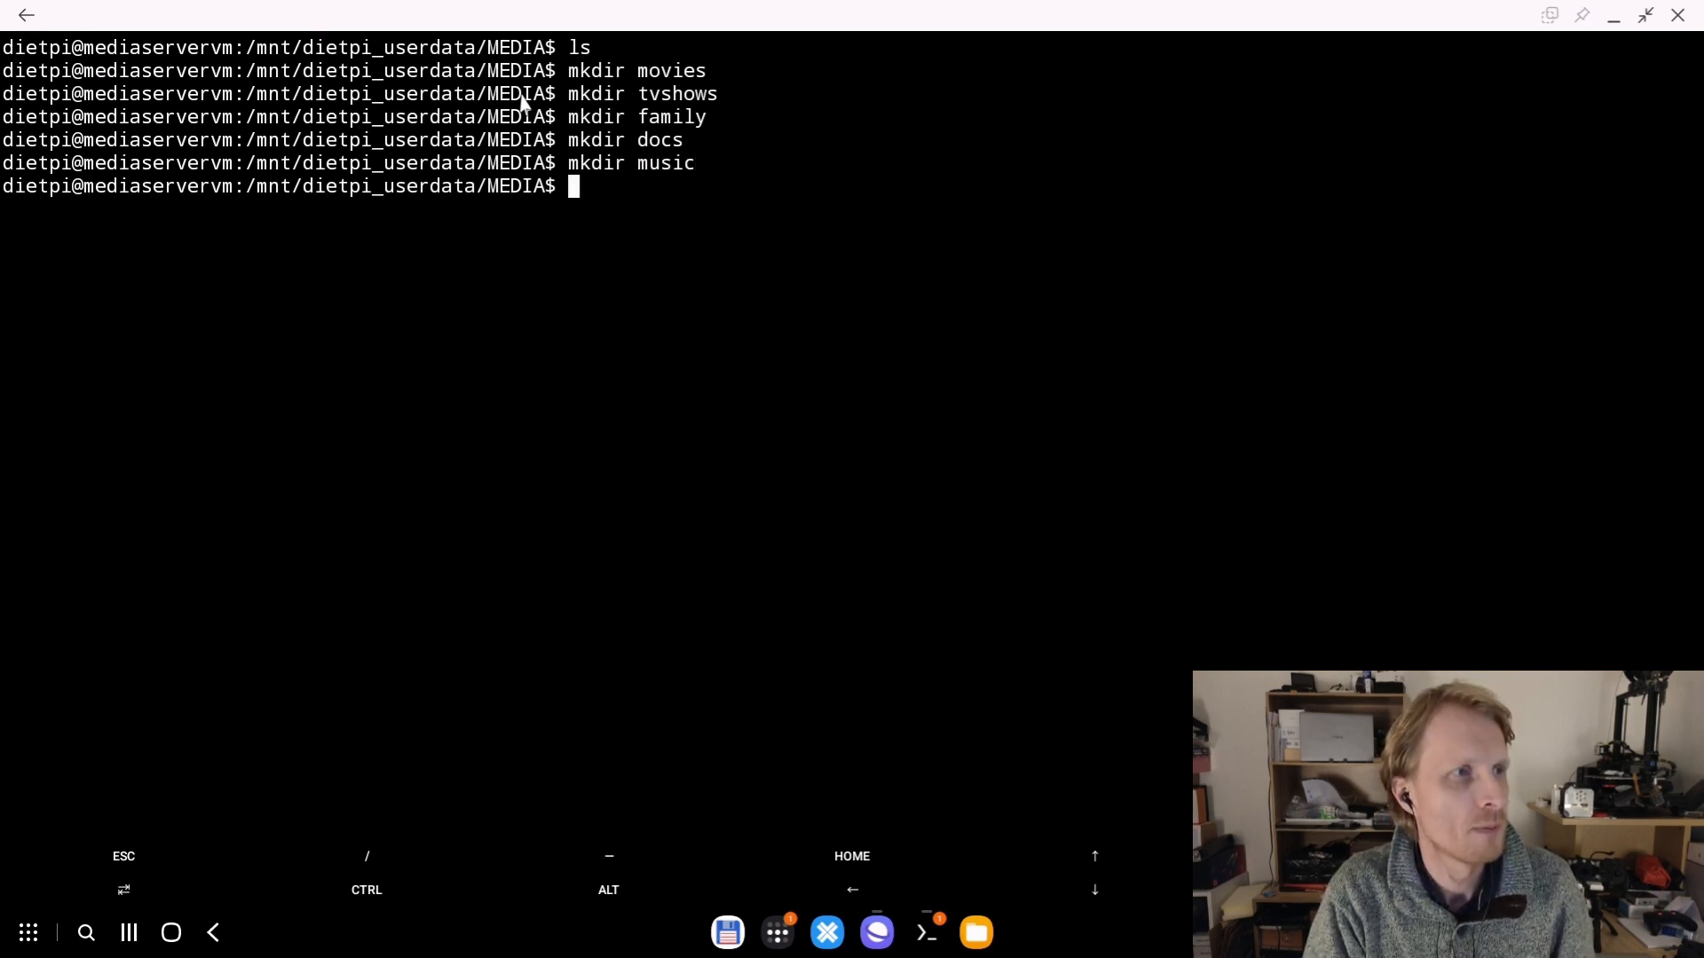
Clear the screen and list the MEDIA folder in detail with ls -la.
{"action": "key", "text": "ctrl+l"}
{"action": "type", "text": "ls -la"}
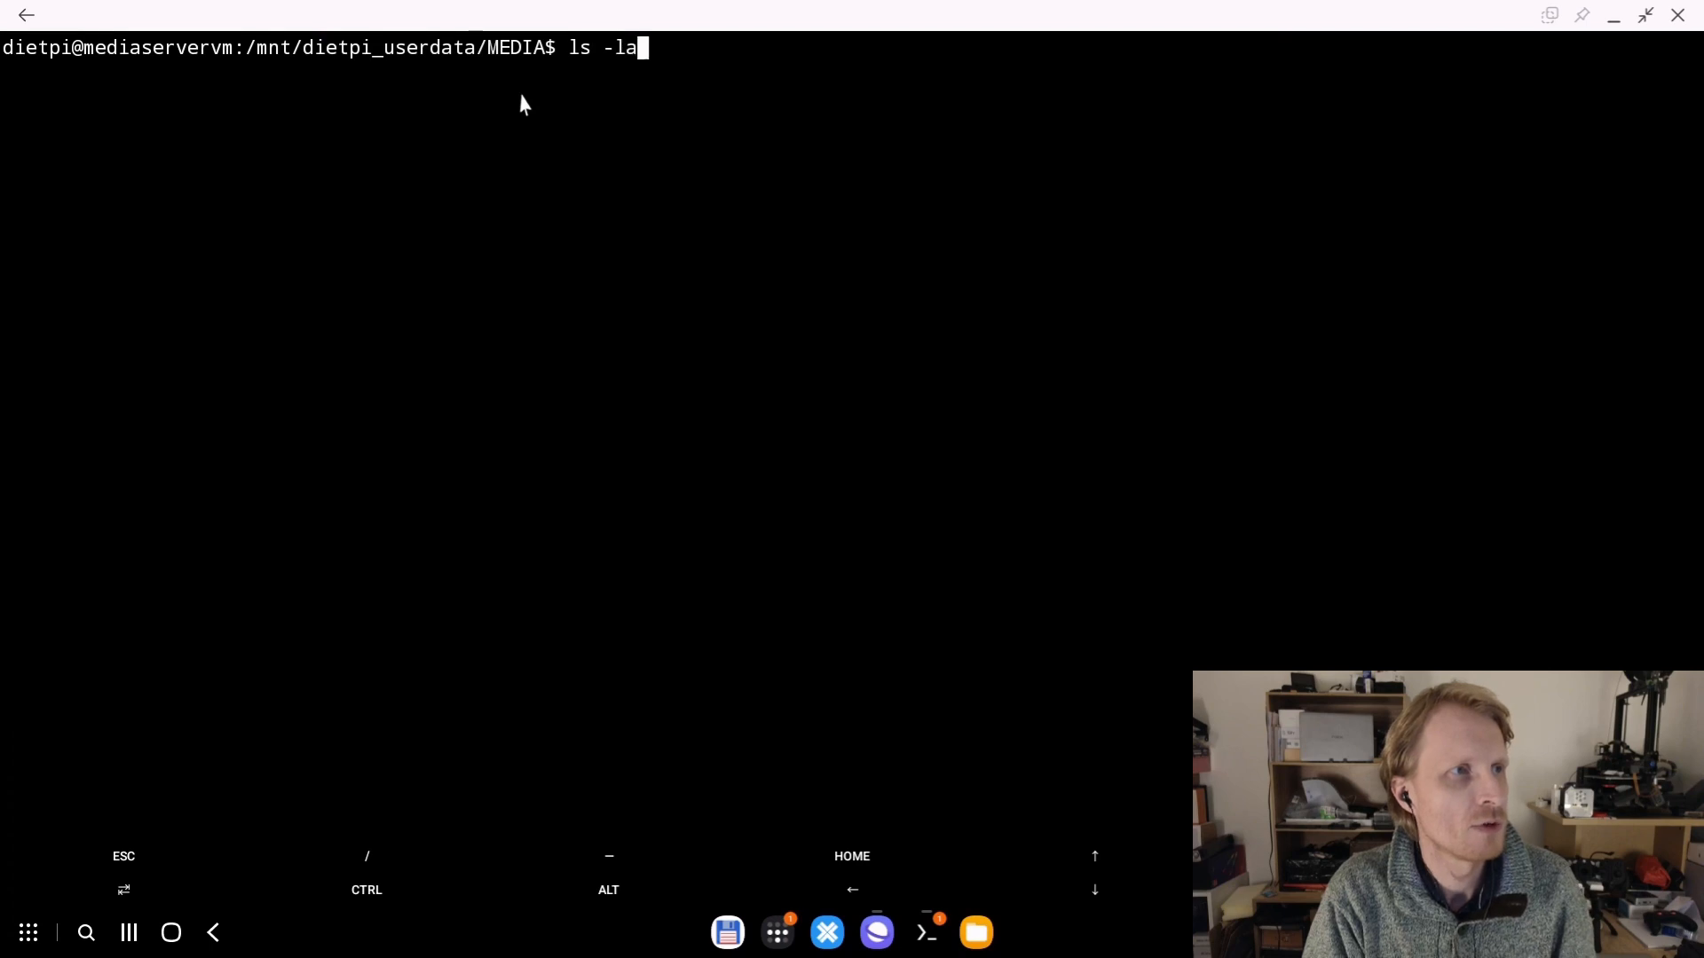
{"action": "key", "text": "Return"}
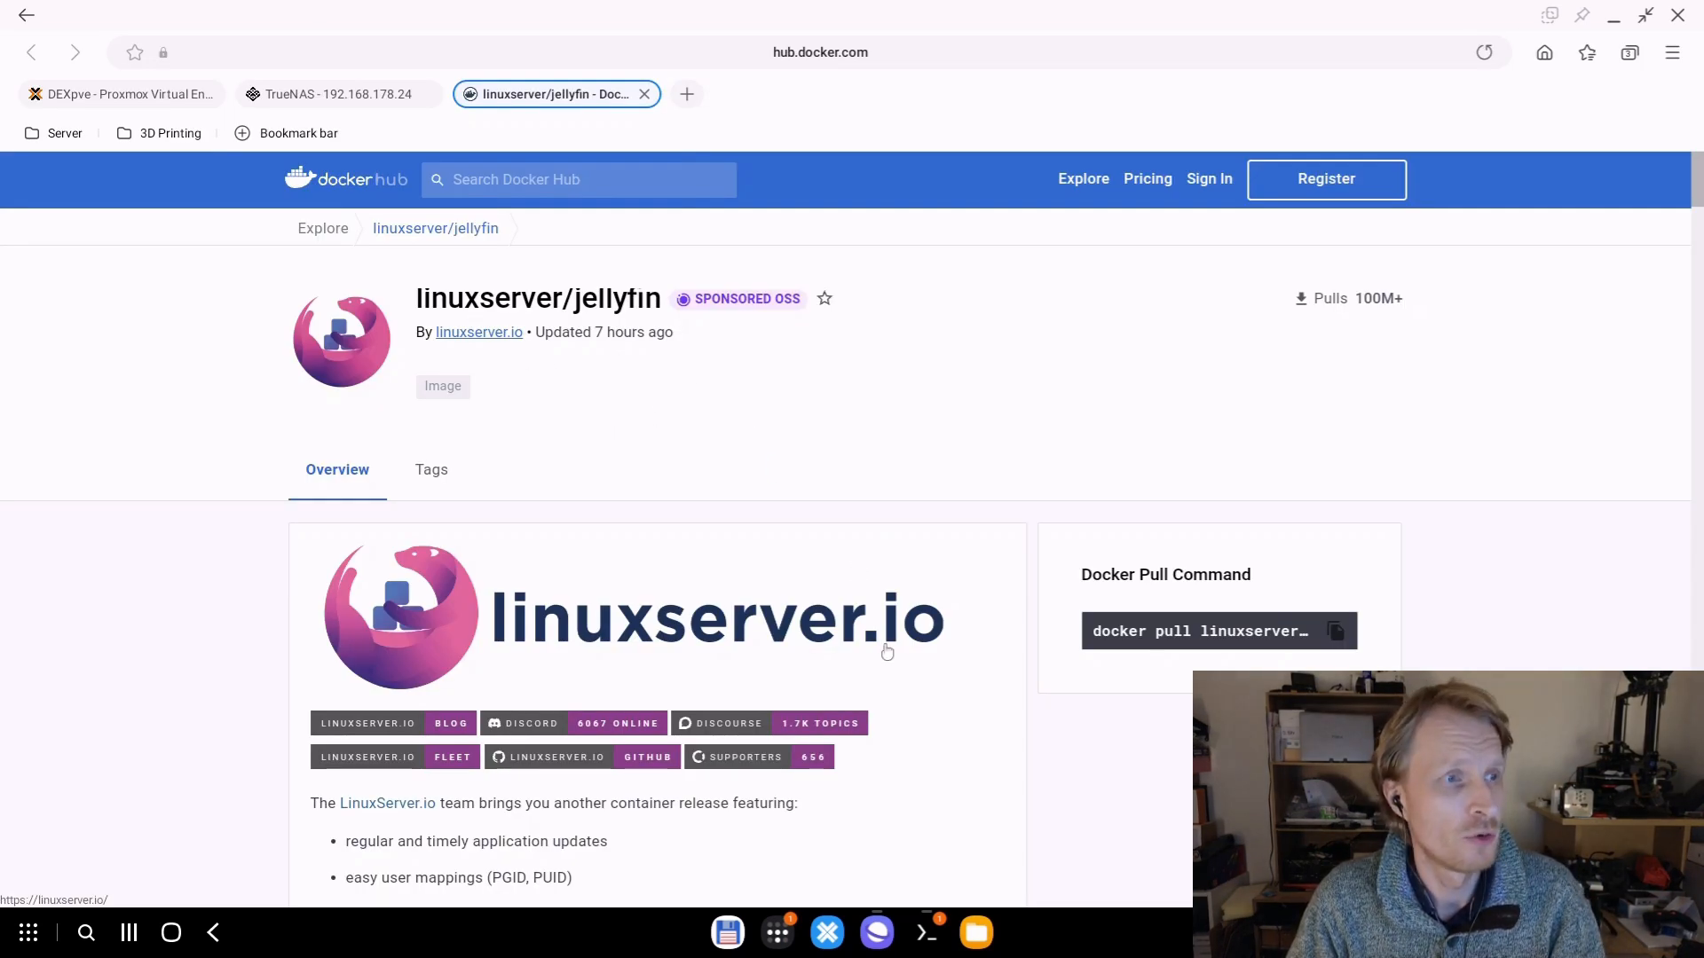
Copy the docker-compose example from the Usage section of Docker Hub's linuxserver/jellyfin page.
{"action": "scroll", "coordinate": [896, 632], "scroll_direction": "down", "scroll_amount": 3}
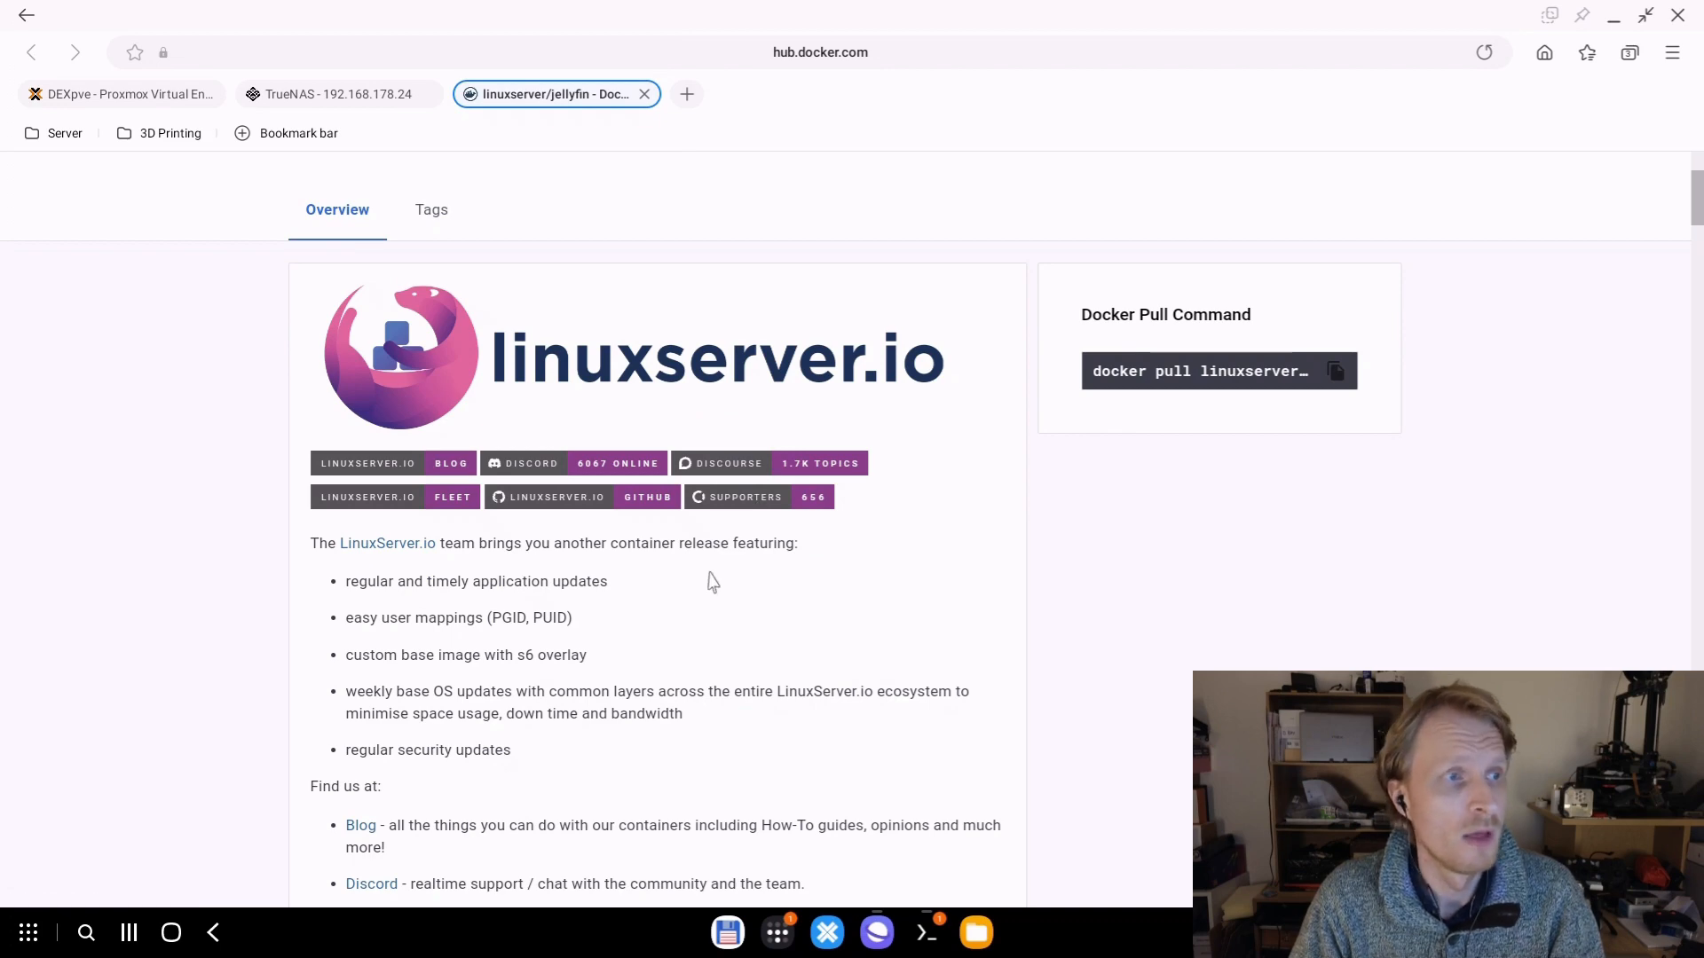
{"action": "scroll", "coordinate": [711, 581], "scroll_direction": "down", "scroll_amount": 10}
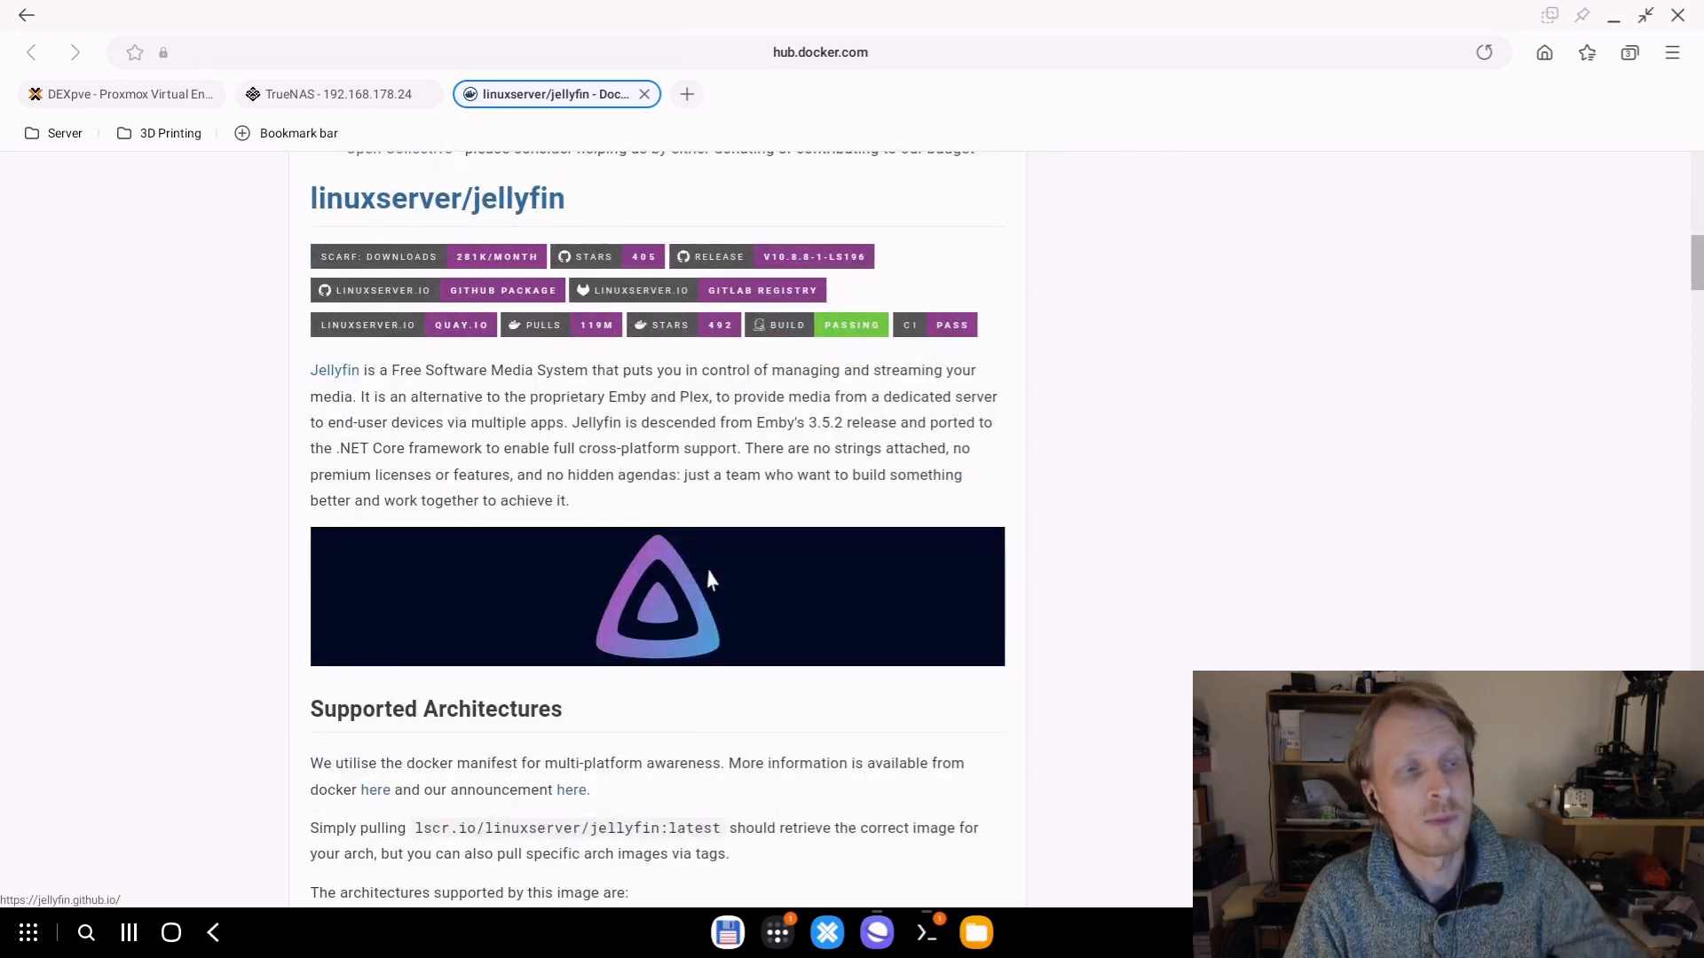
{"action": "scroll", "coordinate": [707, 573], "scroll_direction": "down", "scroll_amount": 5}
{"action": "scroll", "coordinate": [562, 315], "scroll_direction": "up", "scroll_amount": 6}
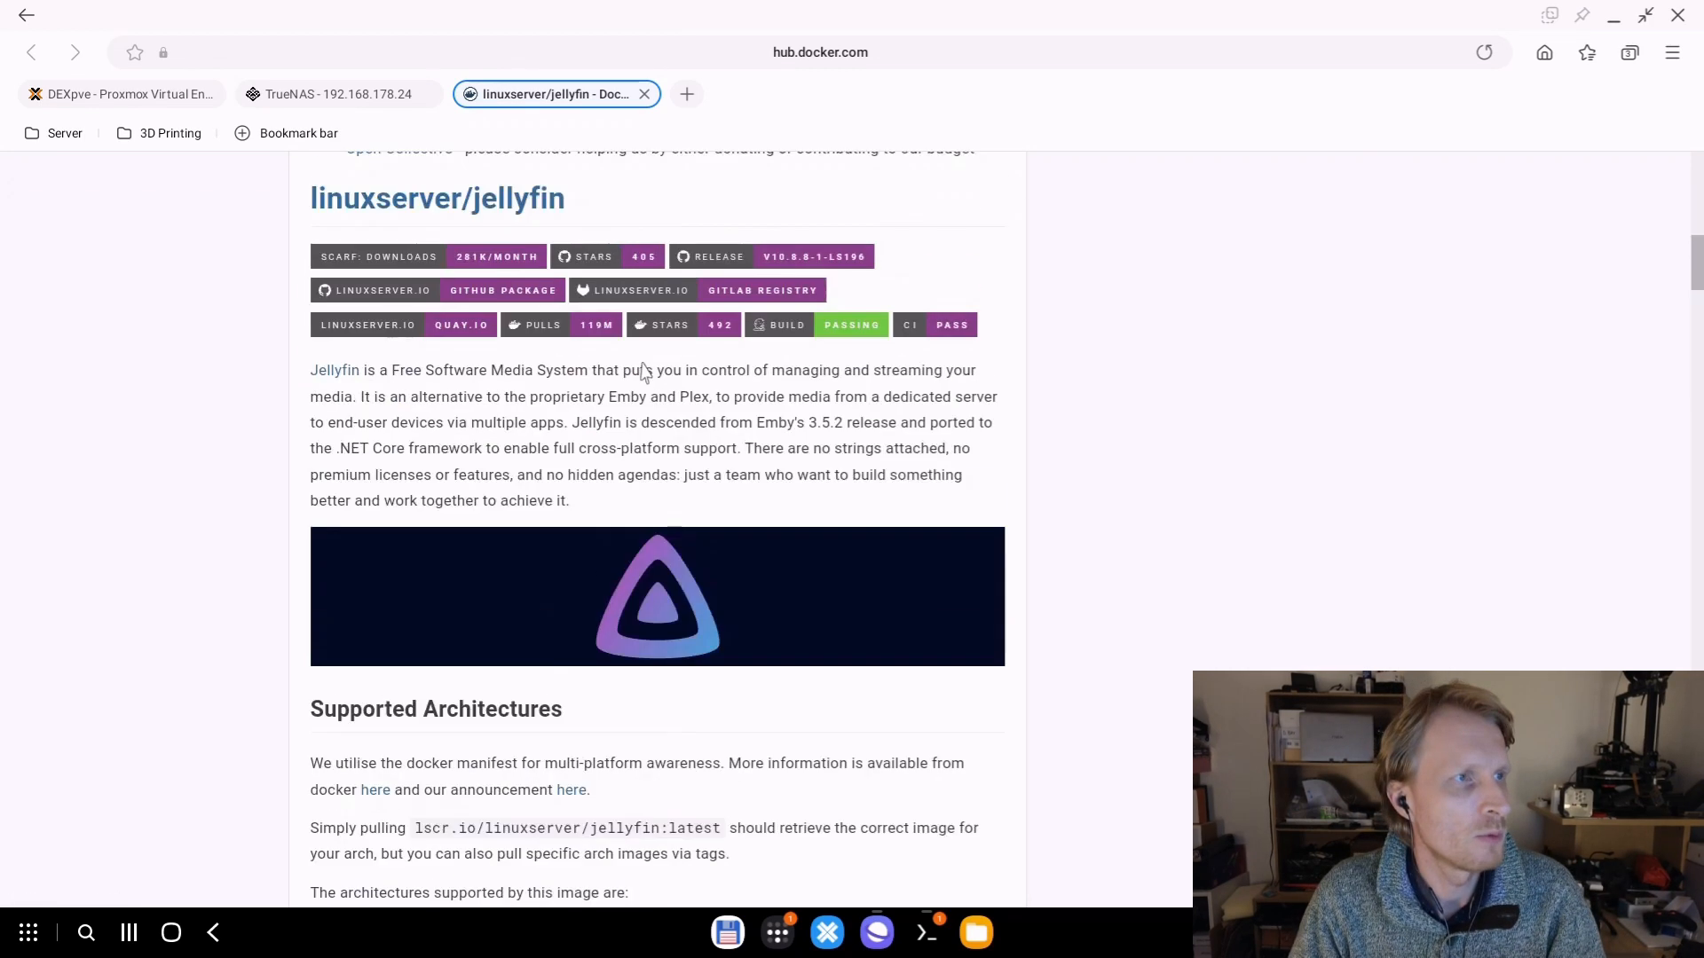
{"action": "scroll", "coordinate": [429, 315], "scroll_direction": "down", "scroll_amount": 12}
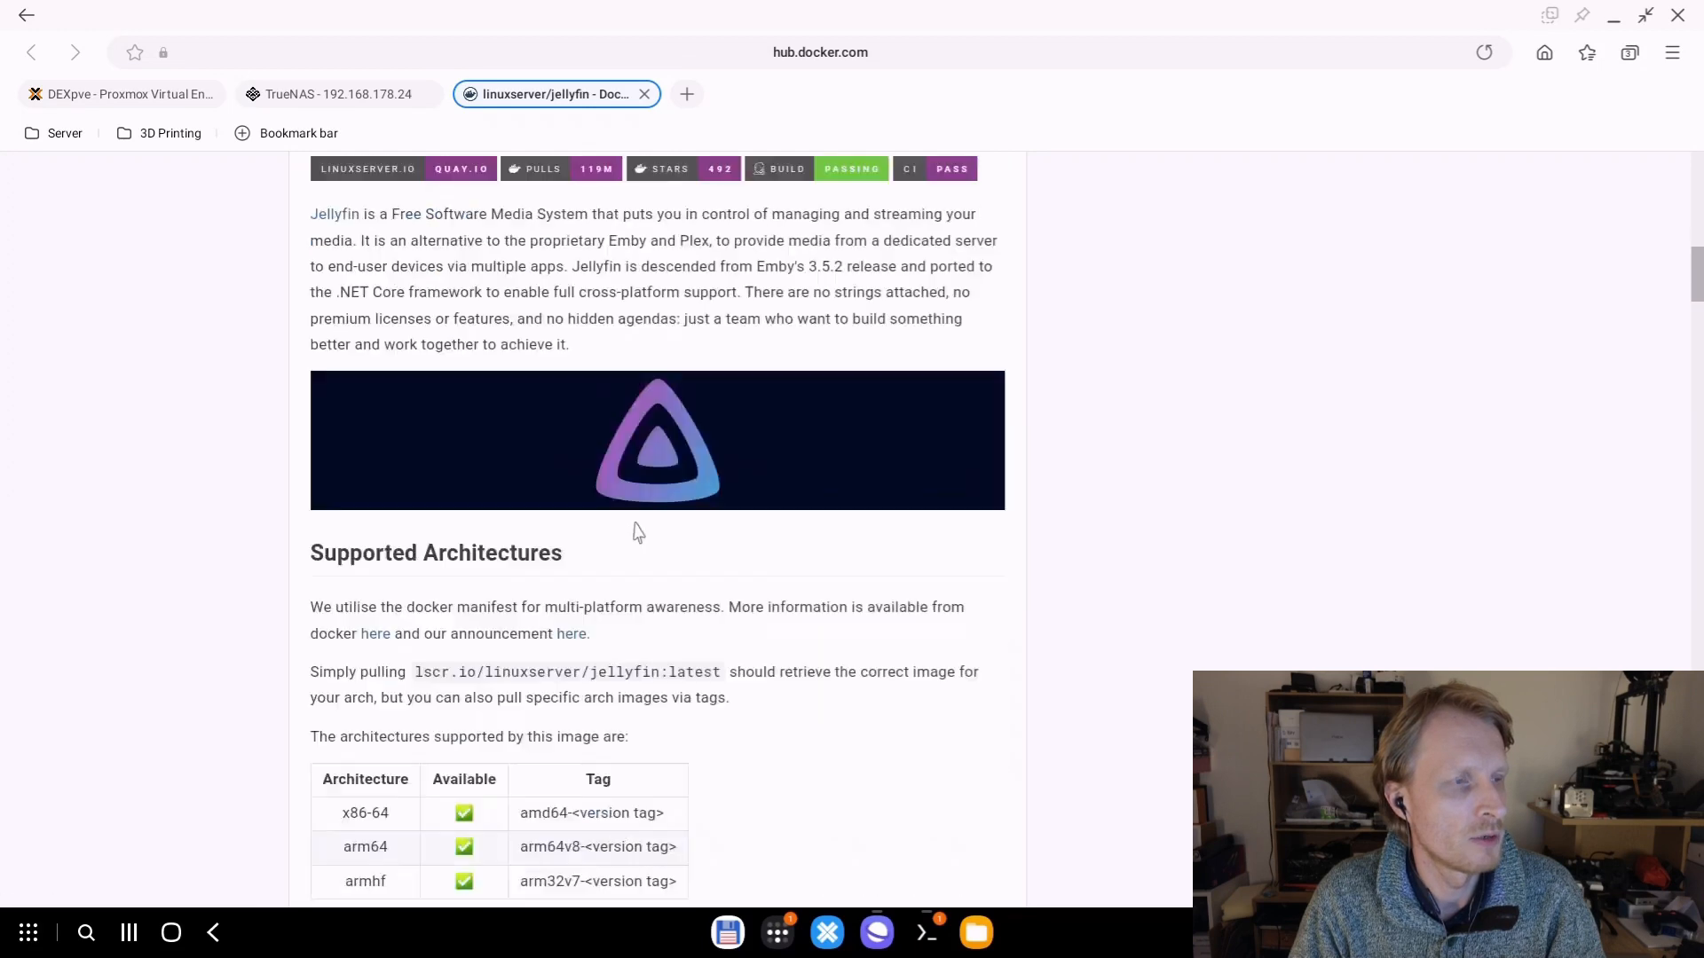
{"action": "scroll", "coordinate": [570, 493], "scroll_direction": "down", "scroll_amount": 16}
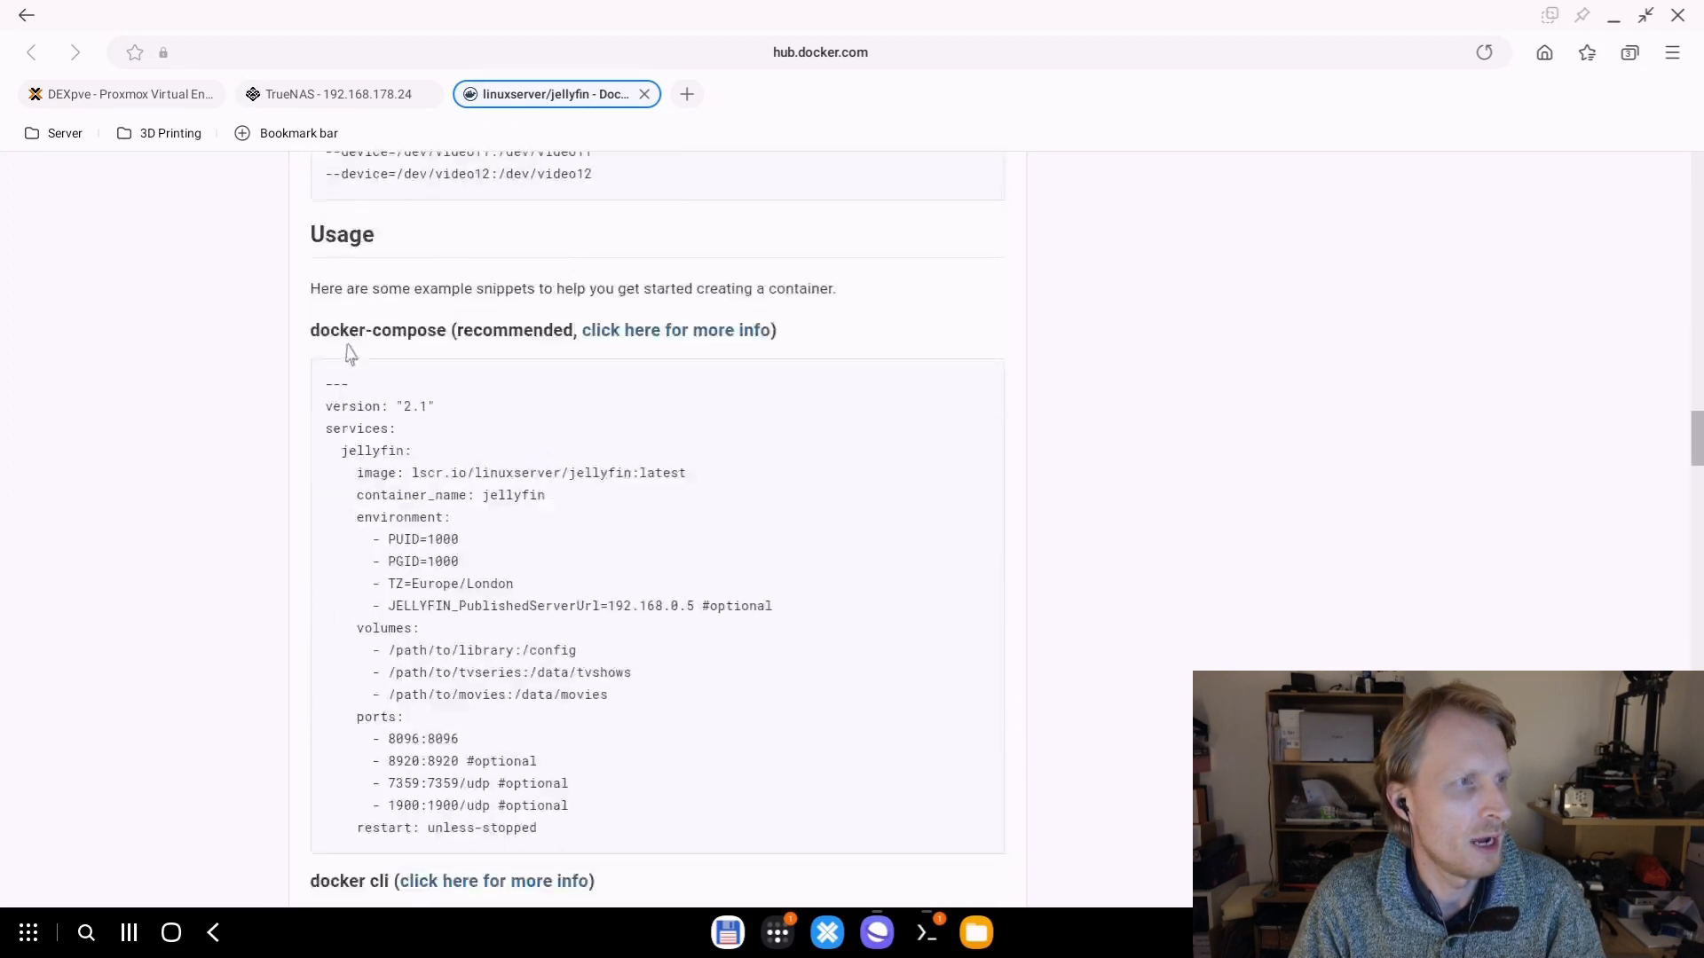
{"action": "left_click_drag", "start_coordinate": [543, 834], "coordinate": [323, 394]}
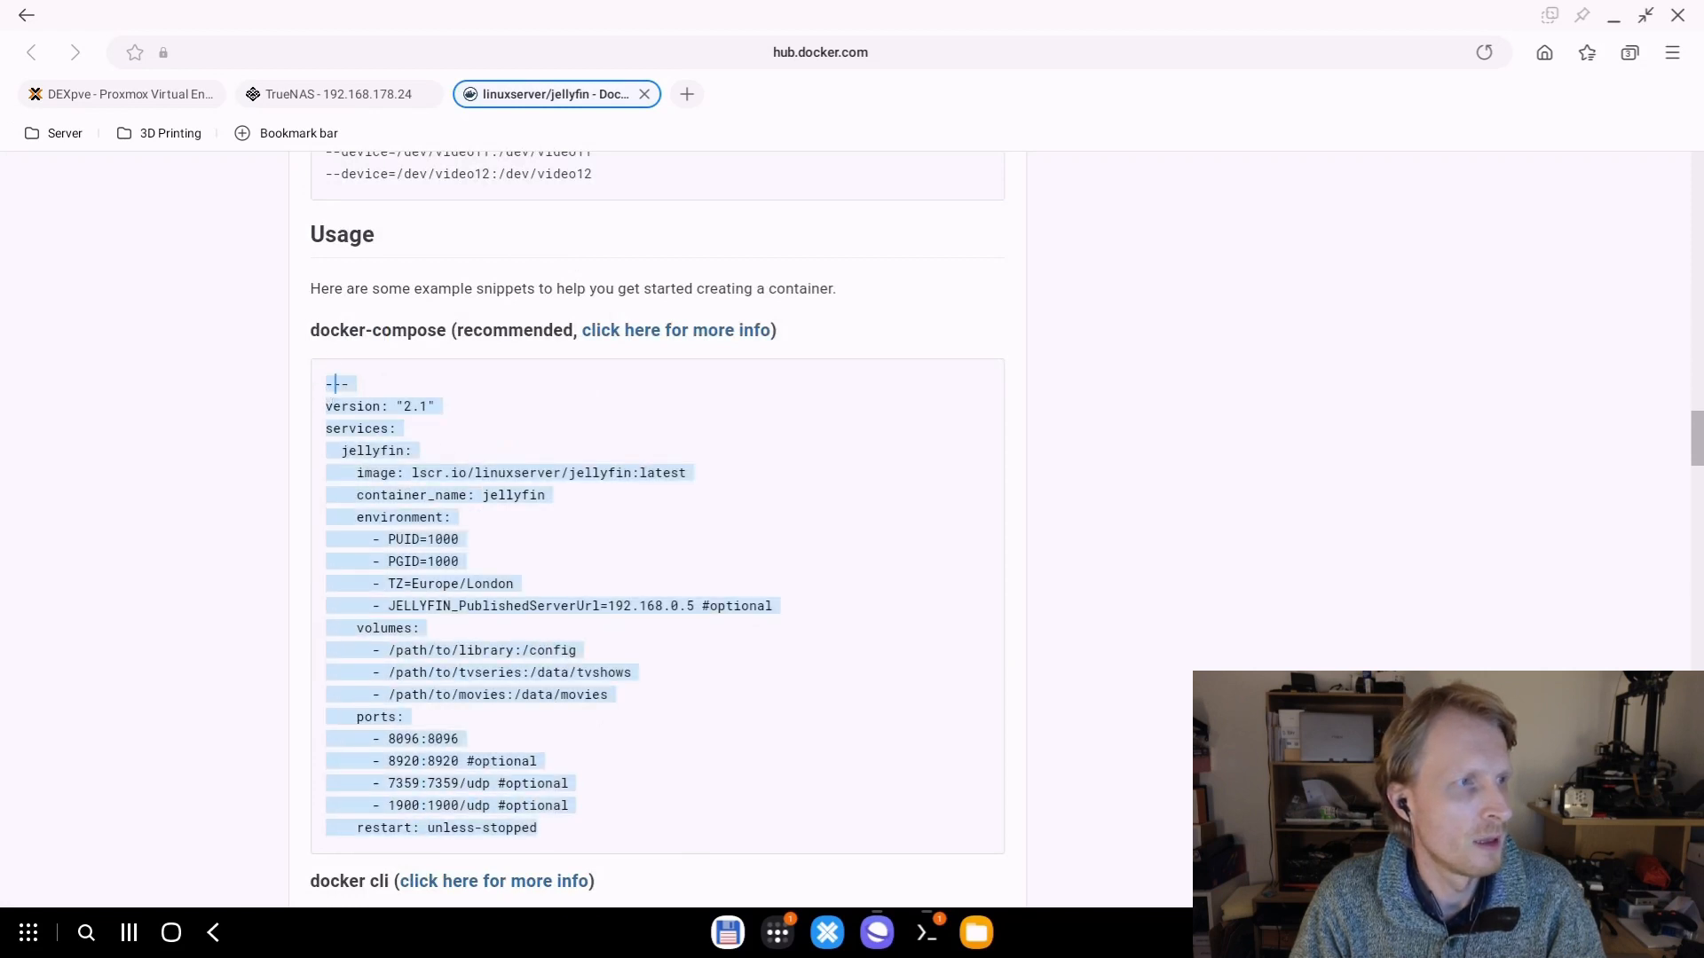
{"action": "right_click", "coordinate": [336, 383]}
{"action": "left_click", "coordinate": [387, 410]}
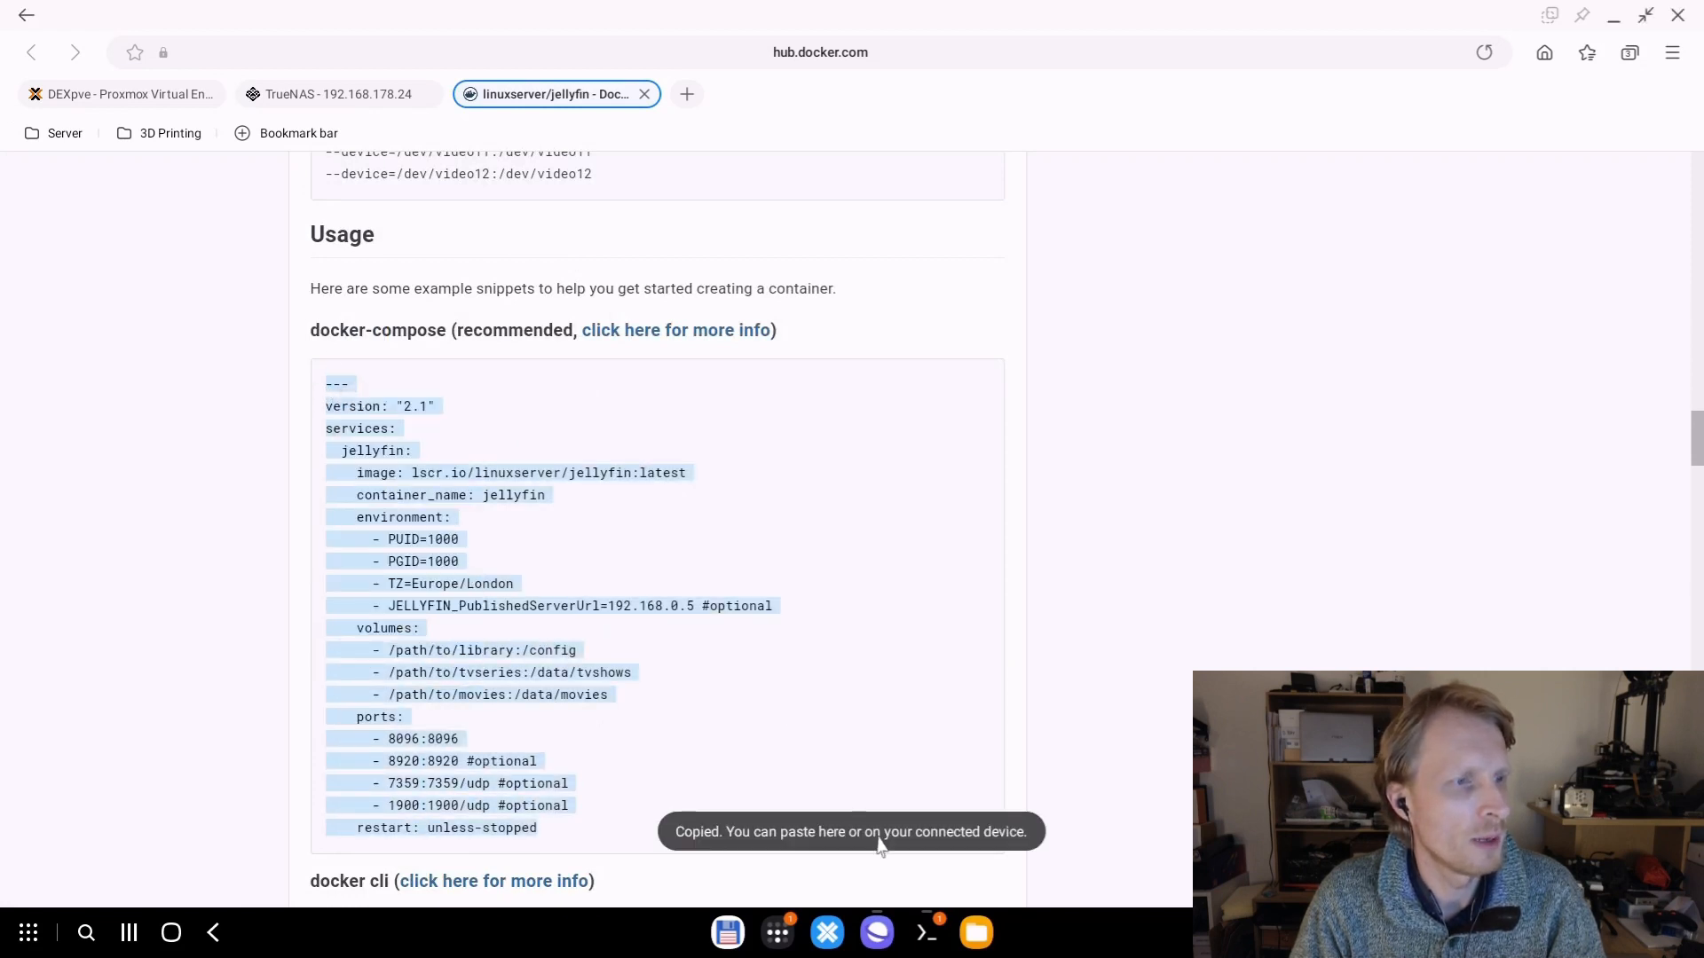
{"action": "left_click", "coordinate": [927, 932]}
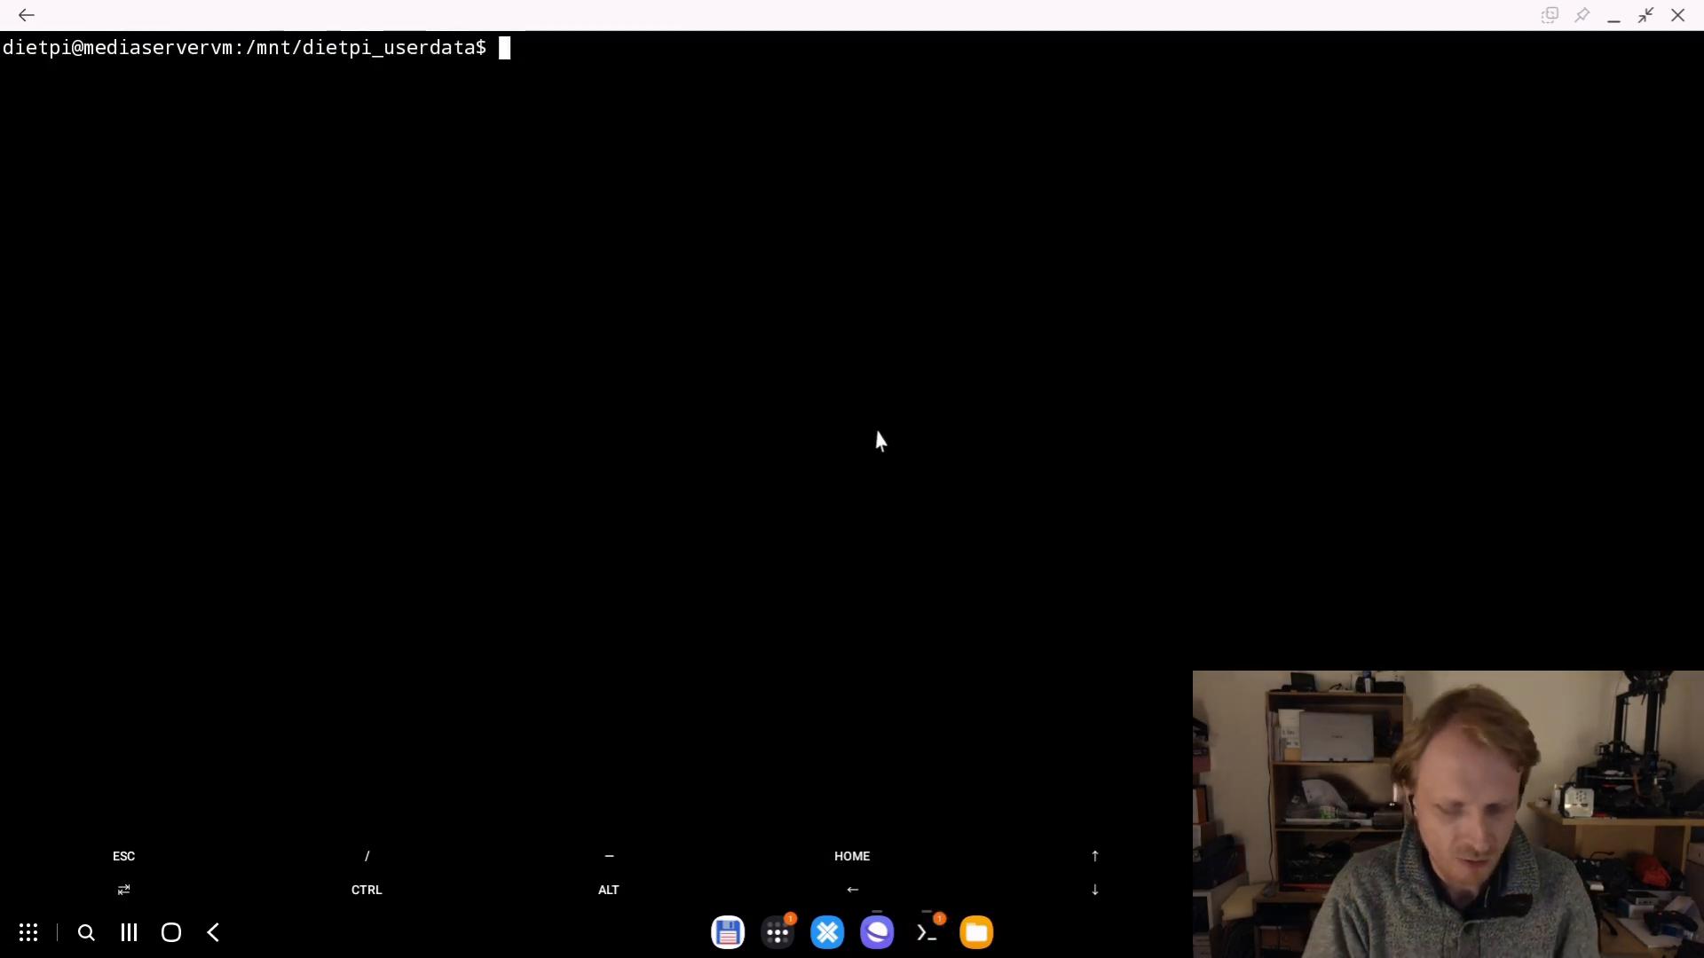
Check the working directory with pwd and list /mnt/dietpi_userdata.
{"action": "type", "text": "pwd"}
{"action": "key", "text": "Return"}
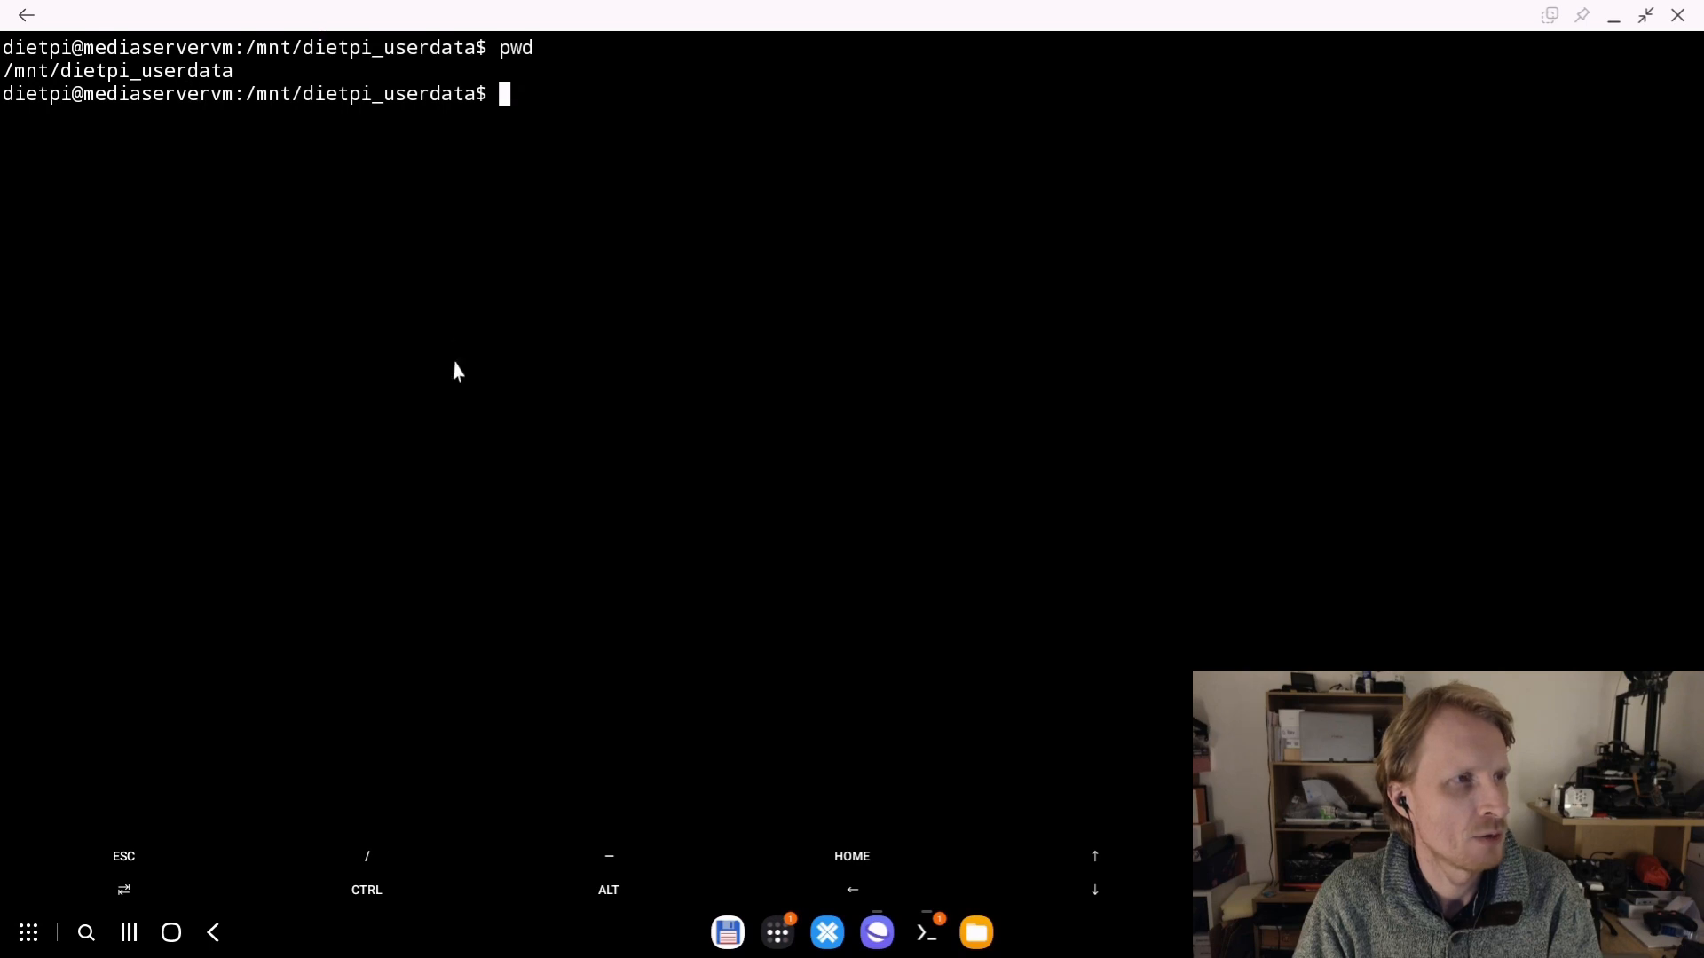
{"action": "type", "text": "ls"}
{"action": "key", "text": "Return"}
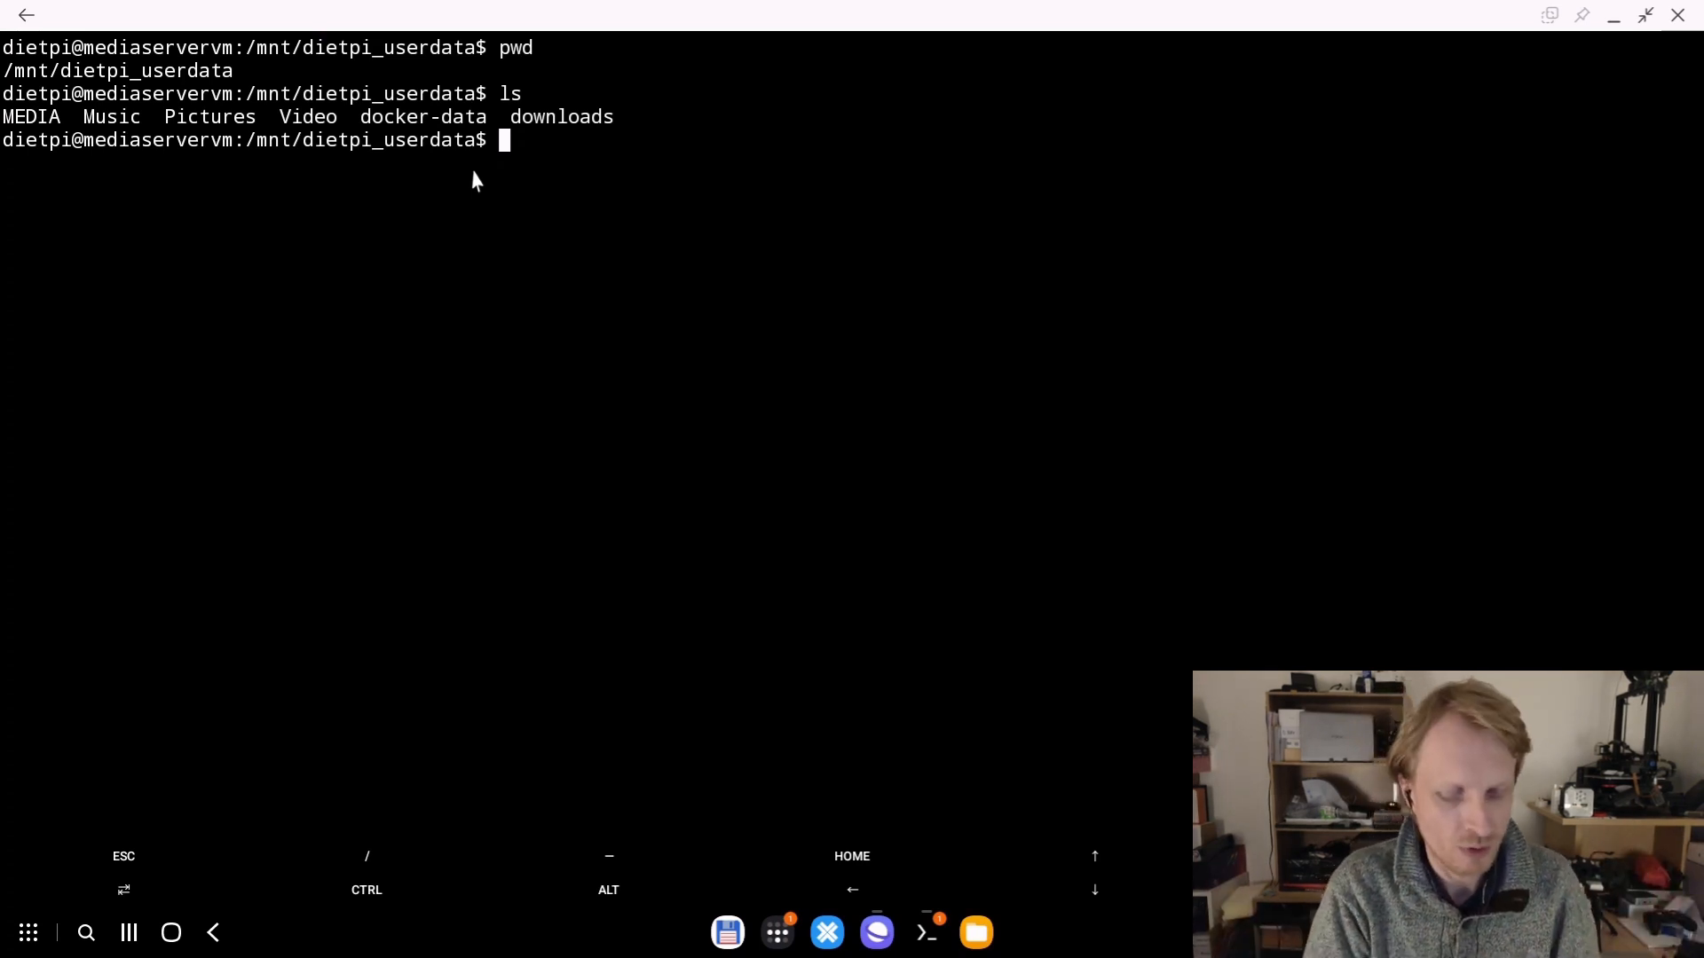
Run docker ps with sudo to confirm no containers exist, view Docker's help, then clear.
{"action": "type", "text": "docker ps"}
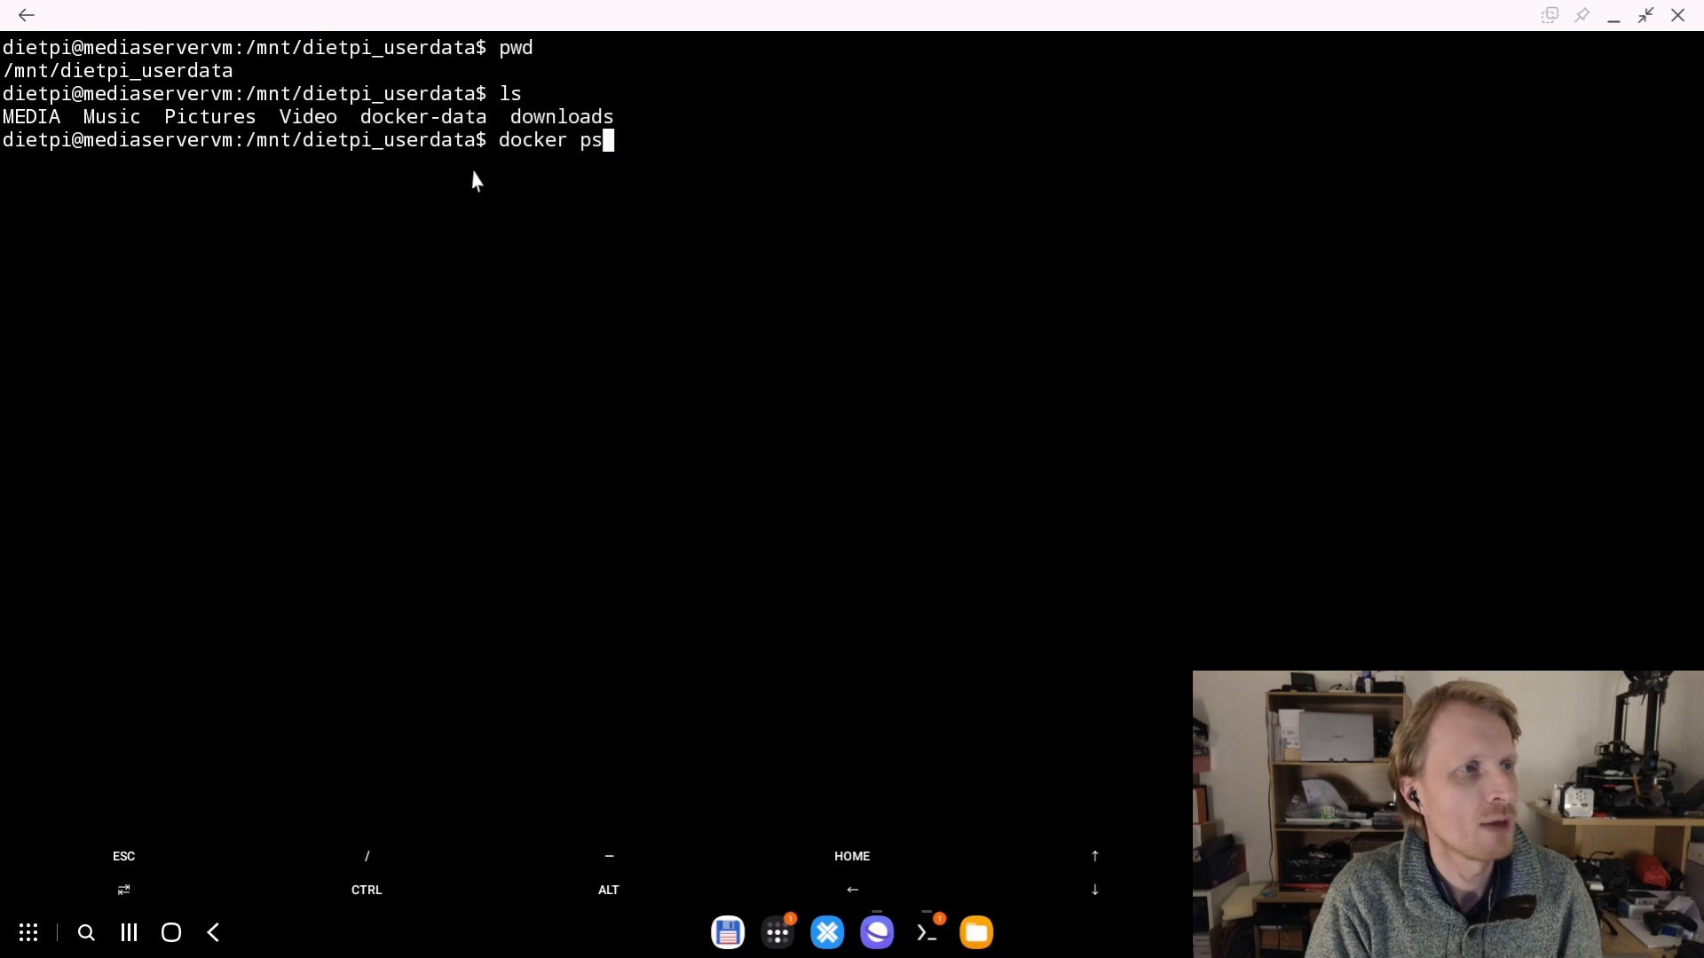
{"action": "key", "text": "Return"}
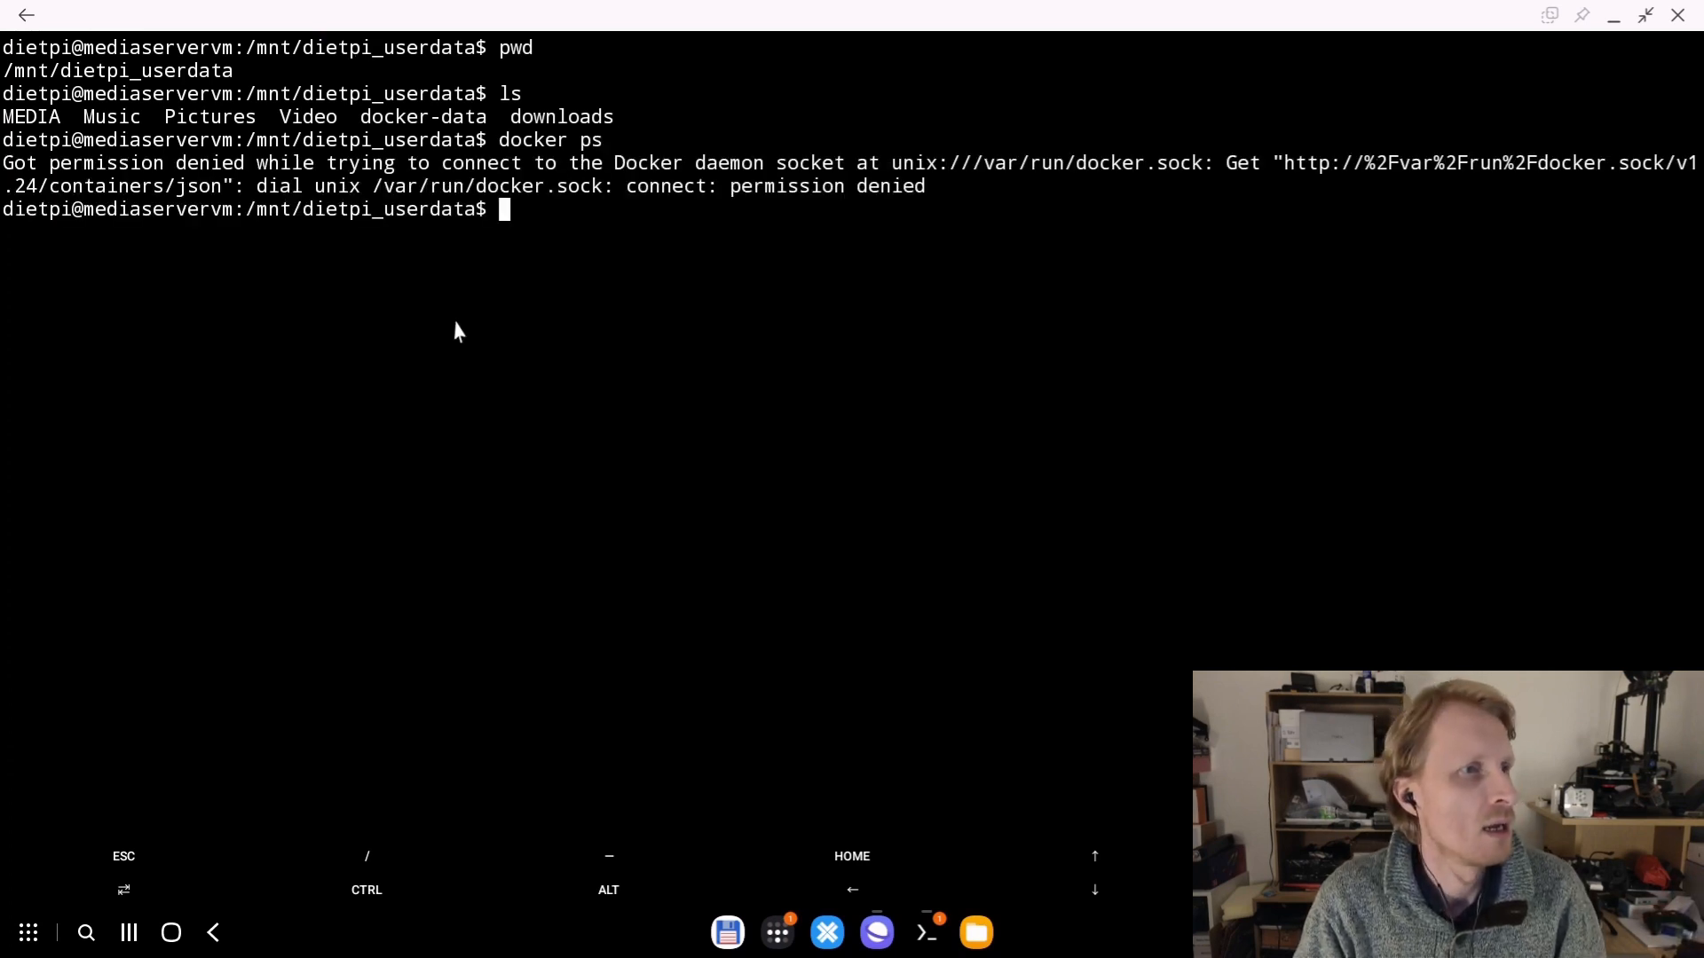
{"action": "type", "text": "sudo !!"}
{"action": "key", "text": "Return"}
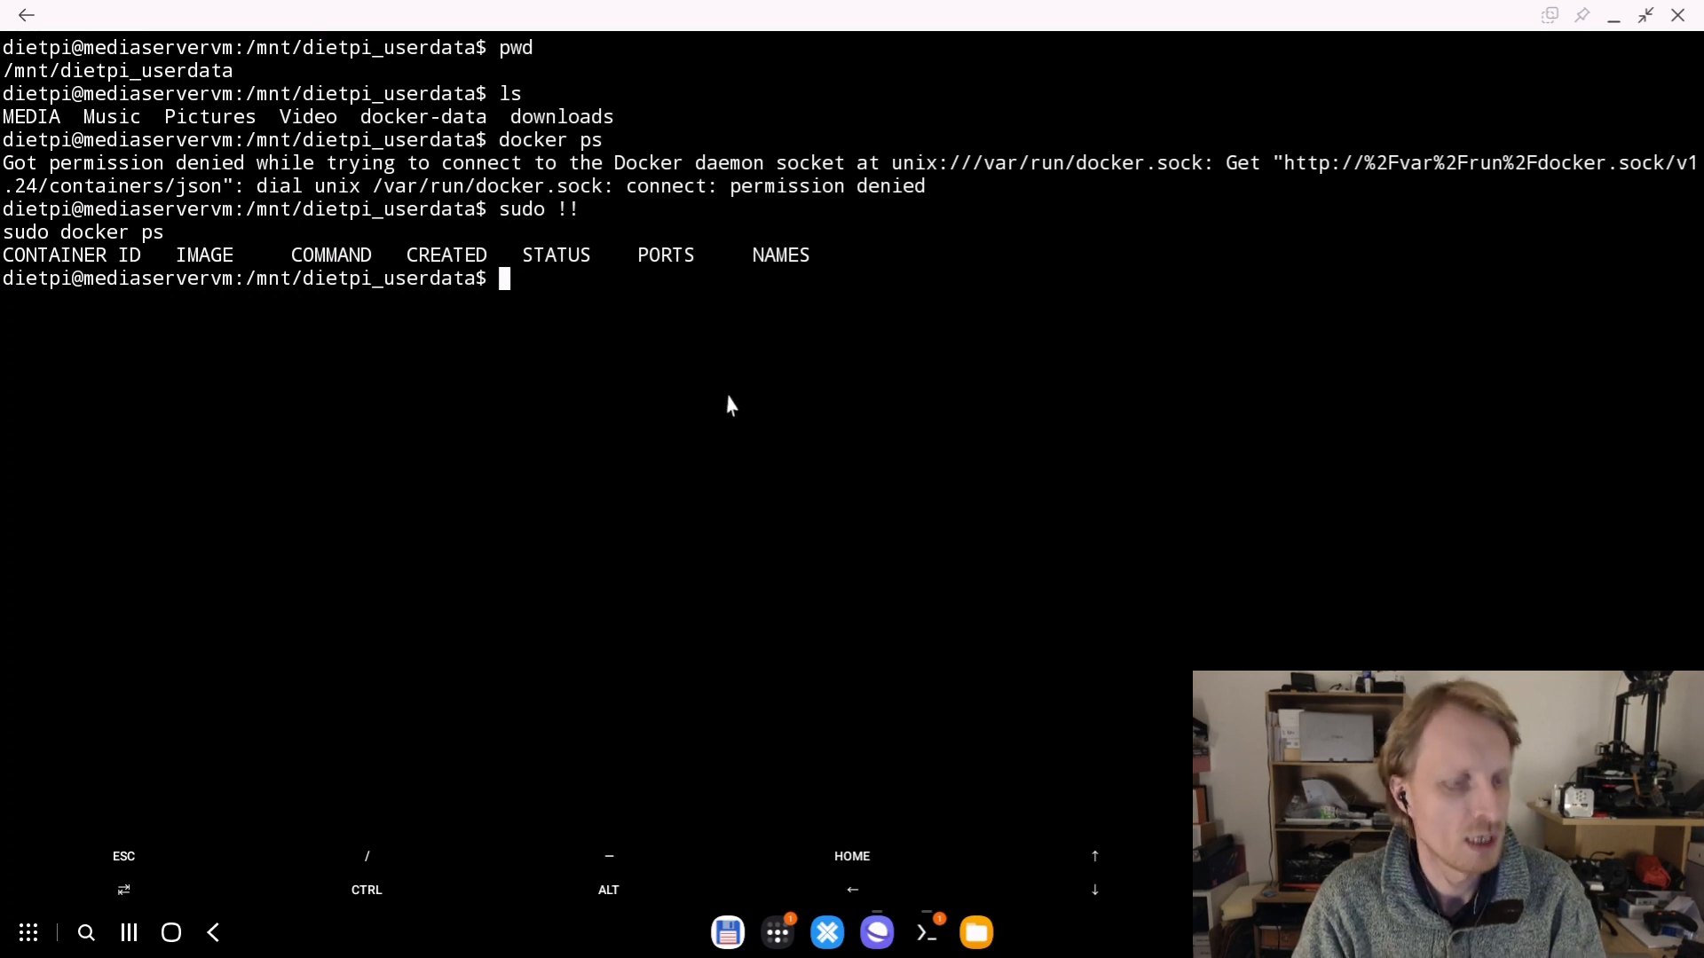
{"action": "type", "text": "sudo"}
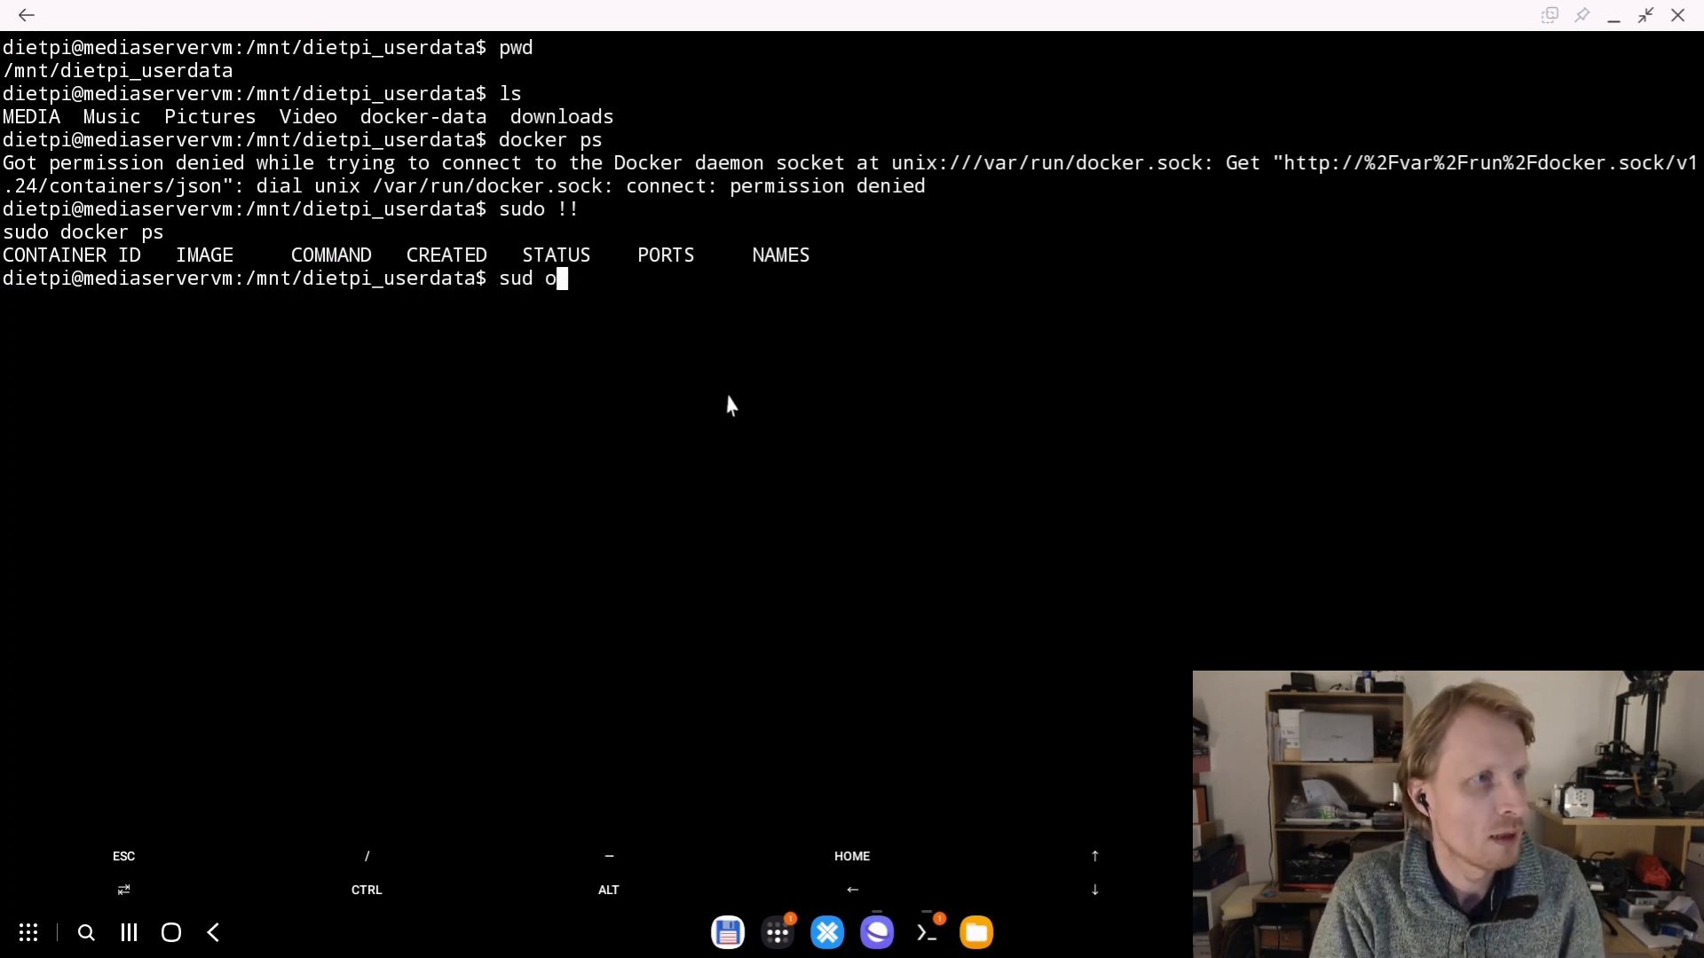
{"action": "type", "text": " docker"}
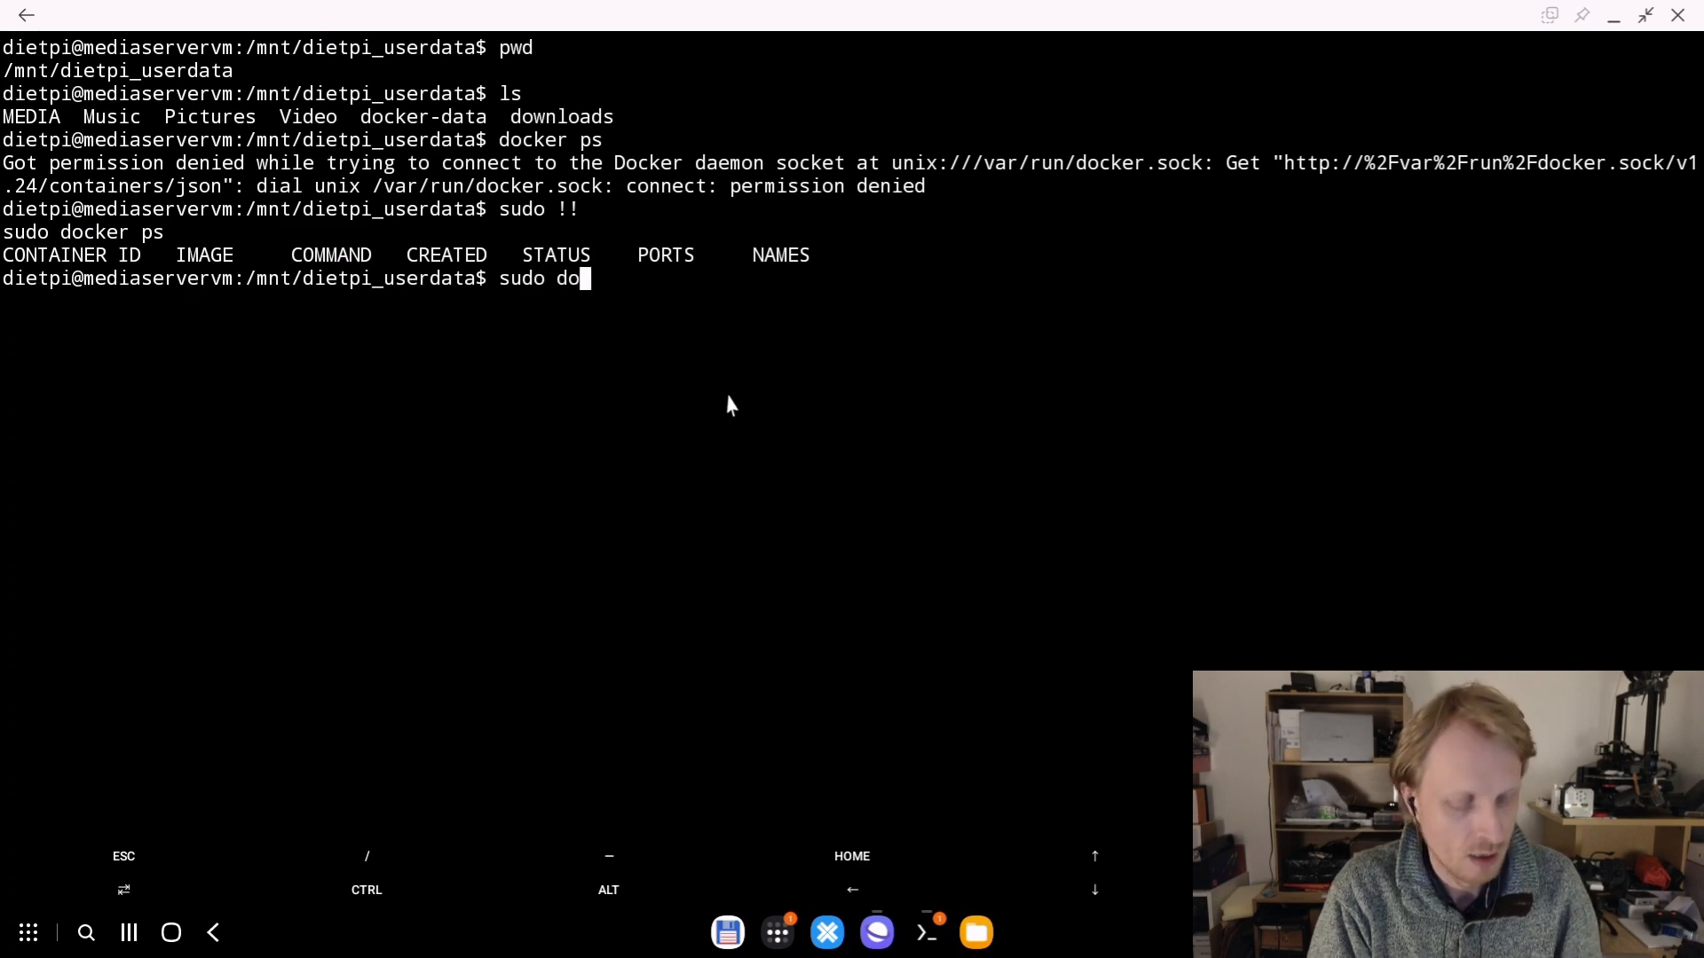
{"action": "key", "text": "Return"}
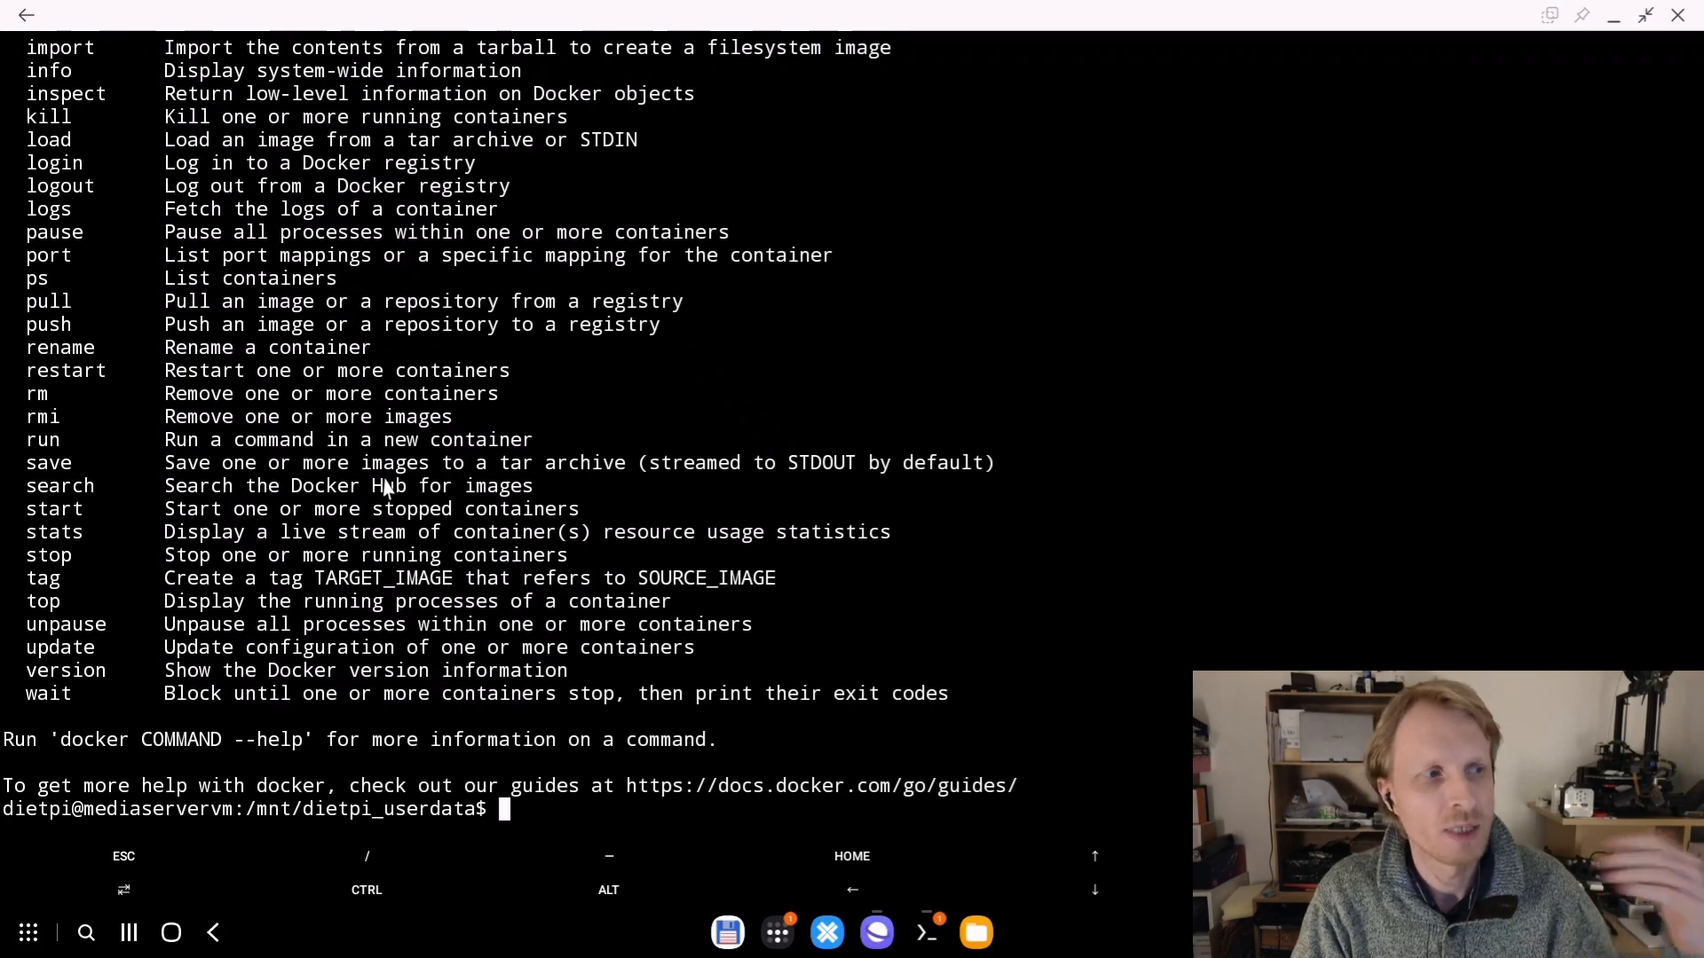
{"action": "key", "text": "ctrl+l"}
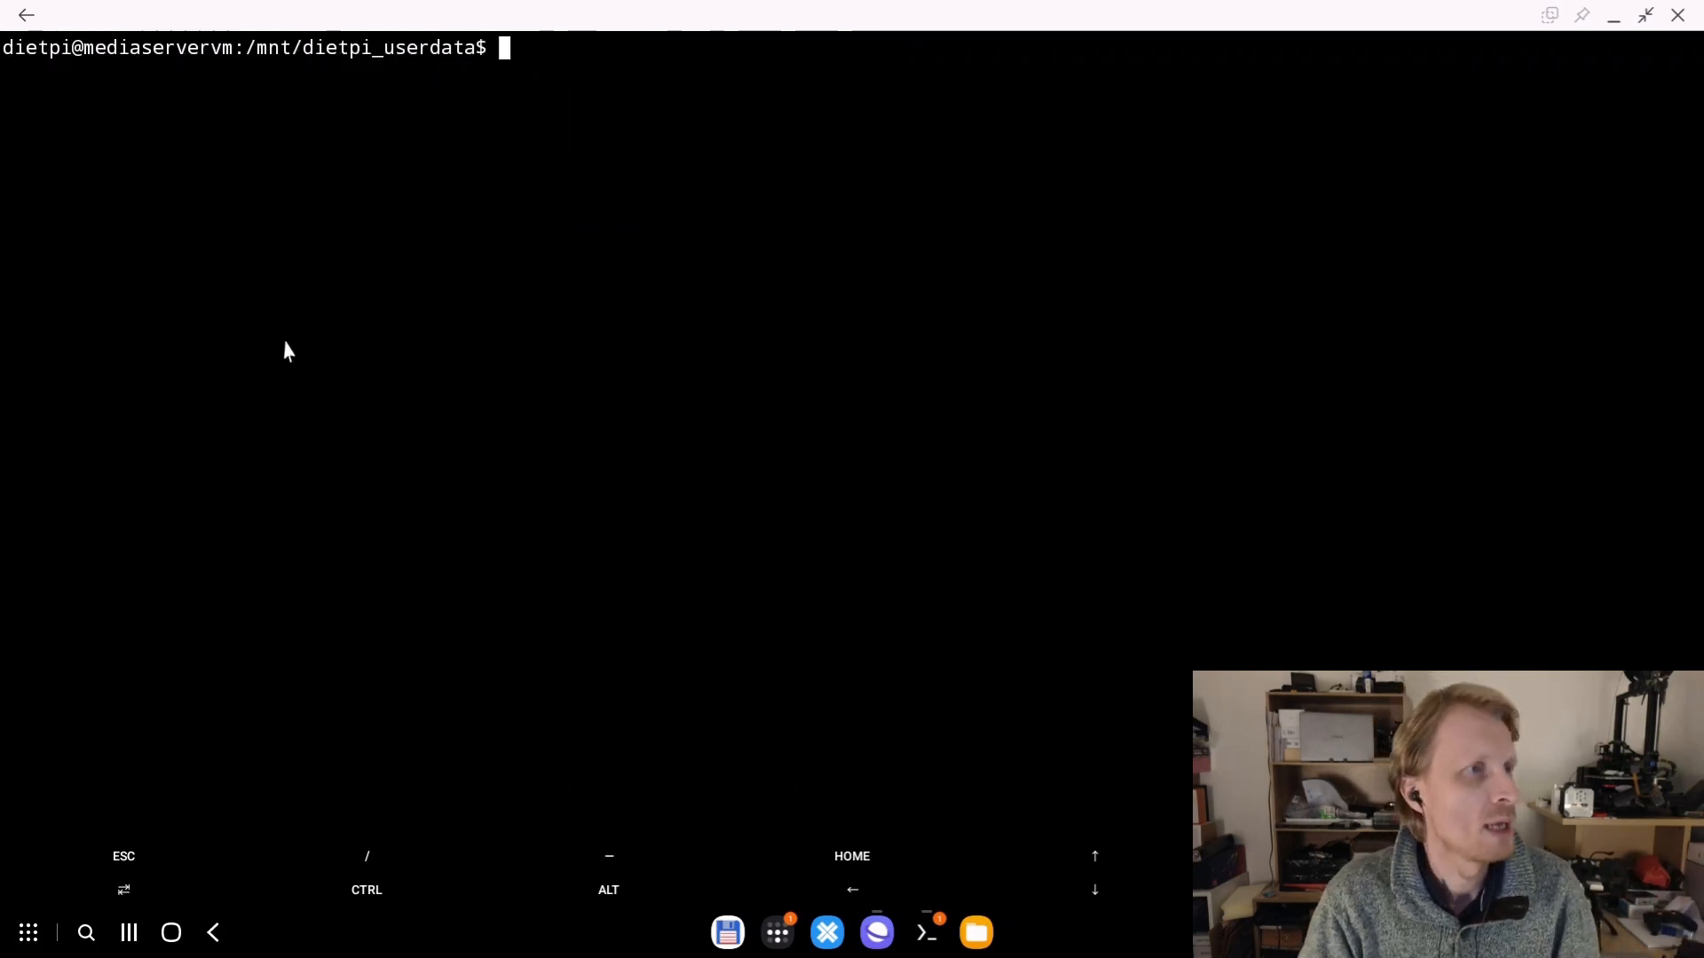
Create docker/jellyfin under /mnt/dietpi_userdata and move into the jellyfin folder.
{"action": "type", "text": "mkdir docker"}
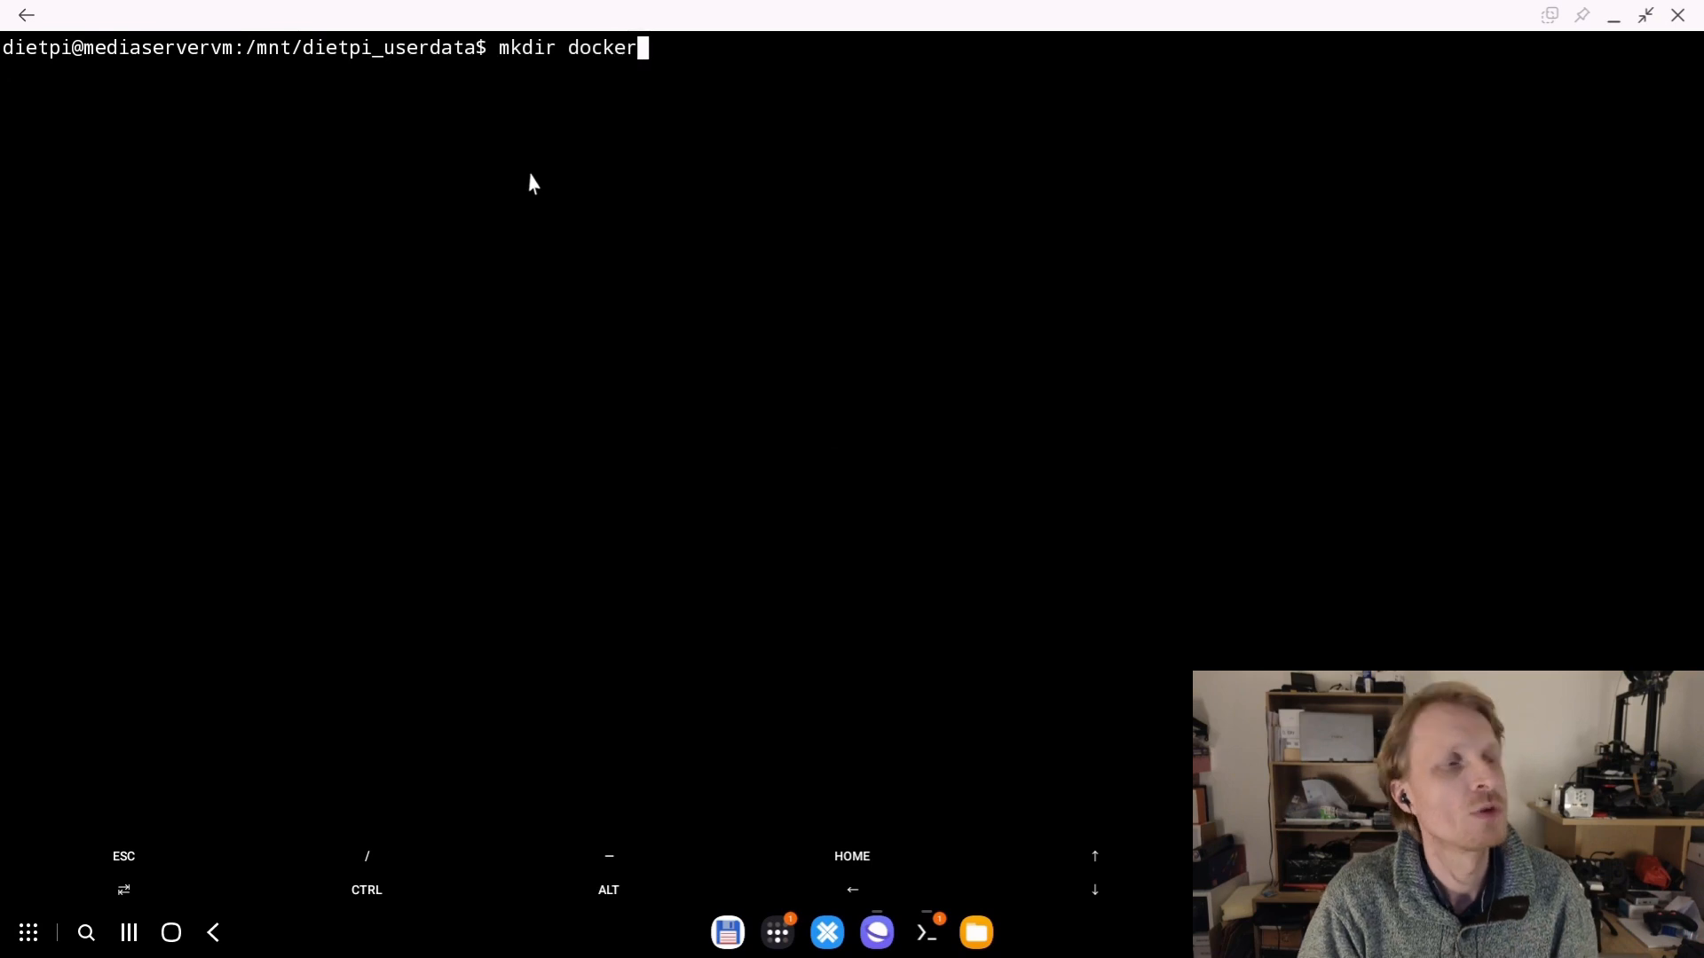
{"action": "key", "text": "Return"}
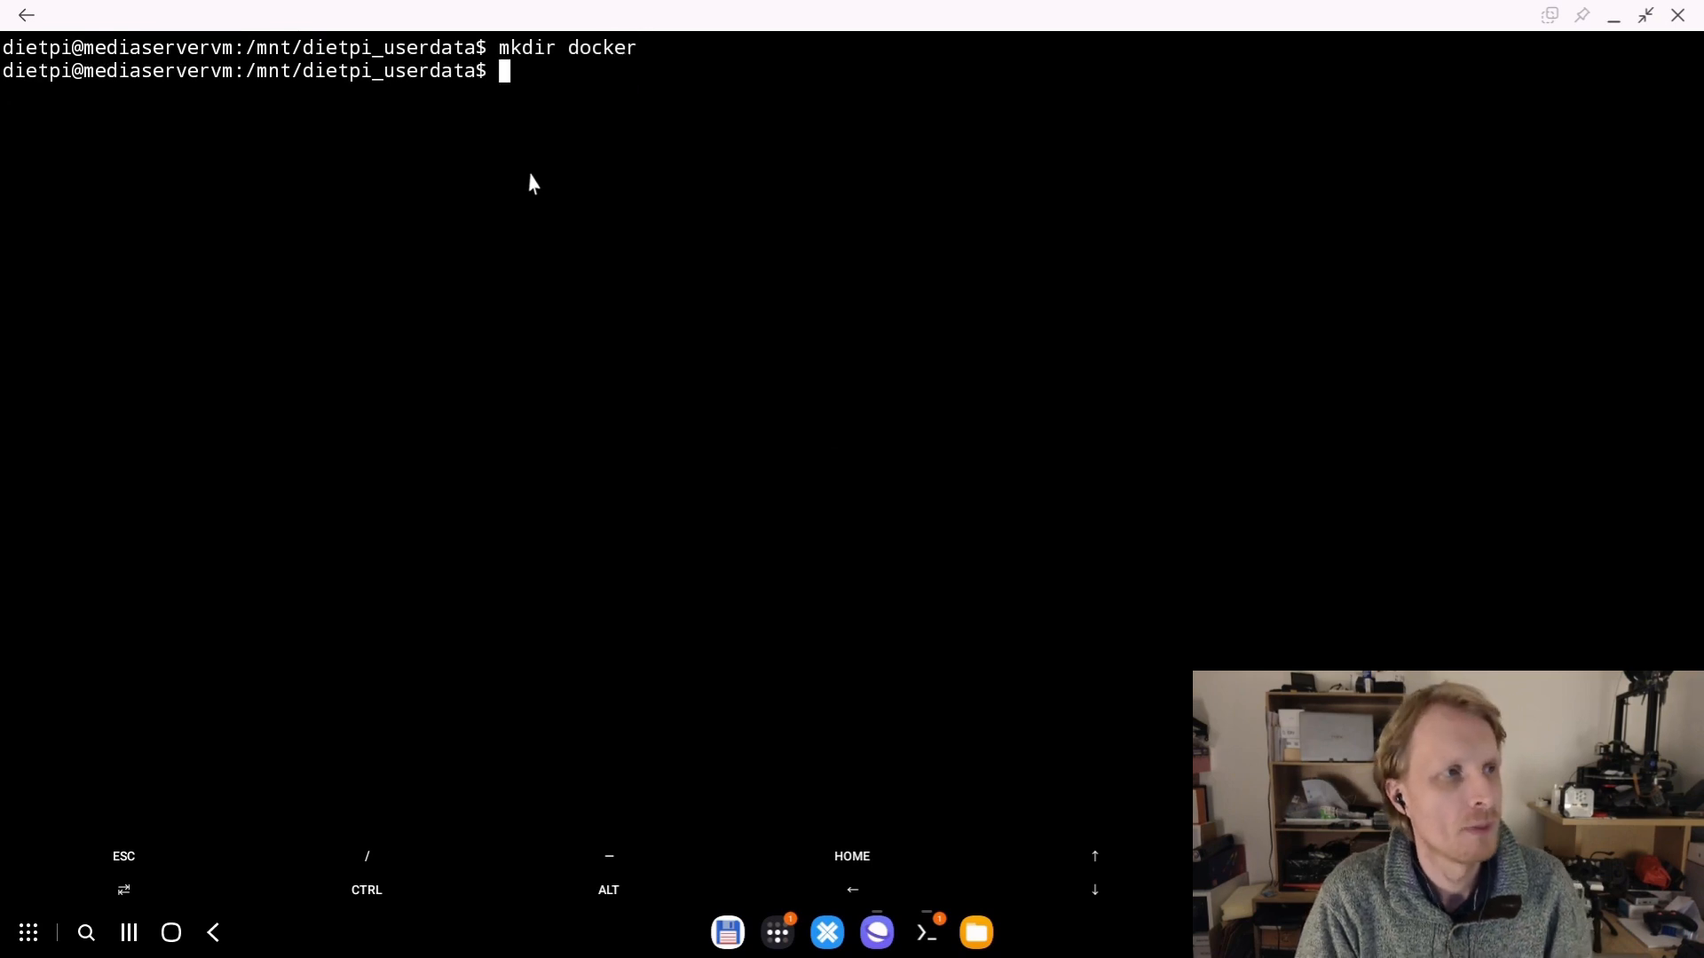
{"action": "type", "text": "cd docker"}
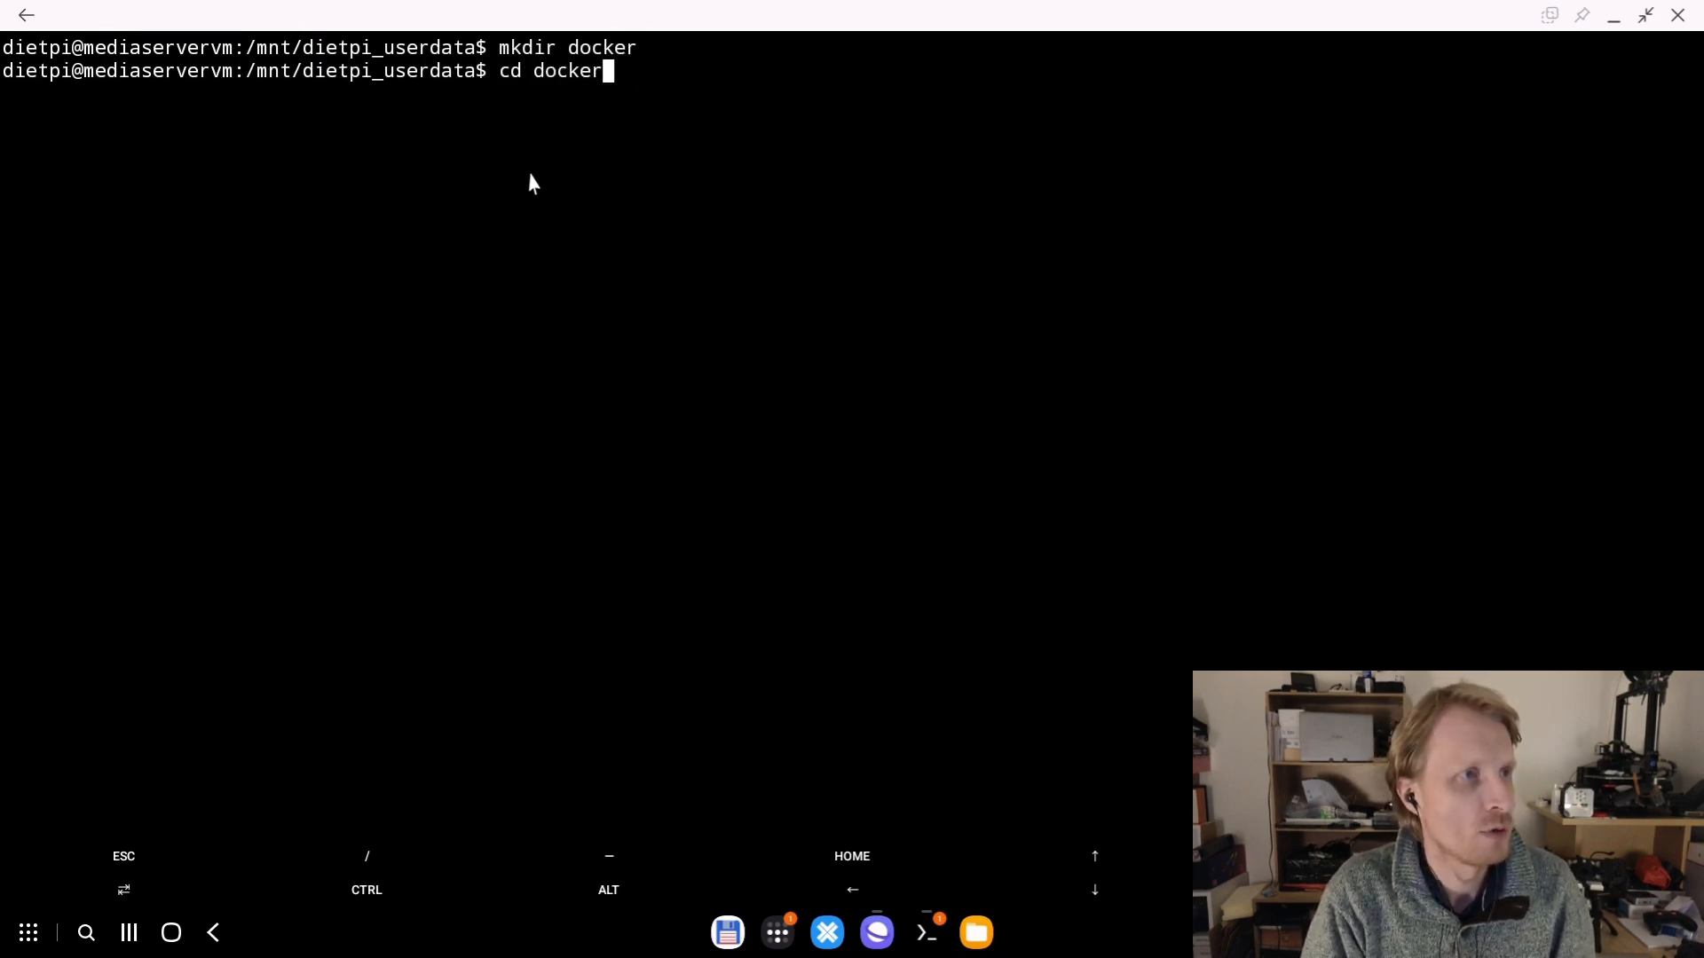
{"action": "key", "text": "Return"}
{"action": "type", "text": "ls"}
{"action": "key", "text": "Return"}
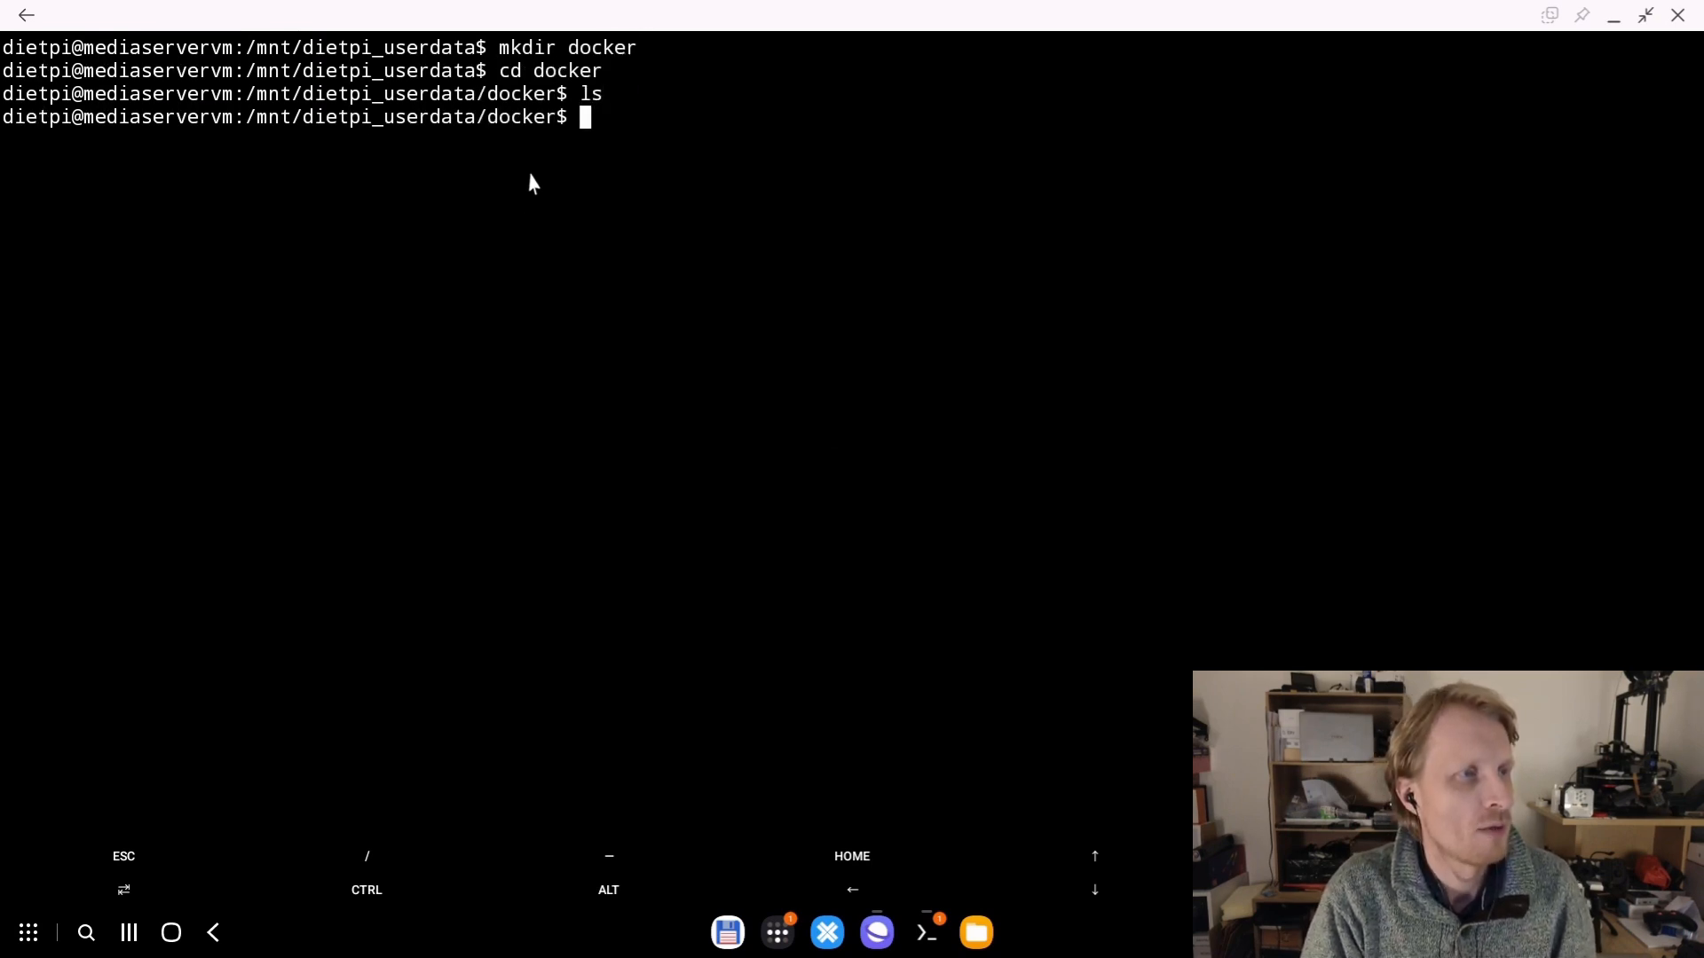
{"action": "type", "text": "mkdir jellyfin"}
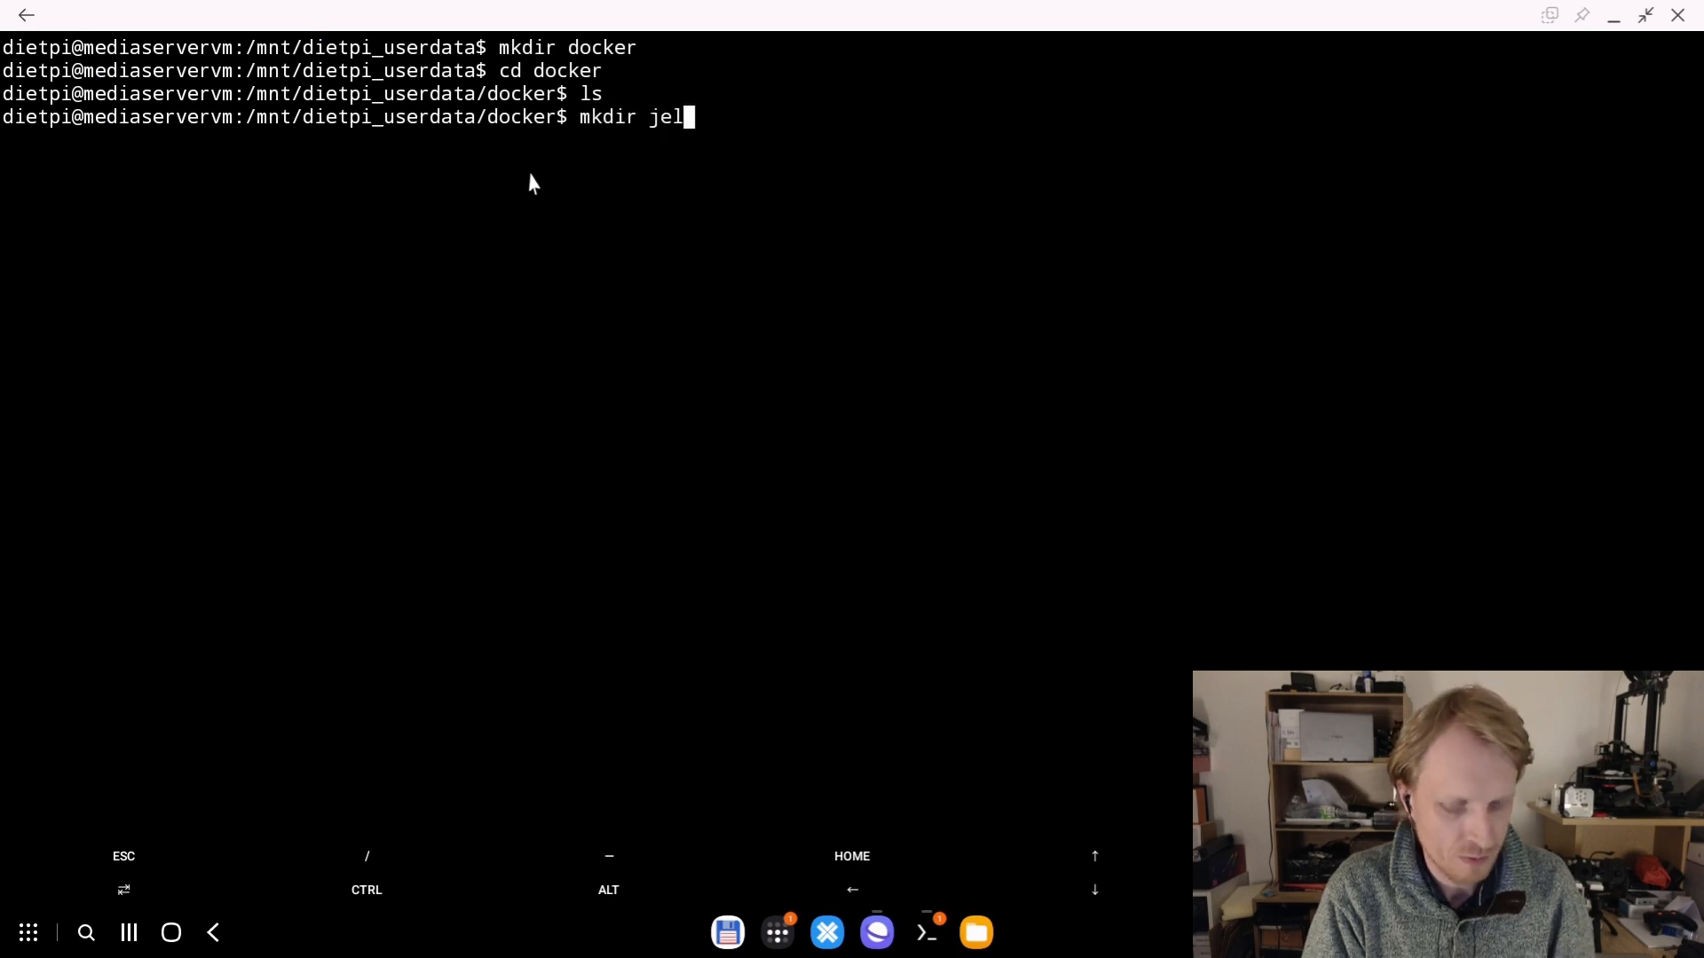
{"action": "key", "text": "Return"}
{"action": "type", "text": "cd "}
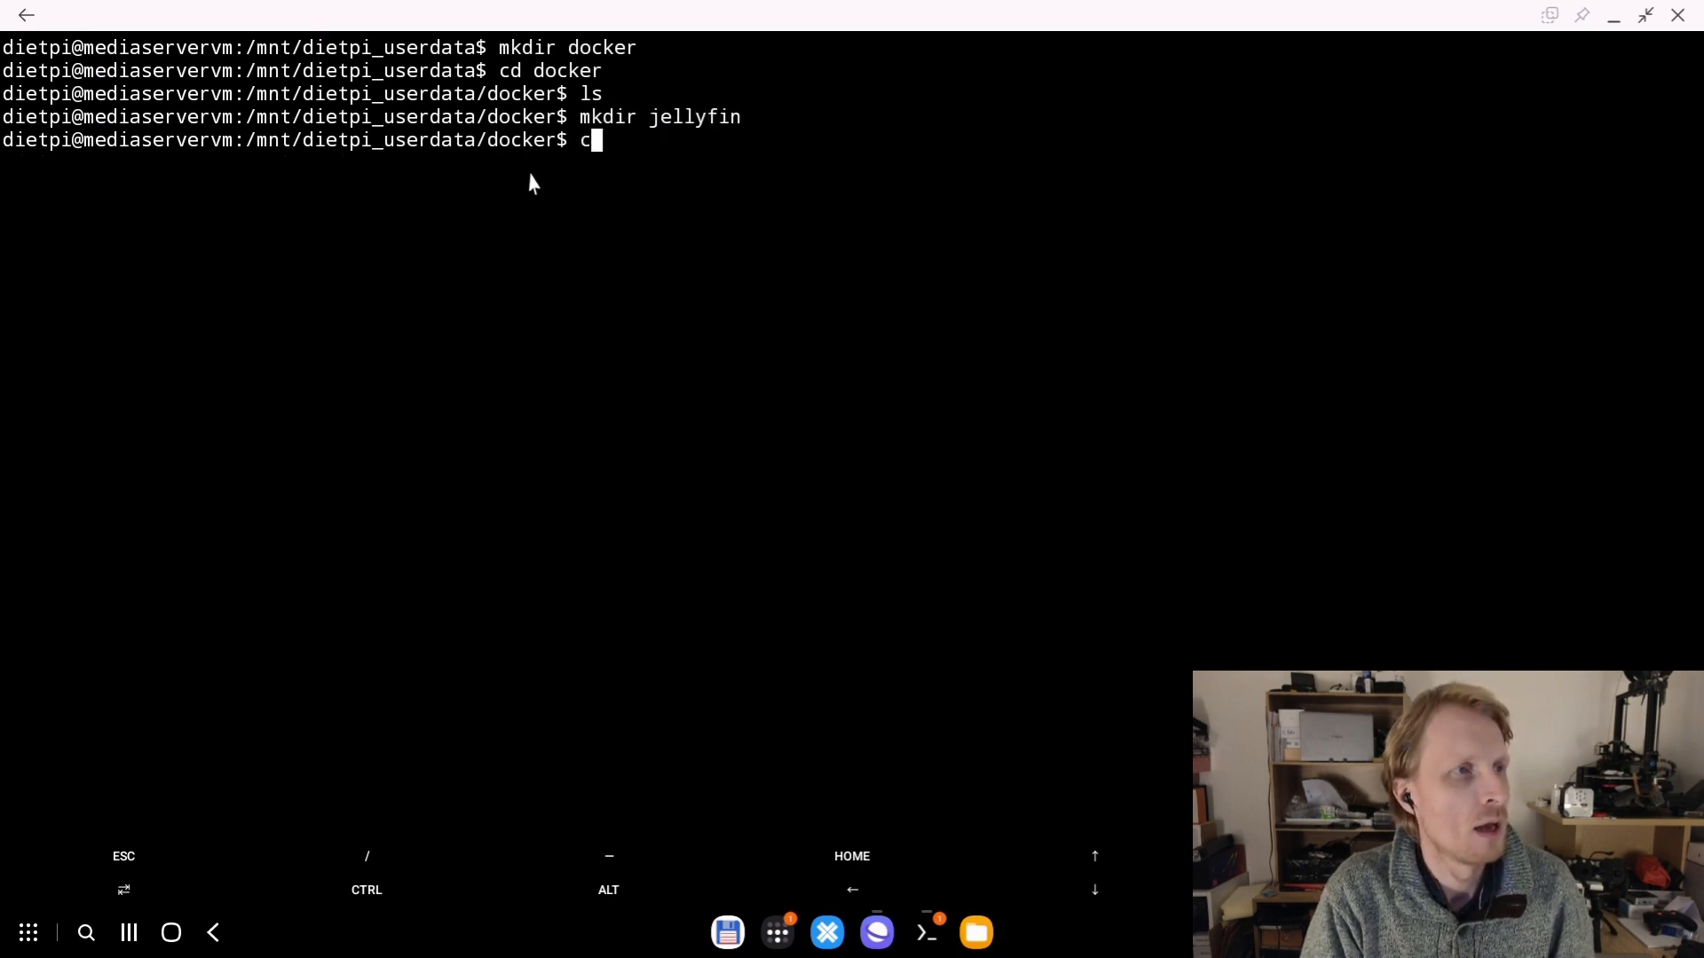
{"action": "type", "text": "j"}
{"action": "key", "text": "Tab"}
{"action": "key", "text": "Return"}
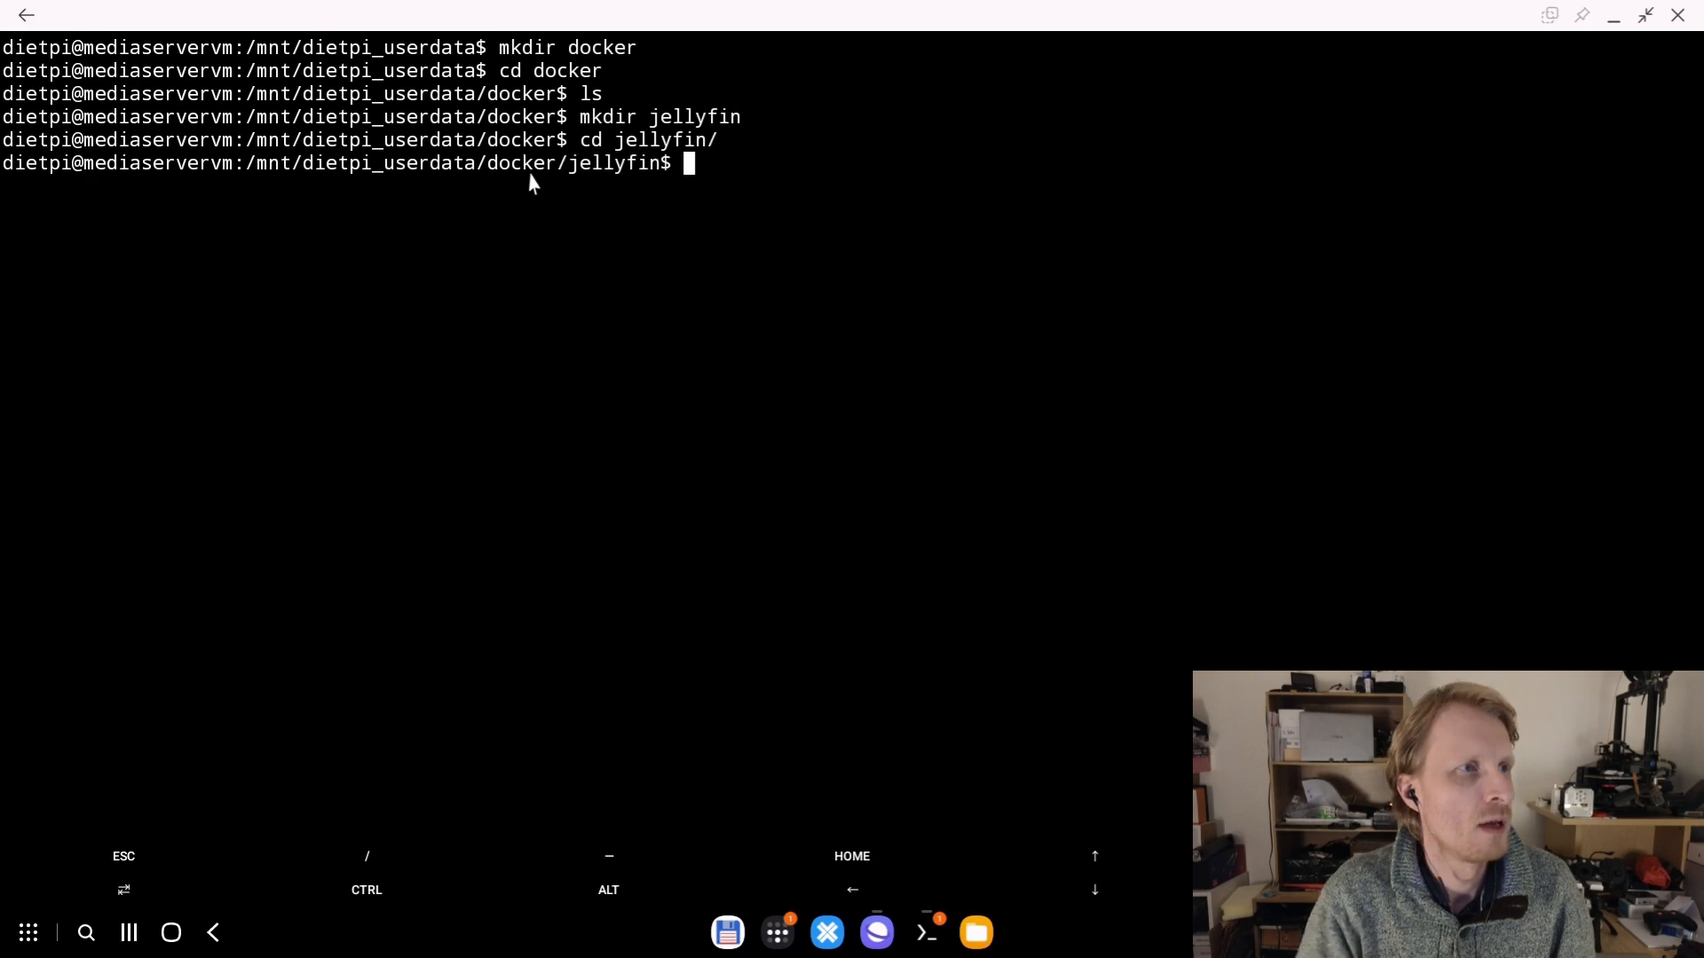
Glance back at the Docker Hub jellyfin page, then return to the terminal.
{"action": "left_click", "coordinate": [877, 932]}
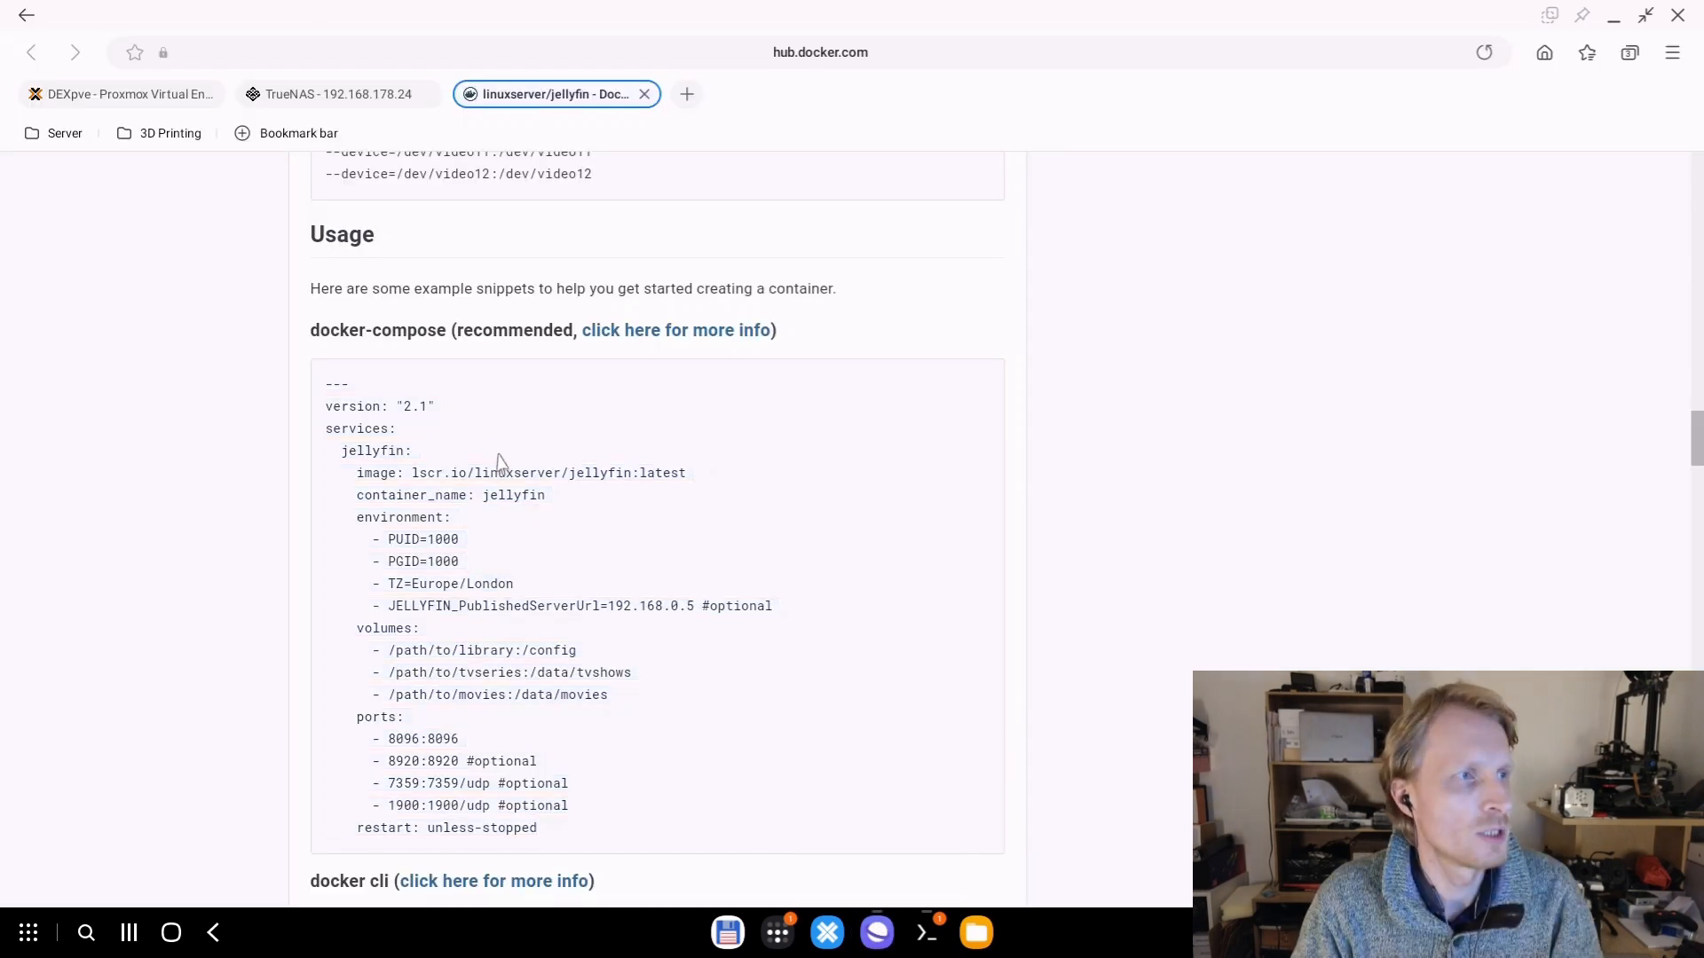
{"action": "scroll", "coordinate": [571, 435], "scroll_direction": "up", "scroll_amount": 20}
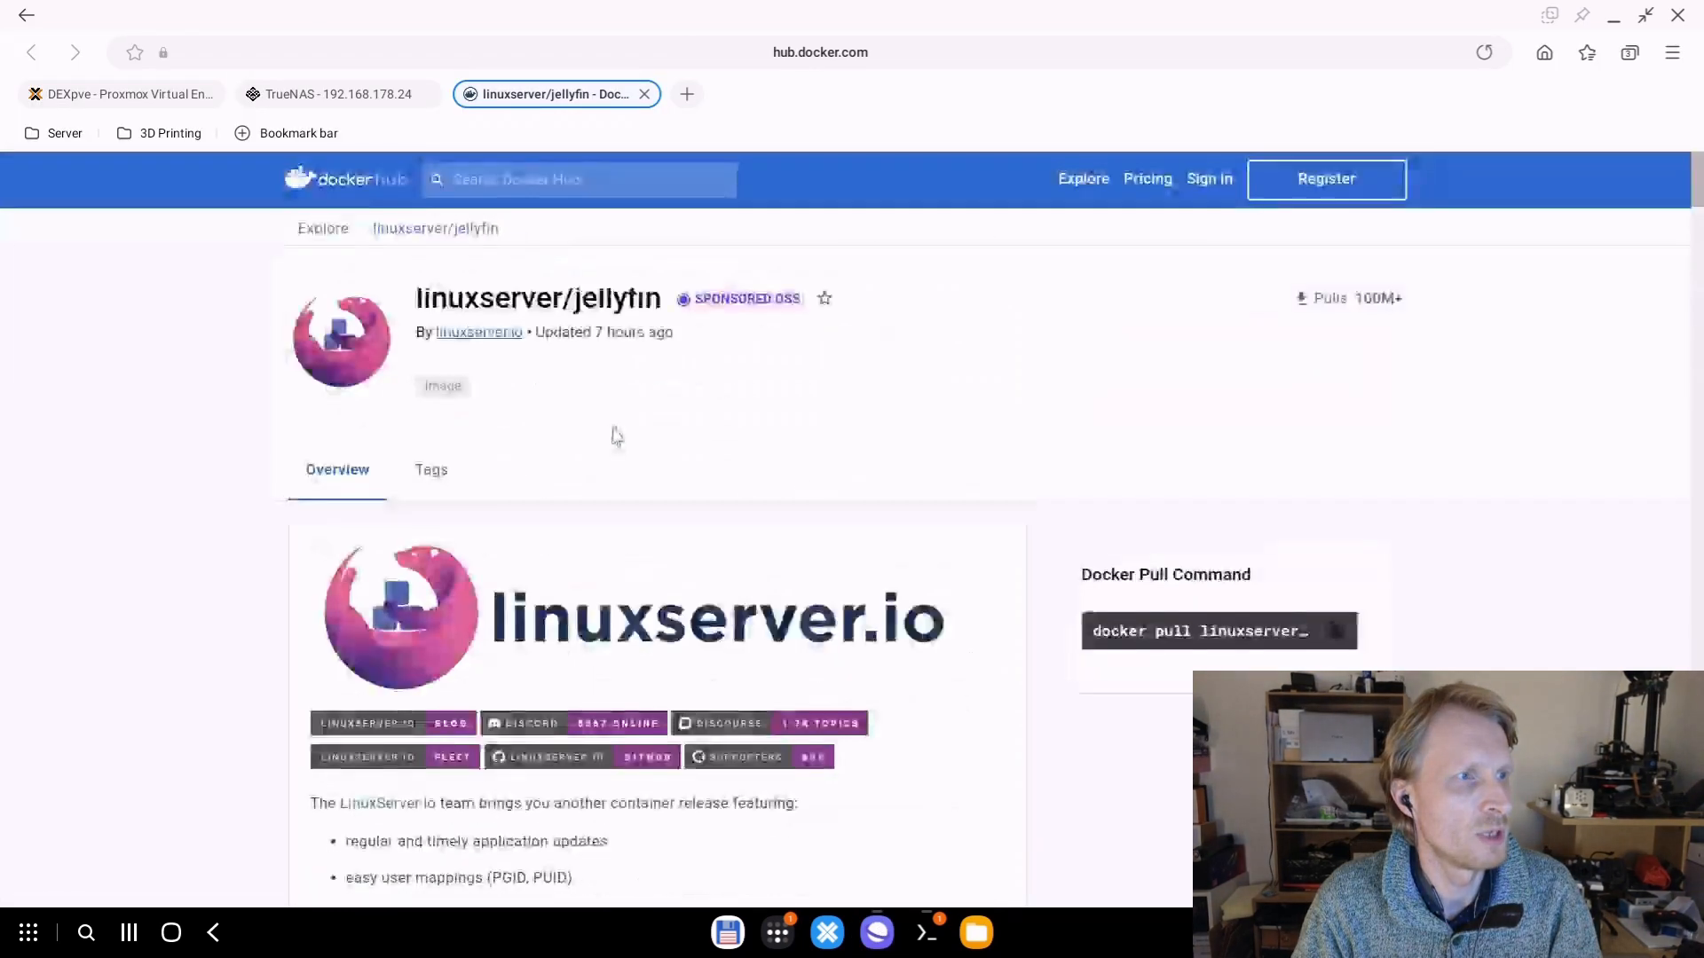
{"action": "scroll", "coordinate": [606, 311], "scroll_direction": "down", "scroll_amount": 7}
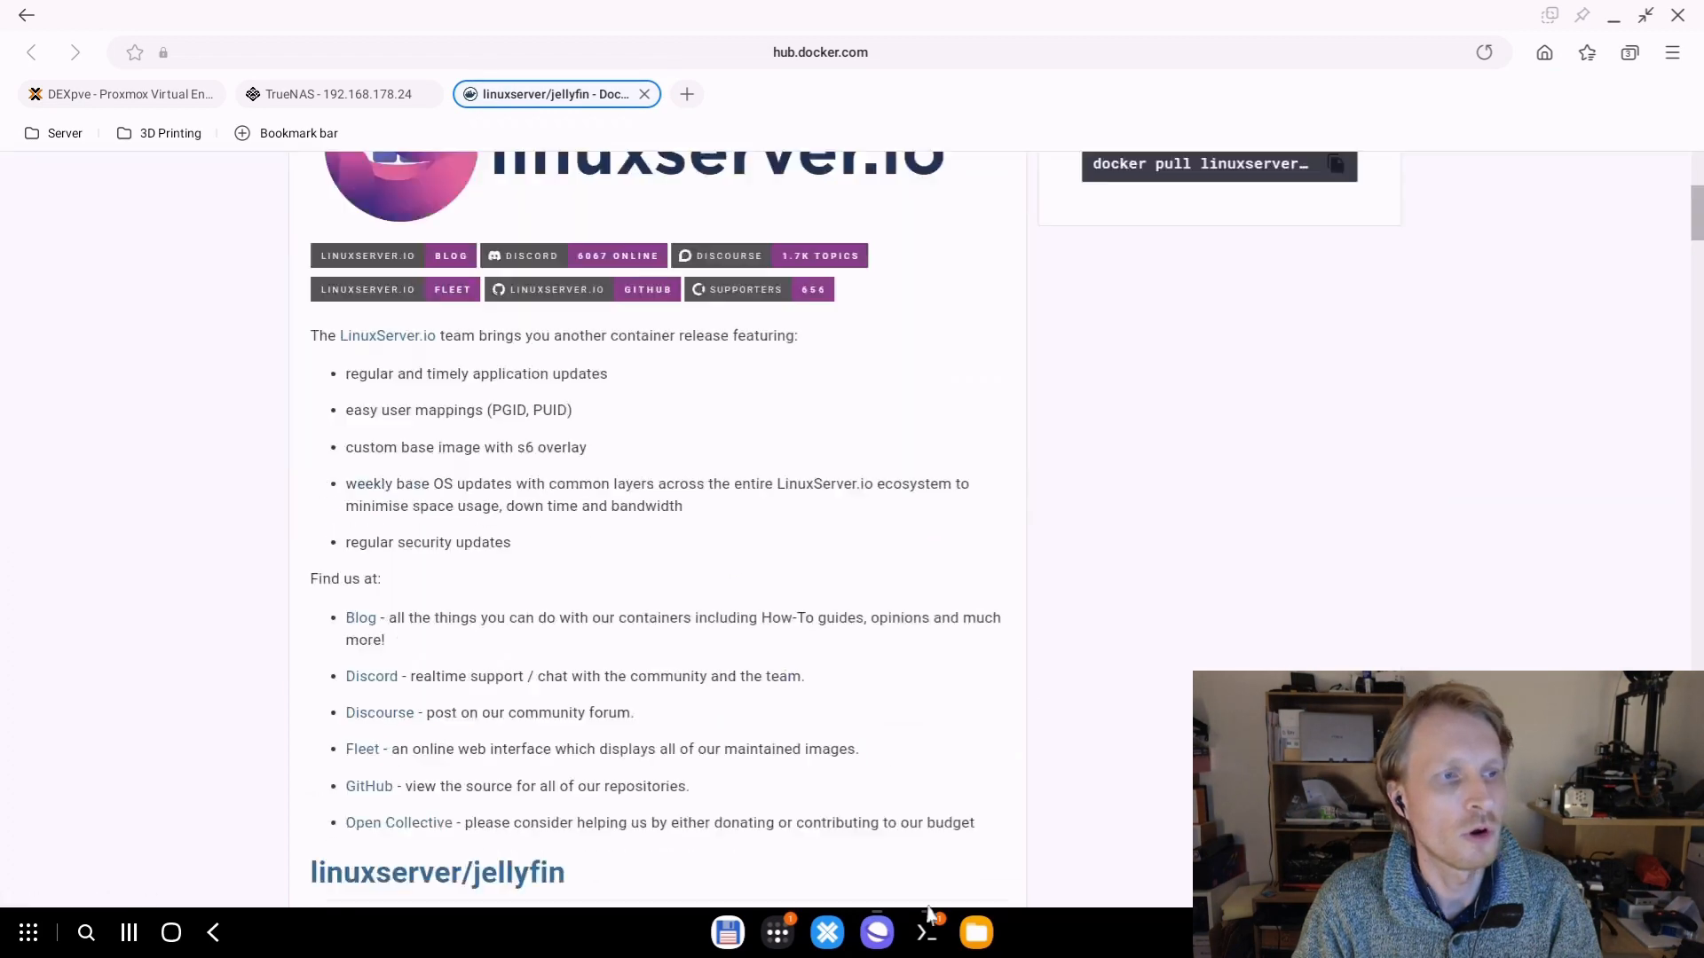
{"action": "left_click", "coordinate": [927, 932]}
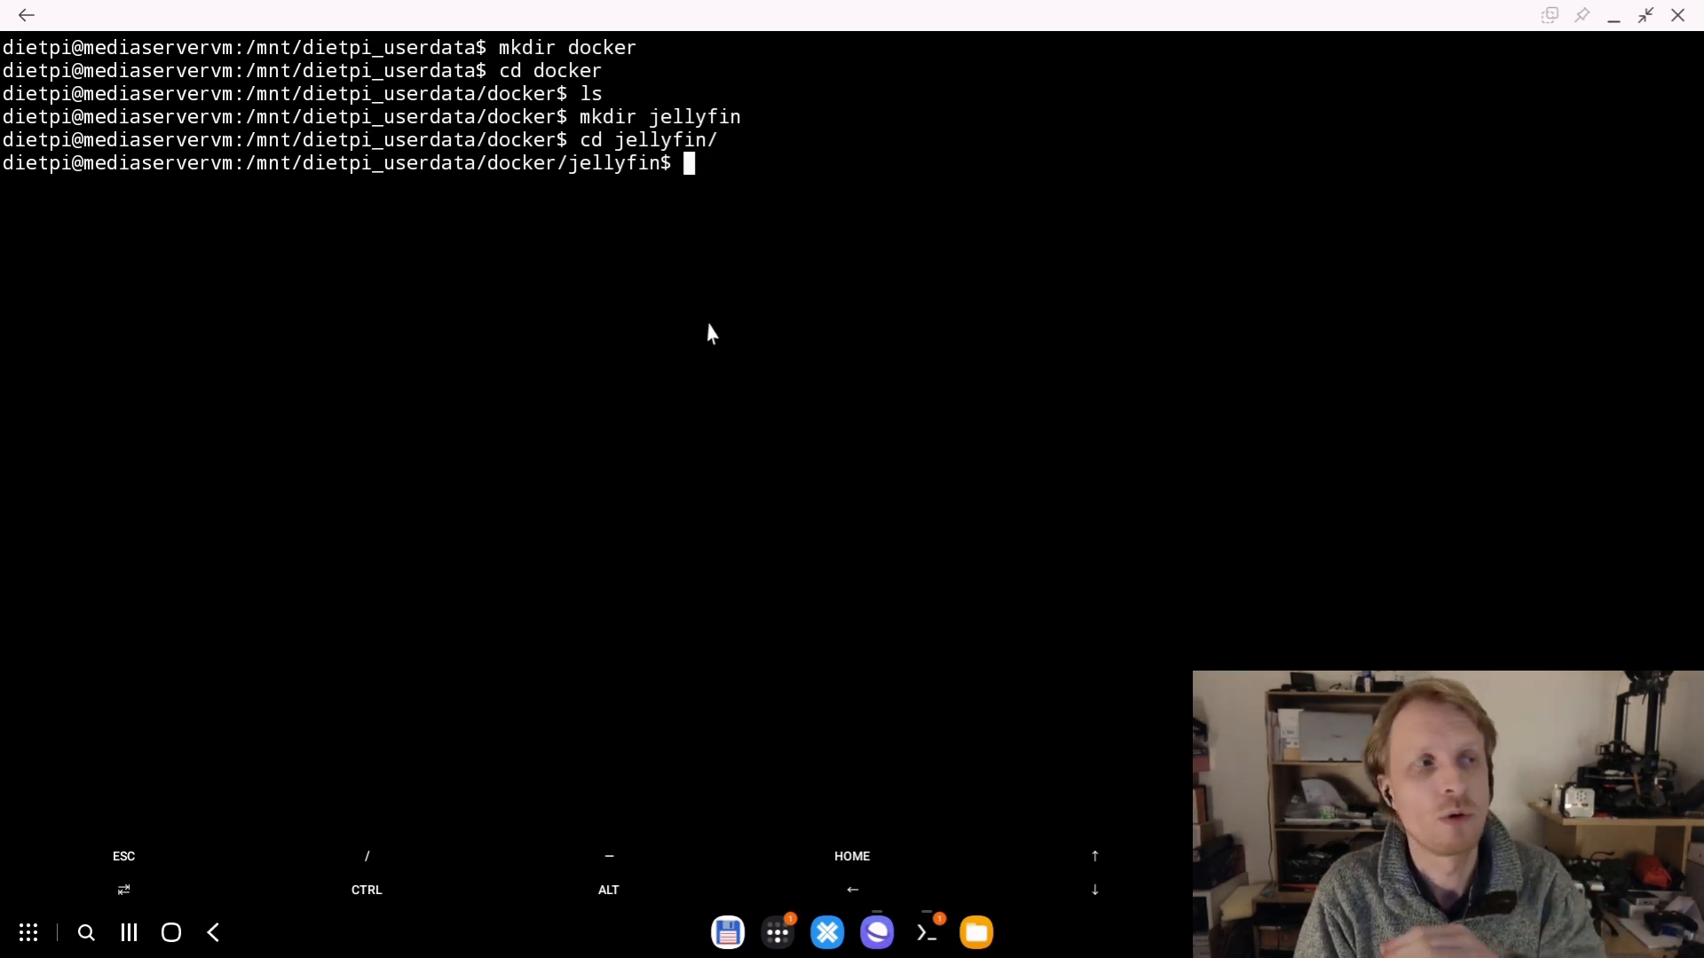
Create docker-compose.yml in nano and paste the linuxserver Jellyfin compose template into it.
{"action": "type", "text": "nano "}
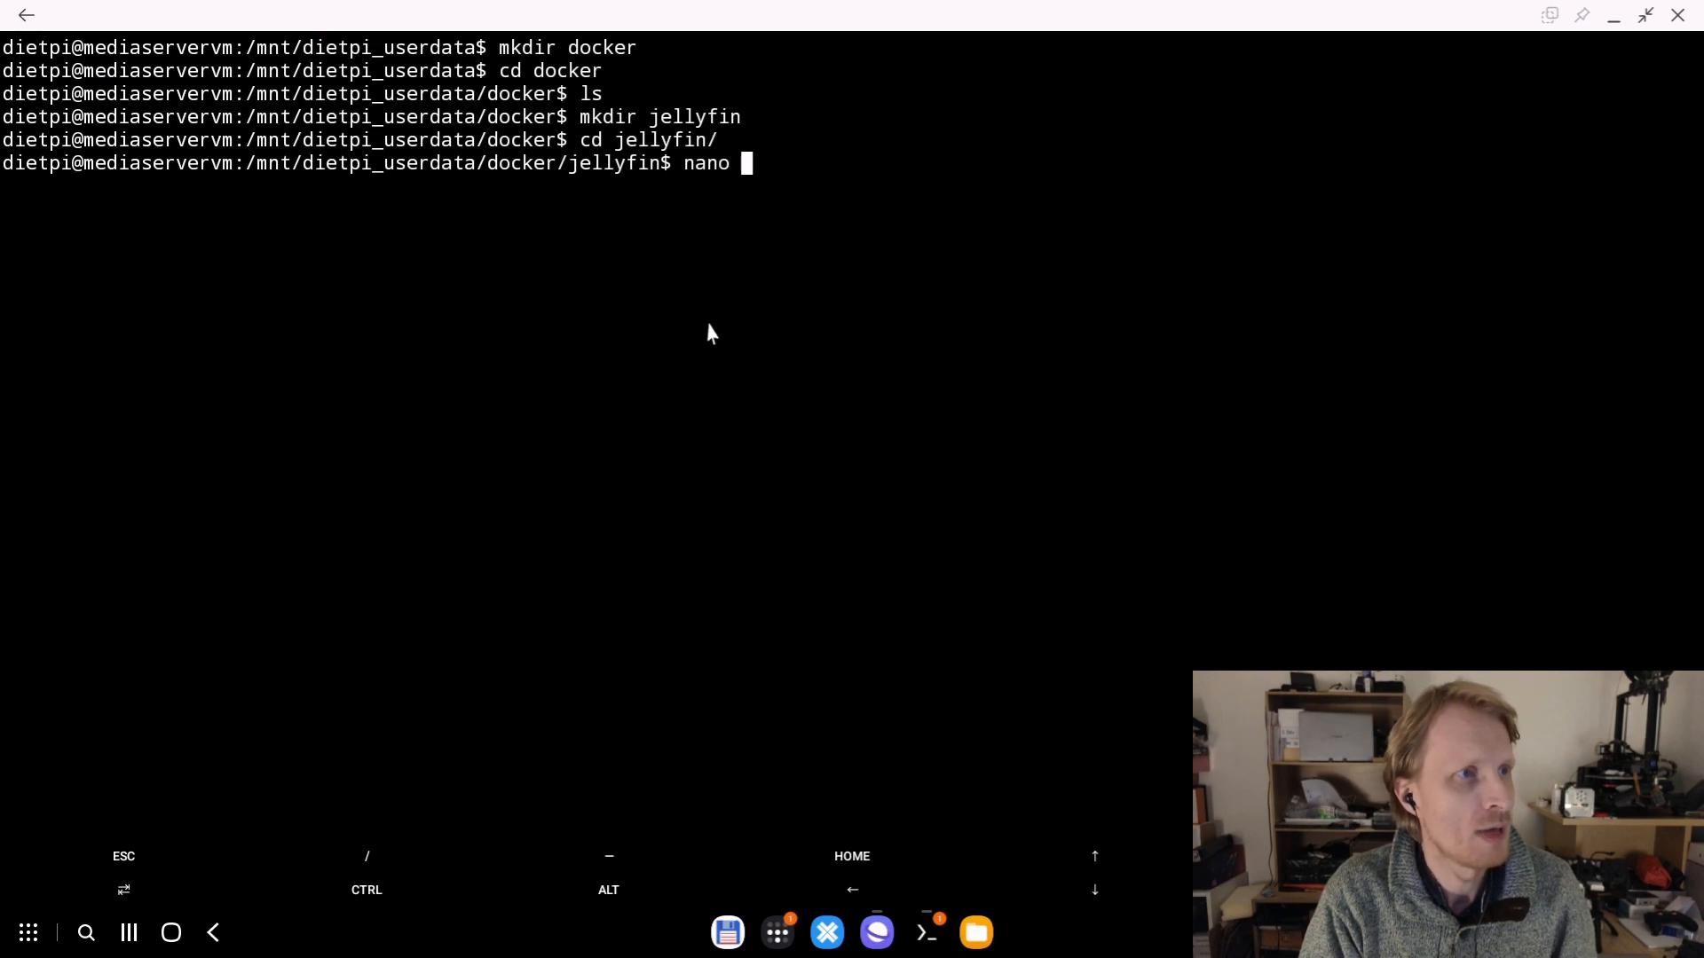
{"action": "type", "text": "docker-compos"}
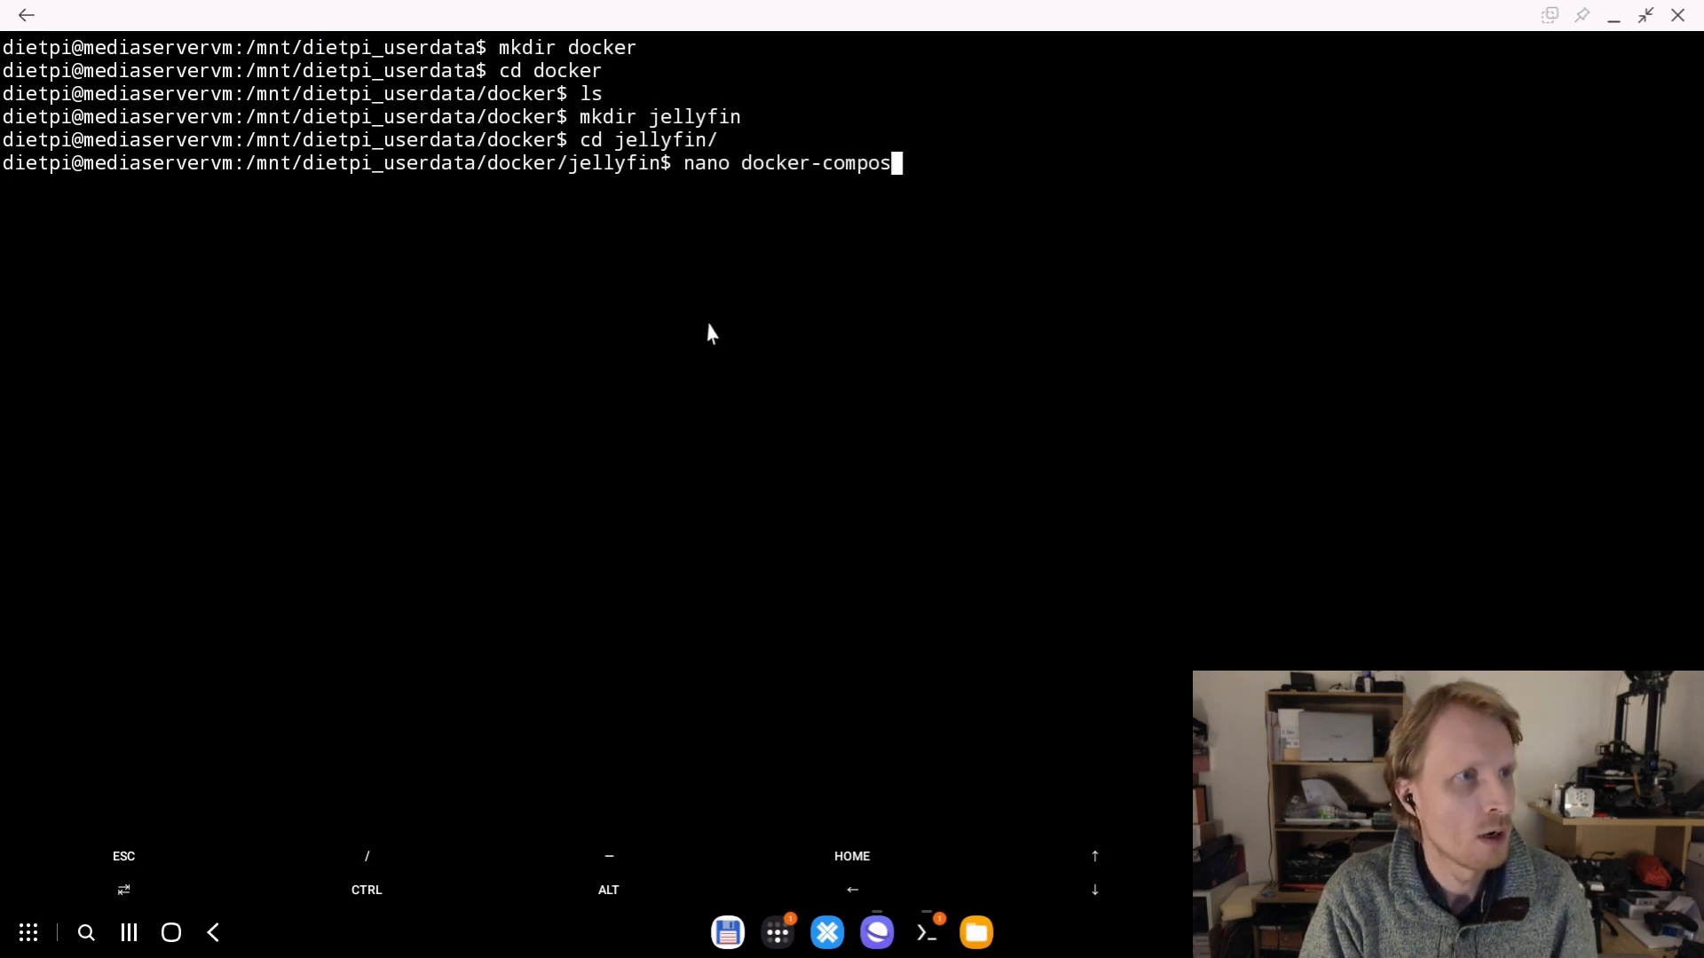
{"action": "type", "text": "e.yml"}
{"action": "key", "text": "Return"}
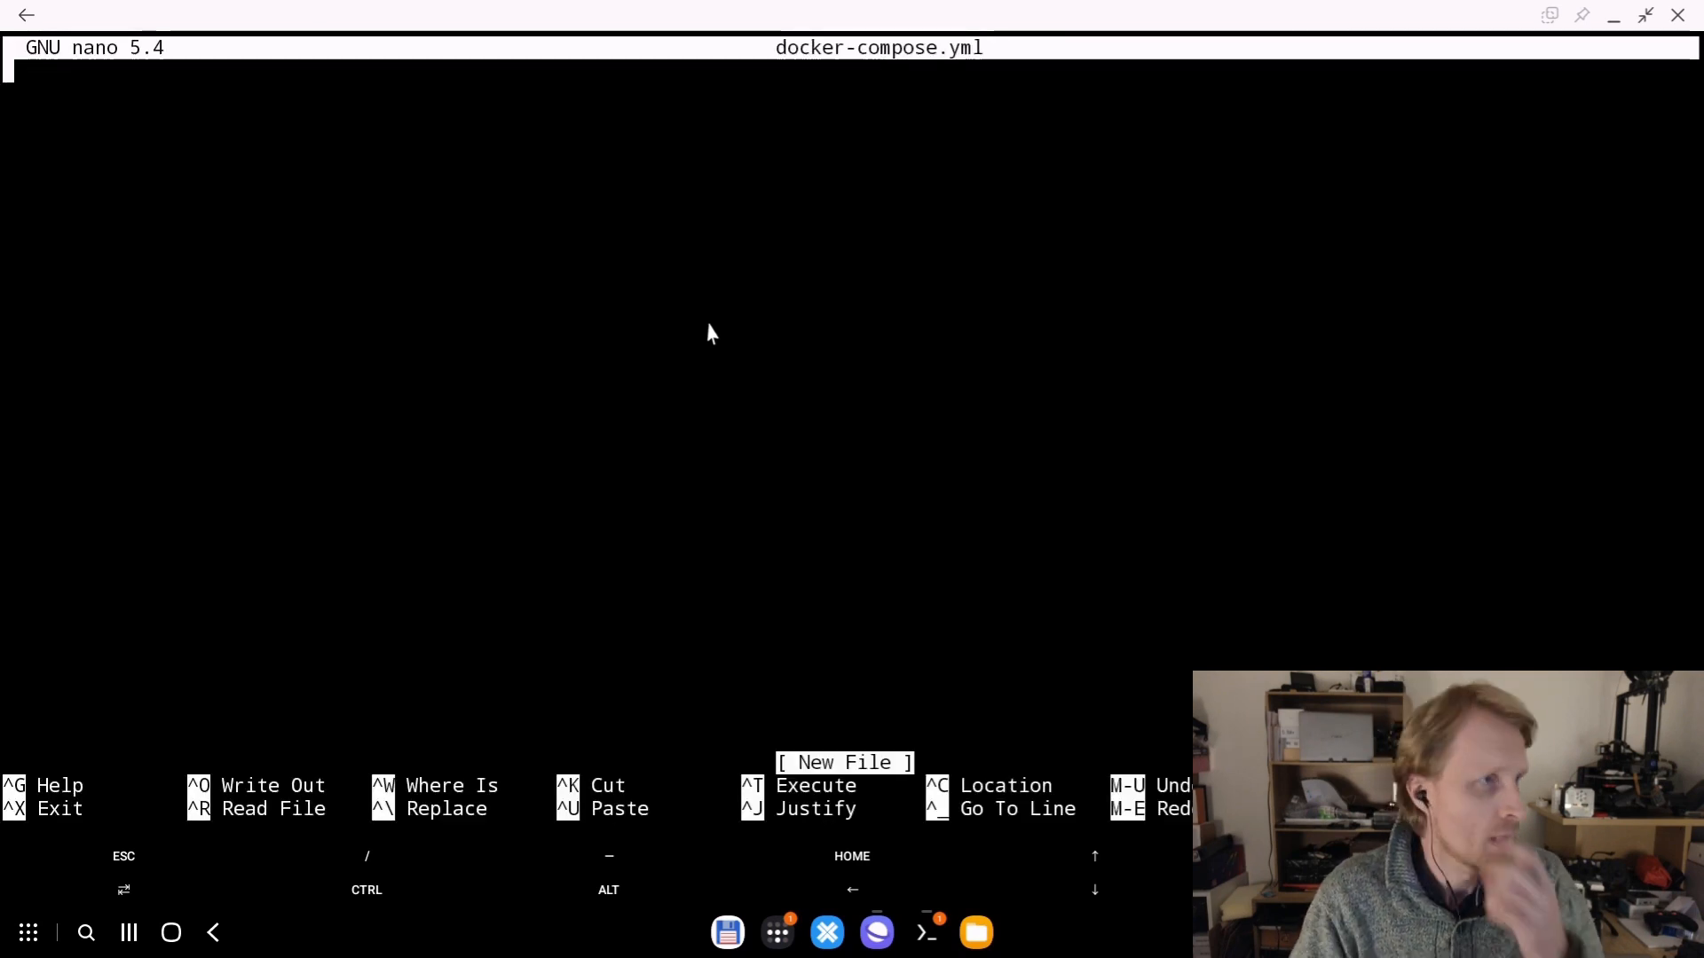
{"action": "right_click", "coordinate": [573, 194]}
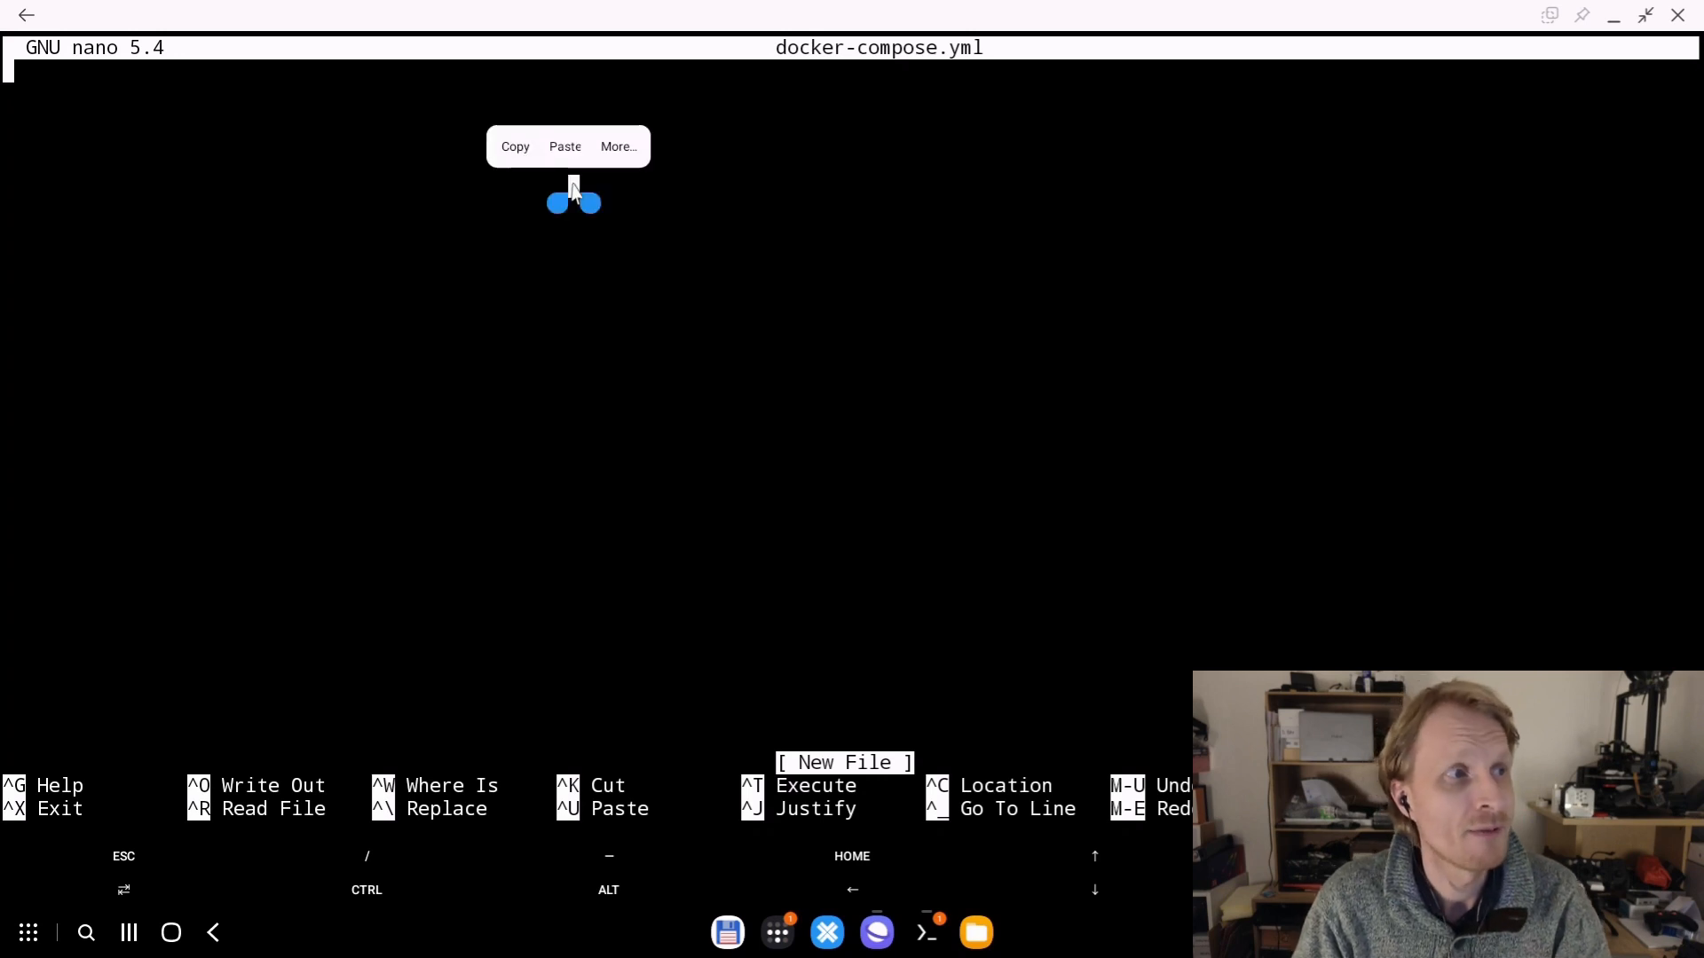
{"action": "left_click", "coordinate": [563, 145]}
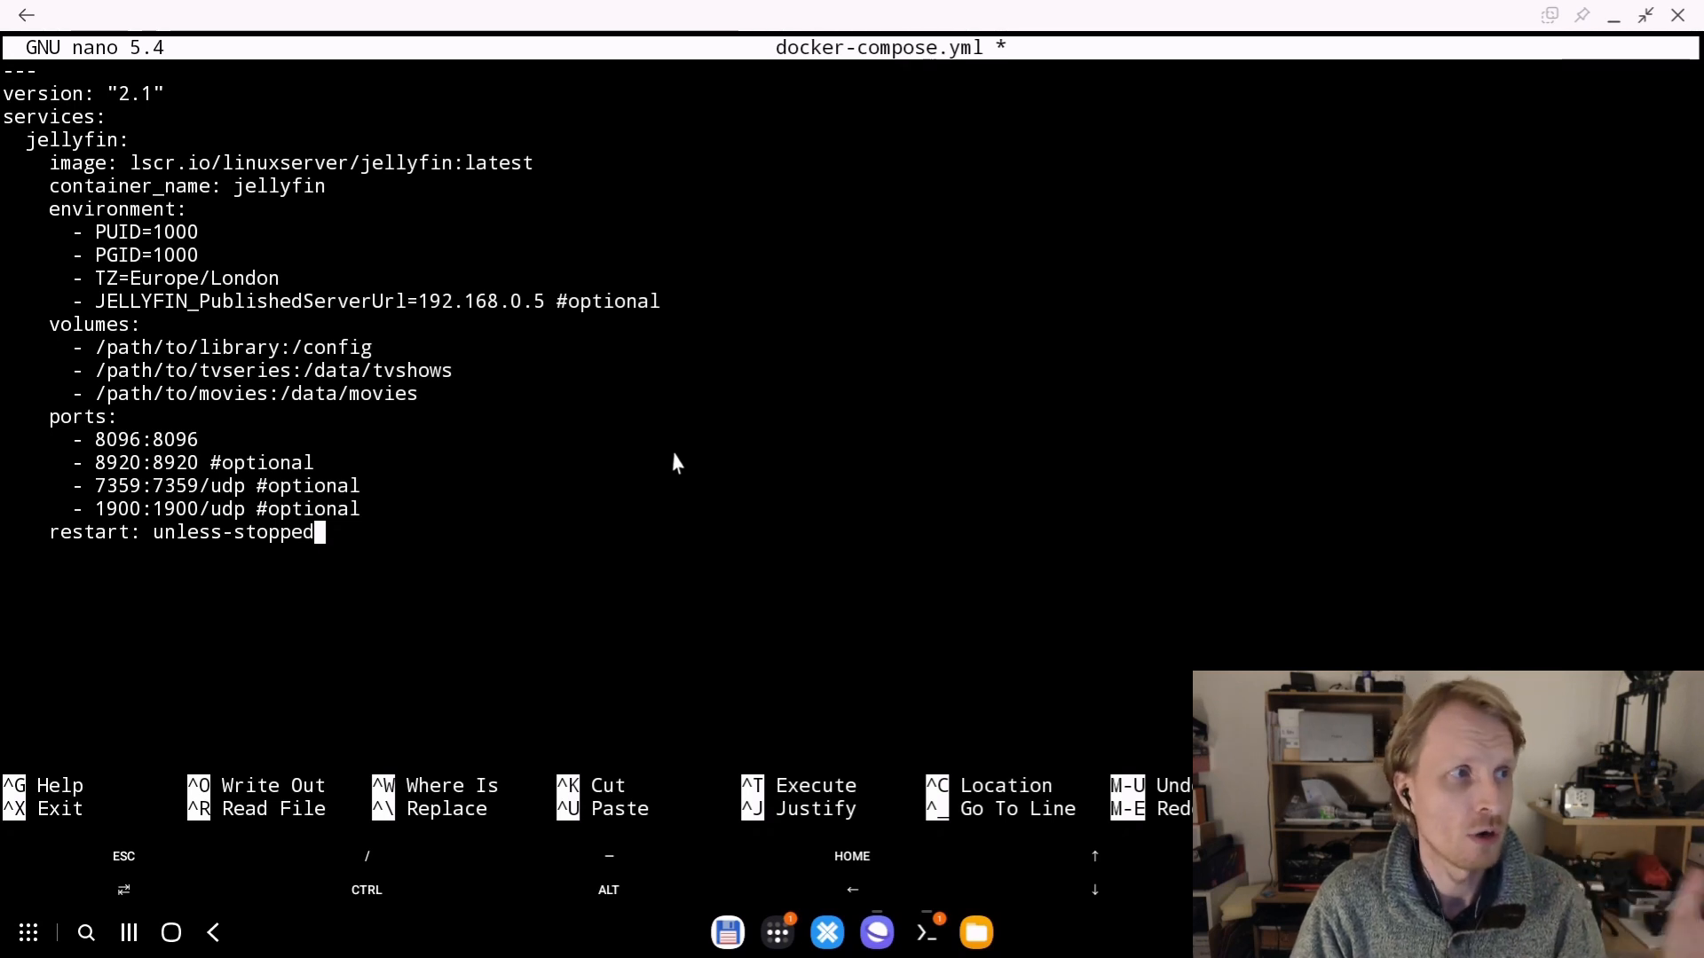
{"action": "key", "text": "Up"}
{"action": "key", "text": "Up"}
{"action": "key", "text": "Up"}
{"action": "key", "text": "Up"}
{"action": "key", "text": "Up"}
{"action": "key", "text": "Up"}
{"action": "key", "text": "Up"}
{"action": "key", "text": "Up"}
{"action": "key", "text": "Up"}
{"action": "key", "text": "Up"}
{"action": "key", "text": "Up"}
{"action": "key", "text": "Up"}
{"action": "key", "text": "Up"}
{"action": "key", "text": "Up"}
{"action": "key", "text": "Up"}
{"action": "key", "text": "Up"}
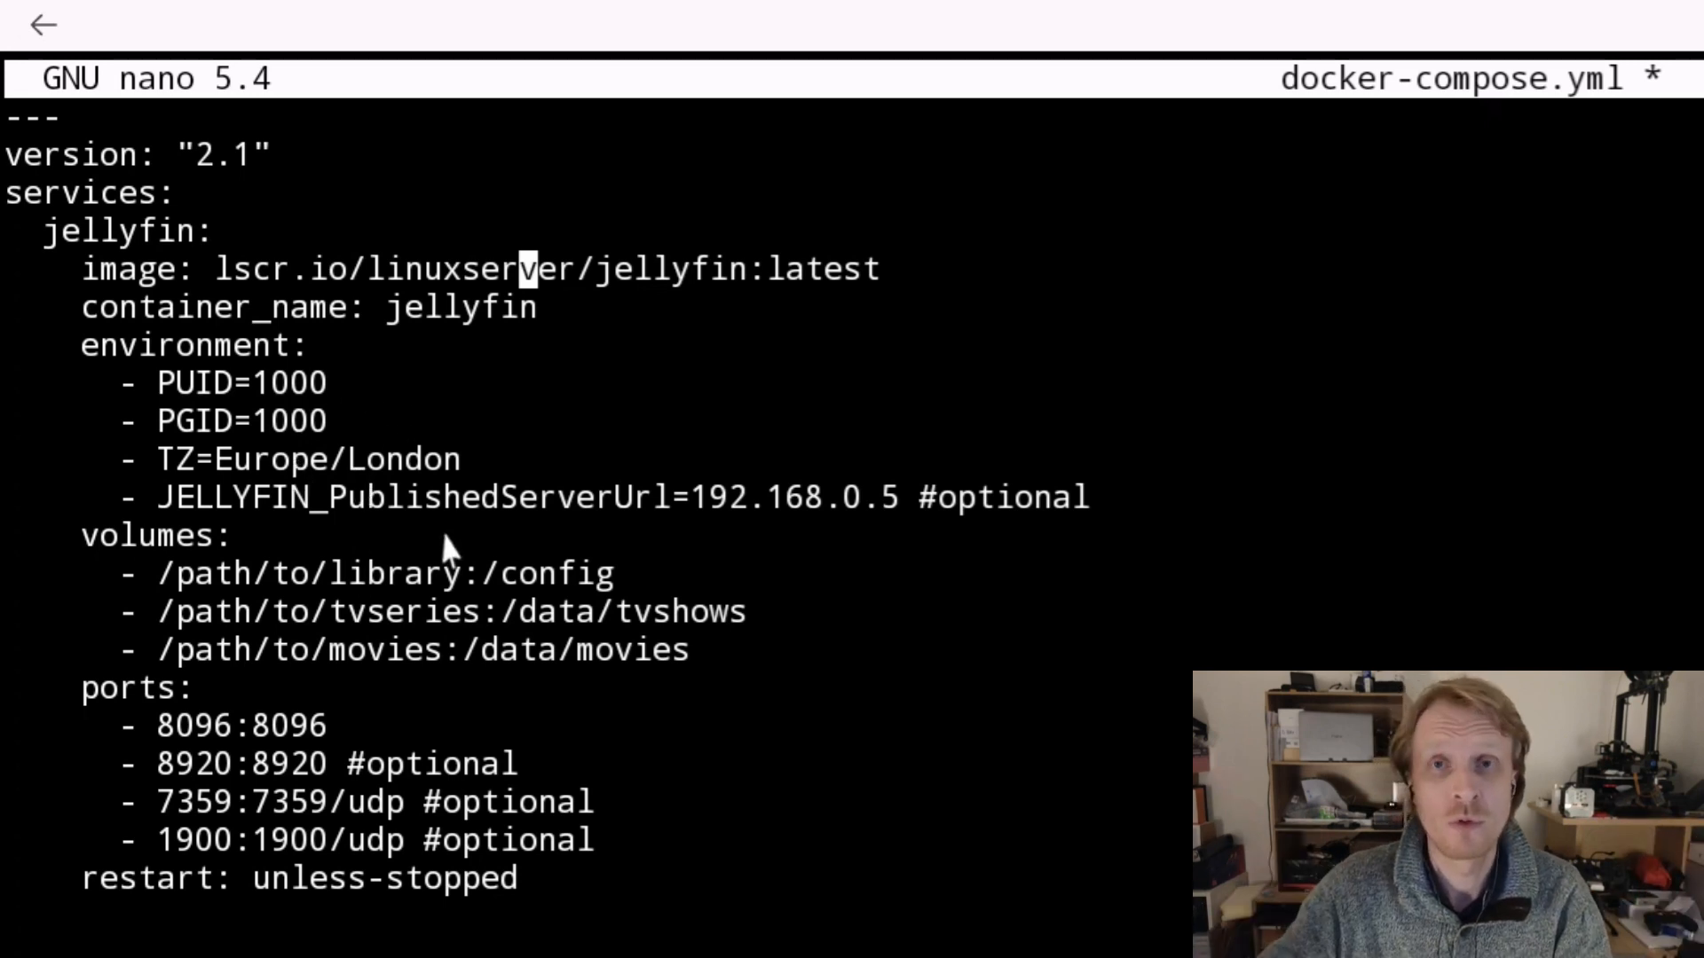
Comment out the PublishedServerUrl line and set the config volume to ./config:/config.
{"action": "key", "text": "Down"}
{"action": "key", "text": "Down"}
{"action": "key", "text": "Down"}
{"action": "key", "text": "Down"}
{"action": "key", "text": "Down"}
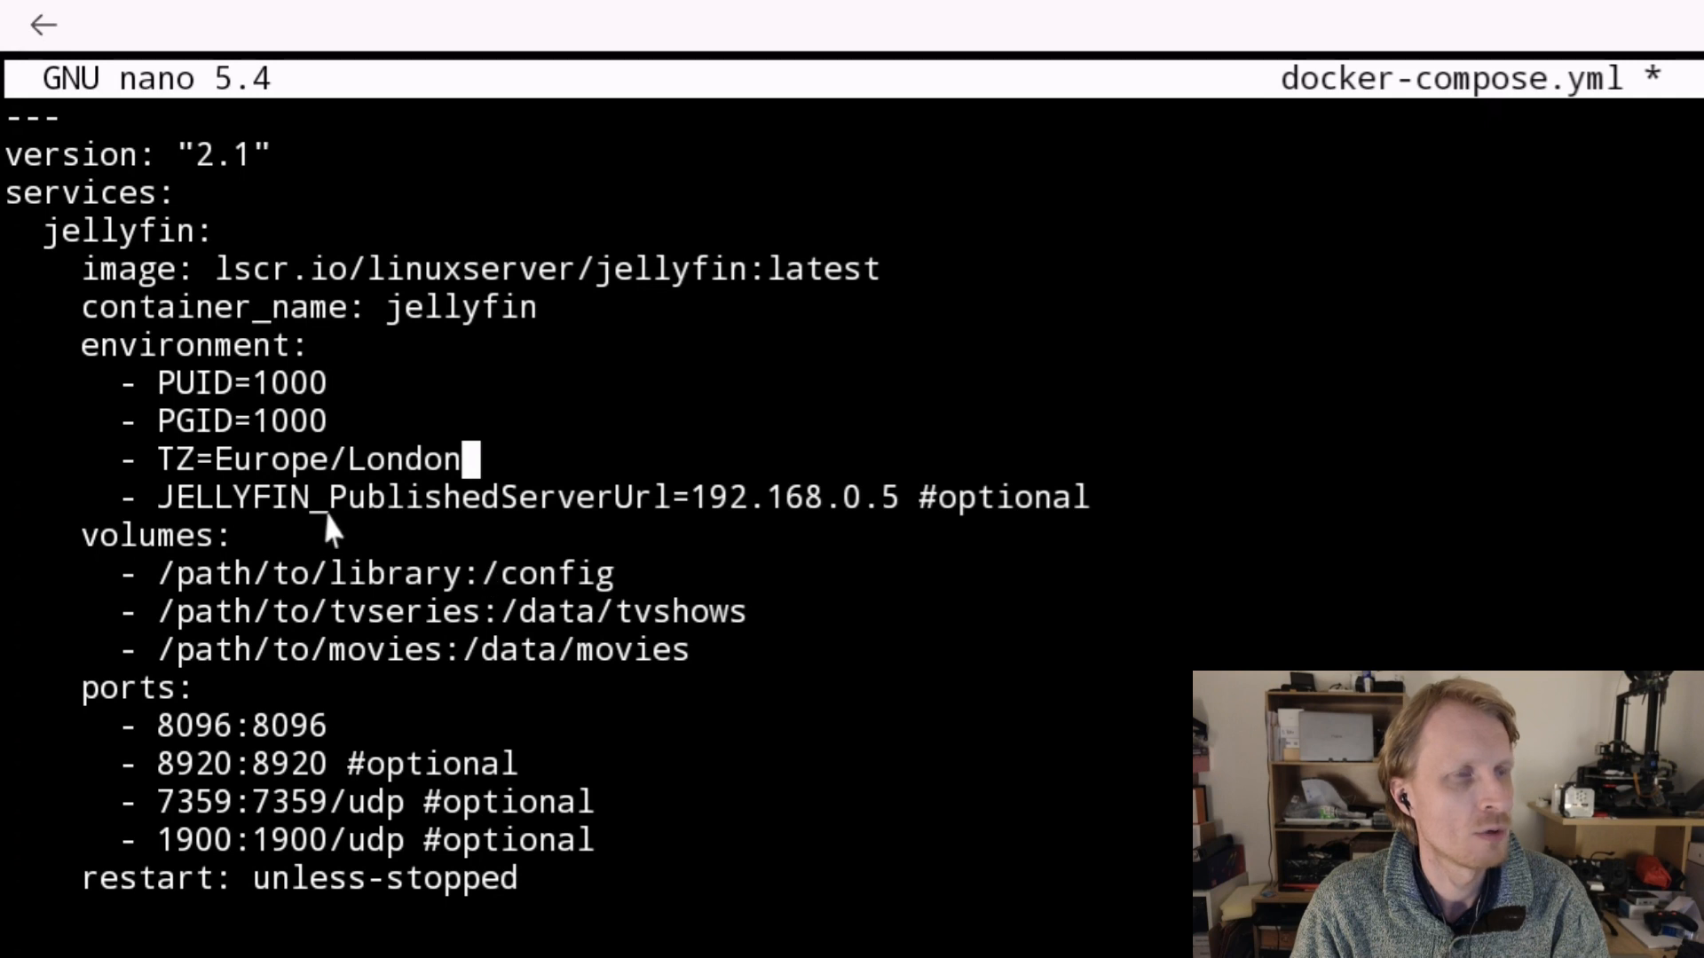
{"action": "key", "text": "Right"}
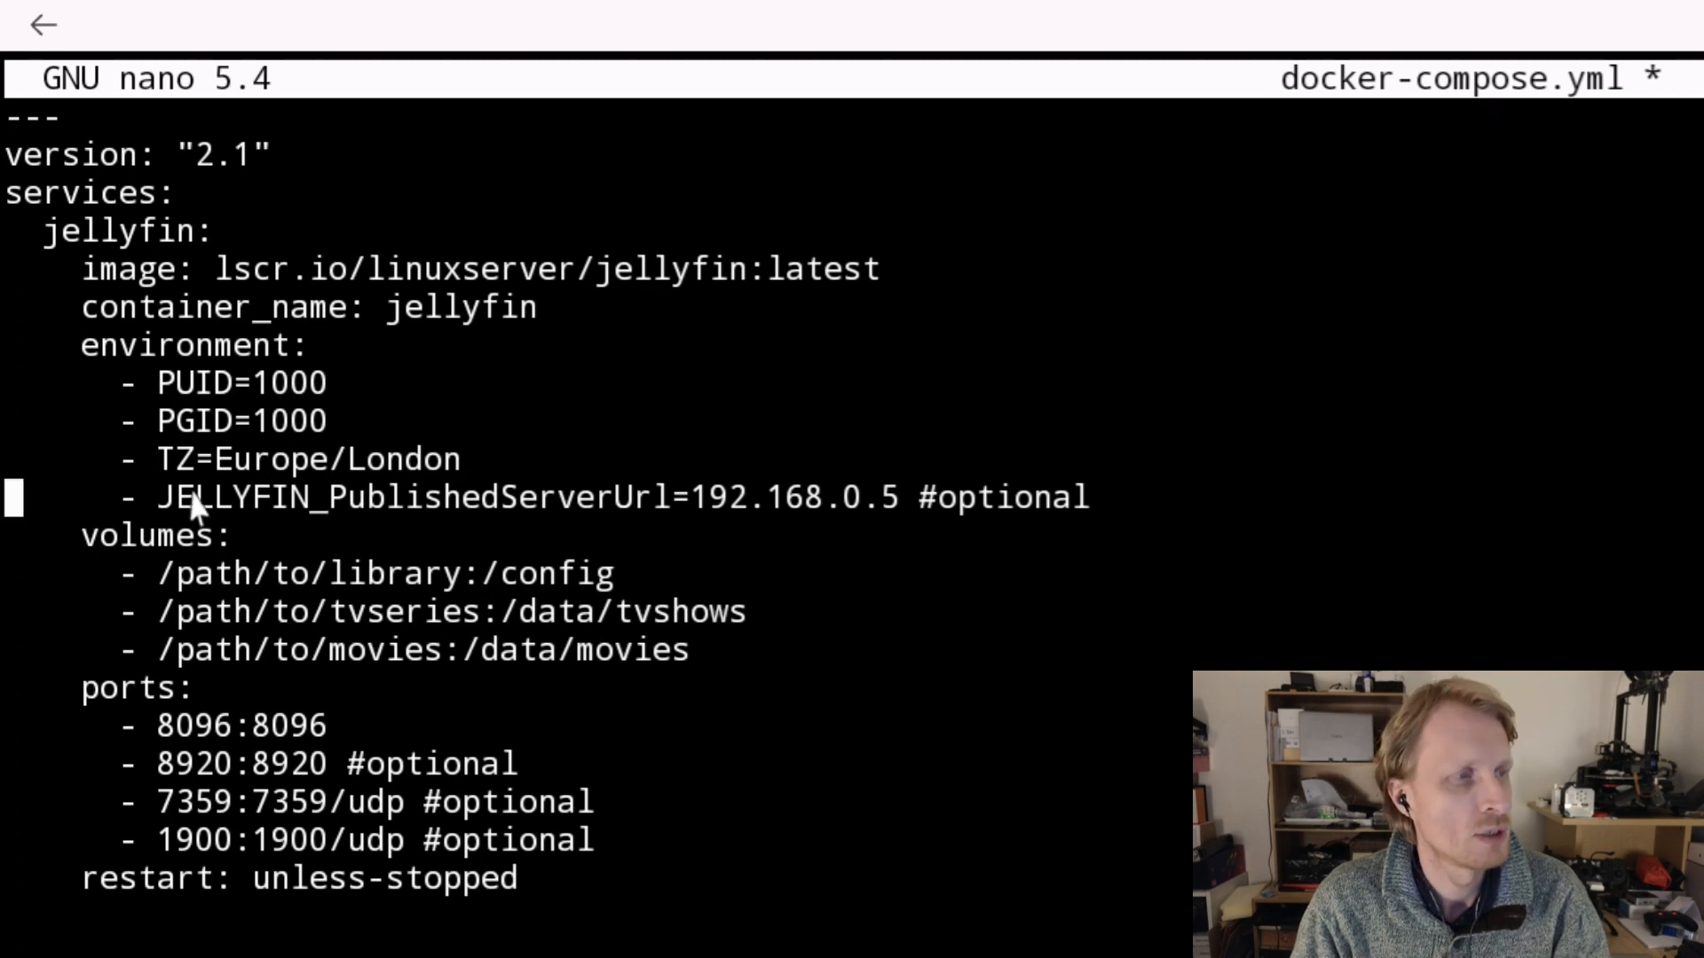
{"action": "type", "text": "#"}
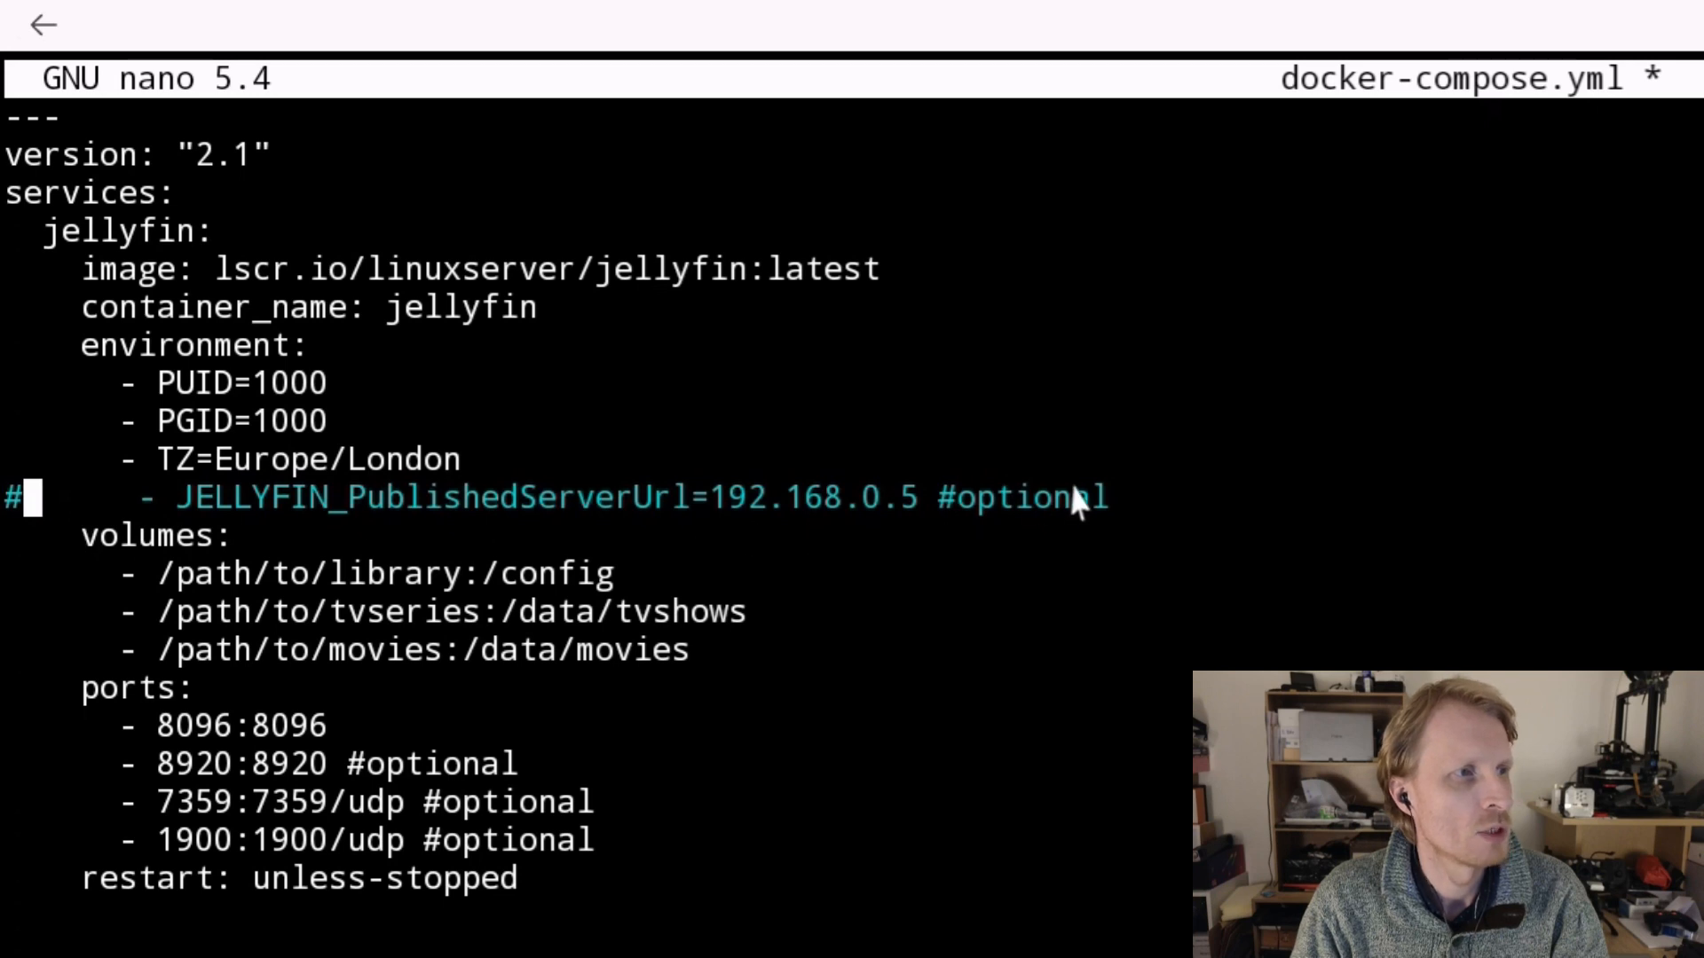
{"action": "key", "text": "Down"}
{"action": "key", "text": "Down"}
{"action": "key", "text": "Right"}
{"action": "key", "text": "Right"}
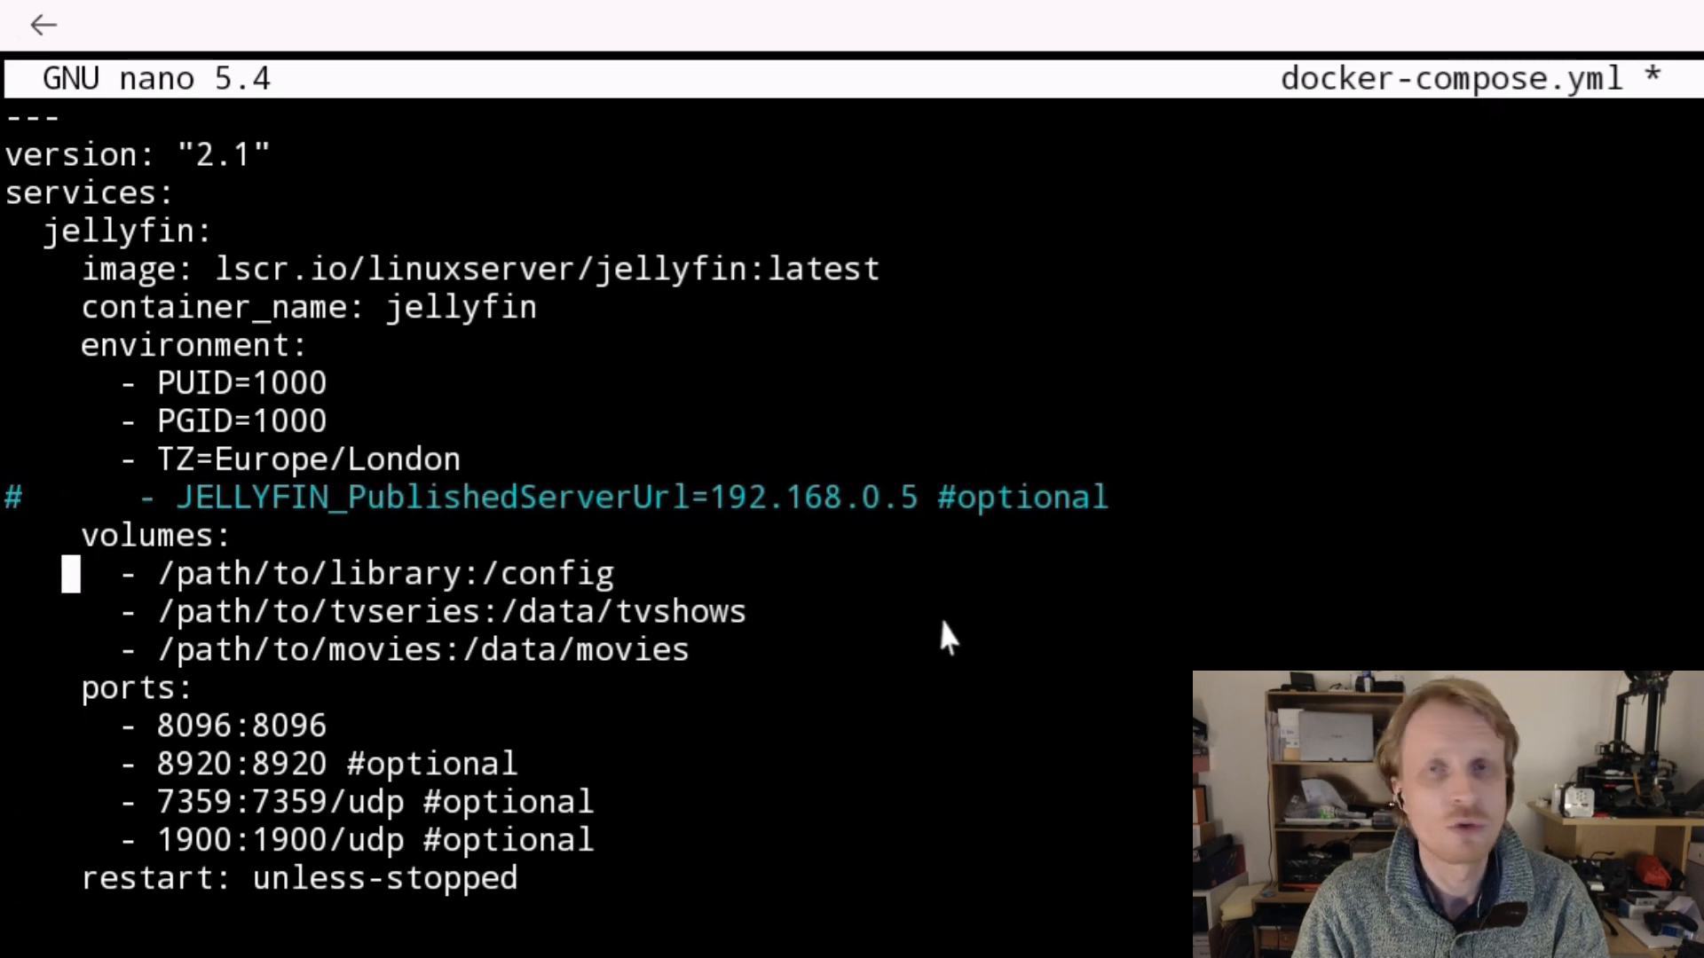
{"action": "key", "text": "Right"}
{"action": "key", "text": "Right"}
{"action": "key", "text": "Right"}
{"action": "key", "text": "Right"}
{"action": "key", "text": "Right"}
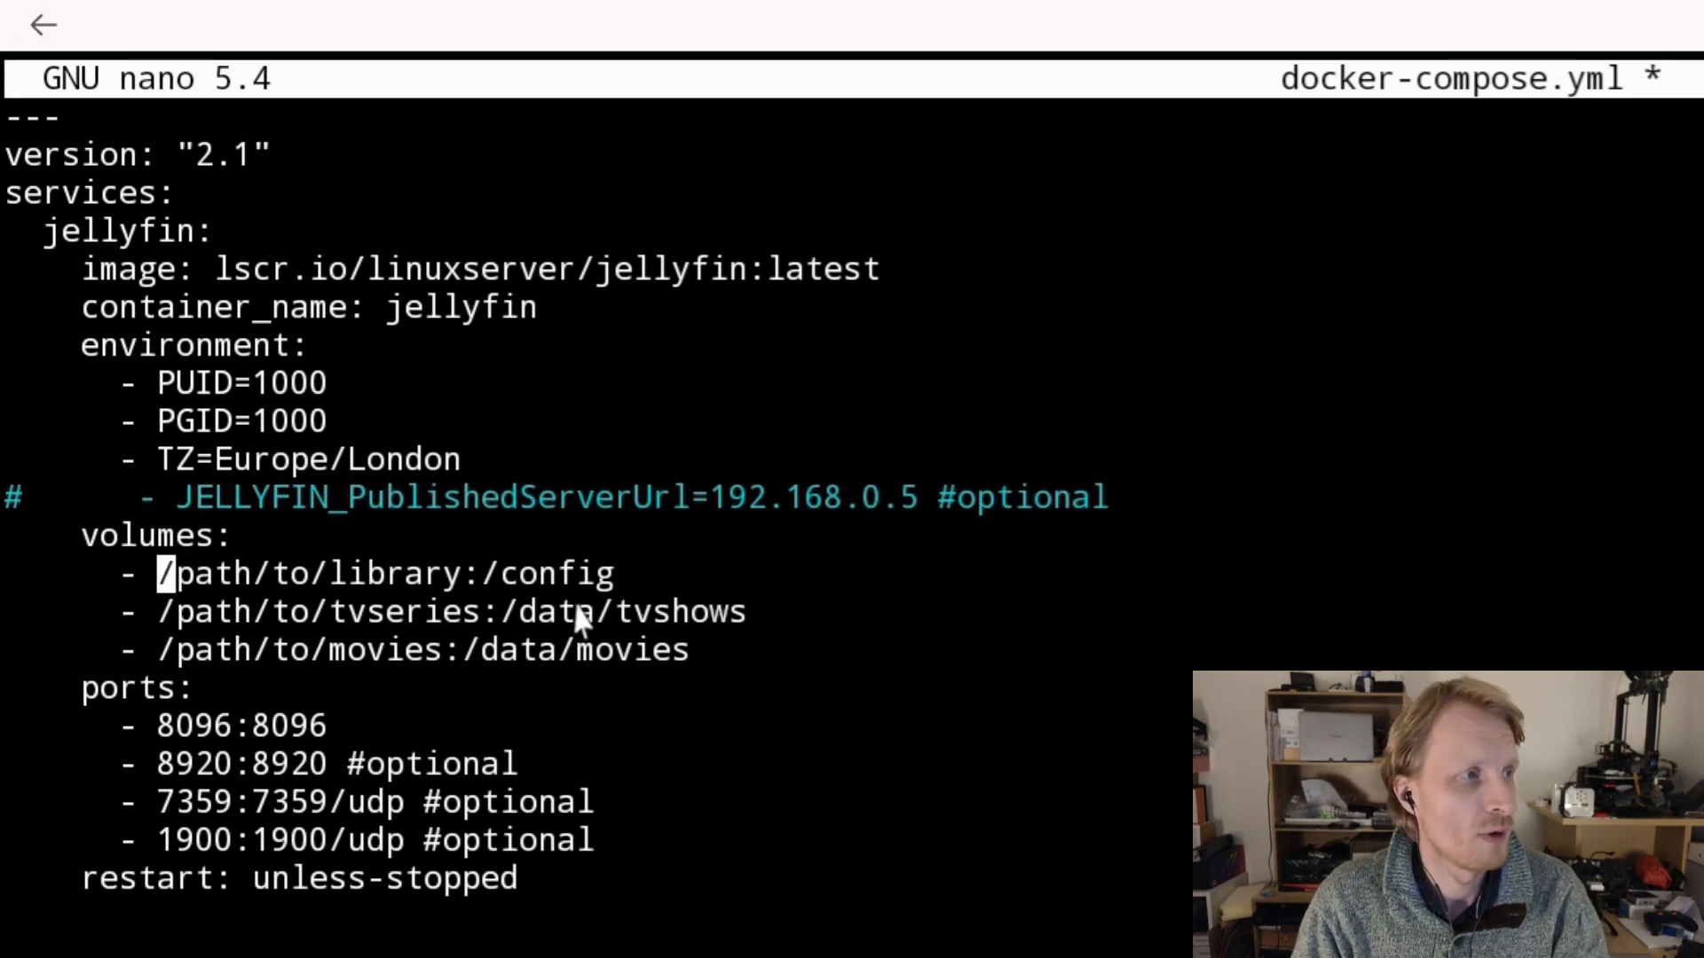
{"action": "type", "text": "./"}
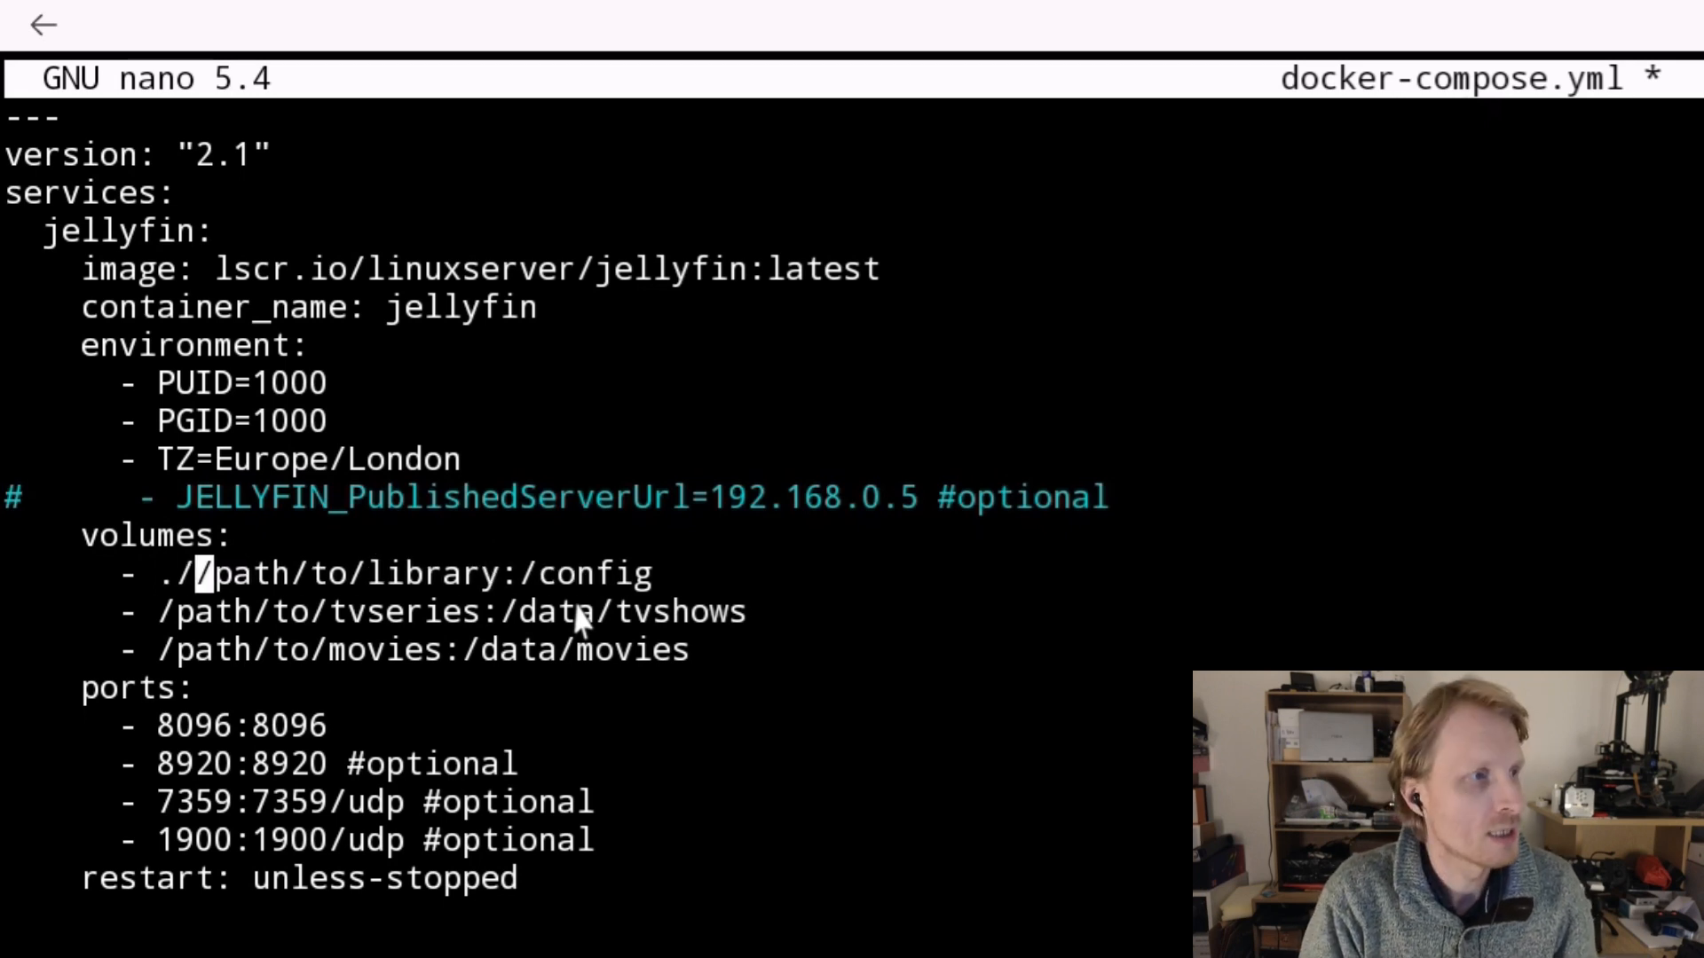
{"action": "type", "text": "config"}
{"action": "key", "text": "Delete"}
{"action": "key", "text": "Delete"}
{"action": "key", "text": "Delete"}
{"action": "key", "text": "Delete"}
{"action": "key", "text": "Delete"}
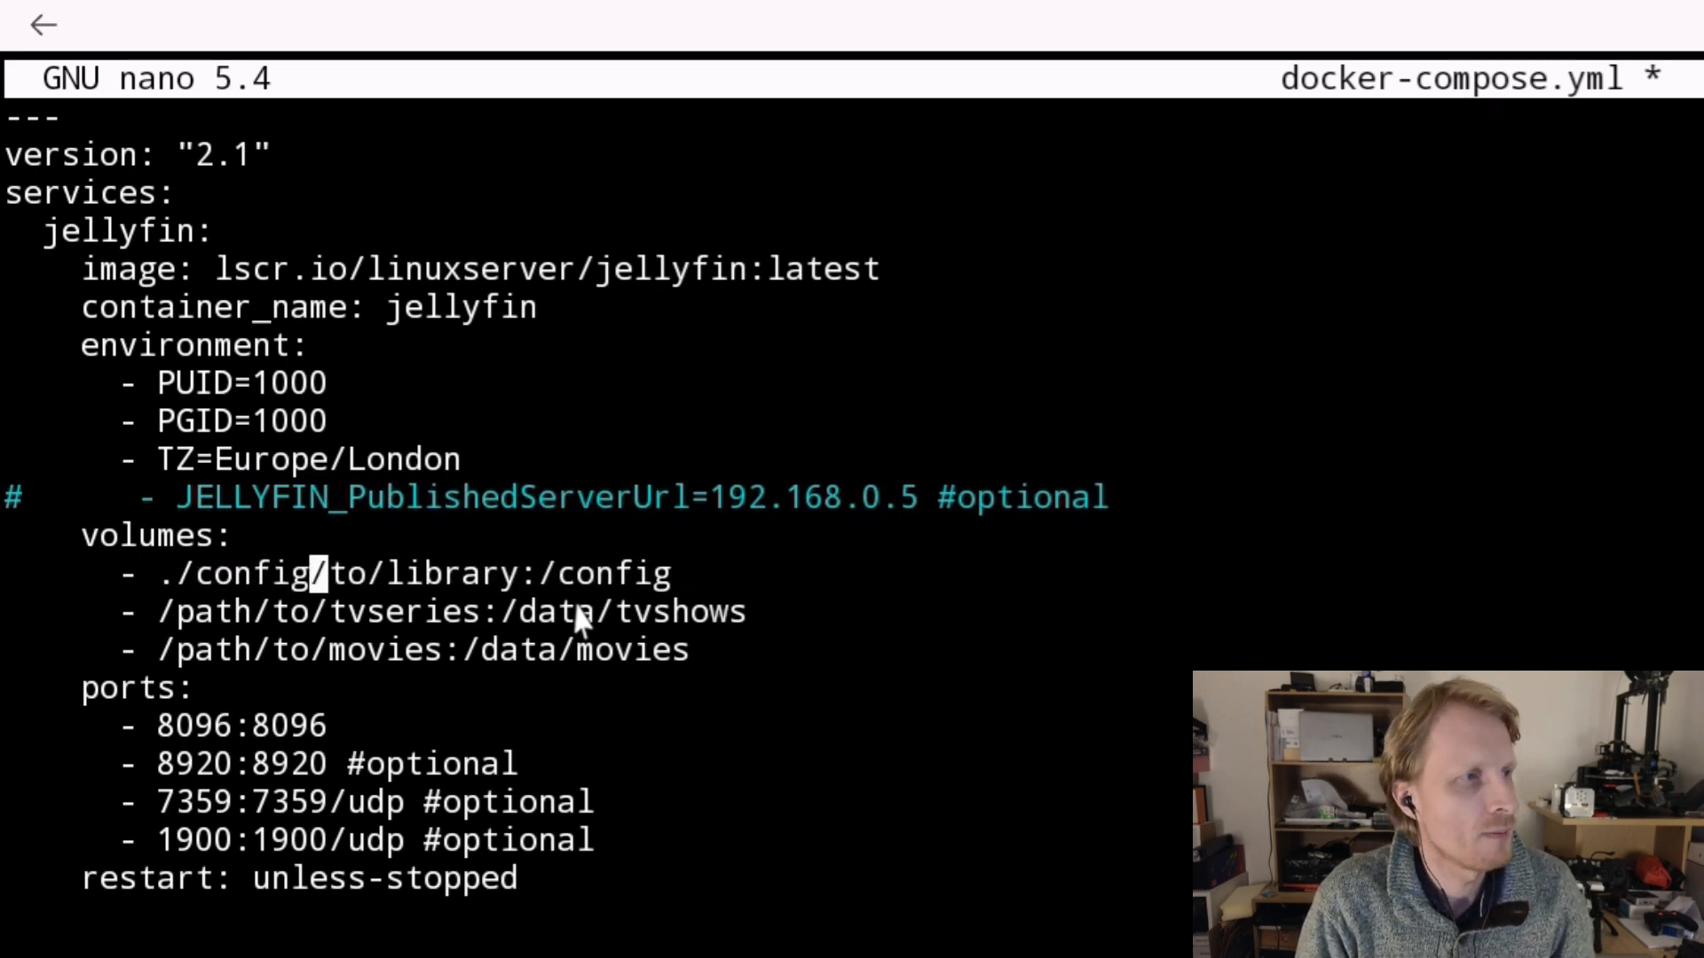
{"action": "key", "text": "Delete"}
{"action": "key", "text": "Delete"}
{"action": "key", "text": "Delete"}
{"action": "key", "text": "Delete"}
{"action": "key", "text": "Delete"}
{"action": "key", "text": "Delete"}
{"action": "key", "text": "Delete"}
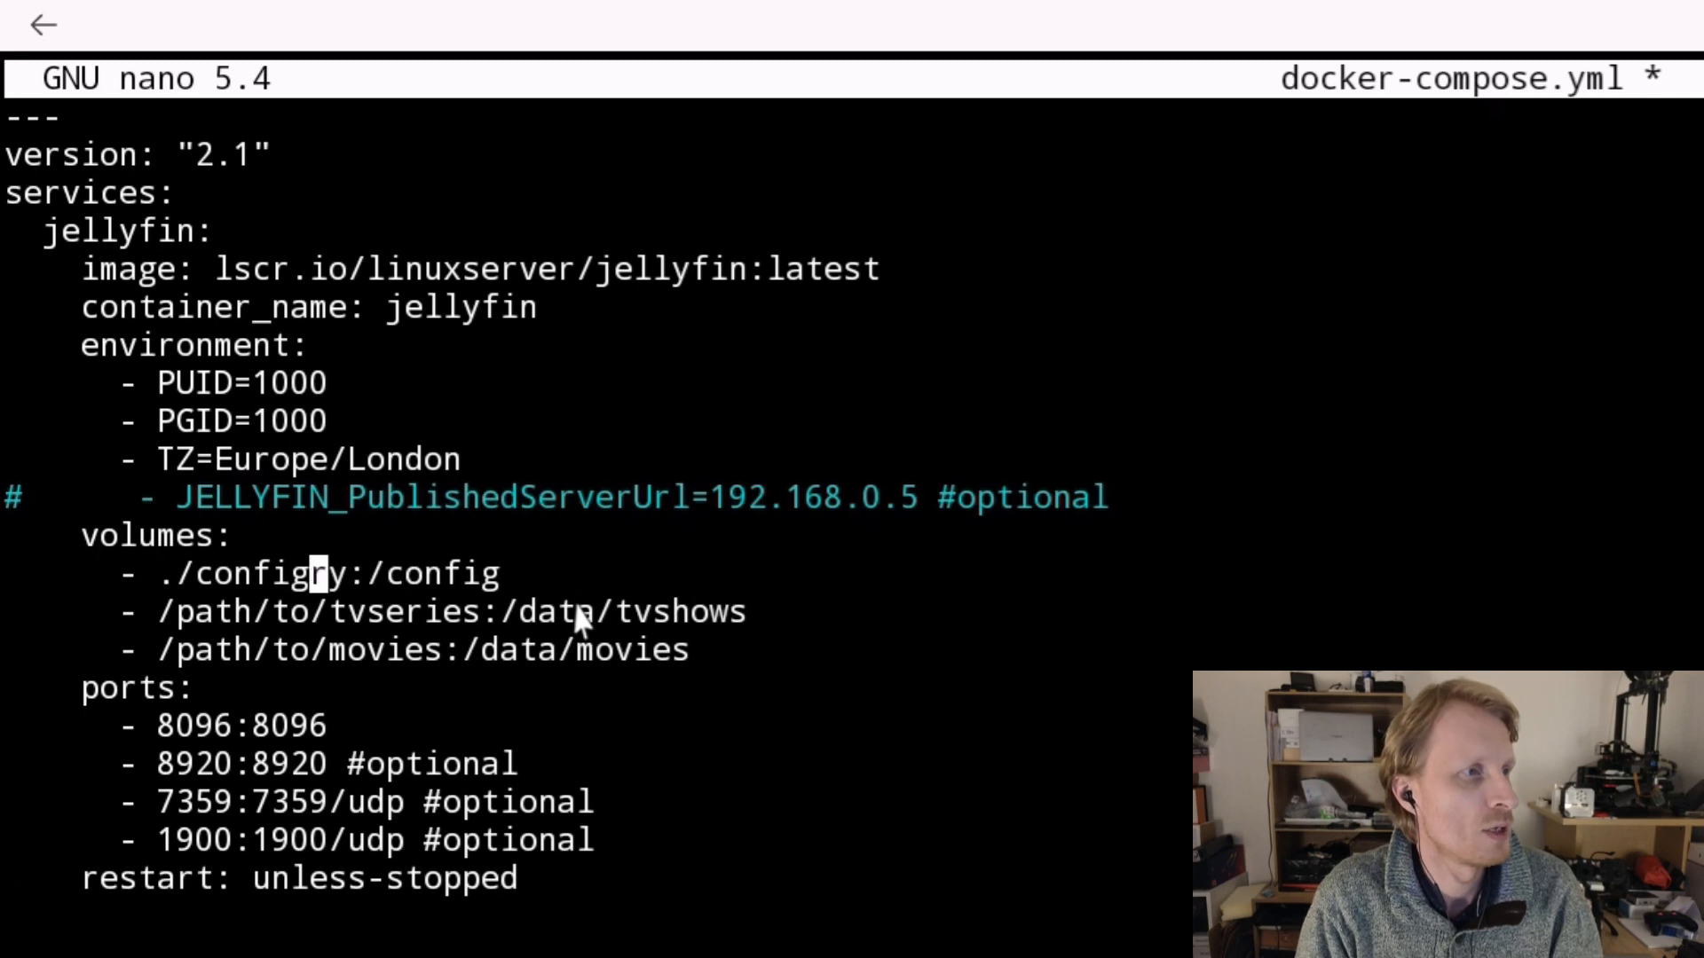
{"action": "key", "text": "Delete"}
{"action": "key", "text": "Delete"}
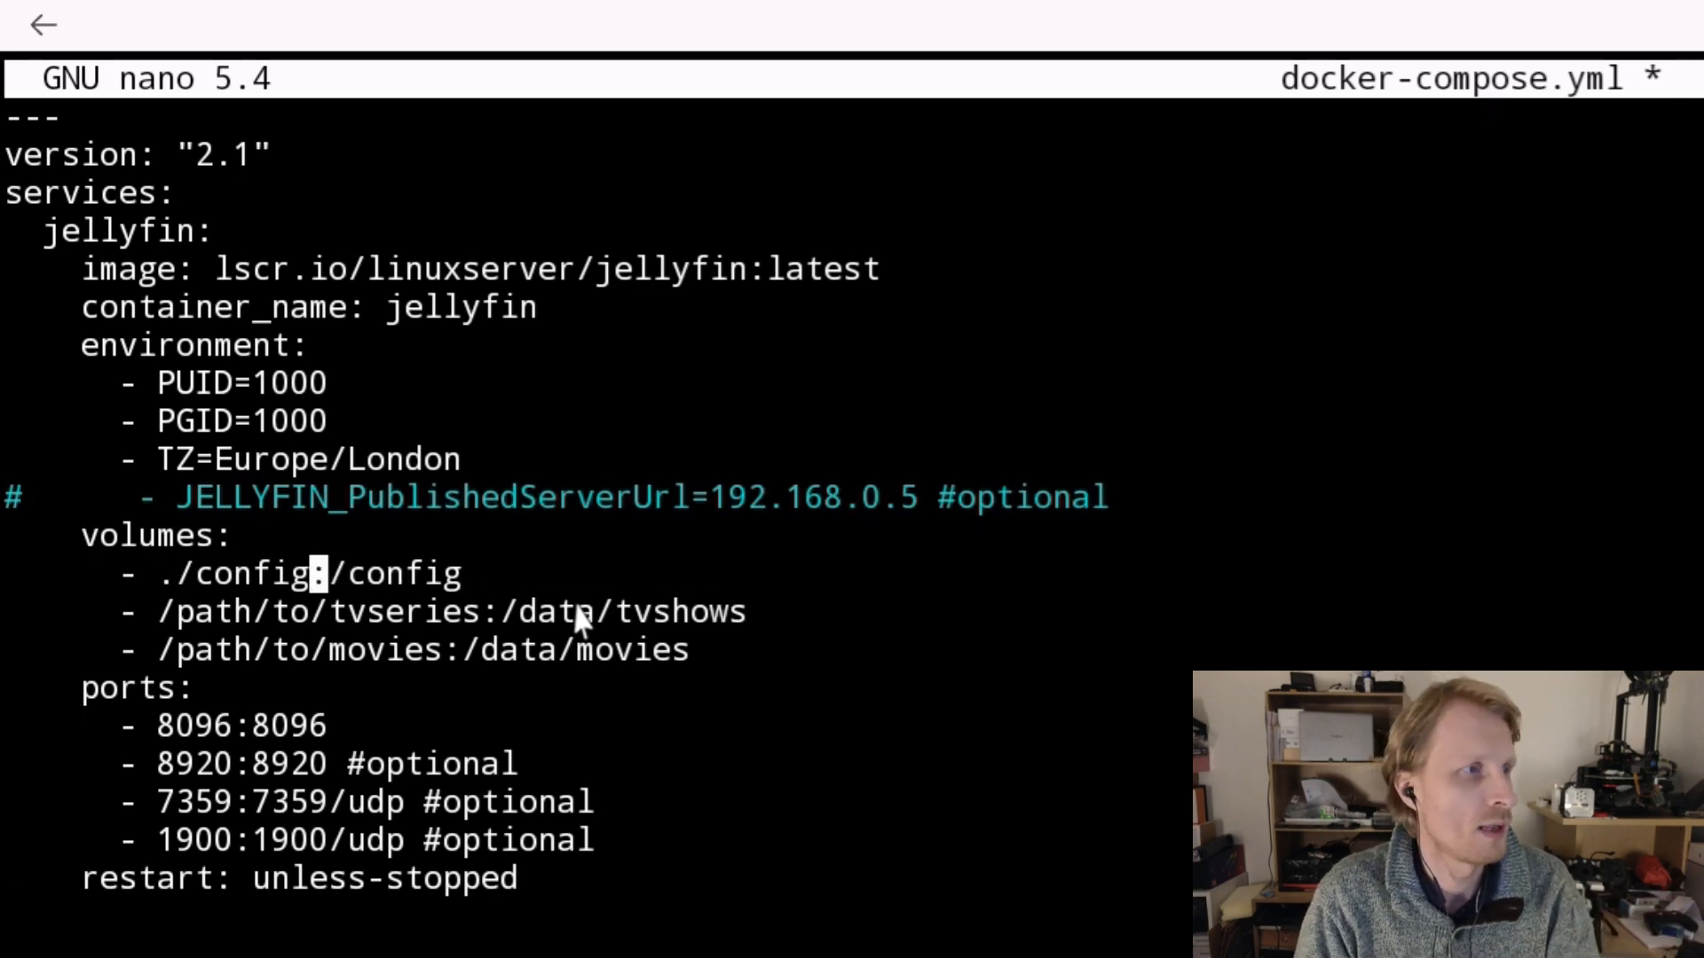
Comment out the movies volume line with #.
{"action": "key", "text": "Down"}
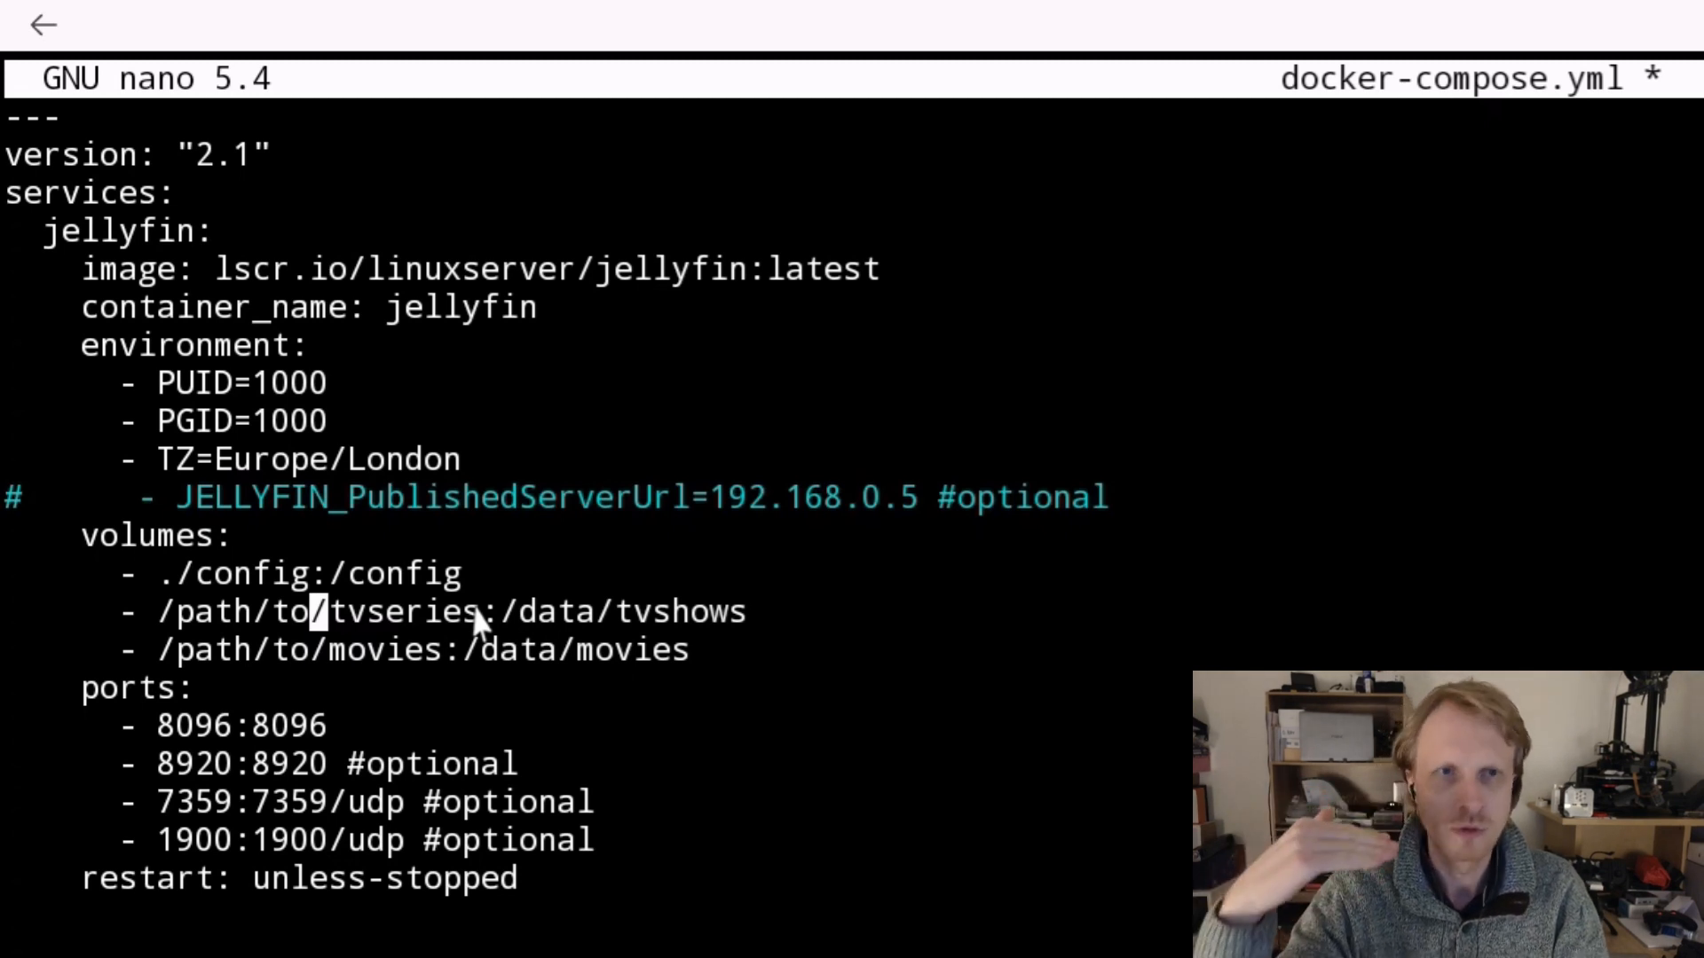
{"action": "key", "text": "Down"}
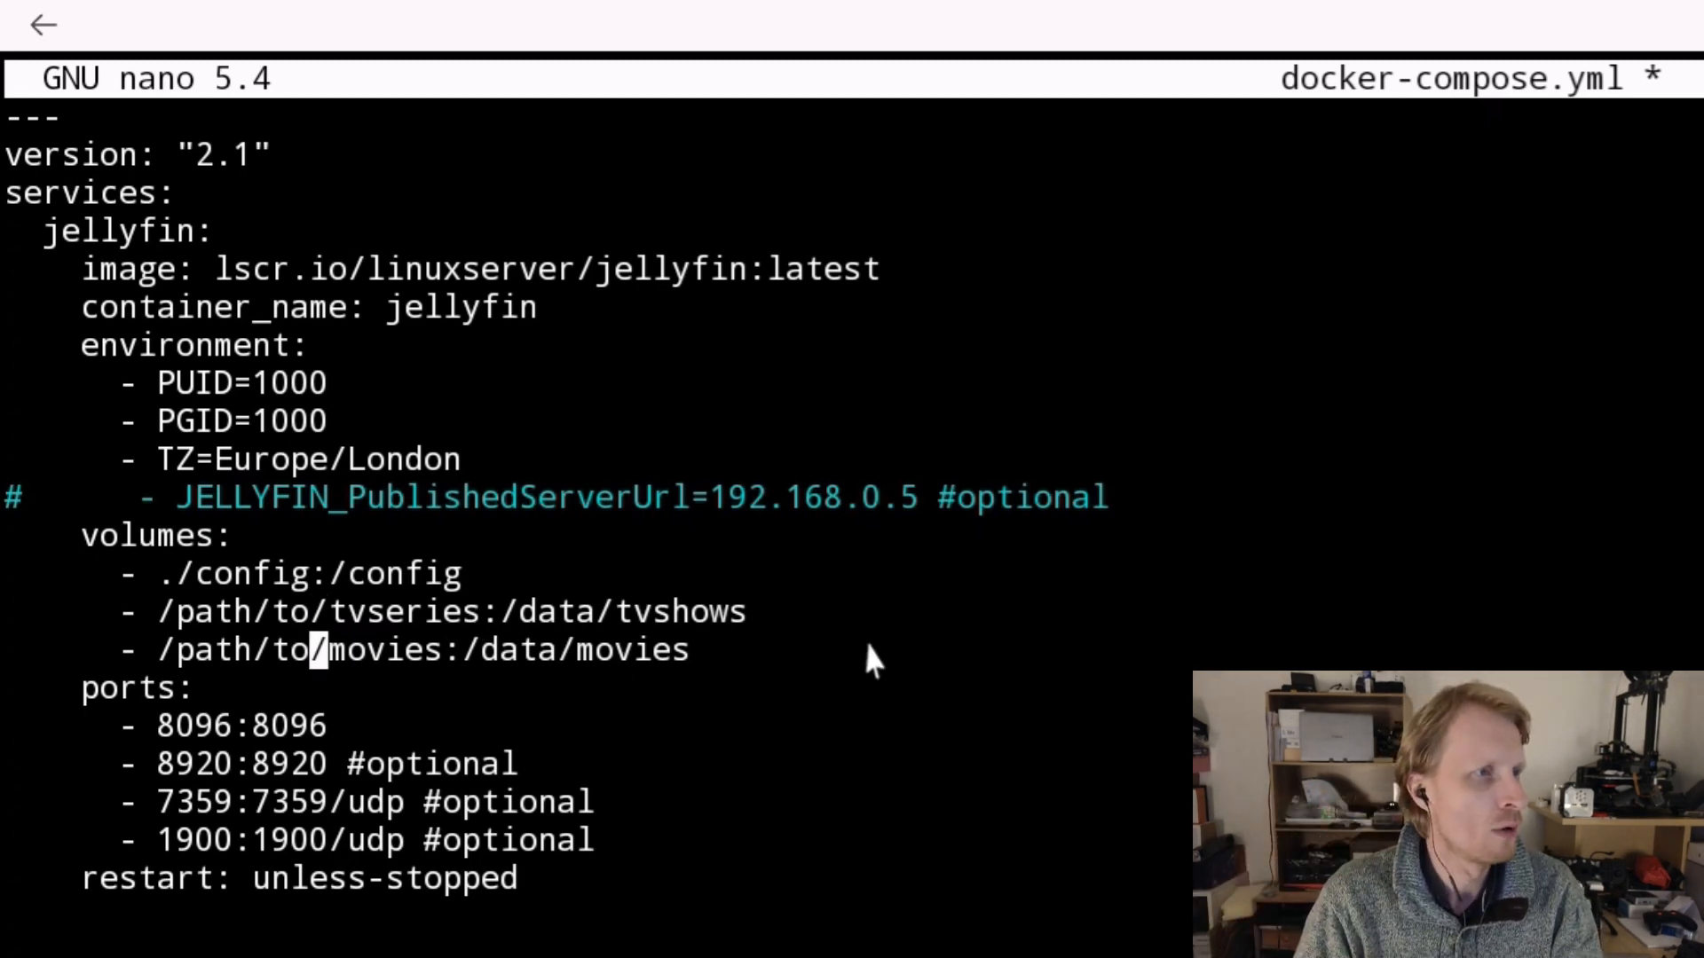
{"action": "key", "text": "Up"}
{"action": "key", "text": "Down"}
{"action": "key", "text": "Home"}
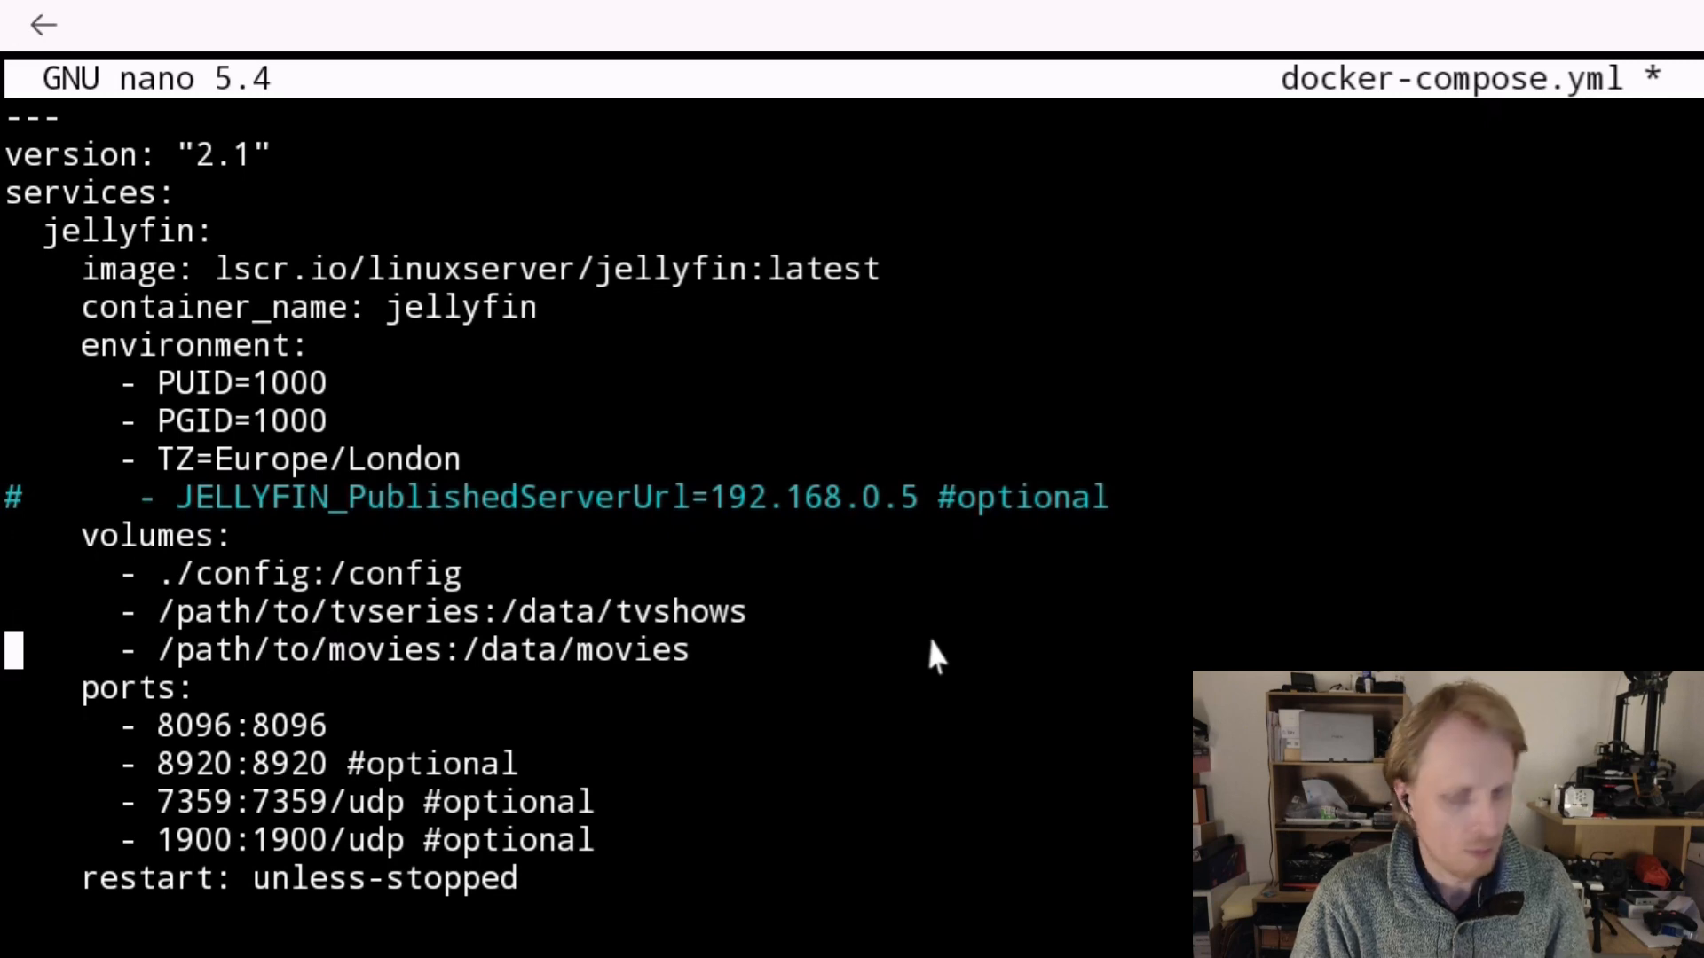
{"action": "type", "text": "#"}
{"action": "key", "text": "Up"}
Change the tvseries volume to /mnt/dietpi_userdata/MEDIA:/data/MEDIA.
{"action": "key", "text": "Right"}
{"action": "key", "text": "Right"}
{"action": "key", "text": "Right"}
{"action": "key", "text": "Right"}
{"action": "key", "text": "Right"}
{"action": "key", "text": "Right"}
{"action": "key", "text": "Right"}
{"action": "key", "text": "Right"}
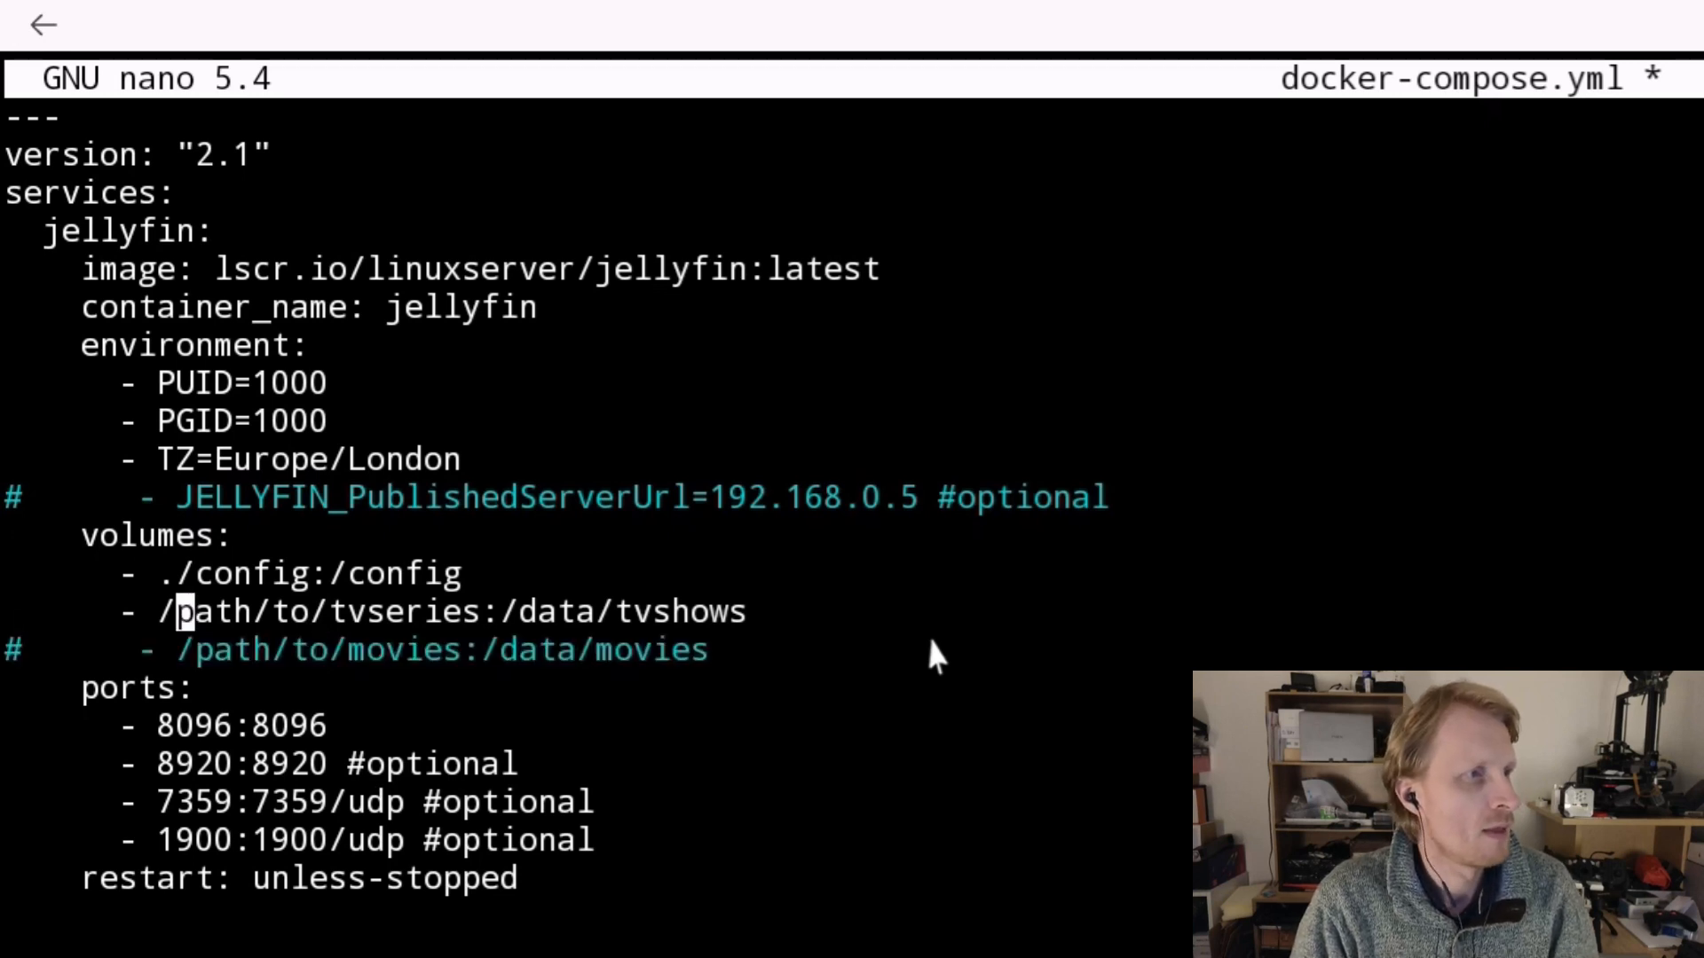
{"action": "key", "text": "Left"}
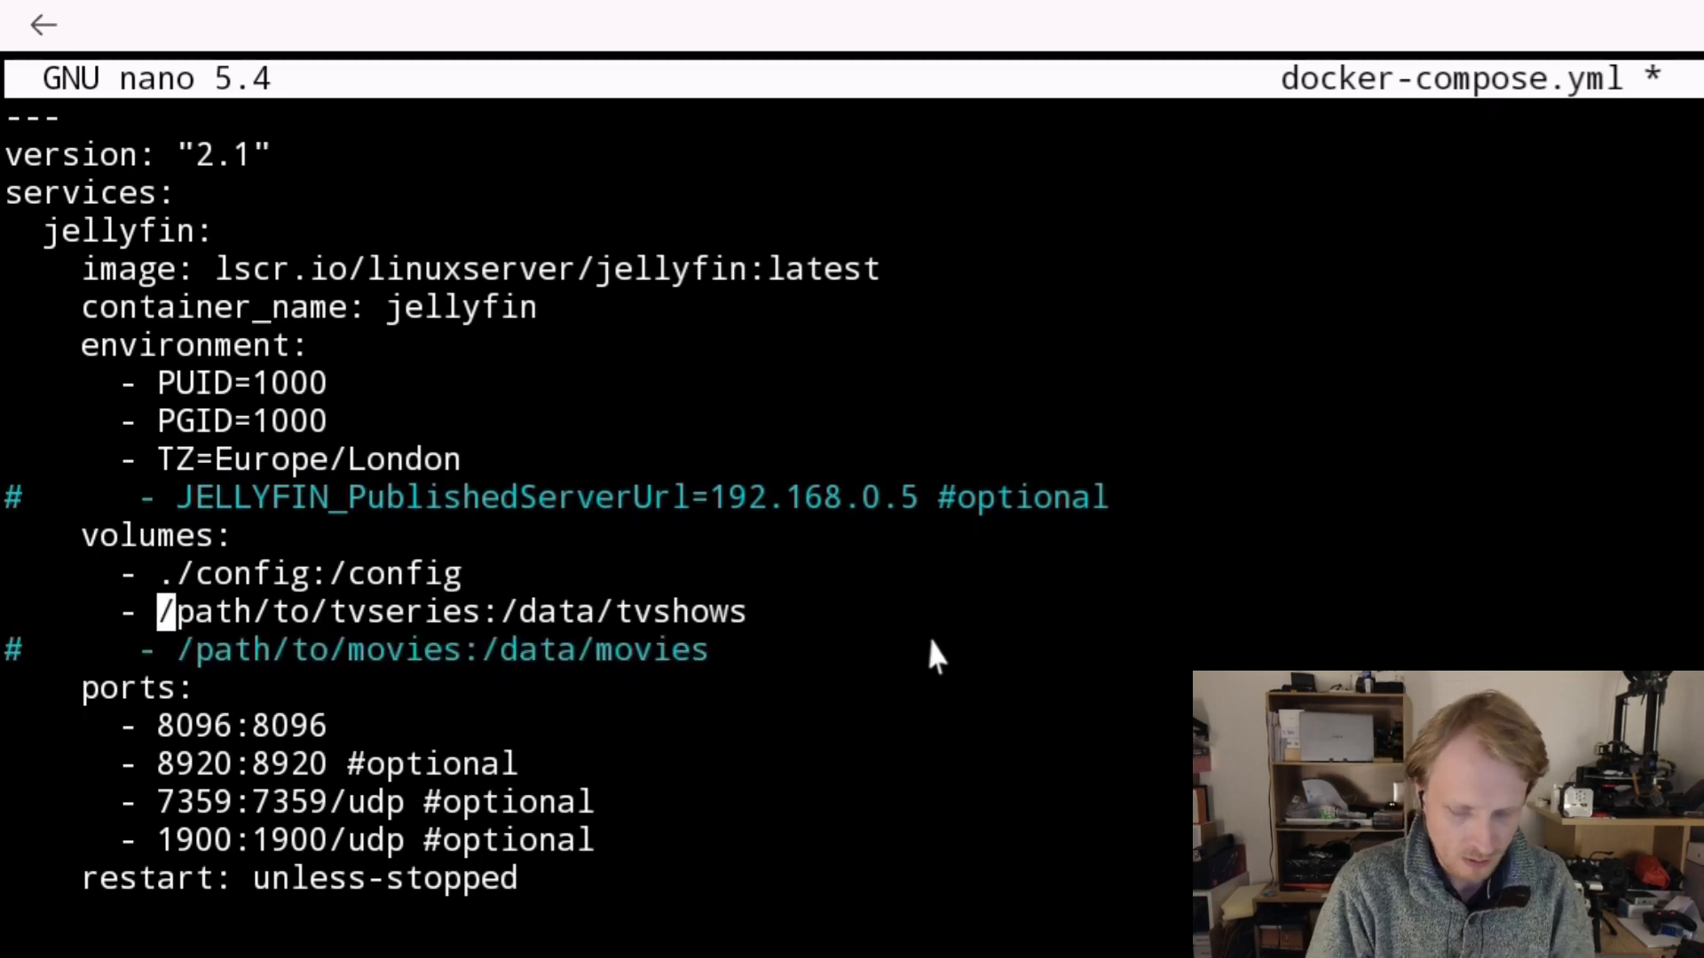
{"action": "type", "text": "/mnt/die"}
{"action": "type", "text": "tpi_userdata"}
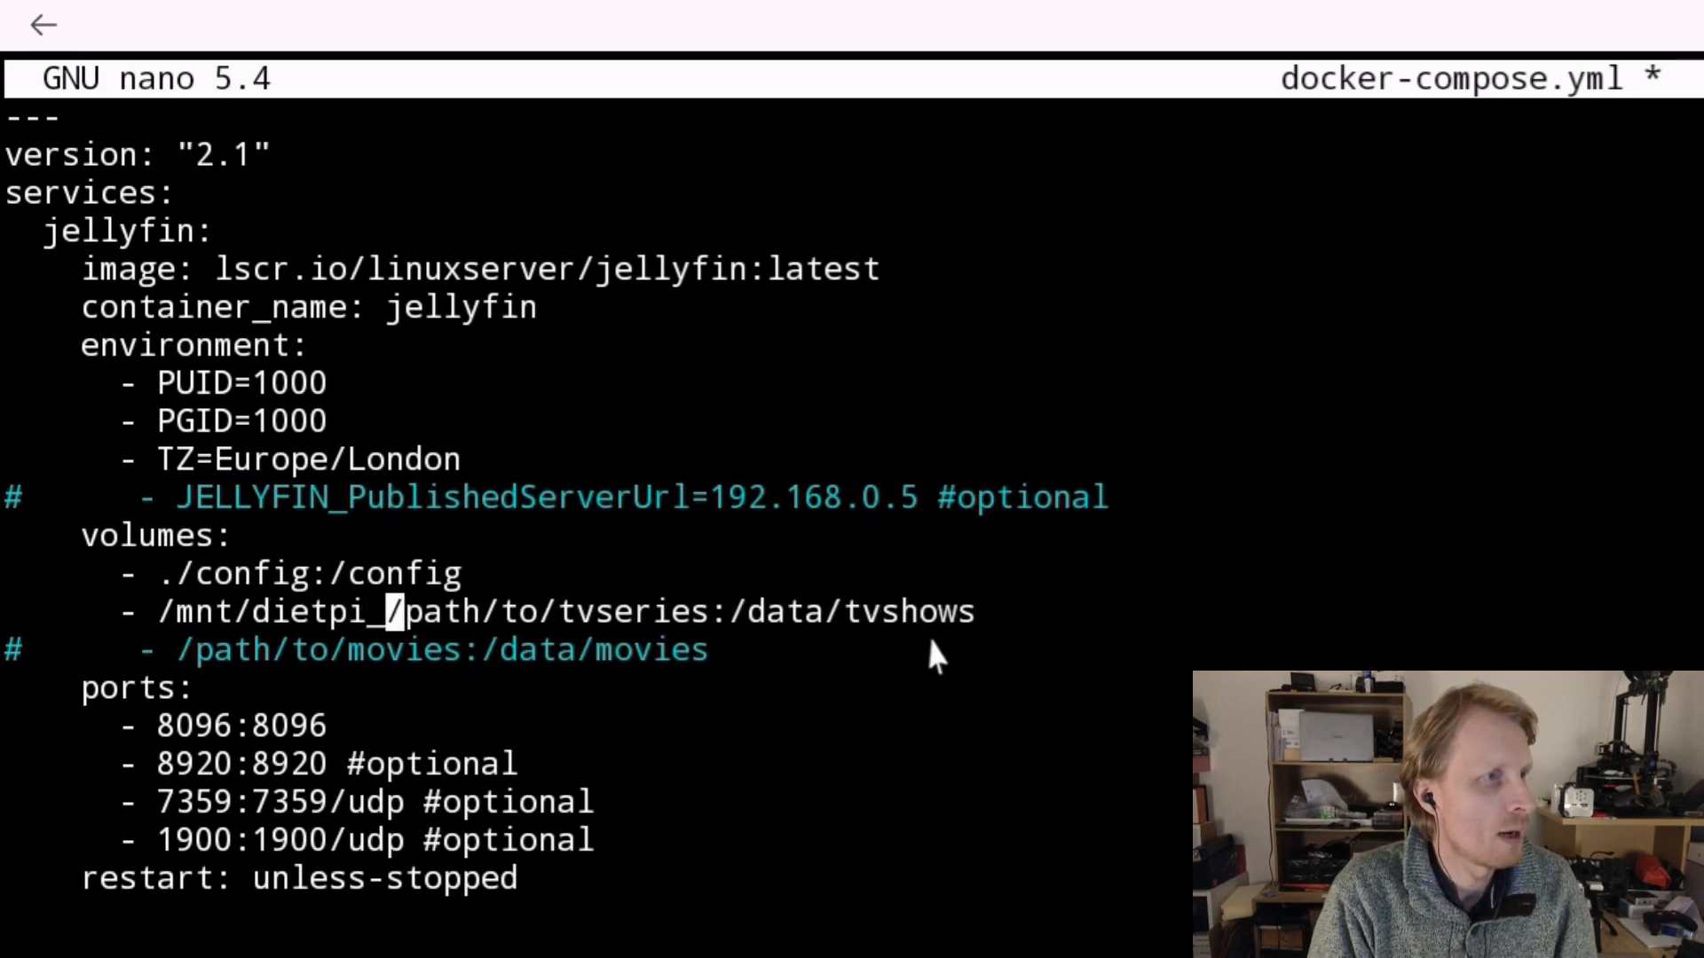
{"action": "type", "text": "/MEDIA"}
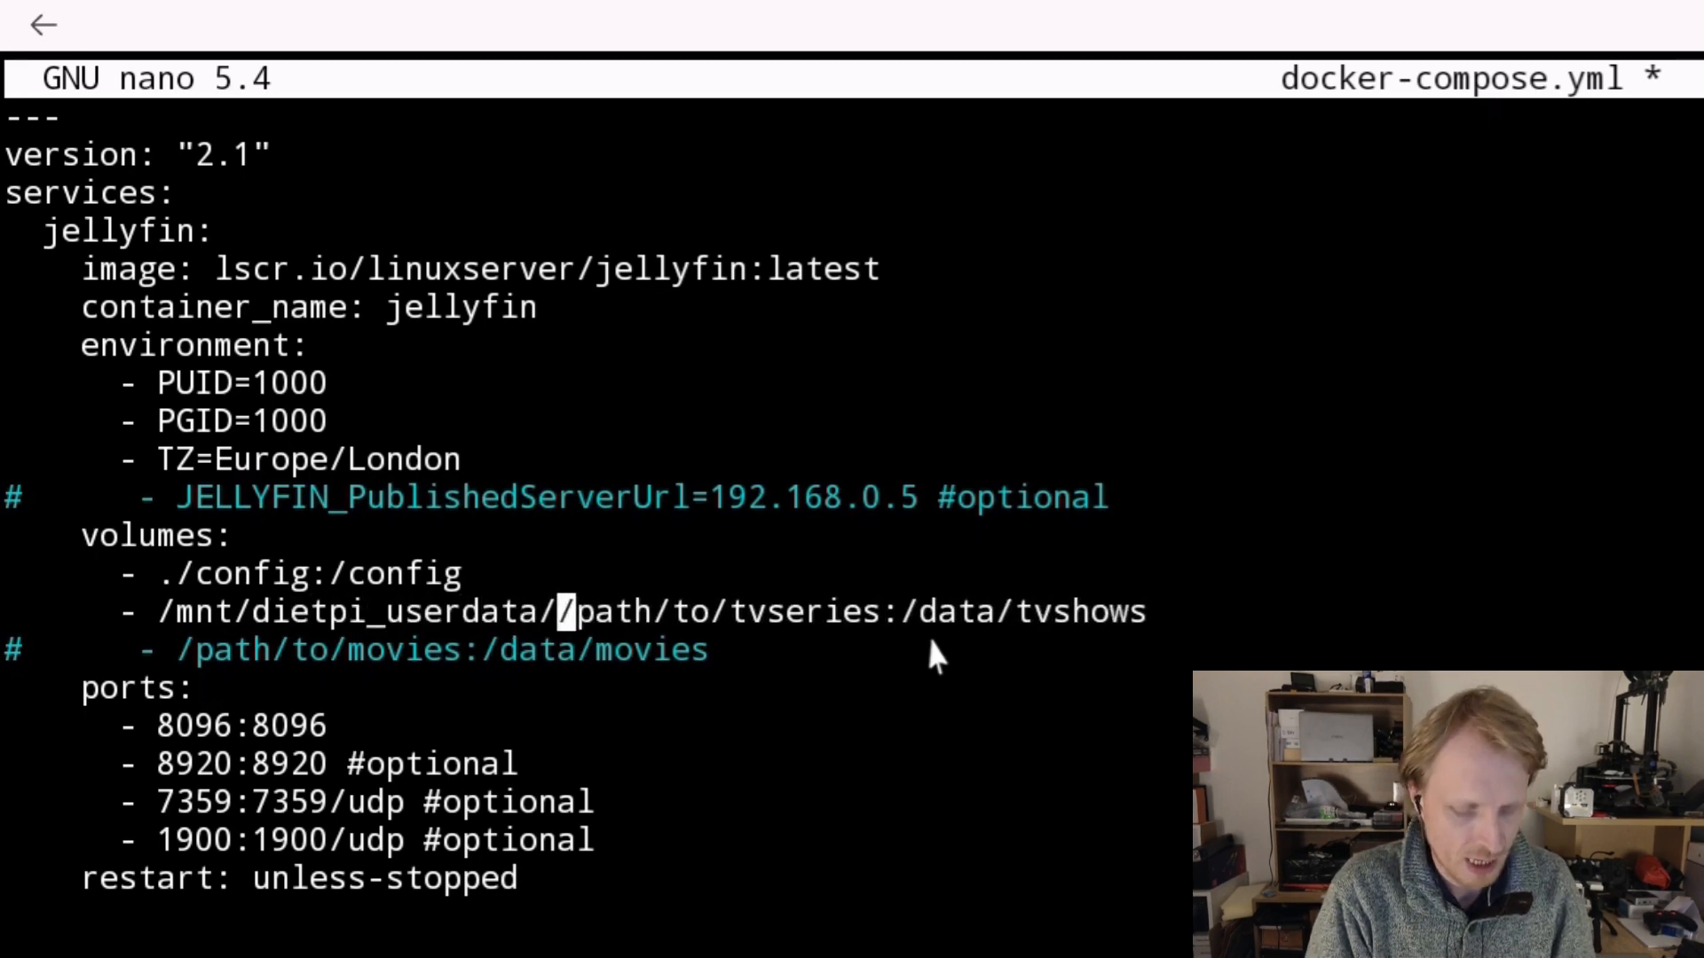
{"action": "key", "text": "Delete"}
{"action": "key", "text": "Delete"}
{"action": "key", "text": "Delete"}
{"action": "key", "text": "Delete"}
{"action": "key", "text": "Delete"}
{"action": "key", "text": "Delete"}
{"action": "key", "text": "Delete"}
{"action": "key", "text": "Delete"}
{"action": "key", "text": "Delete"}
{"action": "key", "text": "Delete"}
{"action": "key", "text": "Delete"}
{"action": "key", "text": "Delete"}
{"action": "key", "text": "Delete"}
{"action": "key", "text": "Delete"}
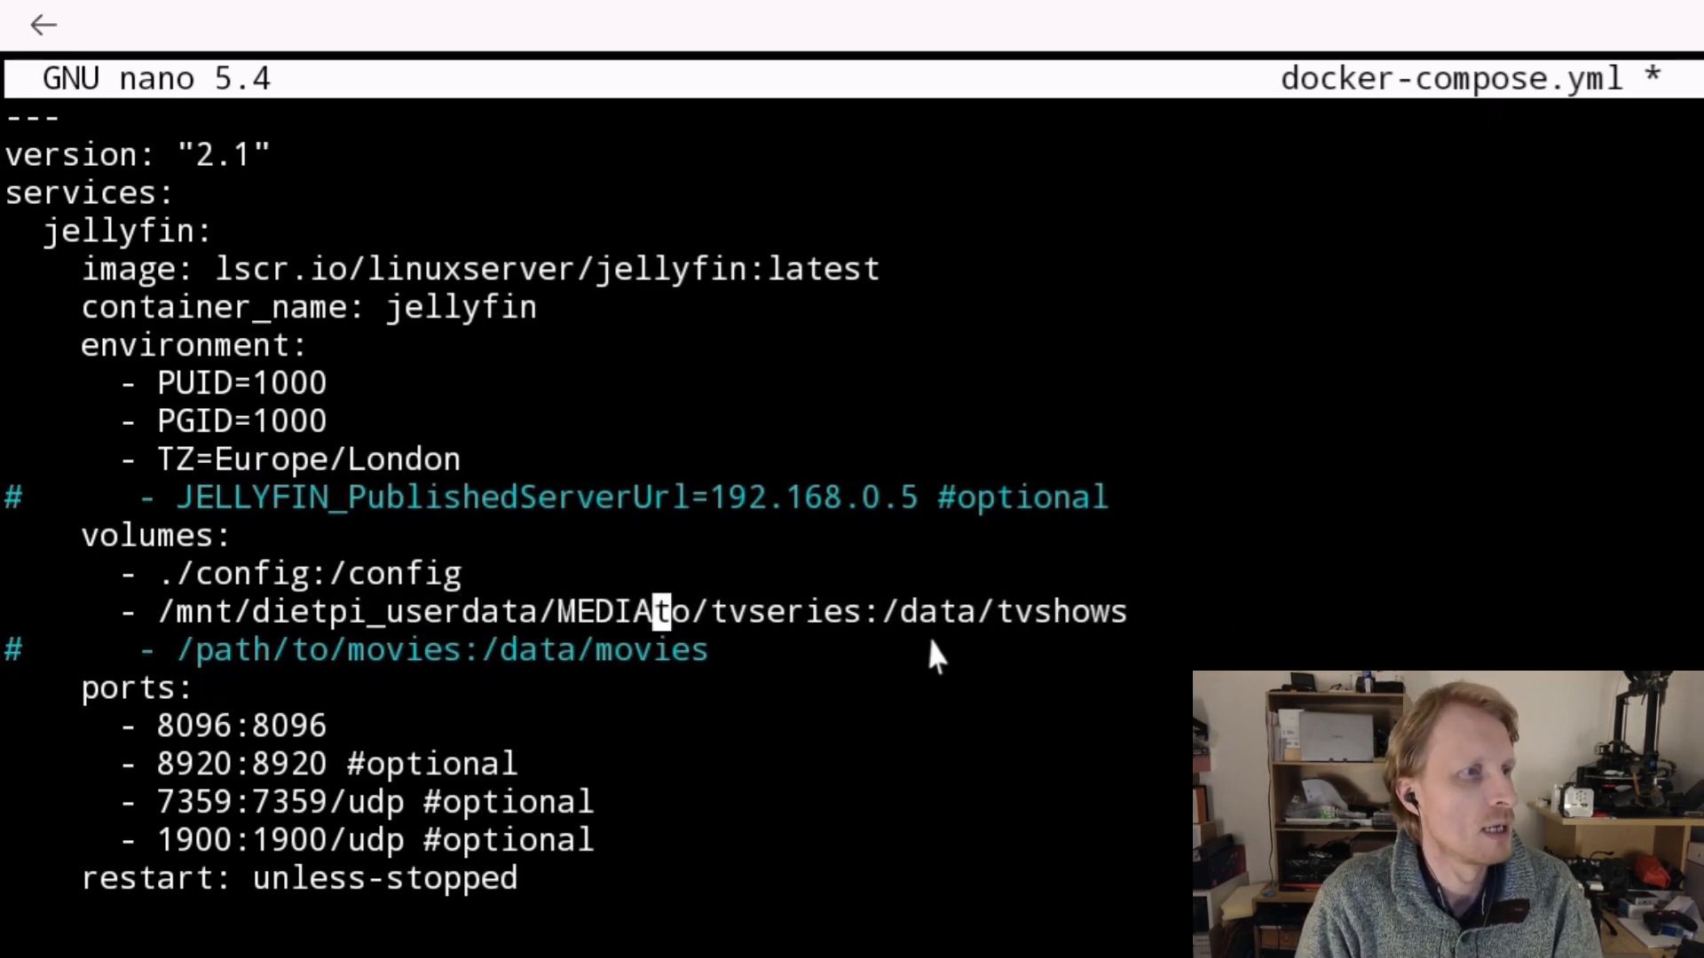
{"action": "key", "text": "Delete"}
{"action": "key", "text": "Delete"}
{"action": "key", "text": "Delete"}
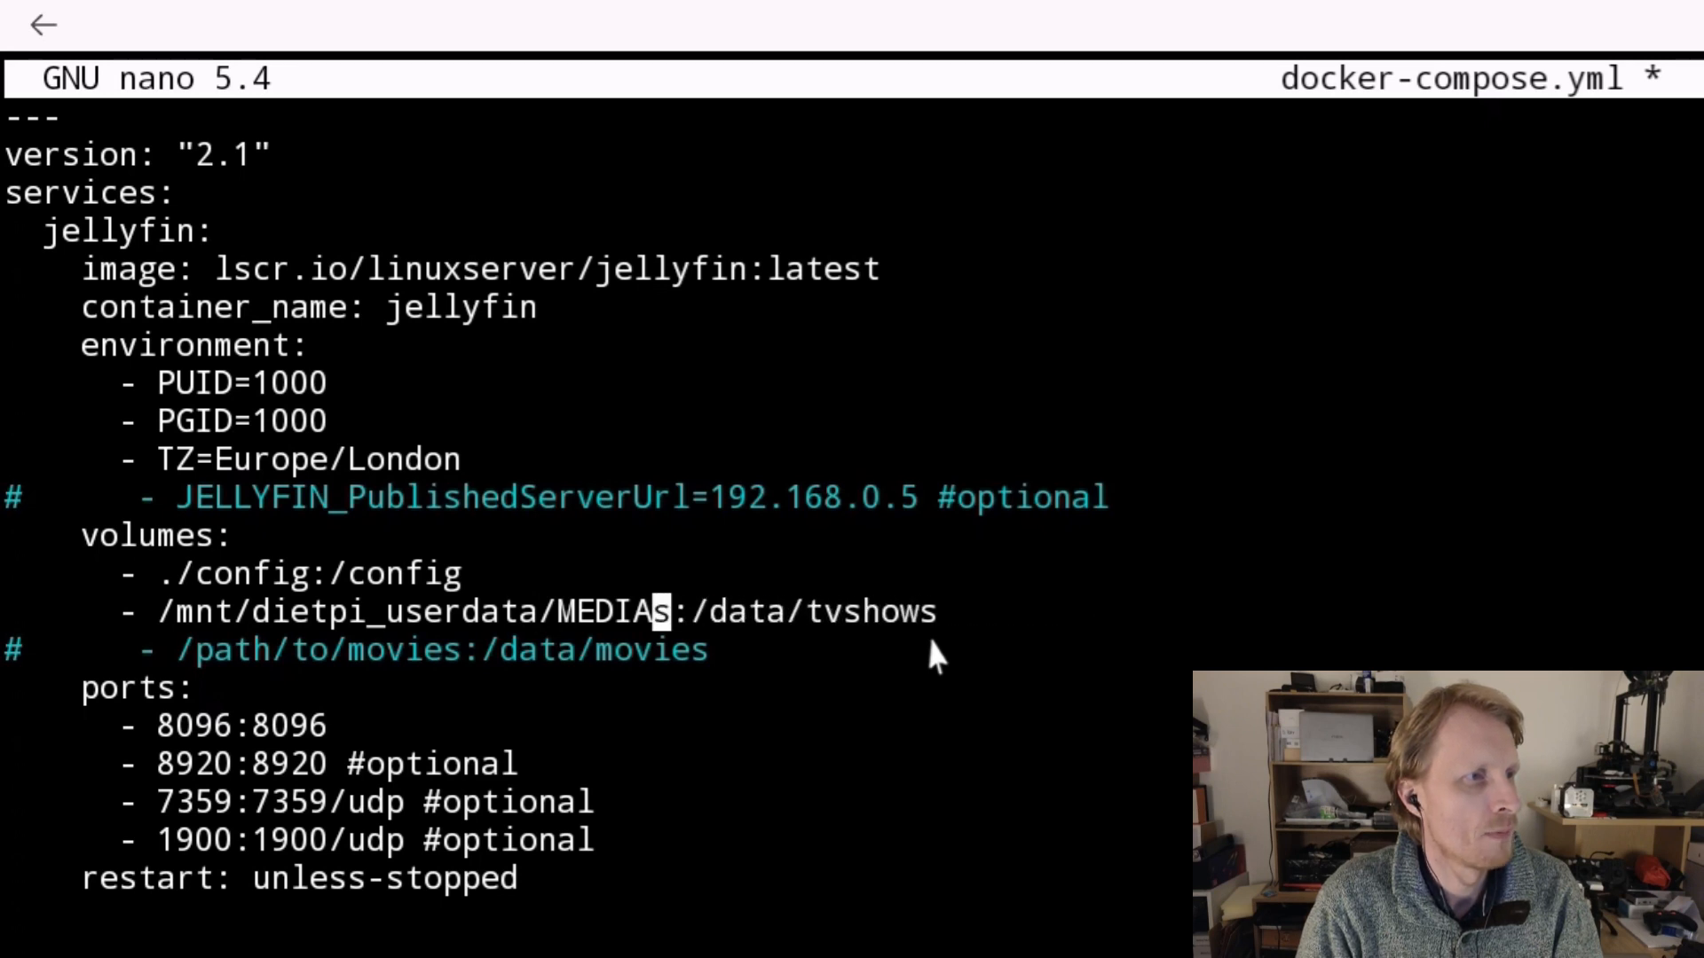
{"action": "key", "text": "End"}
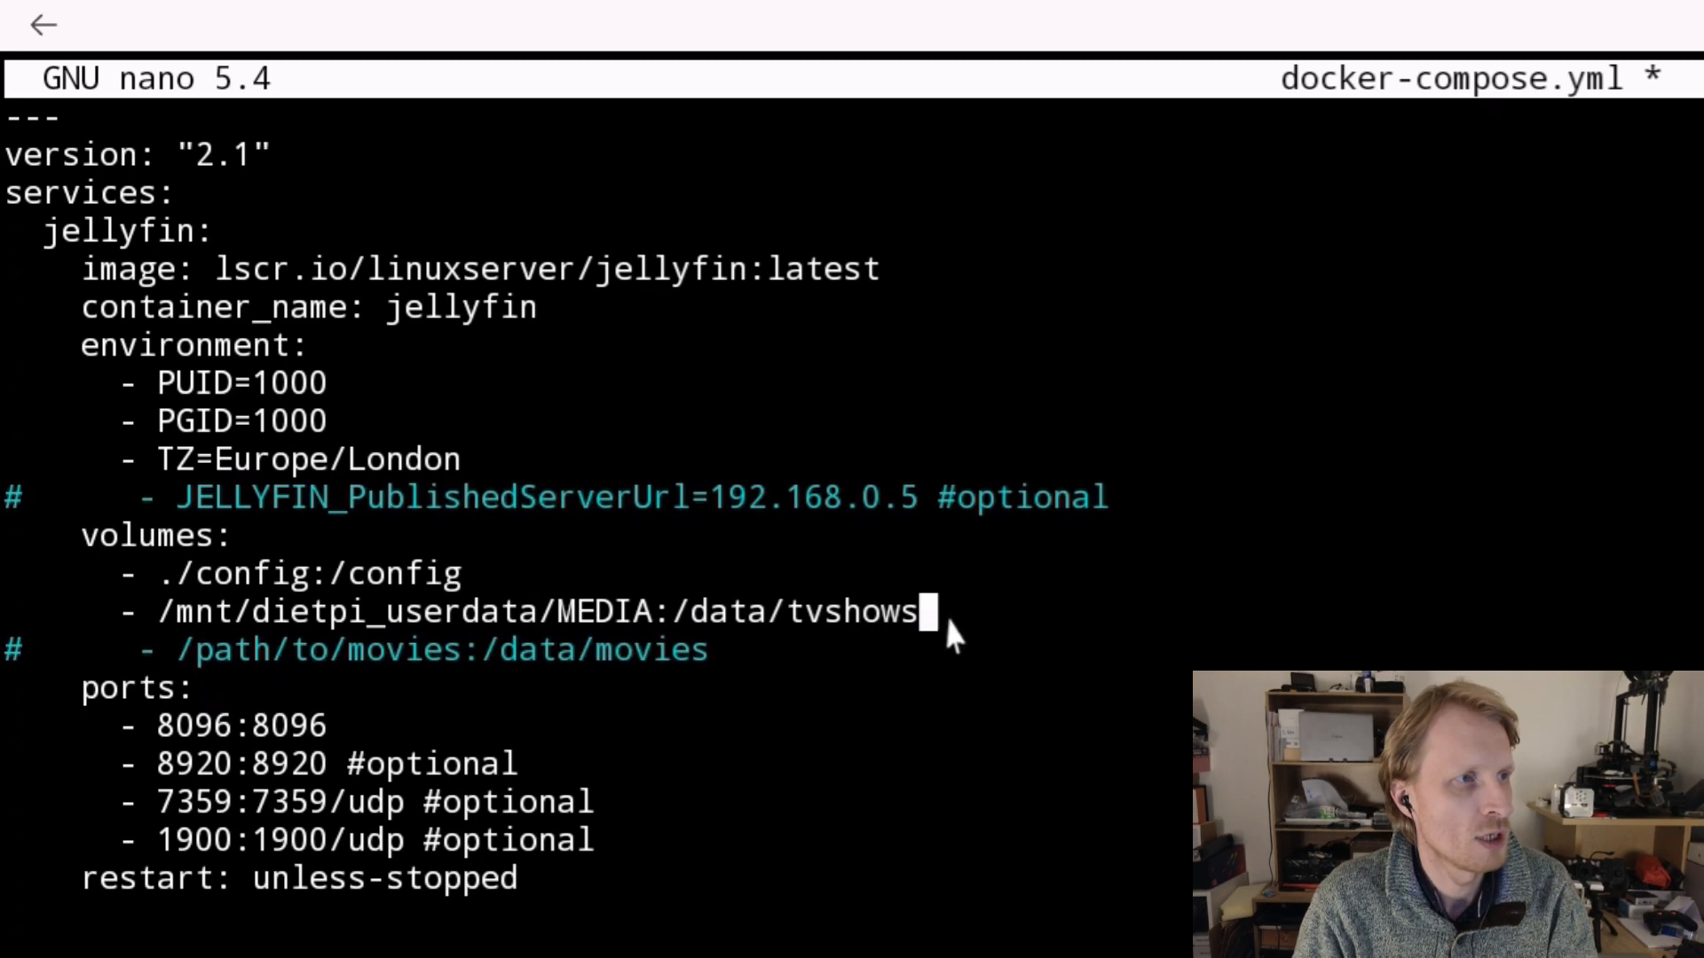
{"action": "key", "text": "BackSpace"}
{"action": "key", "text": "BackSpace"}
{"action": "key", "text": "BackSpace"}
{"action": "key", "text": "BackSpace"}
{"action": "key", "text": "BackSpace"}
{"action": "key", "text": "BackSpace"}
{"action": "key", "text": "BackSpace"}
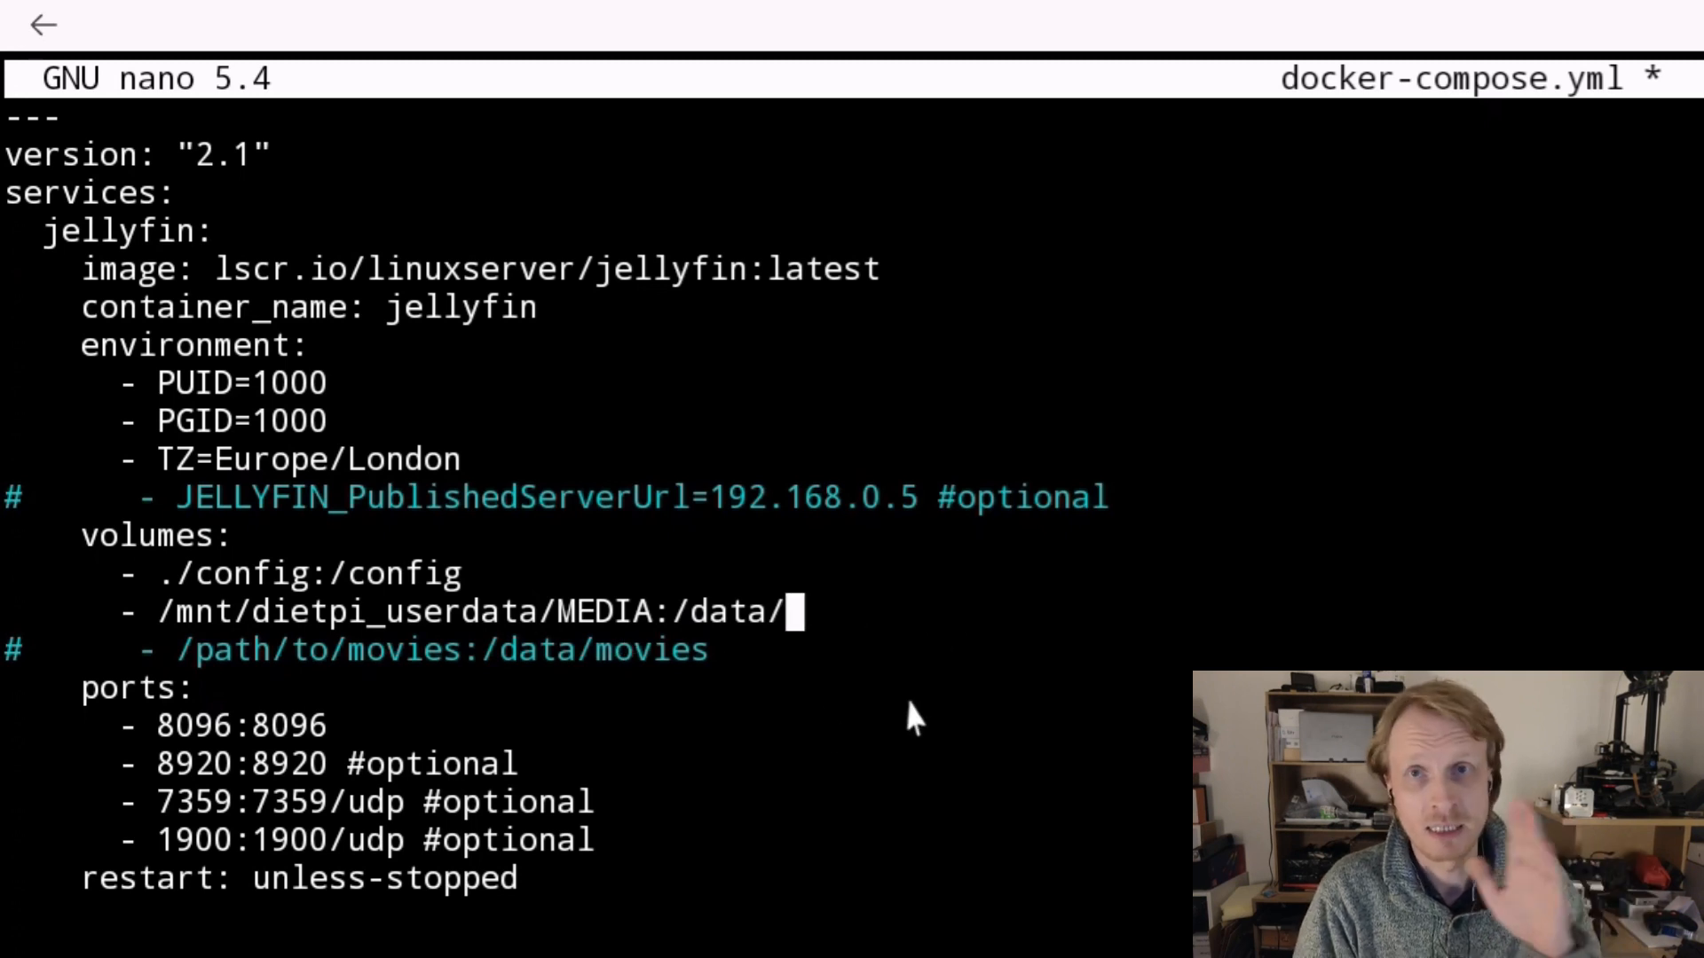
{"action": "type", "text": "MEDIA"}
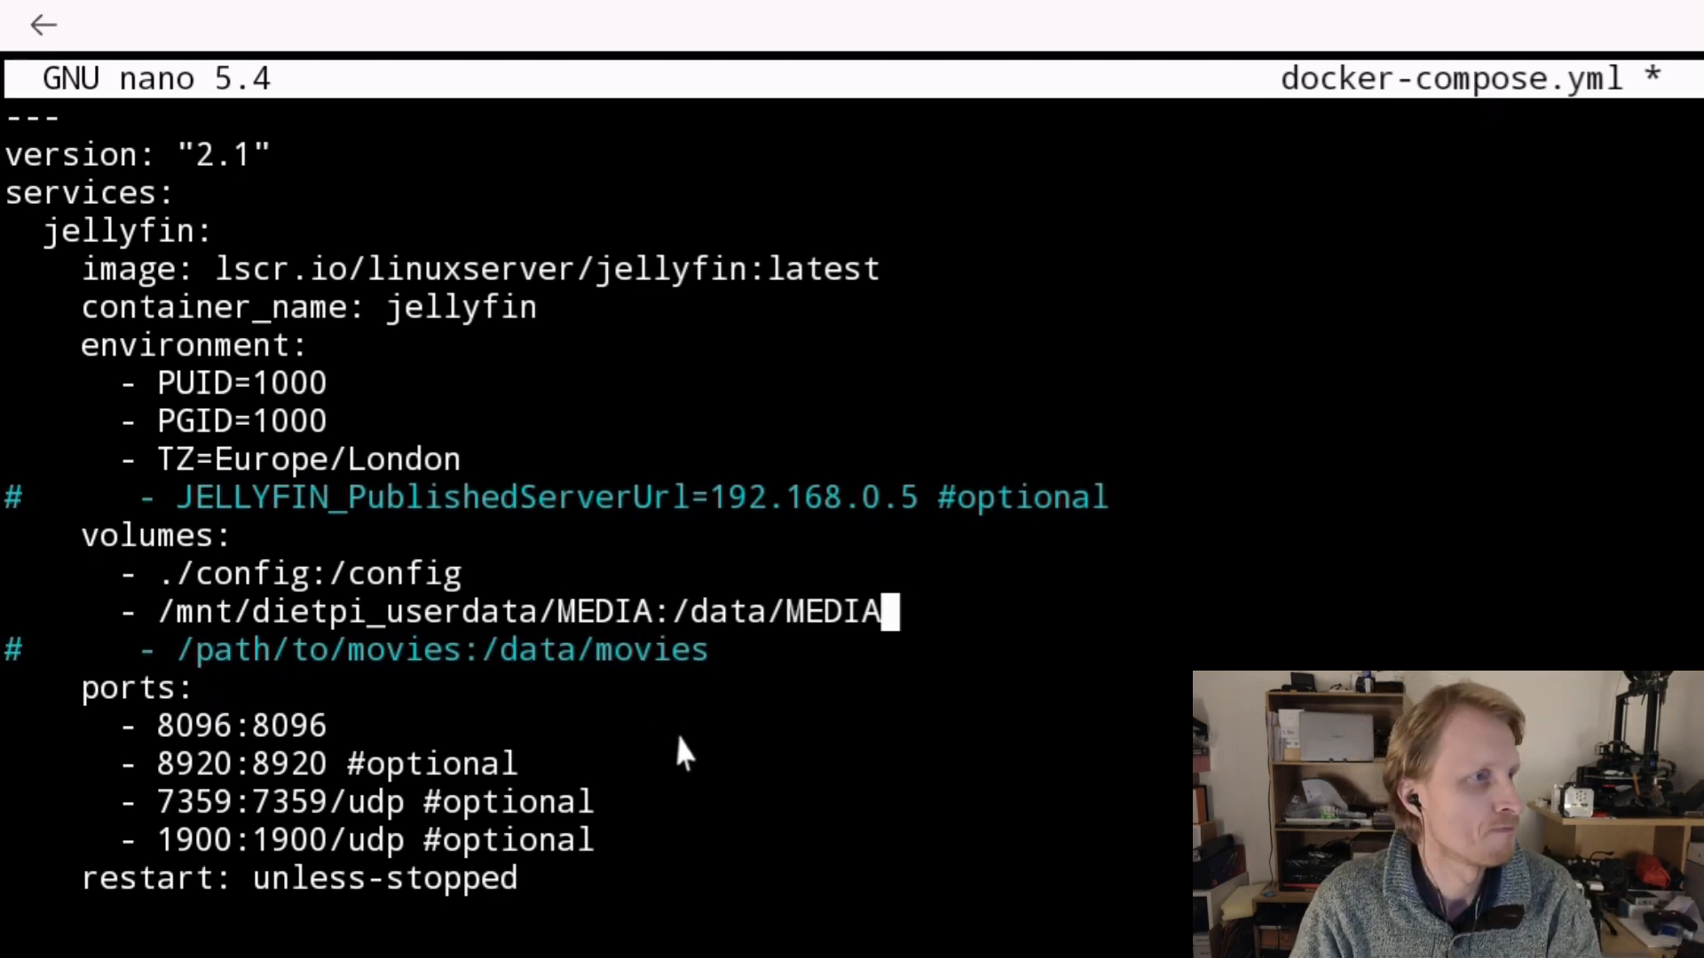
Review the port mappings (8096, 8920, 7359/udp, 1900/udp) to the file's end, then exit nano.
{"action": "key", "text": "Down"}
{"action": "key", "text": "Down"}
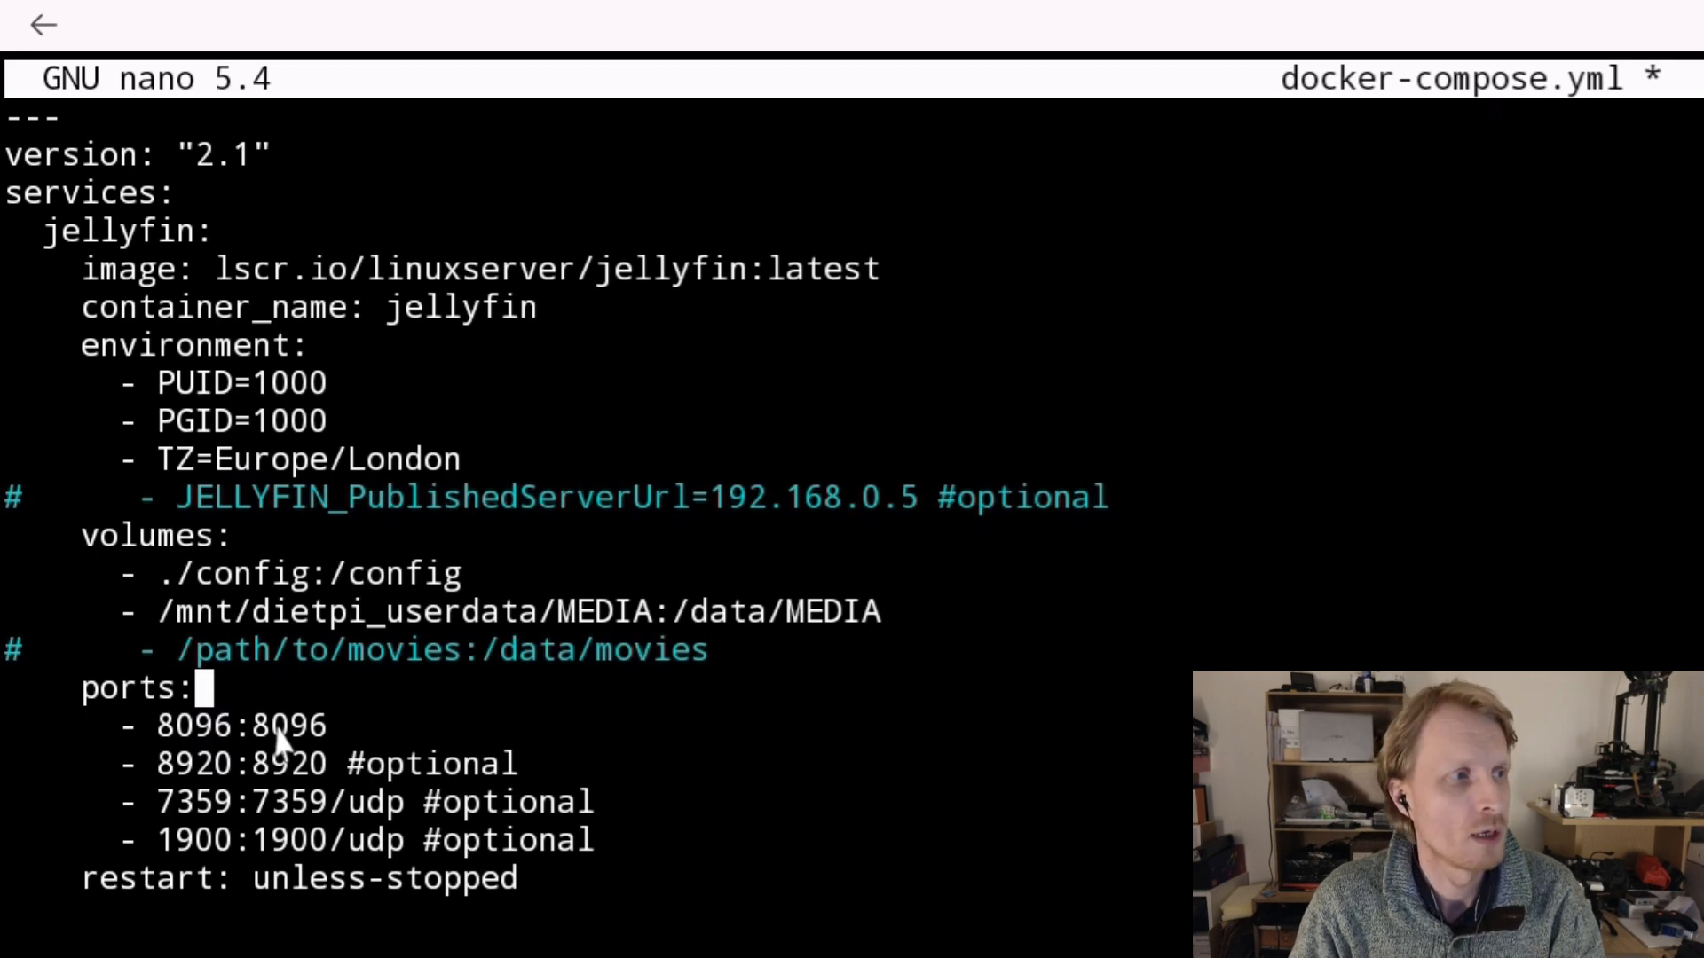
{"action": "key", "text": "Down"}
{"action": "key", "text": "Right"}
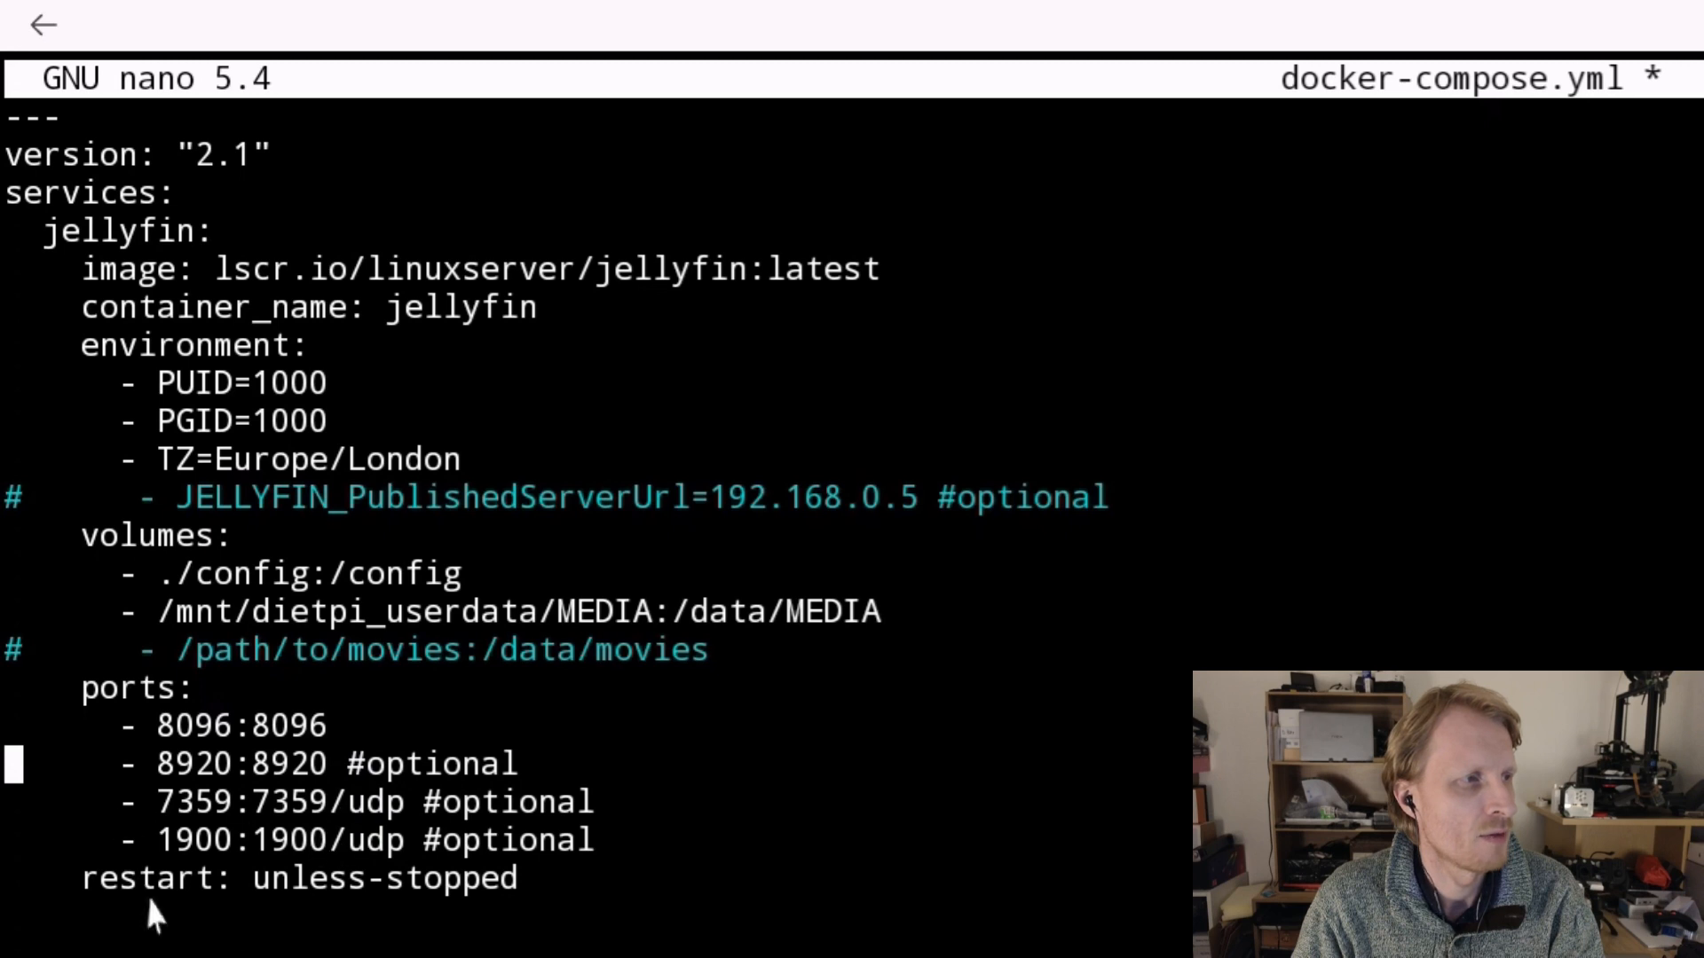
{"action": "key", "text": "Down"}
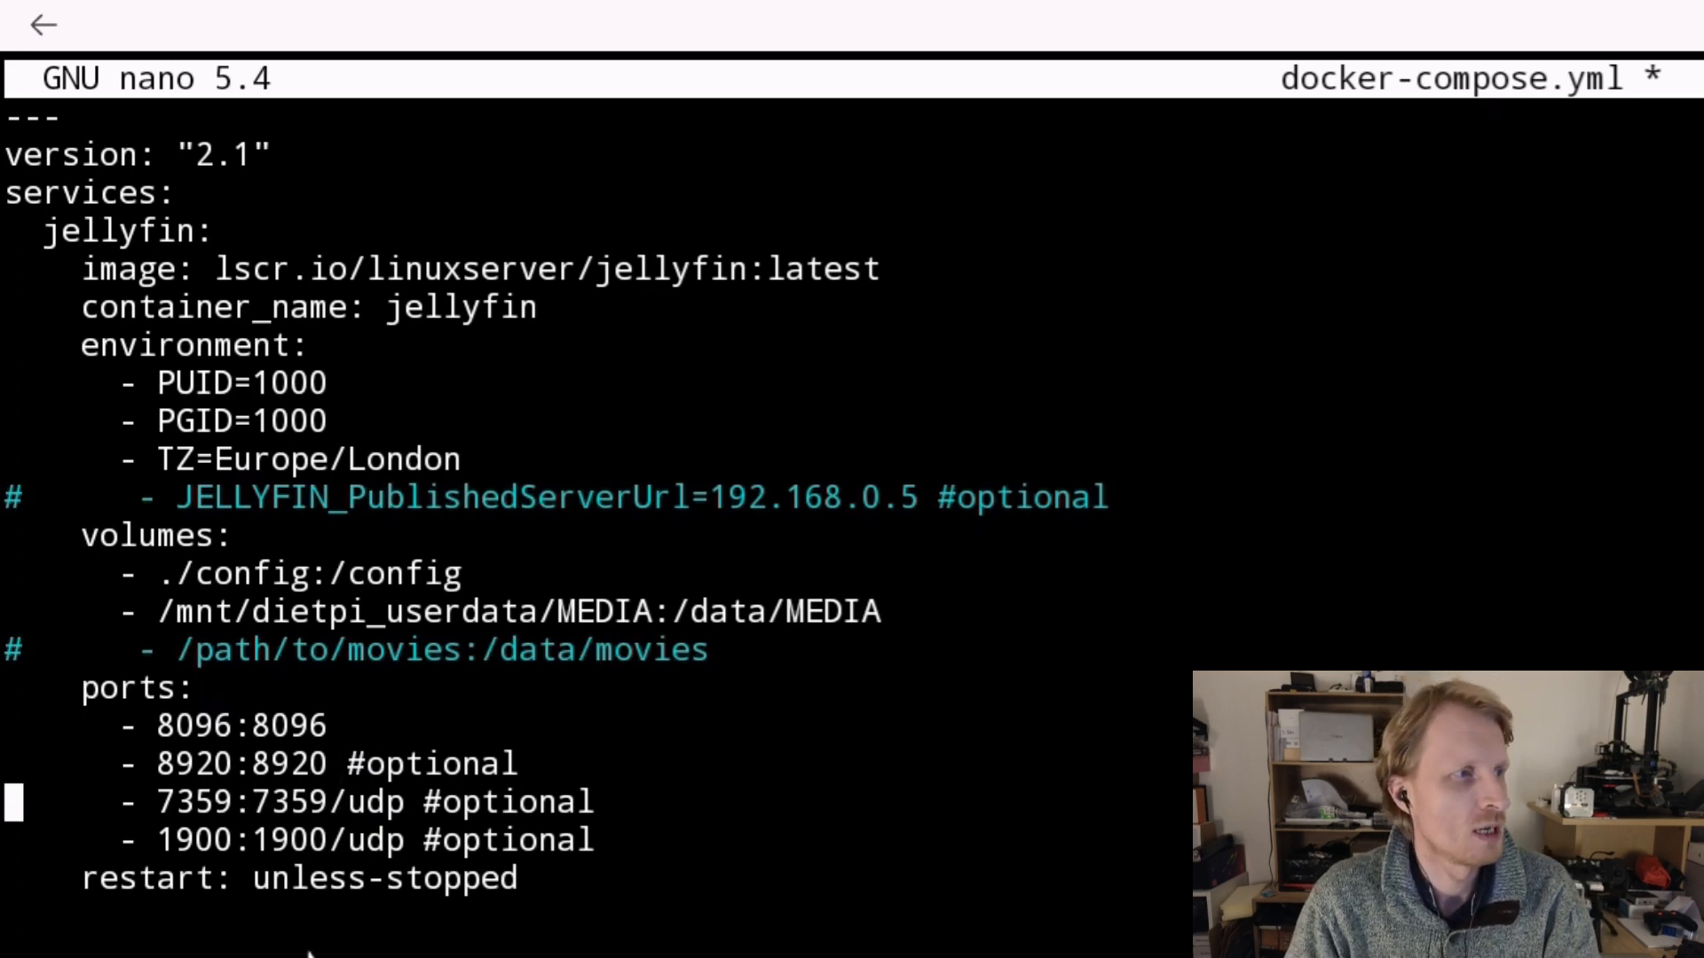
{"action": "key", "text": "Down"}
{"action": "key", "text": "Down"}
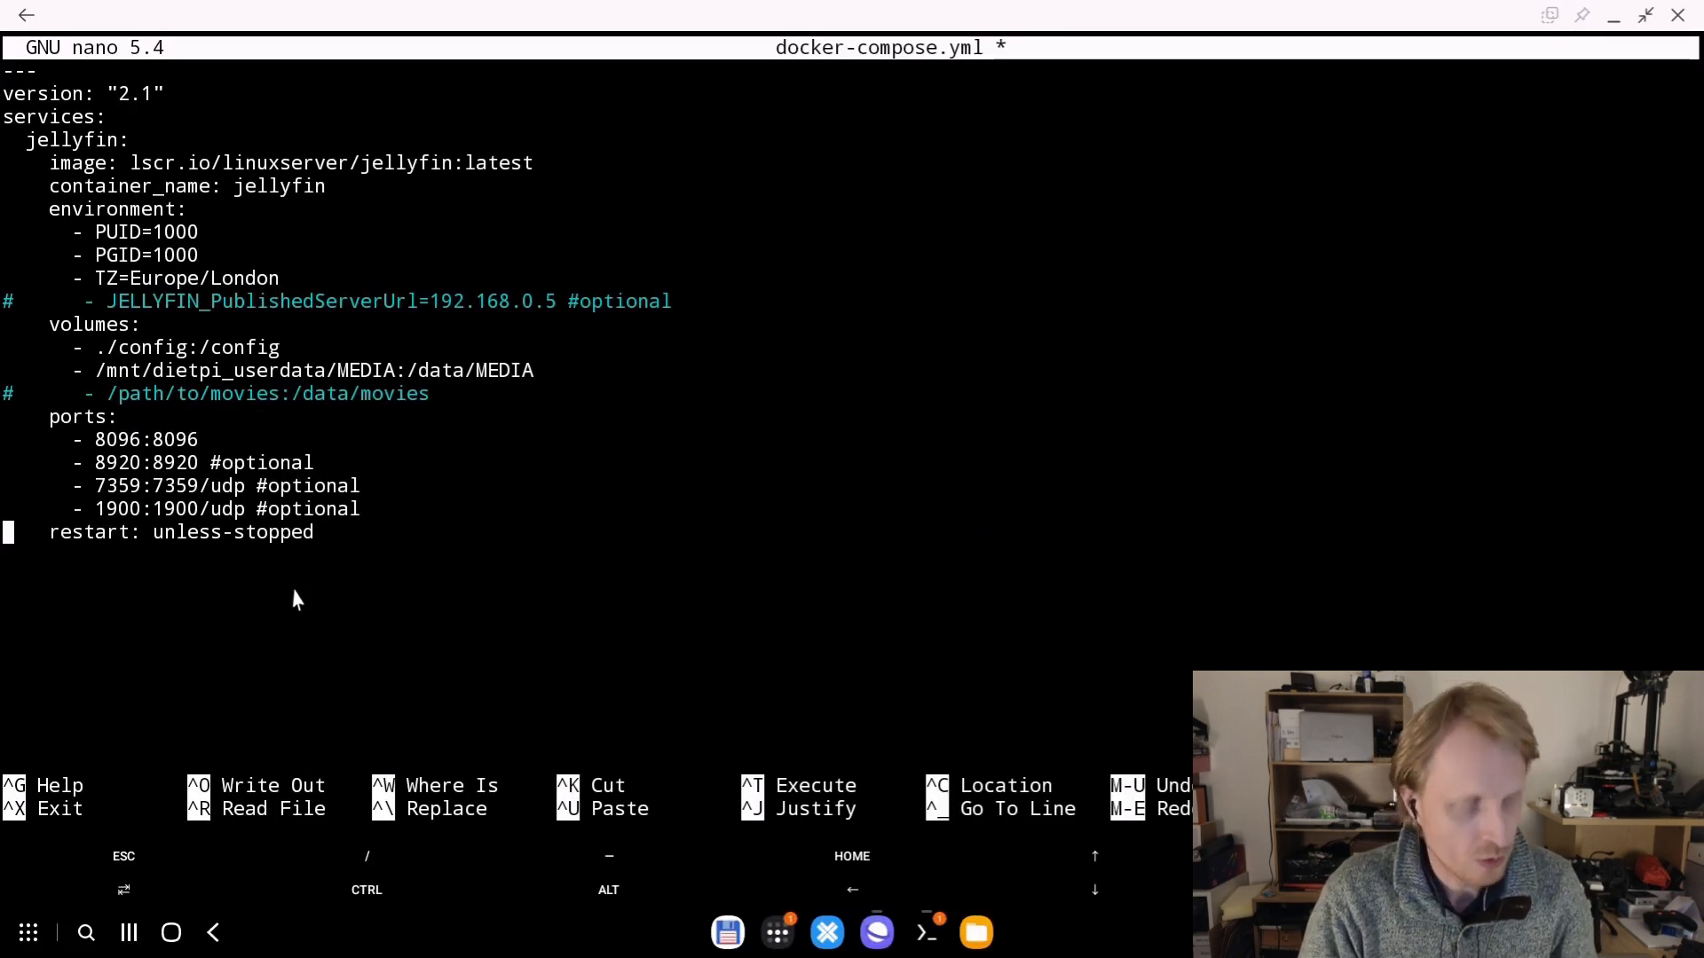
{"action": "key", "text": "ctrl+x"}
Save docker-compose.yml under its name and print its contents with cat.
{"action": "key", "text": "y"}
{"action": "key", "text": "Return"}
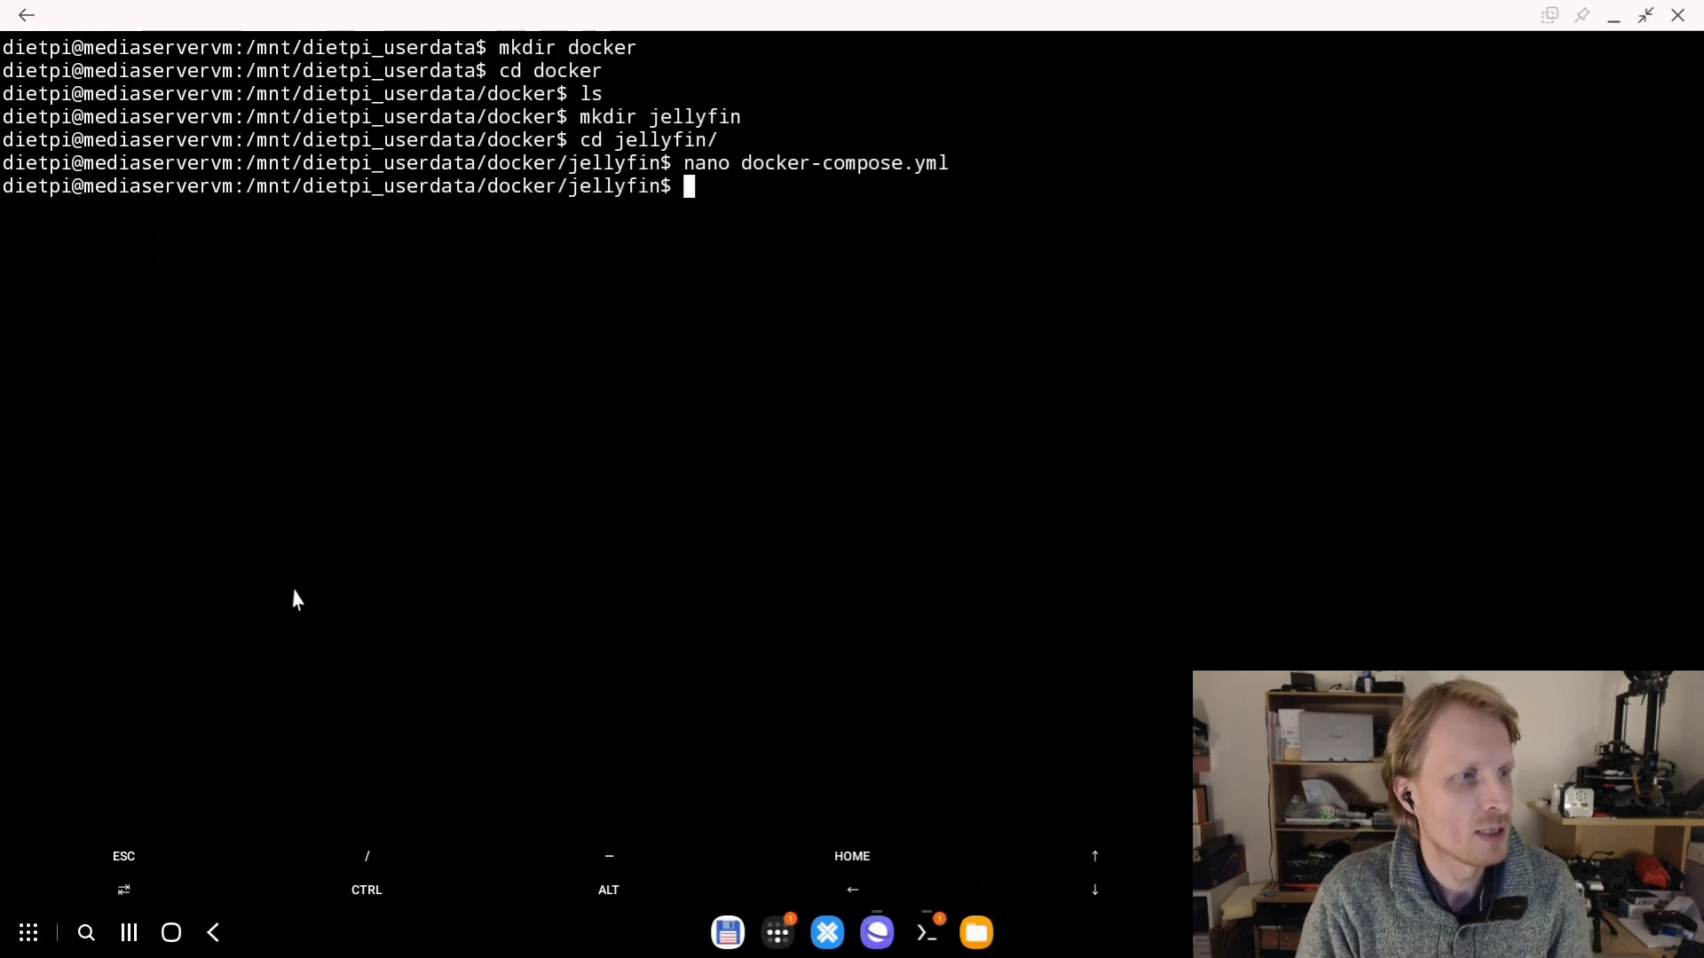
{"action": "key", "text": "ctrl+l"}
{"action": "type", "text": "cat "}
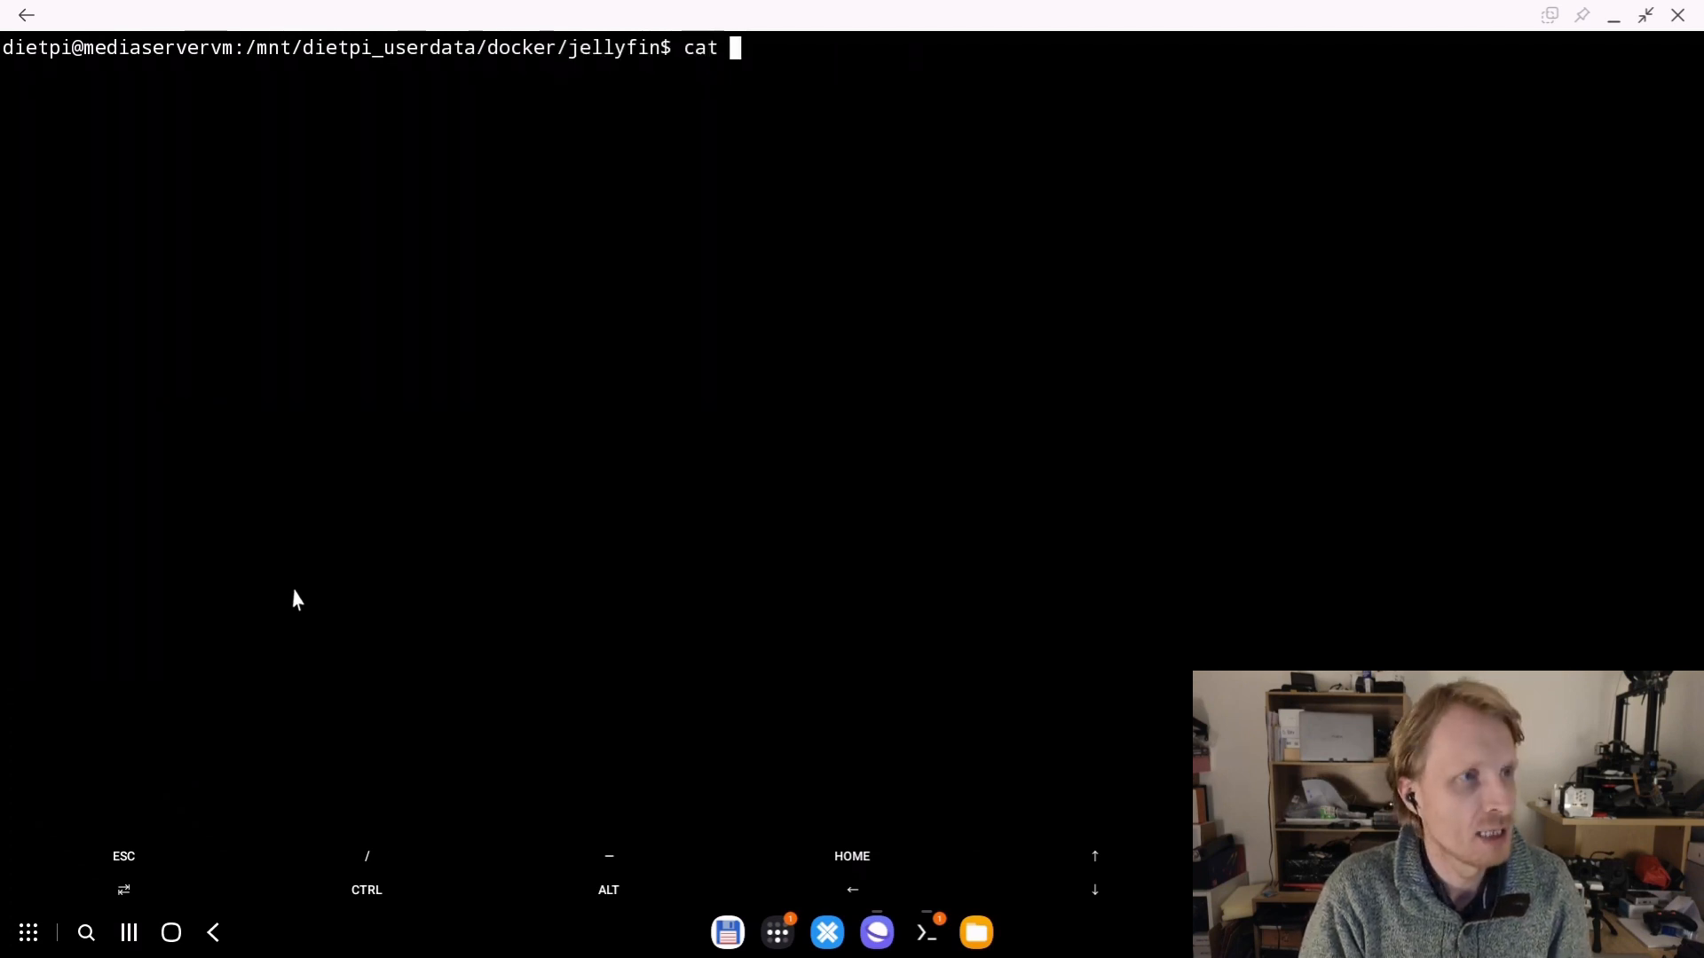
{"action": "type", "text": "doc"}
{"action": "key", "text": "Tab"}
{"action": "key", "text": "Return"}
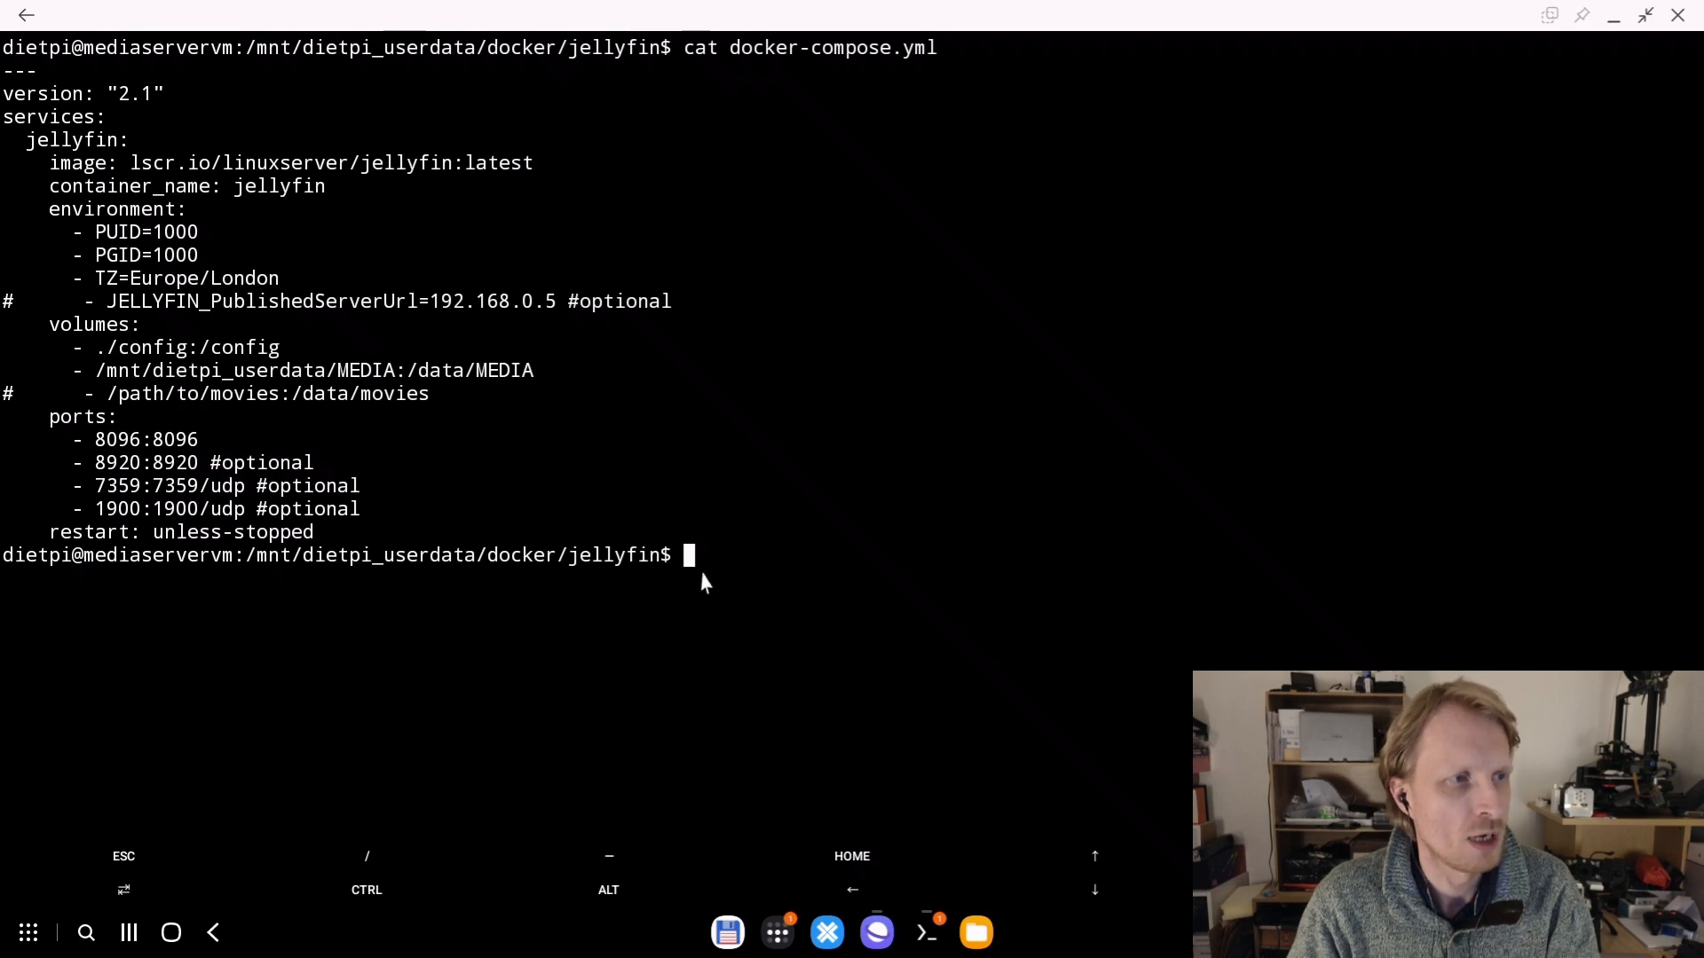
List the jellyfin folder and create a config folder beside the compose file.
{"action": "type", "text": "ls"}
{"action": "key", "text": "Return"}
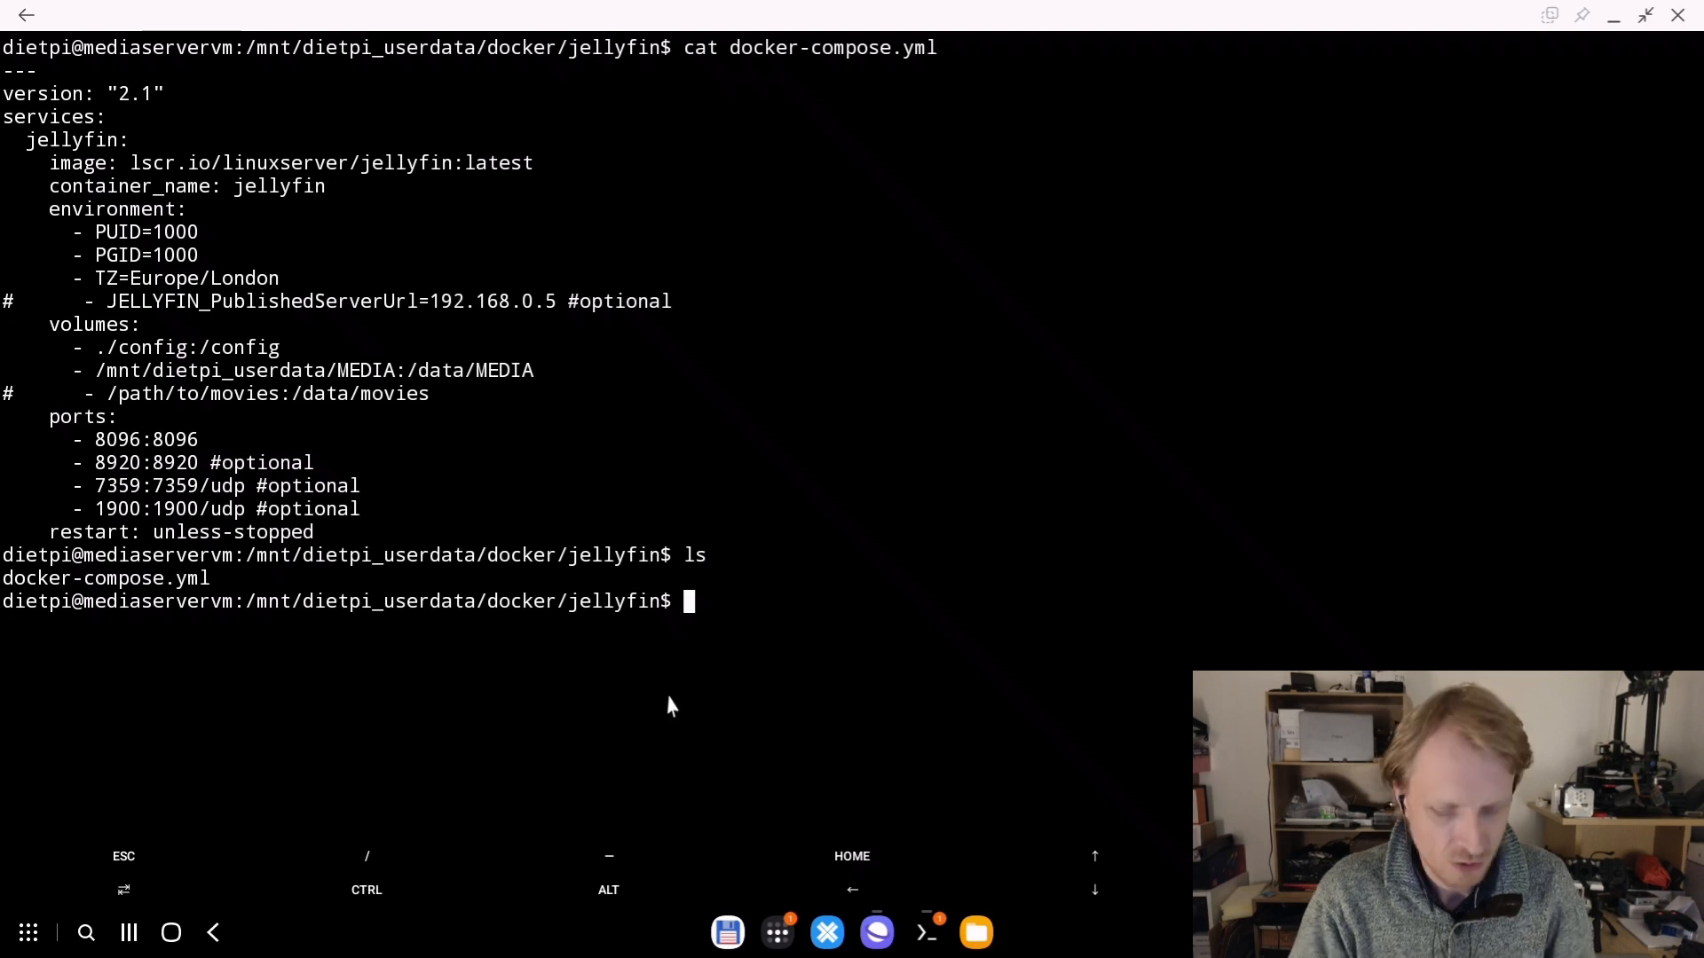
{"action": "type", "text": "mkdir config"}
{"action": "key", "text": "Return"}
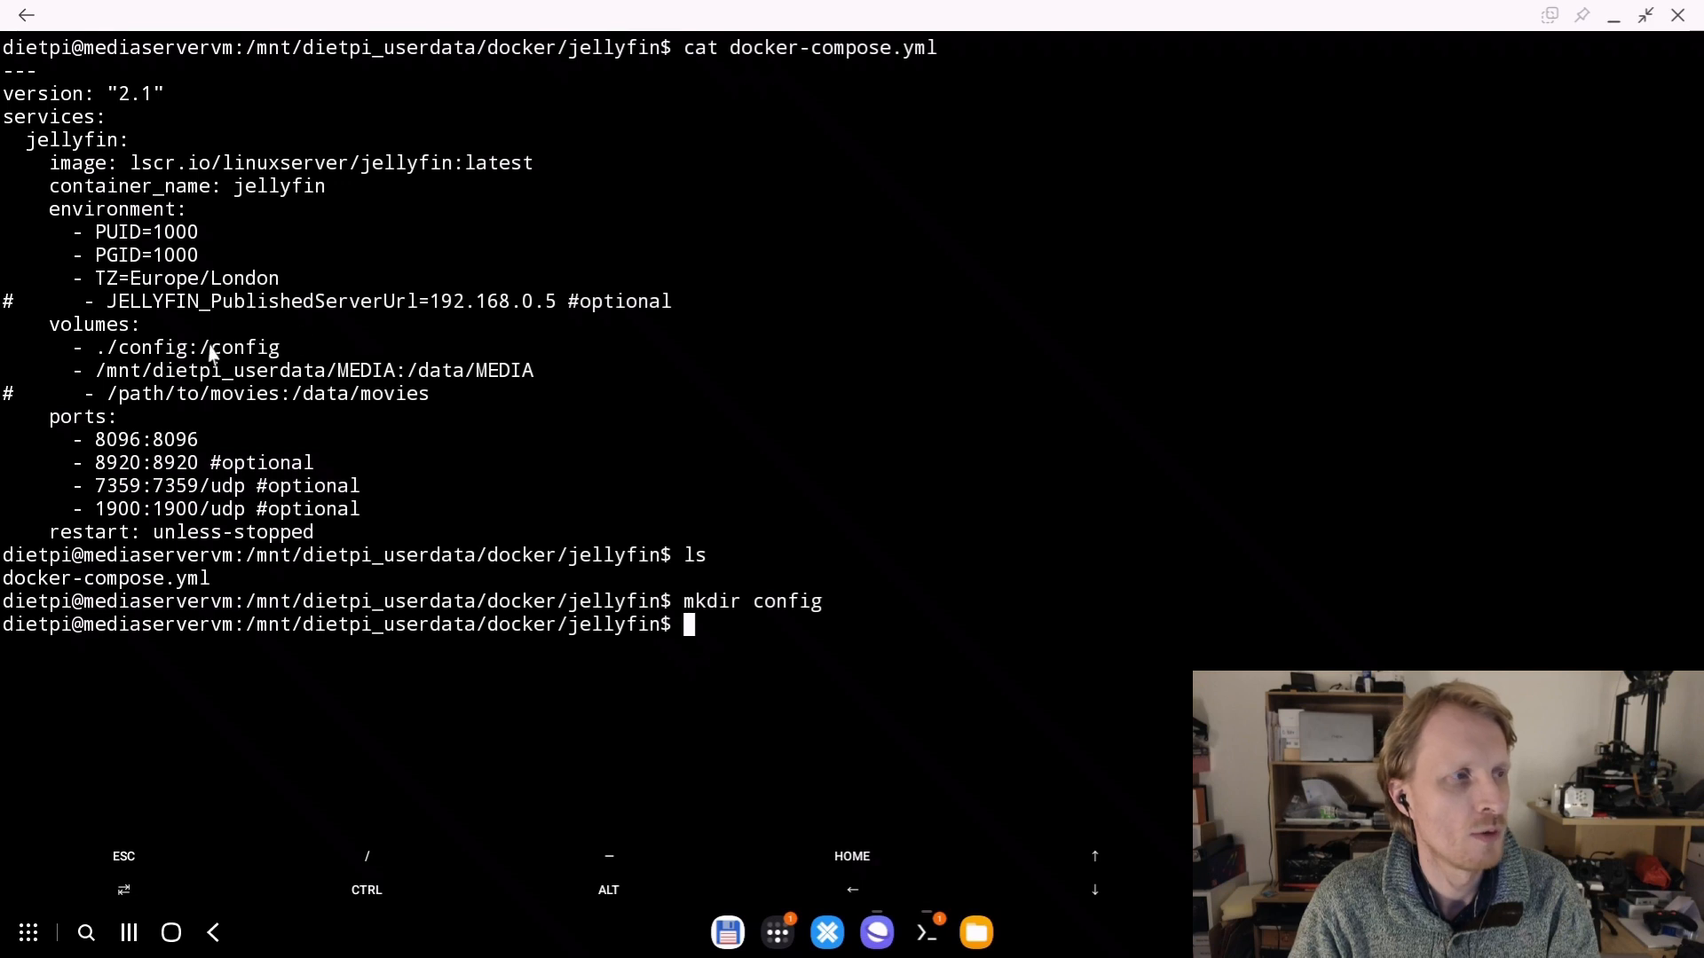
{"action": "key", "text": "ctrl+l"}
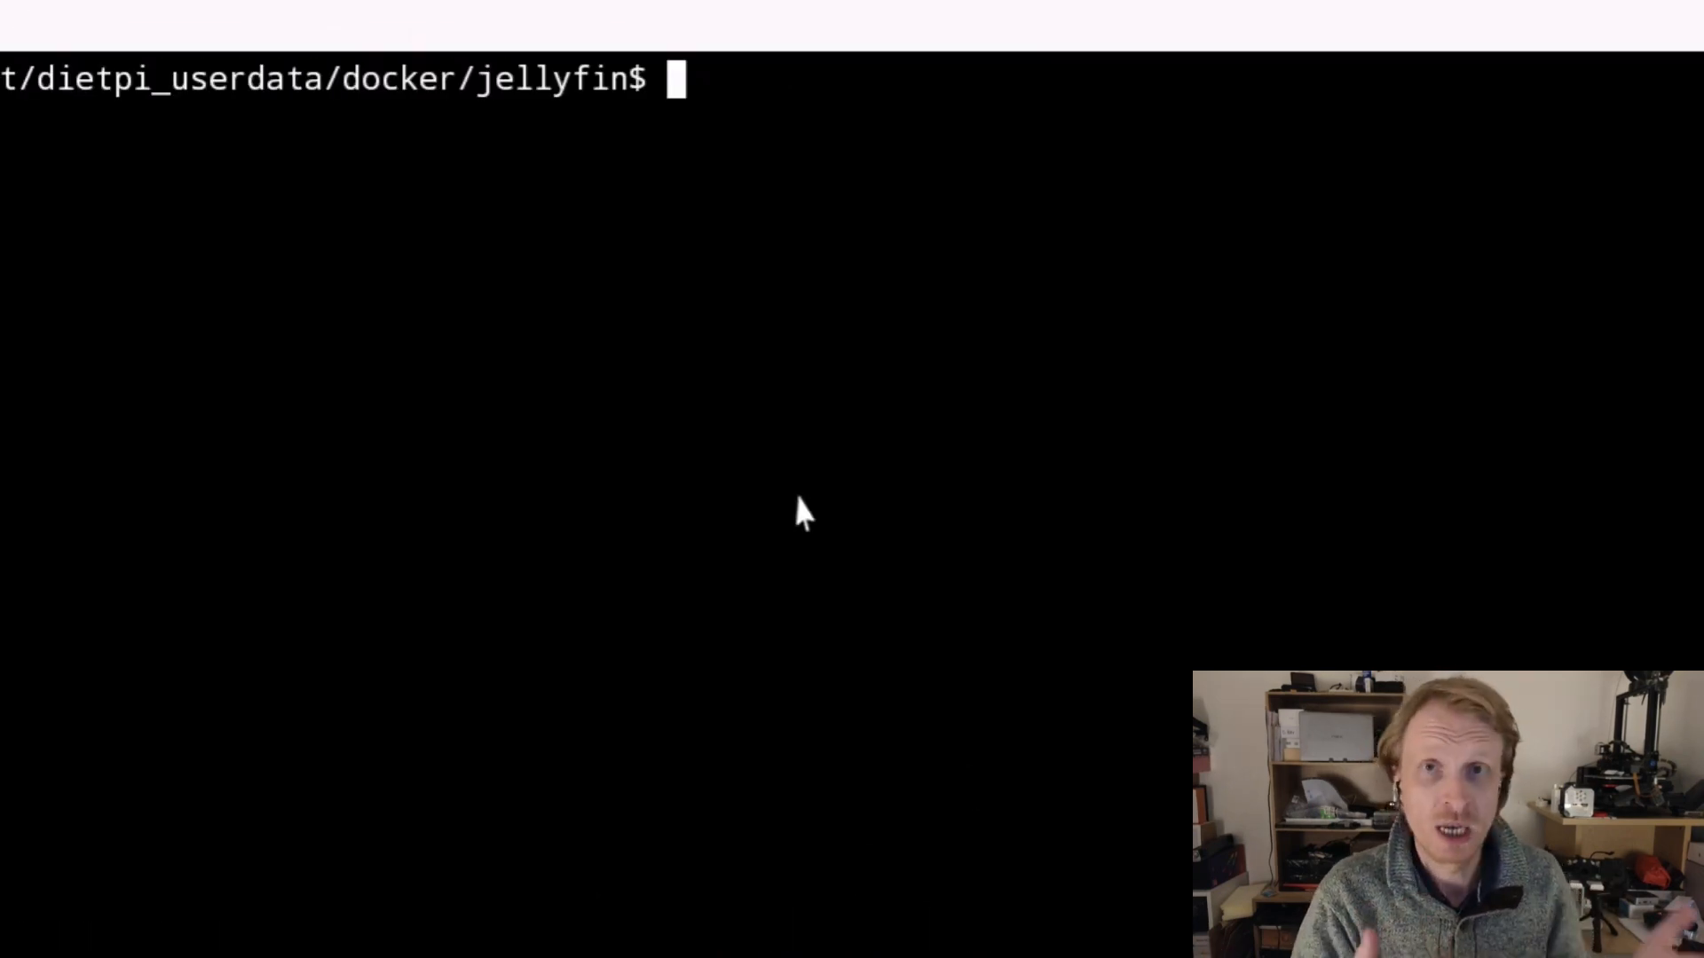
Run sudo docker-compose up -d to pull the Jellyfin image and start the container.
{"action": "type", "text": "sudo docker"}
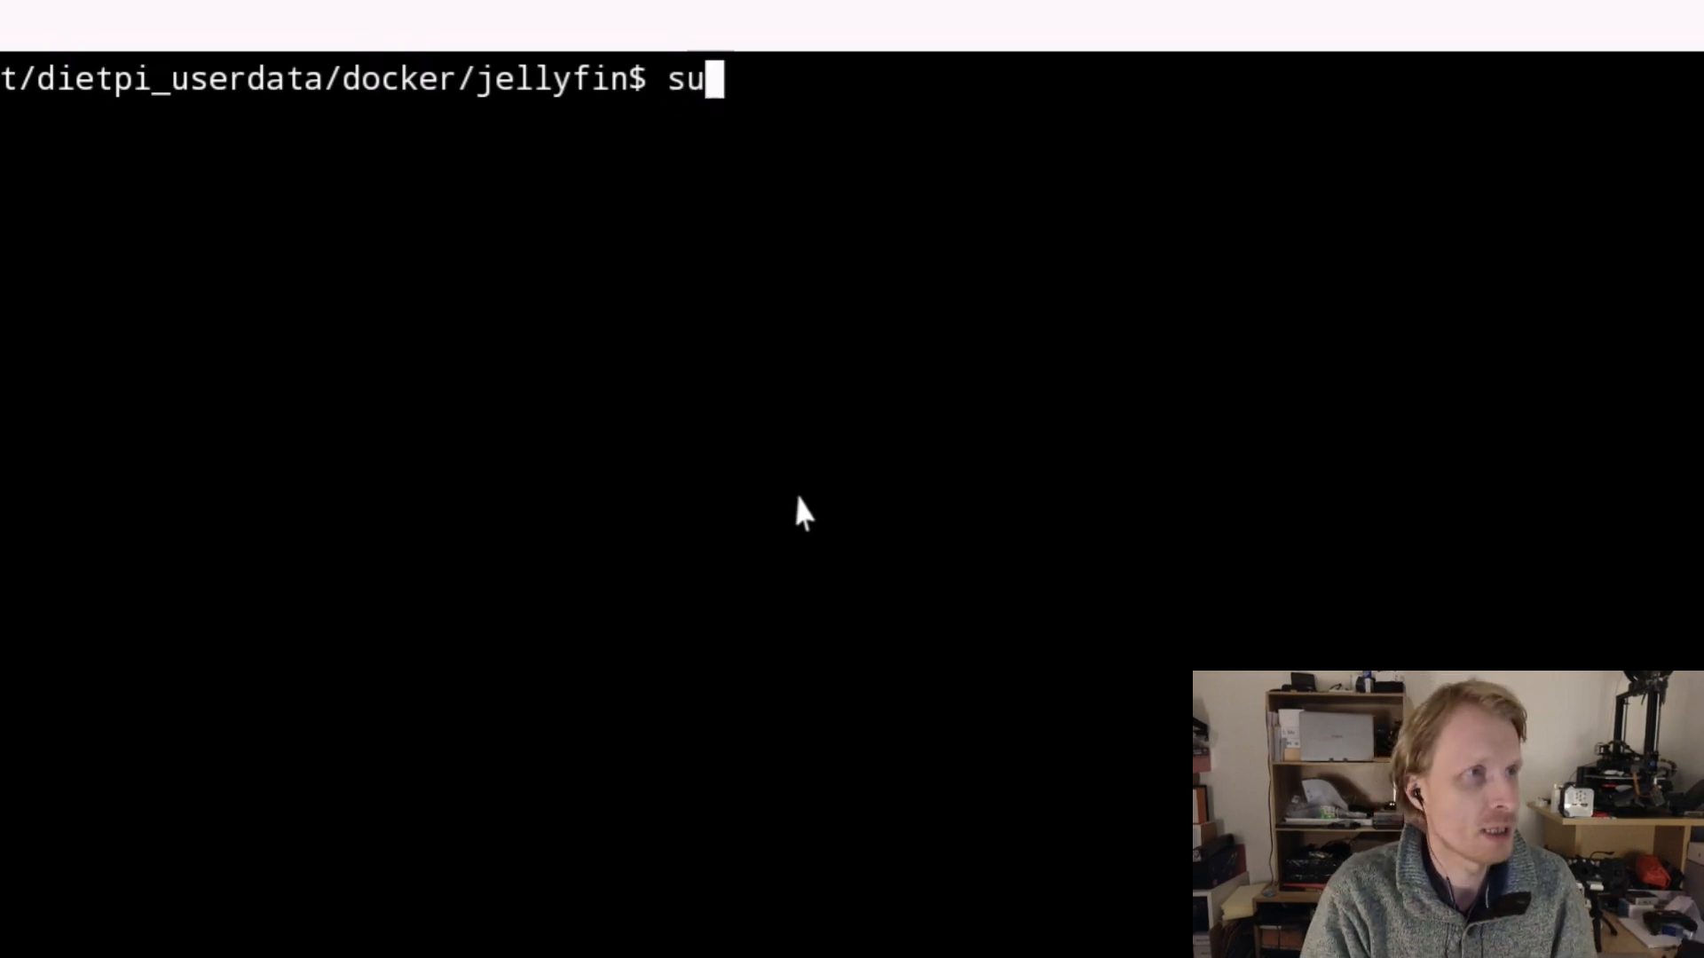
{"action": "type", "text": "-"}
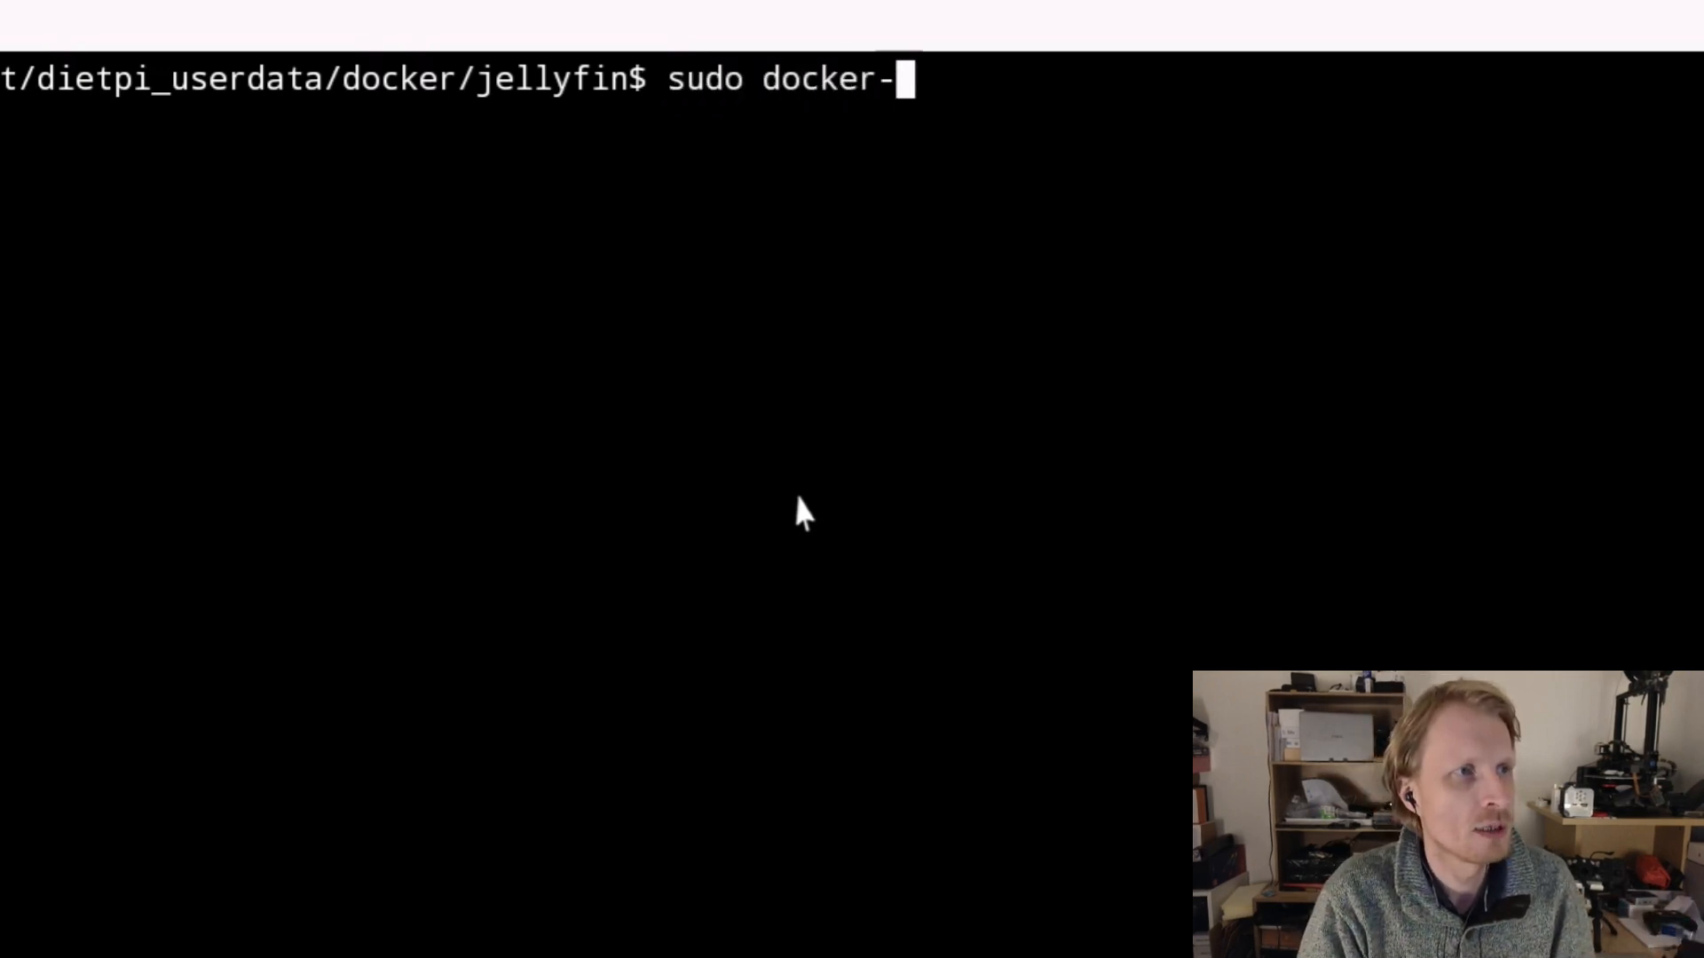
{"action": "type", "text": "compose up -d"}
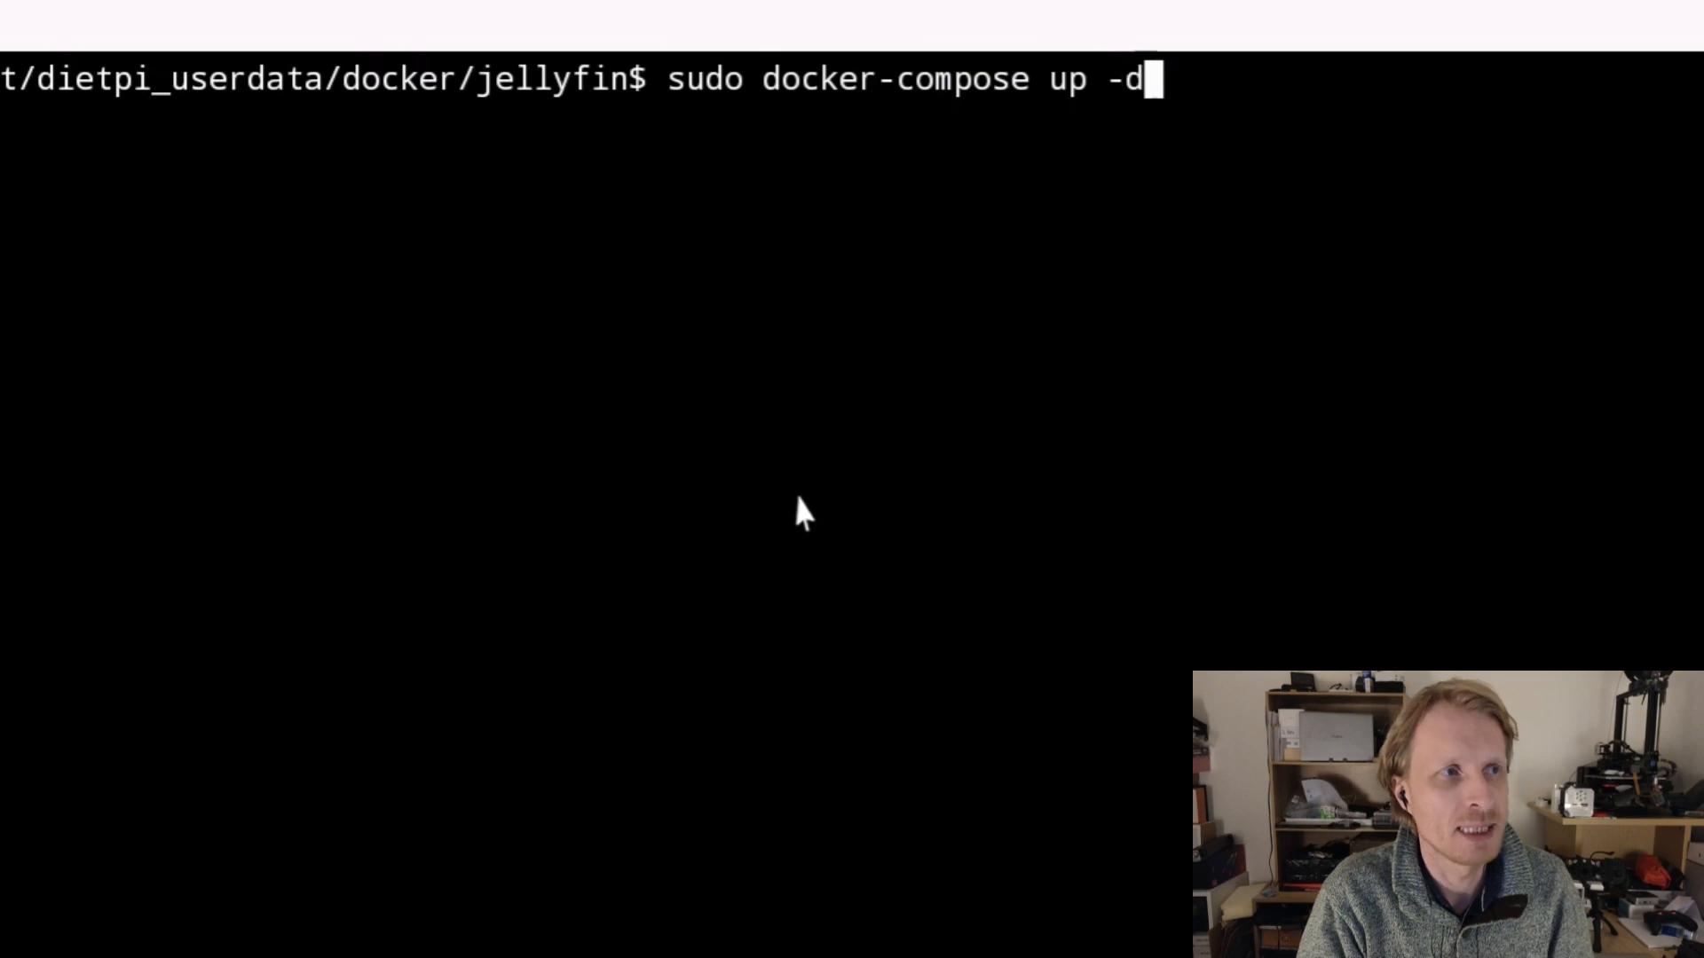
{"action": "key", "text": "Return"}
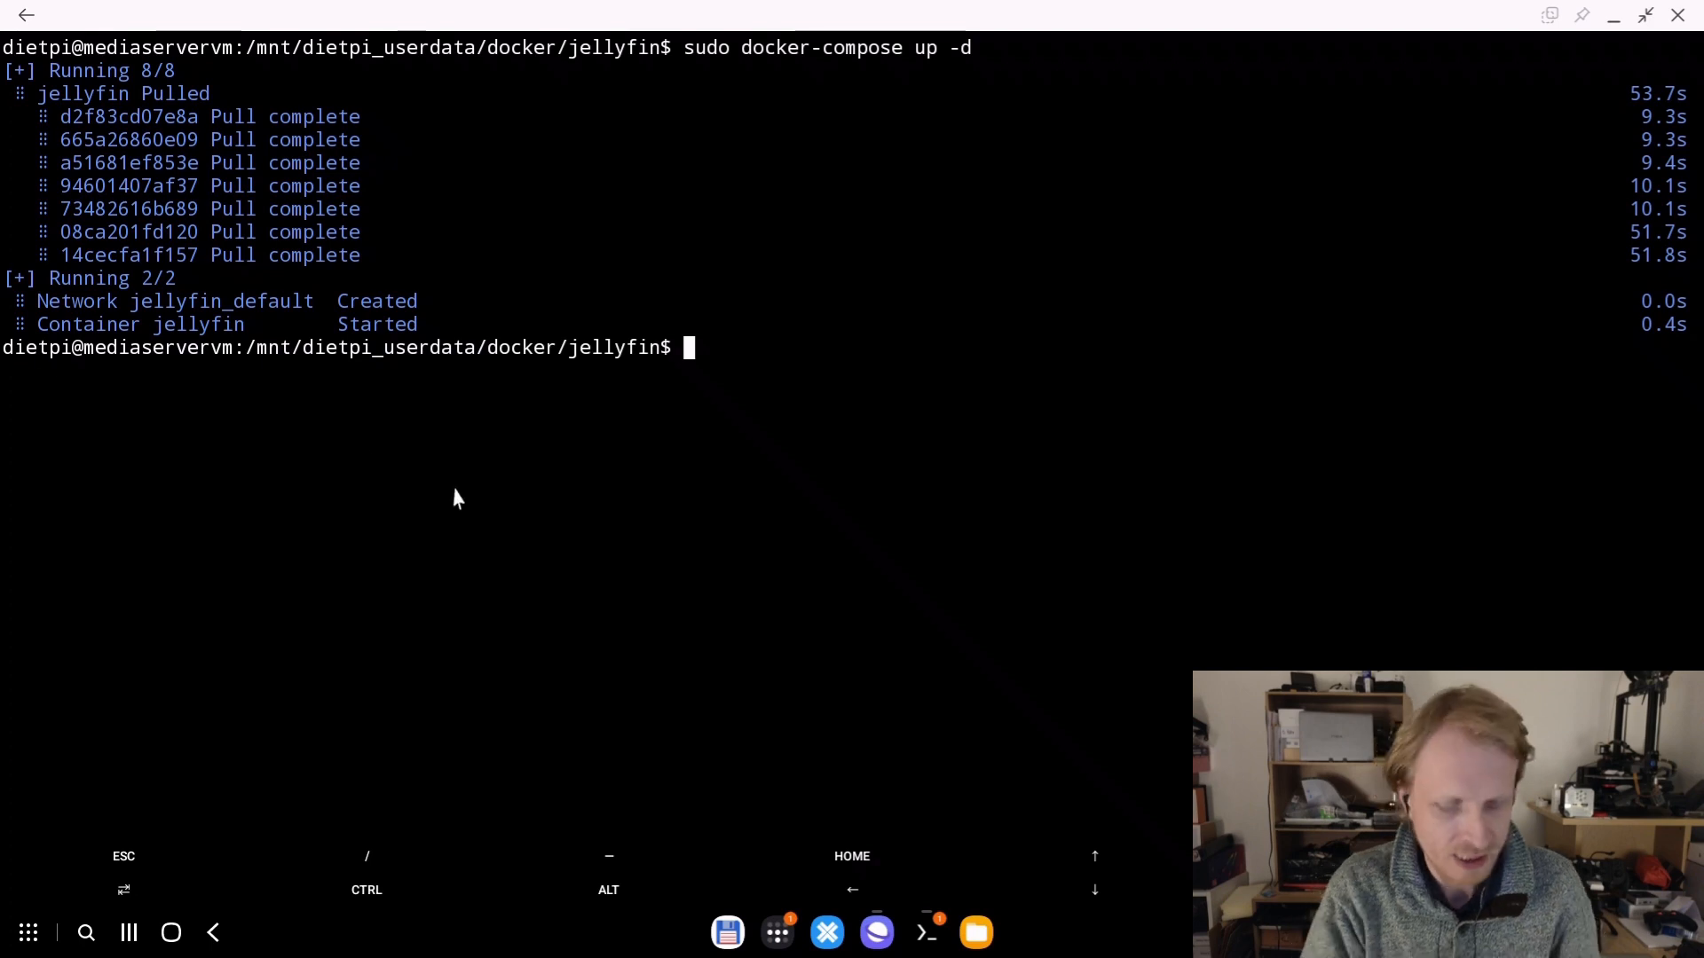
Run sudo docker ps to verify the jellyfin container is up.
{"action": "type", "text": "sudo "}
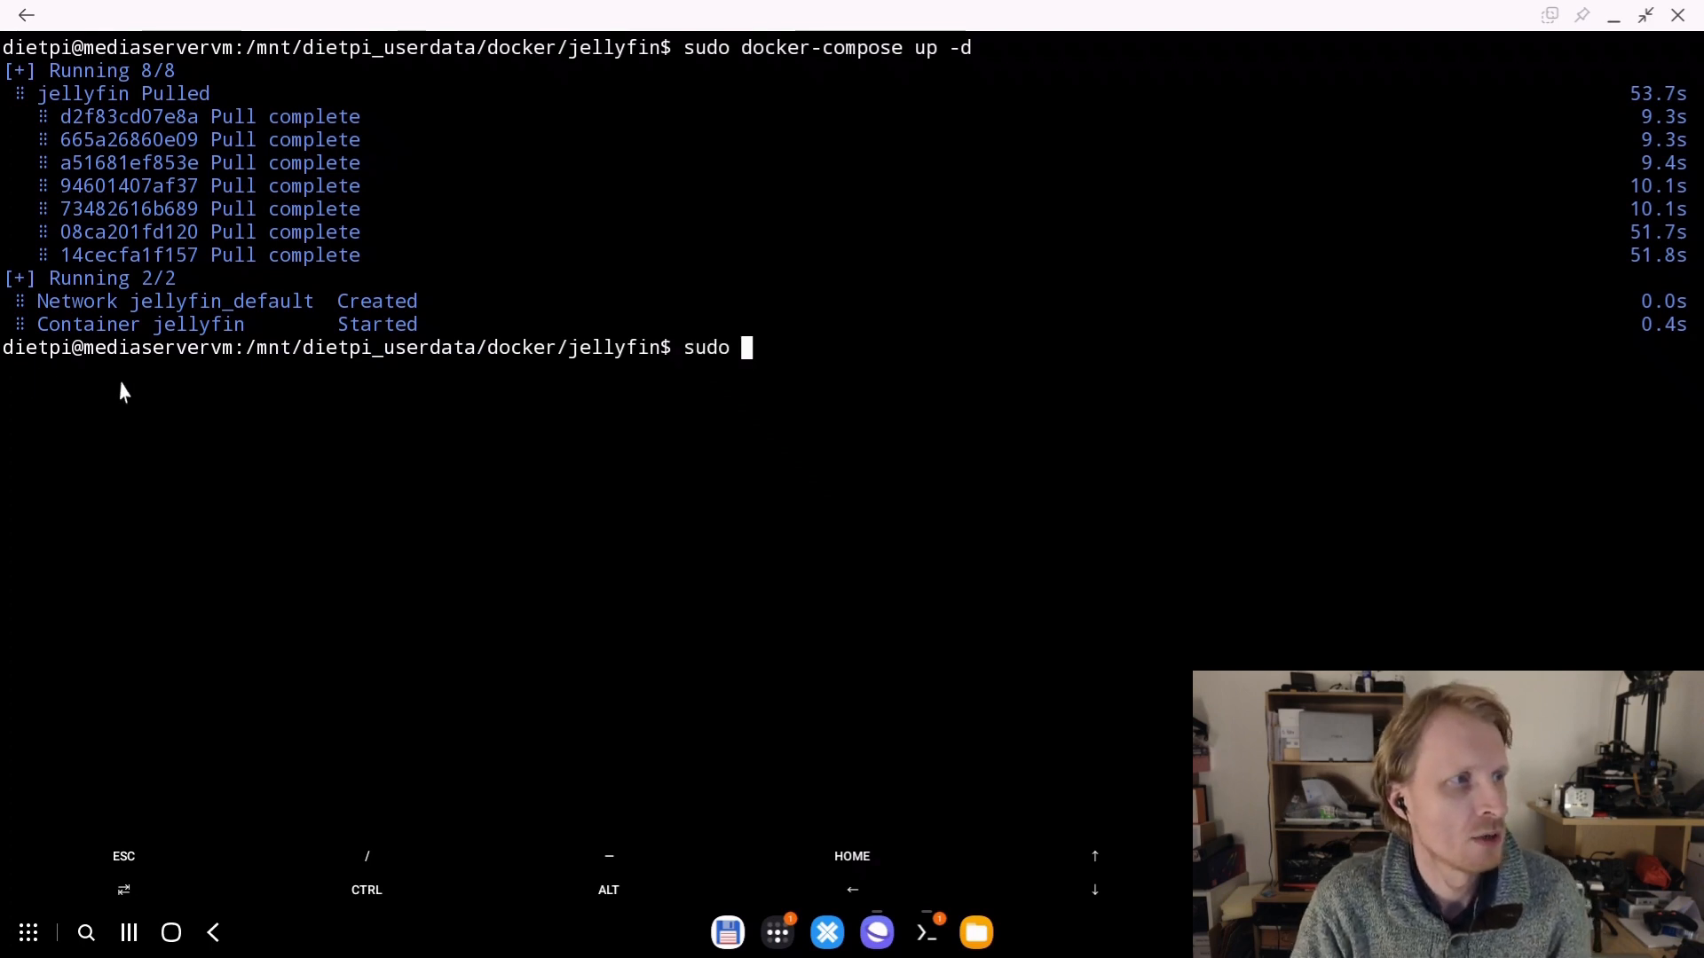
{"action": "type", "text": "docker ps"}
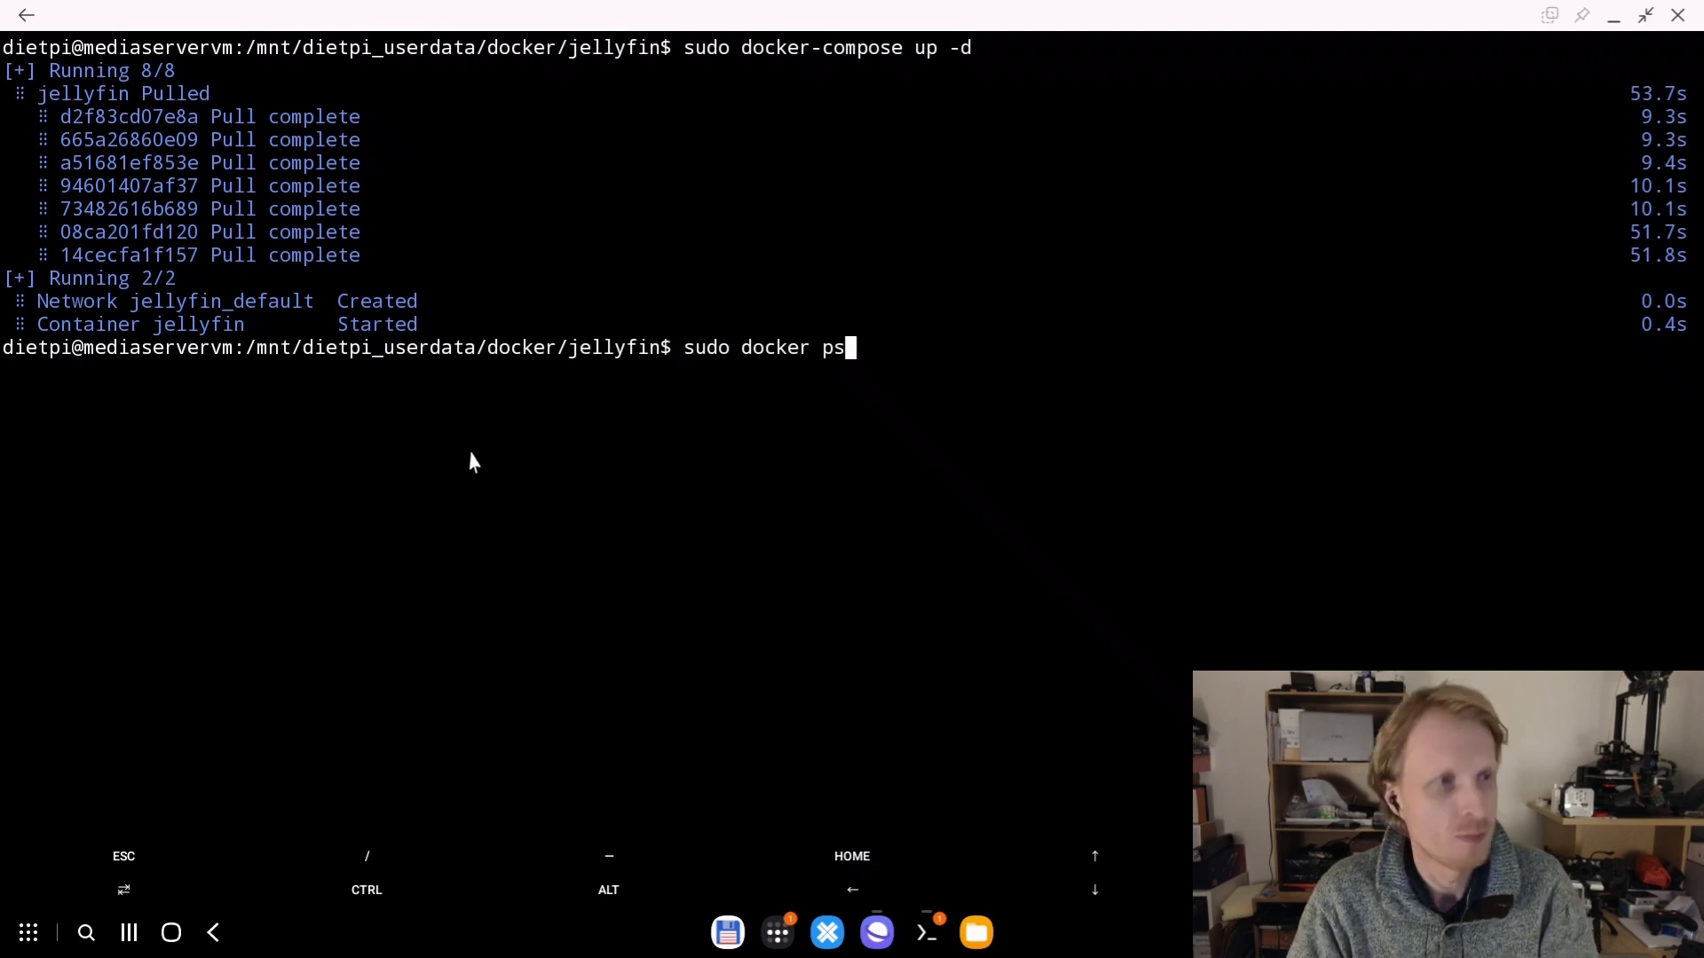
{"action": "key", "text": "Return"}
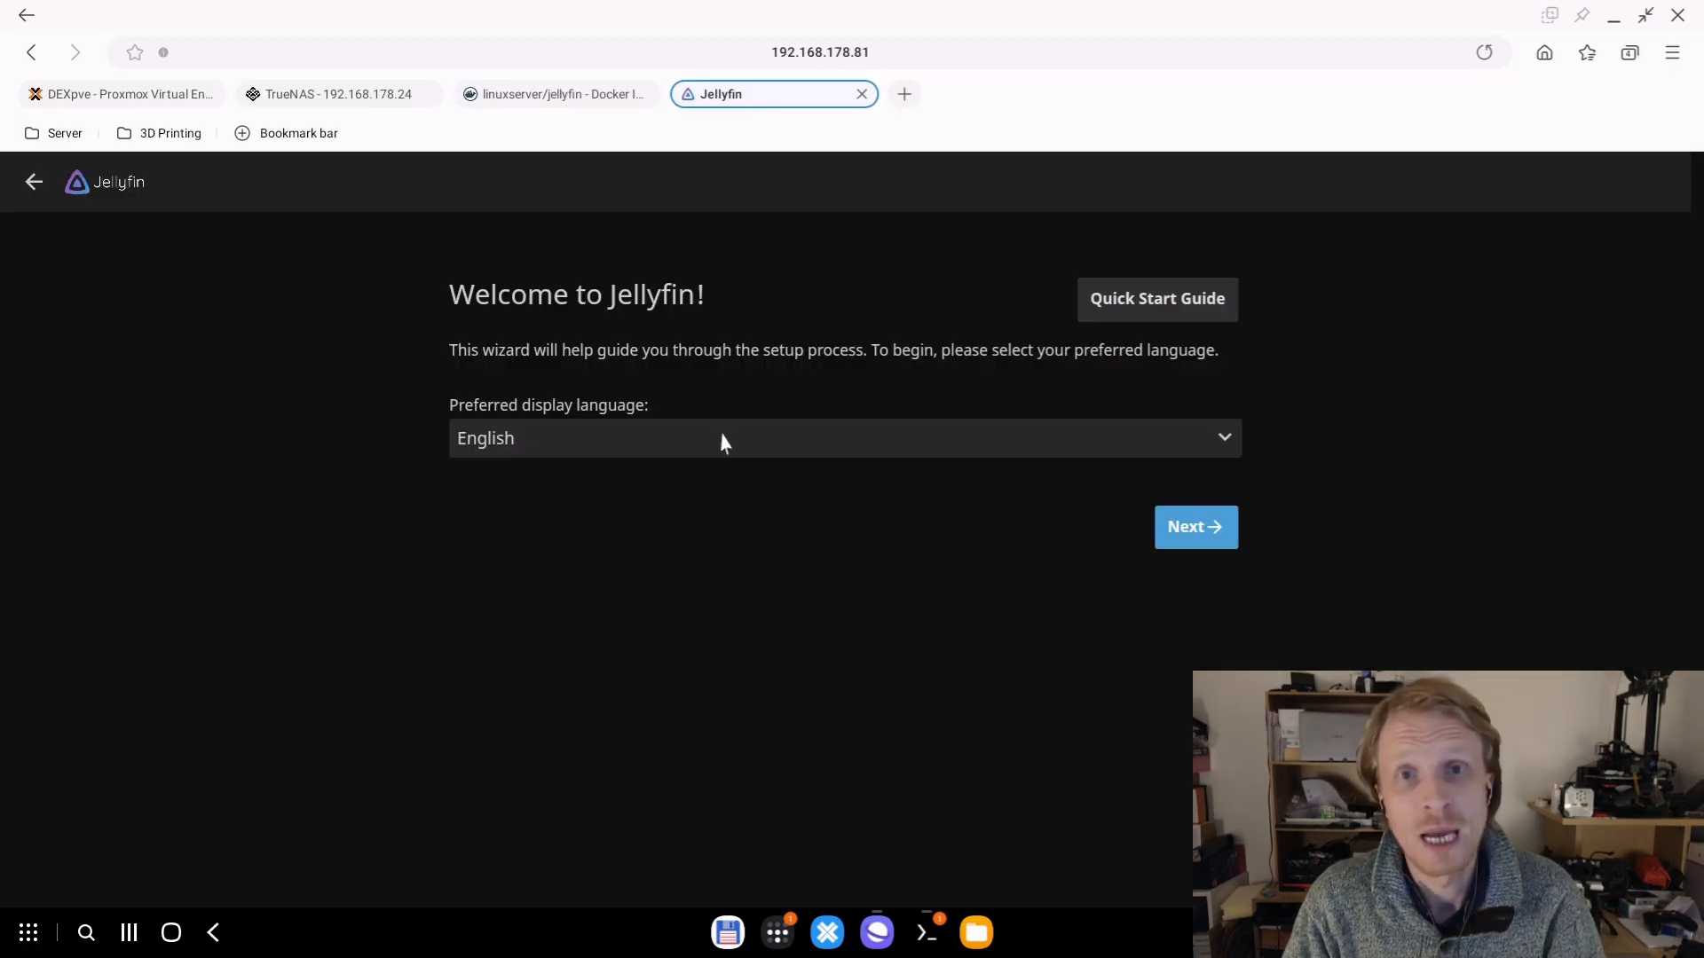
Check the server address, keep English as the language and continue to the admin account step.
{"action": "left_click", "coordinate": [938, 49]}
{"action": "left_click", "coordinate": [649, 609]}
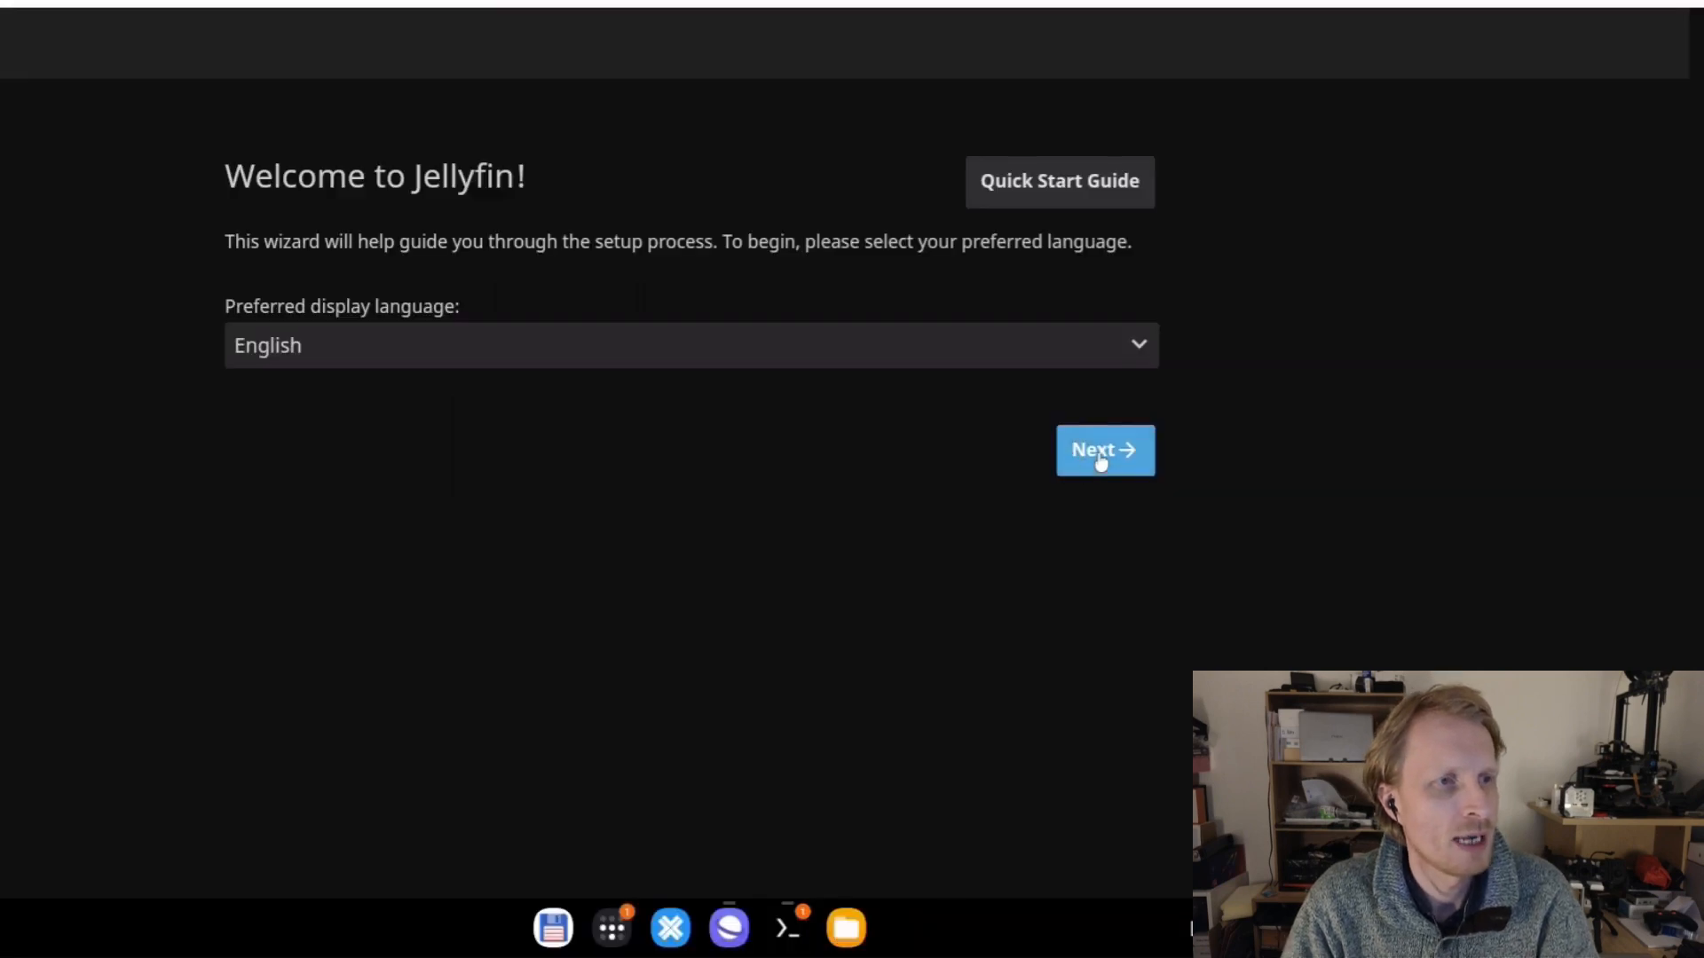
{"action": "left_click", "coordinate": [1101, 453]}
{"action": "left_click", "coordinate": [289, 332]}
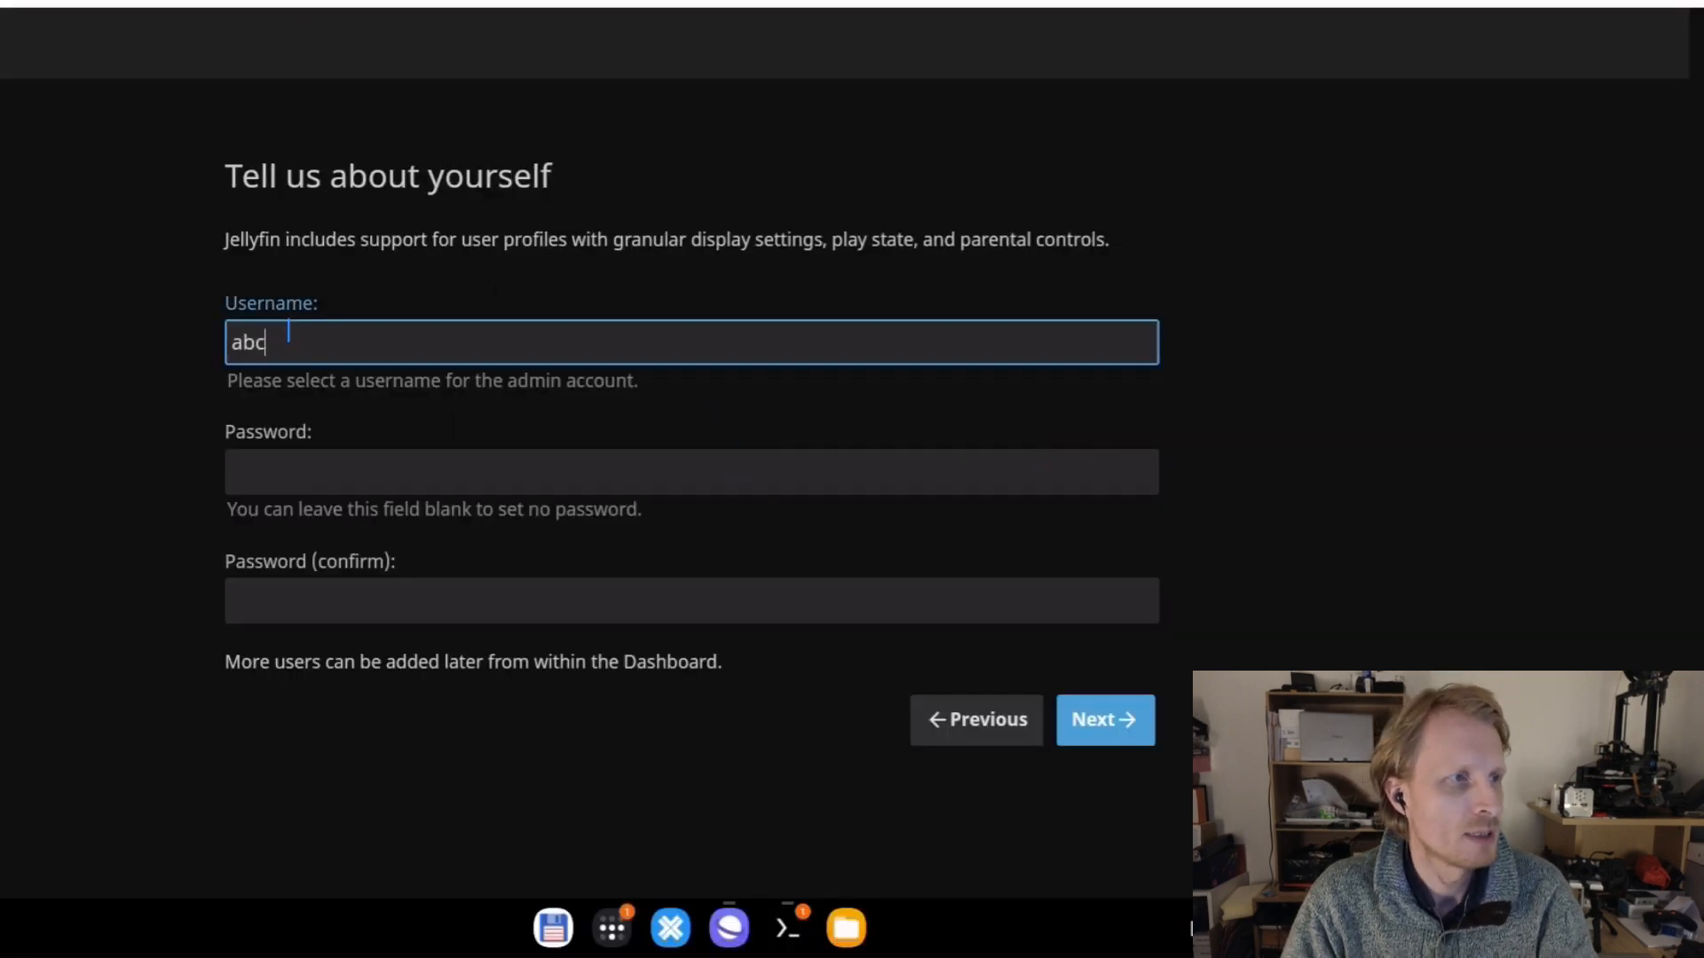
Replace the prefilled username, enter and confirm the admin password, and submit the account.
{"action": "key", "text": "BackSpace"}
{"action": "key", "text": "BackSpace"}
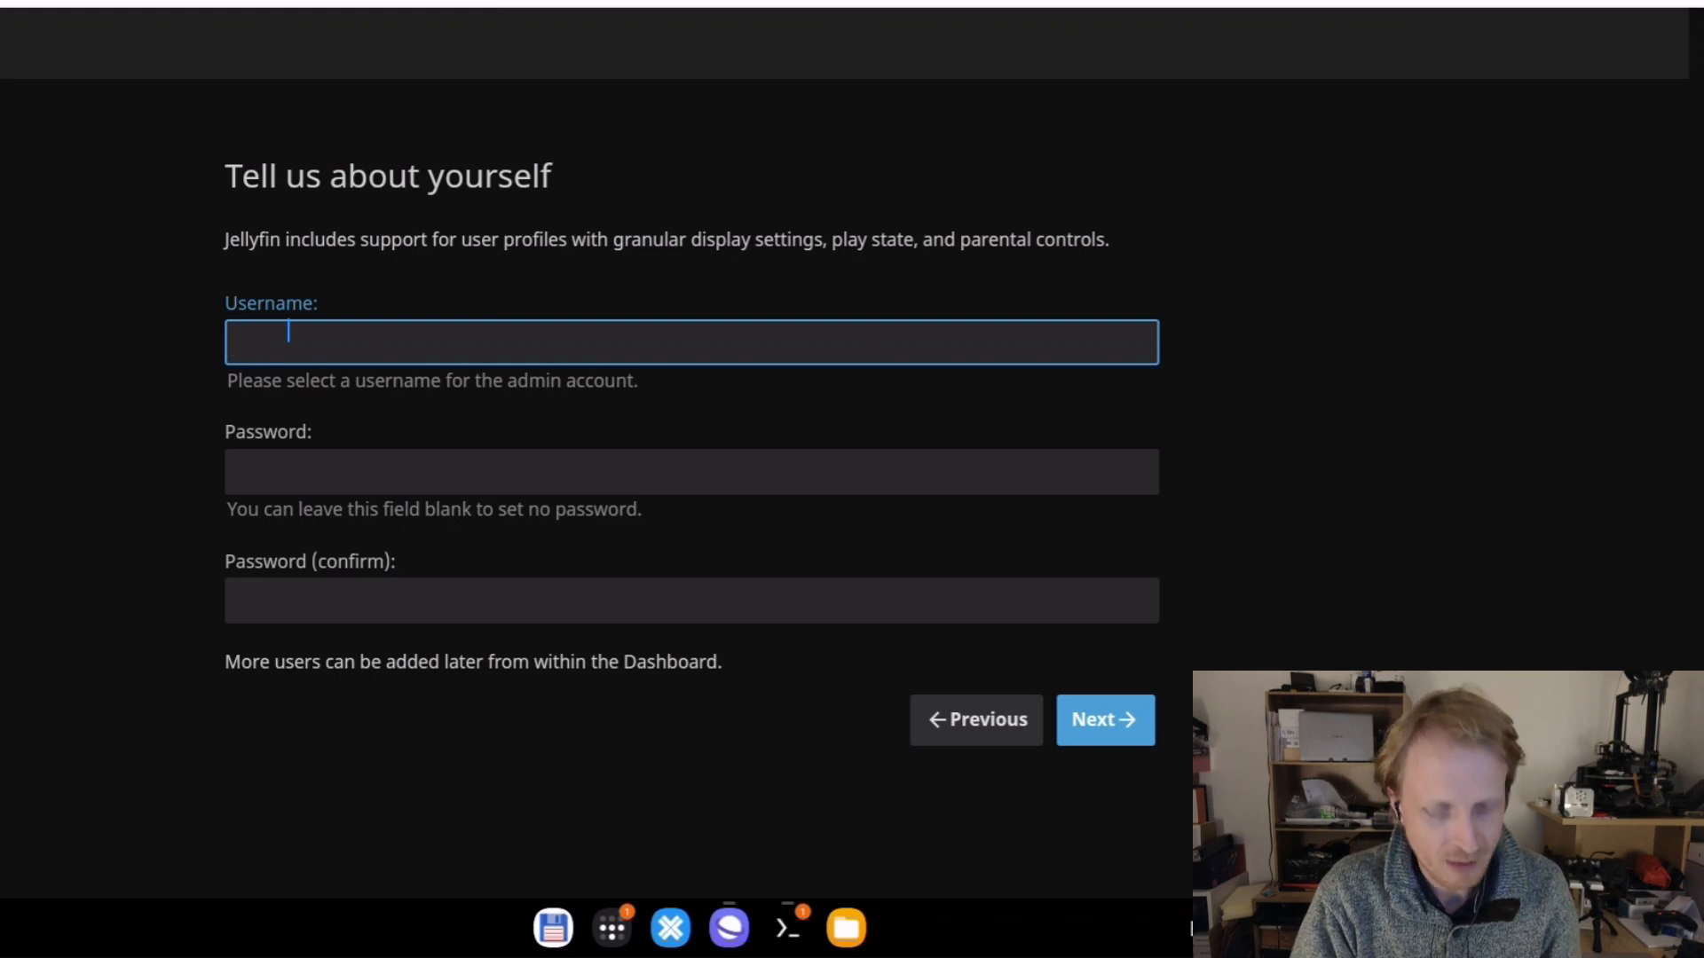
{"action": "type", "text": "mrp"}
{"action": "key", "text": "Tab"}
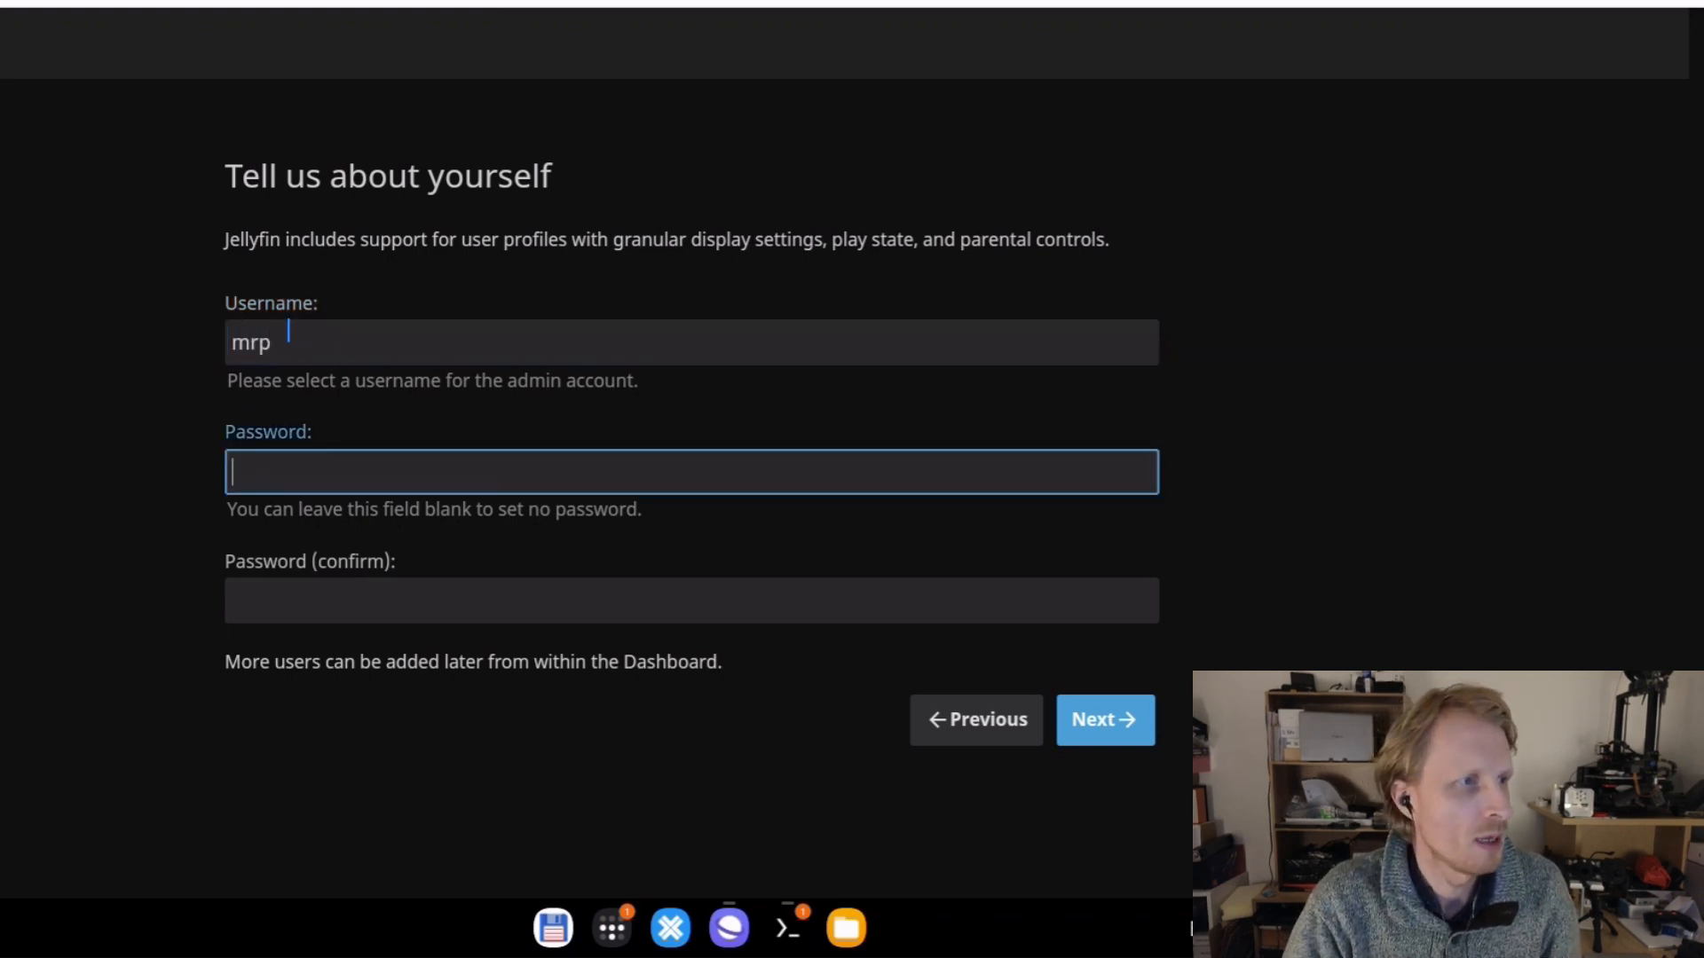
{"action": "type", "text": "******"}
{"action": "key", "text": "Tab"}
{"action": "type", "text": "******"}
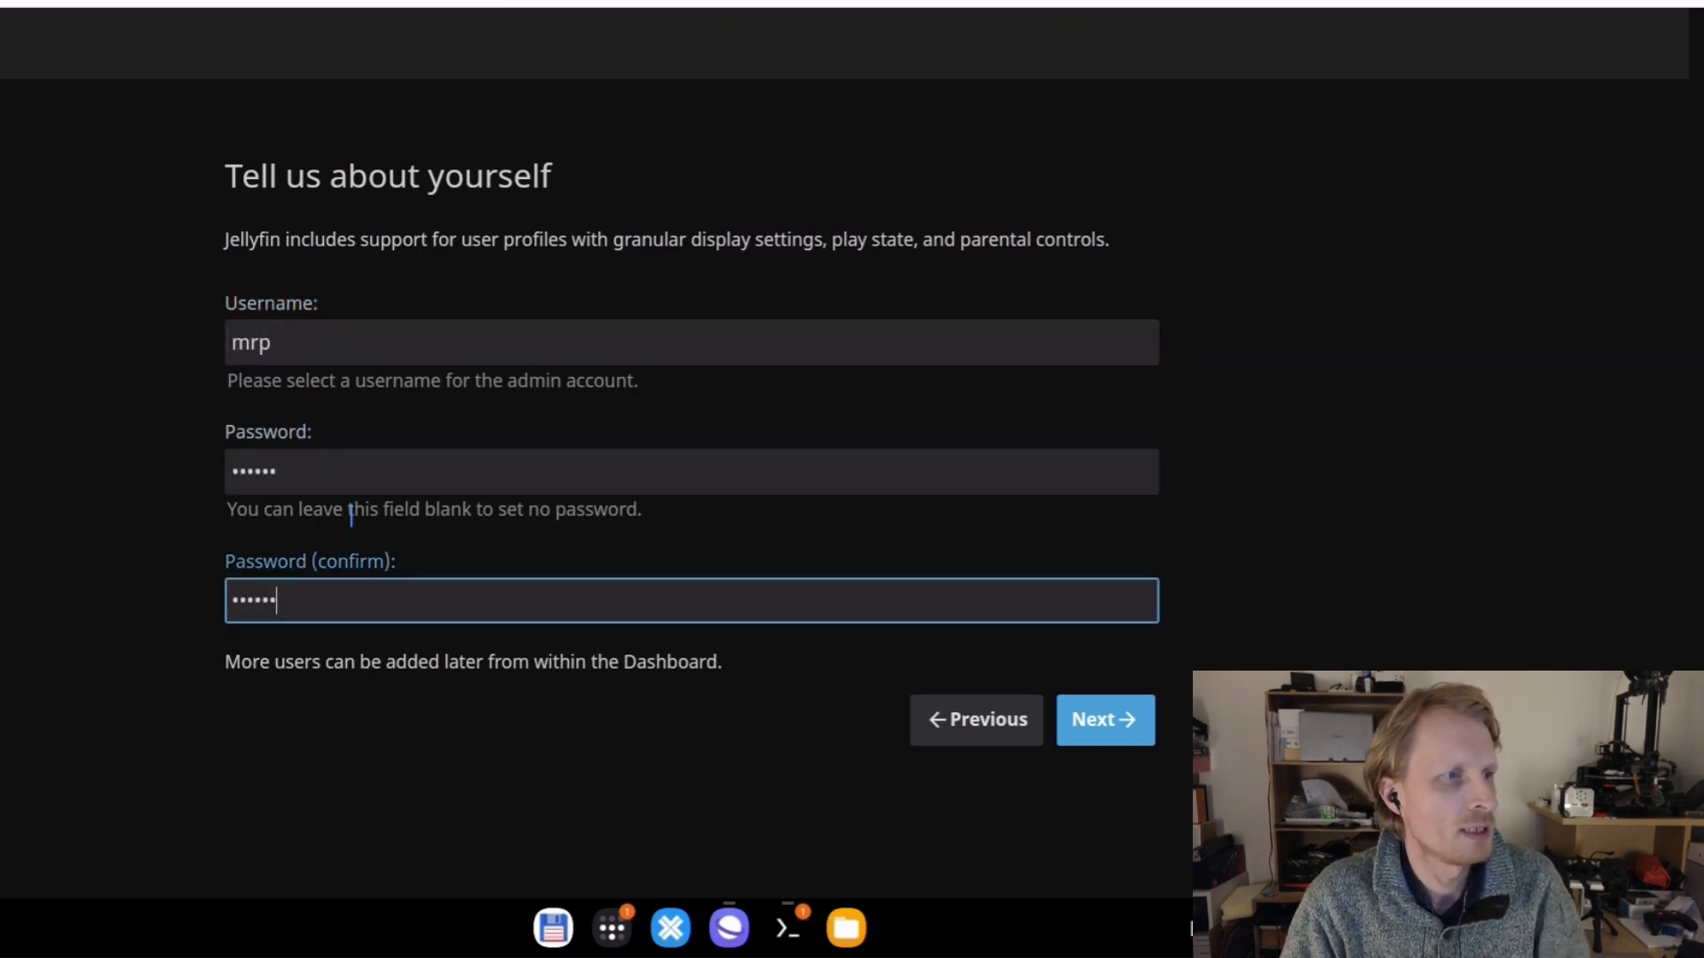
{"action": "left_click", "coordinate": [1111, 721]}
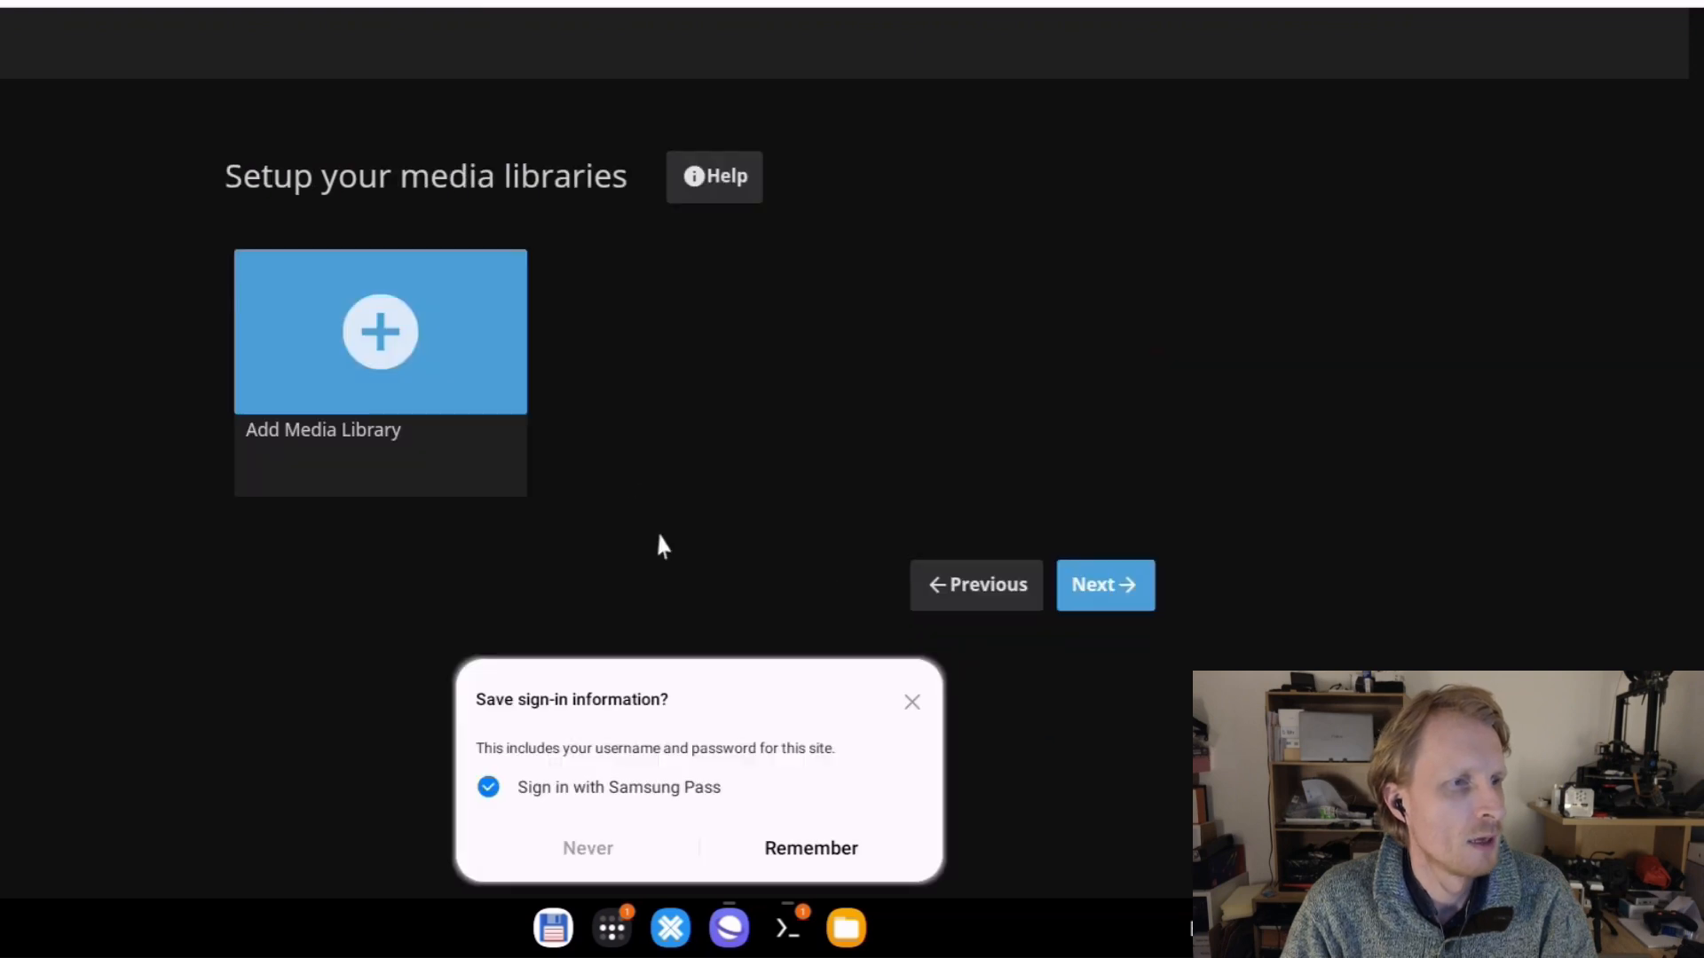
Dismiss the sign-in offer and start a Movies-type library named Movies, opening the folder picker.
{"action": "left_click", "coordinate": [912, 702]}
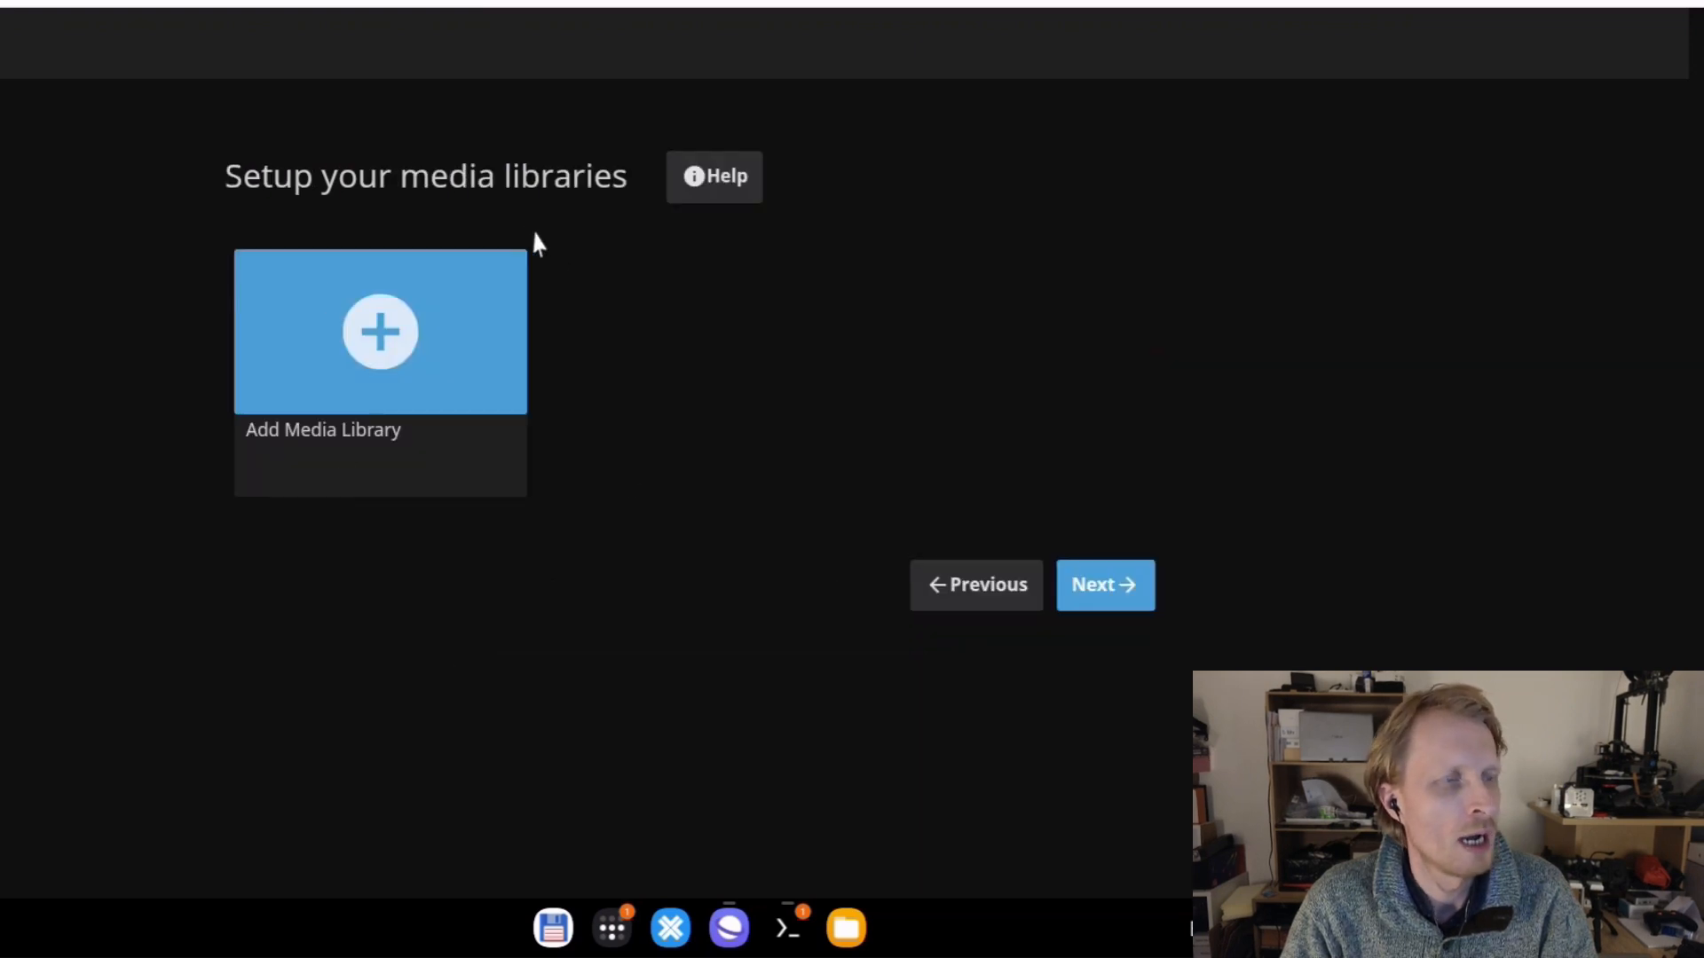
{"action": "left_click", "coordinate": [399, 342]}
{"action": "left_click", "coordinate": [1072, 265]}
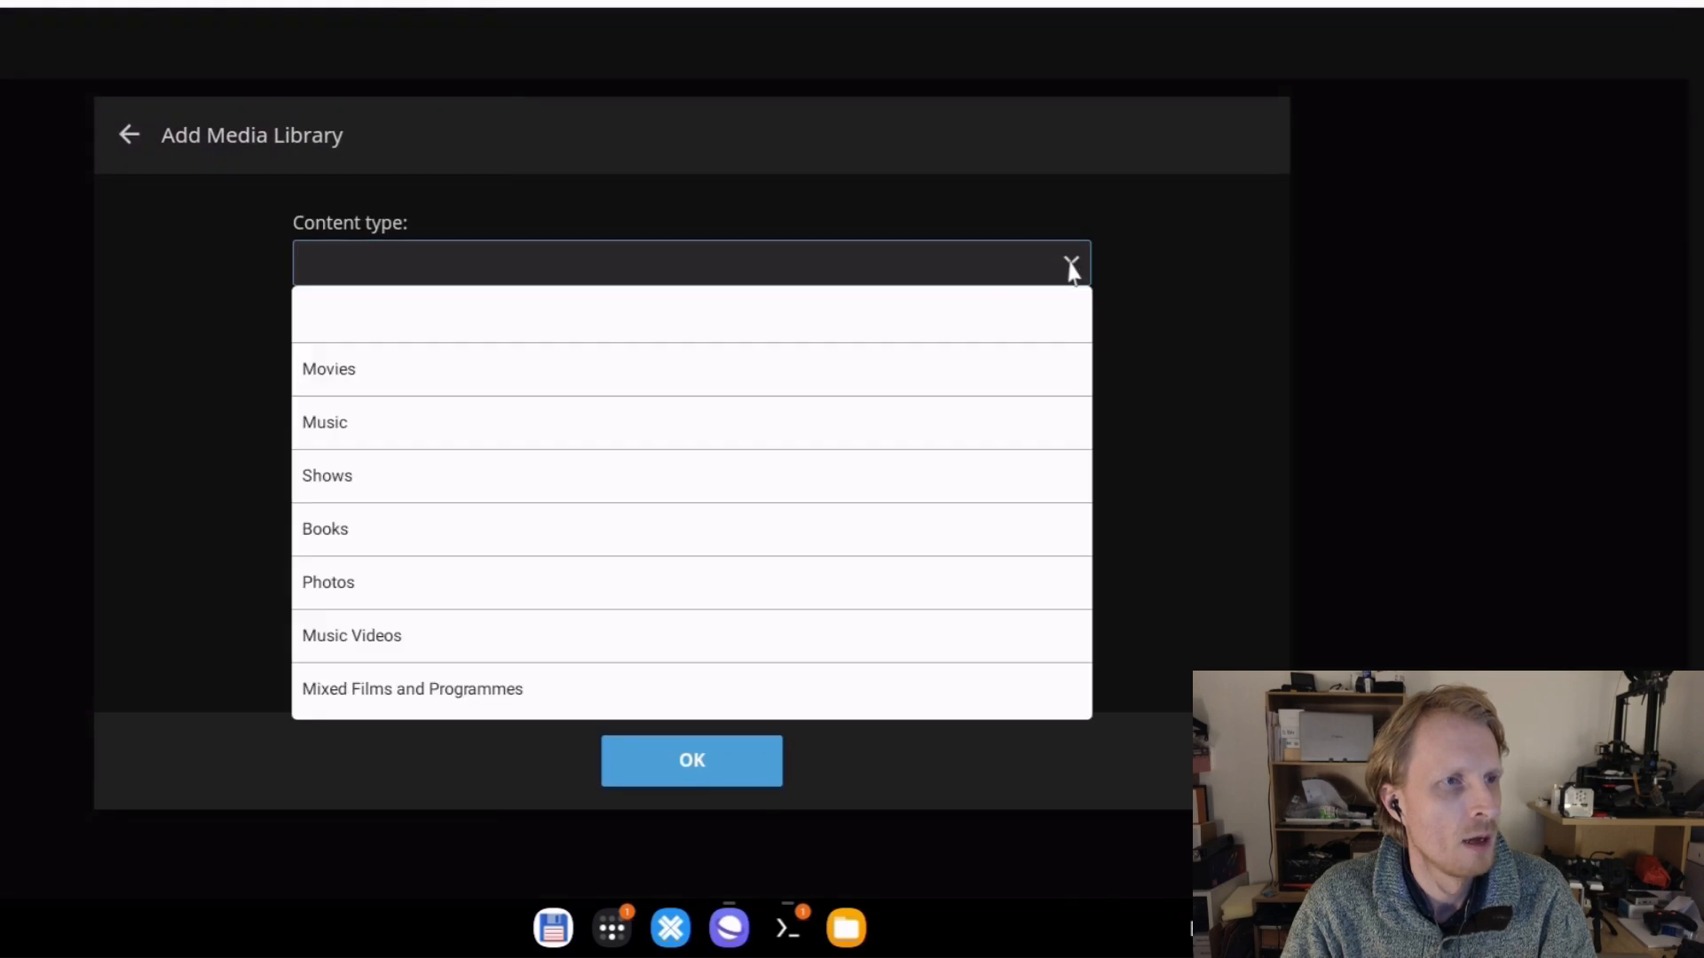
{"action": "left_click", "coordinate": [351, 372]}
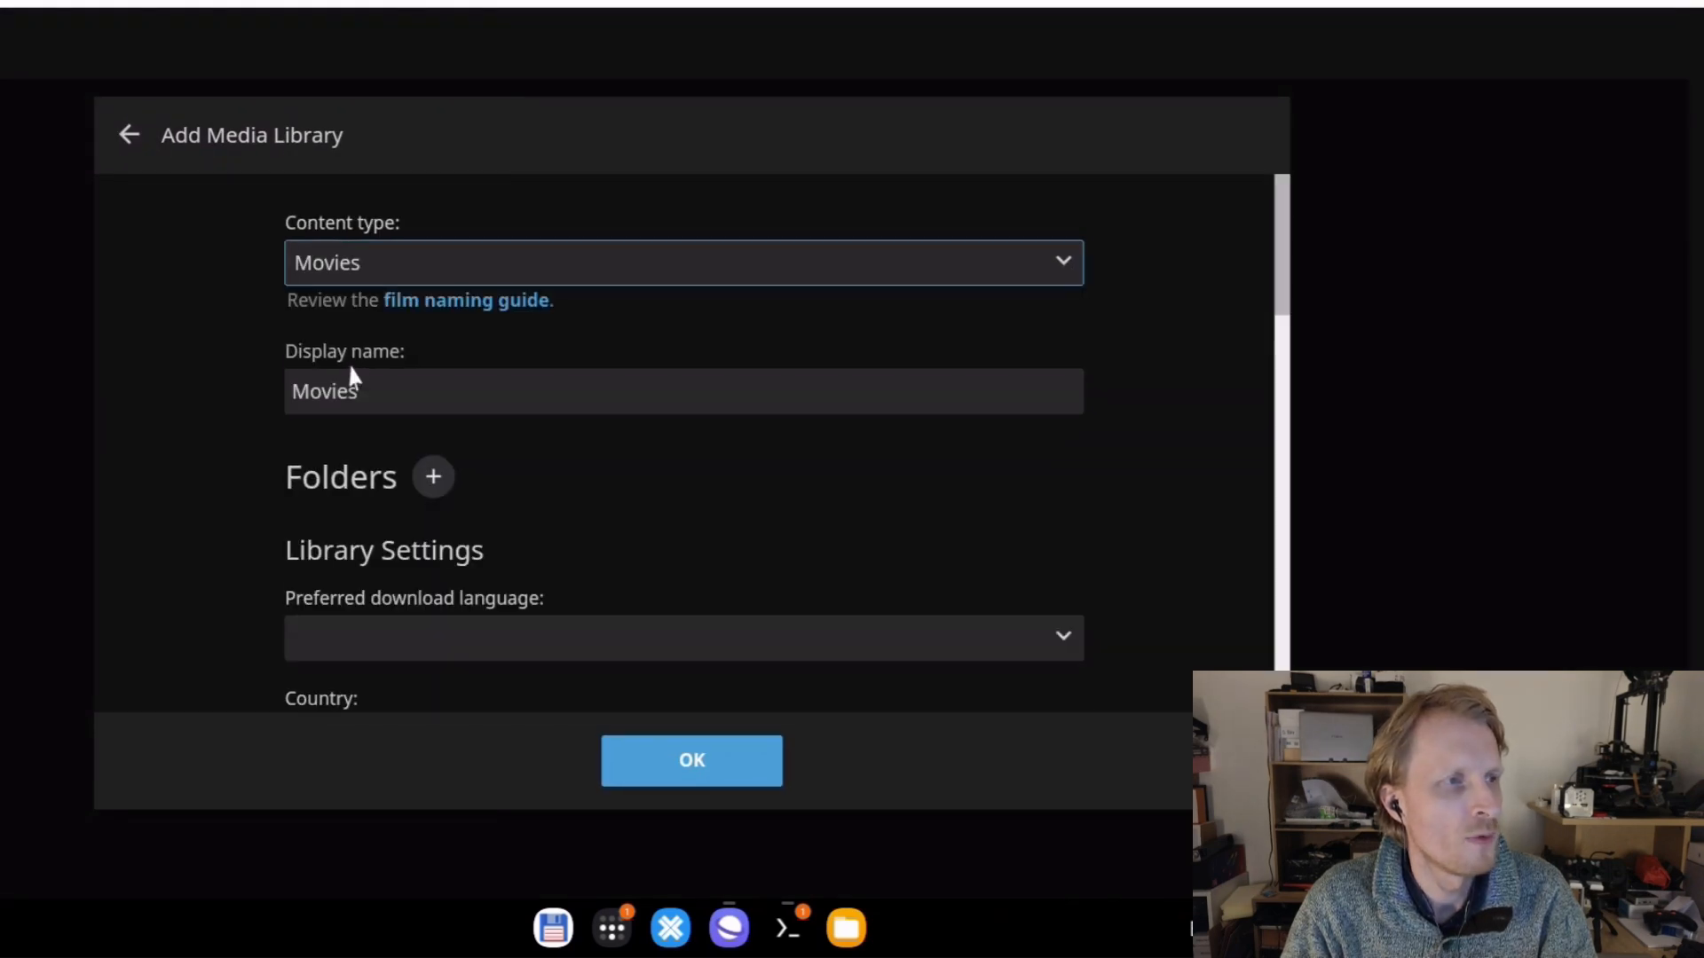
{"action": "left_click", "coordinate": [408, 391]}
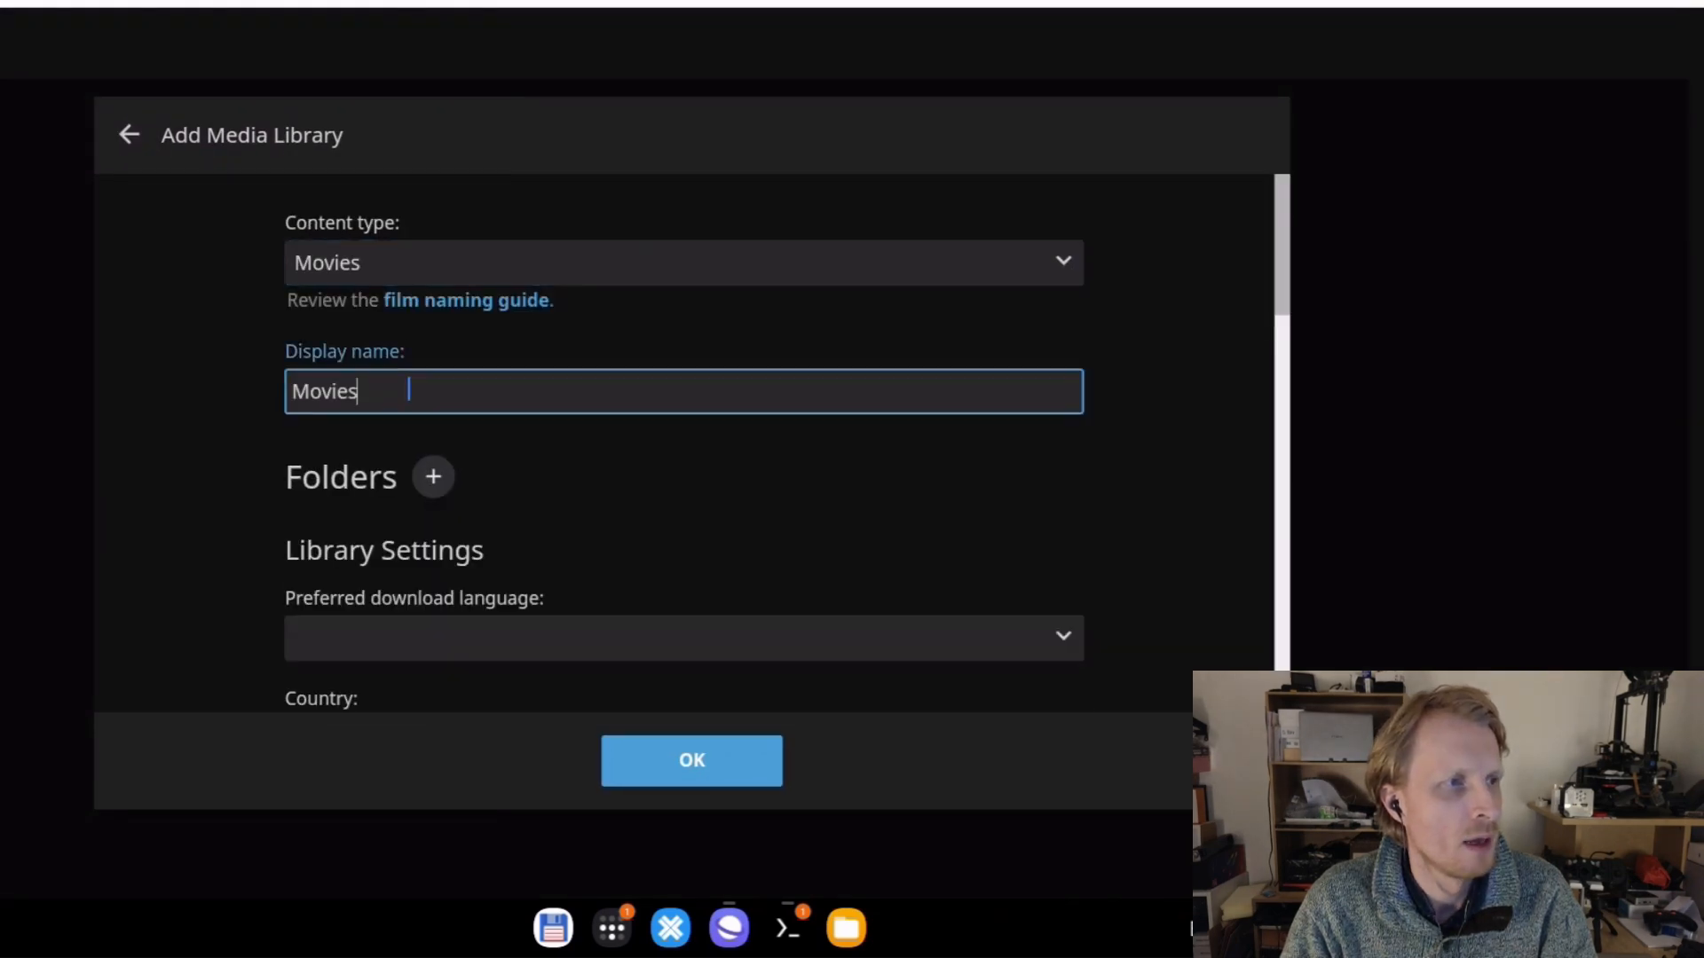
{"action": "left_click", "coordinate": [432, 480]}
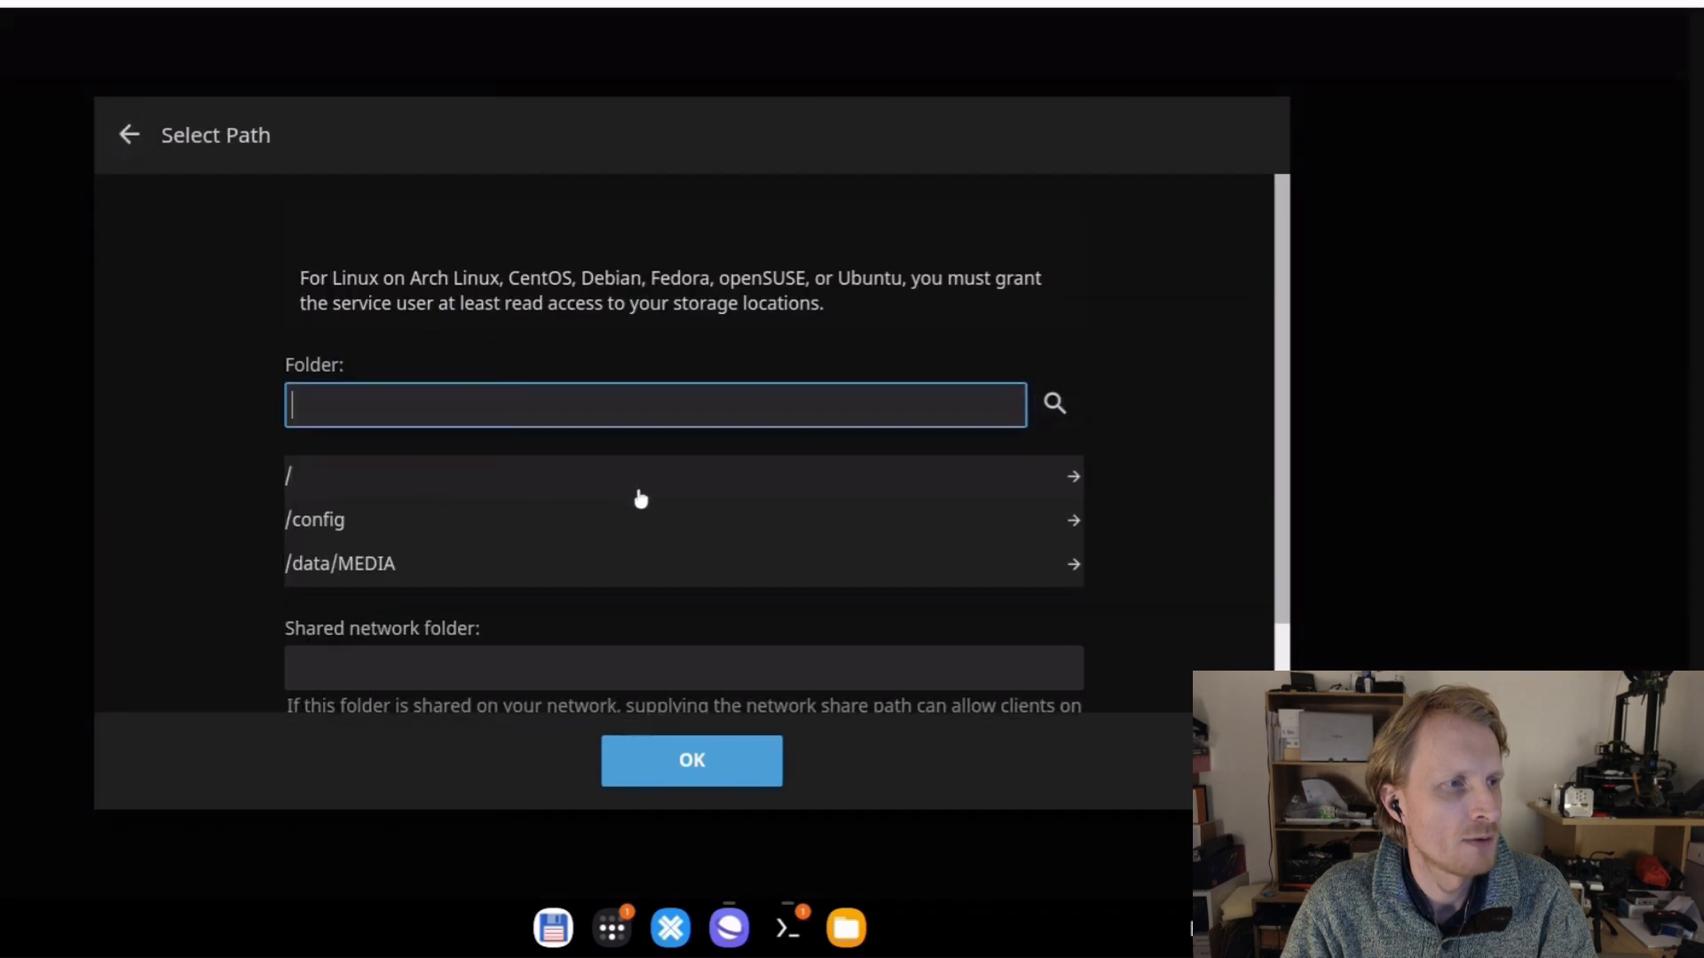
Add /data/MEDIA/movies as the library folder and open the preferred download language list.
{"action": "left_click", "coordinate": [365, 568]}
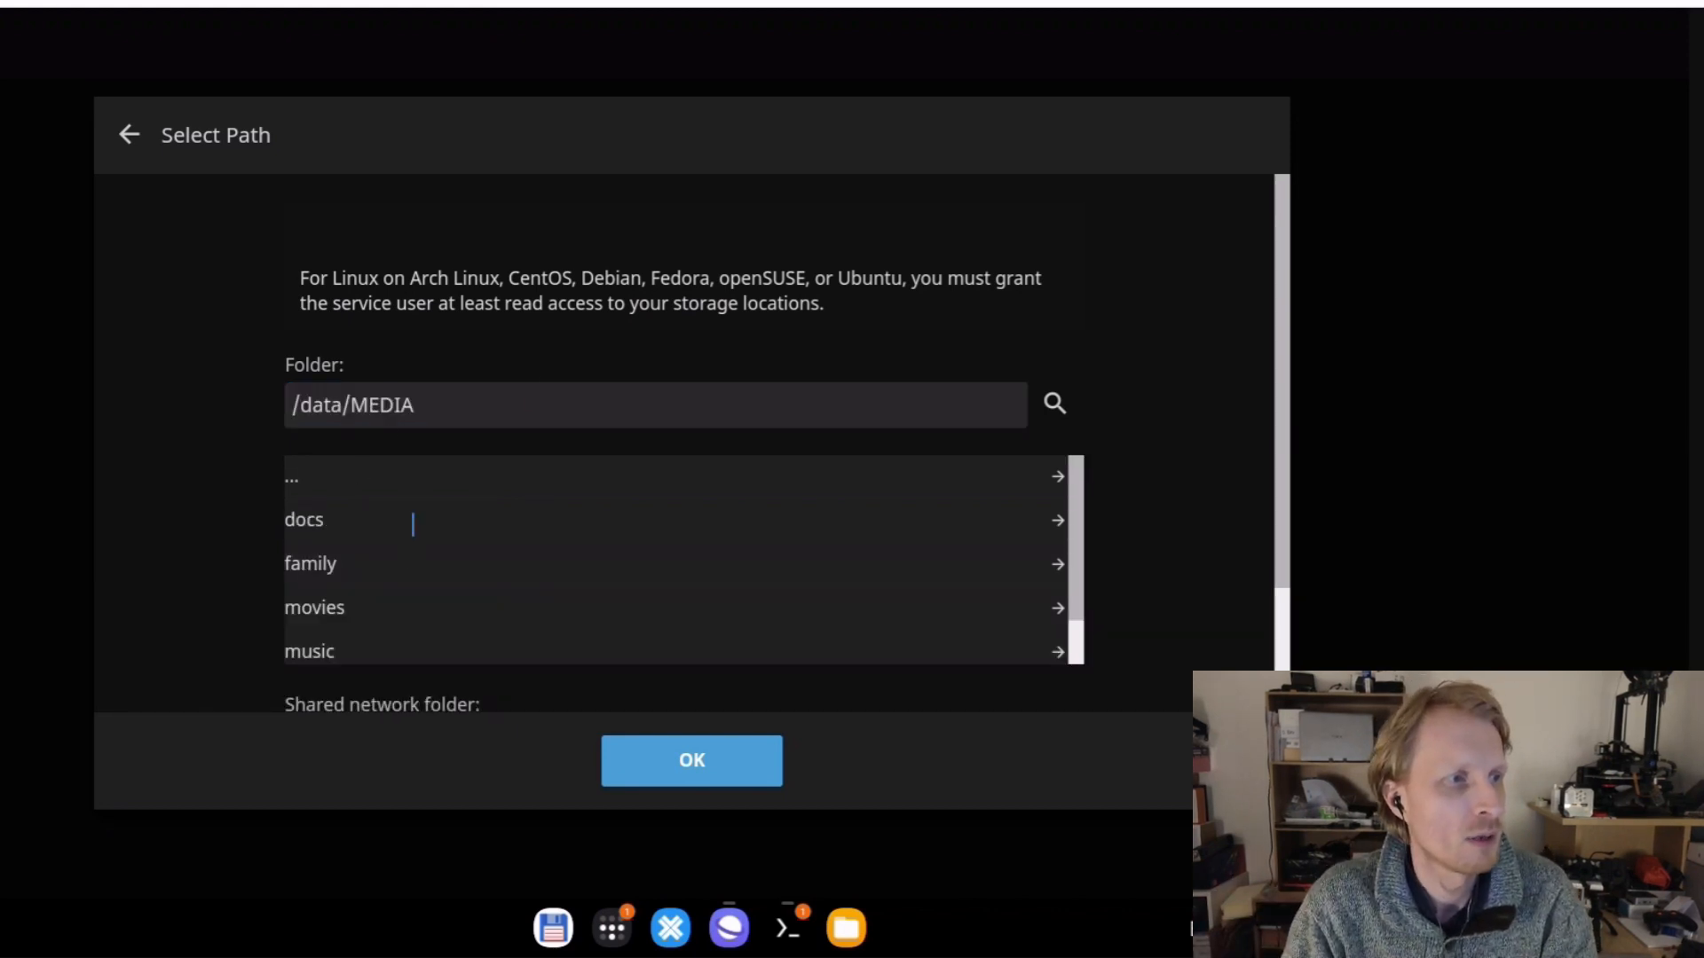
{"action": "left_click", "coordinate": [333, 613]}
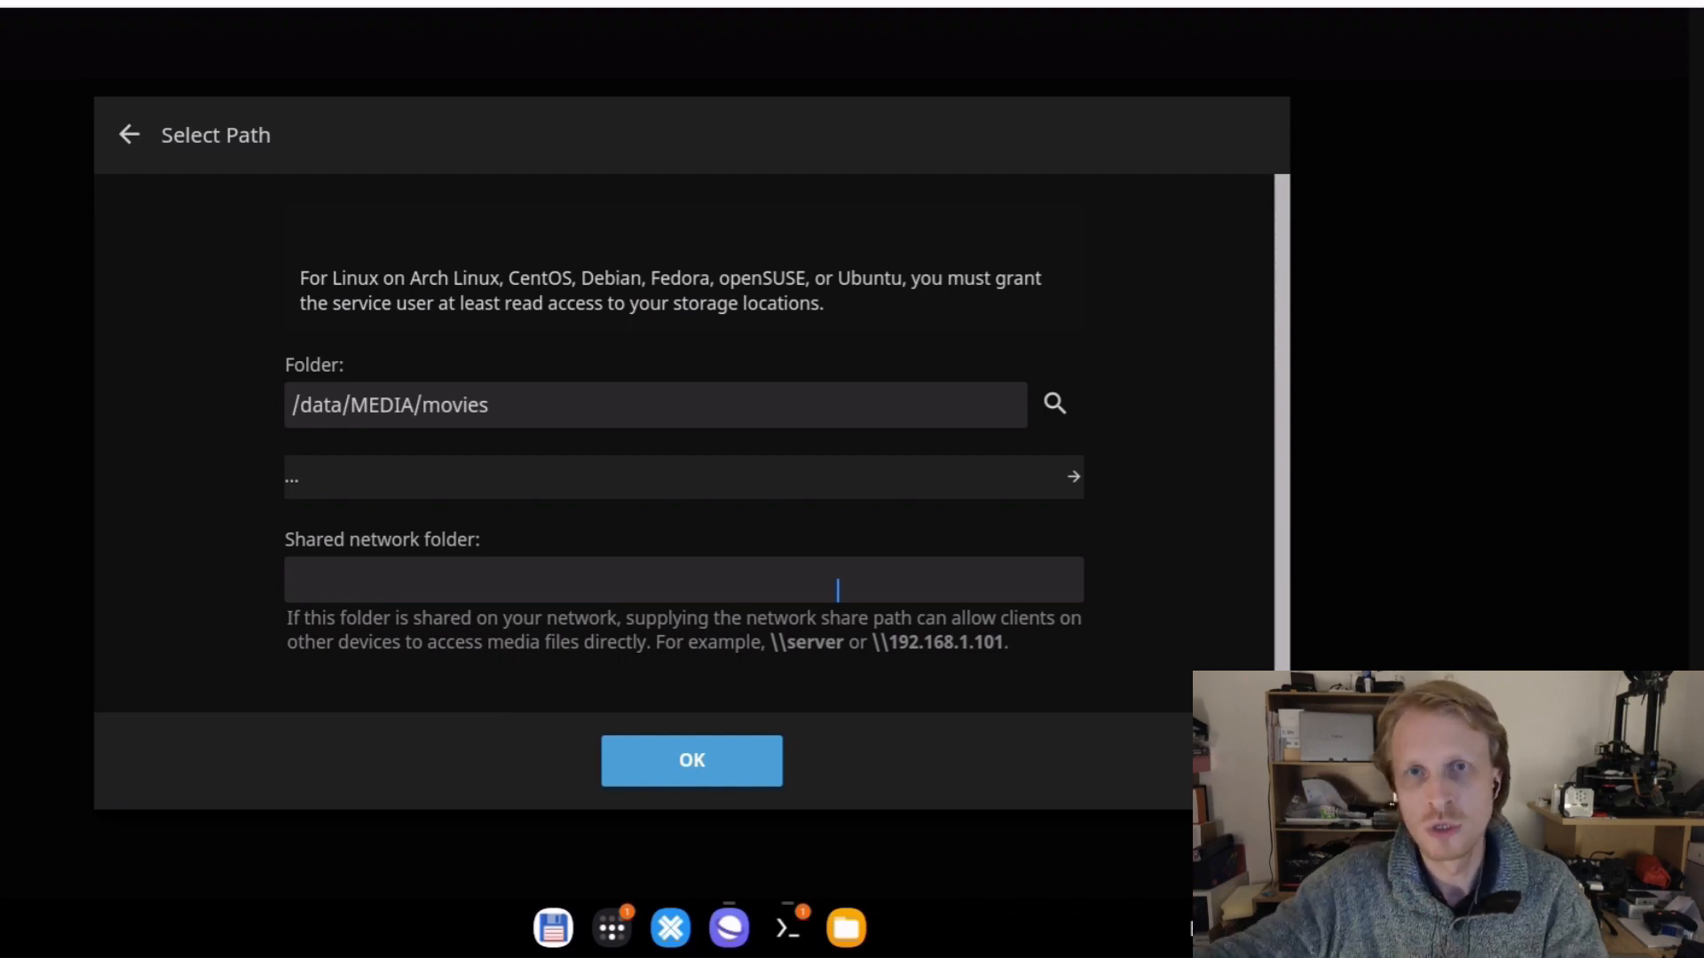
{"action": "left_click", "coordinate": [695, 758]}
{"action": "scroll", "coordinate": [532, 550], "scroll_direction": "down", "scroll_amount": 2}
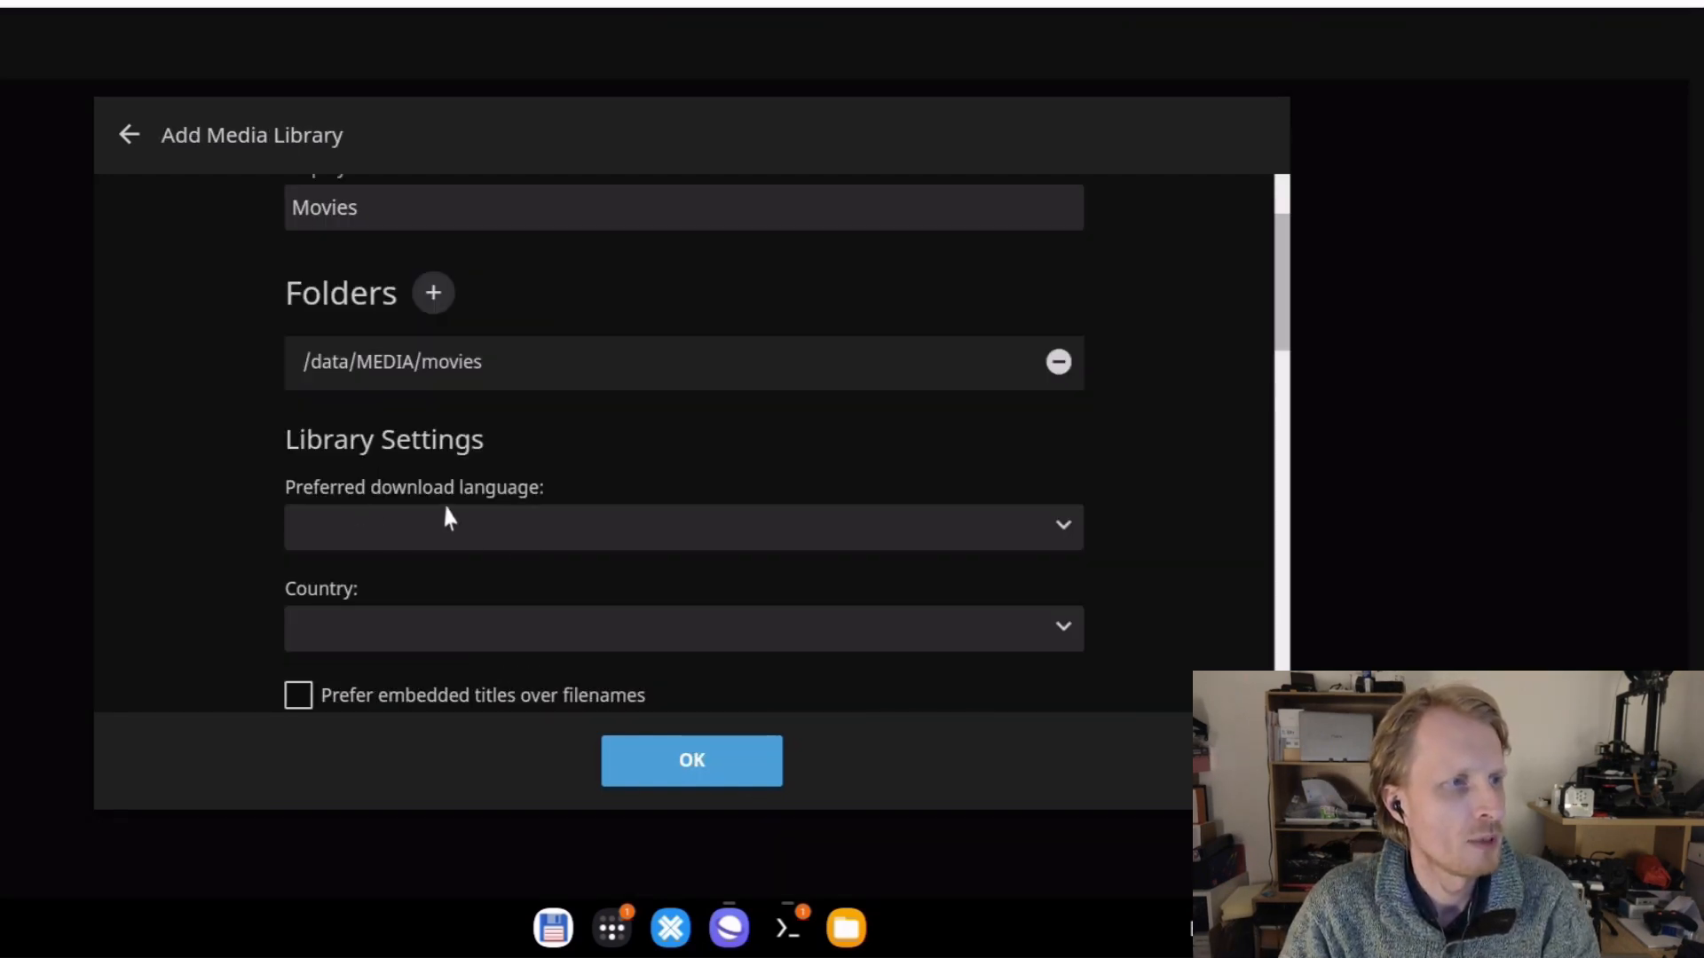
{"action": "left_click", "coordinate": [544, 521]}
{"action": "scroll", "coordinate": [473, 275], "scroll_direction": "down", "scroll_amount": 3}
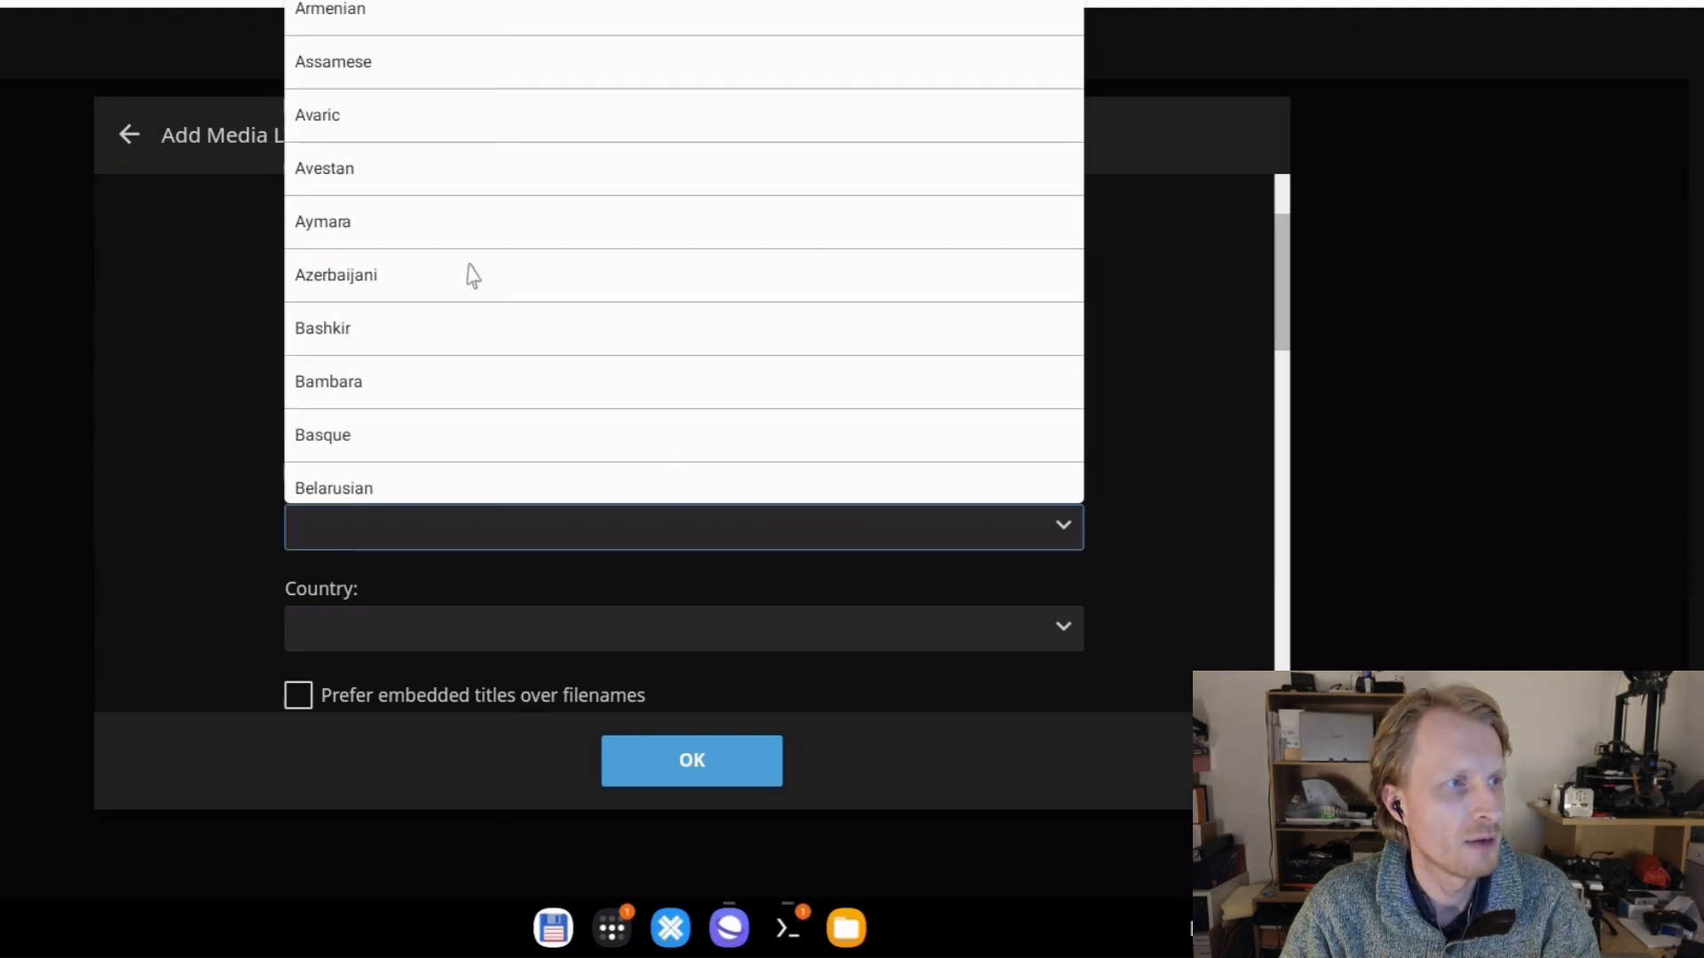
{"action": "scroll", "coordinate": [473, 275], "scroll_direction": "down", "scroll_amount": 10}
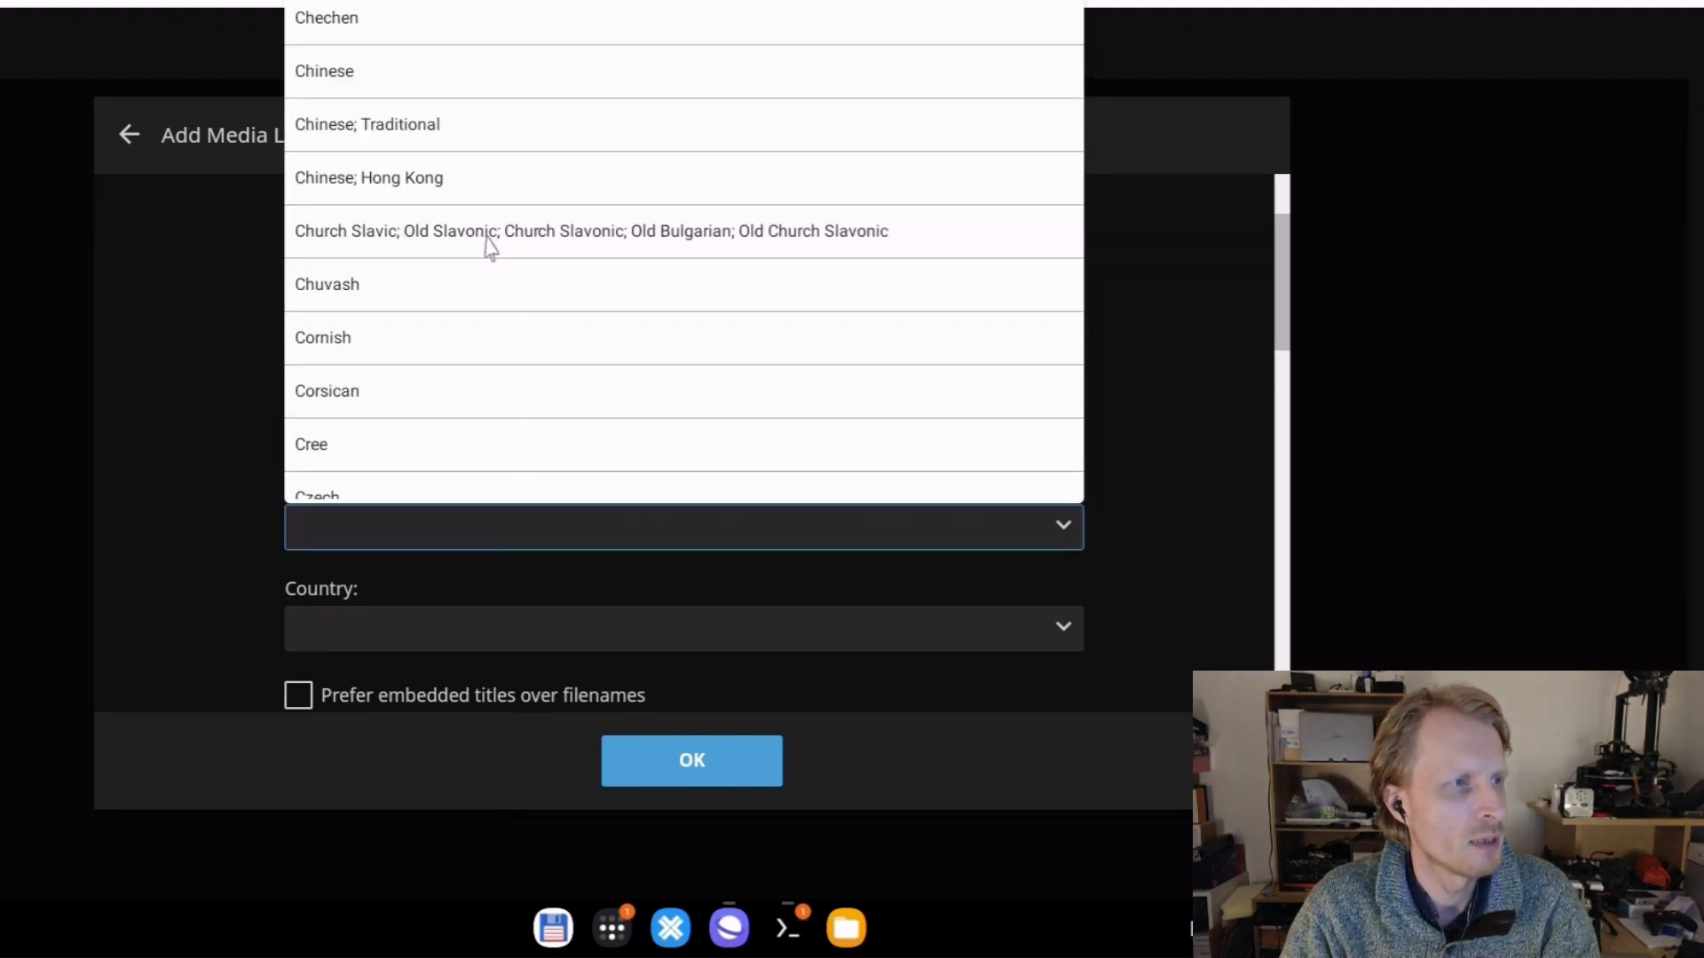
Choose English as the Movies library's preferred download language.
{"action": "scroll", "coordinate": [487, 247], "scroll_direction": "down", "scroll_amount": 5}
{"action": "left_click", "coordinate": [380, 170]}
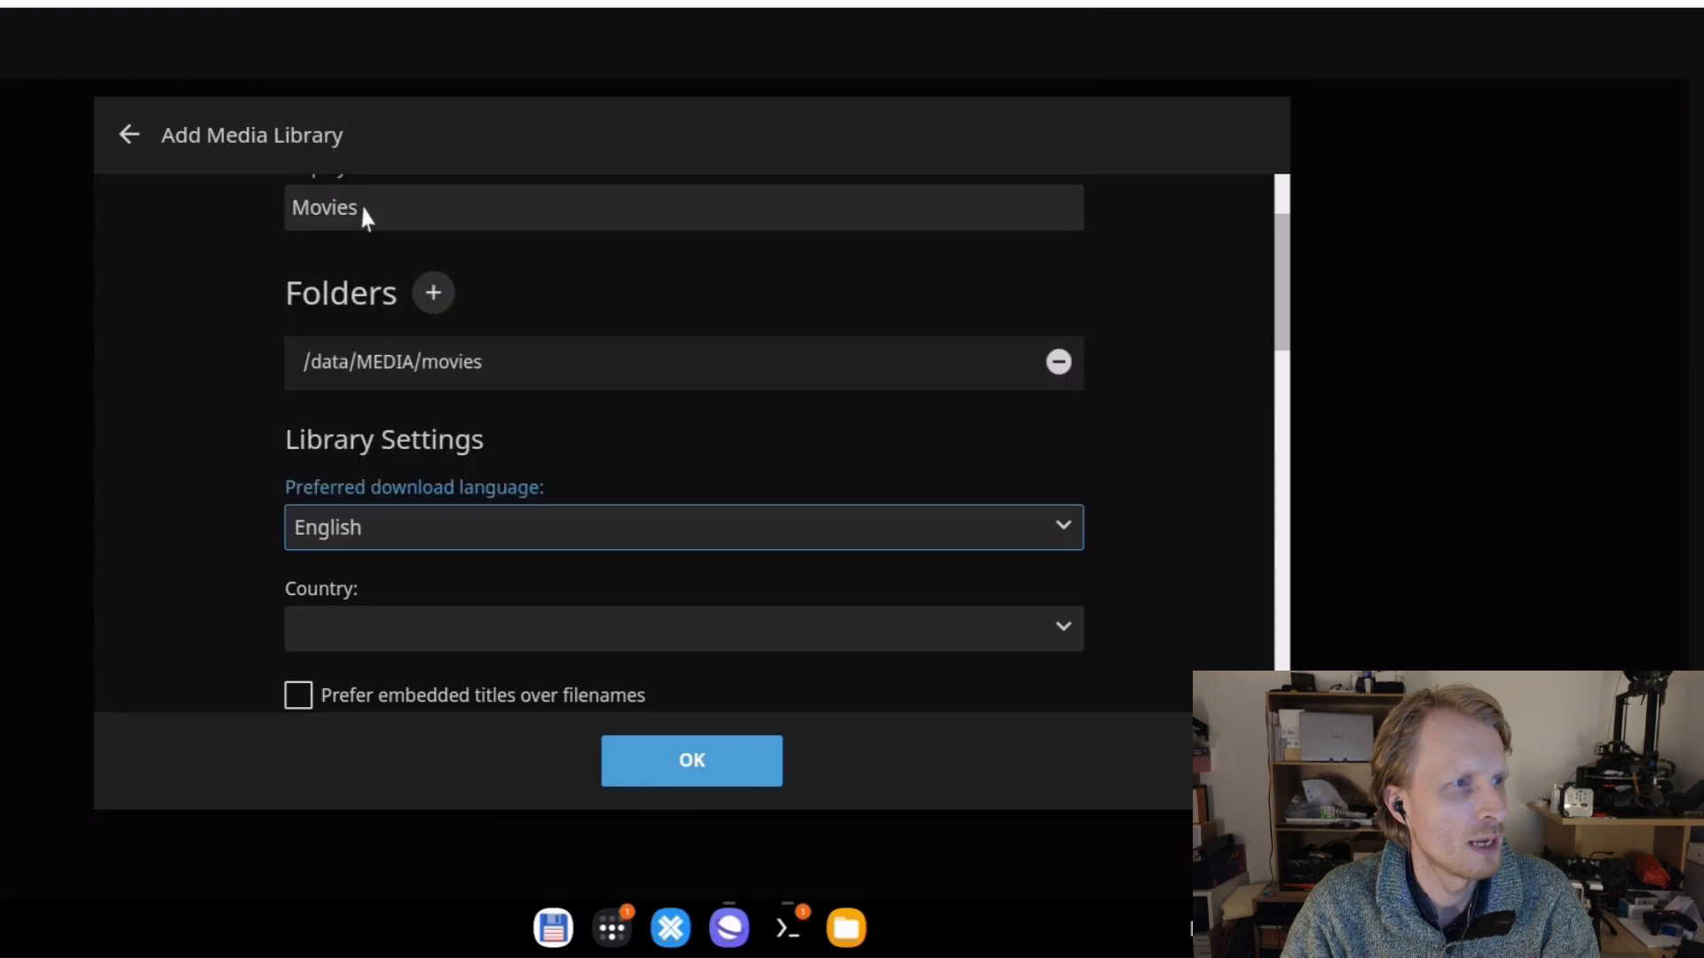
{"action": "scroll", "coordinate": [172, 361], "scroll_direction": "down", "scroll_amount": 3}
Set the metadata country to United Kingdom and look over the metadata downloader settings.
{"action": "left_click", "coordinate": [434, 391]}
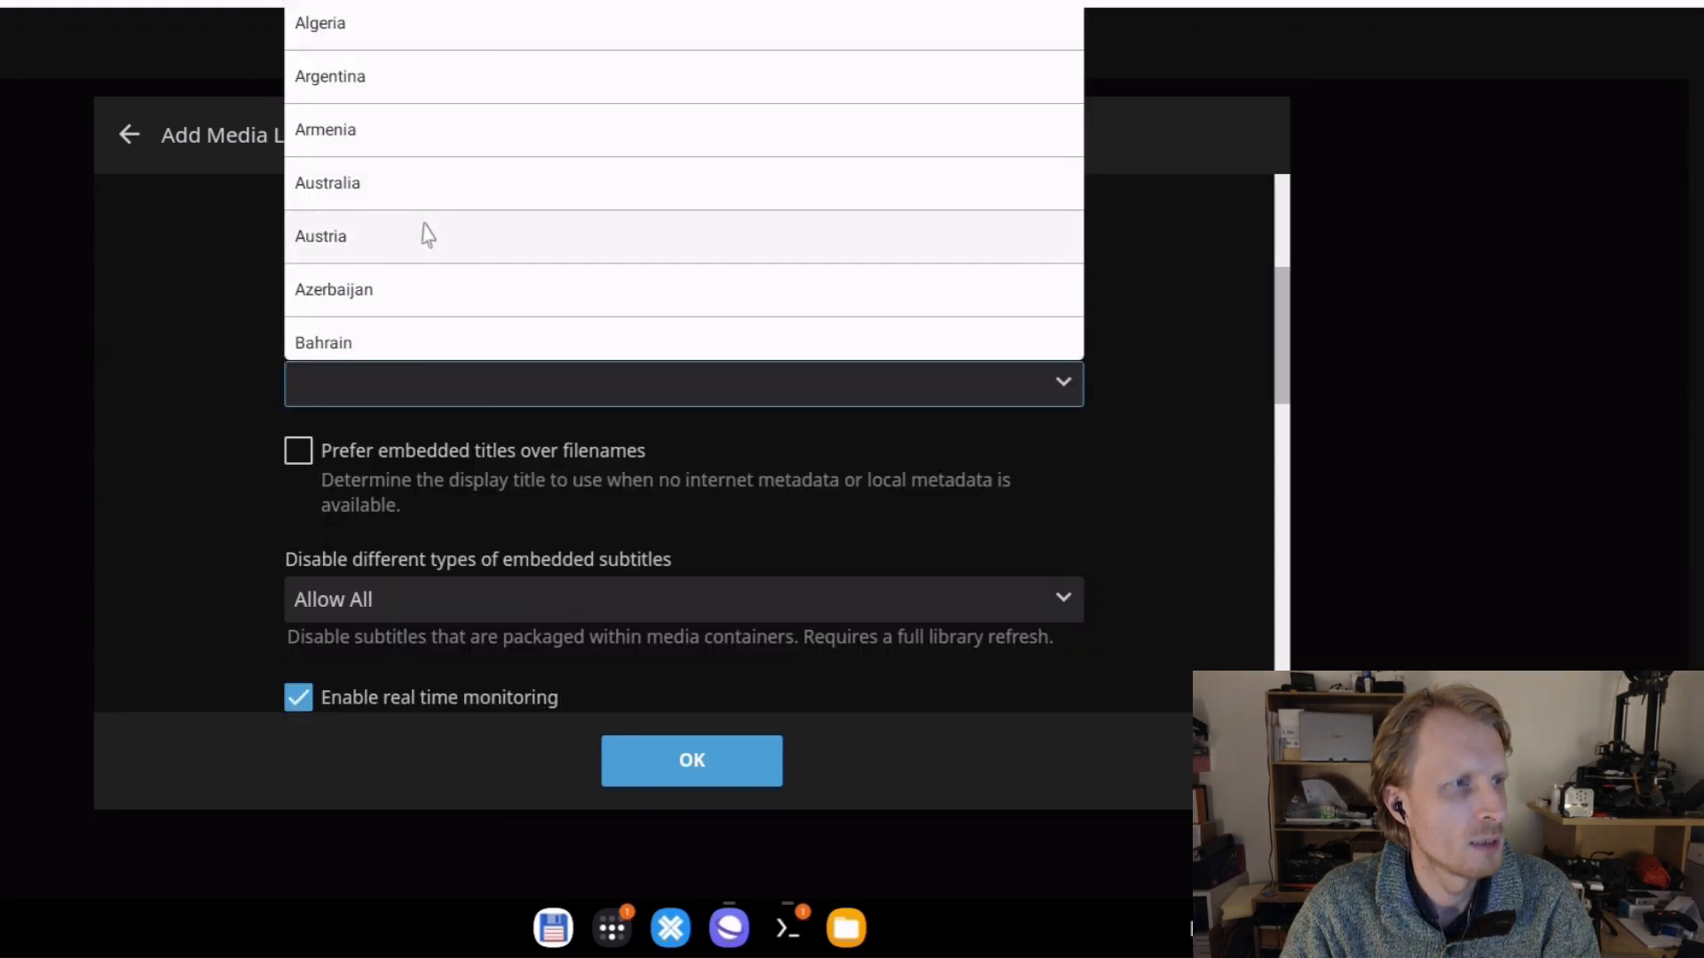
{"action": "scroll", "coordinate": [427, 234], "scroll_direction": "down", "scroll_amount": 1}
{"action": "key", "text": "u"}
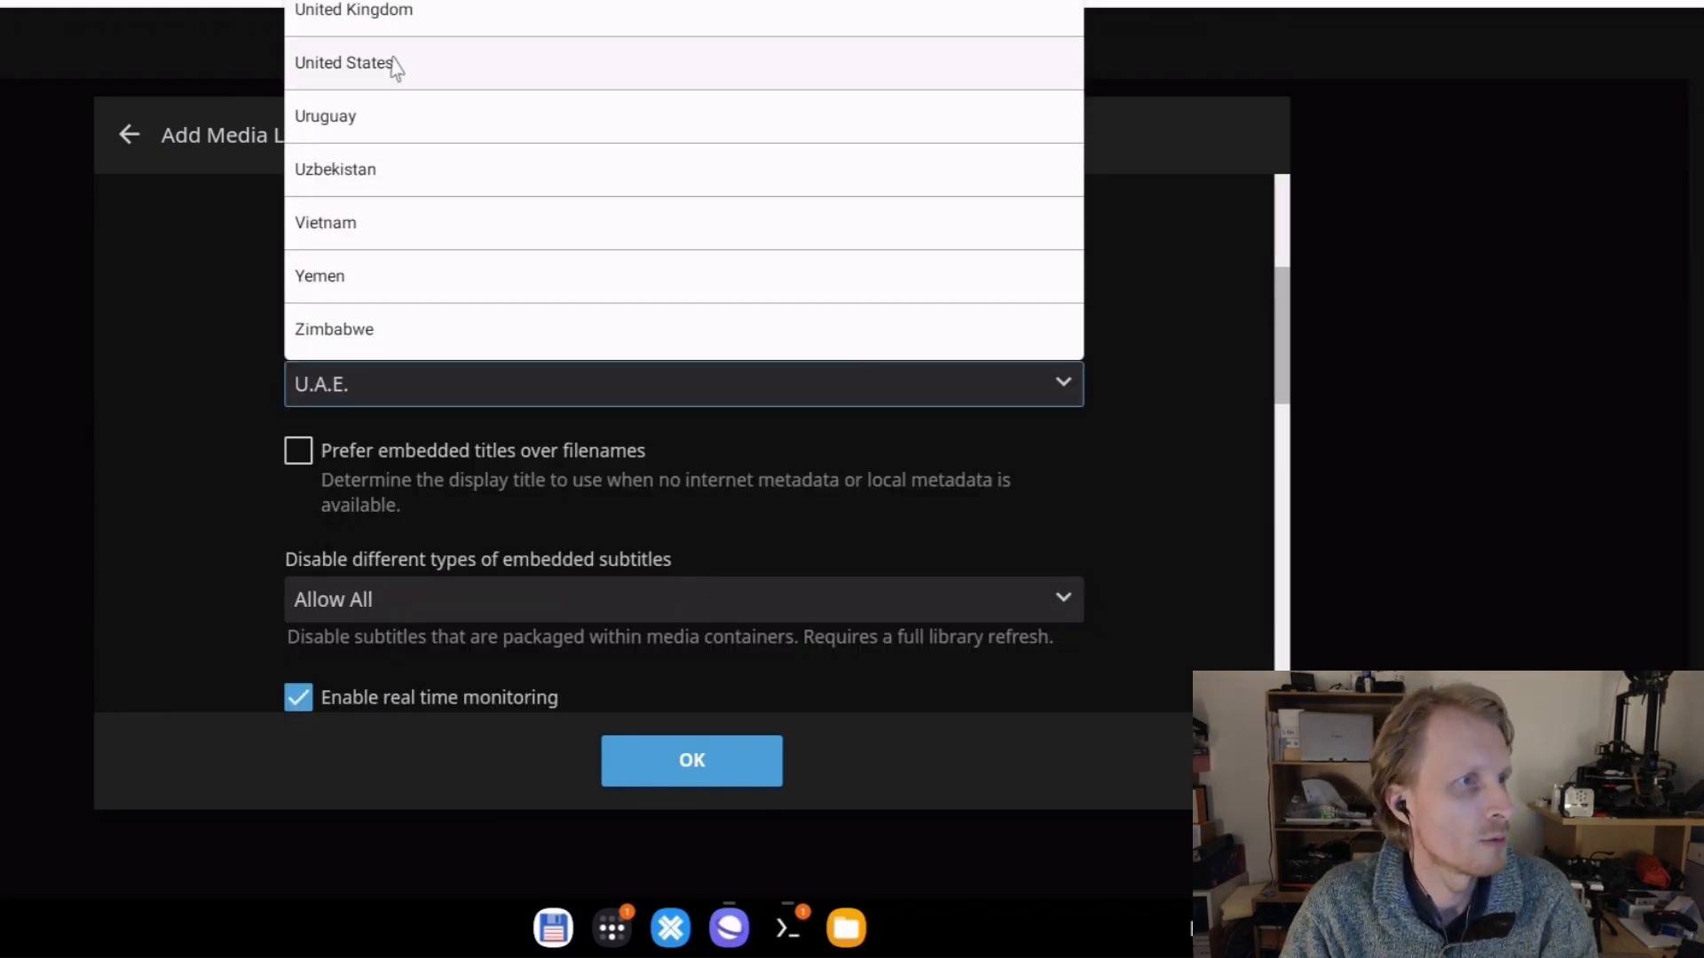
{"action": "left_click", "coordinate": [380, 10]}
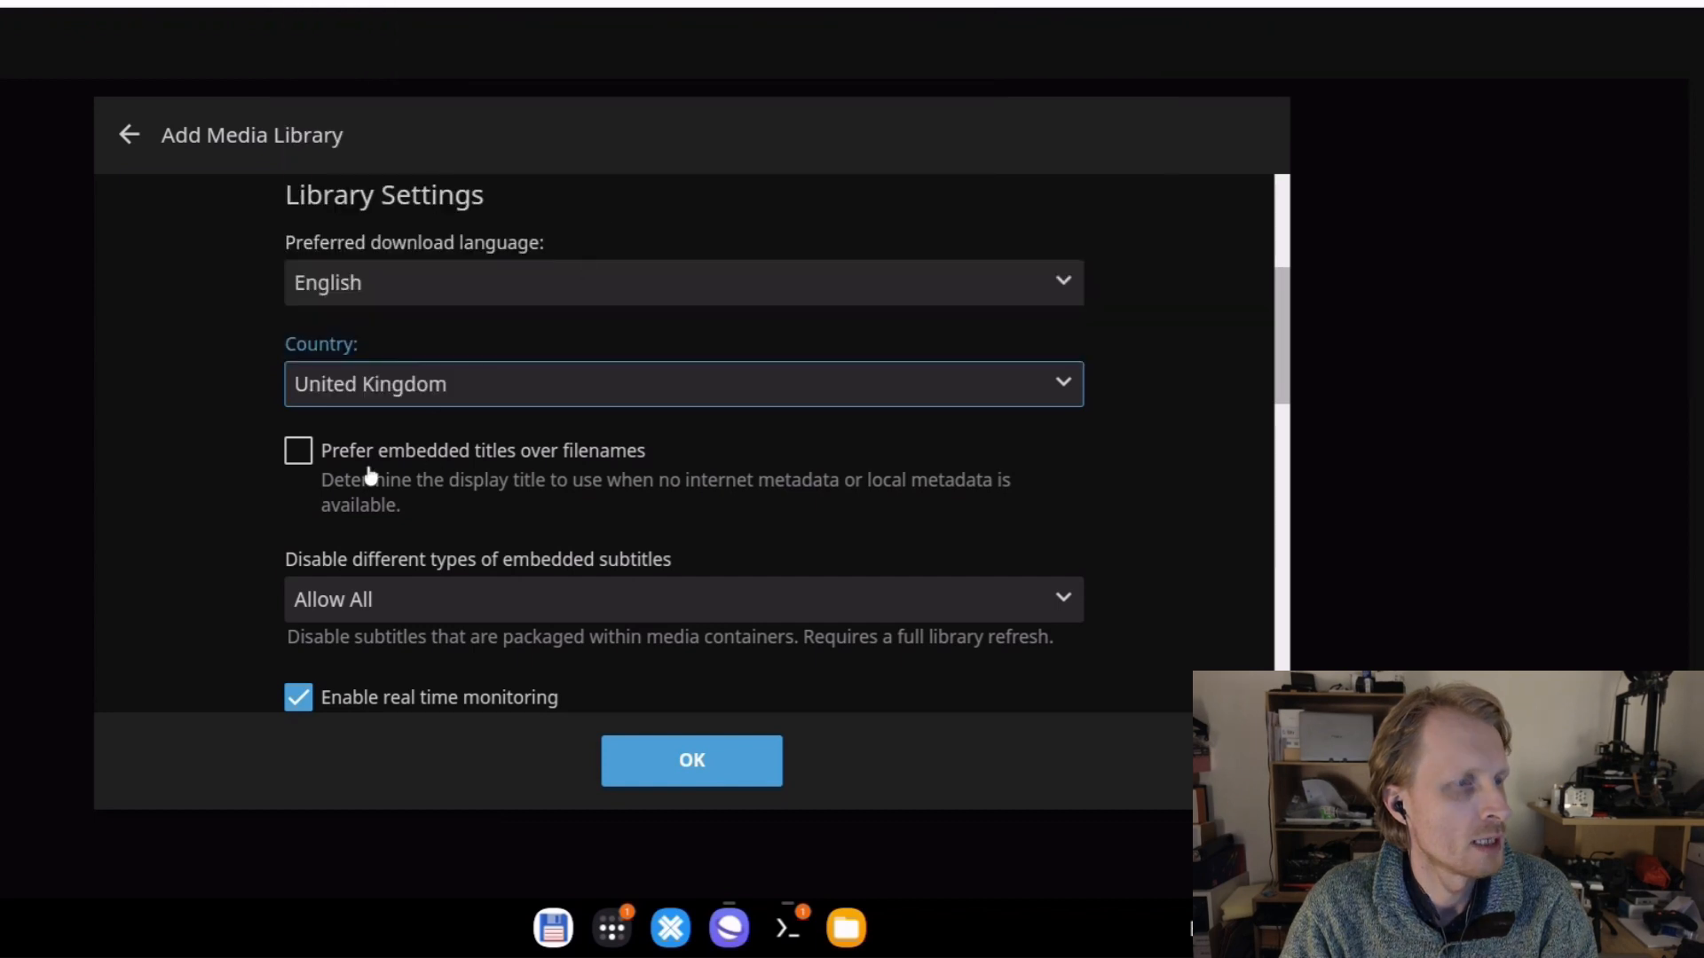
{"action": "scroll", "coordinate": [594, 490], "scroll_direction": "down", "scroll_amount": 1}
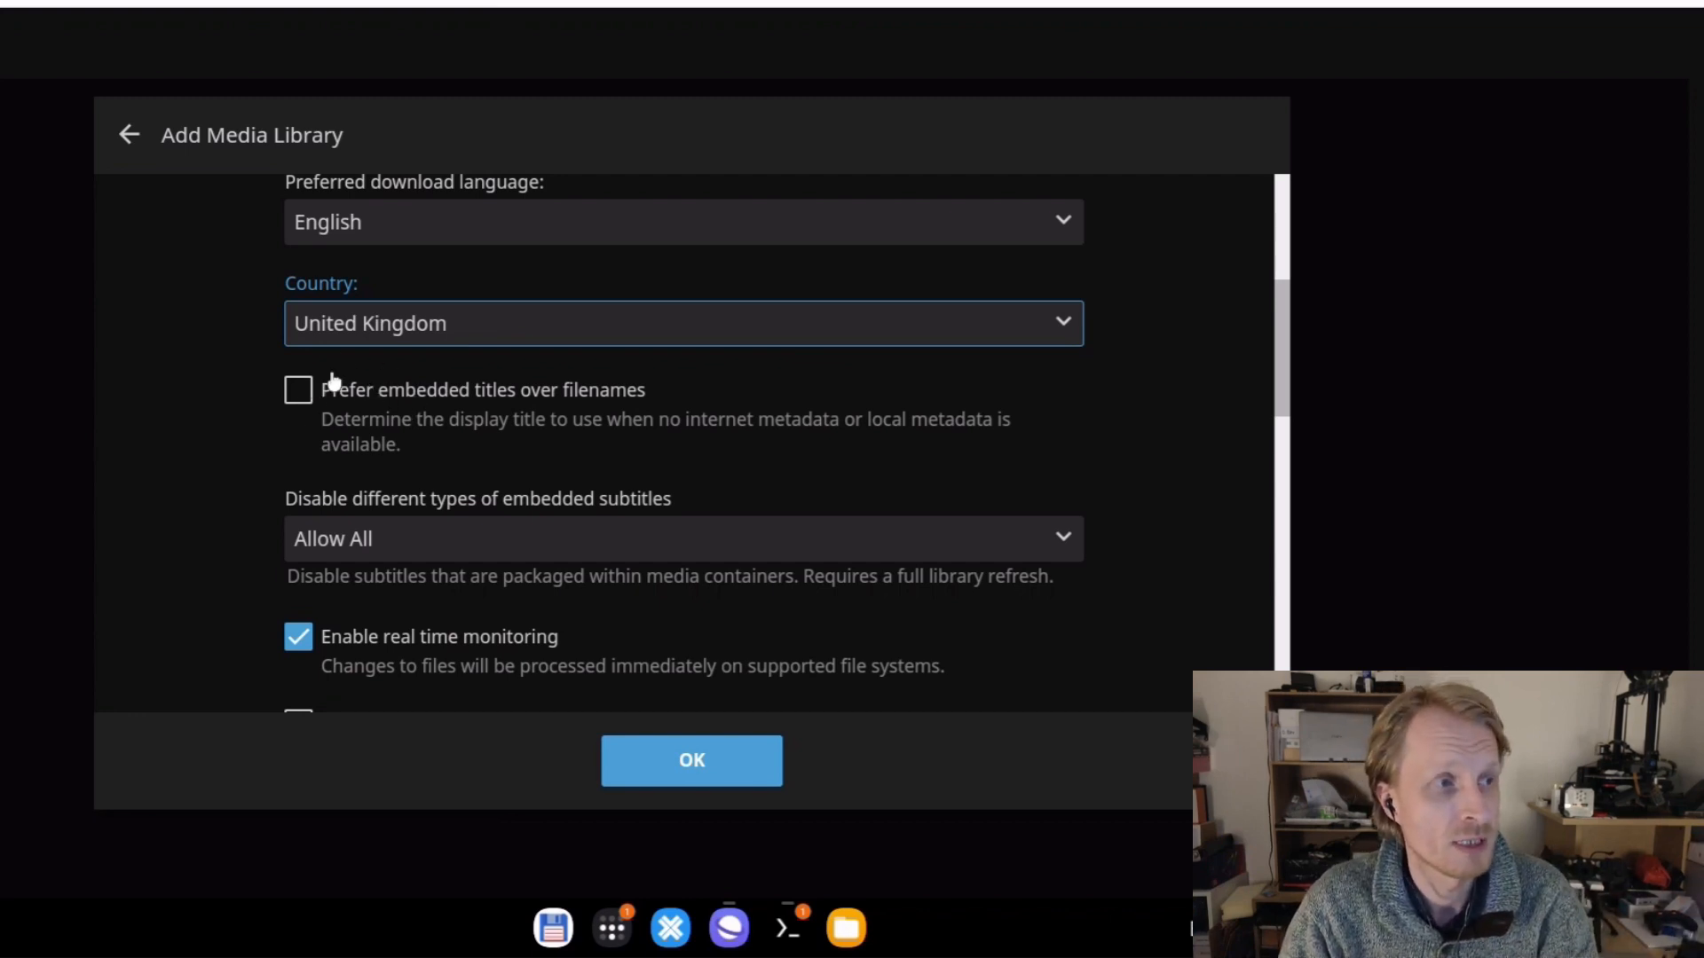
{"action": "scroll", "coordinate": [410, 523], "scroll_direction": "down", "scroll_amount": 1}
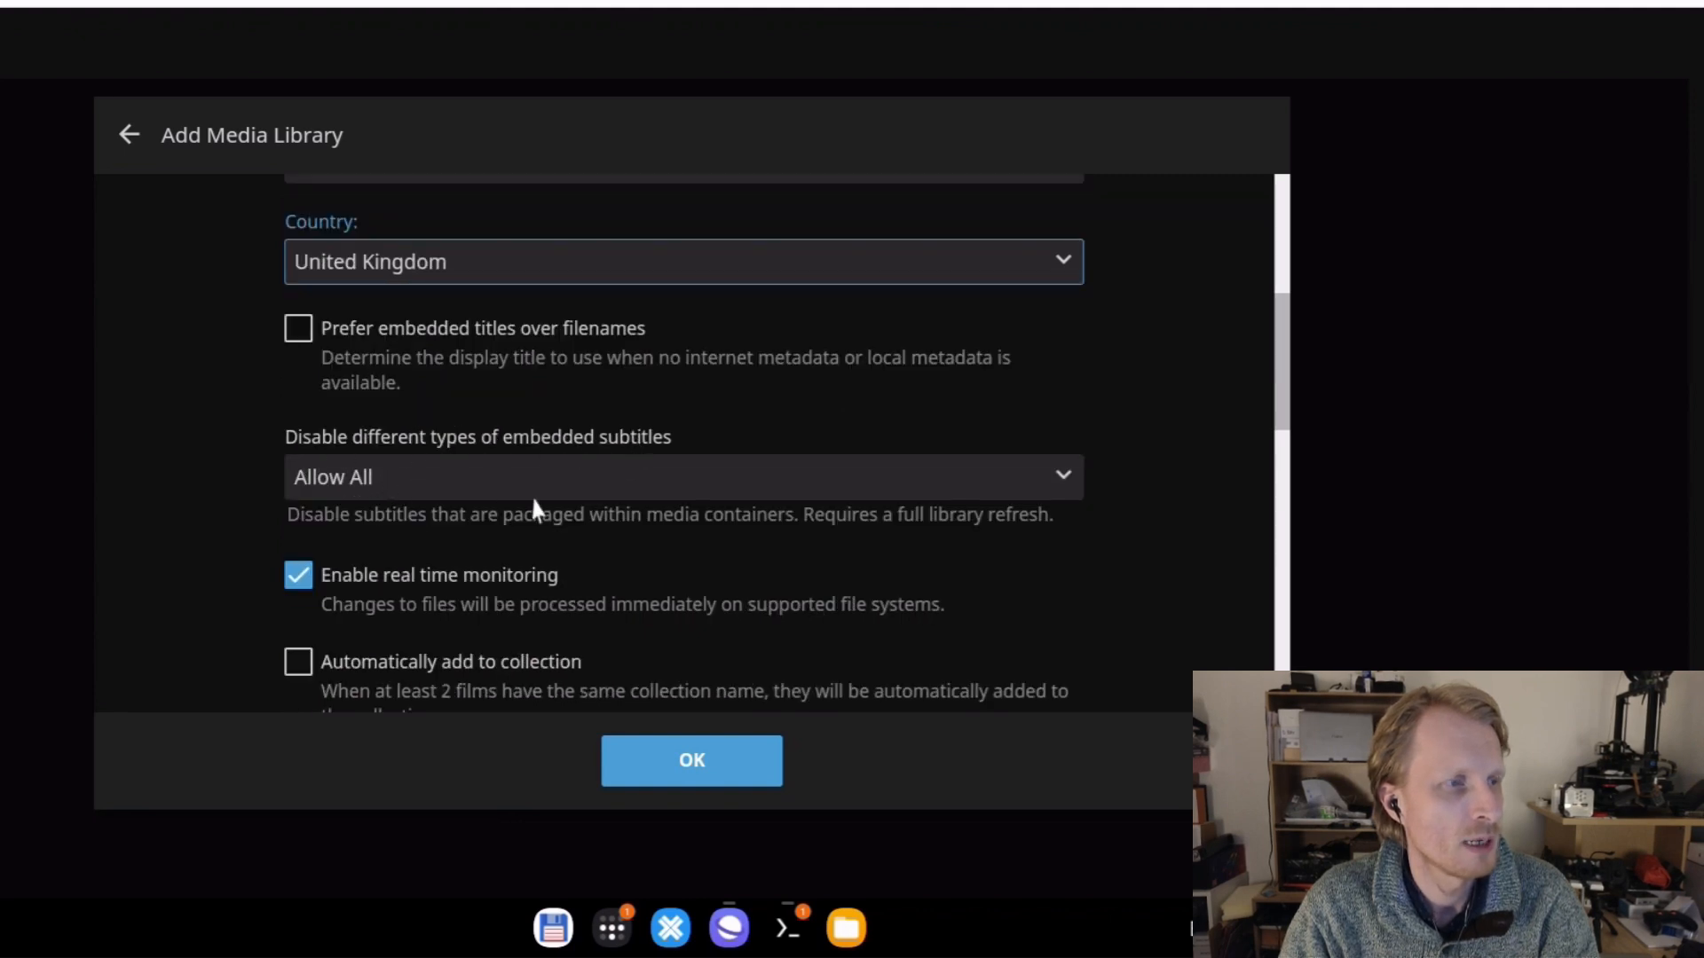
{"action": "scroll", "coordinate": [424, 519], "scroll_direction": "down", "scroll_amount": 3}
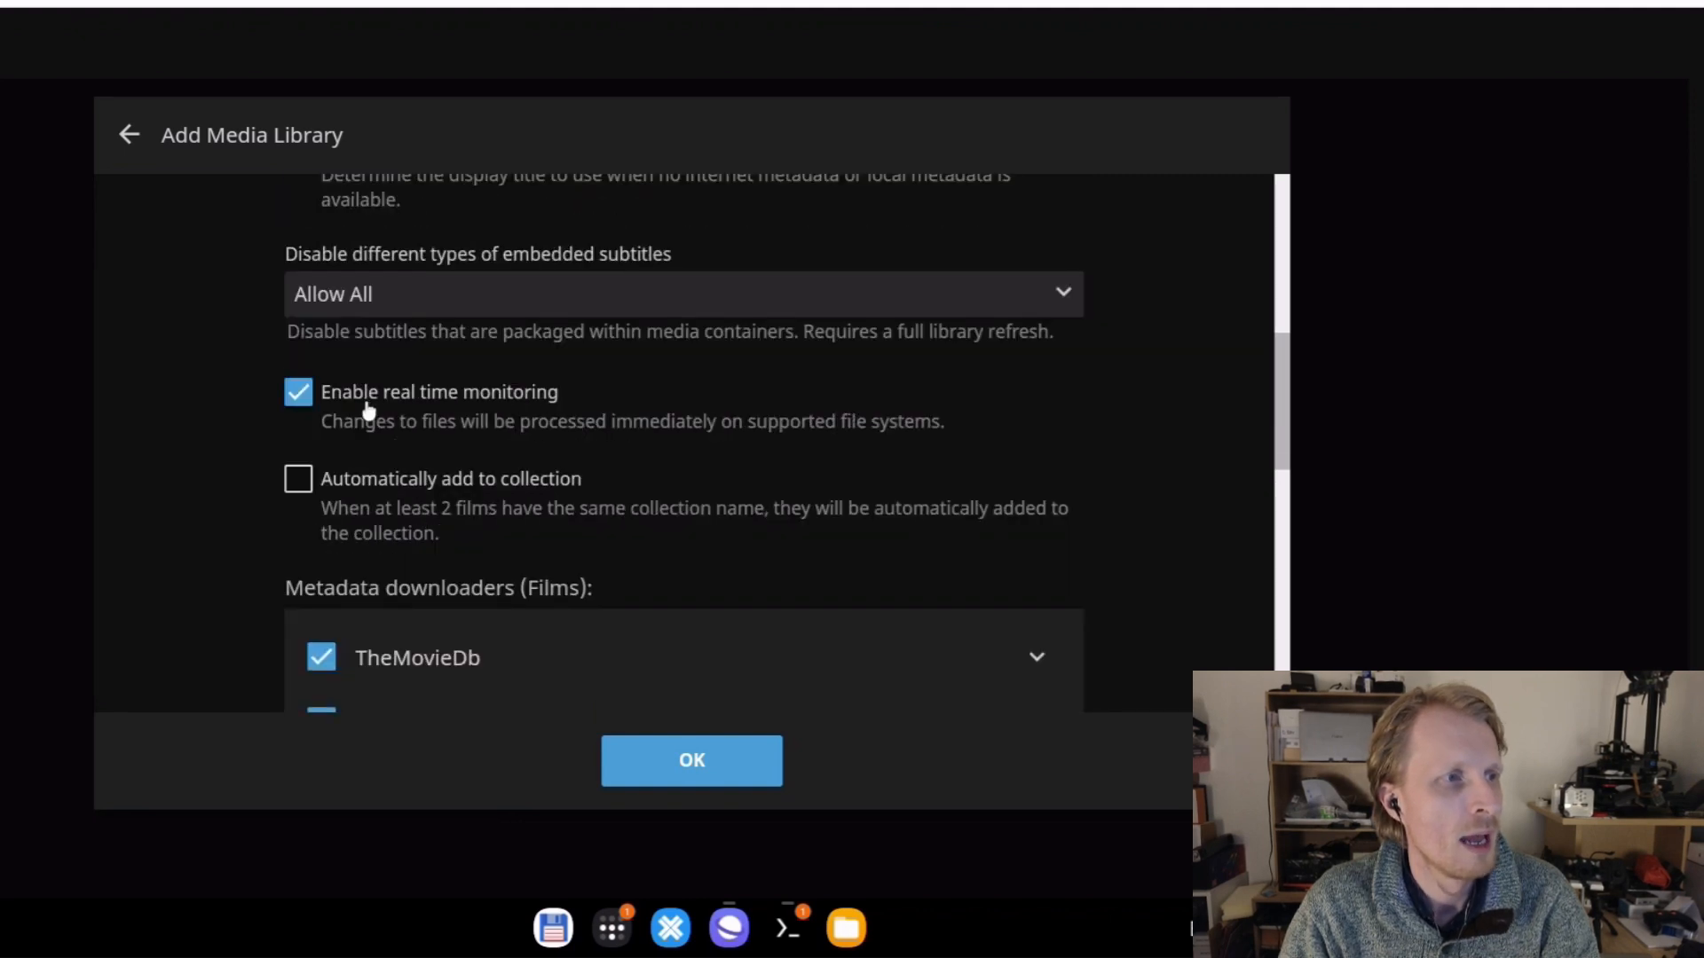
{"action": "scroll", "coordinate": [404, 448], "scroll_direction": "down", "scroll_amount": 2}
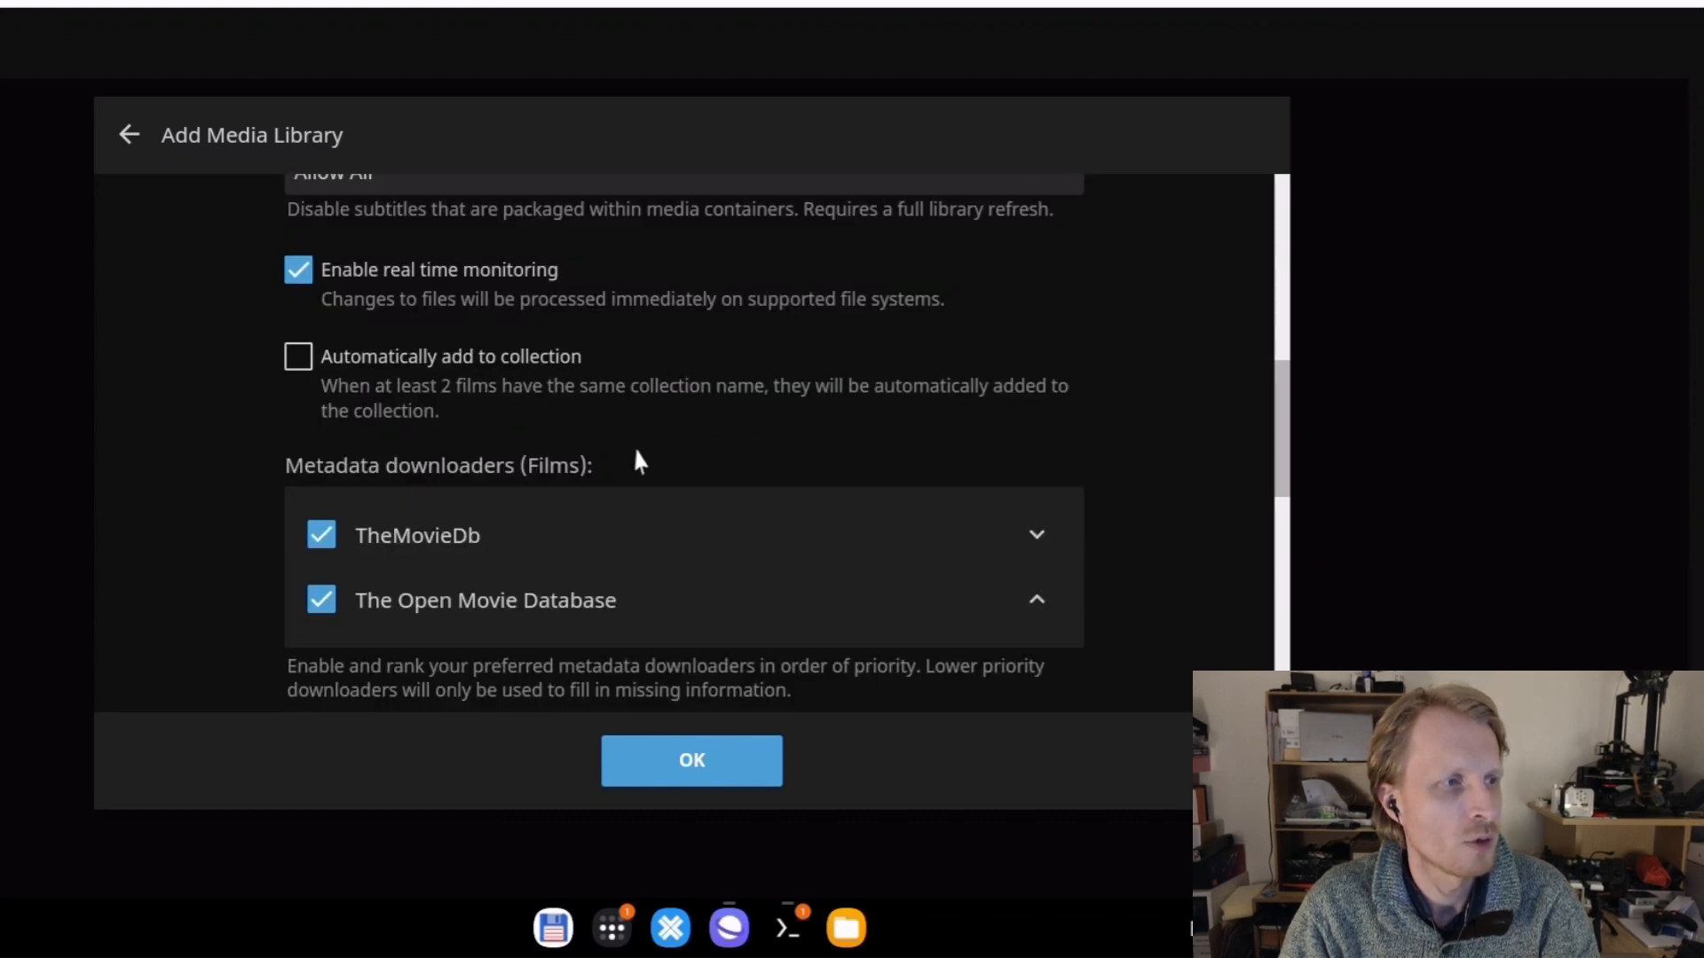
{"action": "scroll", "coordinate": [632, 452], "scroll_direction": "down", "scroll_amount": 6}
{"action": "scroll", "coordinate": [500, 435], "scroll_direction": "up", "scroll_amount": 2}
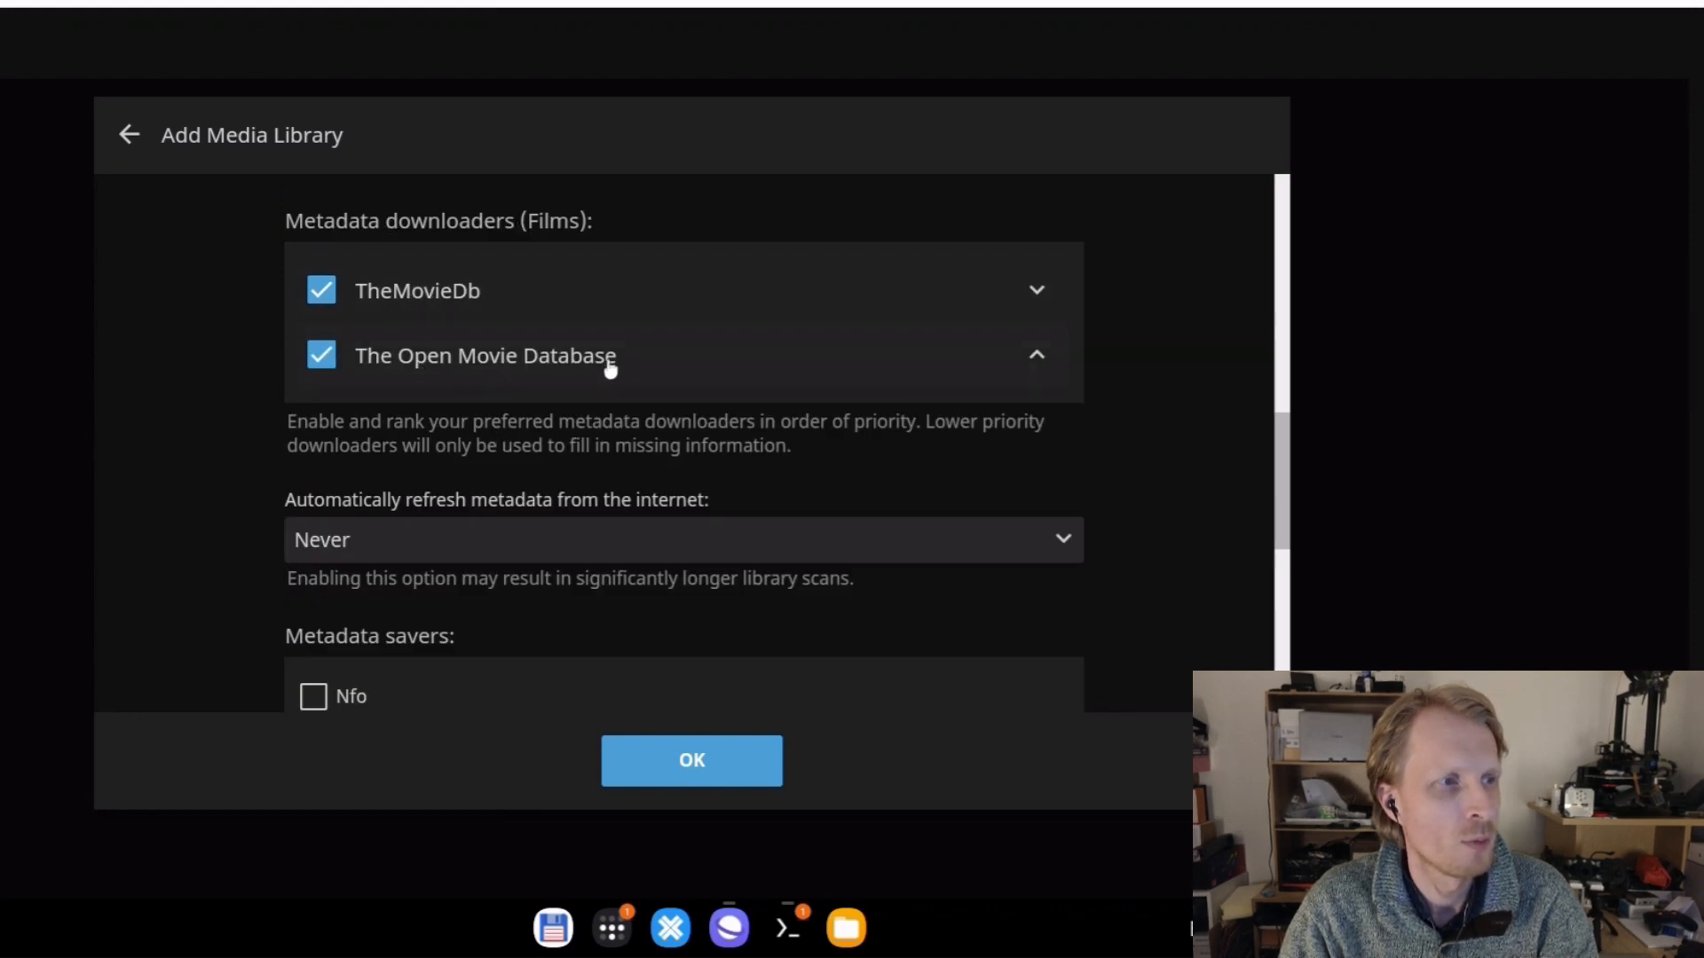
Refresh metadata every 30 days and save library metadata as Nfo files.
{"action": "scroll", "coordinate": [532, 550], "scroll_direction": "down", "scroll_amount": 2}
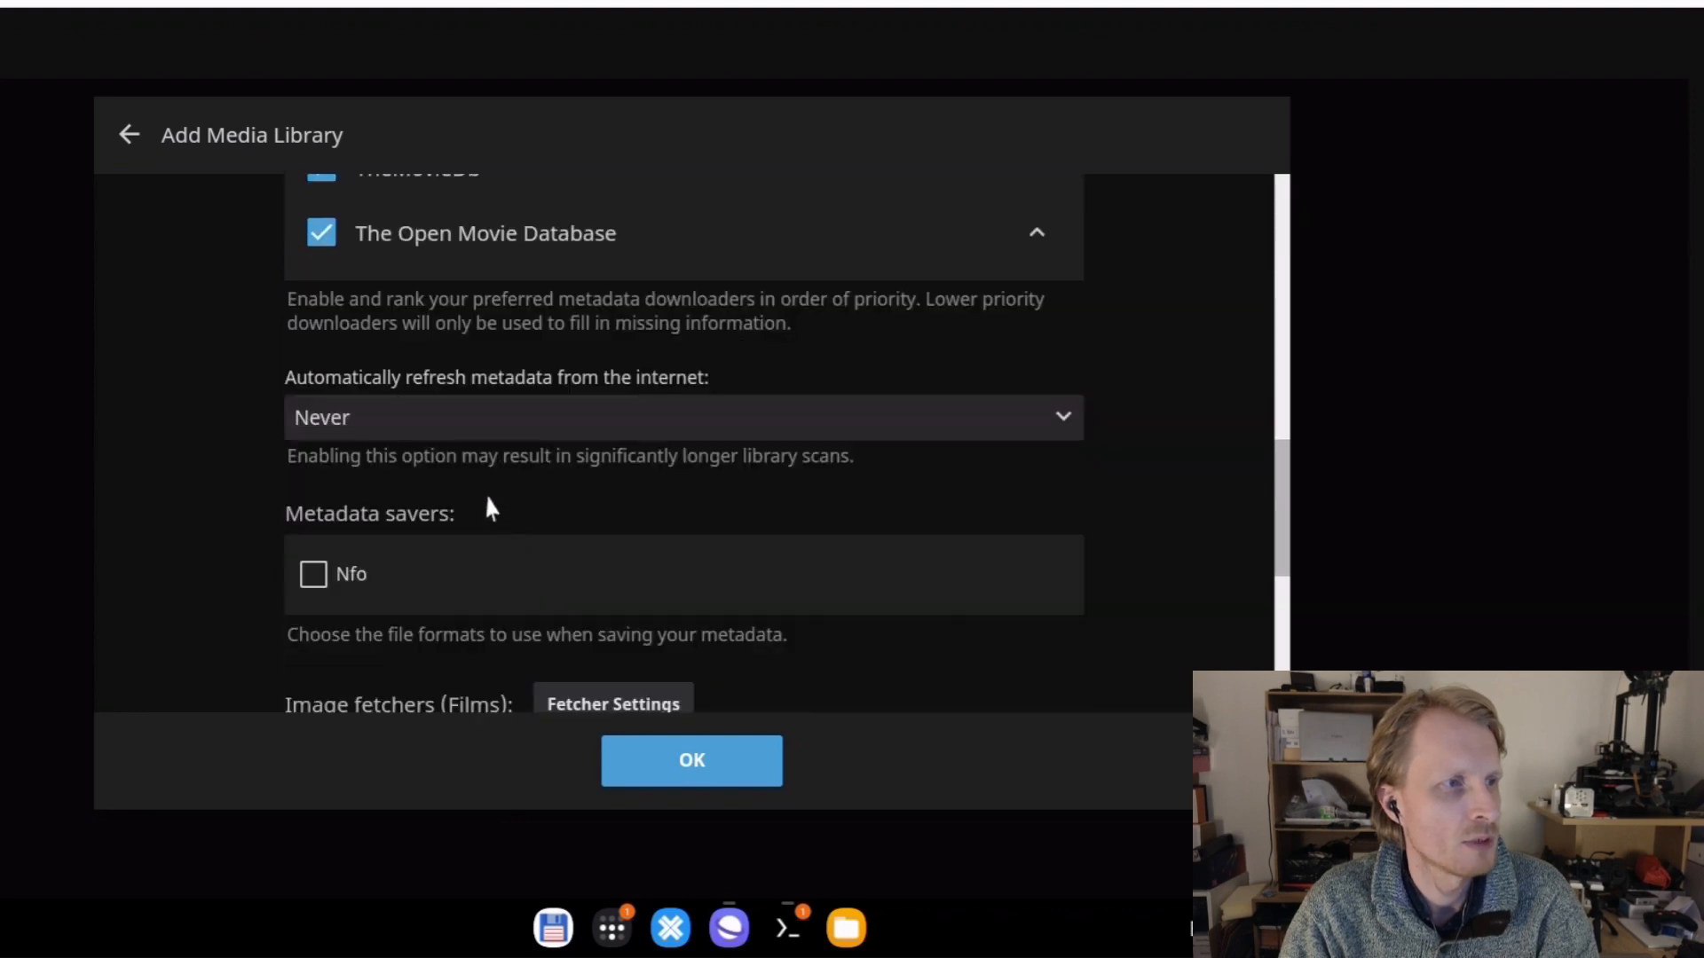
{"action": "left_click", "coordinate": [488, 426]}
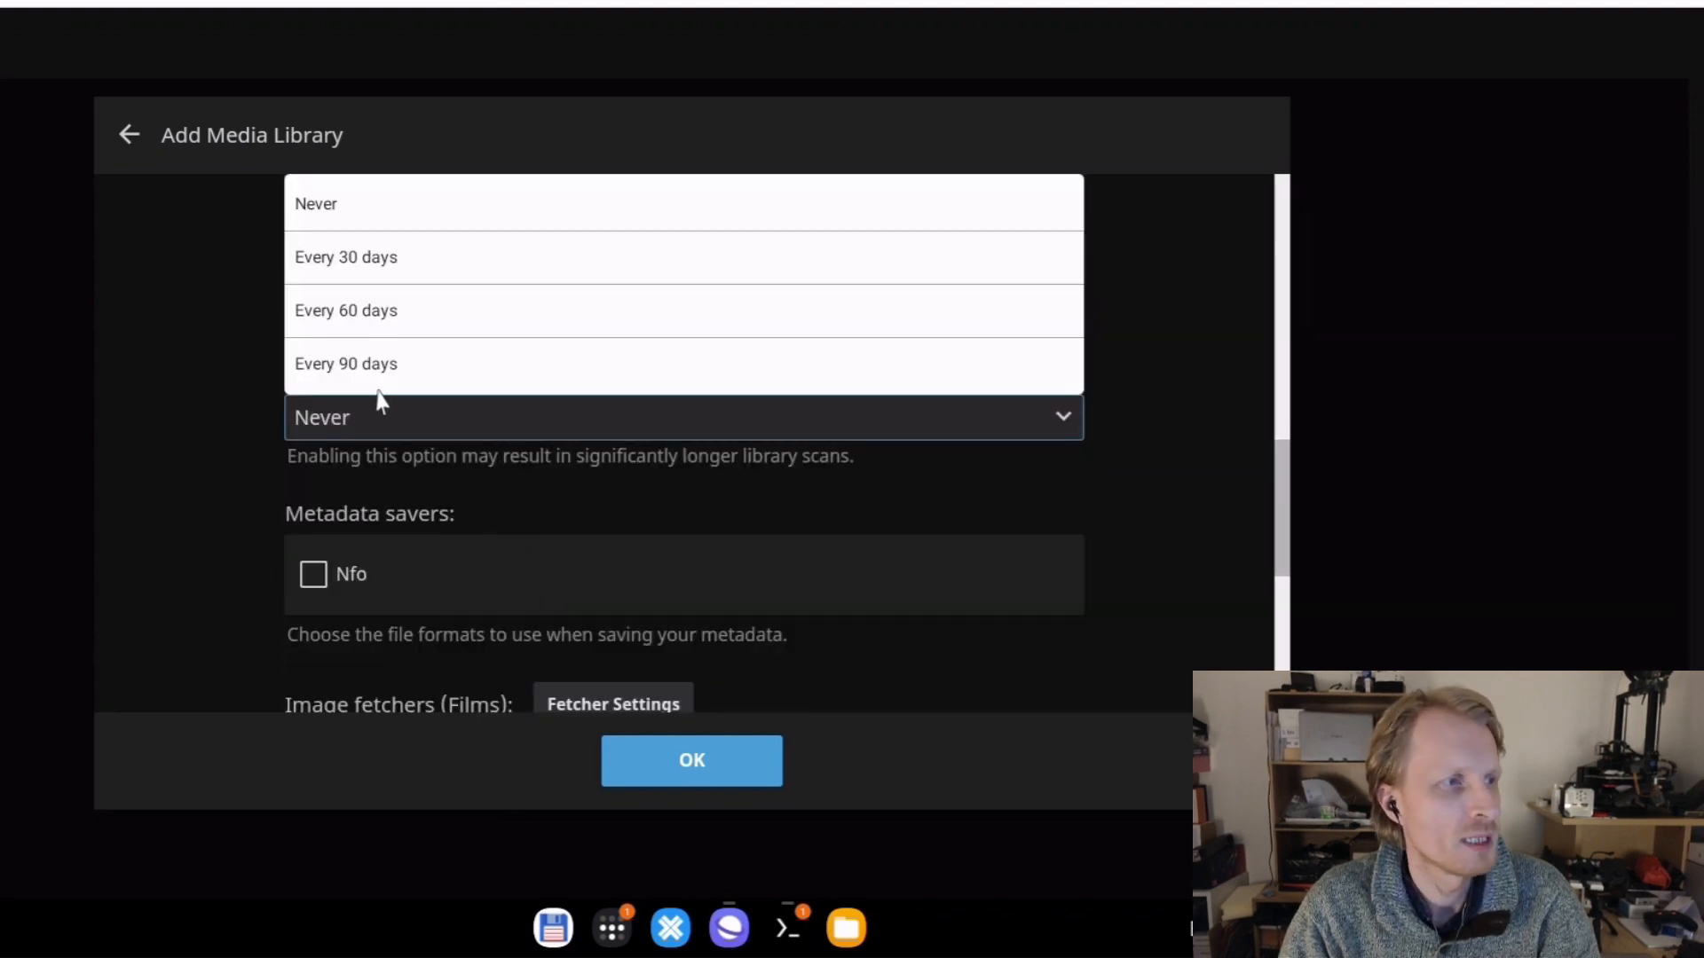
{"action": "left_click", "coordinate": [372, 265]}
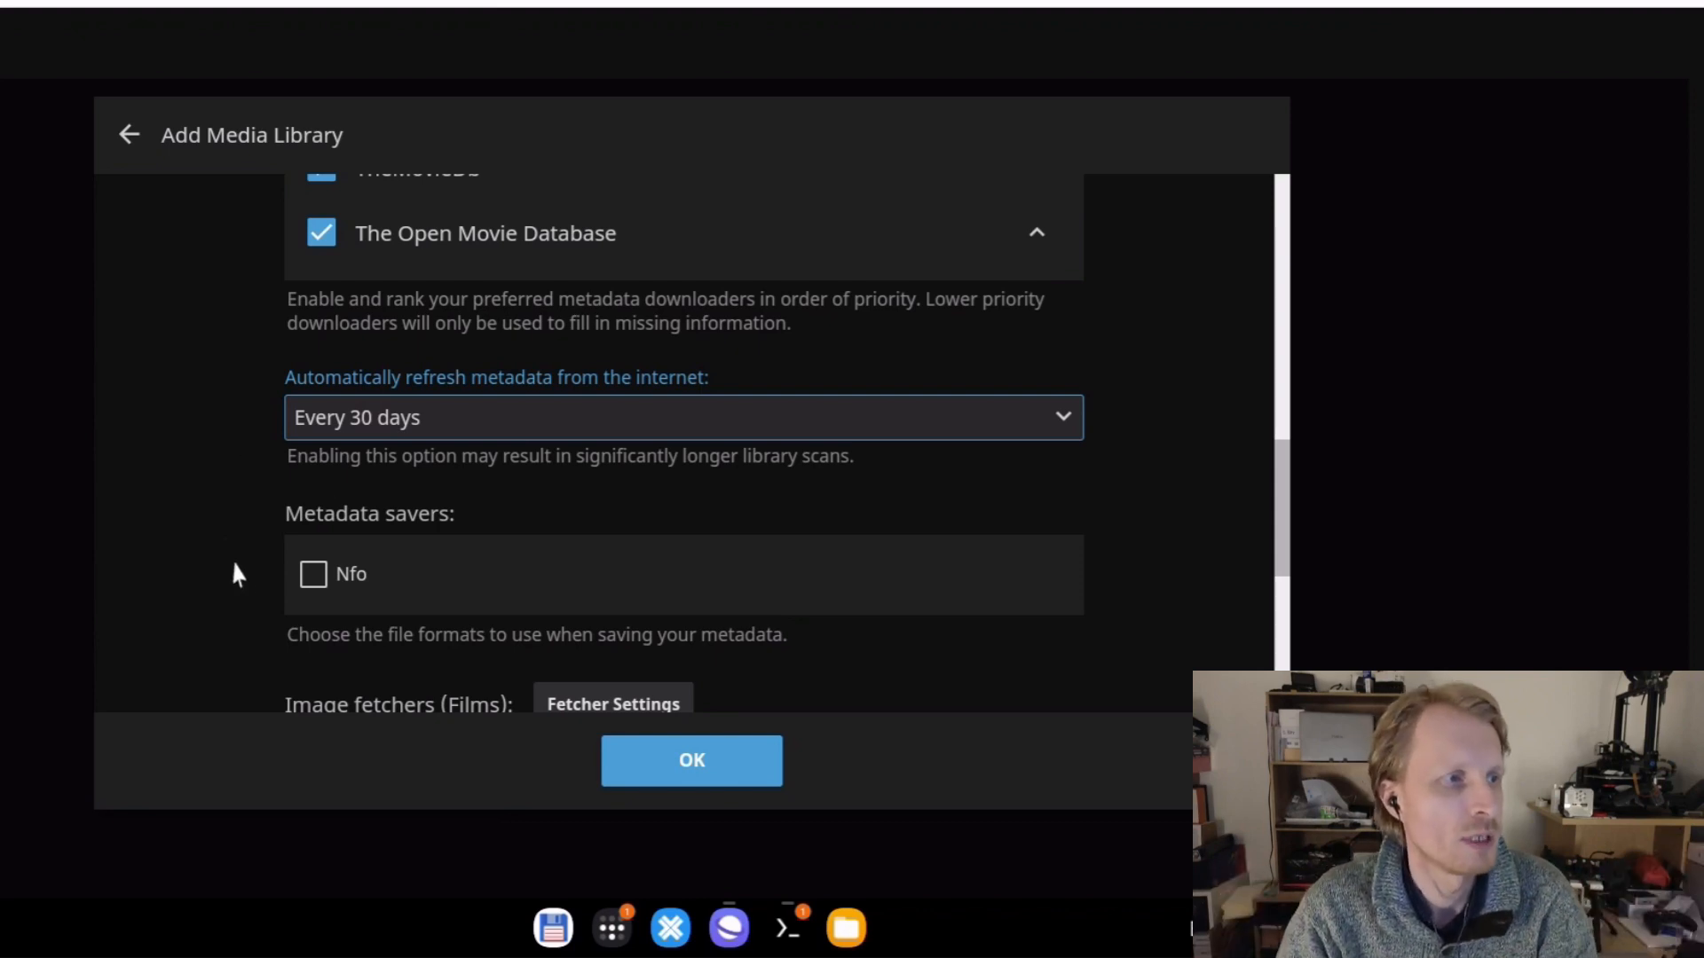
{"action": "left_click", "coordinate": [319, 578]}
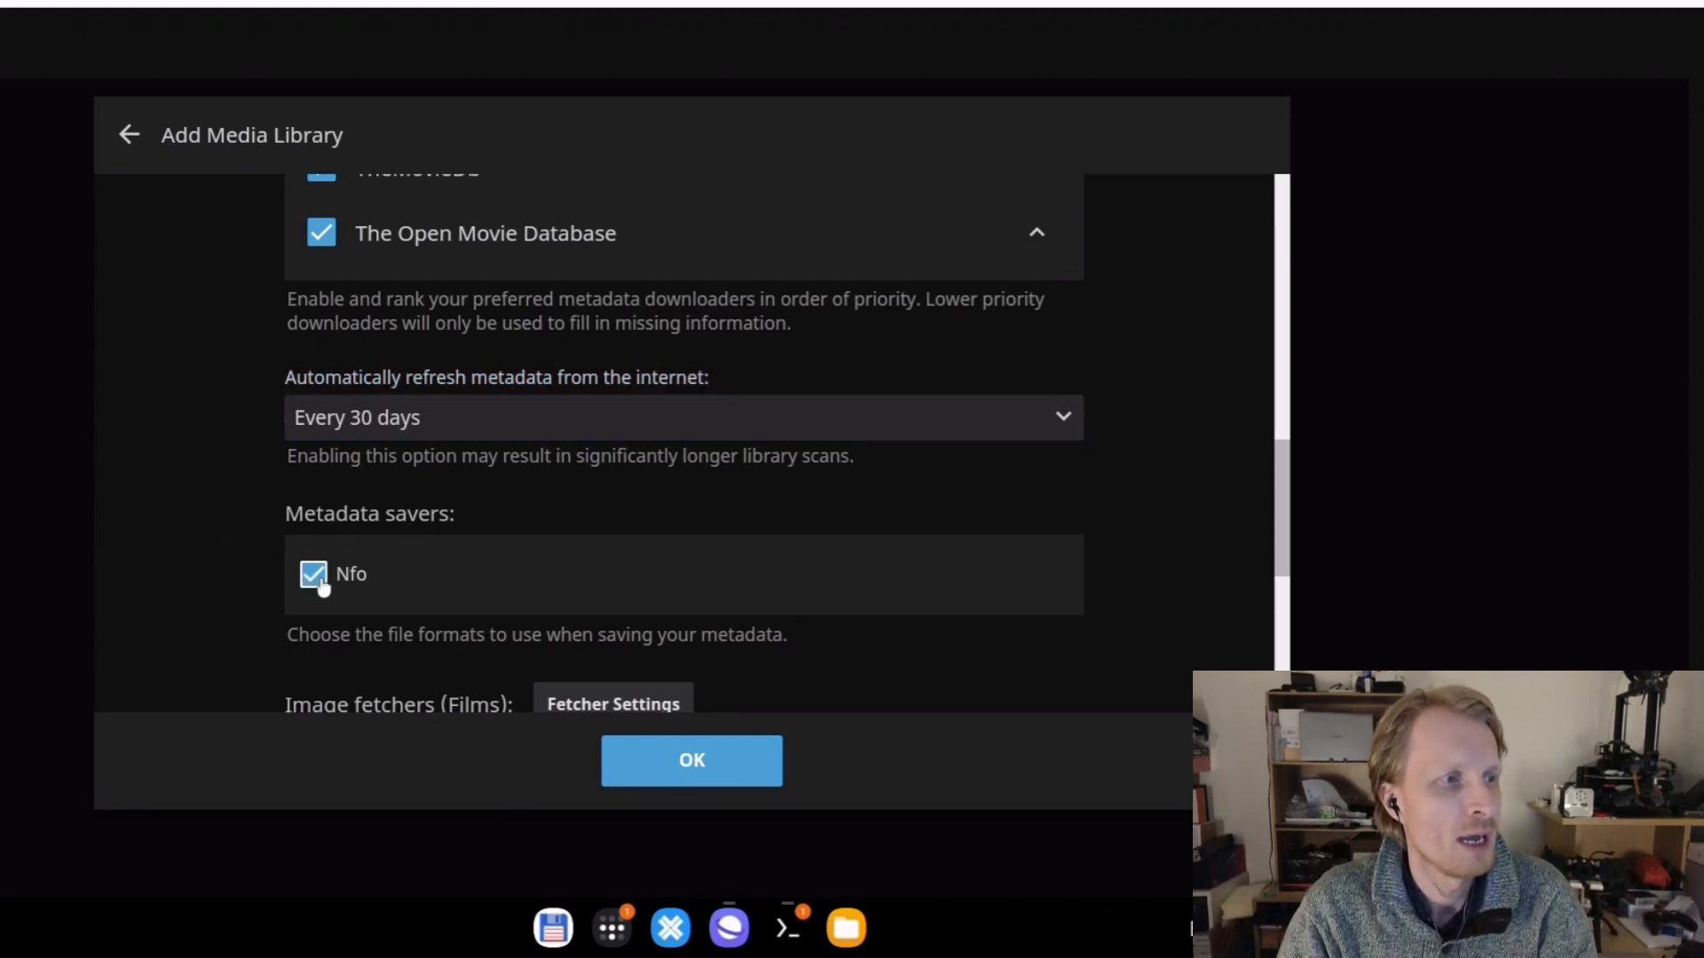
Save artwork into media folders, enable both chapter image extraction options, and add the library.
{"action": "scroll", "coordinate": [627, 573], "scroll_direction": "down", "scroll_amount": 3}
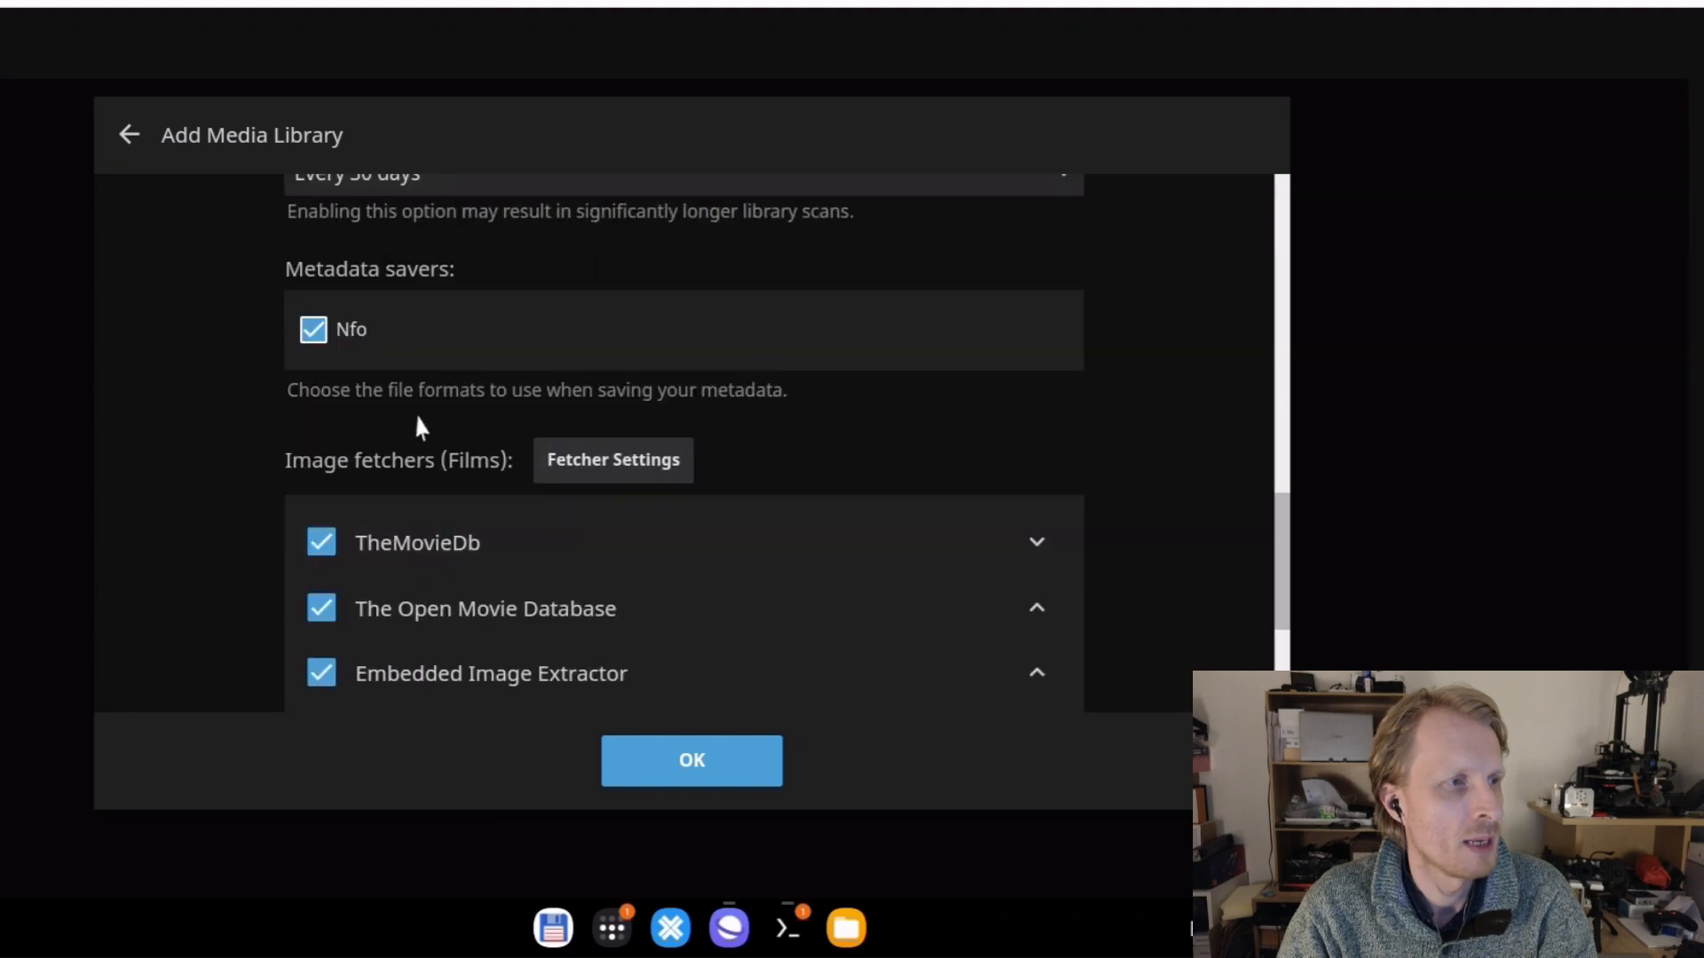
{"action": "scroll", "coordinate": [414, 426], "scroll_direction": "down", "scroll_amount": 2}
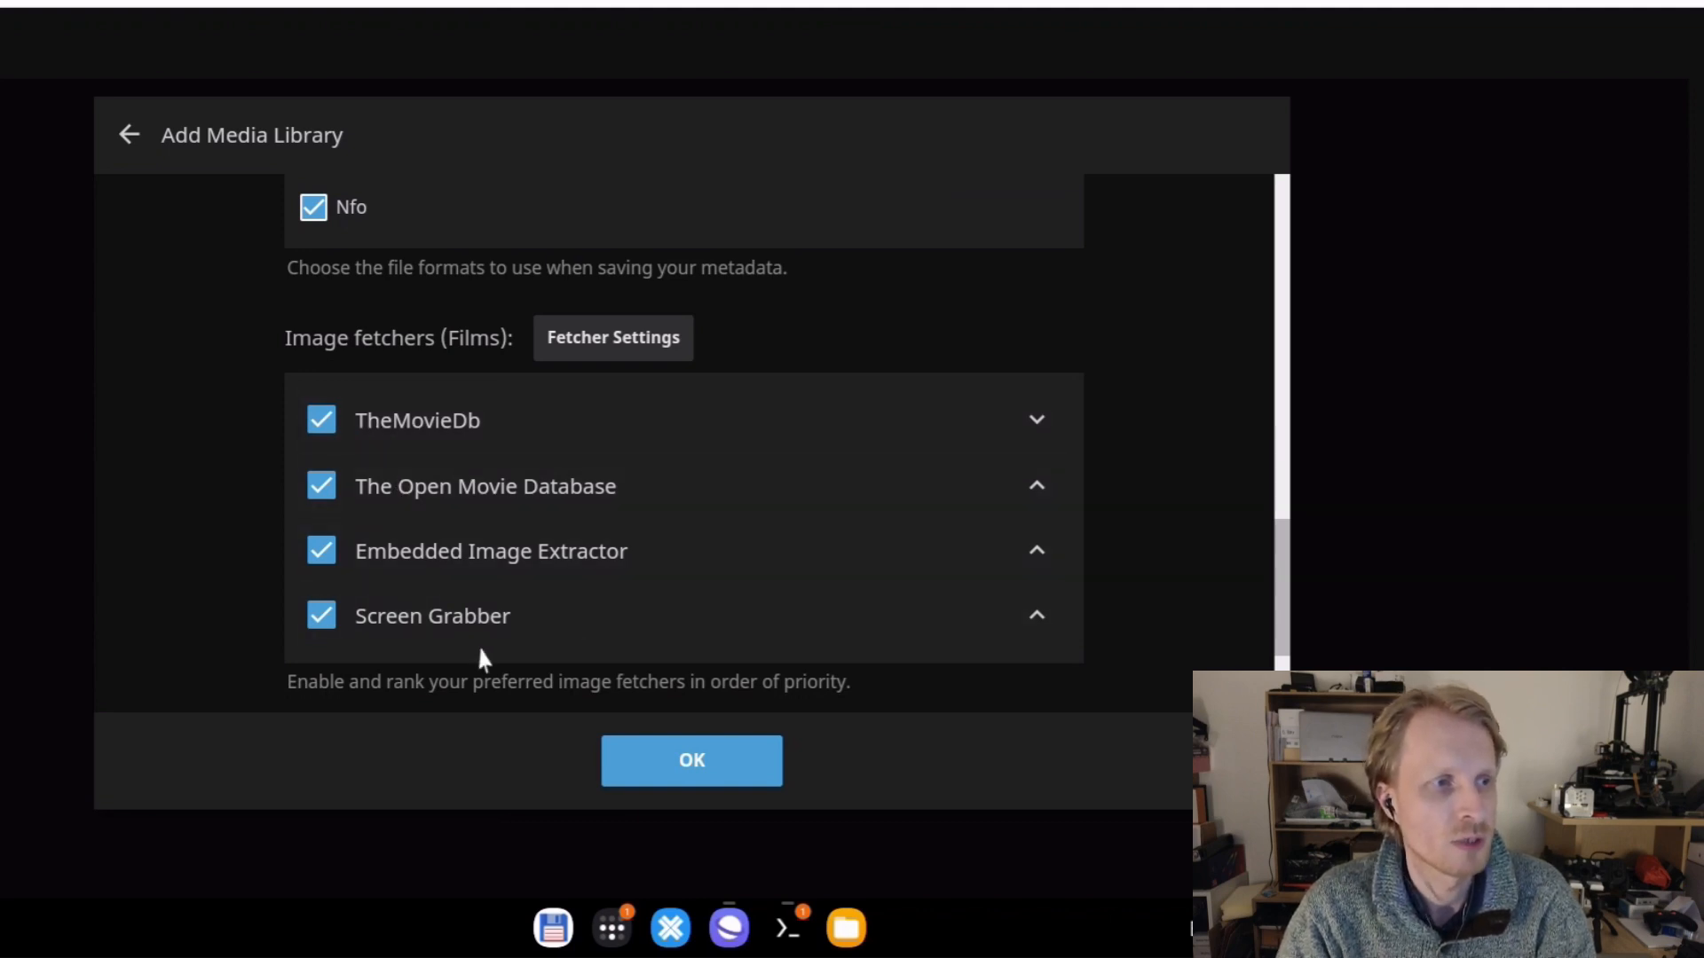
{"action": "scroll", "coordinate": [312, 456], "scroll_direction": "down", "scroll_amount": 3}
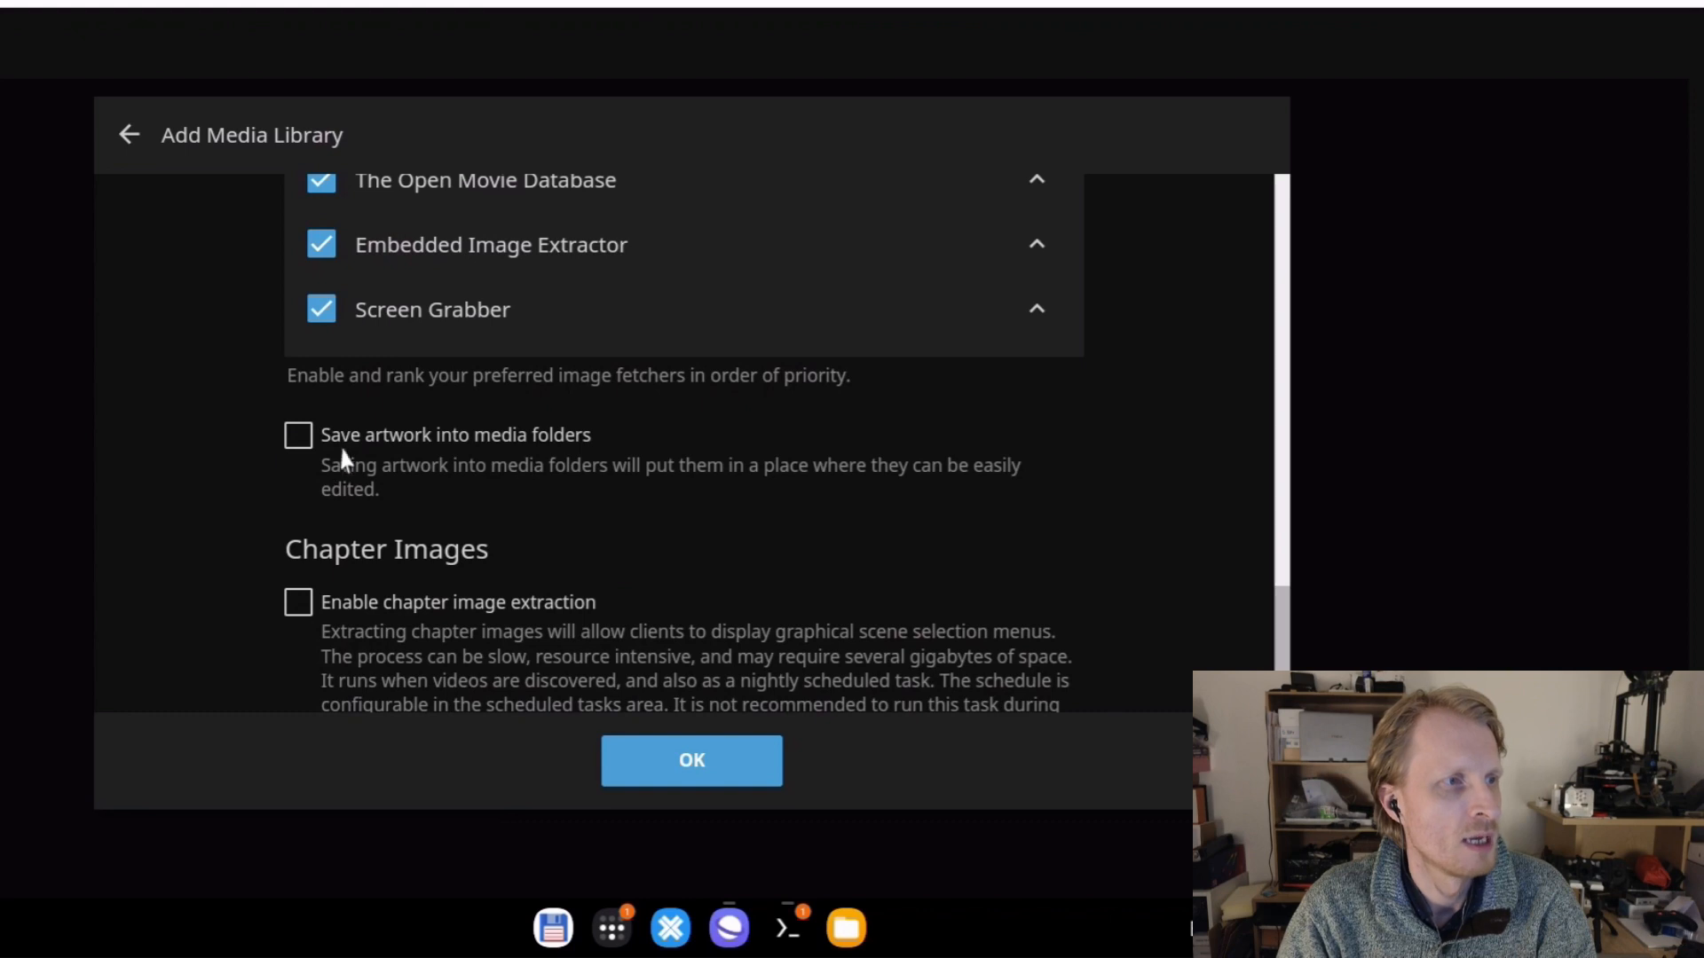
{"action": "left_click", "coordinate": [299, 437]}
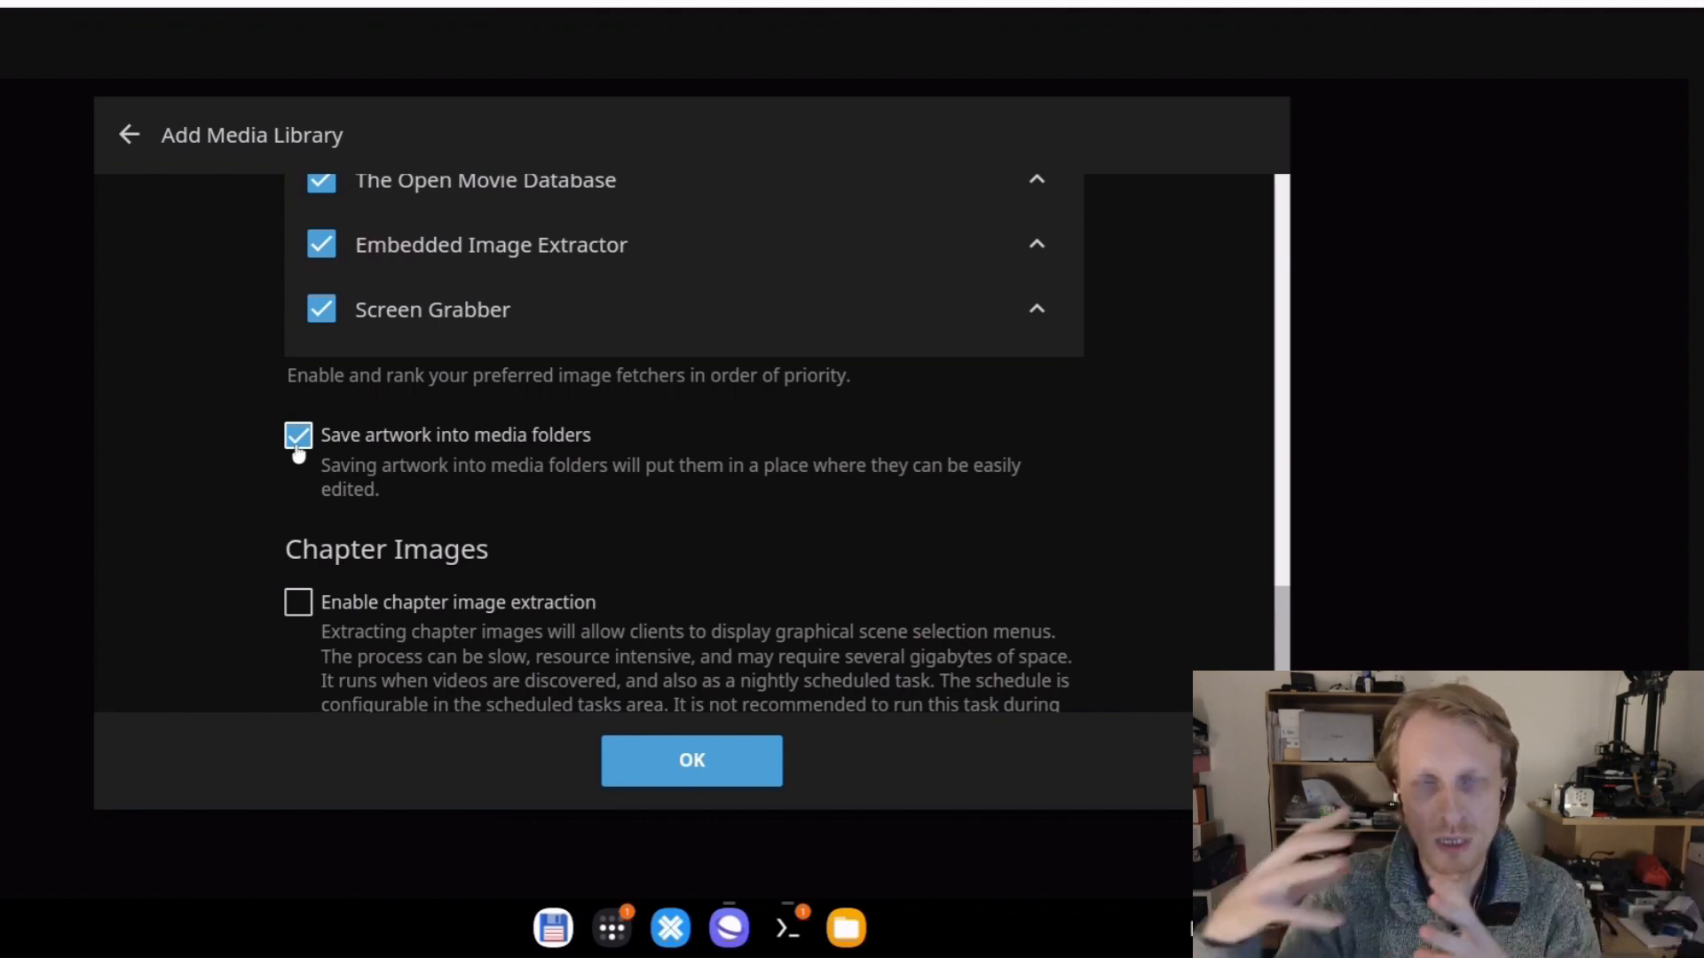
{"action": "scroll", "coordinate": [509, 450], "scroll_direction": "down", "scroll_amount": 2}
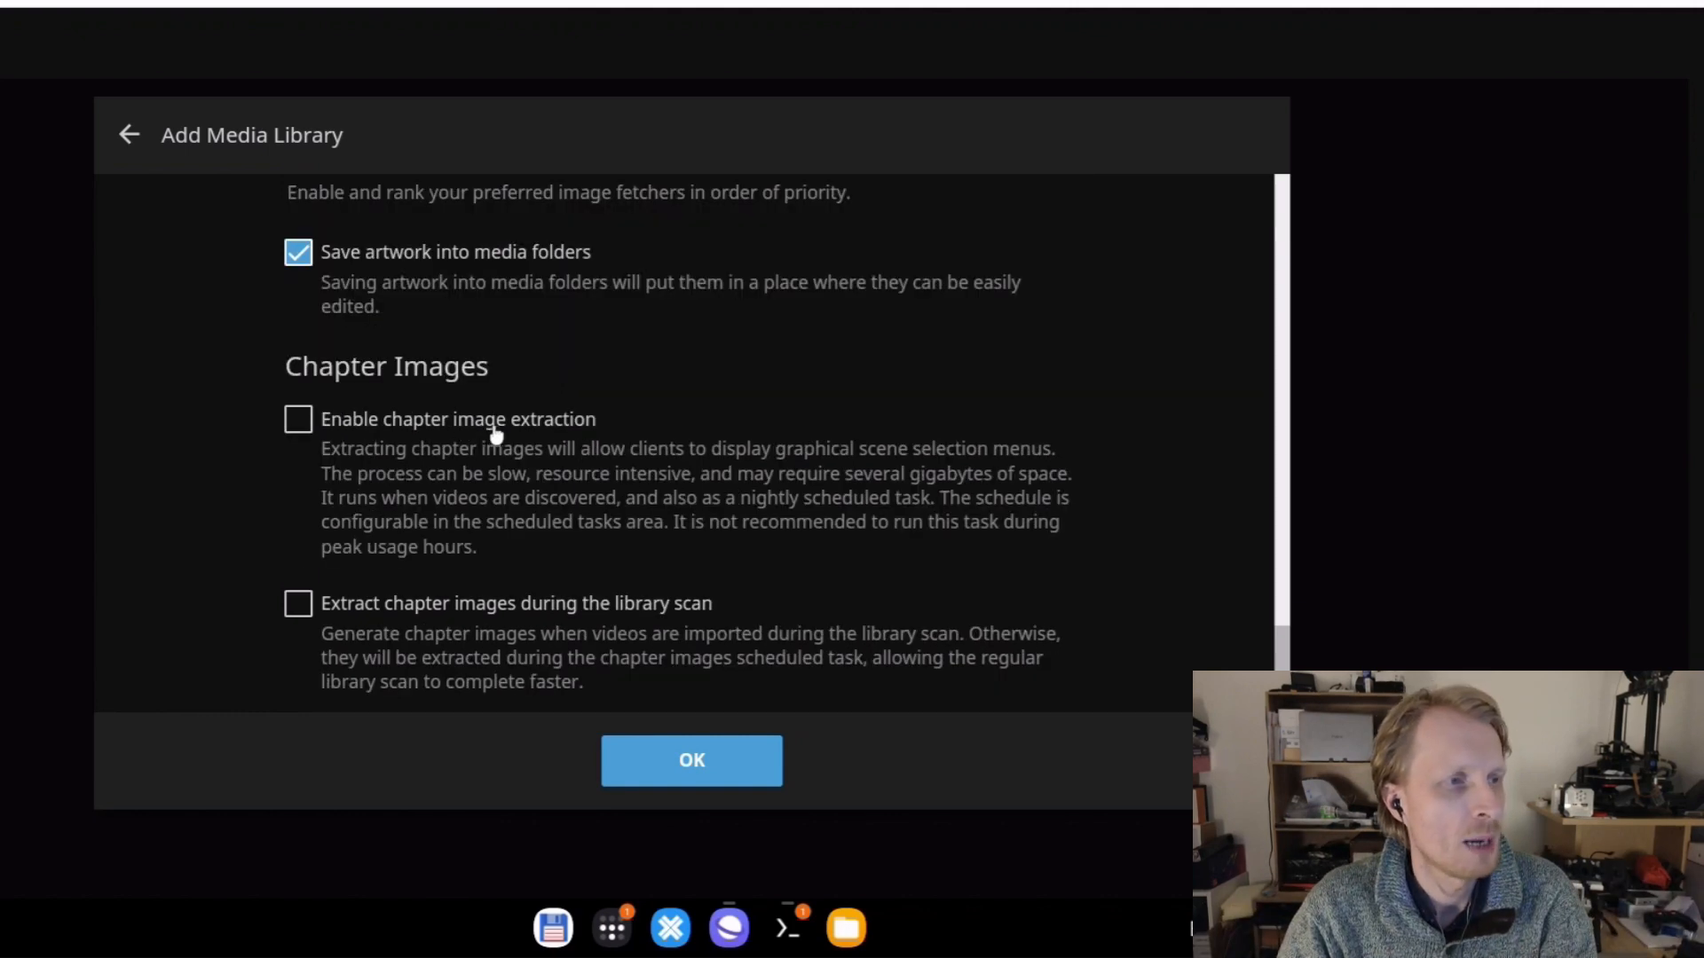
{"action": "left_click", "coordinate": [306, 426]}
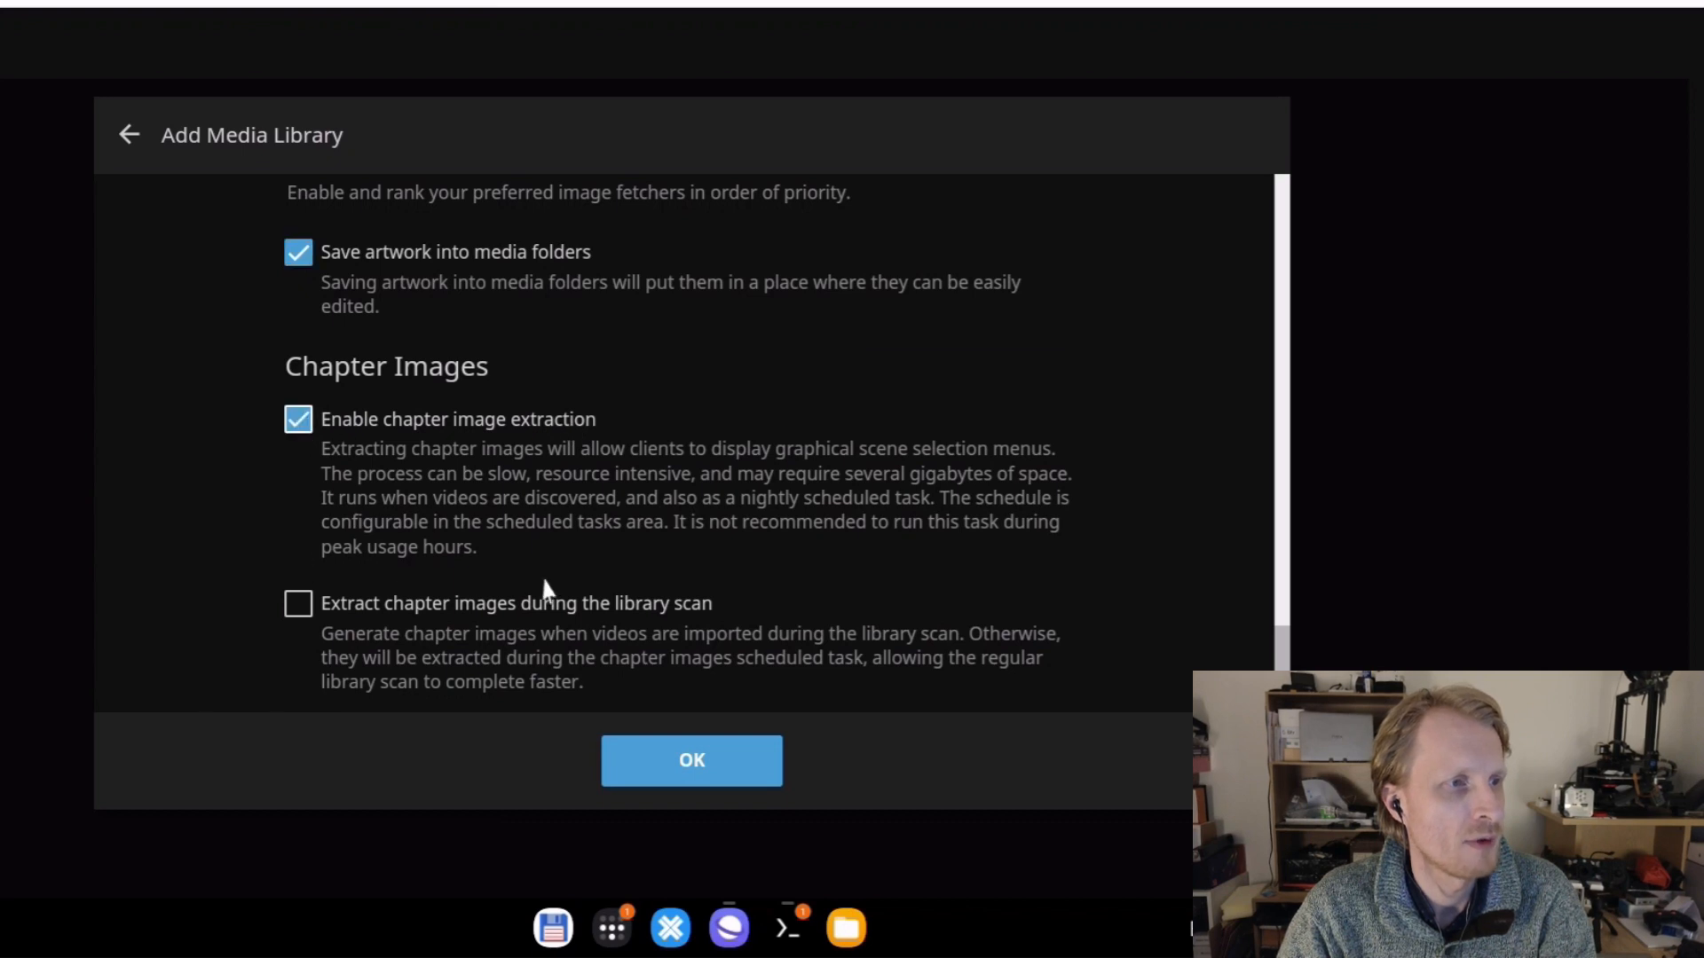
{"action": "left_click", "coordinate": [301, 612]}
{"action": "scroll", "coordinate": [747, 611], "scroll_direction": "down", "scroll_amount": 3}
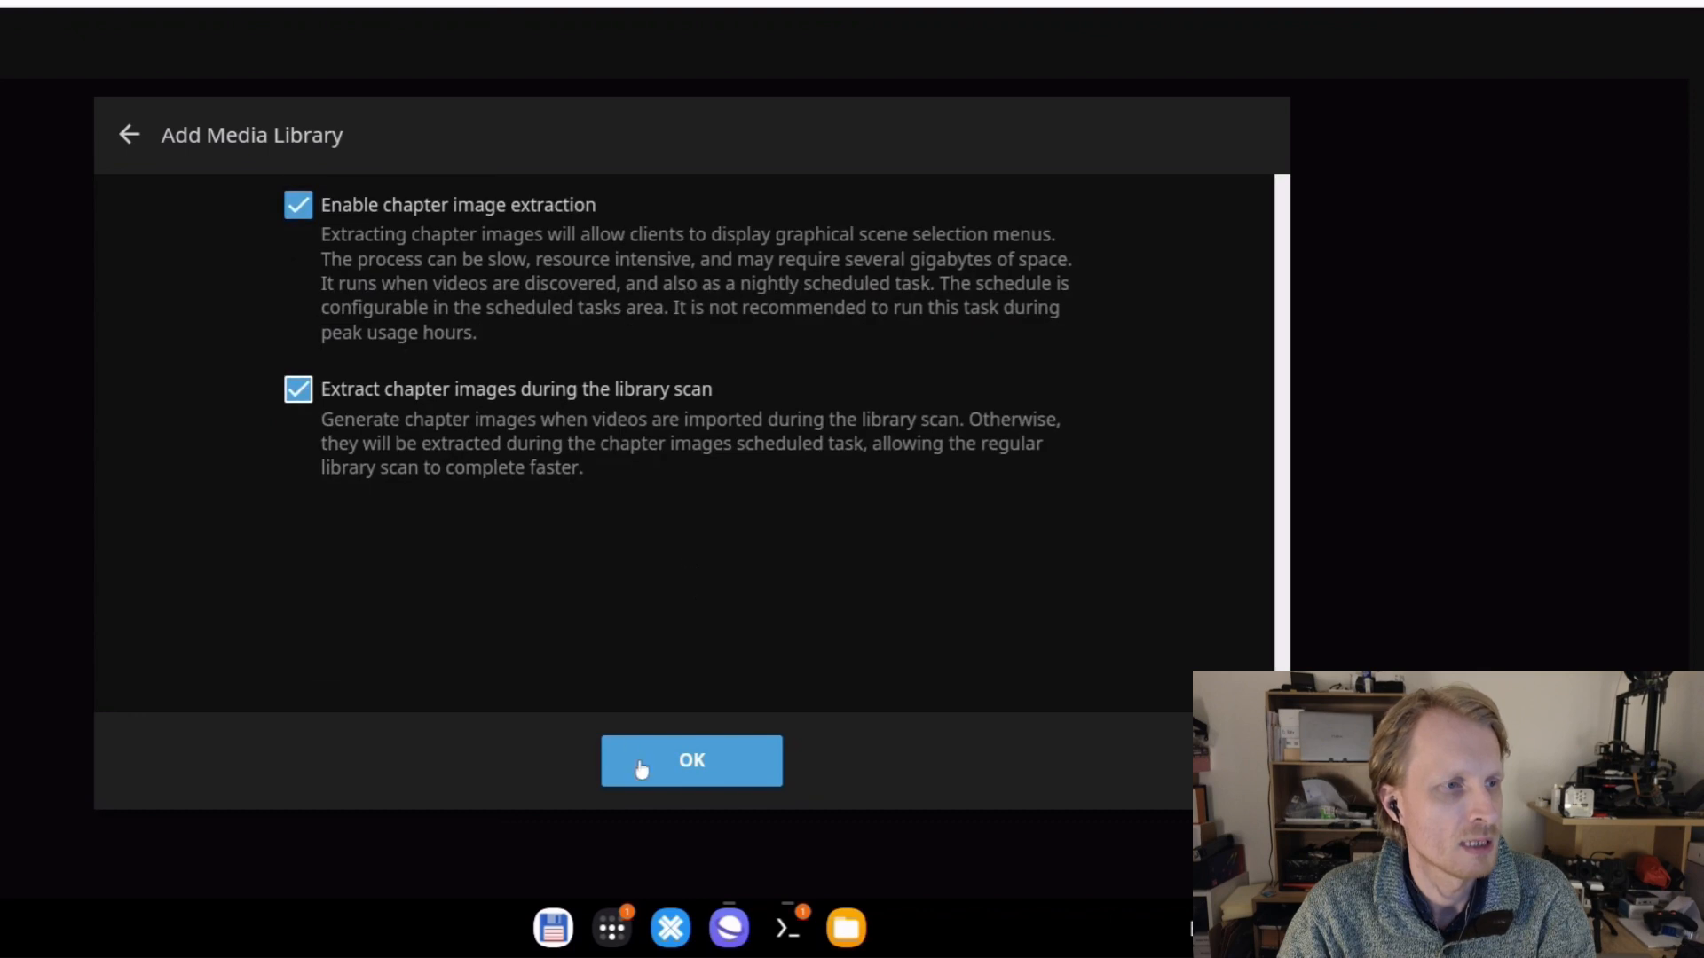
{"action": "left_click", "coordinate": [706, 758]}
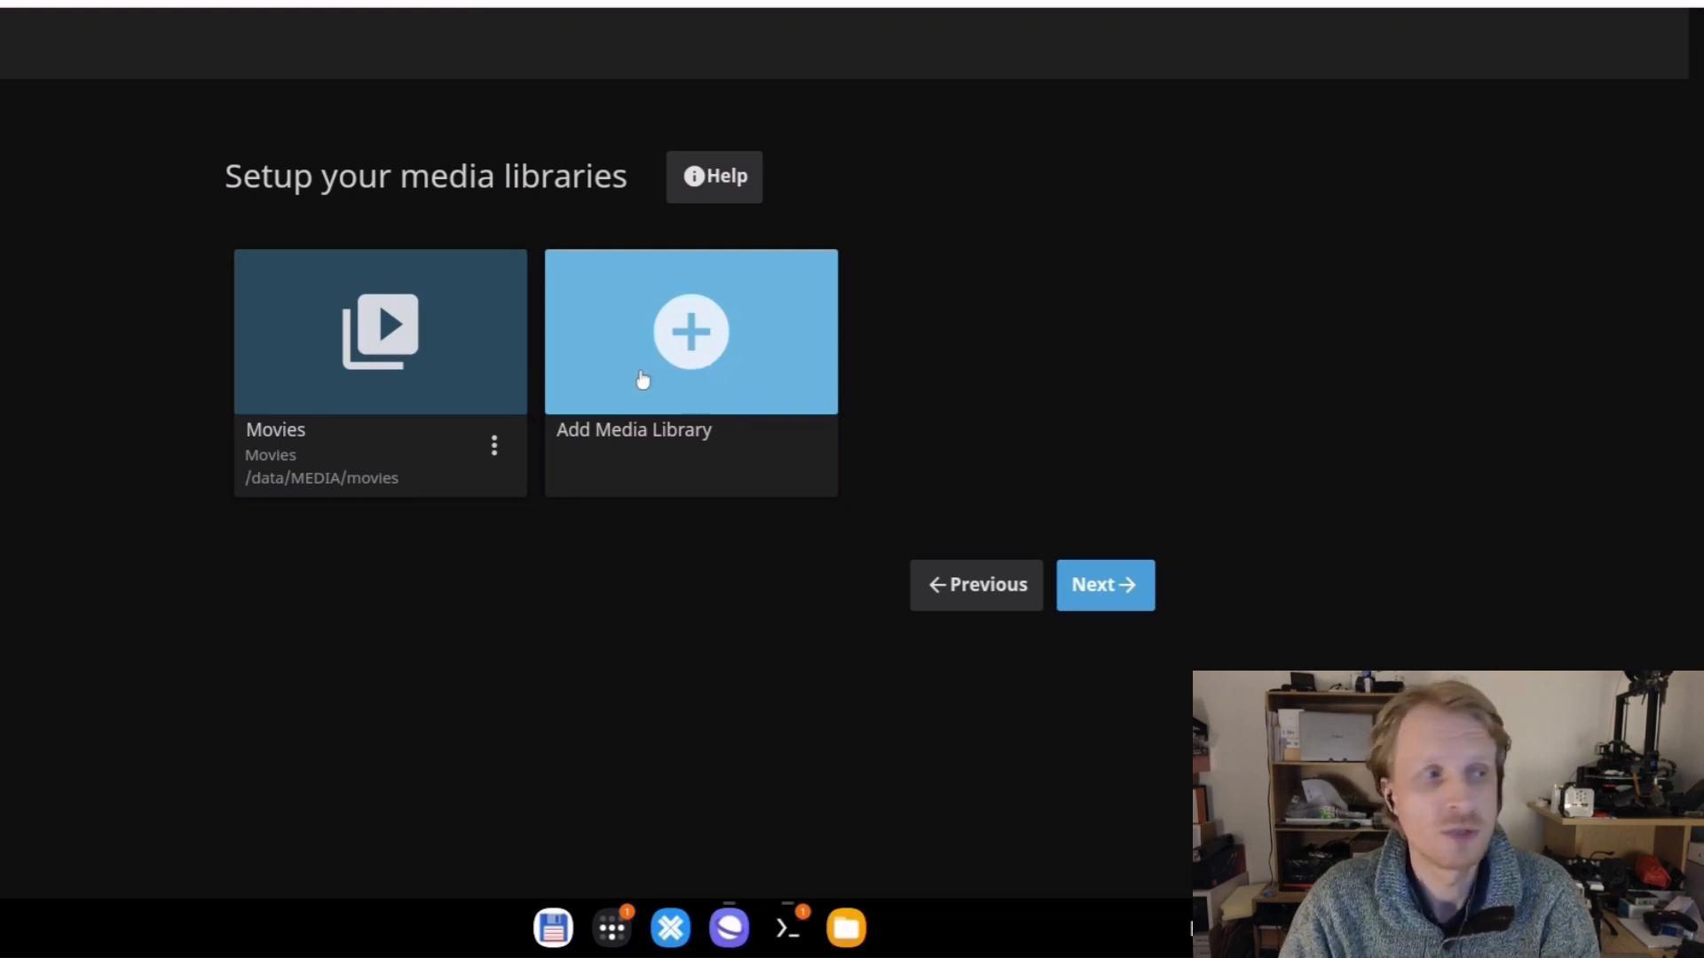
Choose United Kingdom as the default metadata country and continue to remote access.
{"action": "left_click", "coordinate": [1121, 595]}
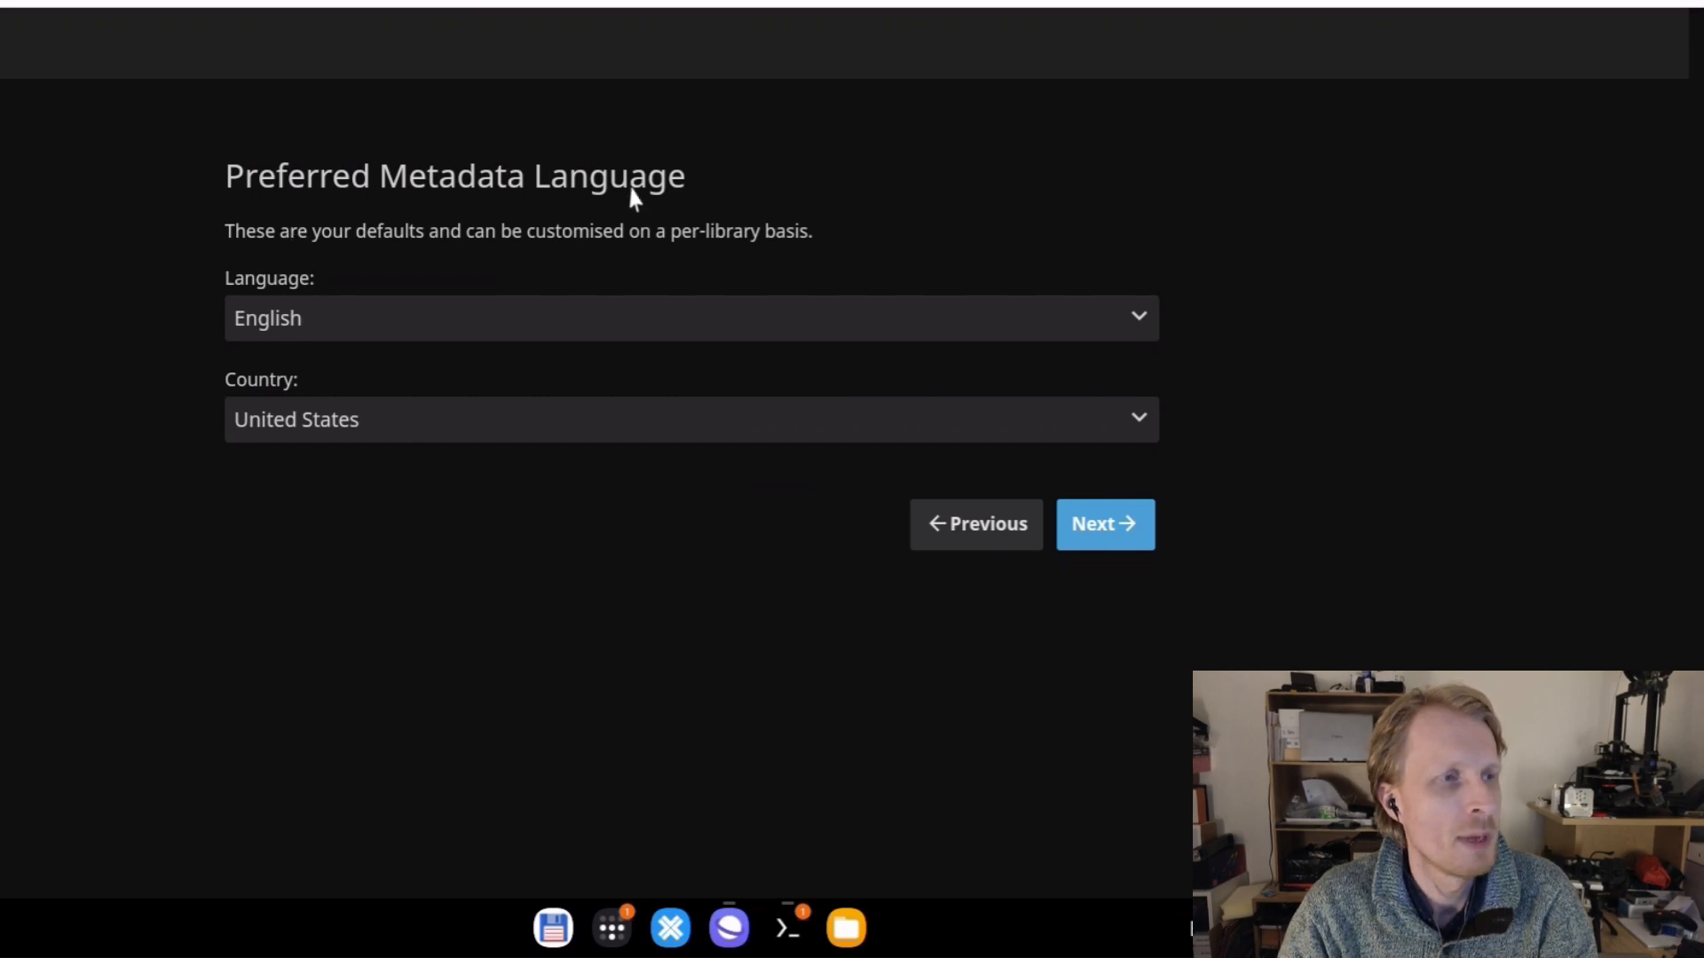
{"action": "left_click", "coordinate": [408, 434]}
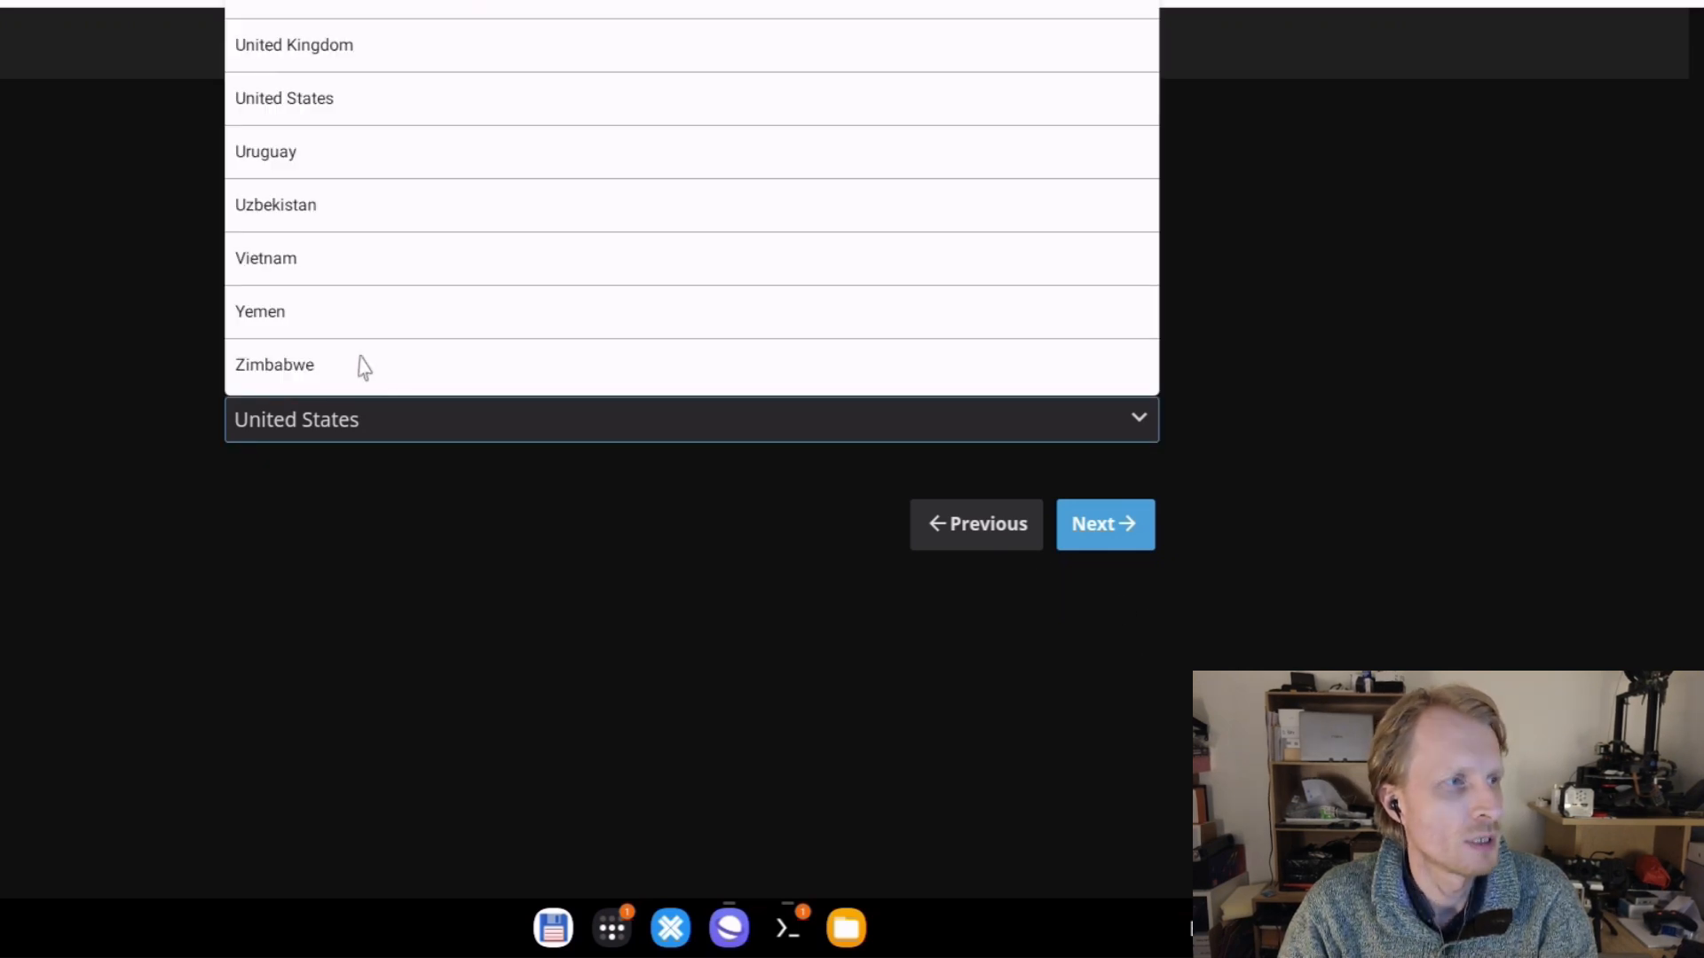
{"action": "left_click", "coordinate": [341, 53]}
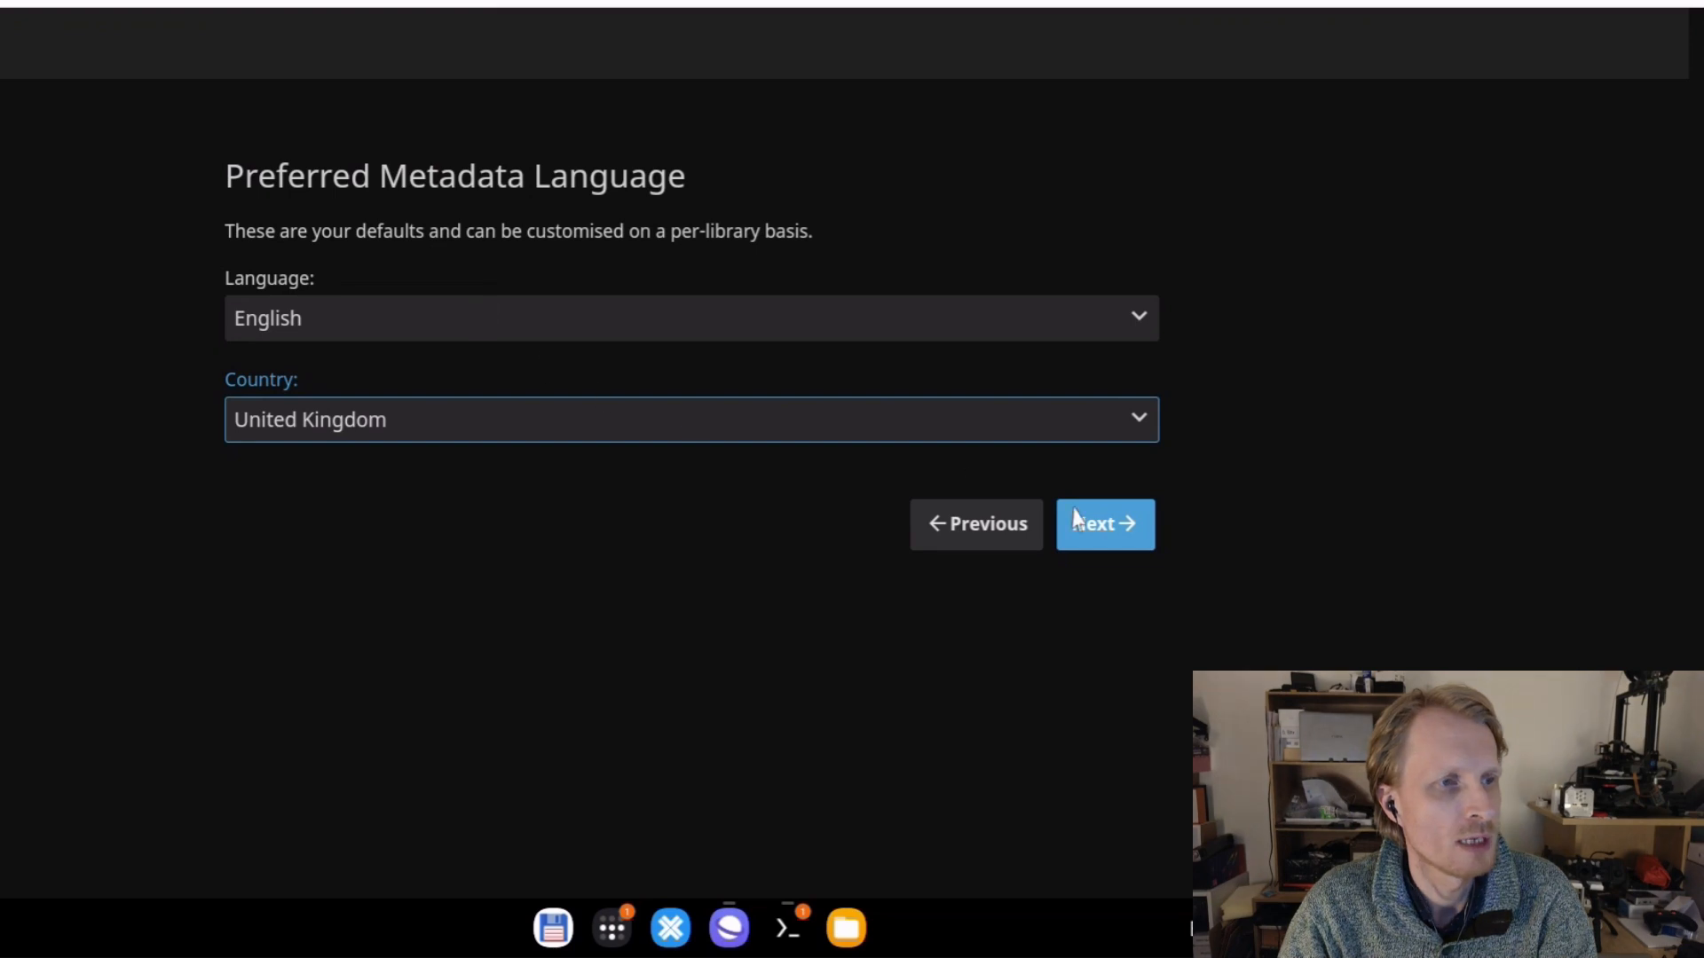
{"action": "left_click", "coordinate": [1103, 529]}
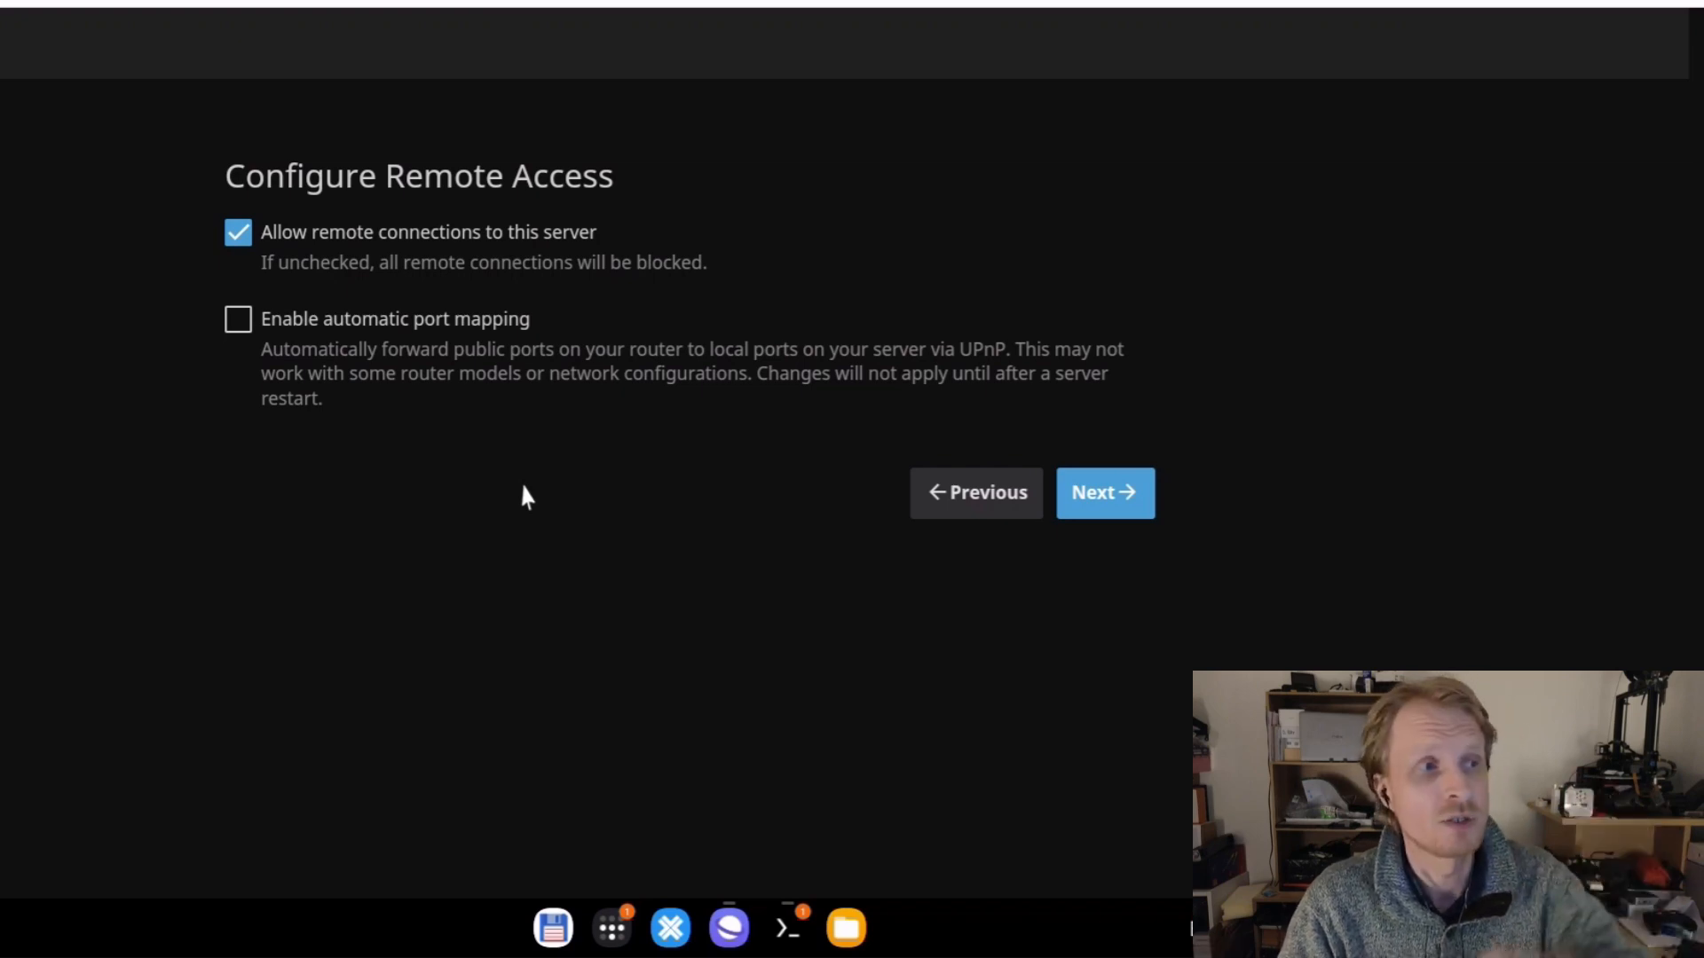
Finish the setup wizard, sign in with the admin account, and open the Movies library.
{"action": "left_click", "coordinate": [1129, 510]}
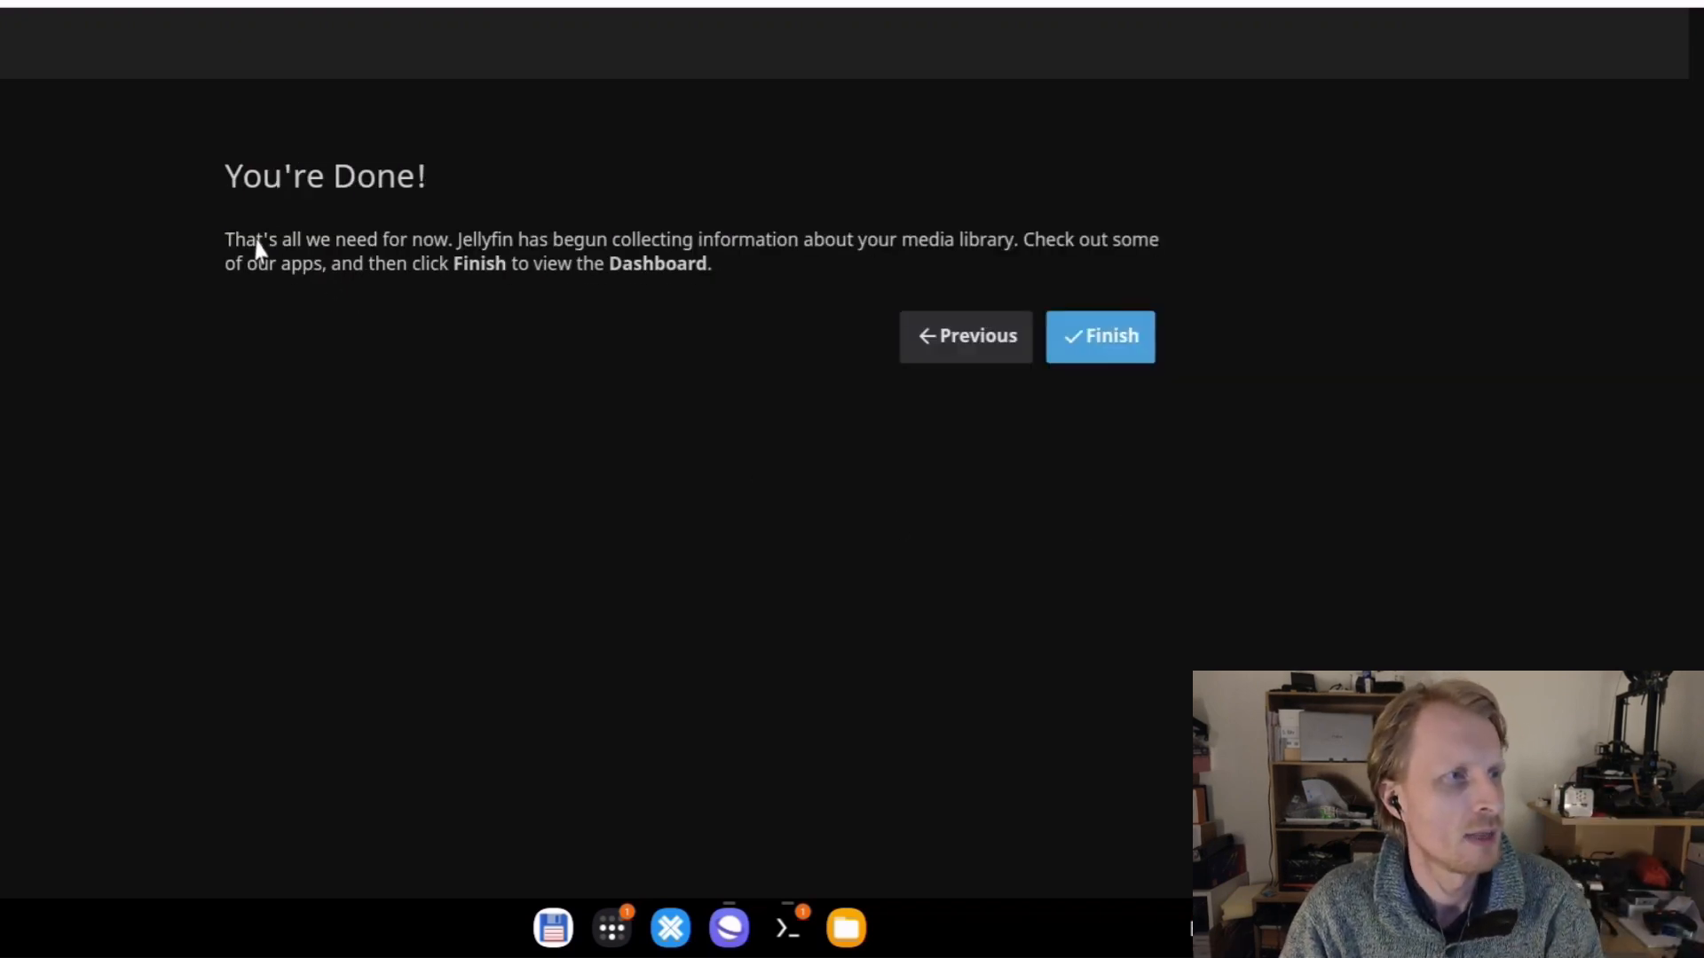
{"action": "left_click", "coordinate": [1104, 350]}
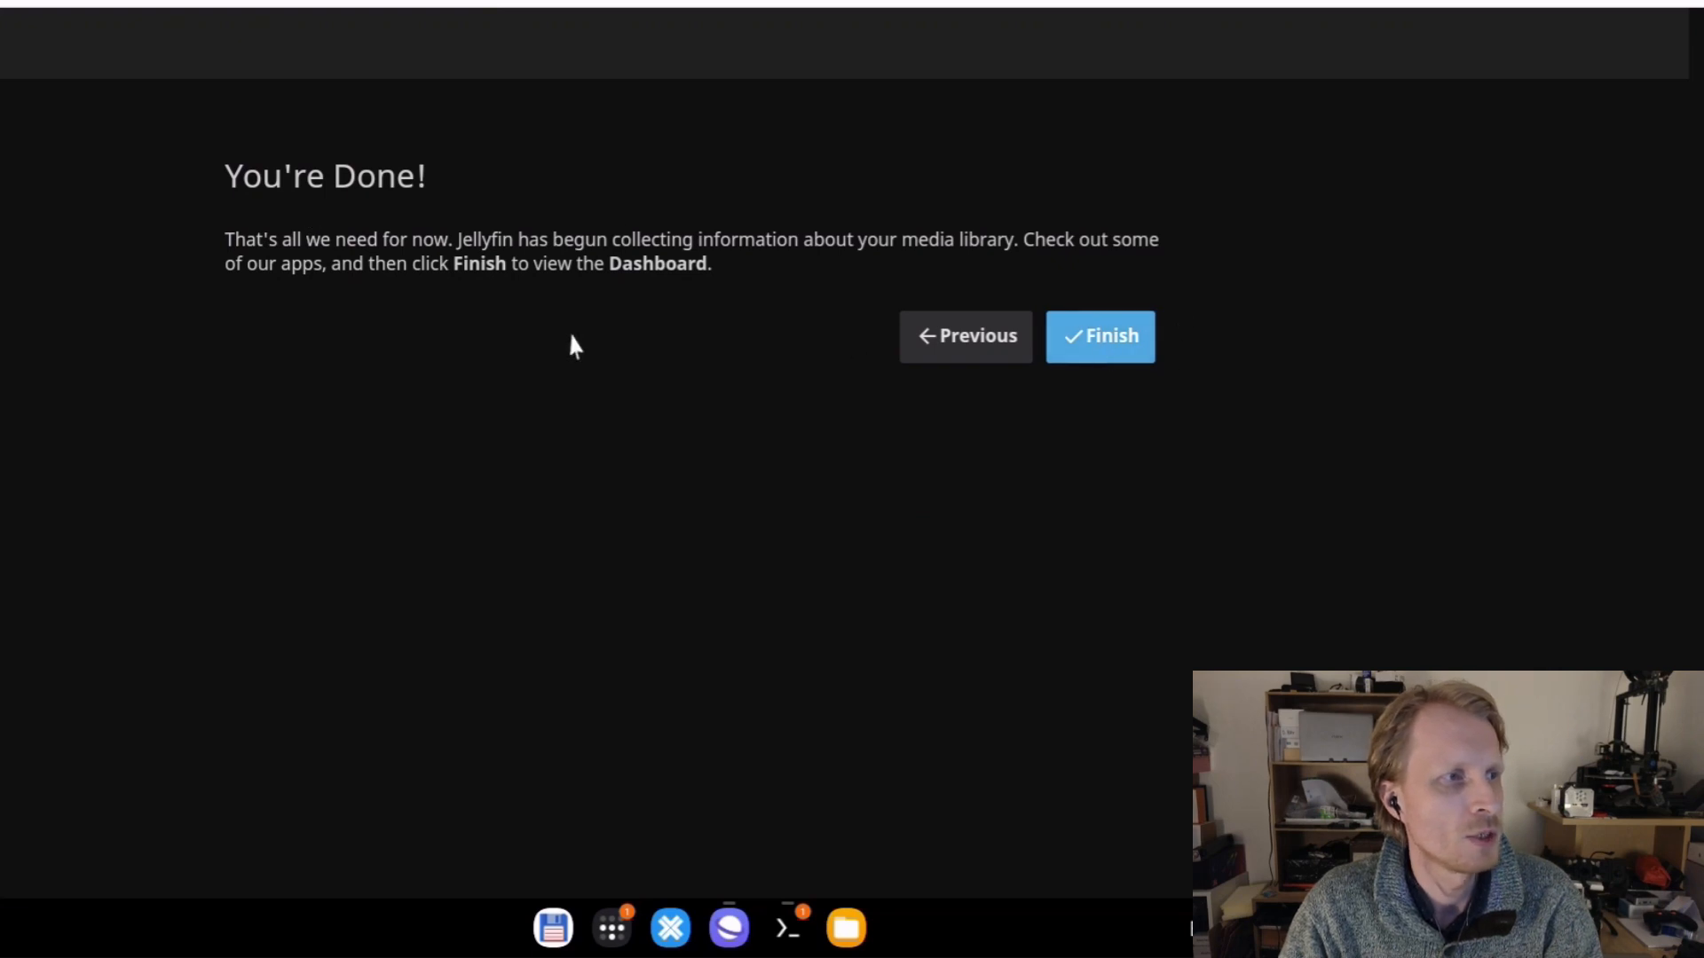
{"action": "left_click", "coordinate": [399, 216]}
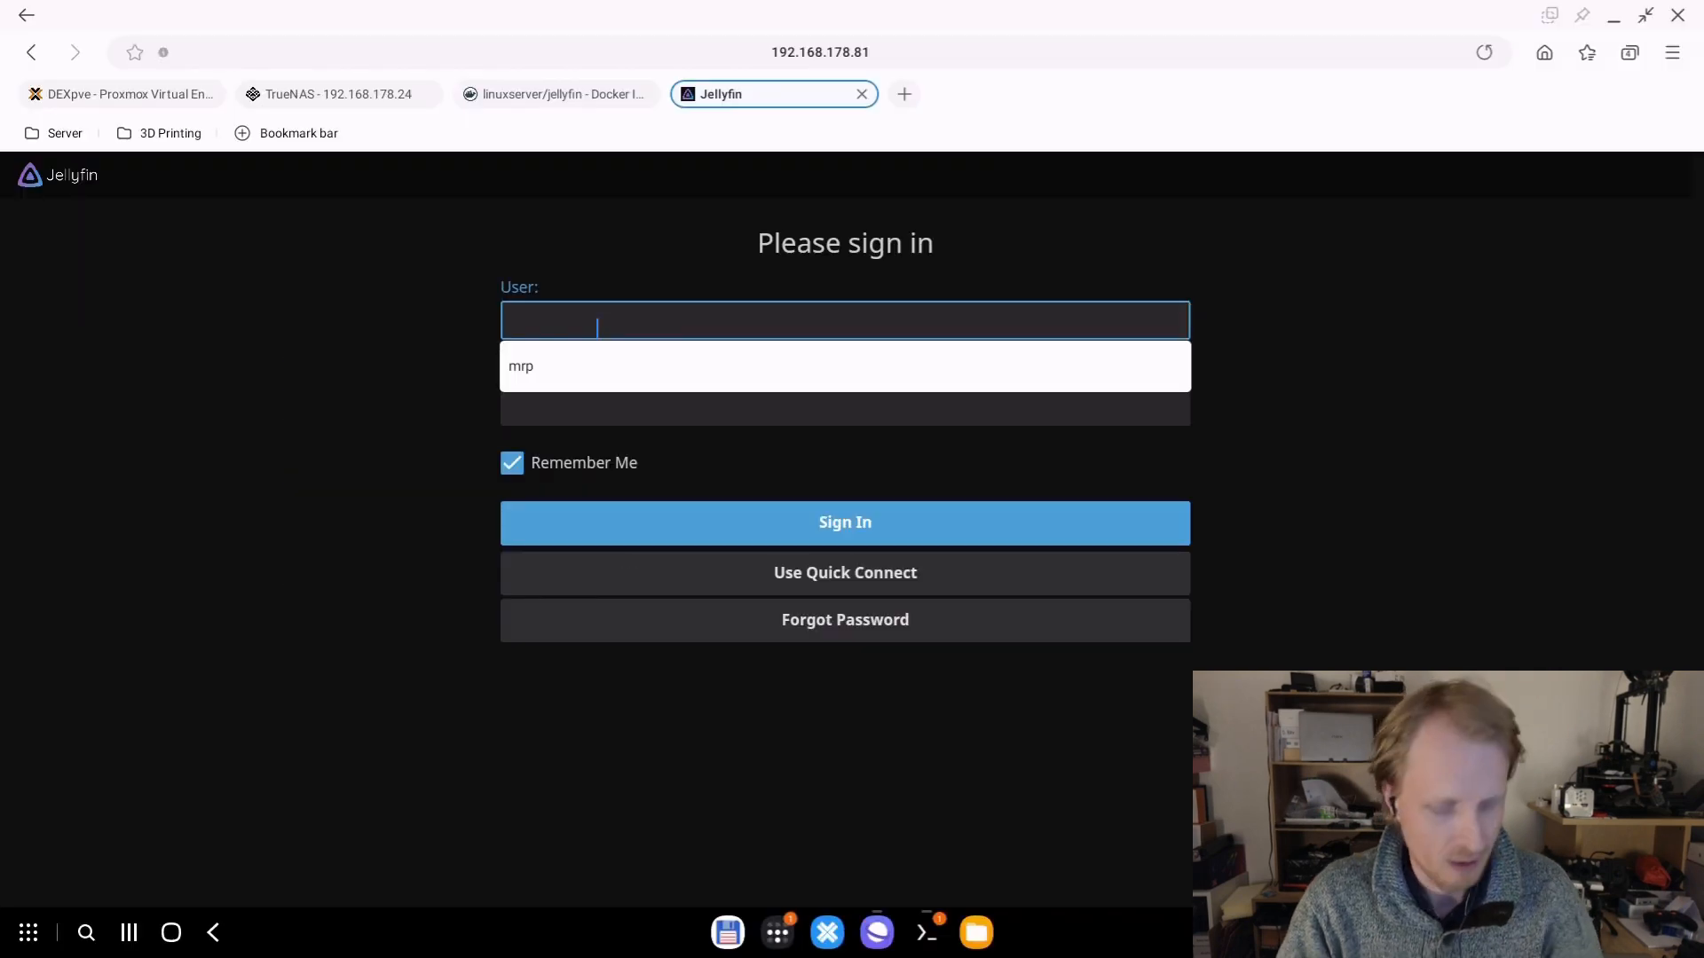
{"action": "type", "text": "m"}
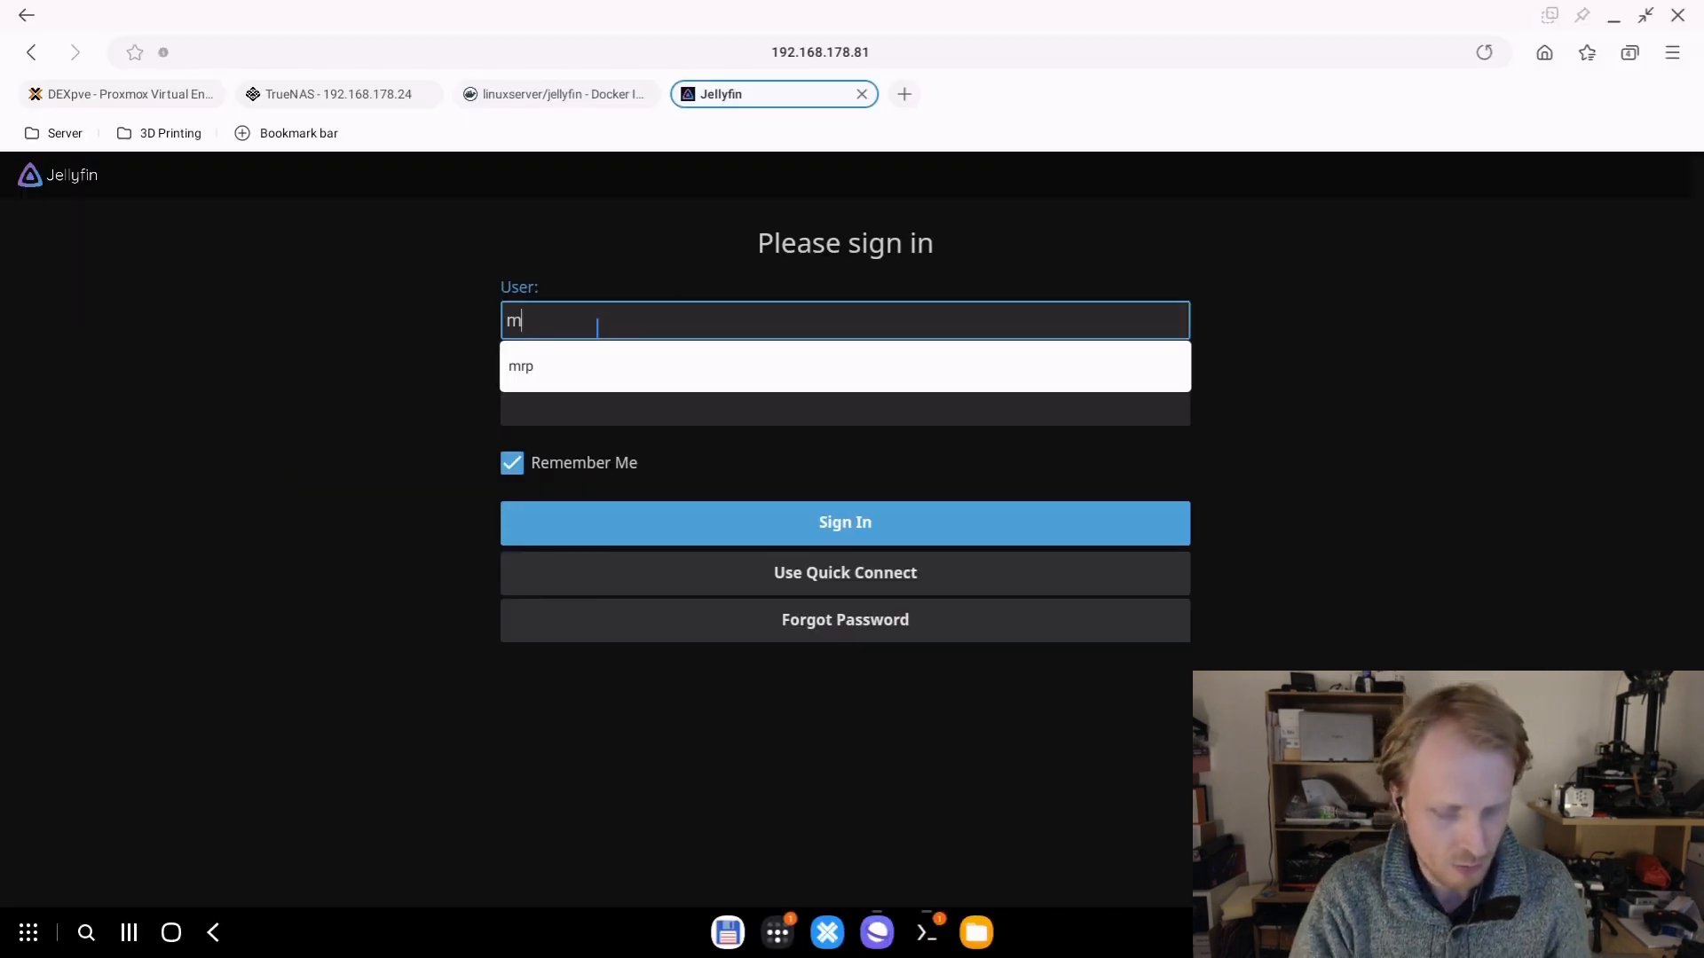
{"action": "type", "text": "rp"}
{"action": "key", "text": "Tab"}
{"action": "type", "text": "******"}
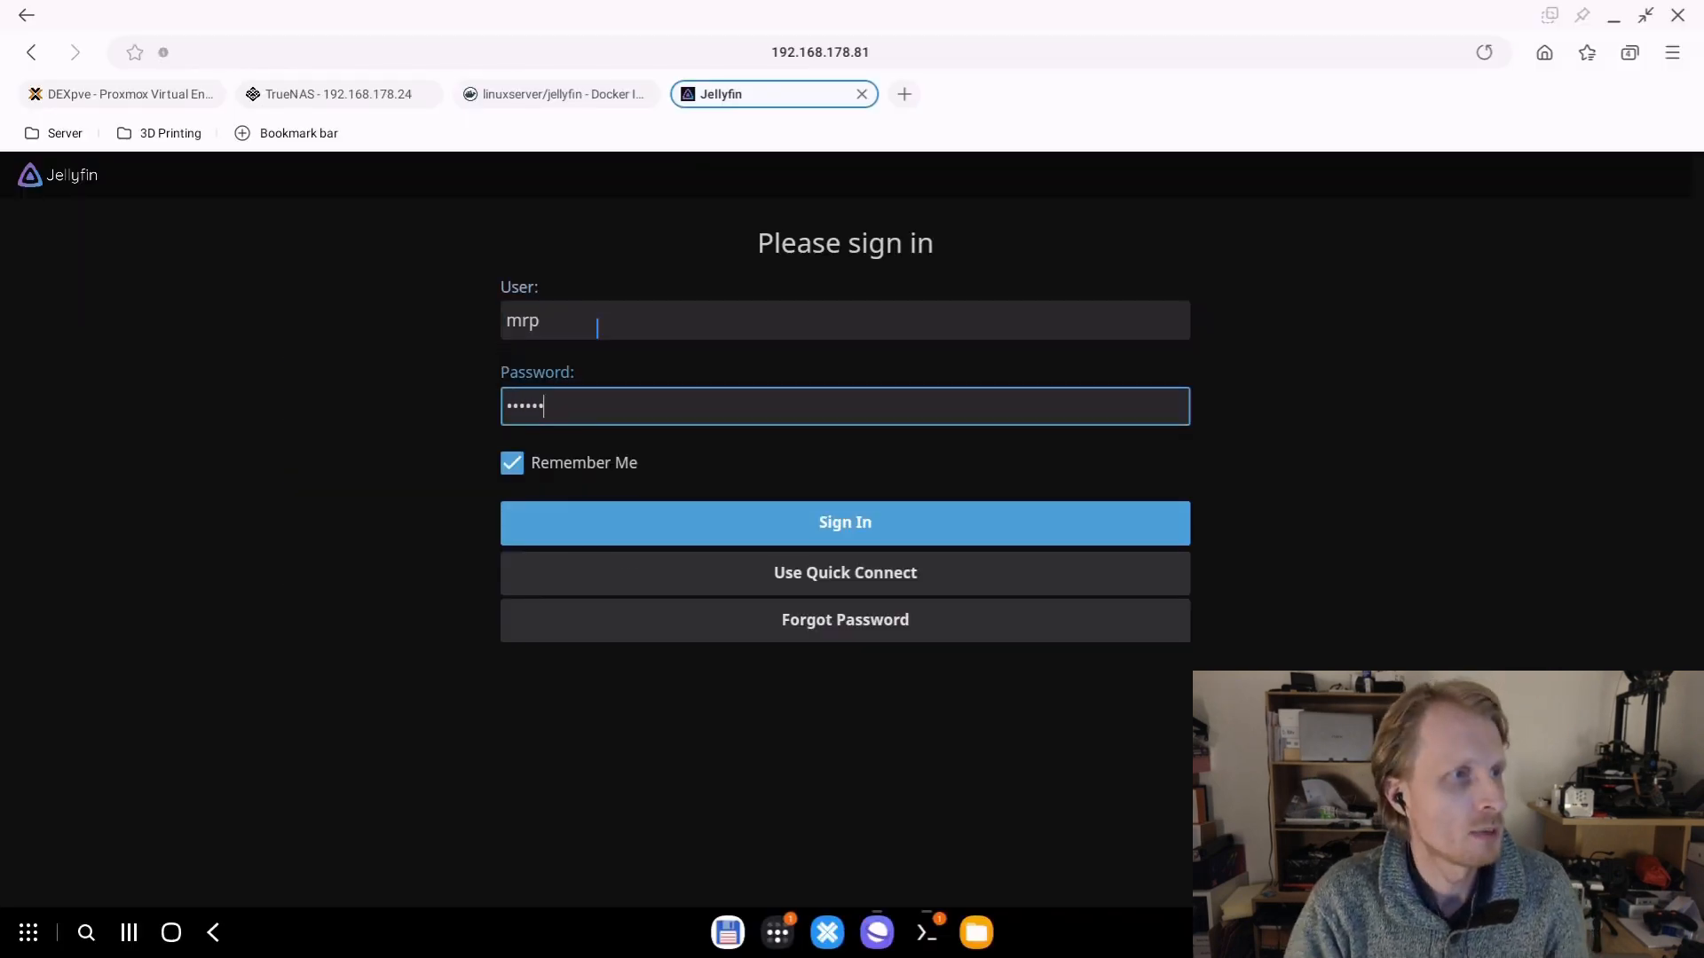
{"action": "left_click", "coordinate": [894, 523]}
{"action": "left_click", "coordinate": [247, 387]}
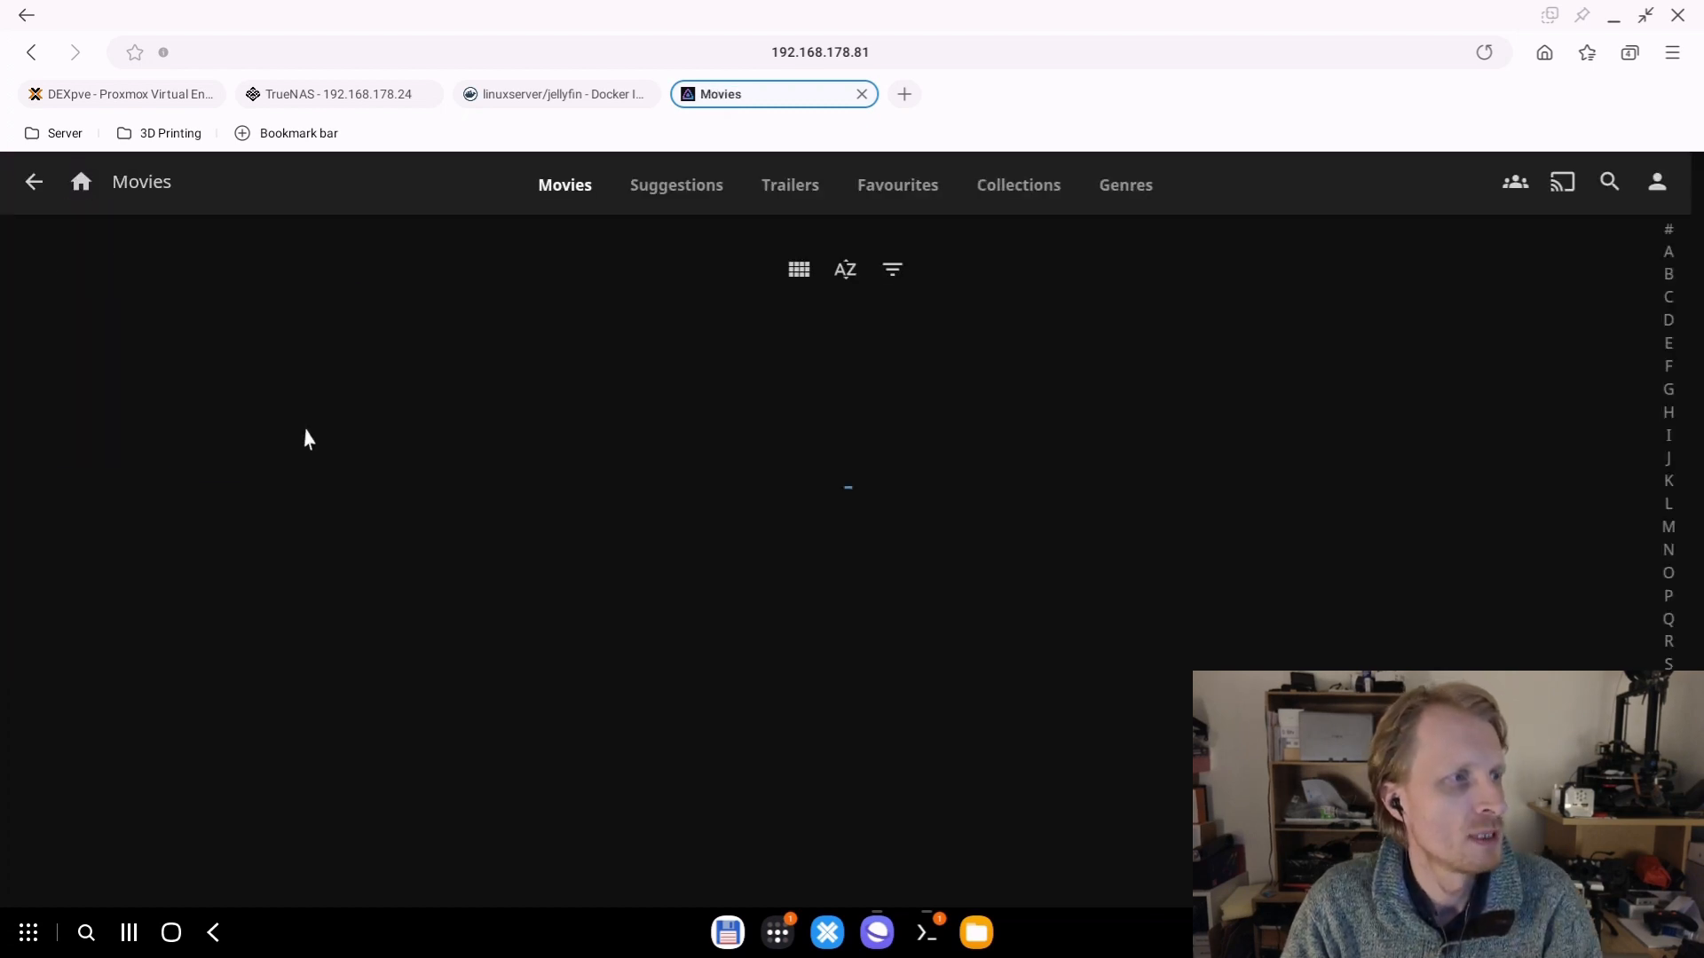
Go to the Libraries page of the Jellyfin admin Dashboard.
{"action": "left_click", "coordinate": [36, 186]}
{"action": "left_click", "coordinate": [32, 184]}
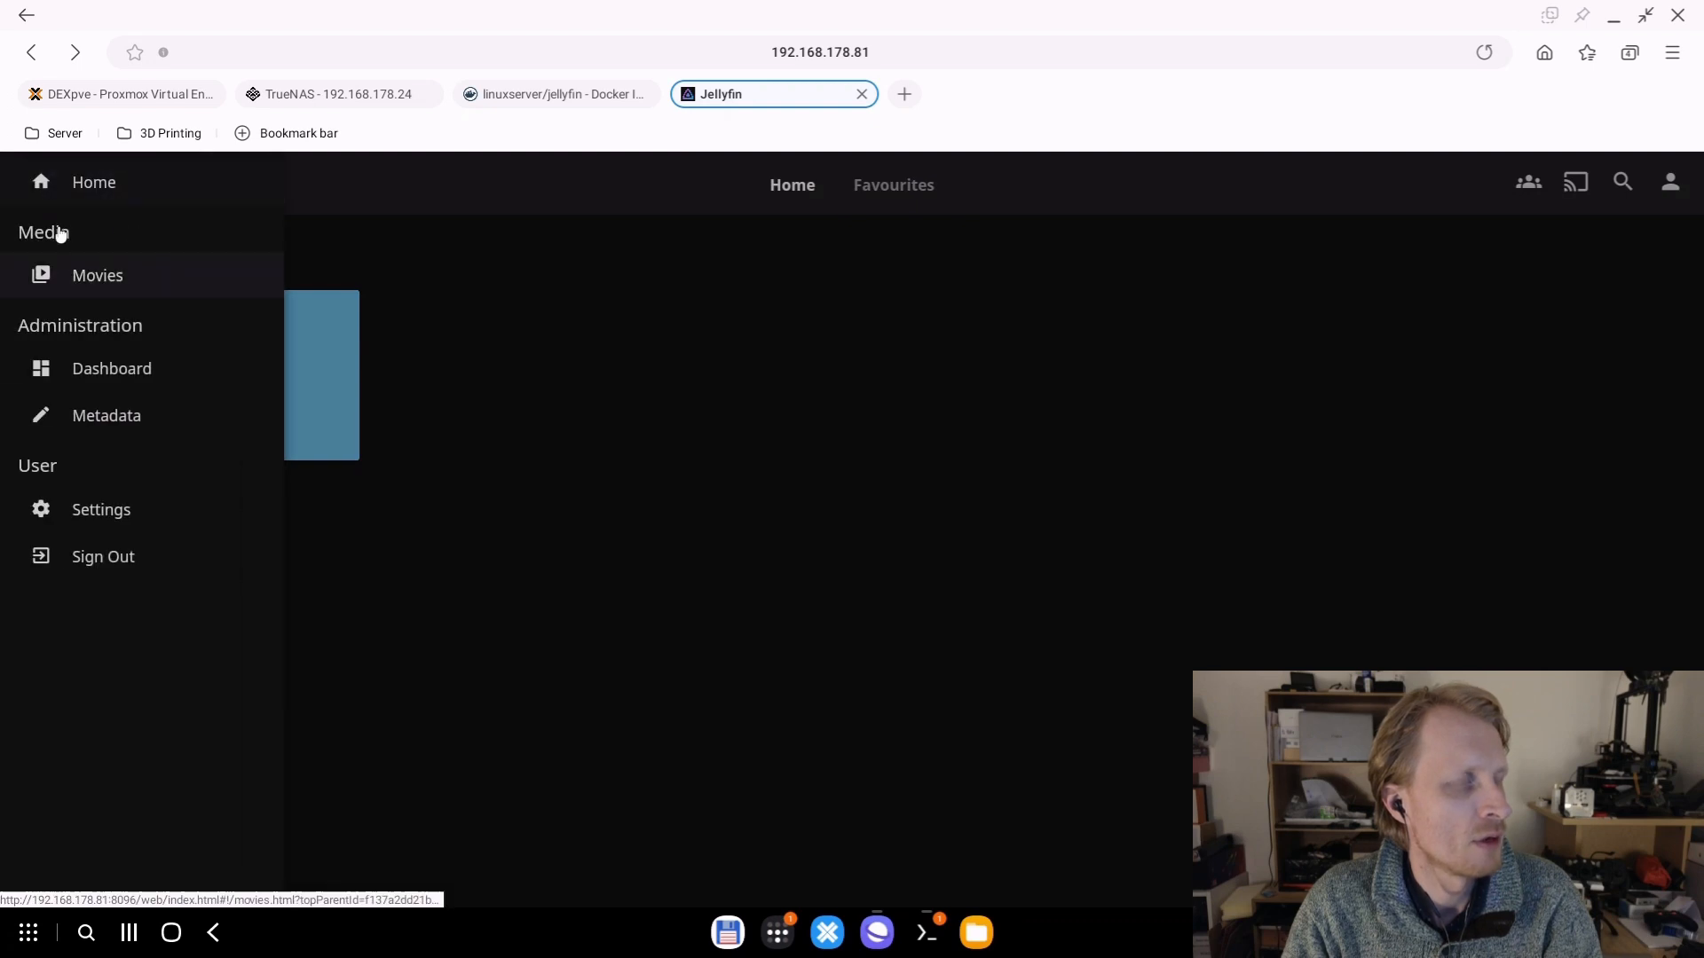
{"action": "left_click", "coordinate": [107, 369]}
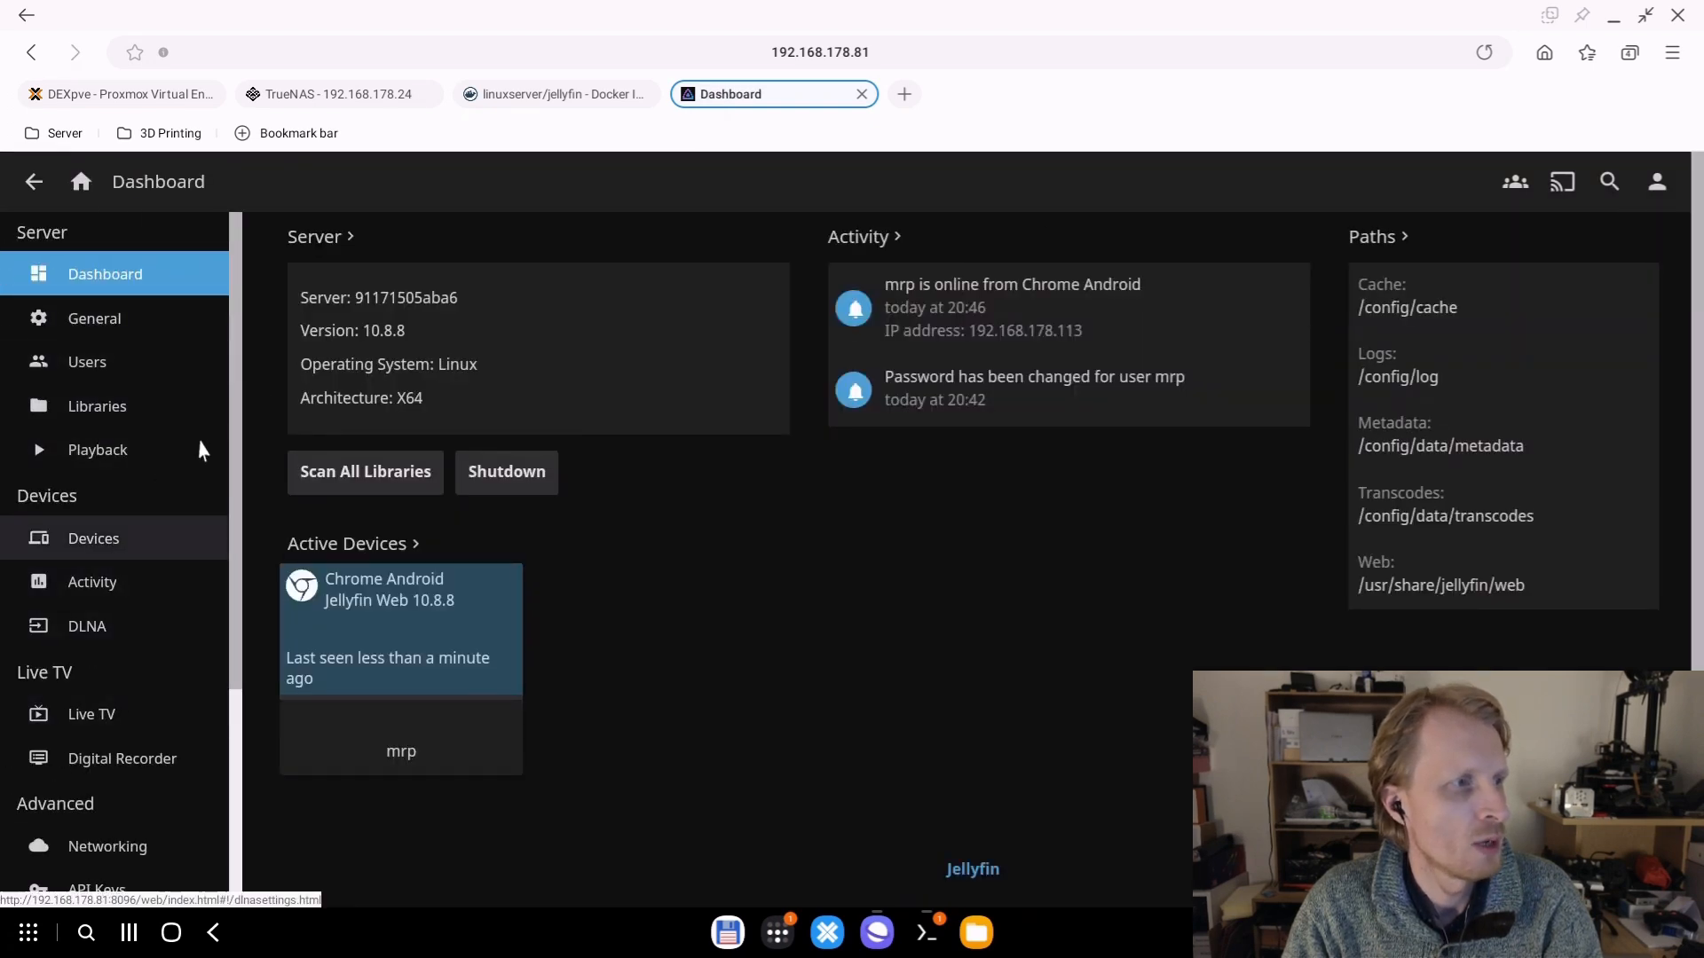
{"action": "left_click", "coordinate": [138, 403]}
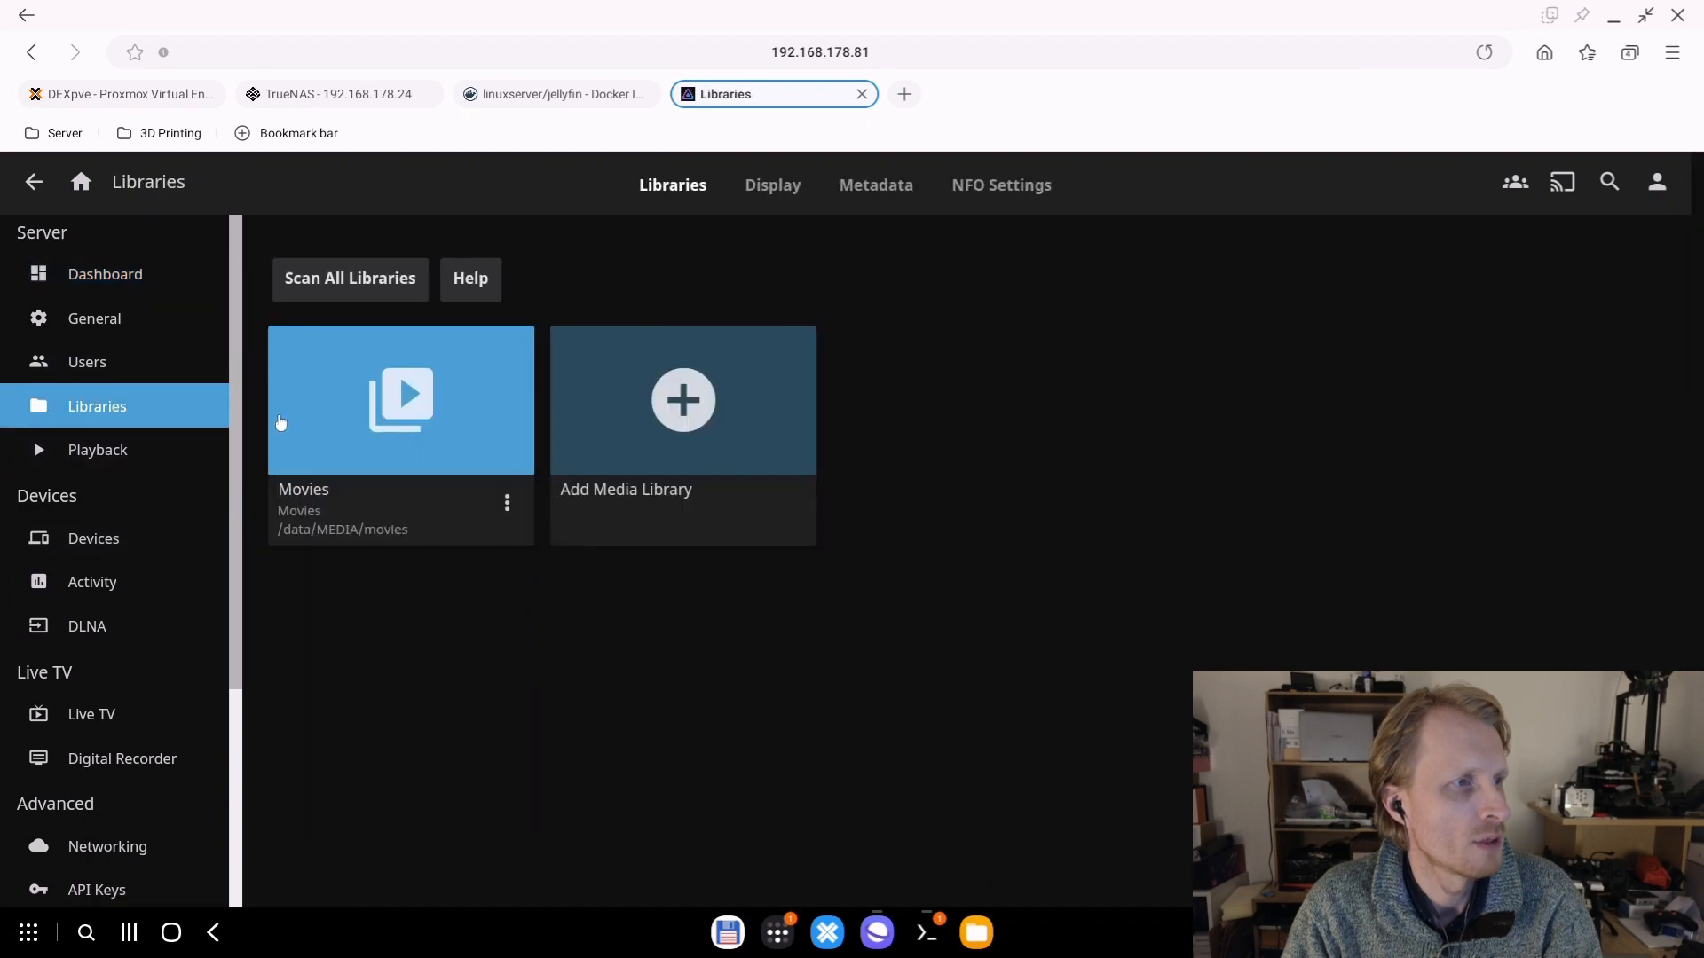
Review the Movies library settings, leaving real-time monitoring enabled, and close them with OK.
{"action": "left_click", "coordinate": [508, 504]}
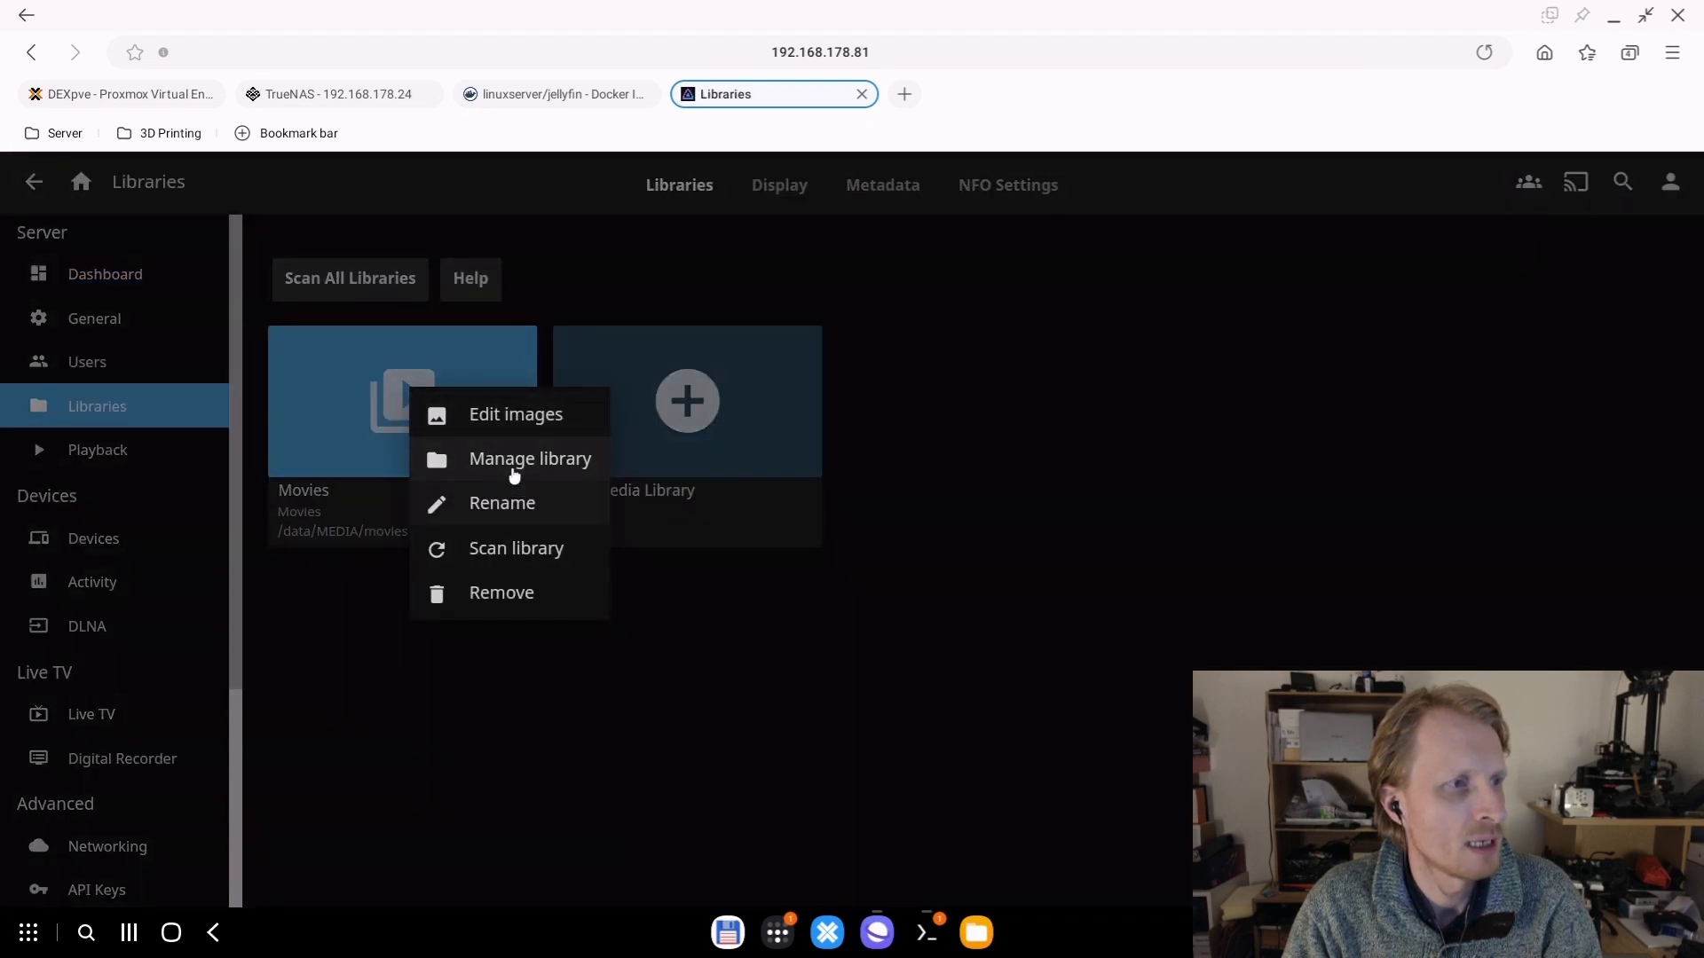
{"action": "left_click", "coordinate": [514, 477]}
{"action": "scroll", "coordinate": [772, 546], "scroll_direction": "down", "scroll_amount": 5}
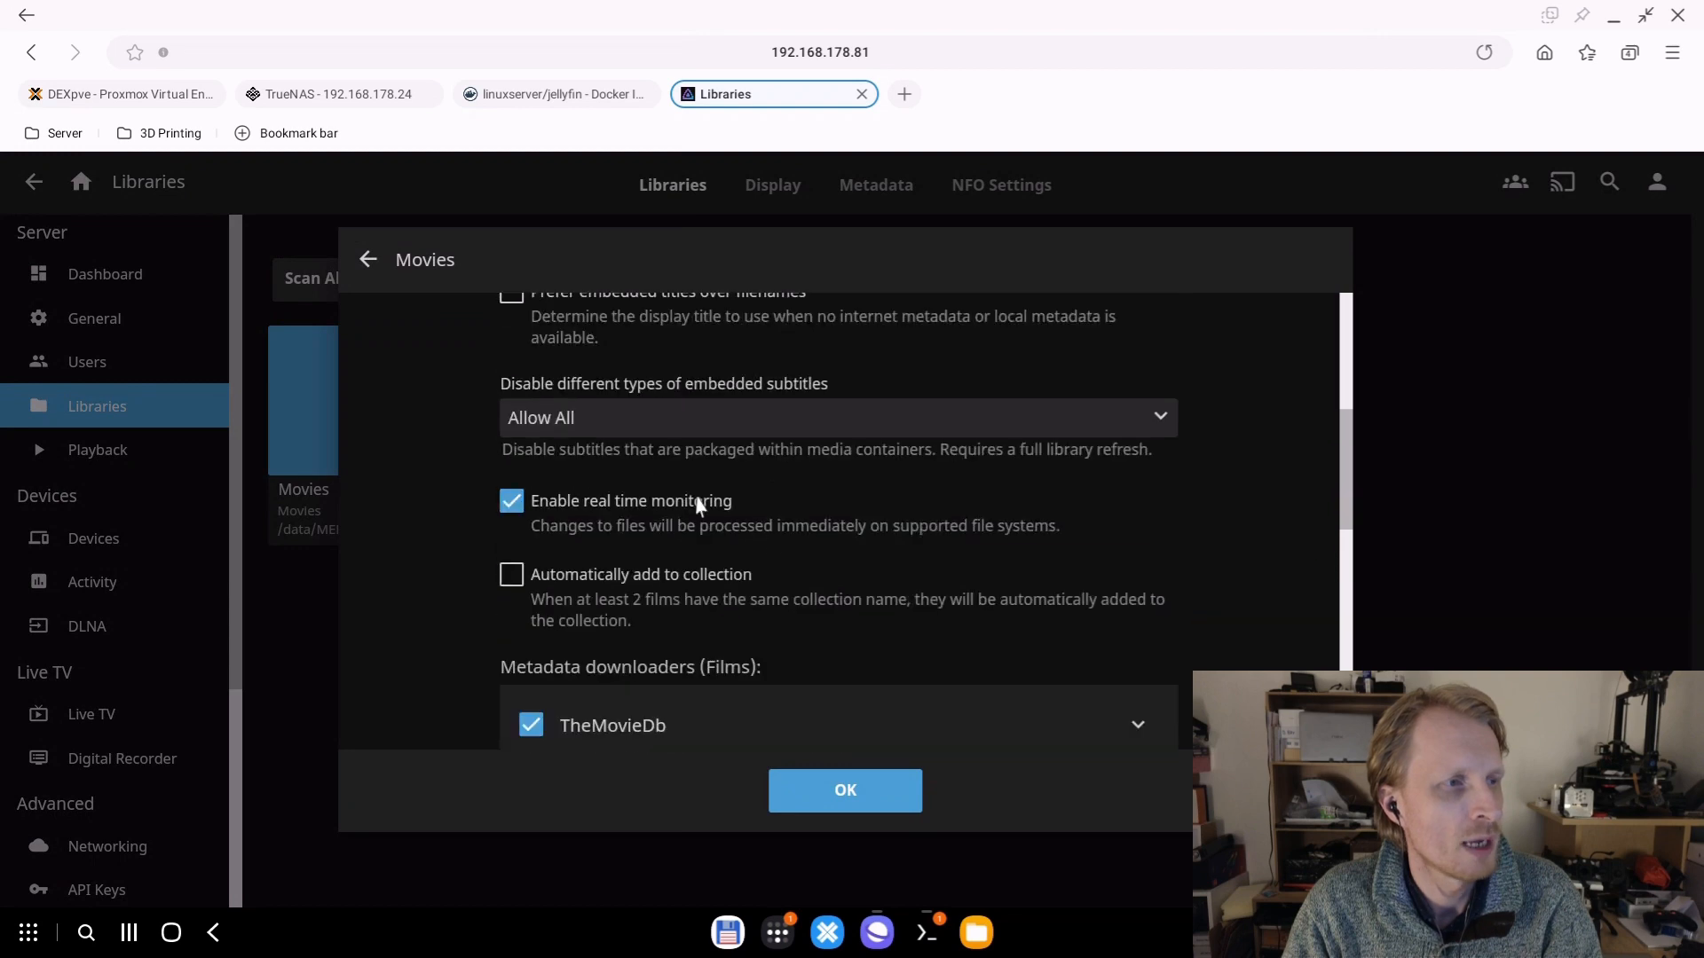
{"action": "scroll", "coordinate": [582, 506], "scroll_direction": "up", "scroll_amount": 2}
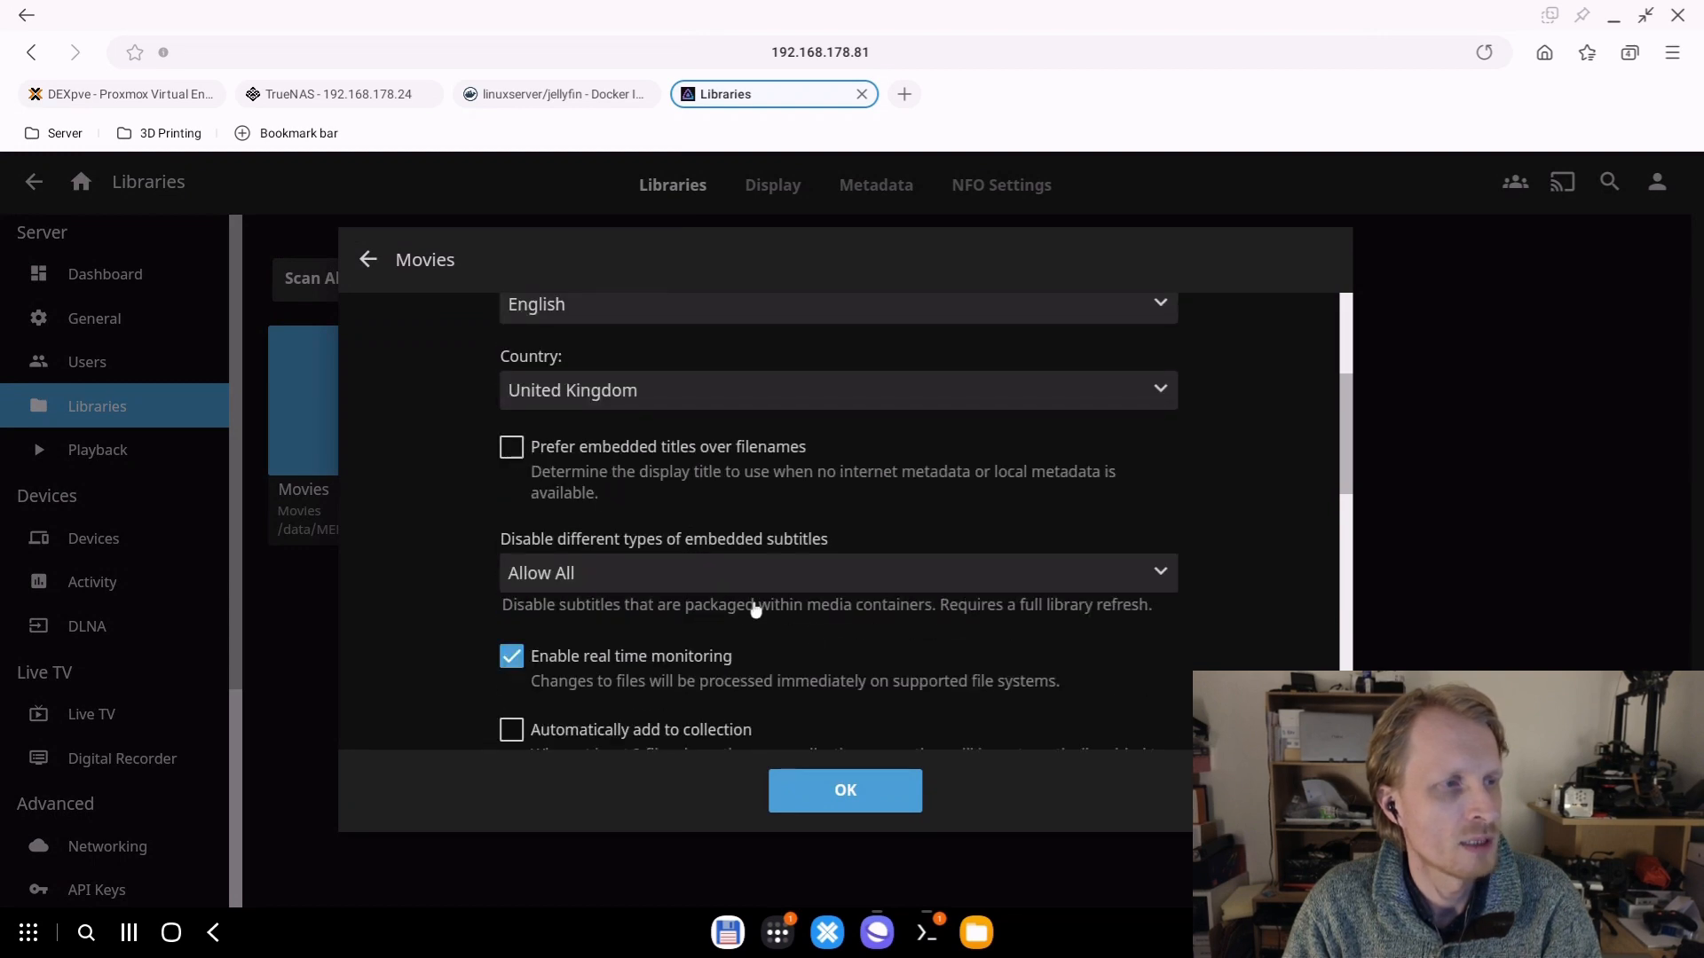
{"action": "scroll", "coordinate": [834, 604], "scroll_direction": "down", "scroll_amount": 5}
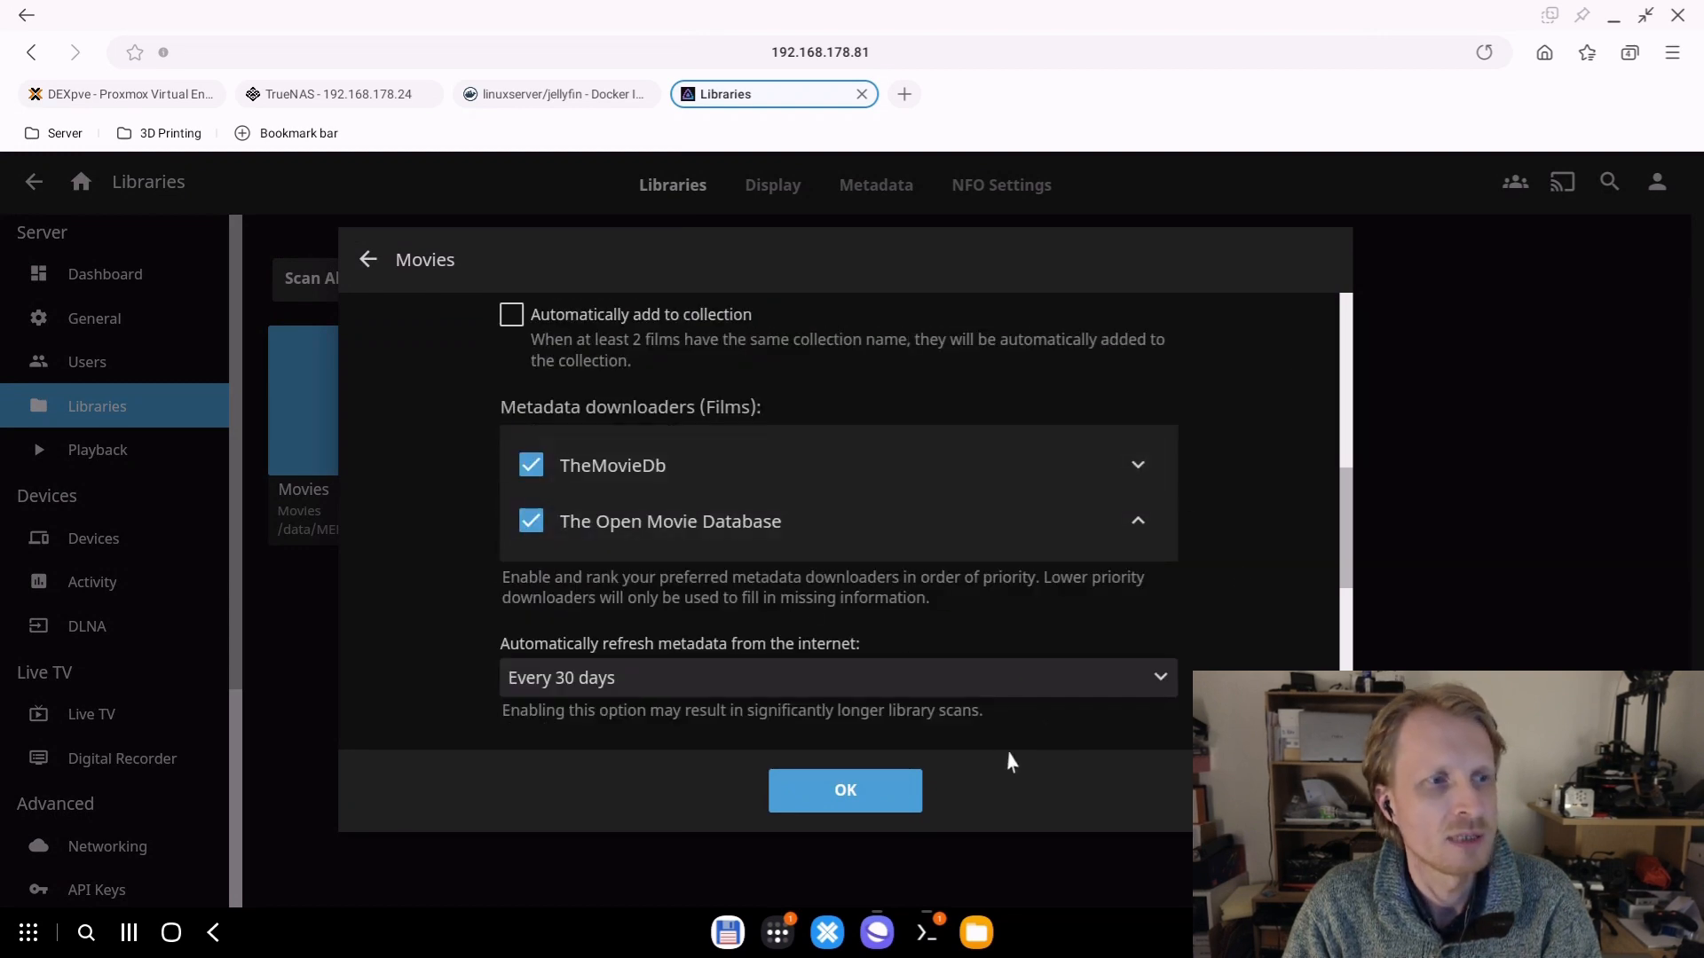
{"action": "left_click", "coordinate": [890, 792]}
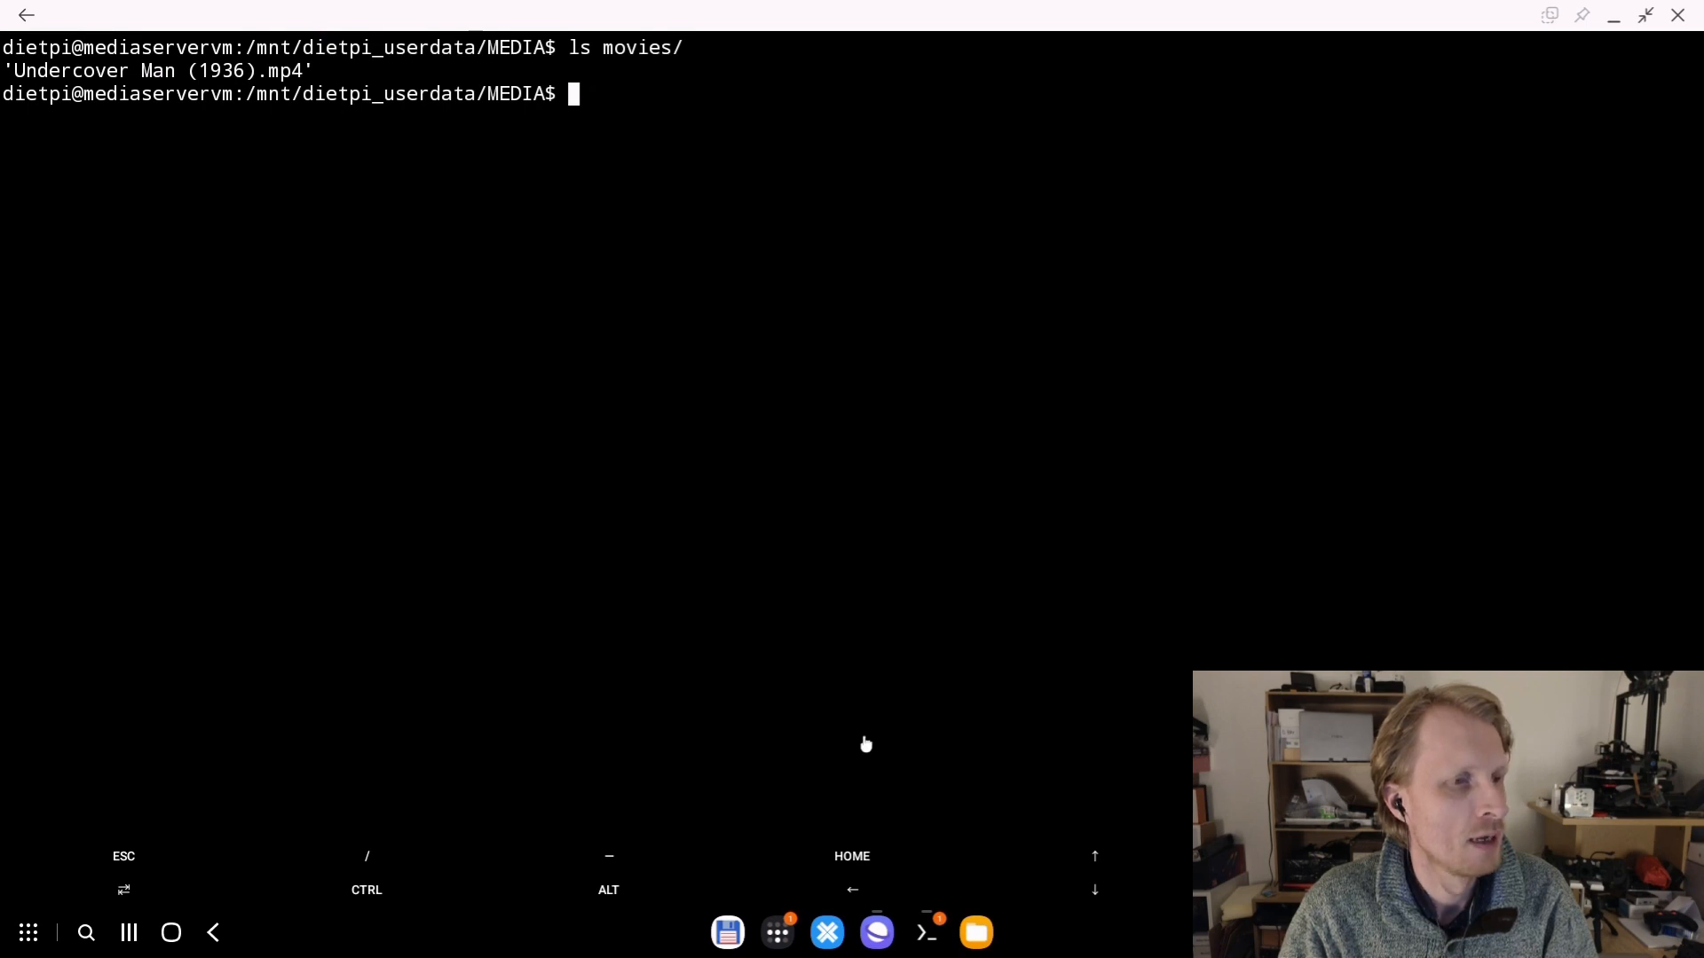
Return to the browser showing the root shell on Proxmox node DEXpve.
{"action": "left_click", "coordinate": [877, 932]}
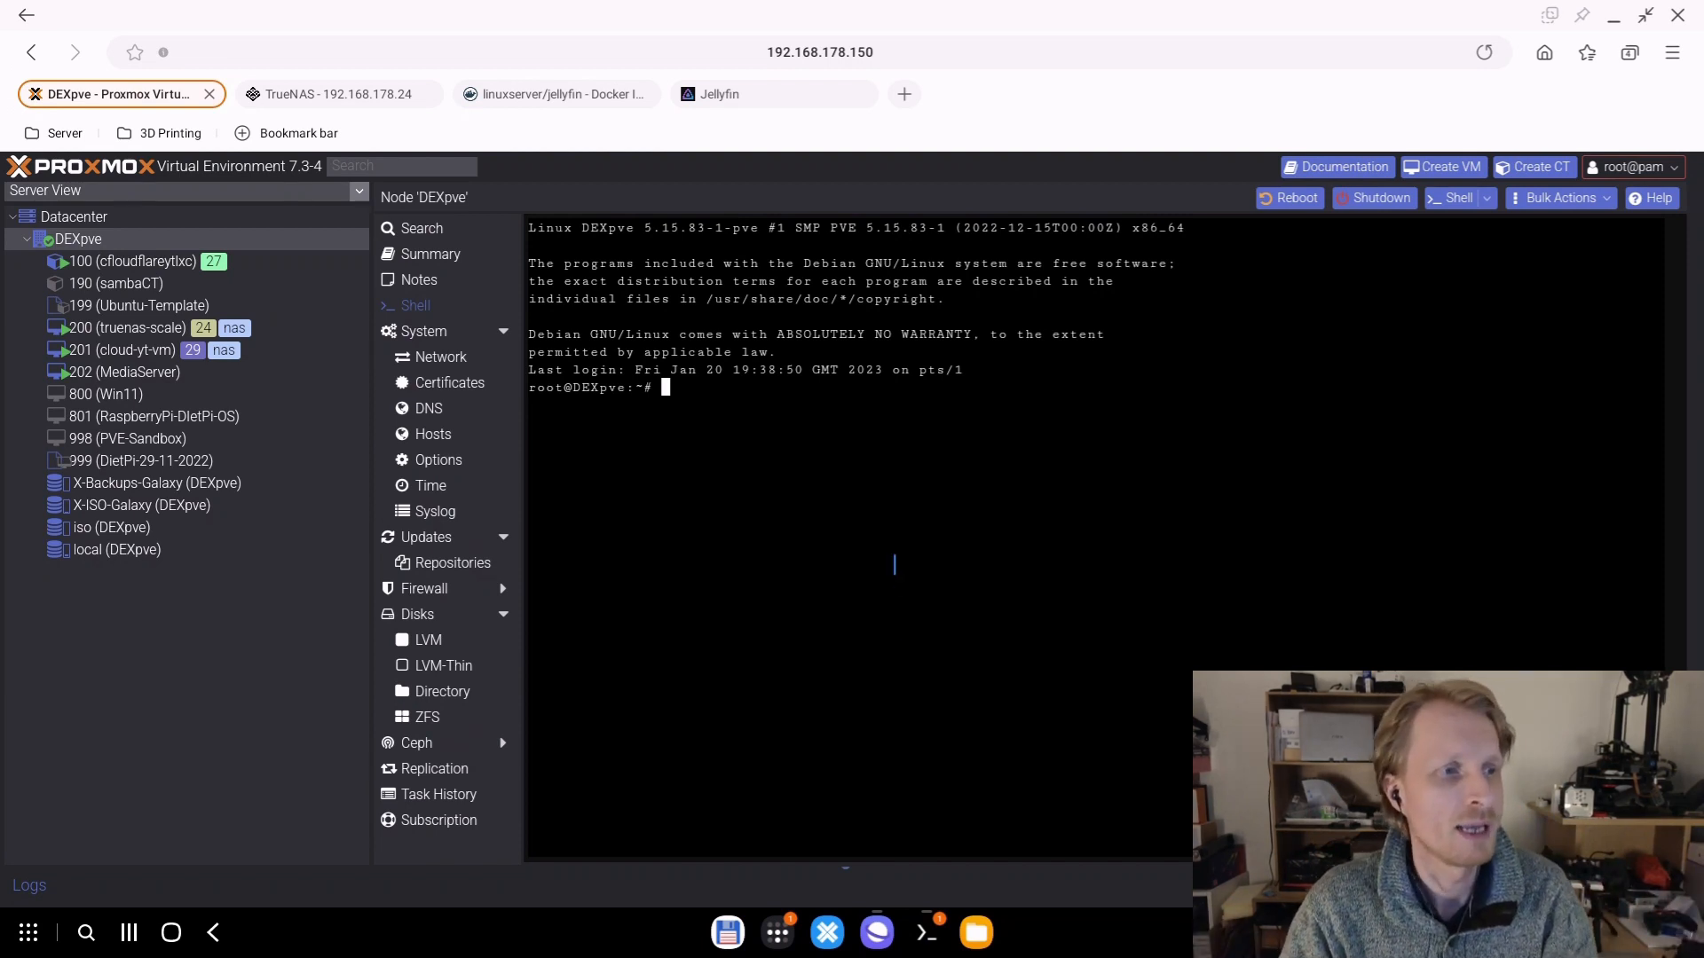
Scan all libraries from Dashboard > Libraries, then go home to see Undercover Man (1936) under Latest Movies.
{"action": "left_click", "coordinate": [745, 97]}
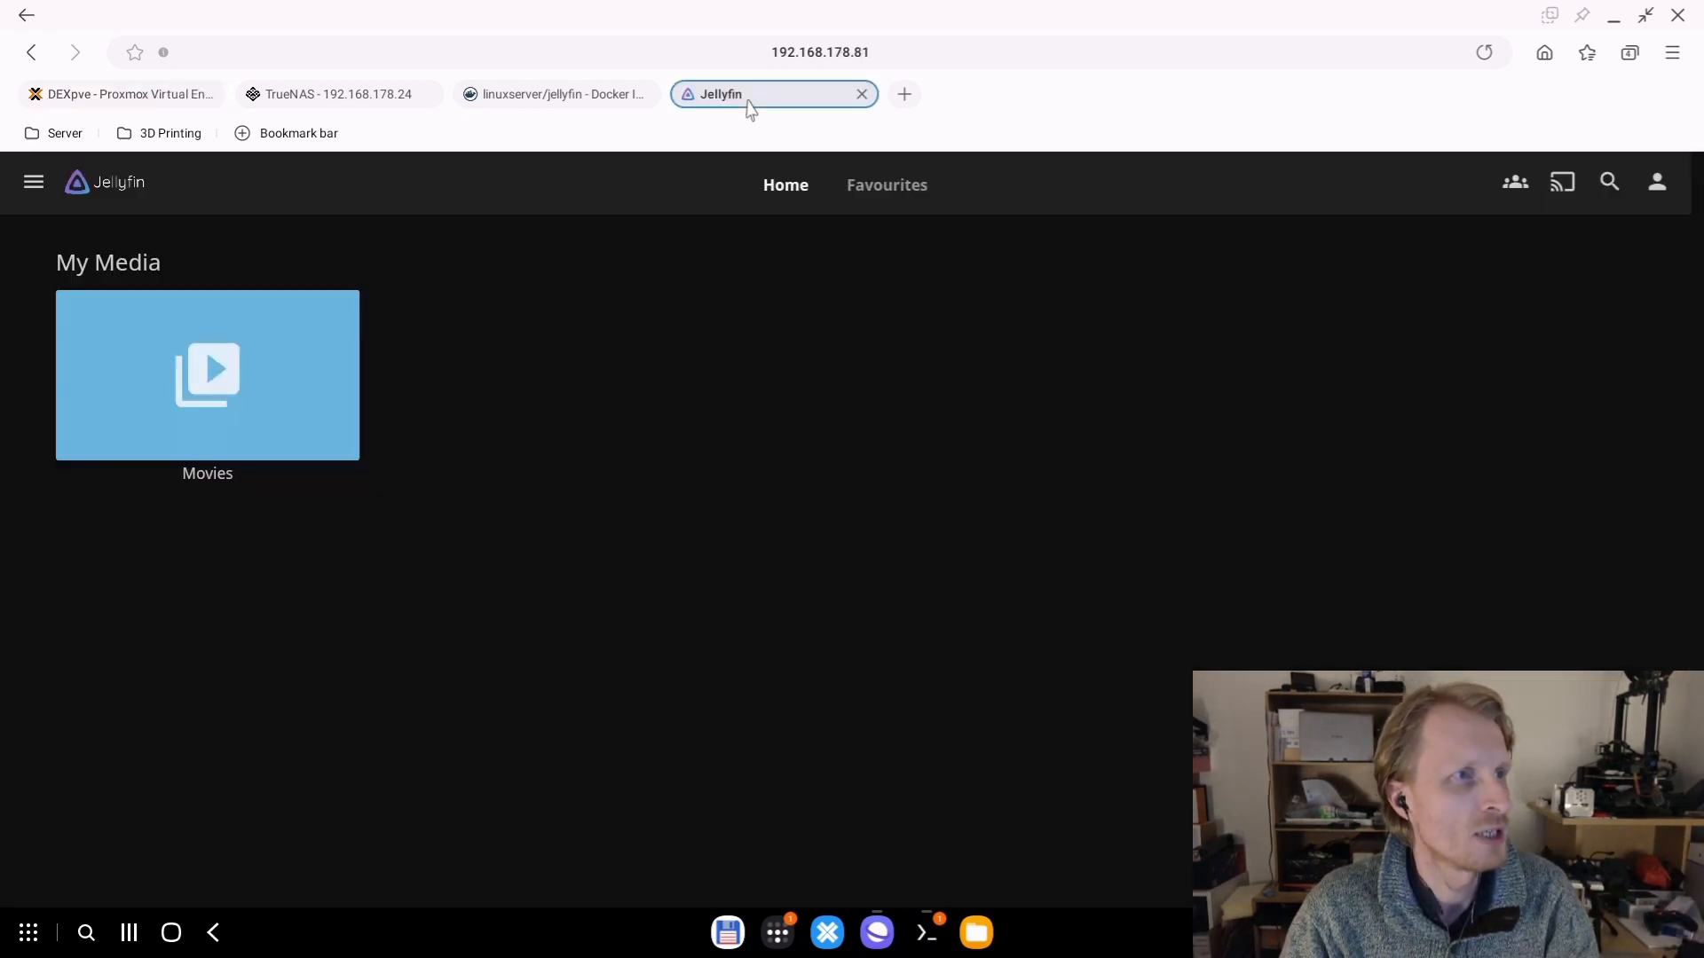
{"action": "left_click", "coordinate": [33, 182]}
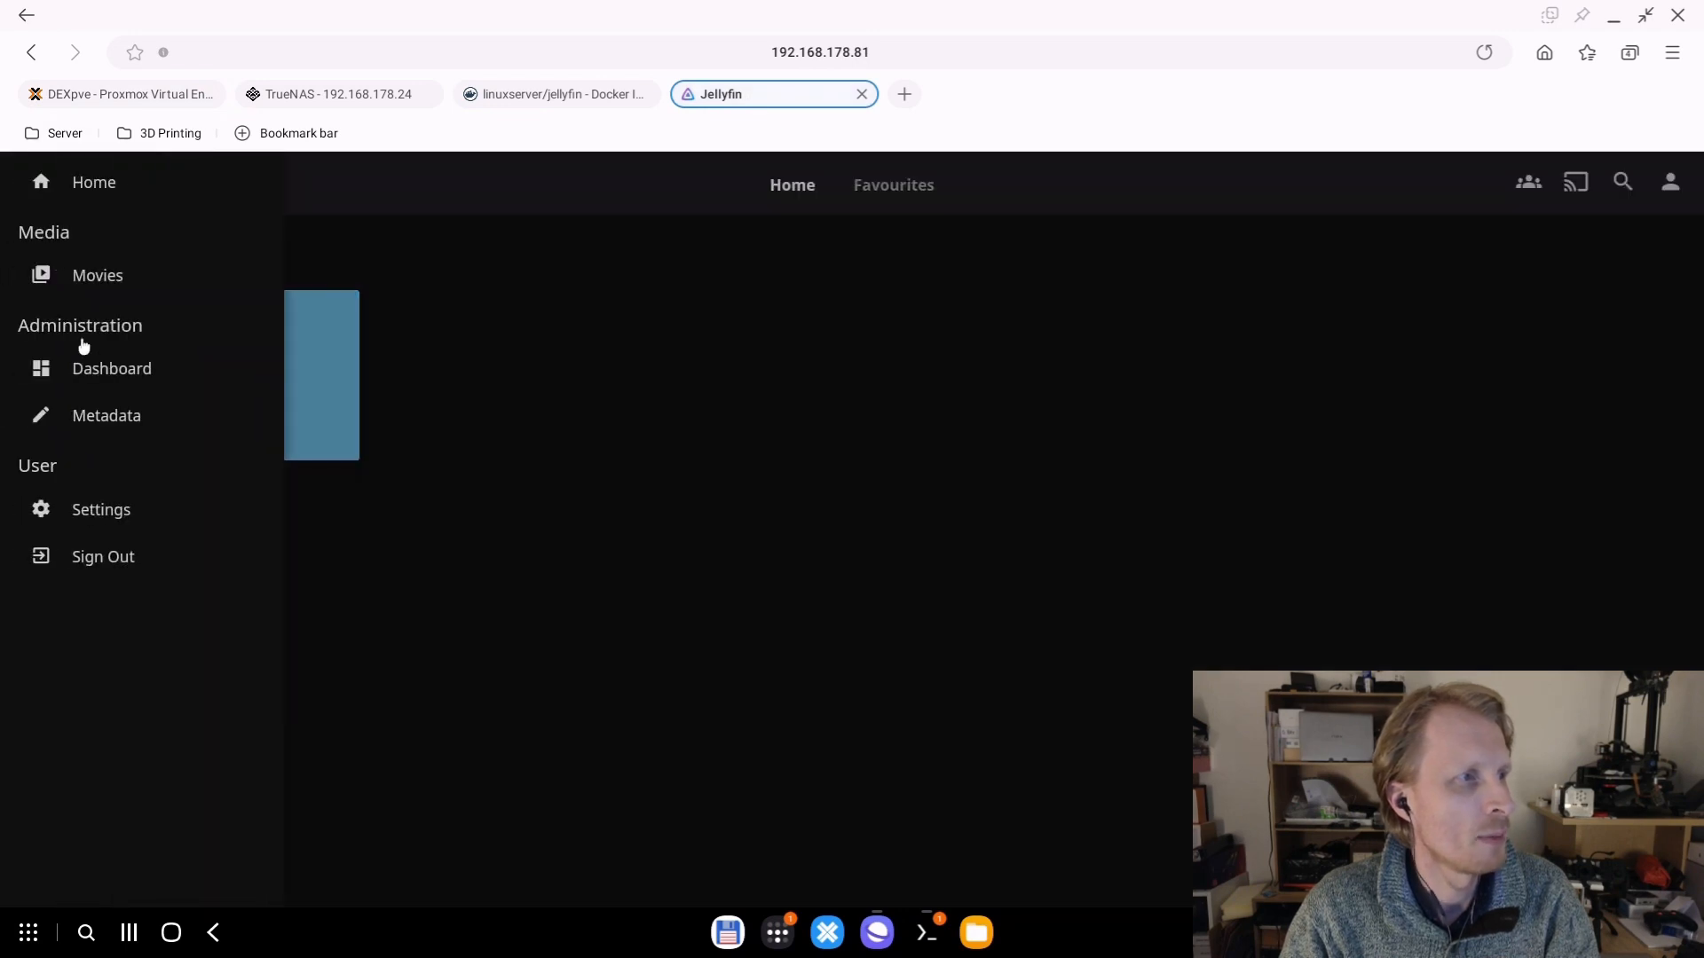
{"action": "left_click", "coordinate": [109, 372]}
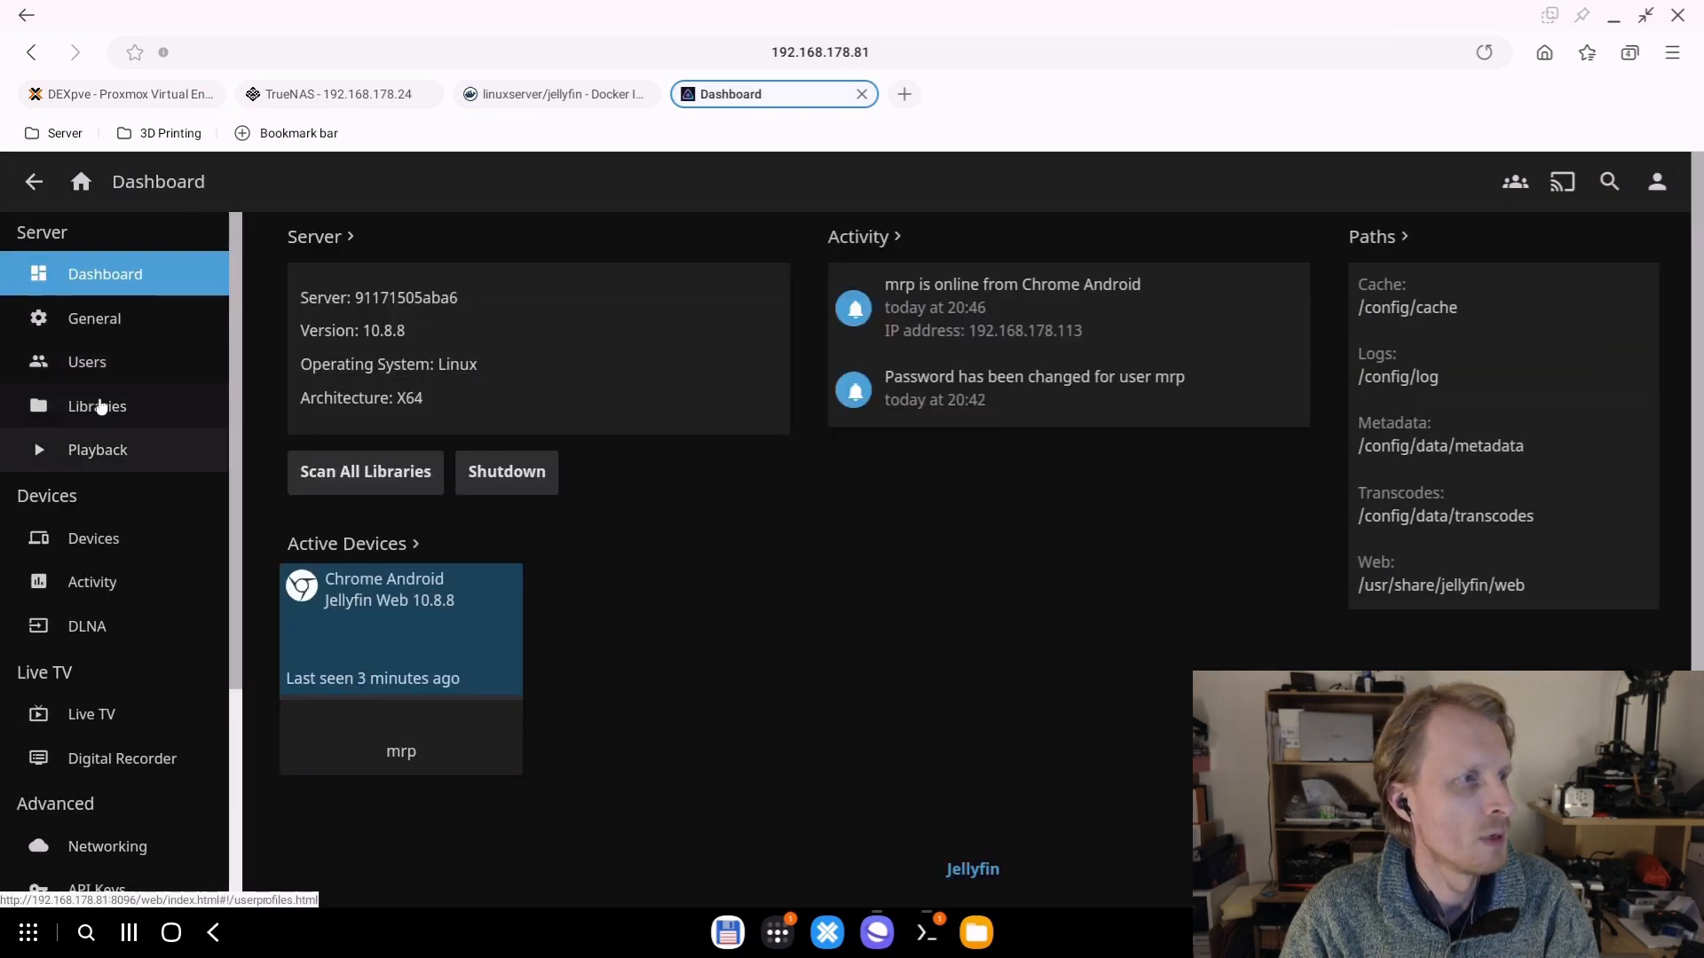
{"action": "left_click", "coordinate": [106, 401]}
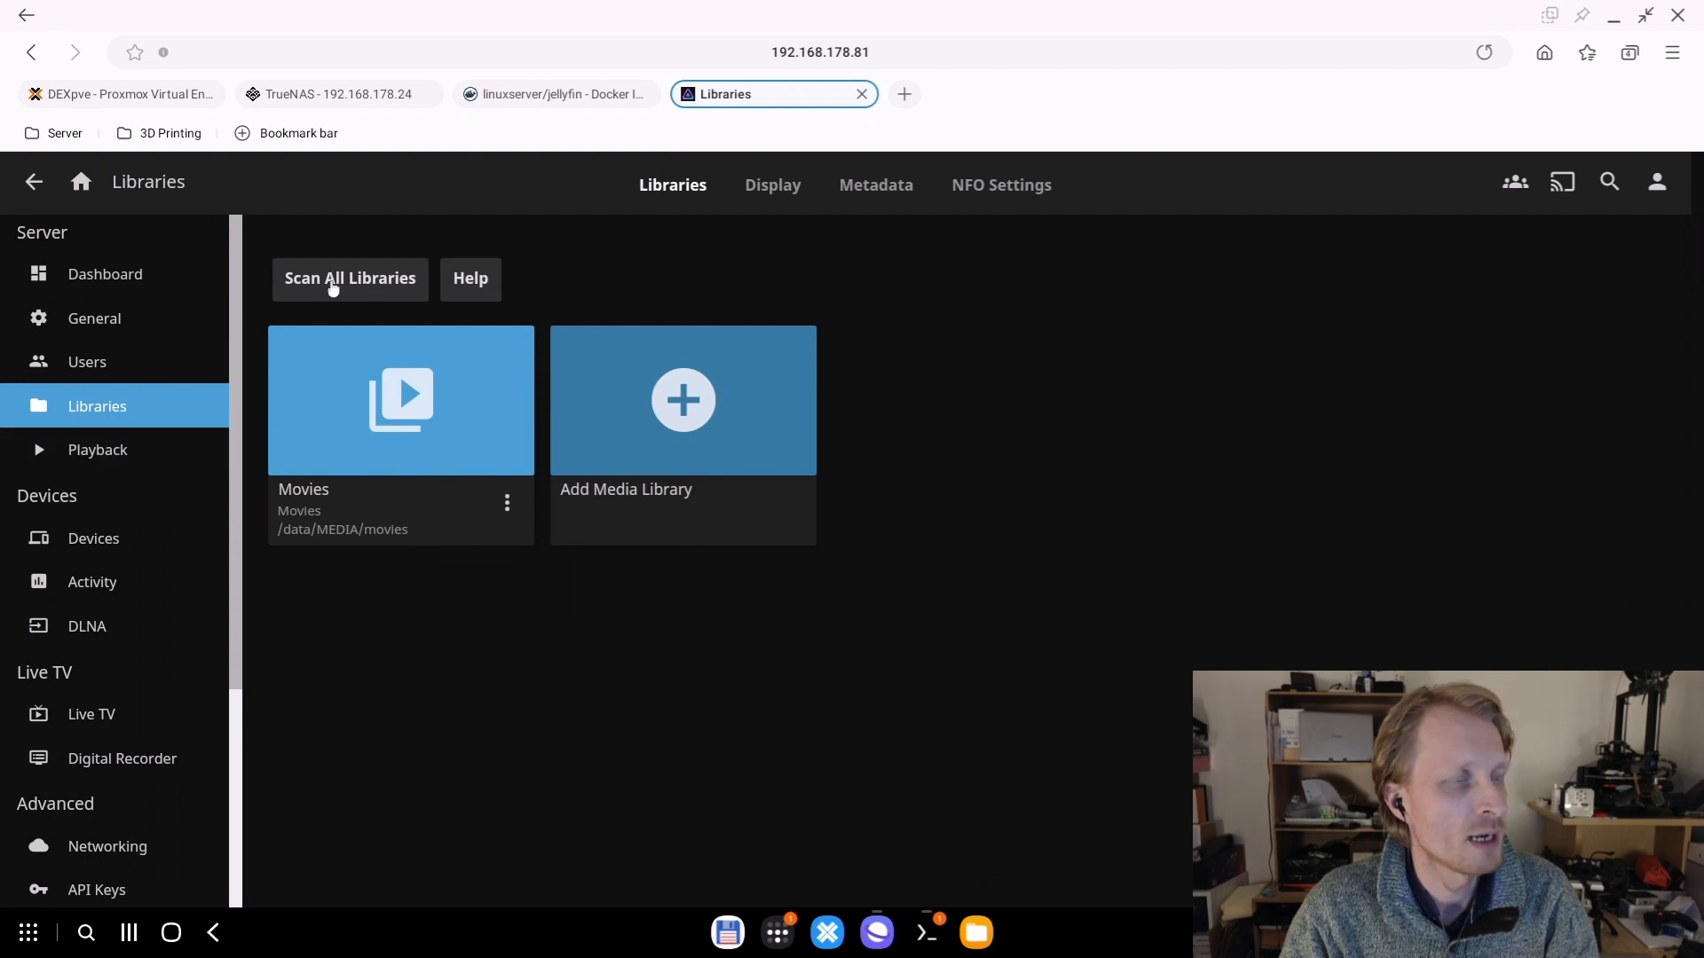
{"action": "left_click", "coordinate": [337, 286]}
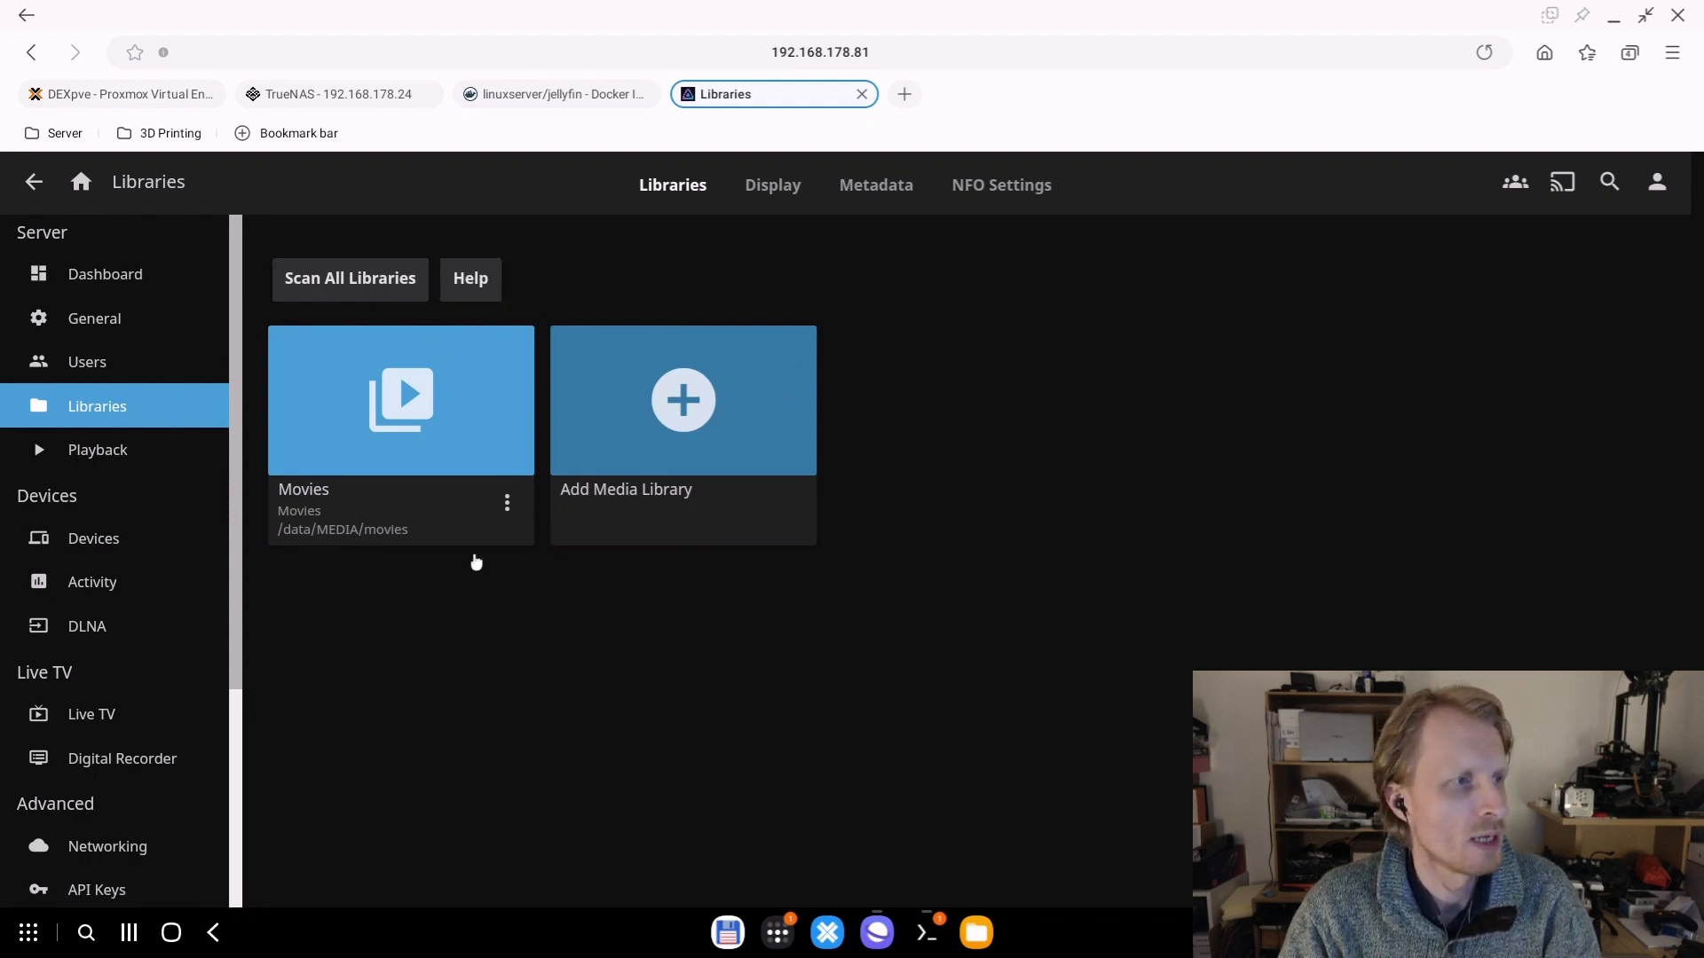
{"action": "left_click", "coordinate": [81, 181]}
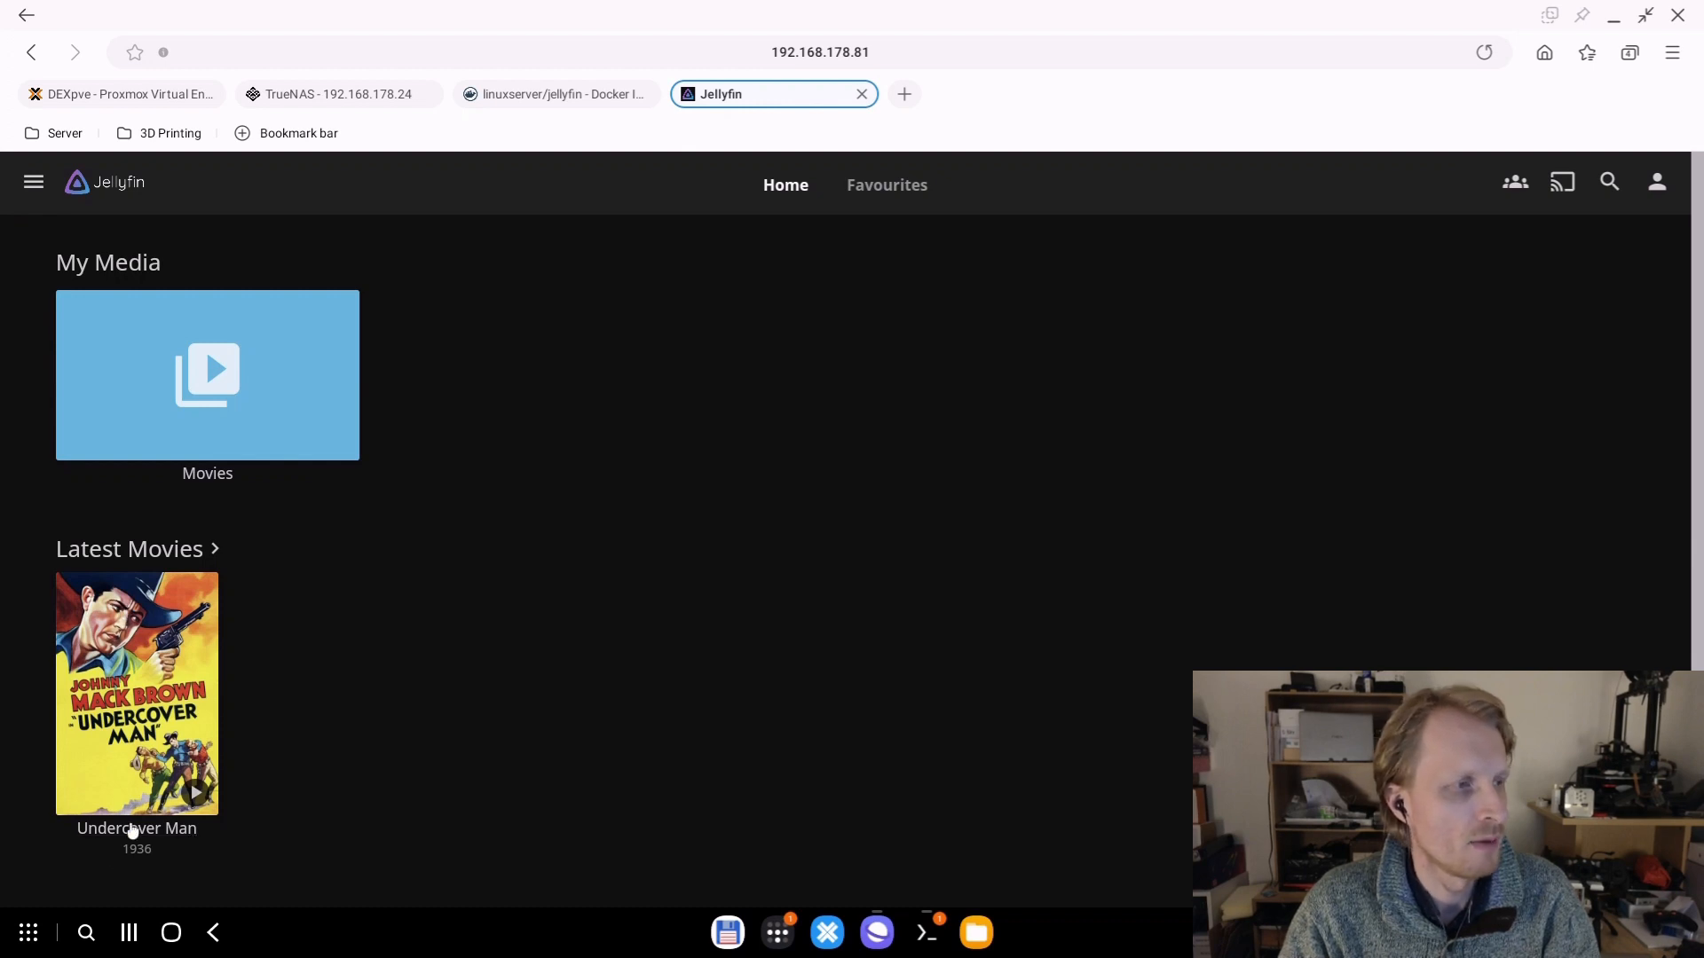
Open Undercover Man (1936)'s detail page and scroll through its description, cast and scenes.
{"action": "left_click", "coordinate": [133, 832]}
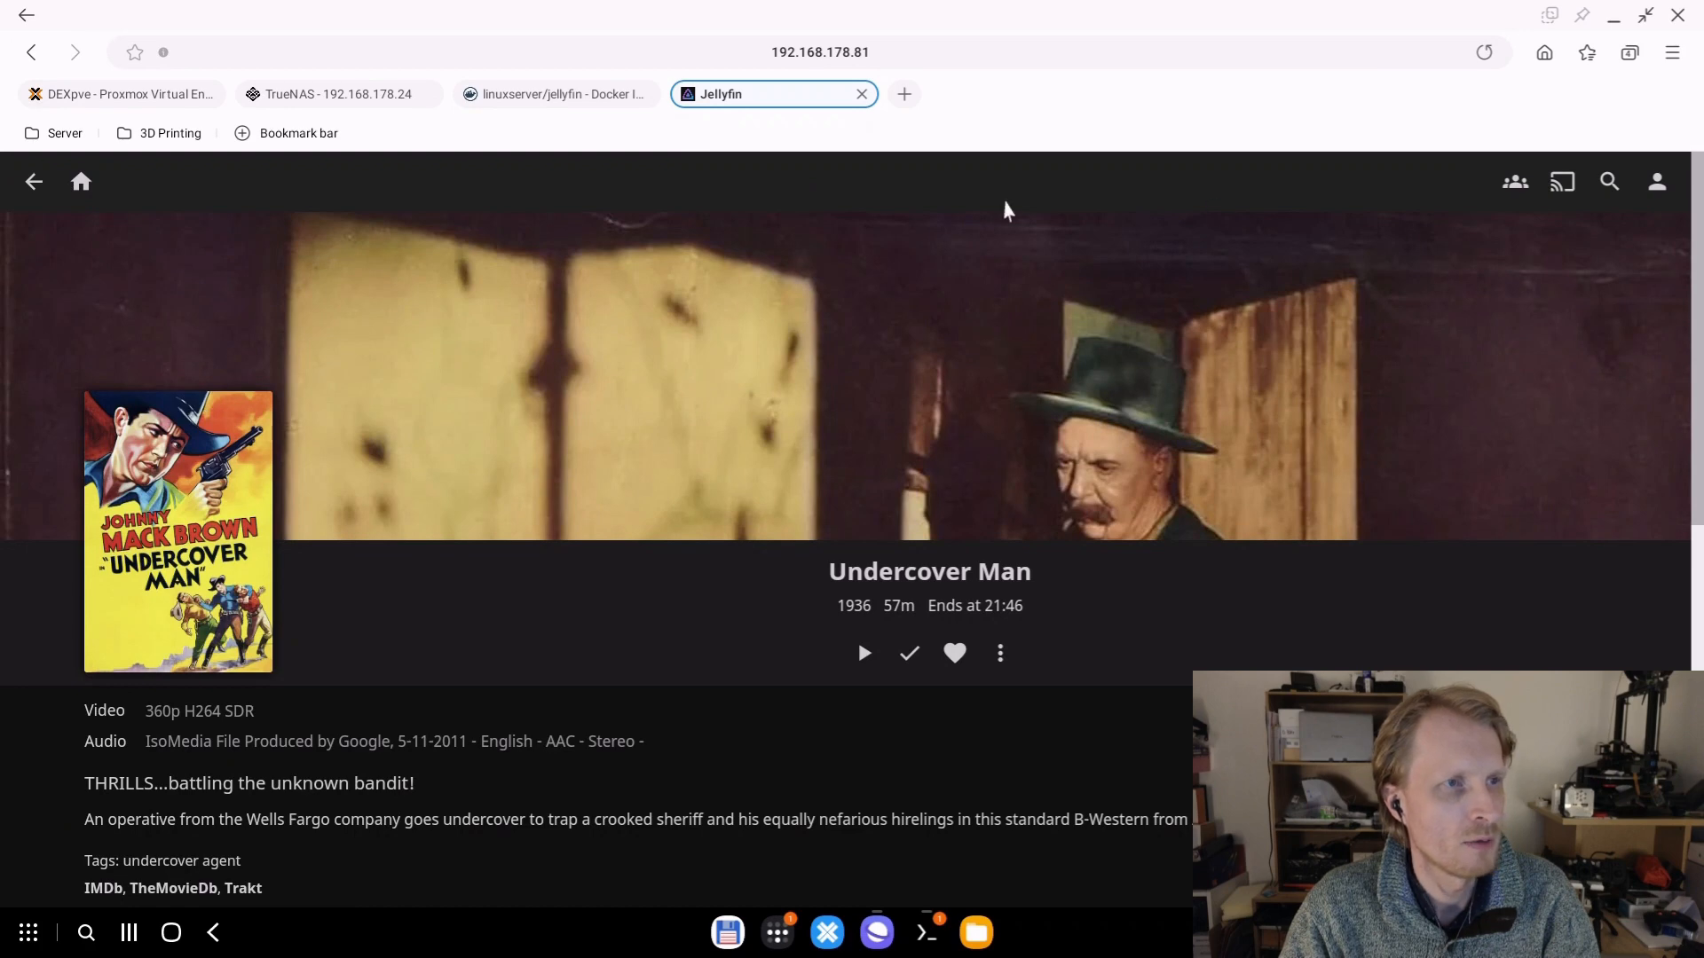
{"action": "scroll", "coordinate": [1077, 475], "scroll_direction": "down", "scroll_amount": 3}
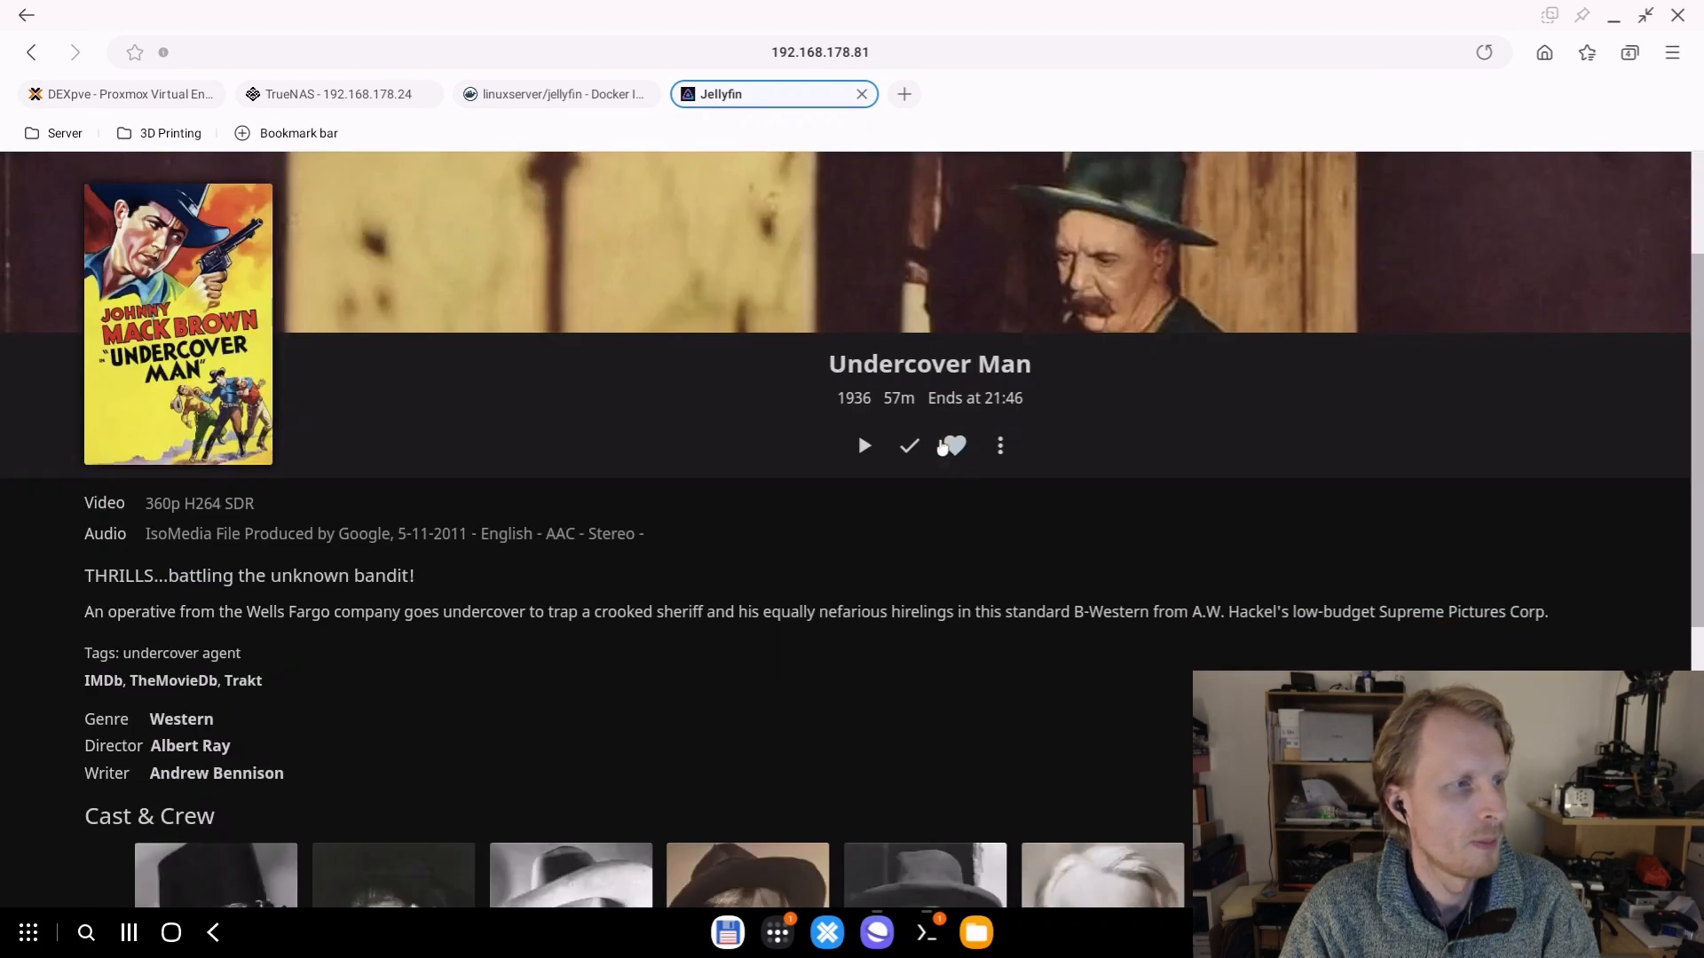
{"action": "scroll", "coordinate": [1100, 453], "scroll_direction": "up", "scroll_amount": 3}
{"action": "scroll", "coordinate": [1153, 417], "scroll_direction": "down", "scroll_amount": 1}
{"action": "scroll", "coordinate": [1168, 406], "scroll_direction": "up", "scroll_amount": 1}
{"action": "scroll", "coordinate": [1167, 406], "scroll_direction": "down", "scroll_amount": 7}
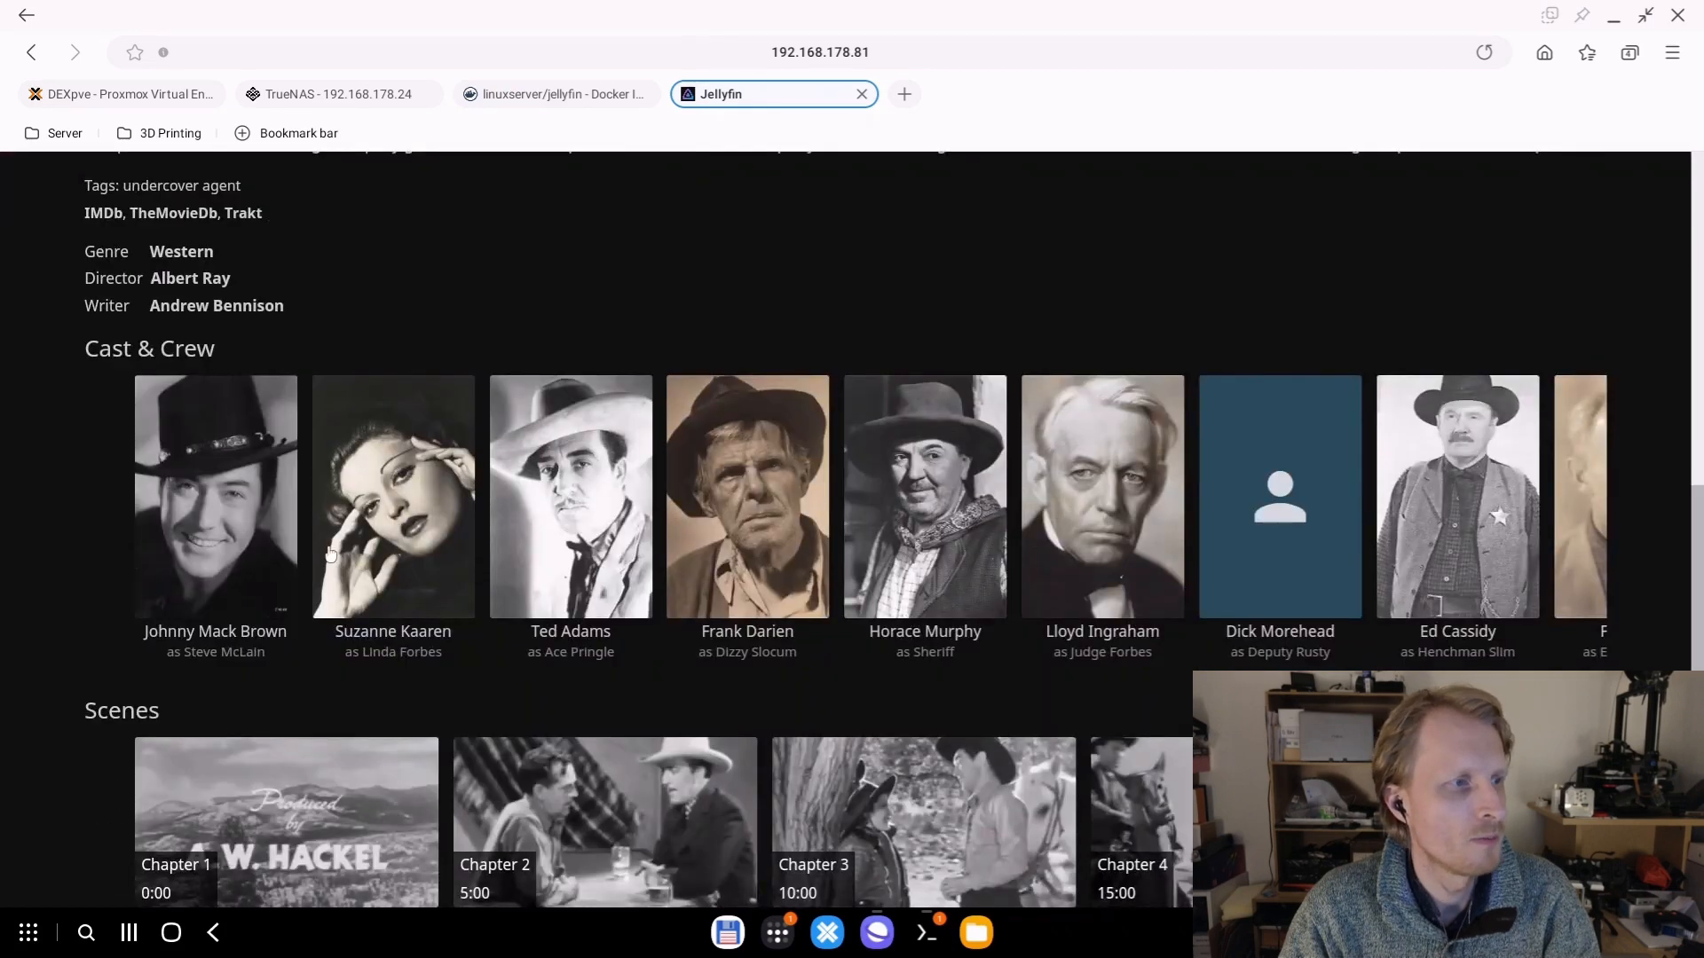
{"action": "scroll", "coordinate": [331, 554], "scroll_direction": "down", "scroll_amount": 1}
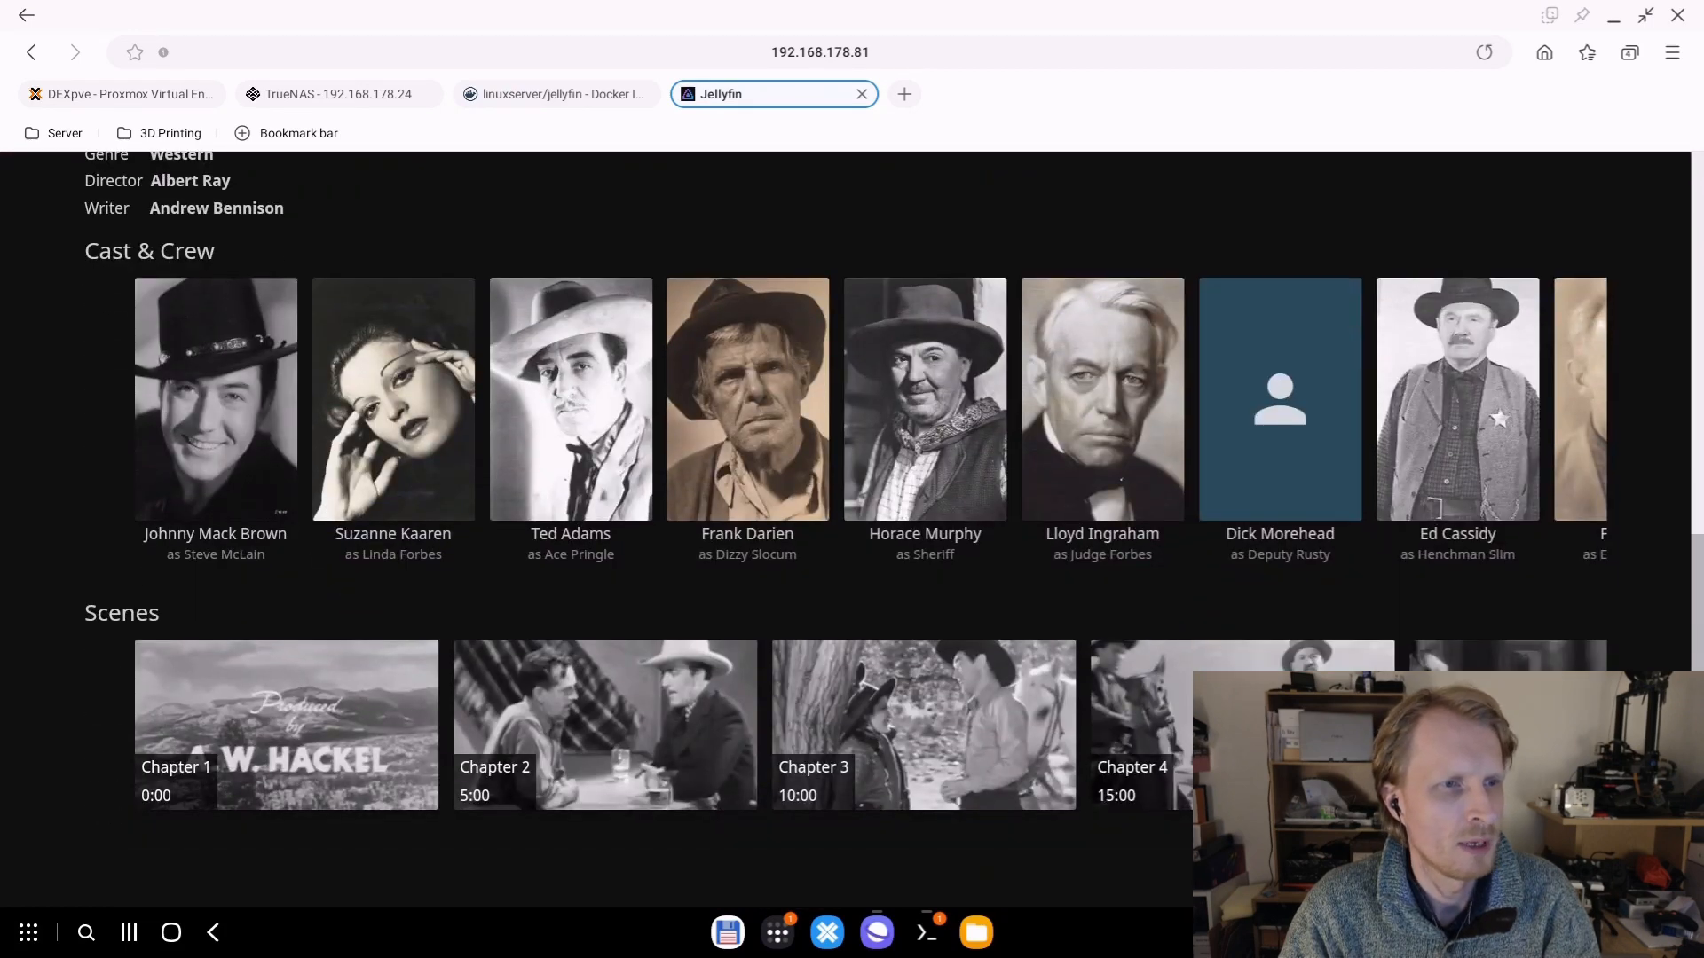
{"action": "scroll", "coordinate": [311, 583], "scroll_direction": "up", "scroll_amount": 4}
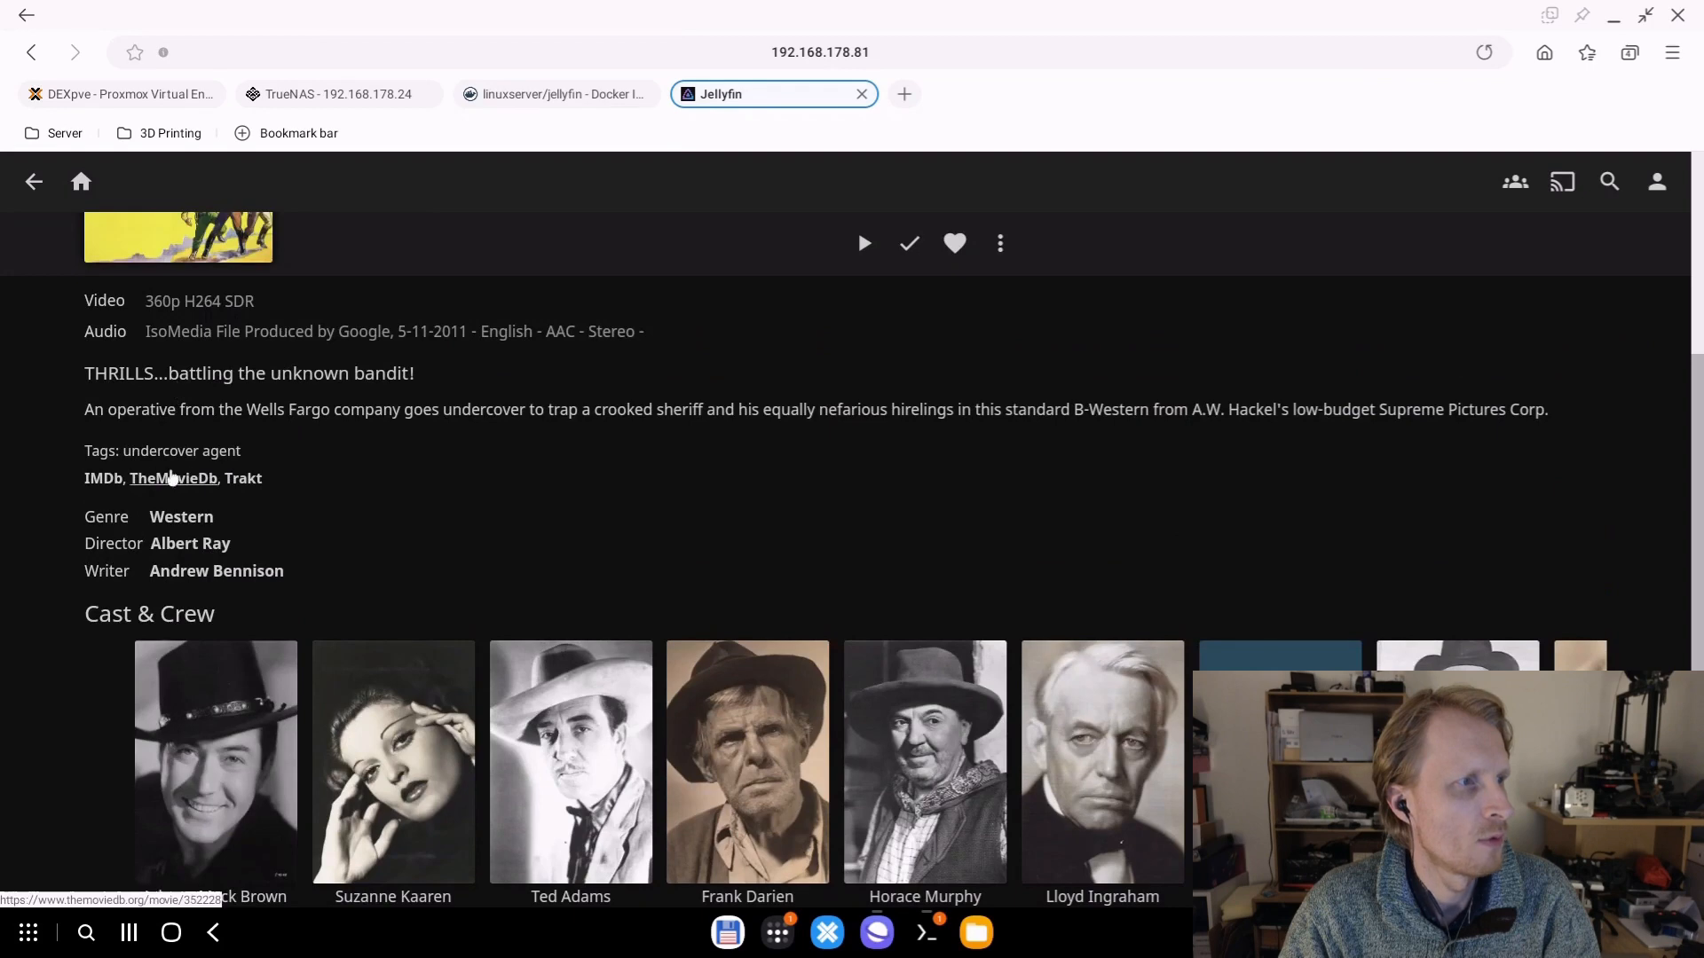
{"action": "scroll", "coordinate": [546, 537], "scroll_direction": "up", "scroll_amount": 4}
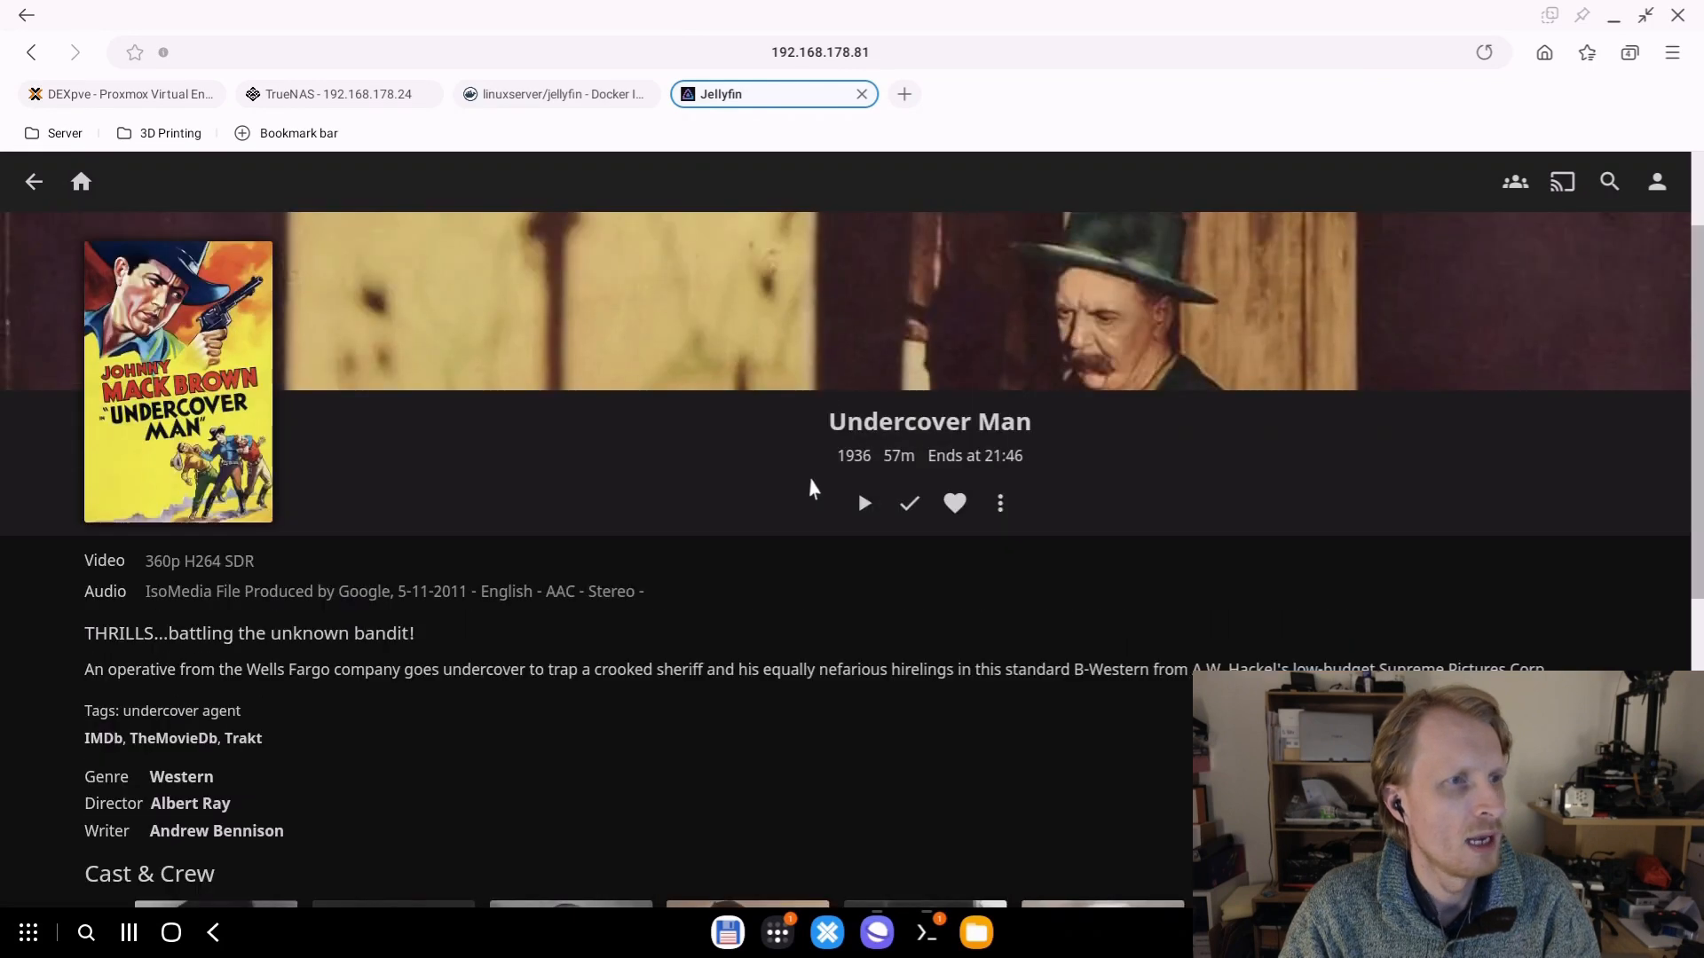
{"action": "scroll", "coordinate": [853, 686], "scroll_direction": "down", "scroll_amount": 3}
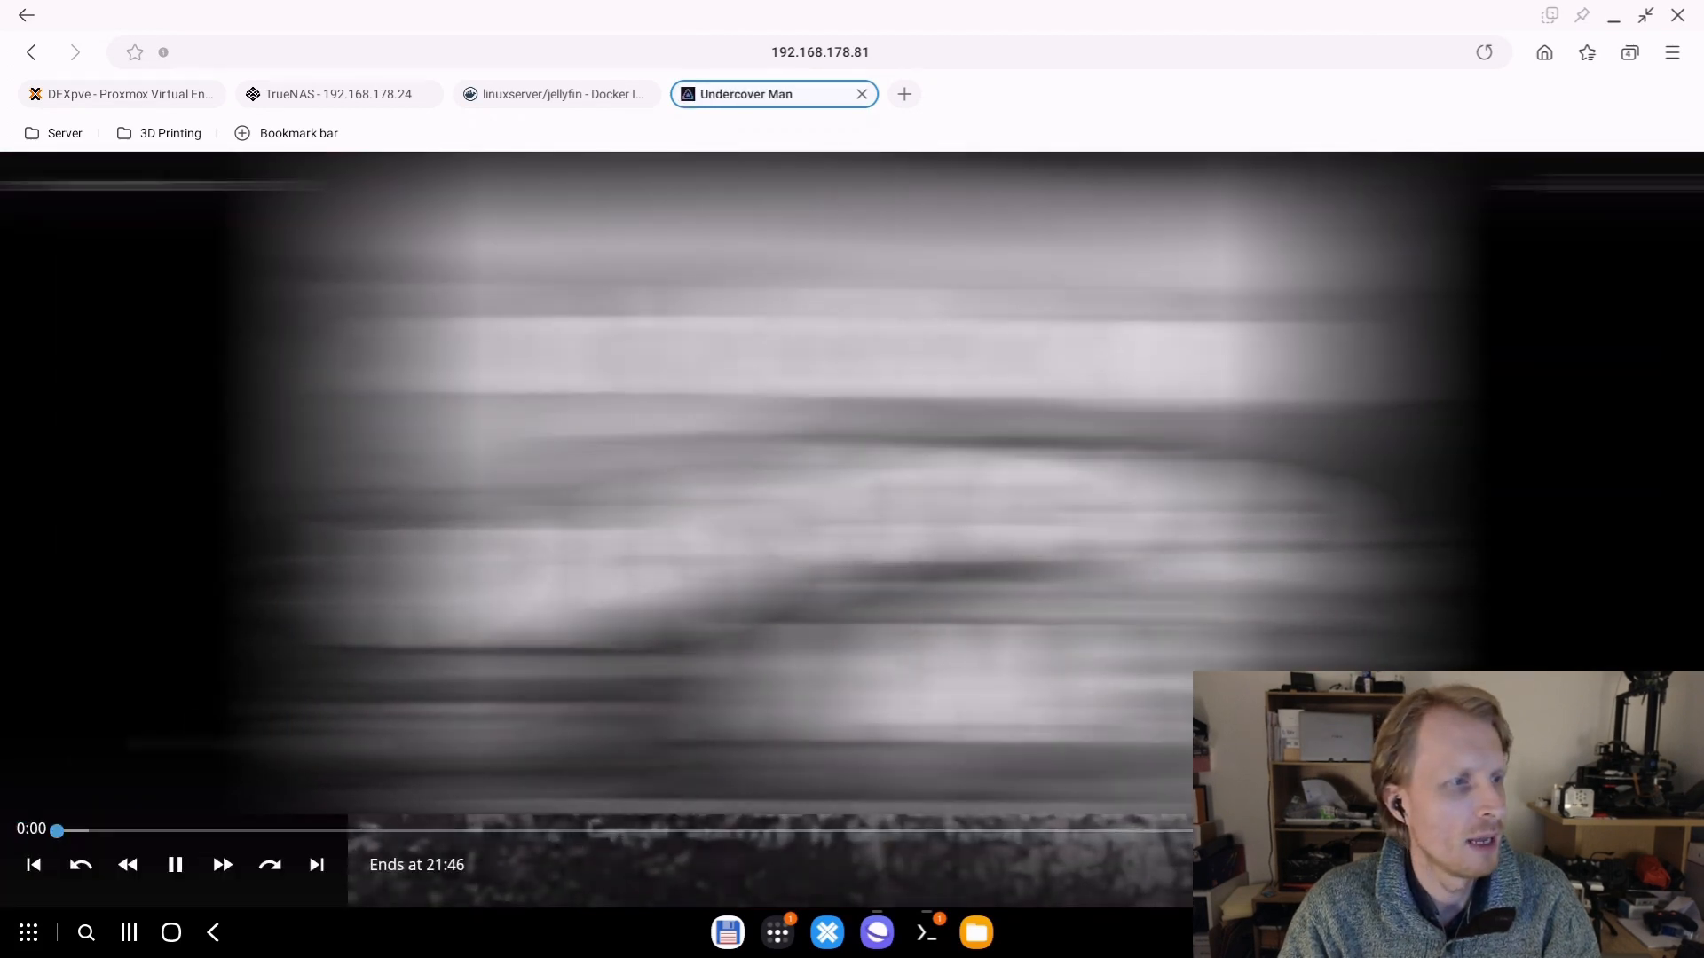
Skip Undercover Man ahead through 1:54, 5:41 and 13:24 to 22:09, then pause and exit the player.
{"action": "left_click", "coordinate": [110, 830]}
{"action": "left_click", "coordinate": [217, 832]}
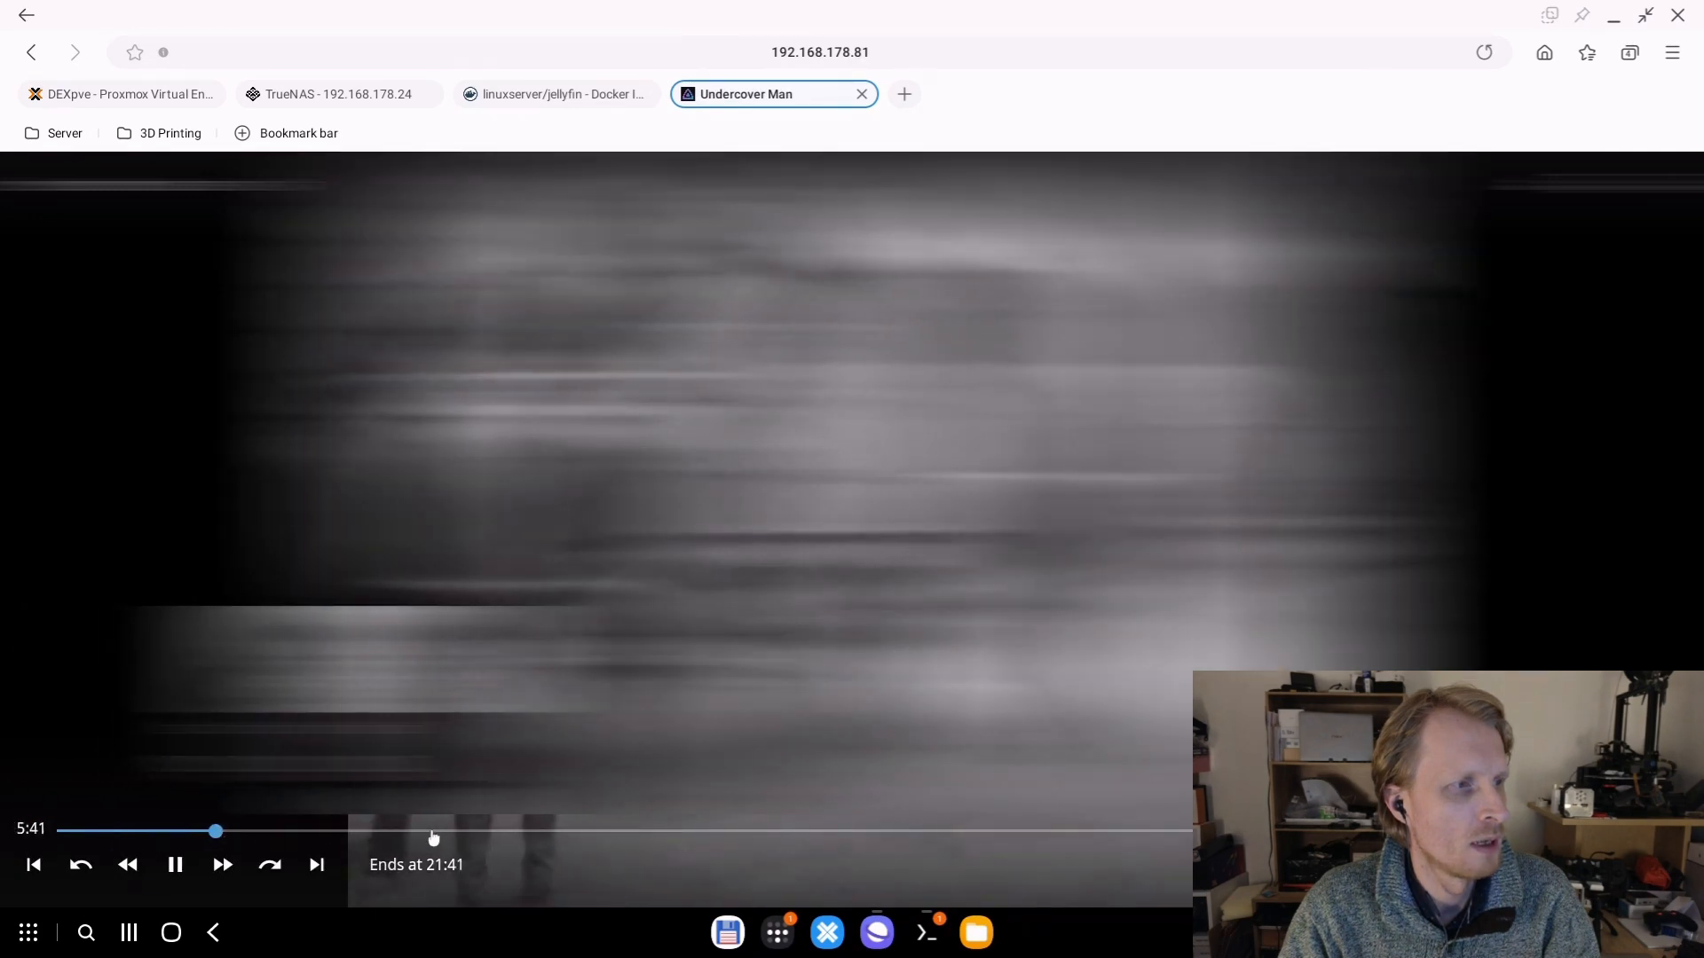
{"action": "left_click", "coordinate": [432, 832]}
{"action": "left_click", "coordinate": [679, 831]}
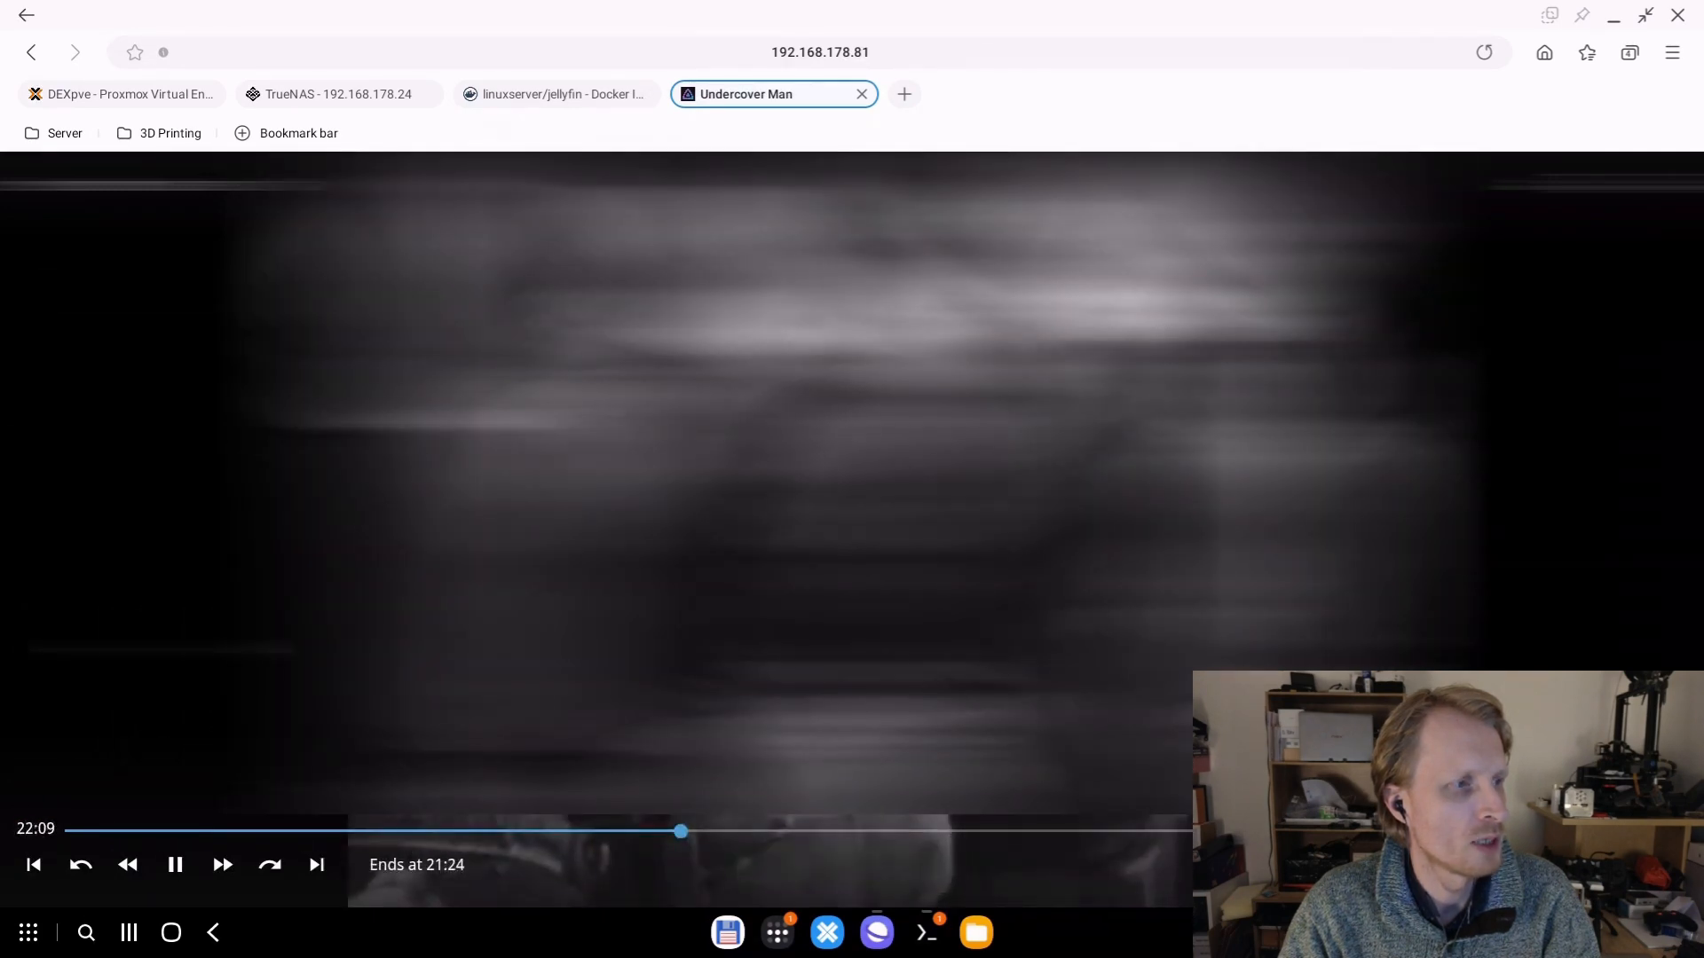
{"action": "left_click", "coordinate": [177, 866]}
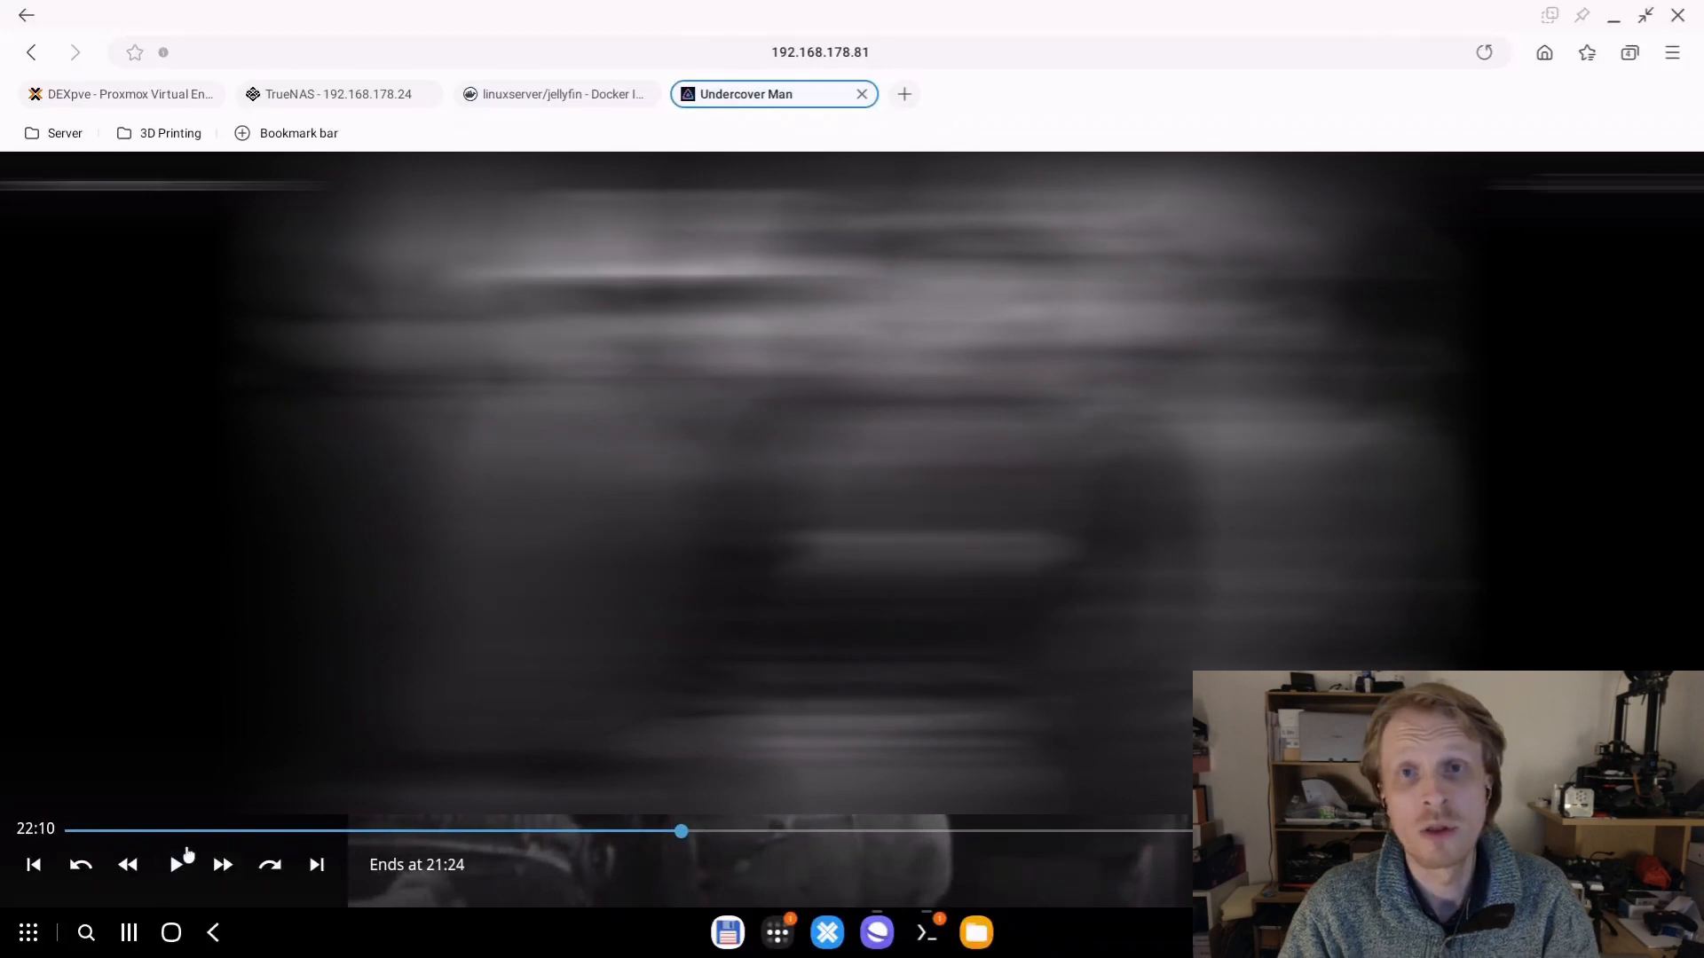
{"action": "left_click", "coordinate": [31, 52]}
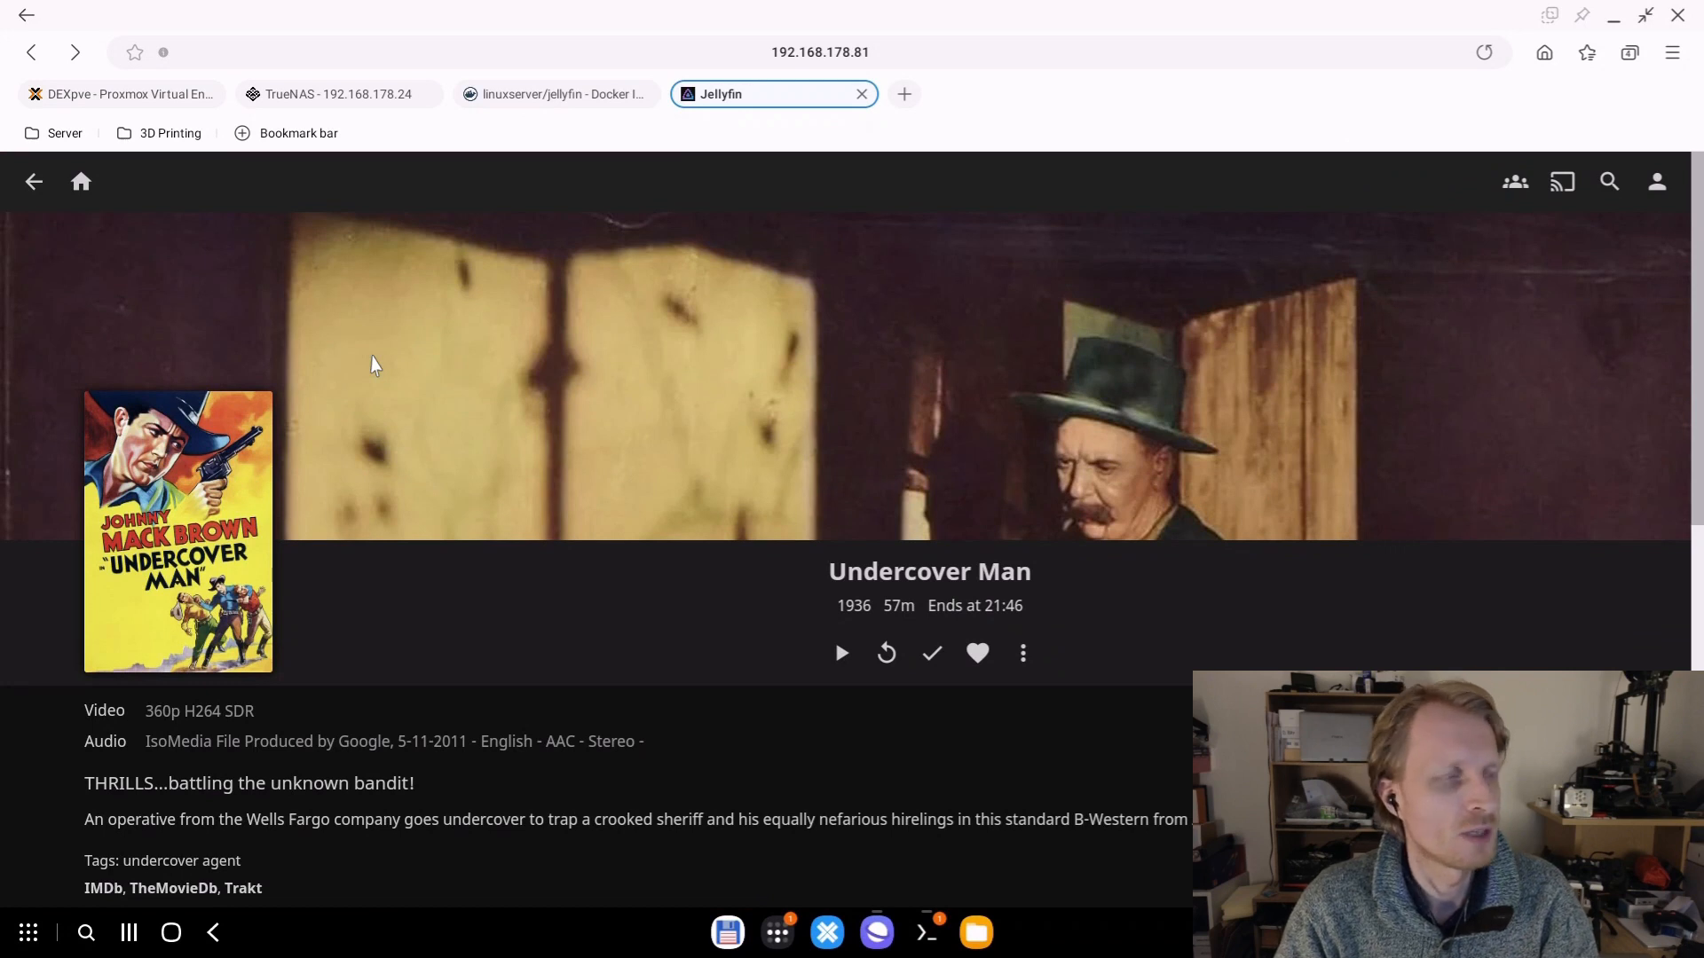
Start a new media library from Dashboard > Libraries.
{"action": "left_click", "coordinate": [49, 186]}
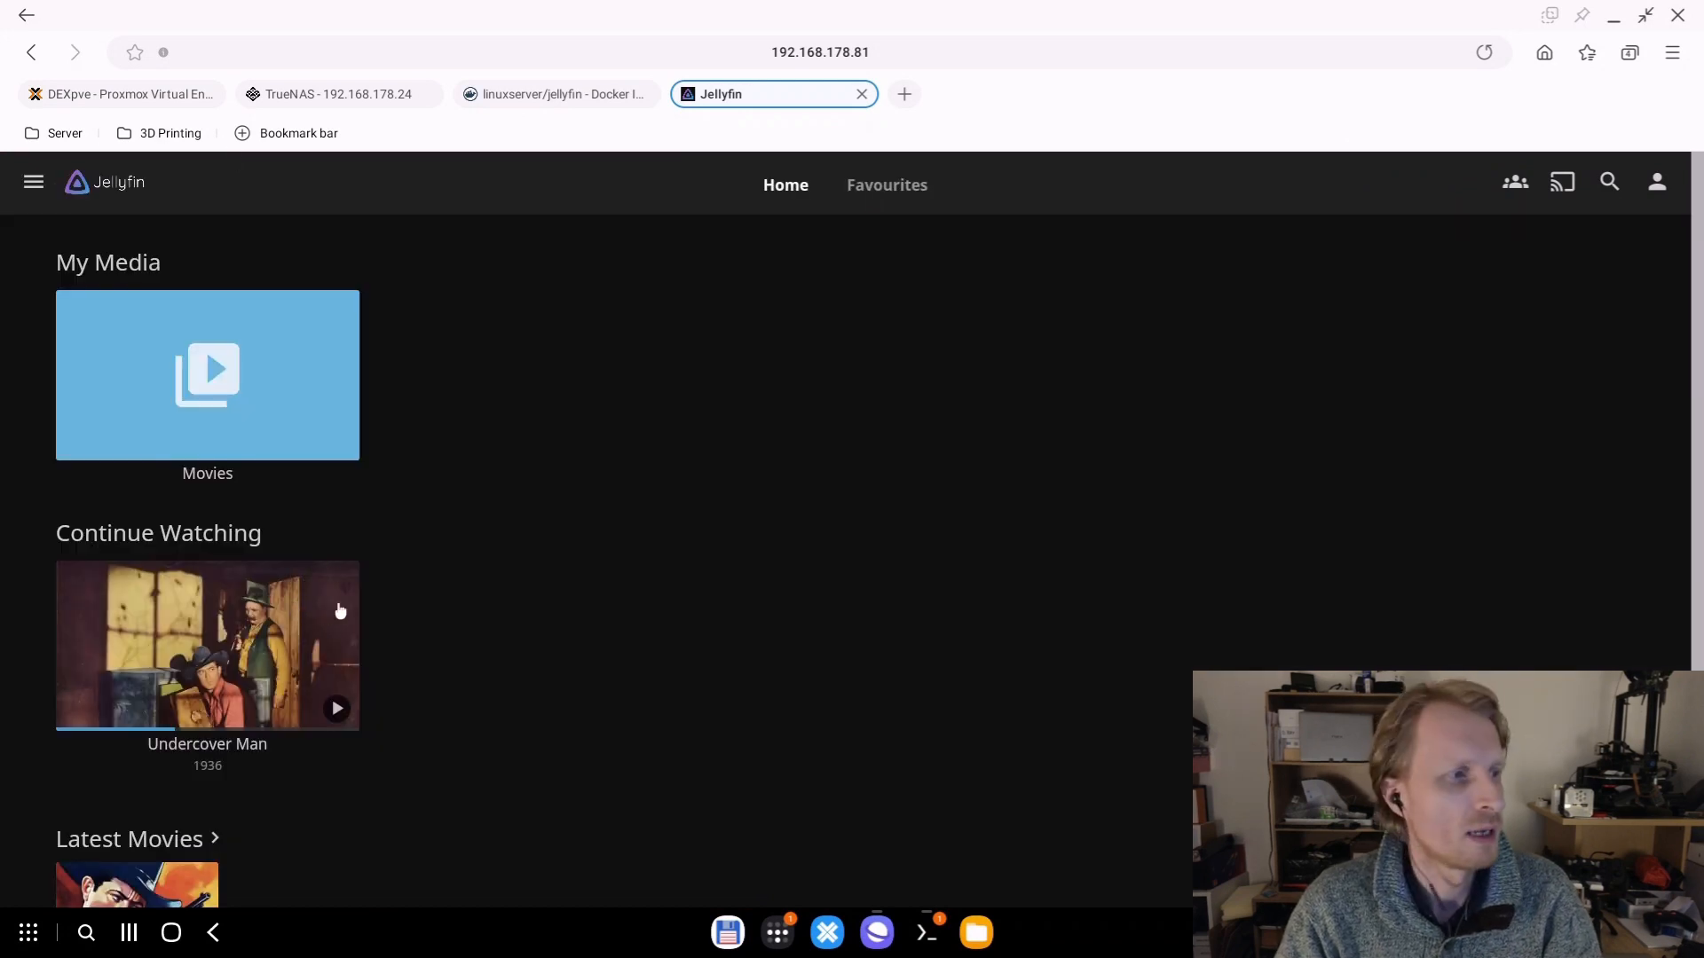
{"action": "left_click", "coordinate": [35, 184]}
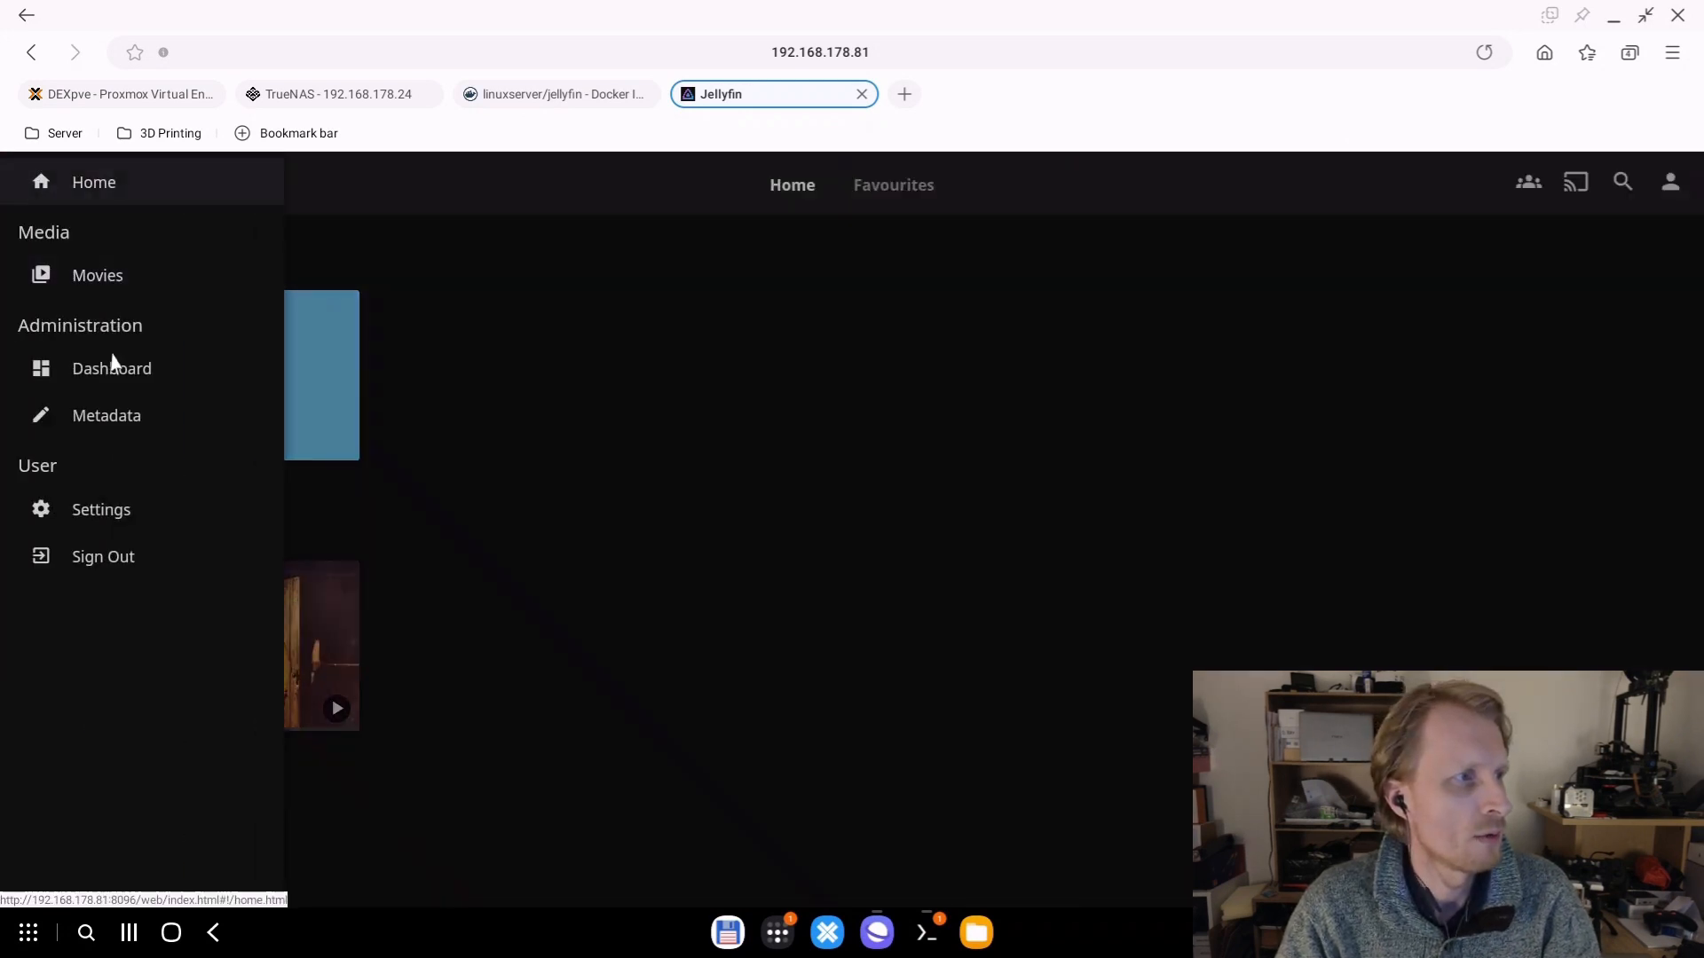
{"action": "left_click", "coordinate": [105, 373]}
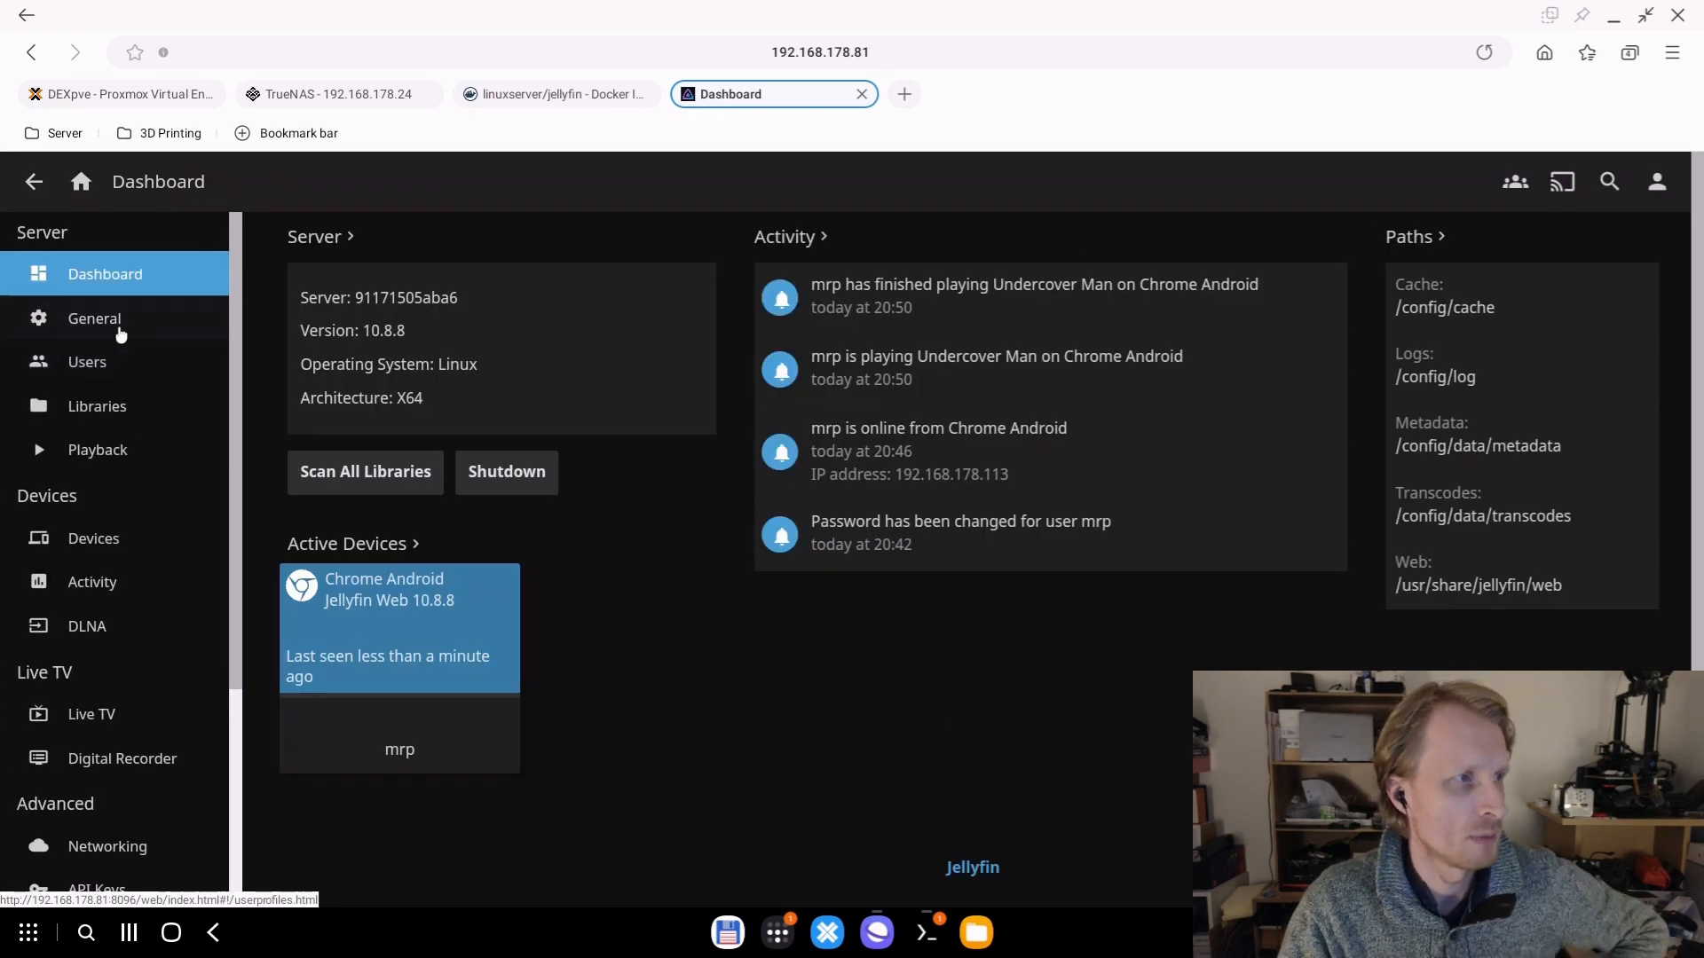
{"action": "left_click", "coordinate": [98, 422]}
{"action": "left_click", "coordinate": [657, 413]}
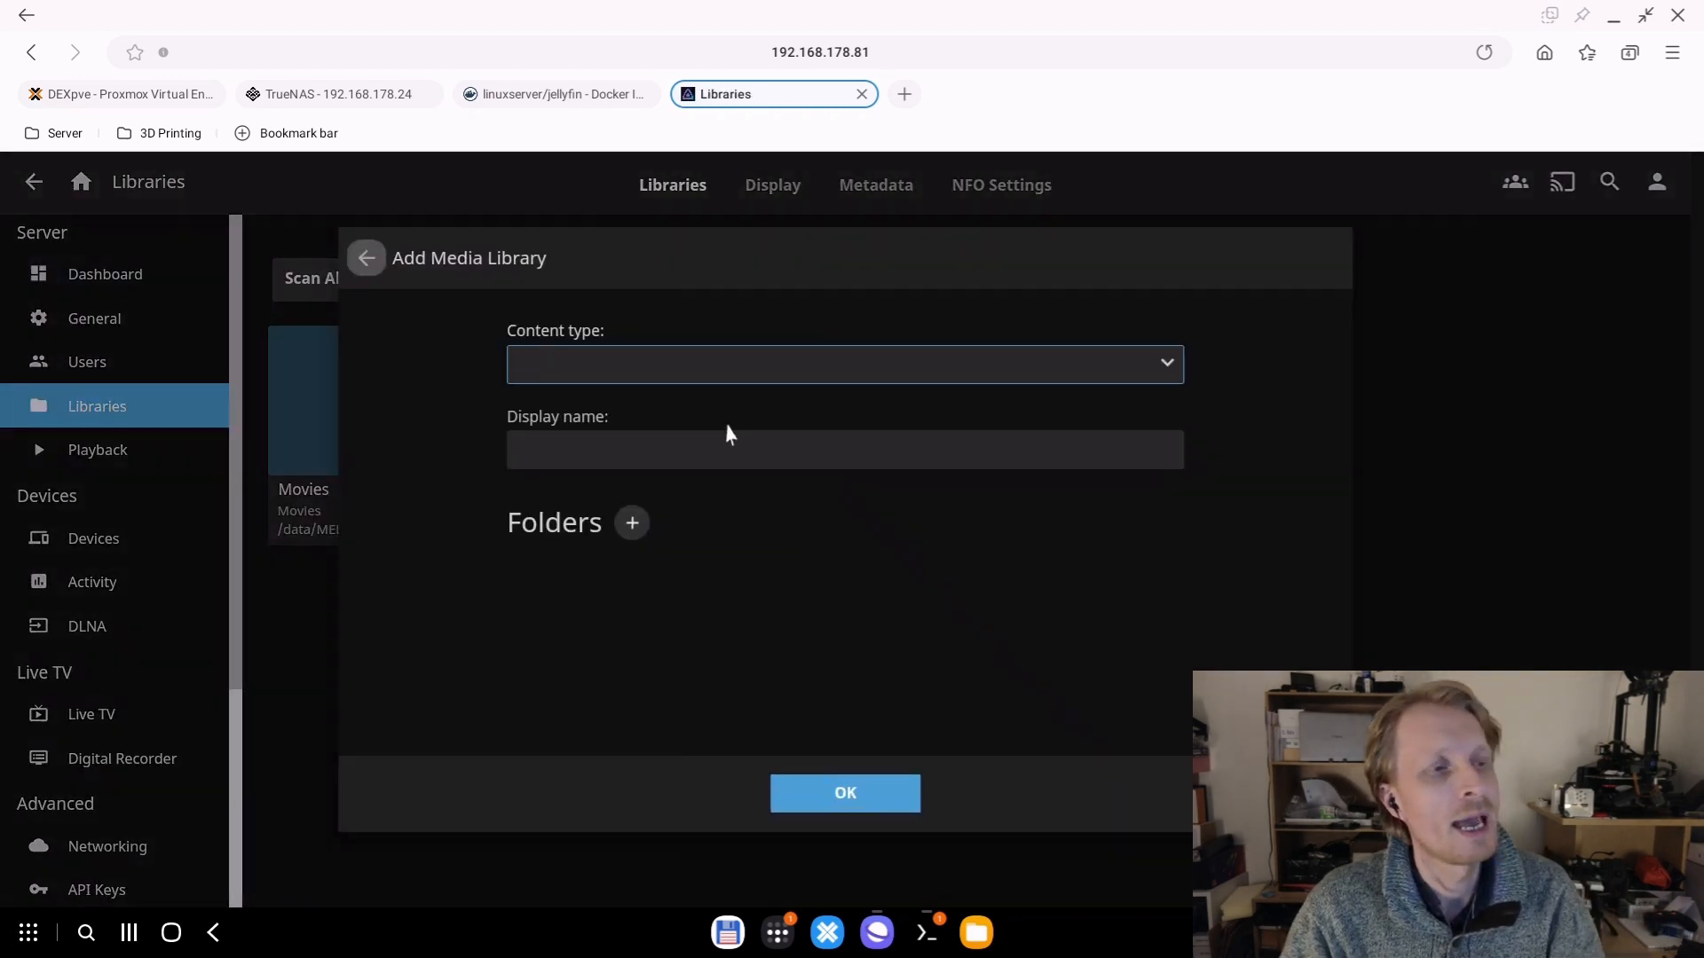
Set the new library's content type to Shows and name it TVShows.
{"action": "left_click", "coordinate": [861, 382]}
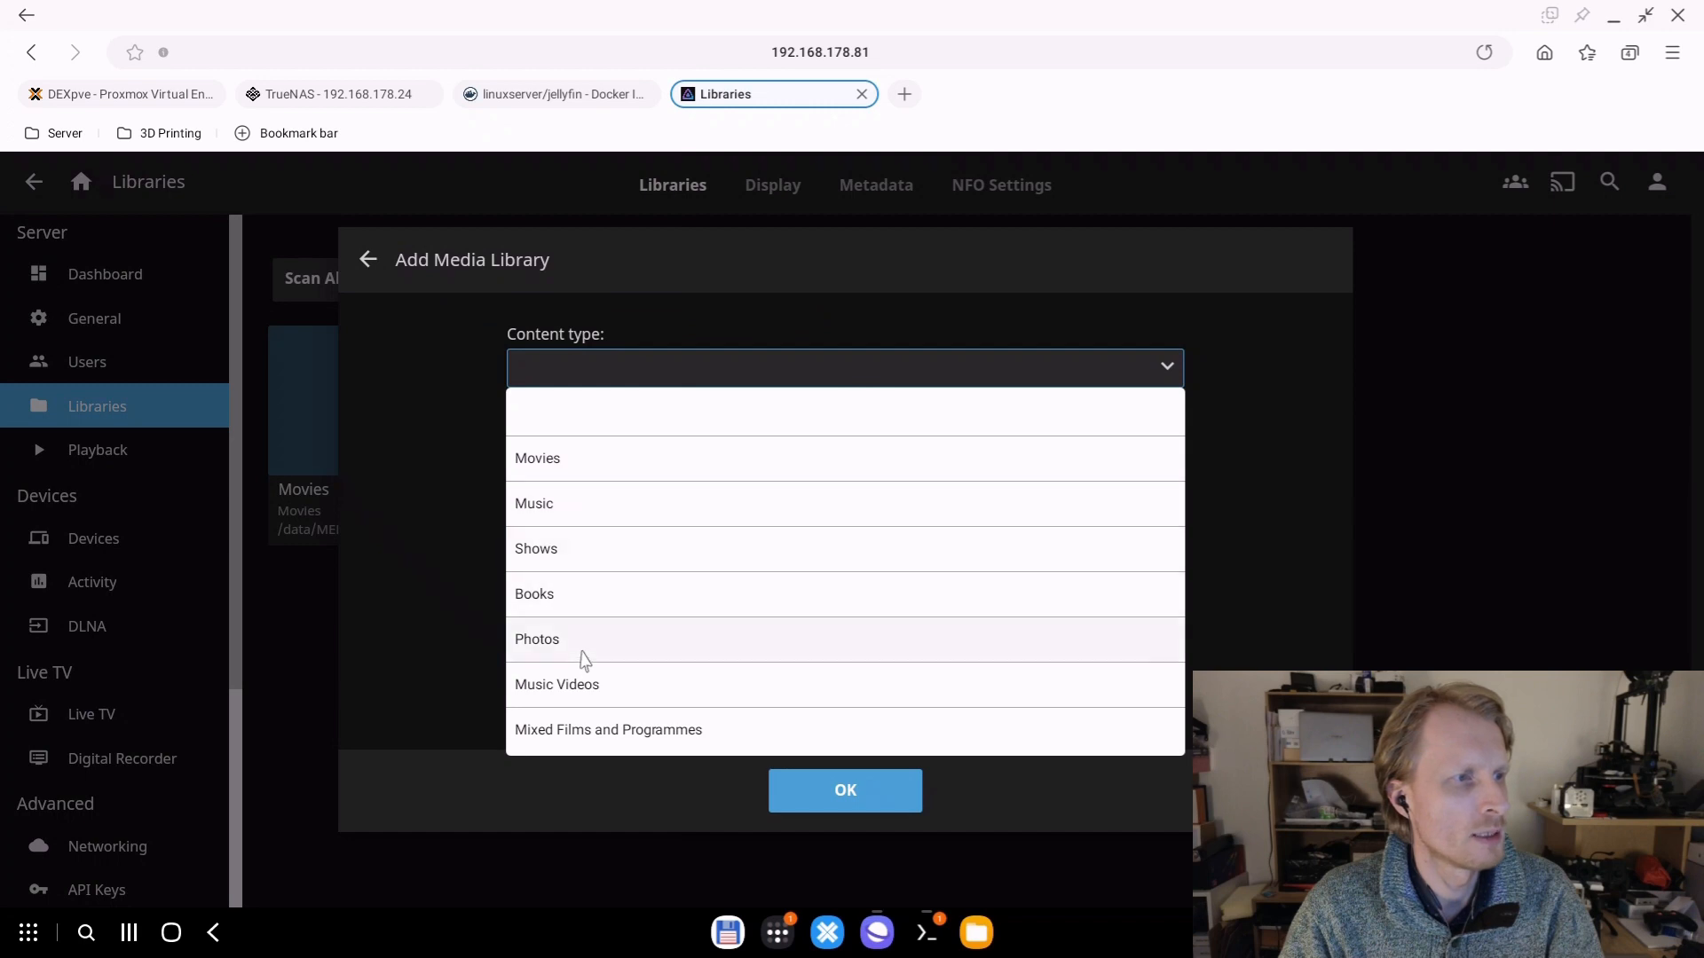
{"action": "left_click", "coordinate": [570, 559]}
{"action": "left_click", "coordinate": [645, 481]}
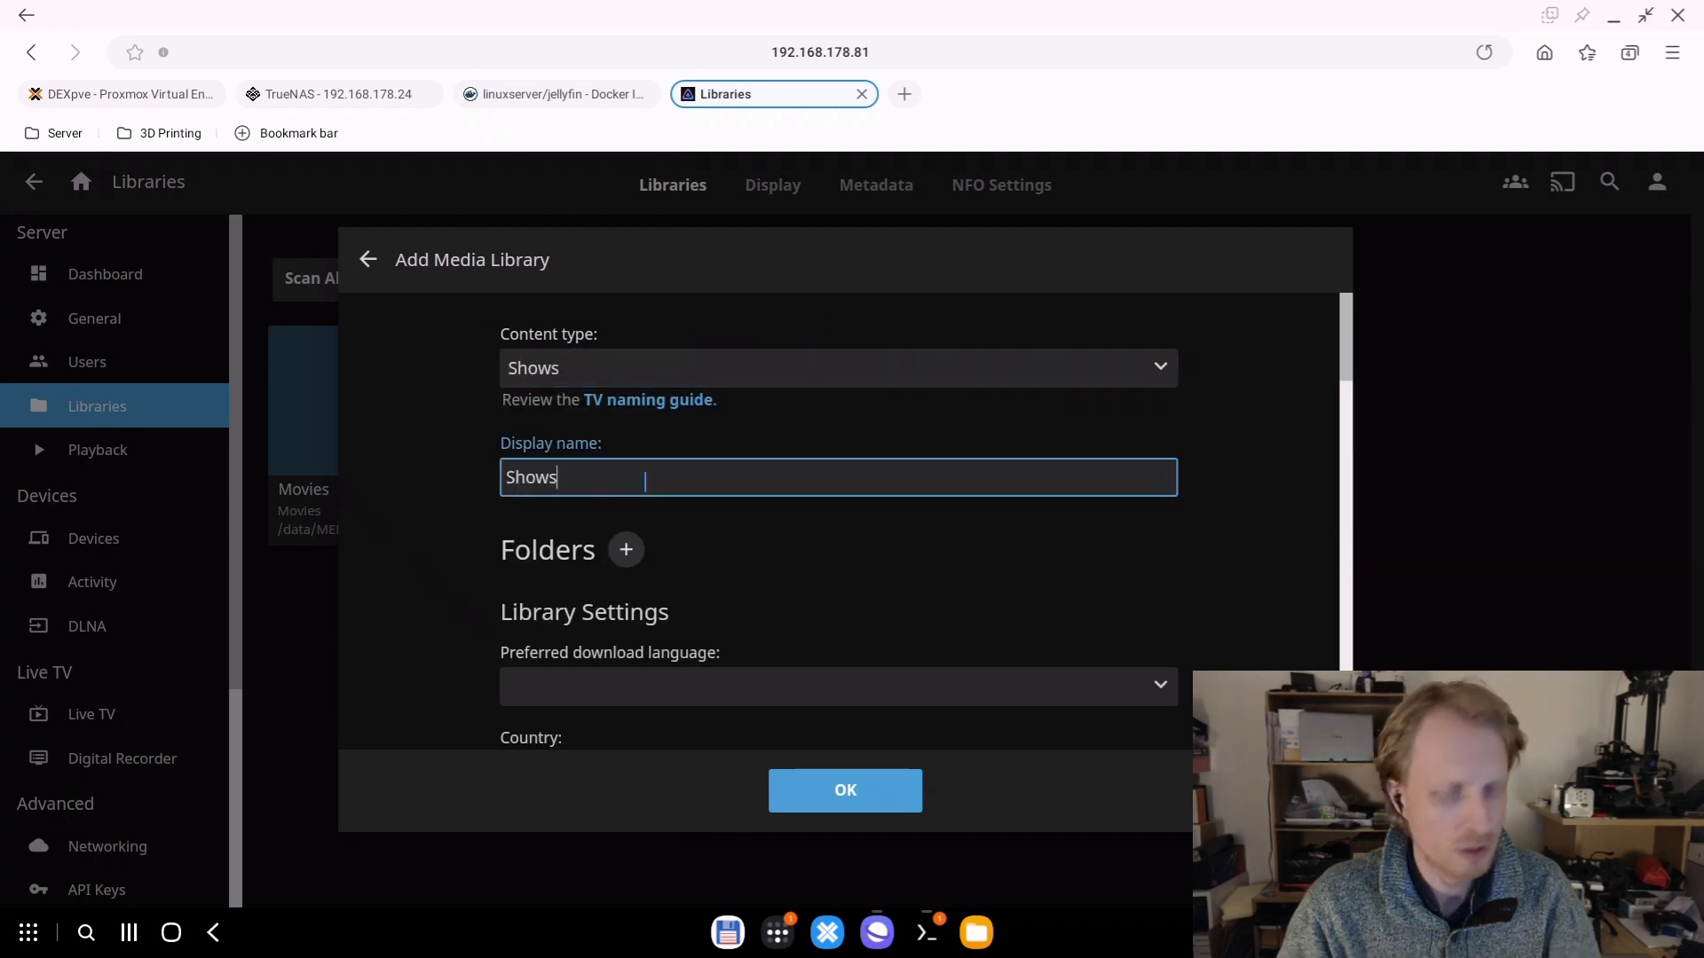
{"action": "type", "text": "TV"}
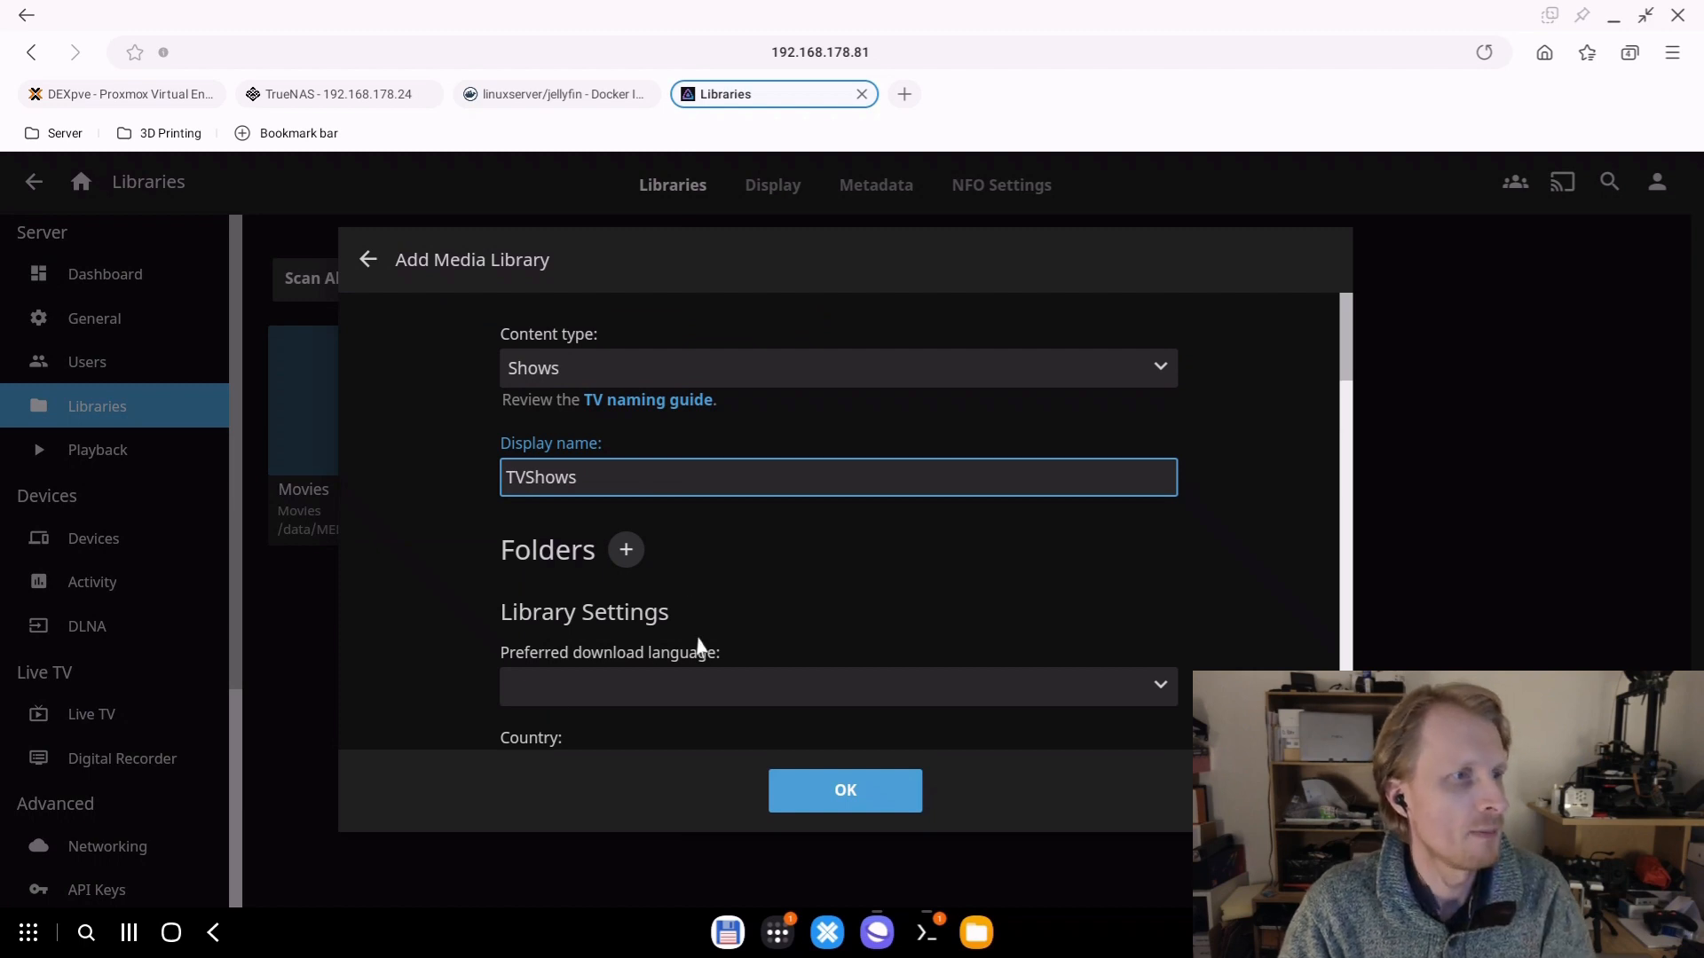
Add the /data/MEDIA/tvshows folder to the library.
{"action": "left_click", "coordinate": [632, 551]}
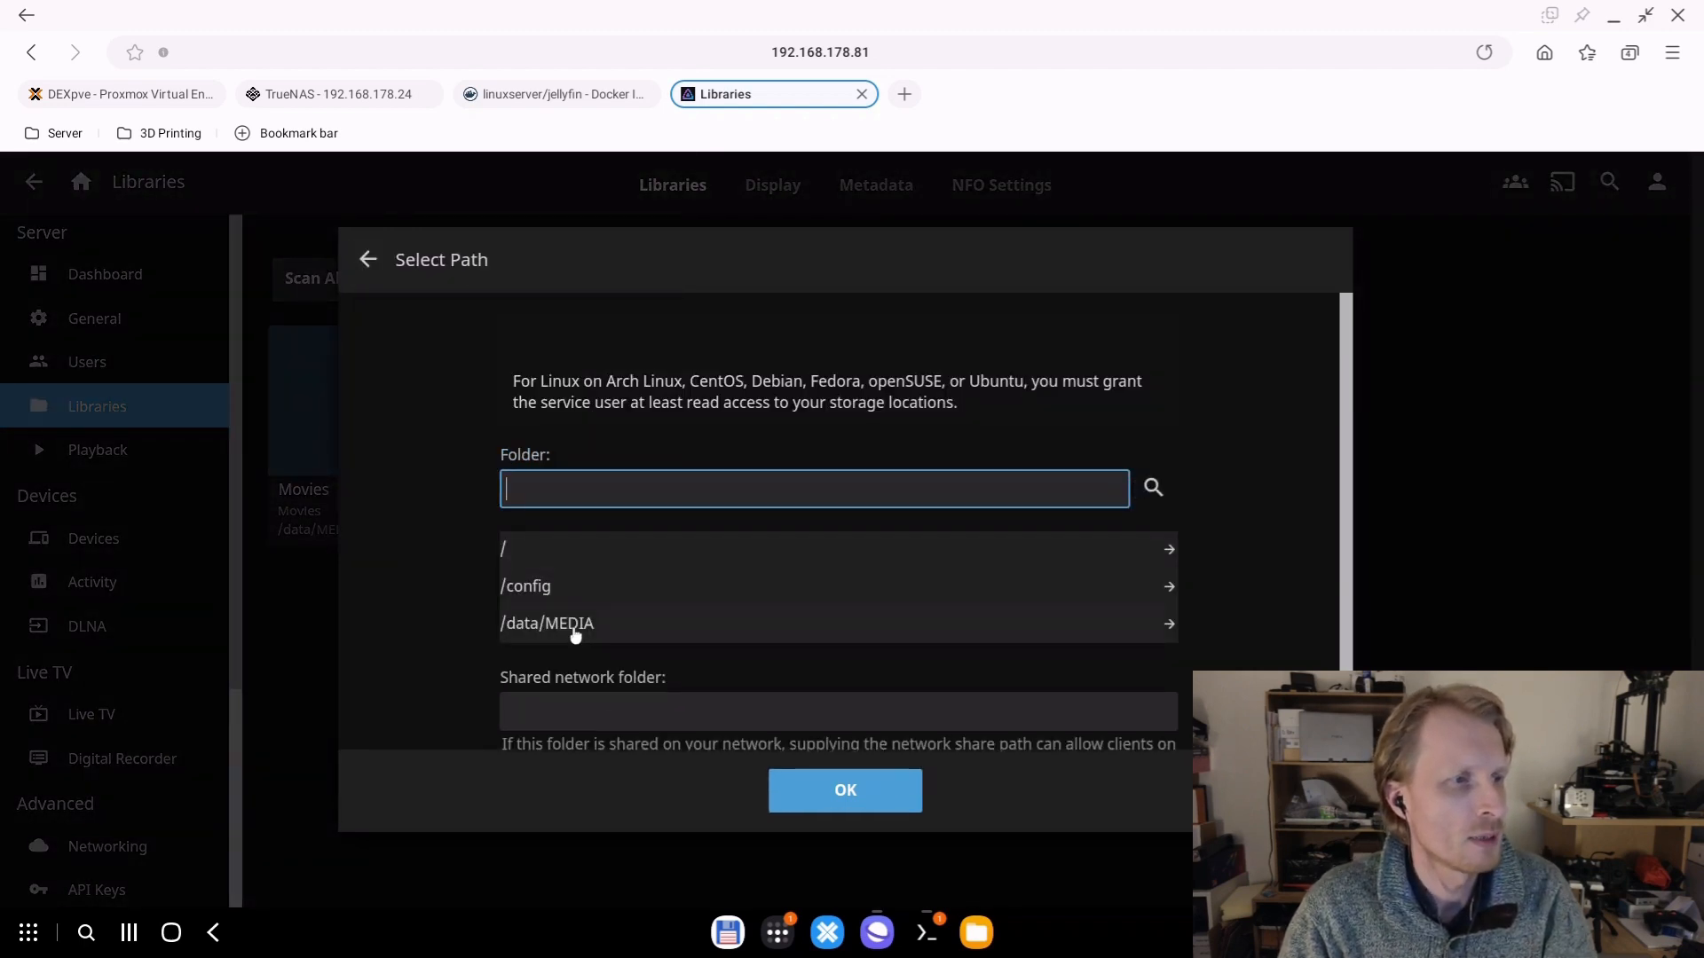
{"action": "left_click", "coordinate": [575, 625]}
{"action": "scroll", "coordinate": [591, 614], "scroll_direction": "down", "scroll_amount": 1}
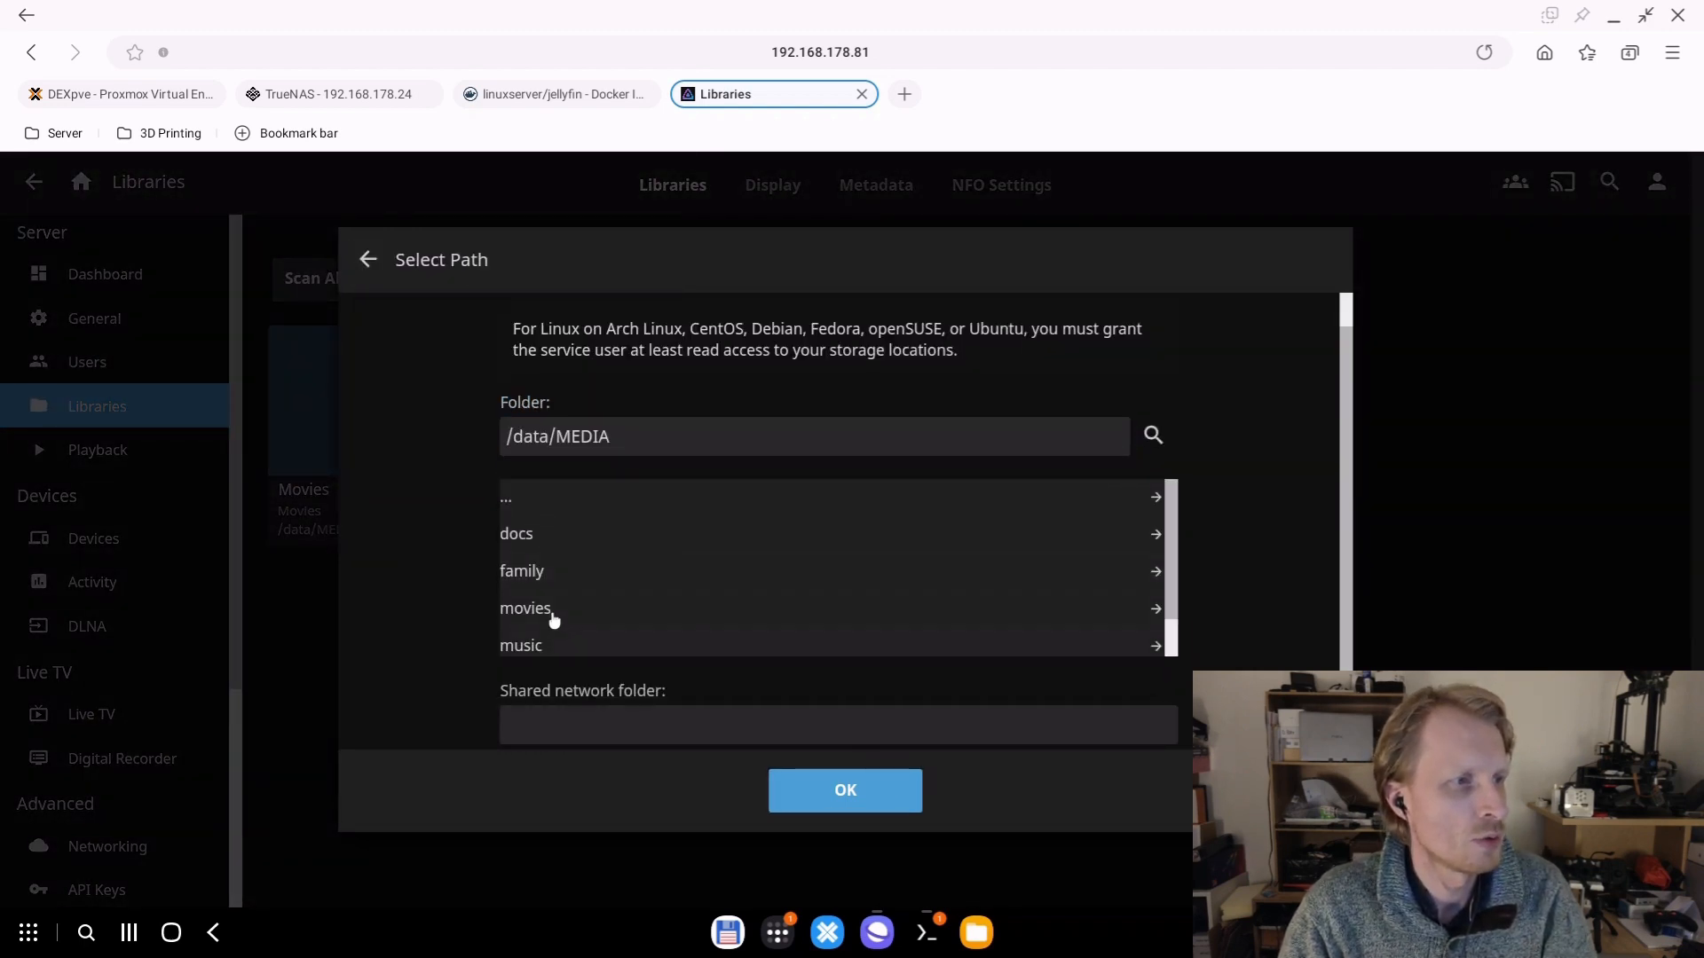
{"action": "scroll", "coordinate": [1050, 597], "scroll_direction": "down", "scroll_amount": 2}
{"action": "scroll", "coordinate": [1171, 550], "scroll_direction": "down", "scroll_amount": 1}
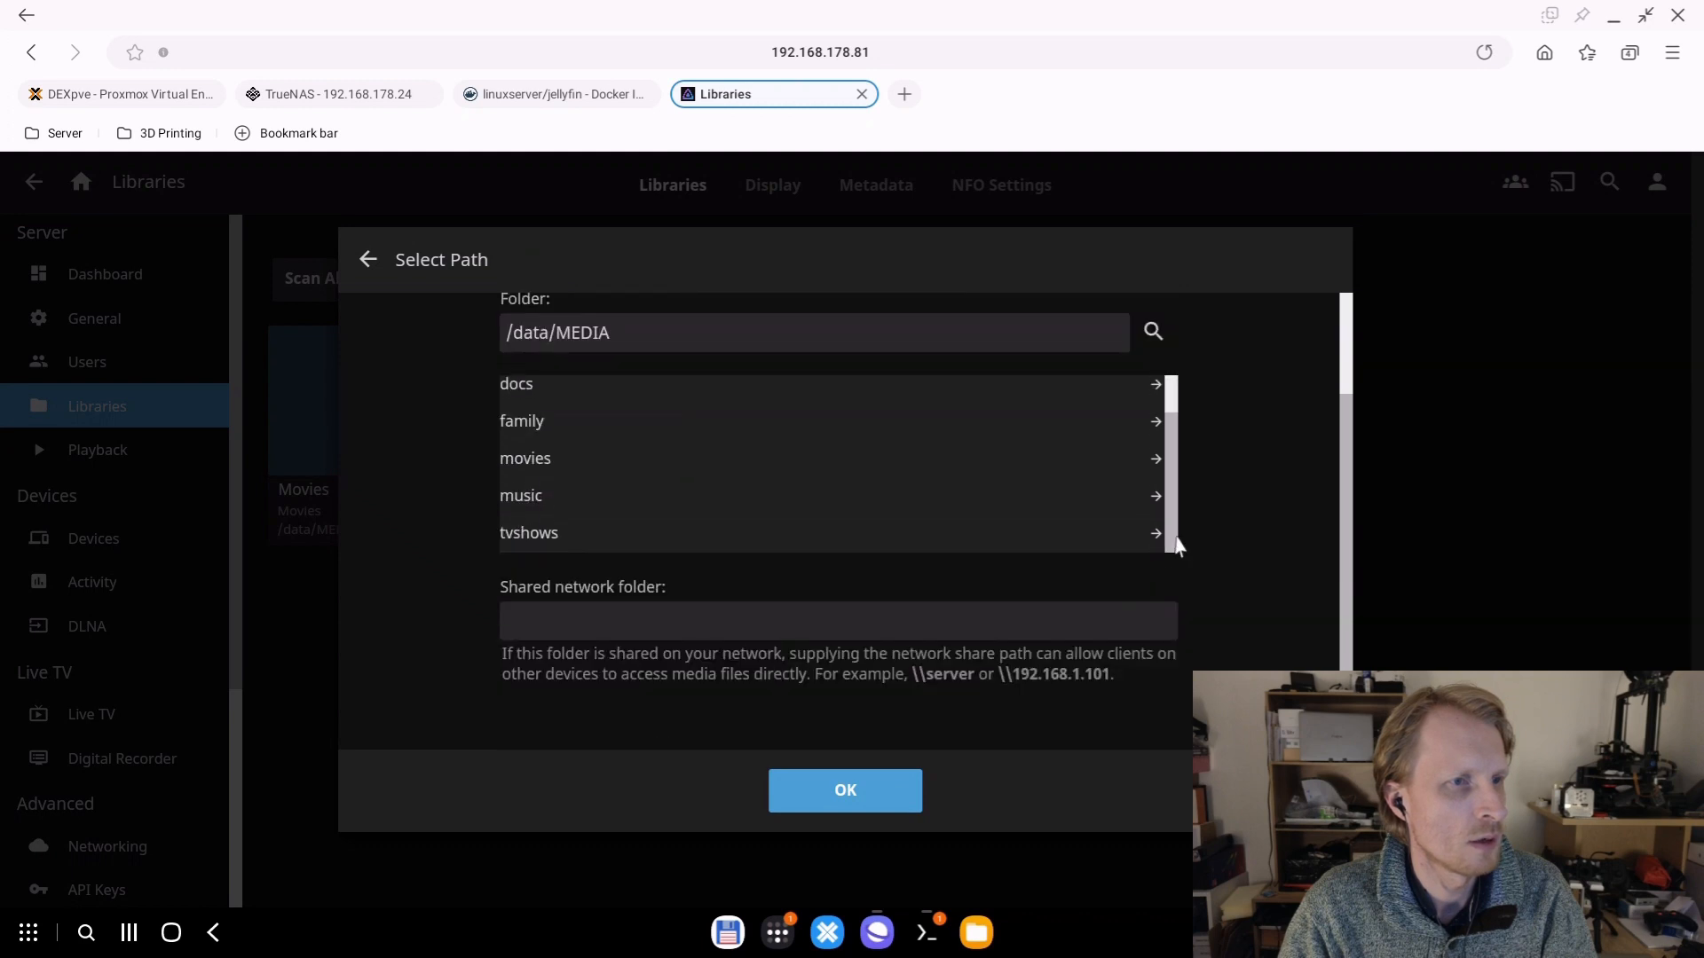
{"action": "left_click", "coordinate": [574, 536]}
{"action": "left_click", "coordinate": [845, 787]}
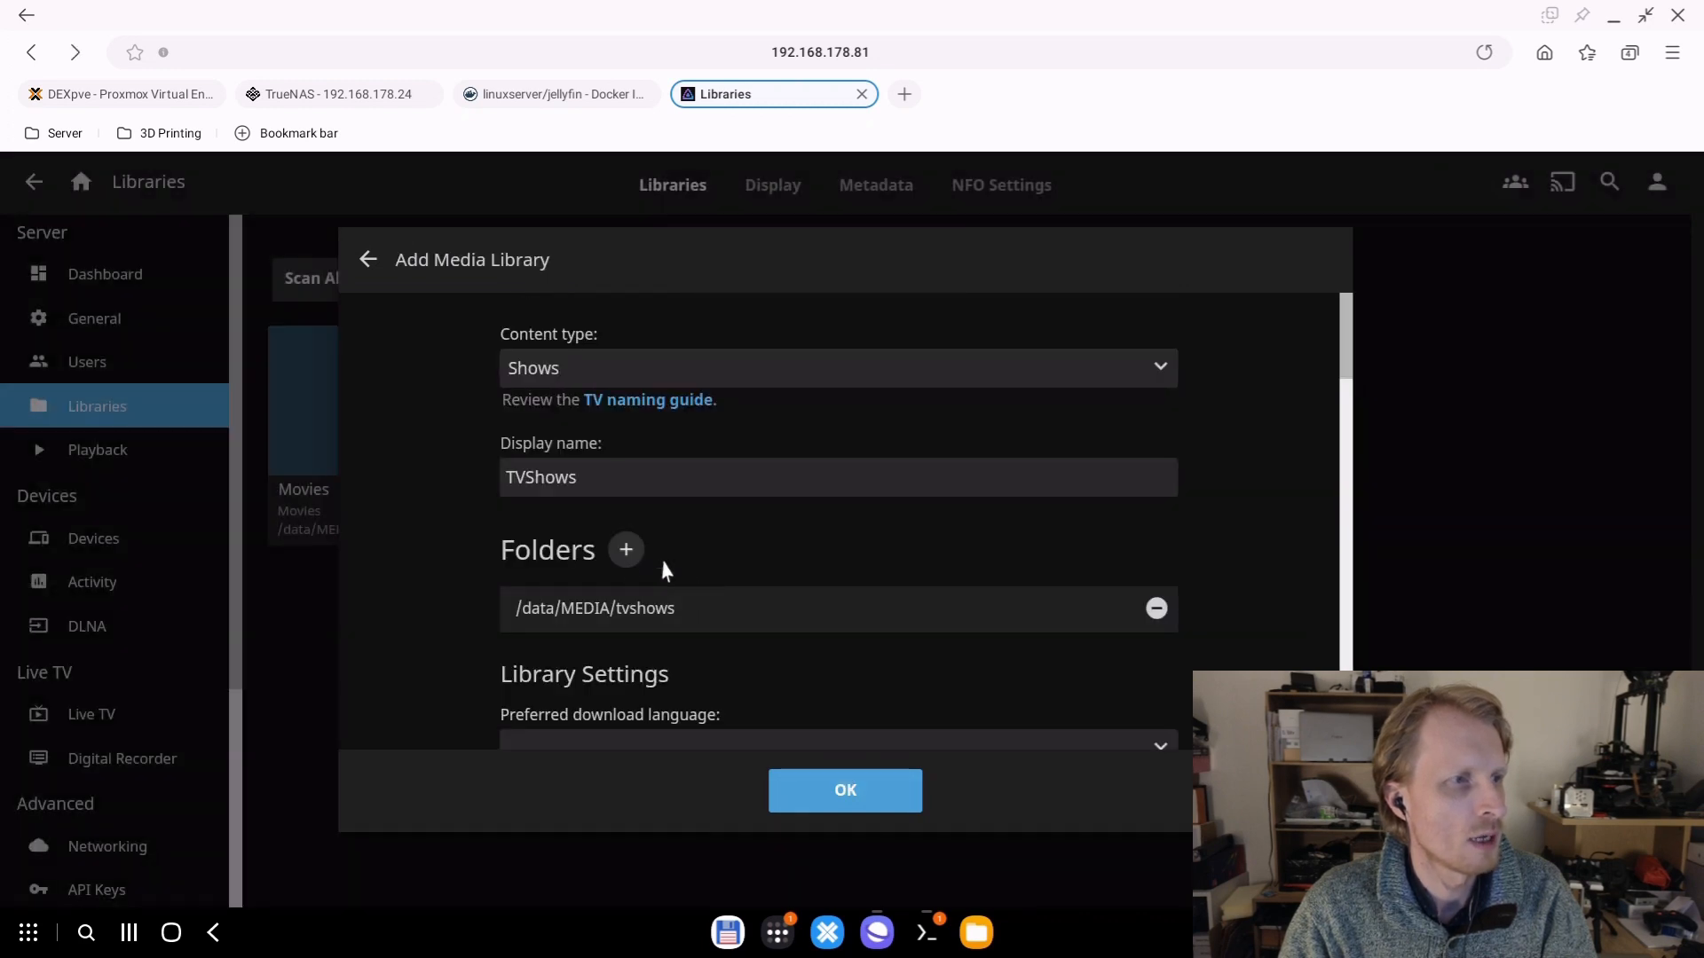
{"action": "scroll", "coordinate": [1278, 568], "scroll_direction": "down", "scroll_amount": 2}
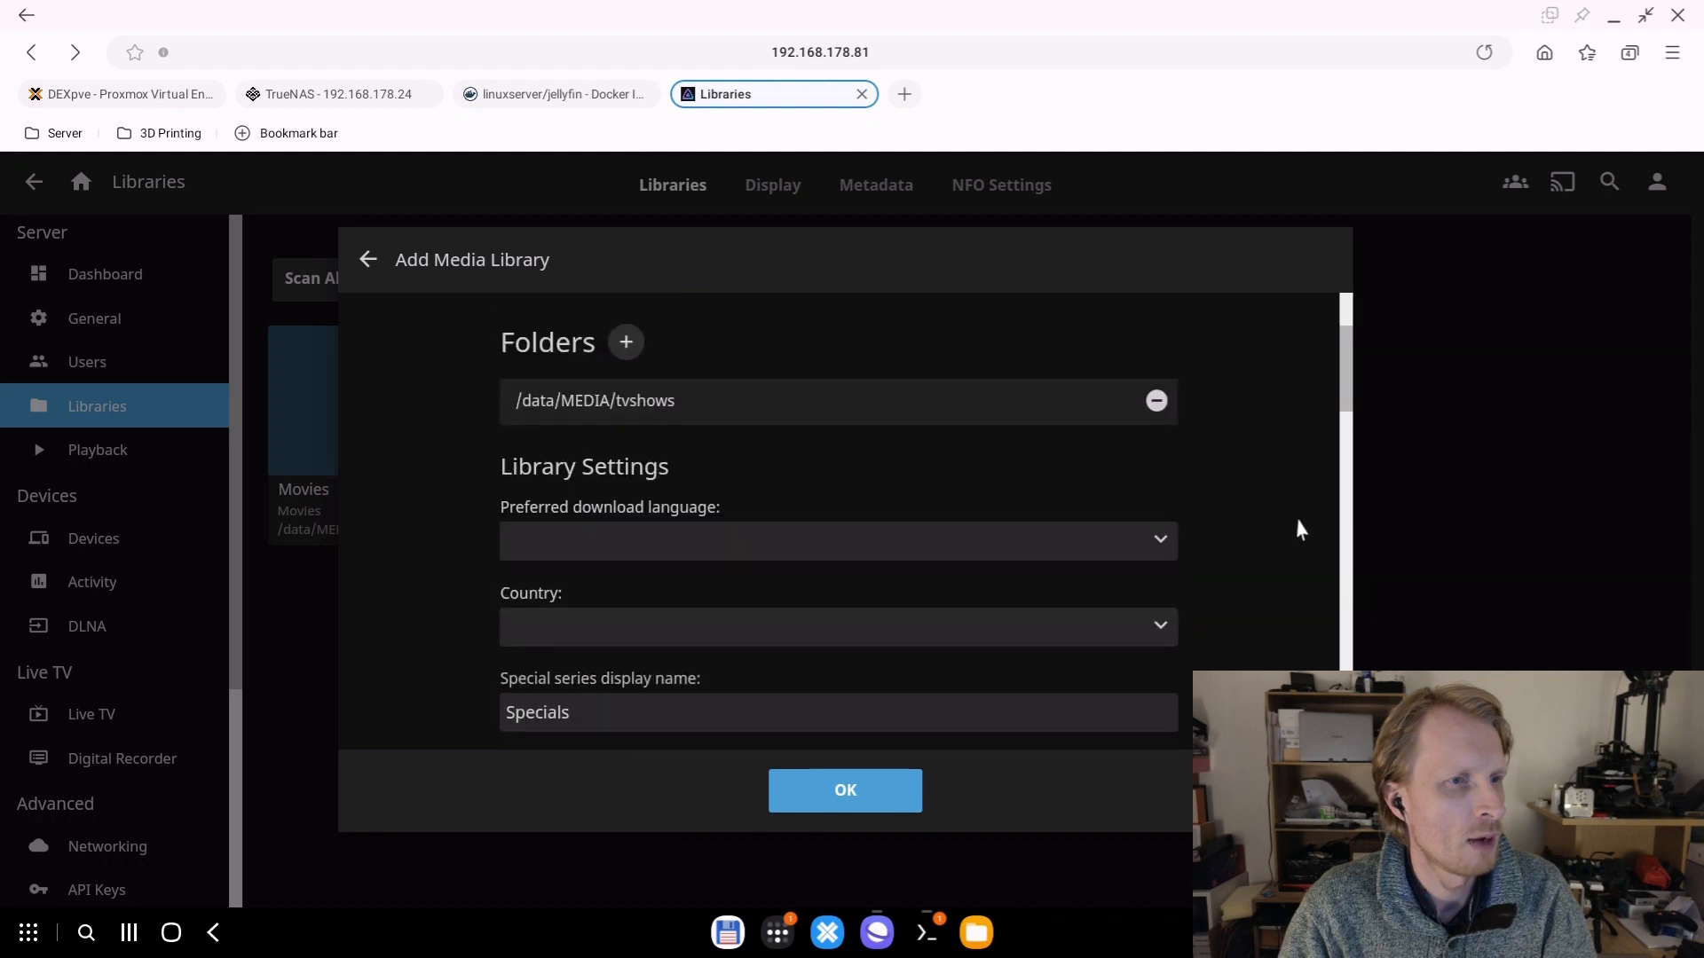
Set the library's metadata language to English and country to United Kingdom.
{"action": "left_click", "coordinate": [630, 542]}
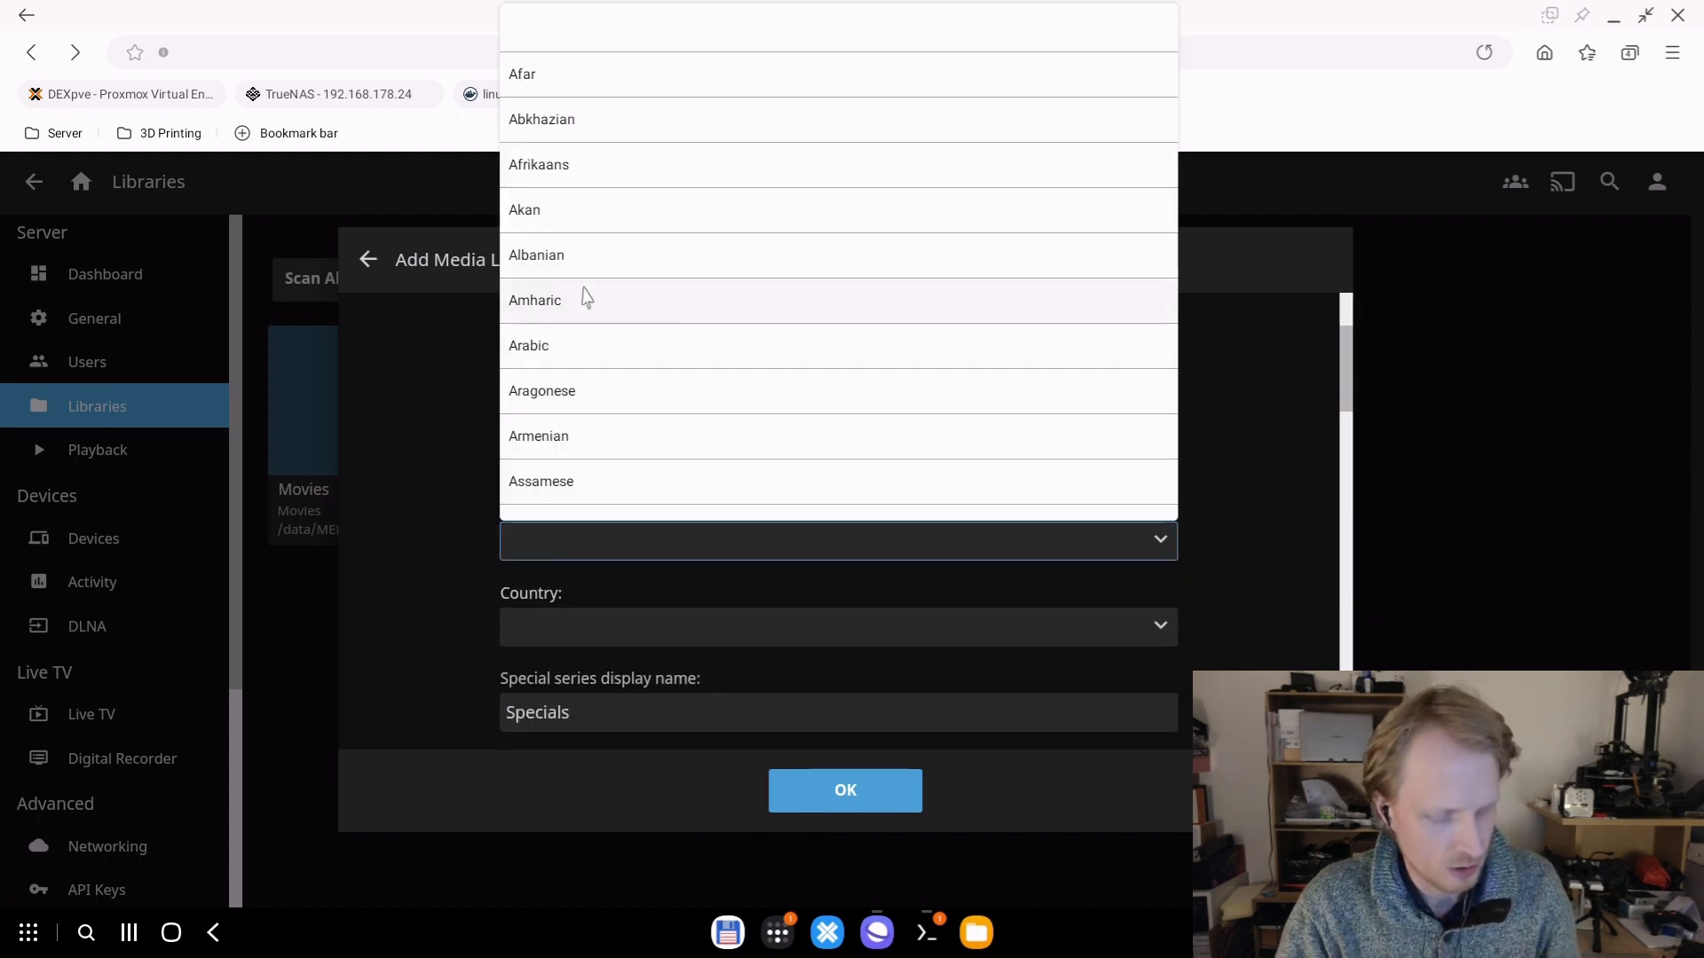
{"action": "key", "text": "e"}
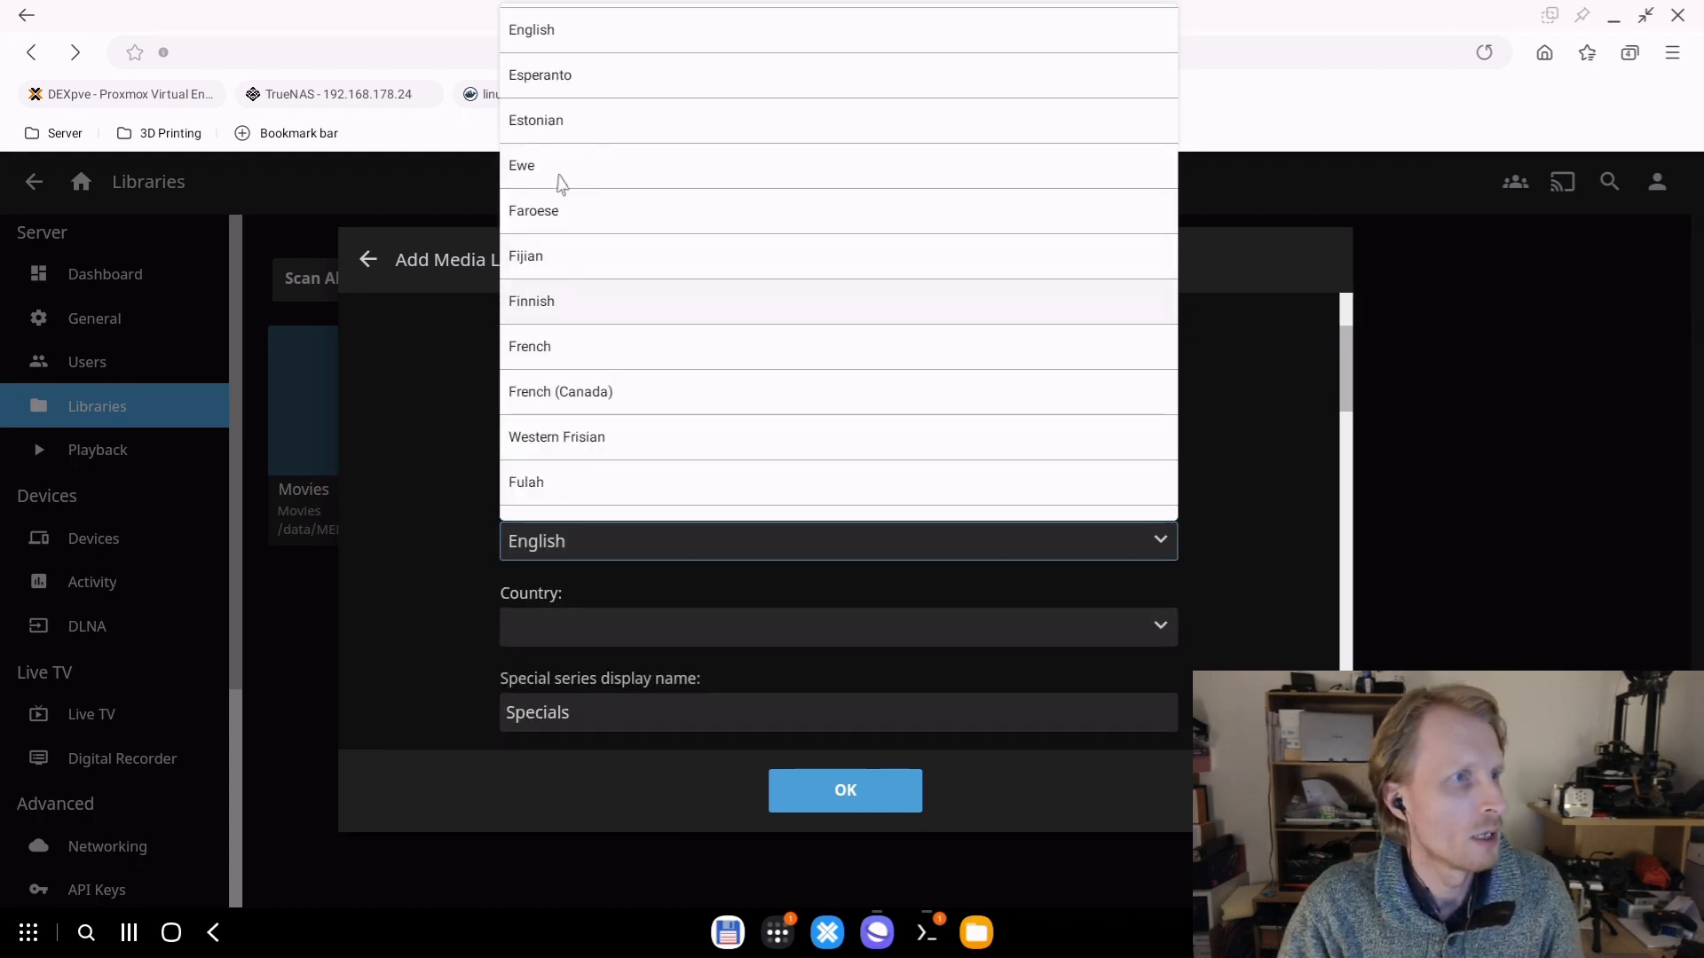
{"action": "left_click", "coordinate": [552, 49]}
{"action": "left_click", "coordinate": [594, 637]}
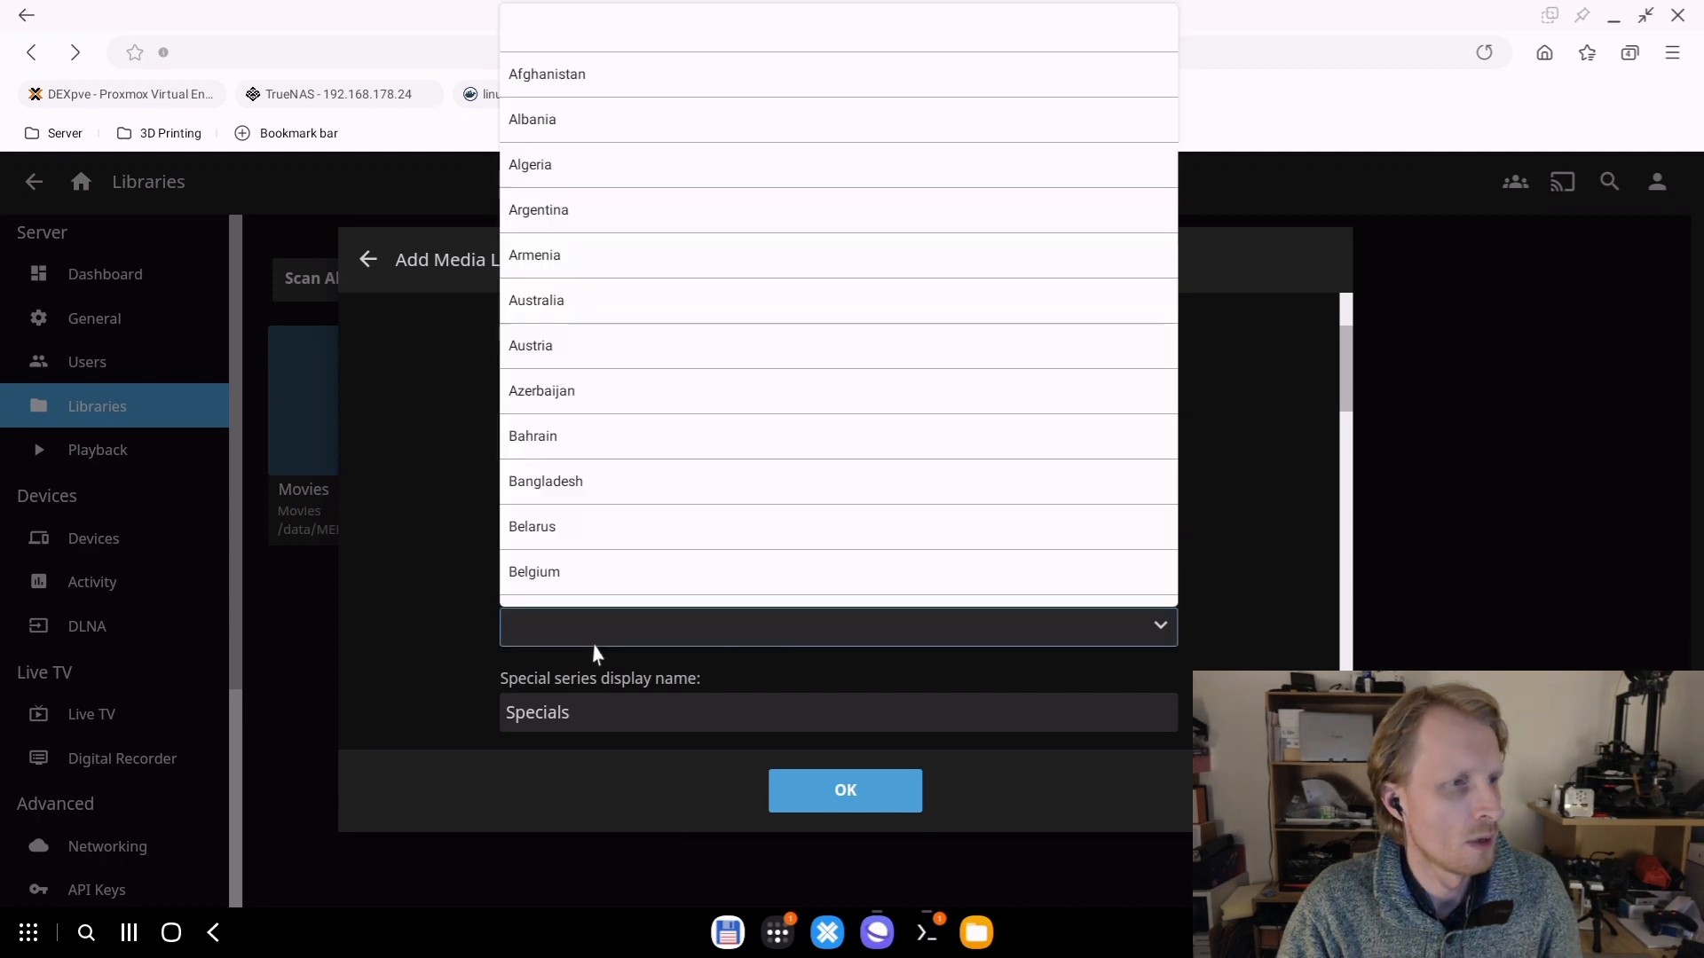
{"action": "key", "text": "u"}
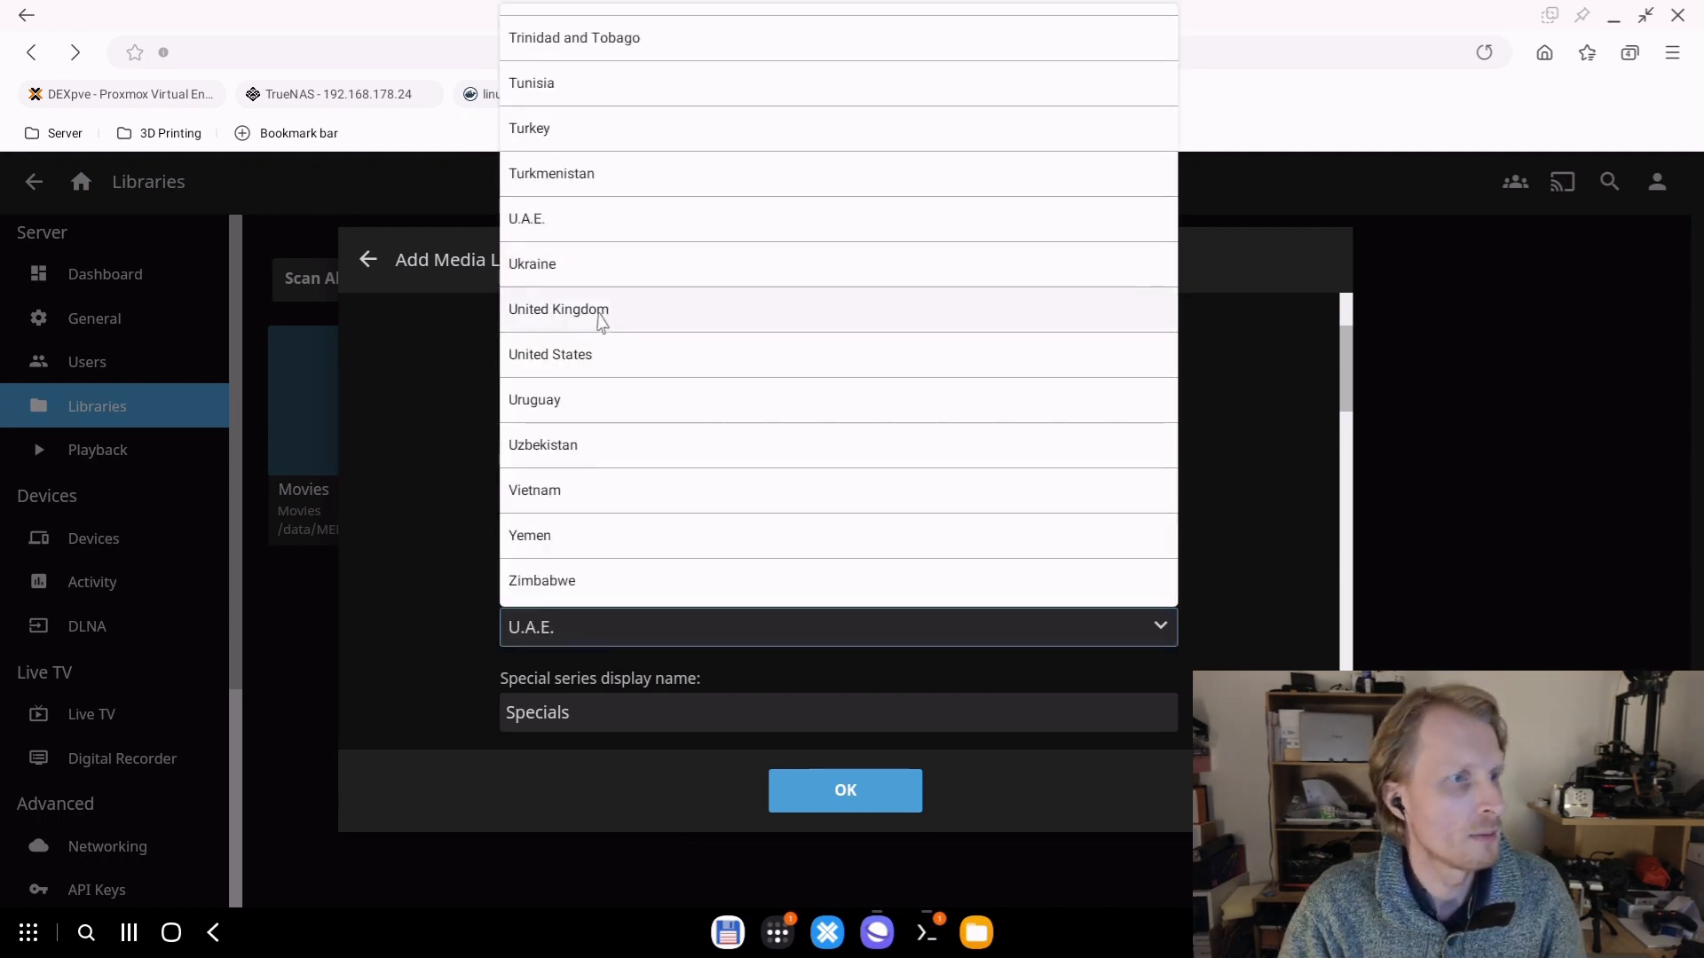
{"action": "left_click", "coordinate": [604, 320]}
{"action": "scroll", "coordinate": [1344, 395], "scroll_direction": "down", "scroll_amount": 5}
{"action": "scroll", "coordinate": [1344, 395], "scroll_direction": "up", "scroll_amount": 4}
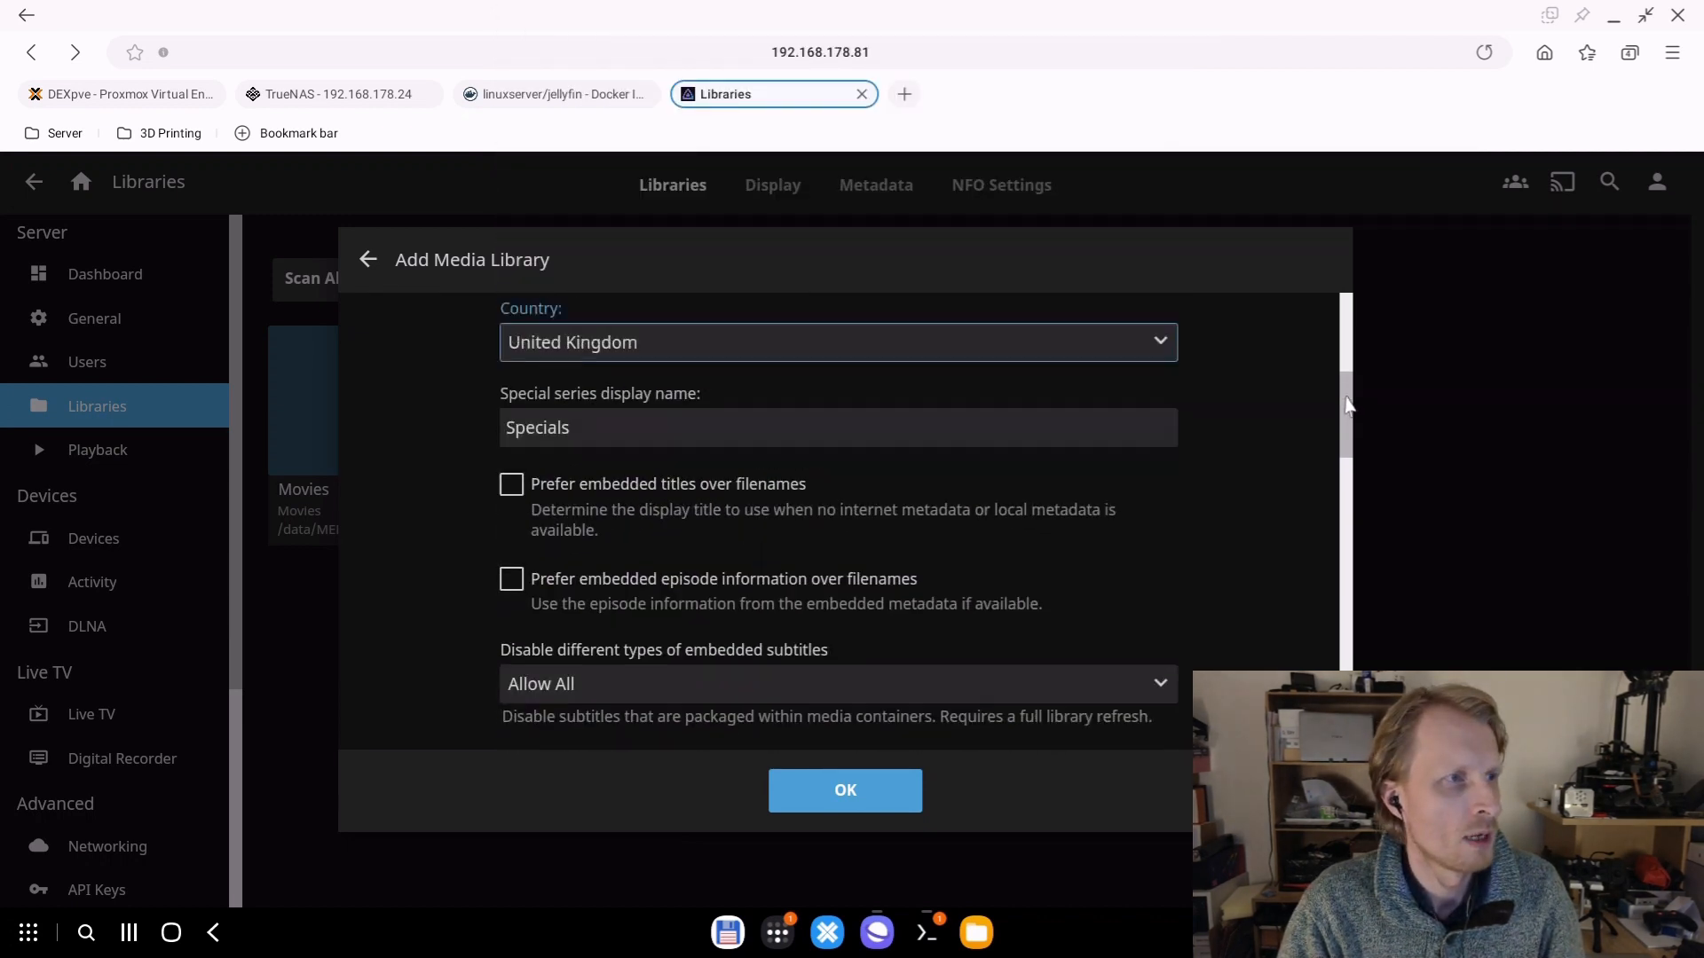
{"action": "left_click_drag", "start_coordinate": [1346, 404], "coordinate": [1346, 461]}
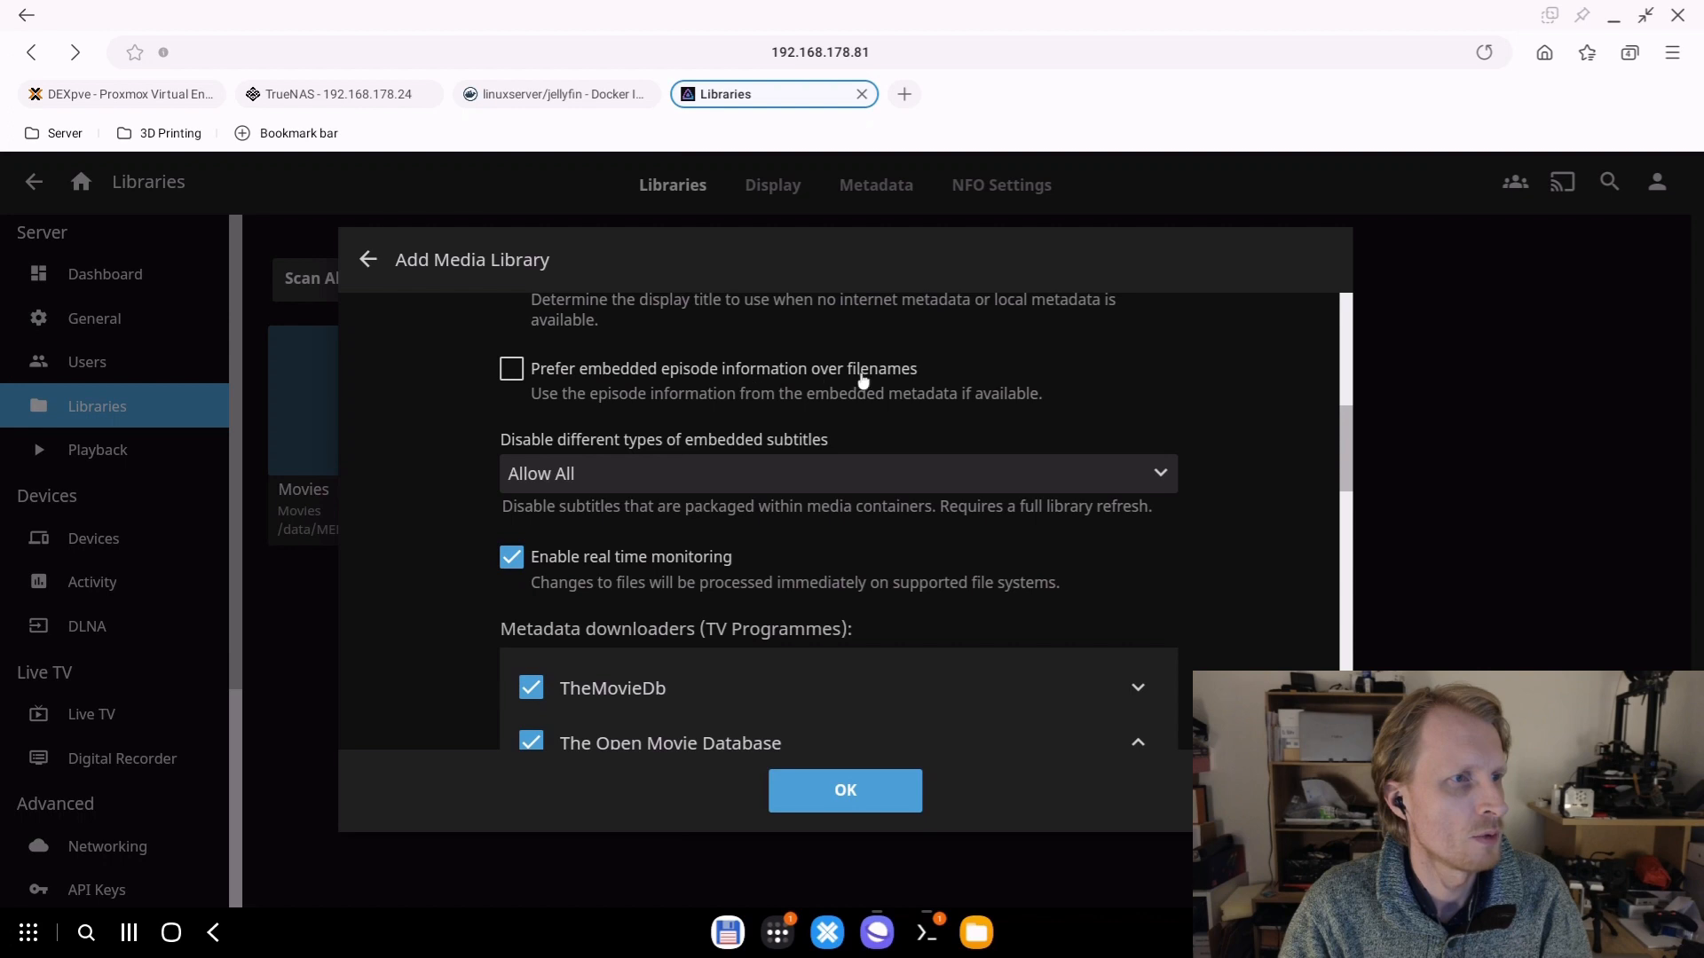
{"action": "scroll", "coordinate": [1134, 467], "scroll_direction": "up", "scroll_amount": 1}
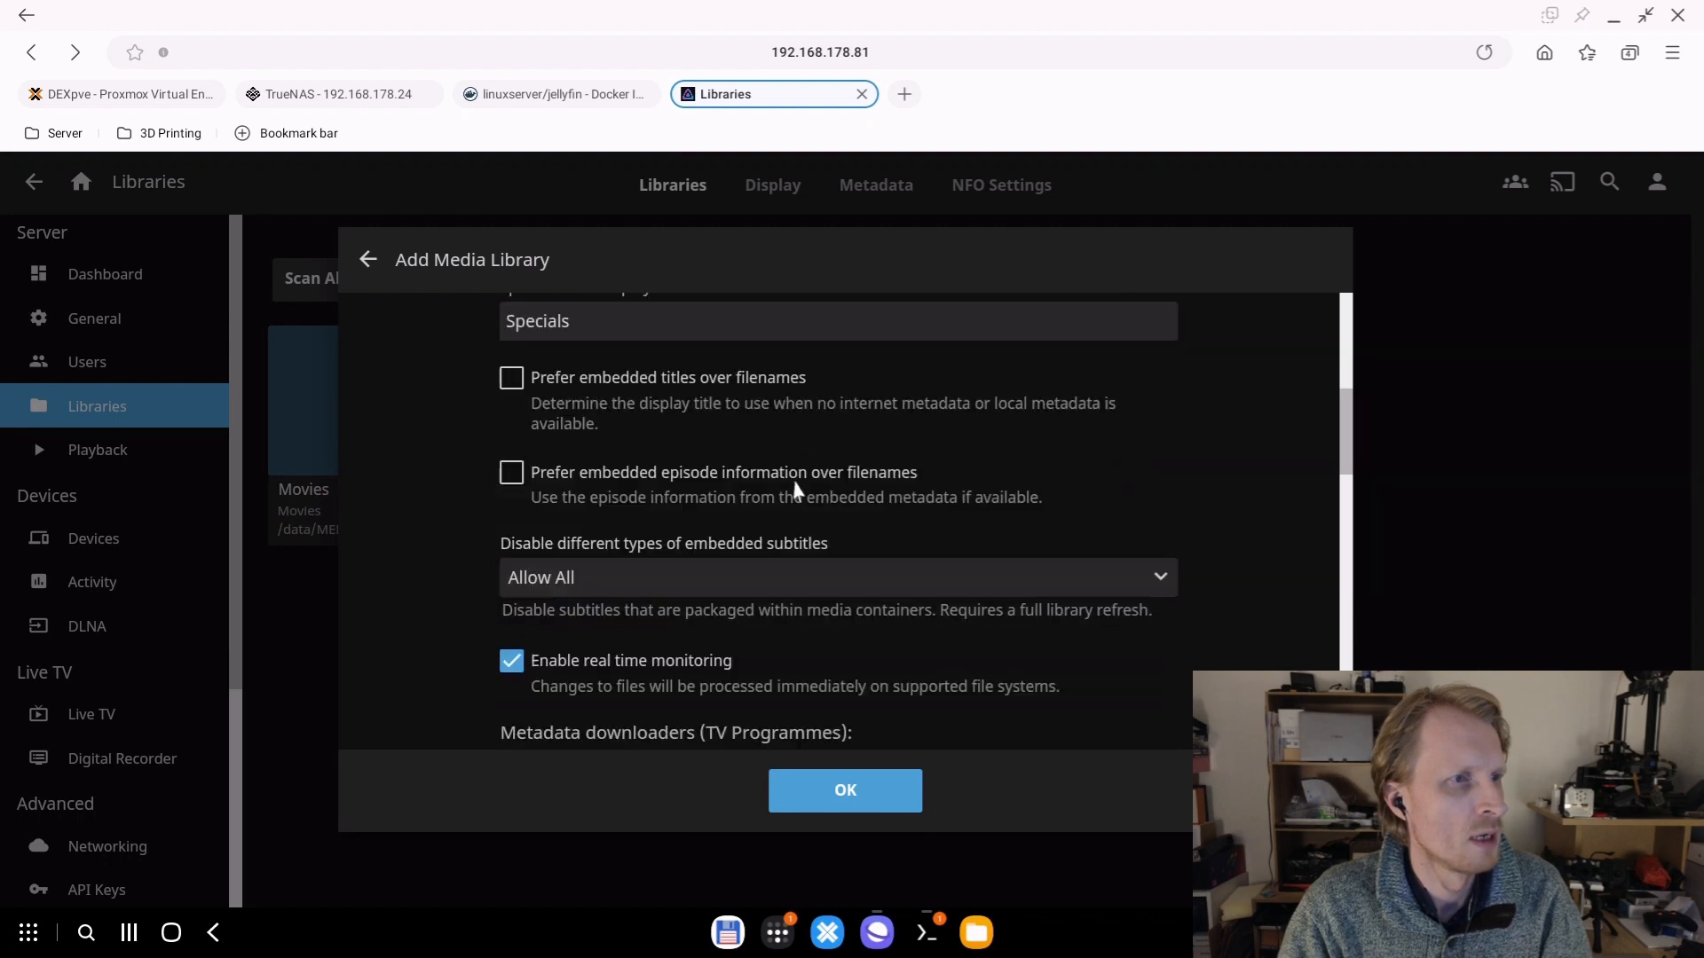
{"action": "scroll", "coordinate": [660, 532], "scroll_direction": "down", "scroll_amount": 1}
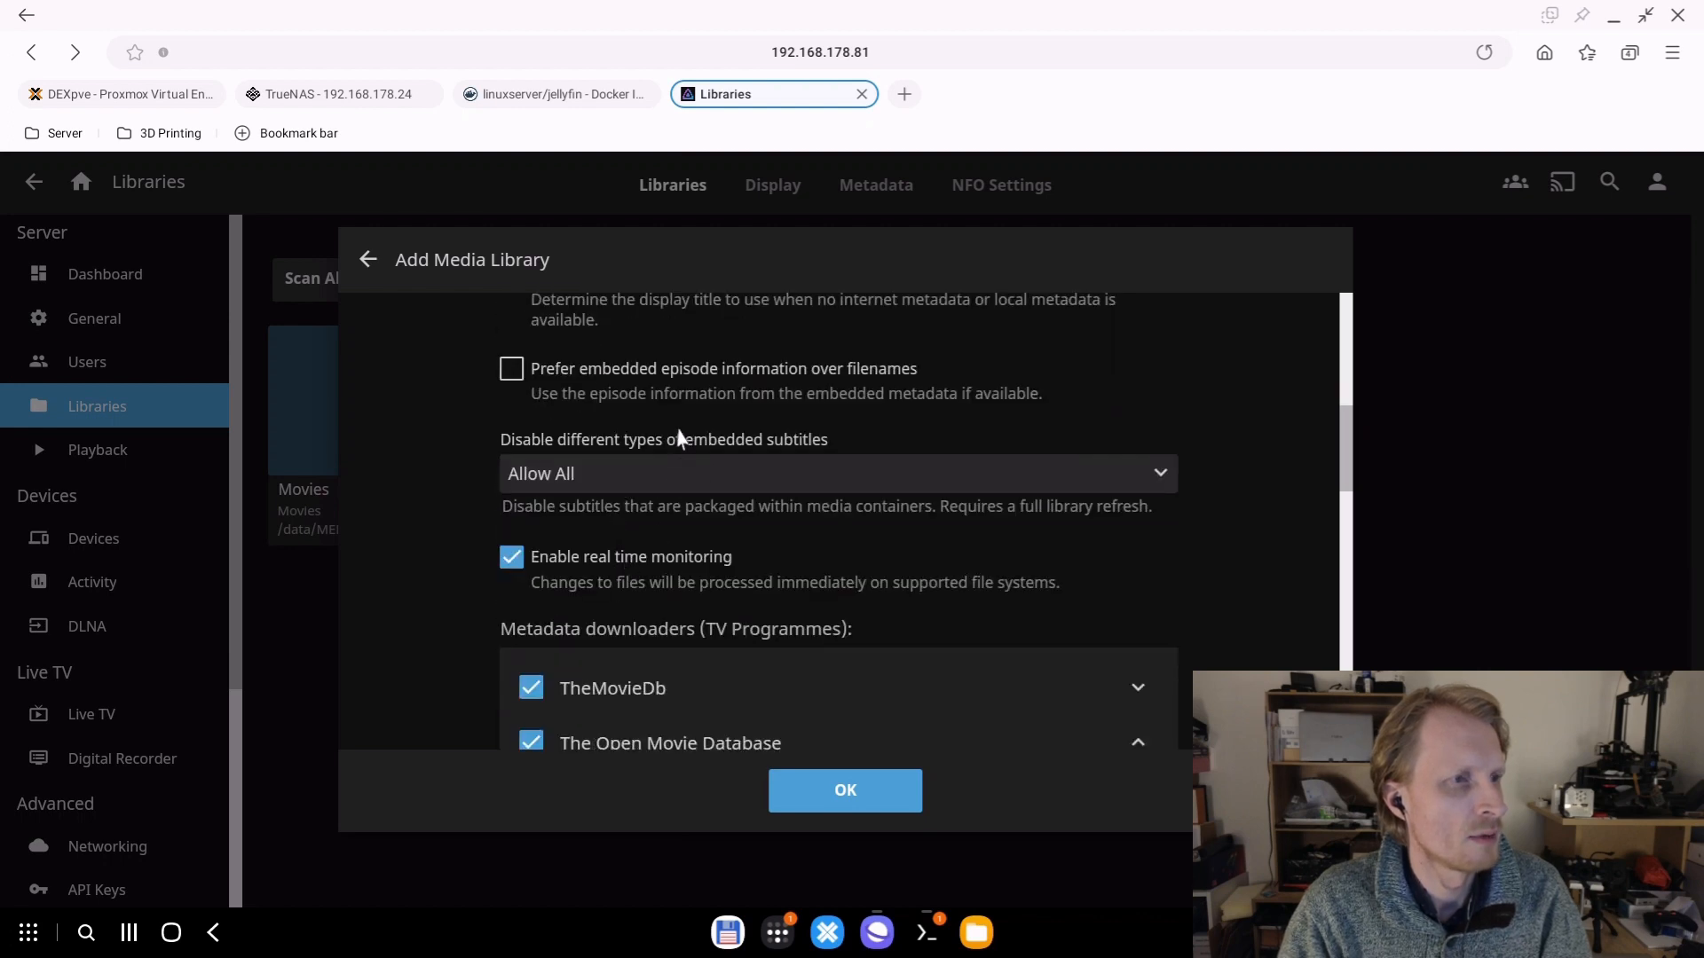
{"action": "scroll", "coordinate": [970, 562], "scroll_direction": "down", "scroll_amount": 5}
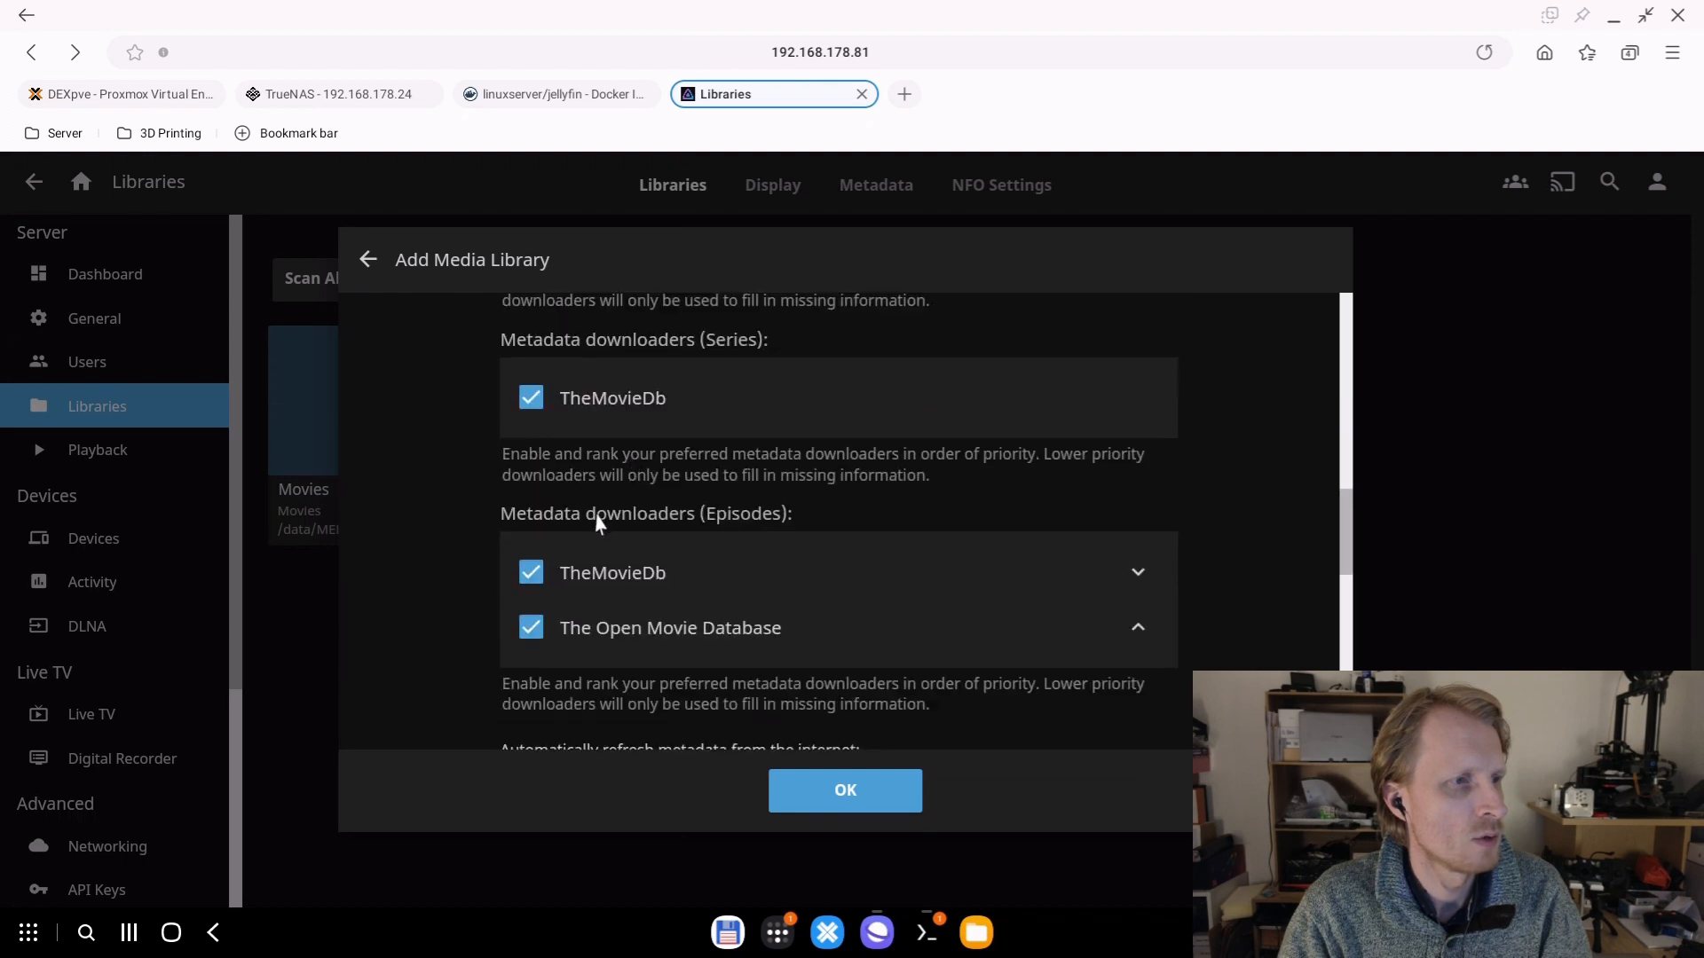
{"action": "scroll", "coordinate": [597, 522], "scroll_direction": "down", "scroll_amount": 3}
Refresh metadata every 30 days and save it as Nfo files.
{"action": "left_click", "coordinate": [570, 529]}
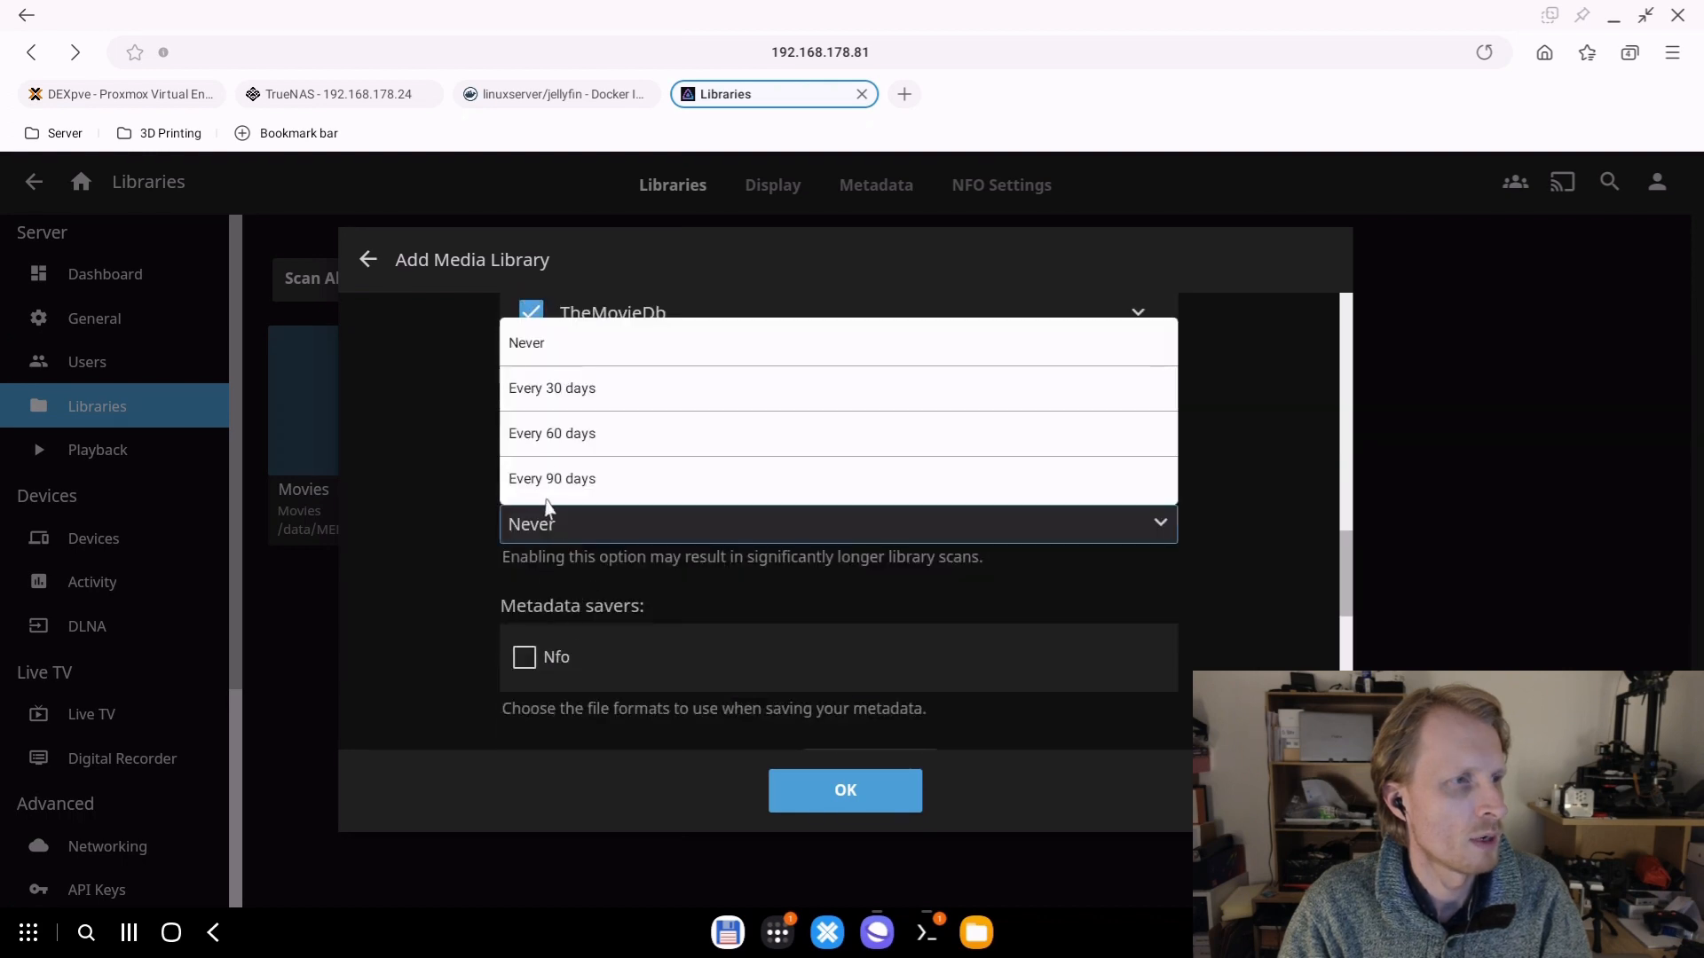
{"action": "left_click", "coordinate": [572, 388]}
{"action": "left_click", "coordinate": [553, 659]}
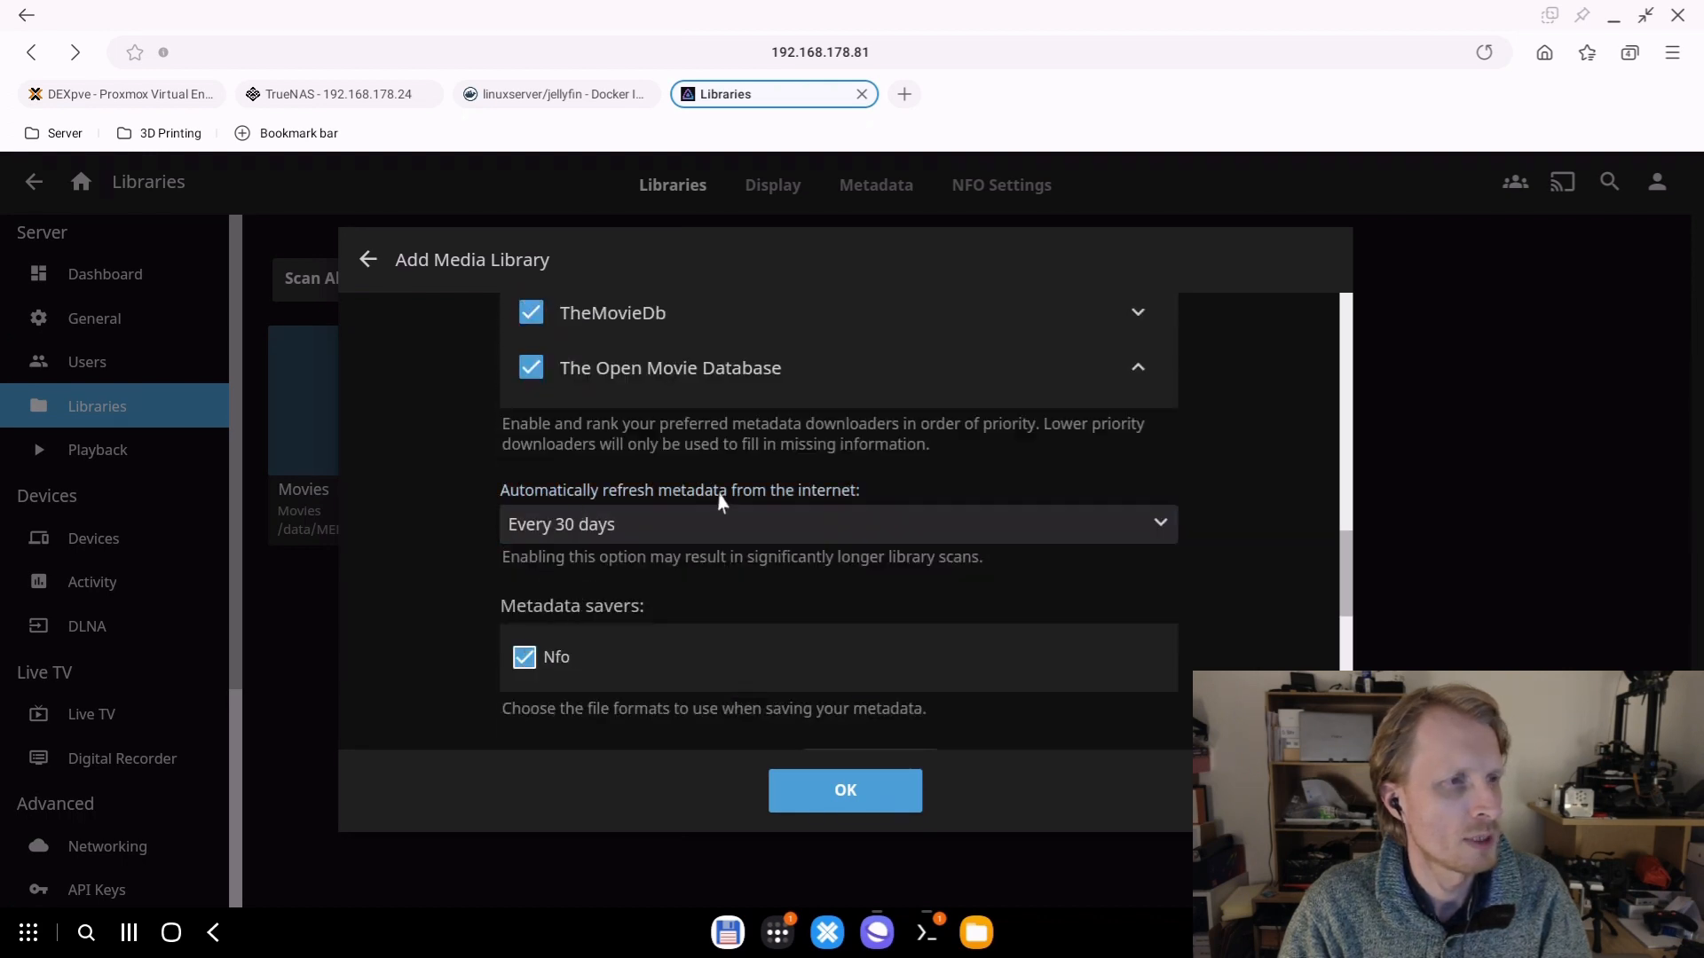
{"action": "scroll", "coordinate": [767, 587], "scroll_direction": "down", "scroll_amount": 2}
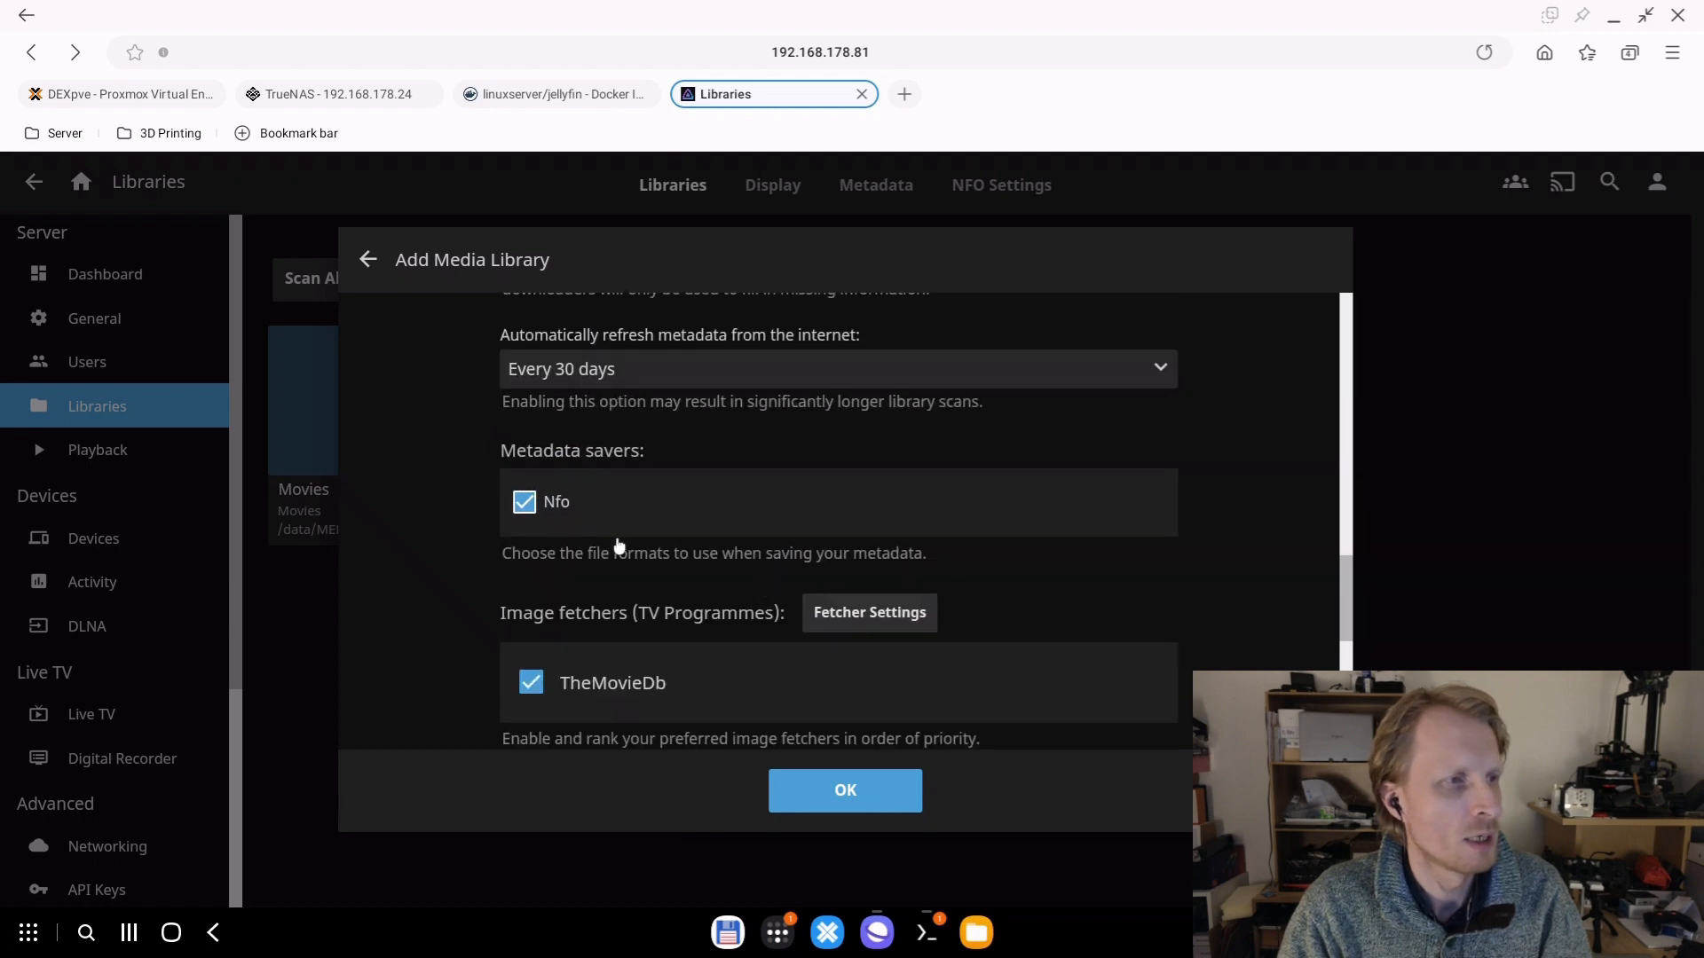
{"action": "scroll", "coordinate": [619, 545], "scroll_direction": "down", "scroll_amount": 9}
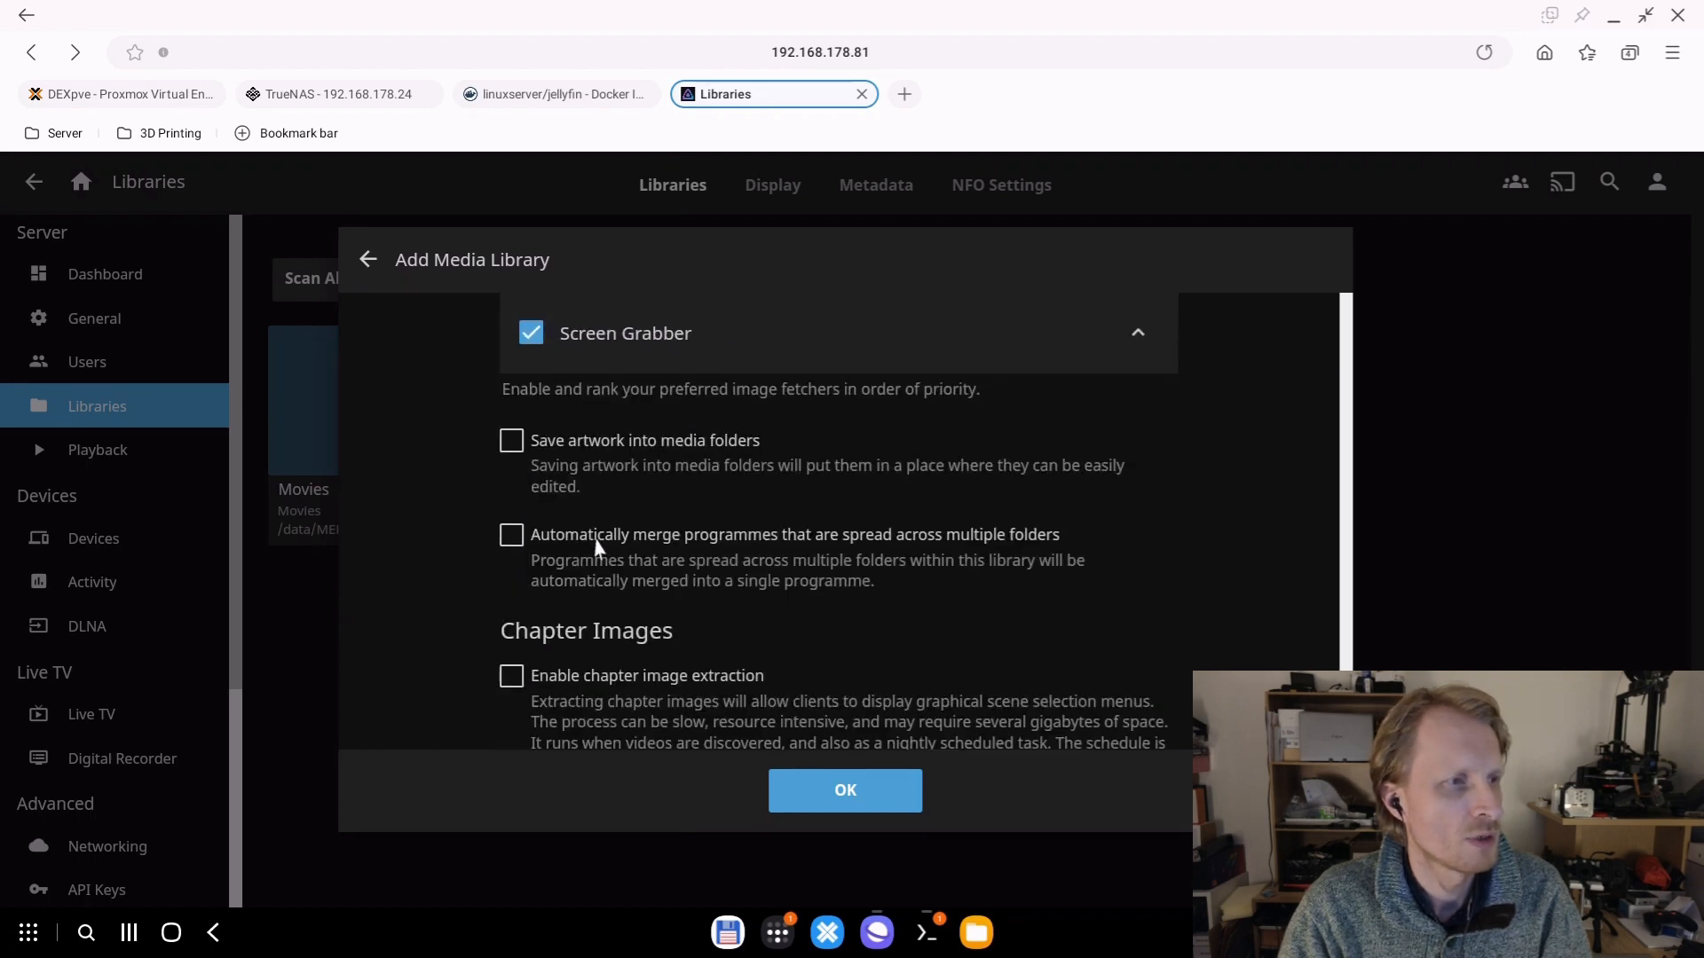
Enable artwork saving, chapter image extraction and extraction during scans, then create the TVShows library.
{"action": "left_click", "coordinate": [513, 444]}
{"action": "scroll", "coordinate": [669, 563], "scroll_direction": "down", "scroll_amount": 2}
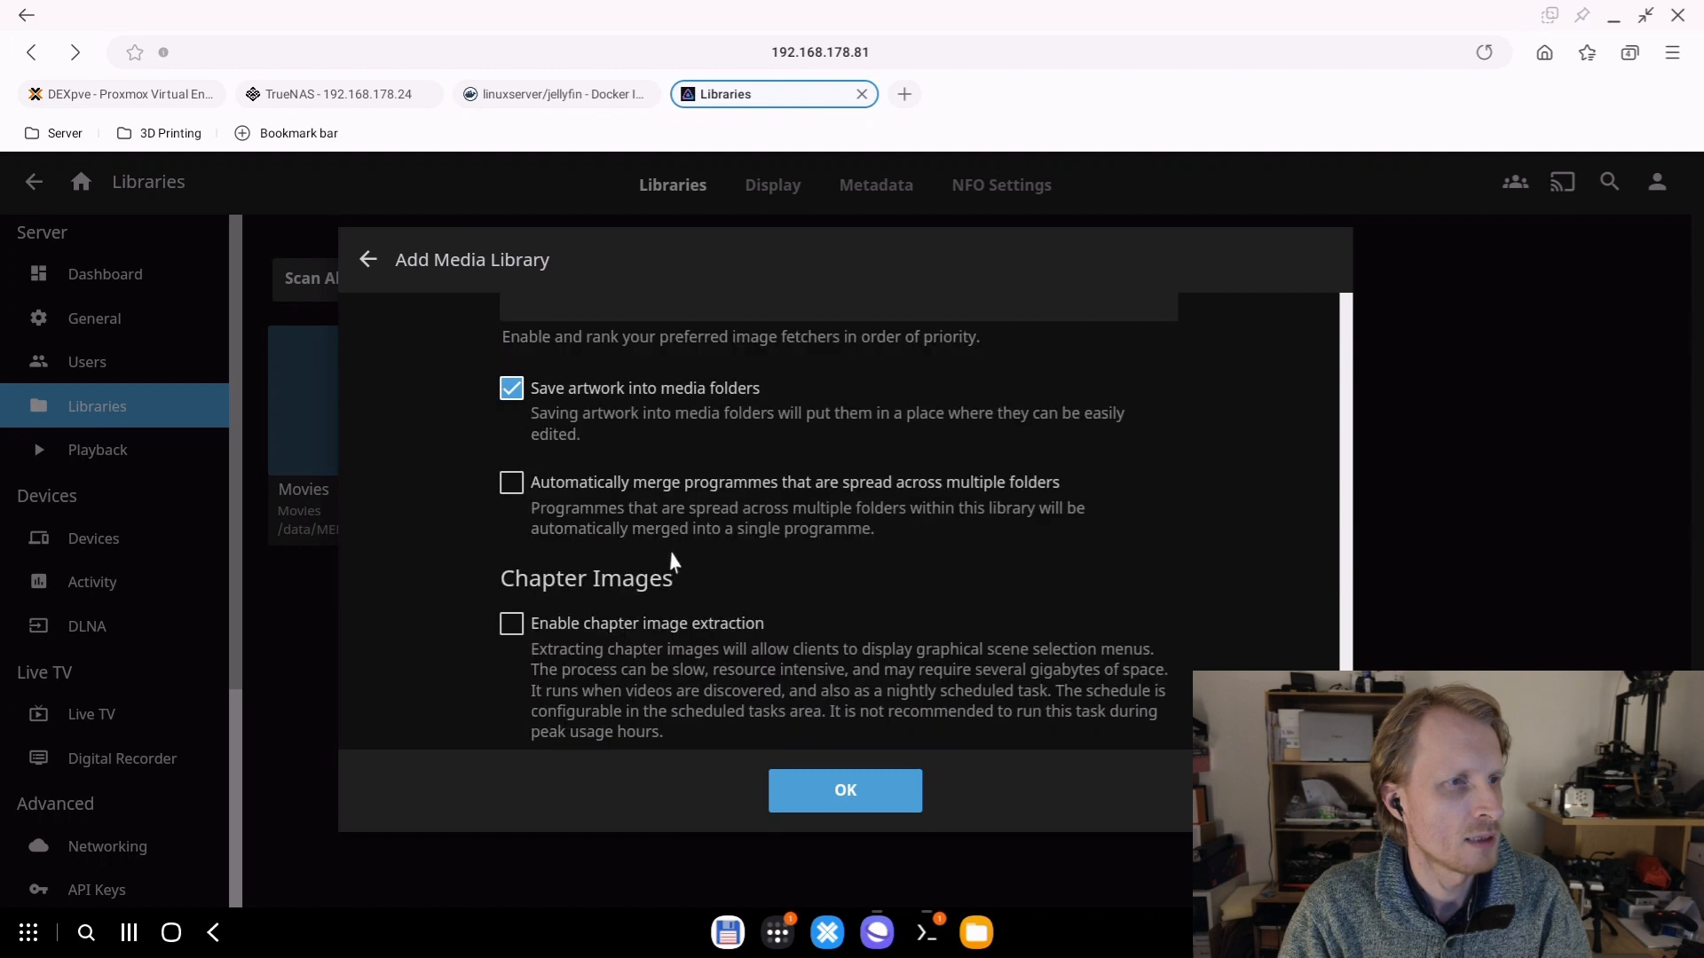
{"action": "left_click", "coordinate": [513, 579]}
{"action": "scroll", "coordinate": [519, 586], "scroll_direction": "down", "scroll_amount": 2}
{"action": "left_click", "coordinate": [515, 577]}
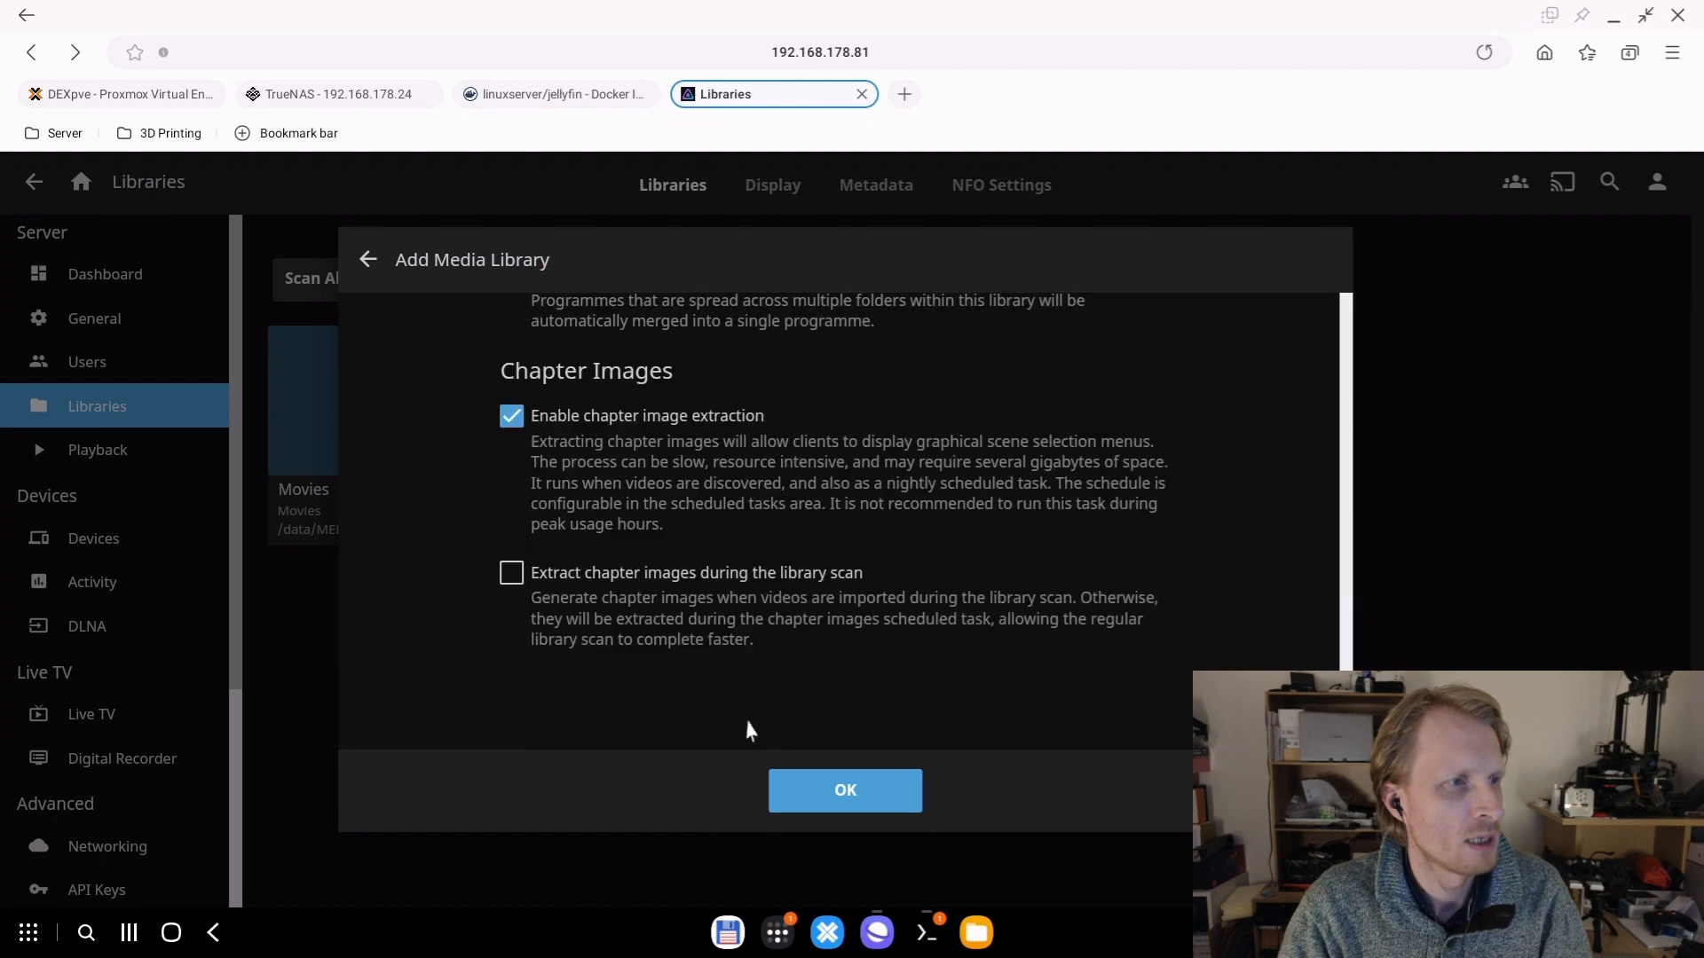
{"action": "left_click", "coordinate": [847, 792]}
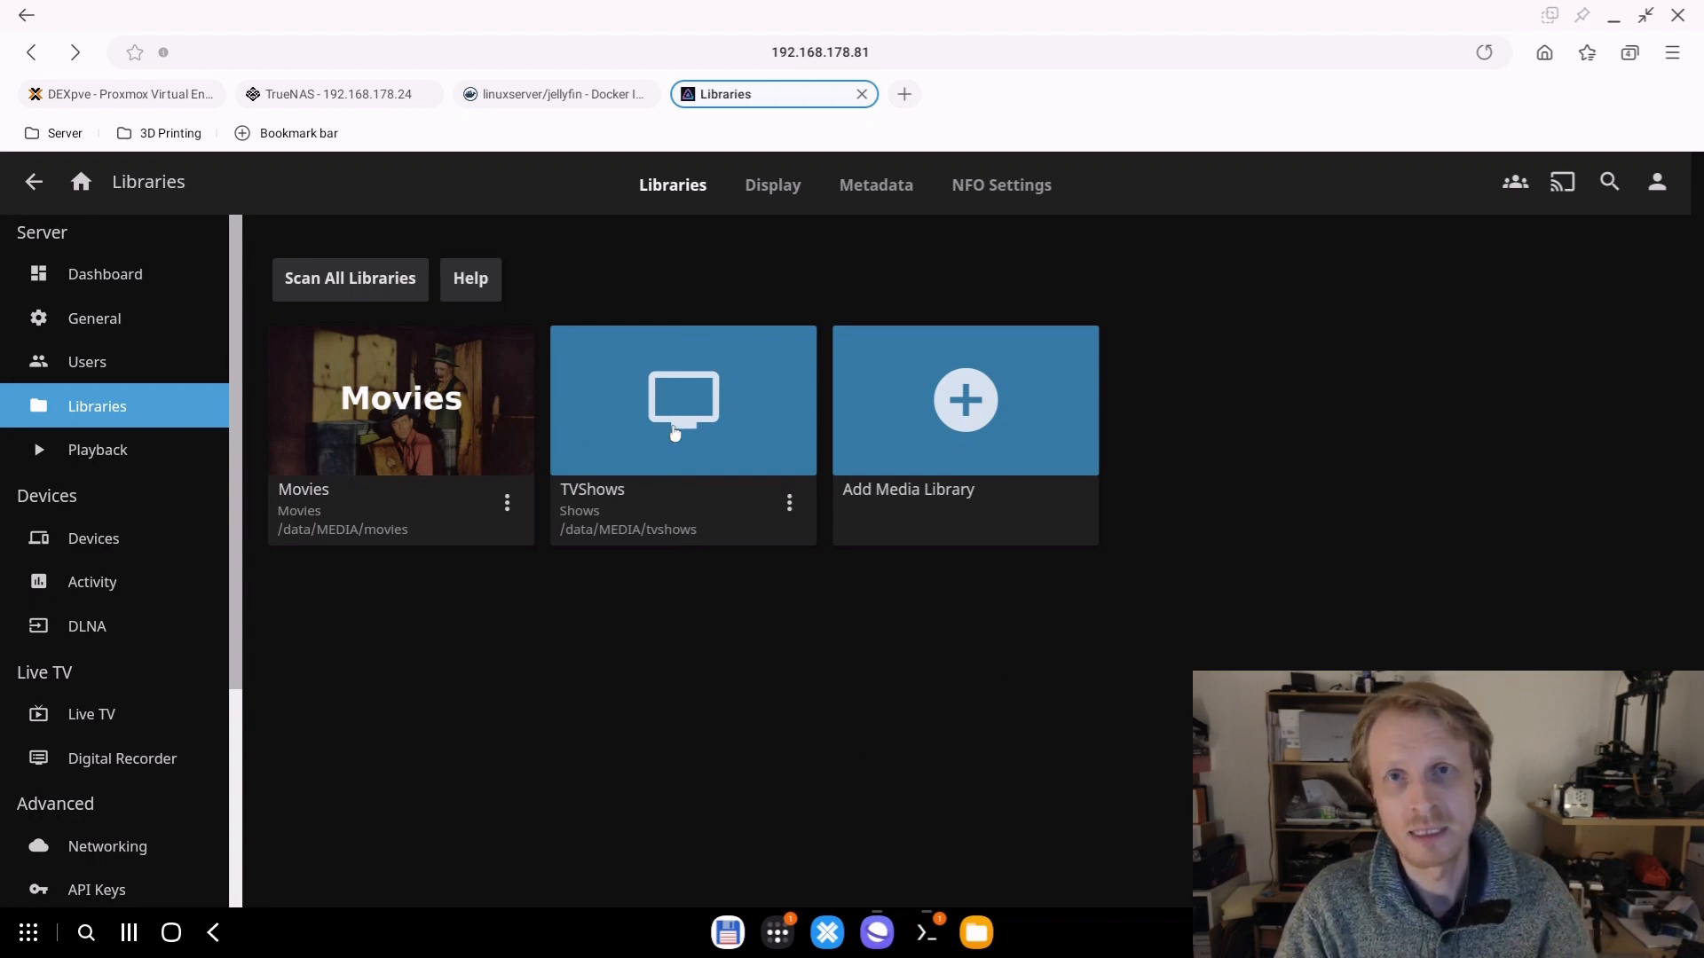
Check the still-empty TVShows library from the home page, then return home.
{"action": "left_click", "coordinate": [78, 182]}
{"action": "left_click", "coordinate": [491, 391]}
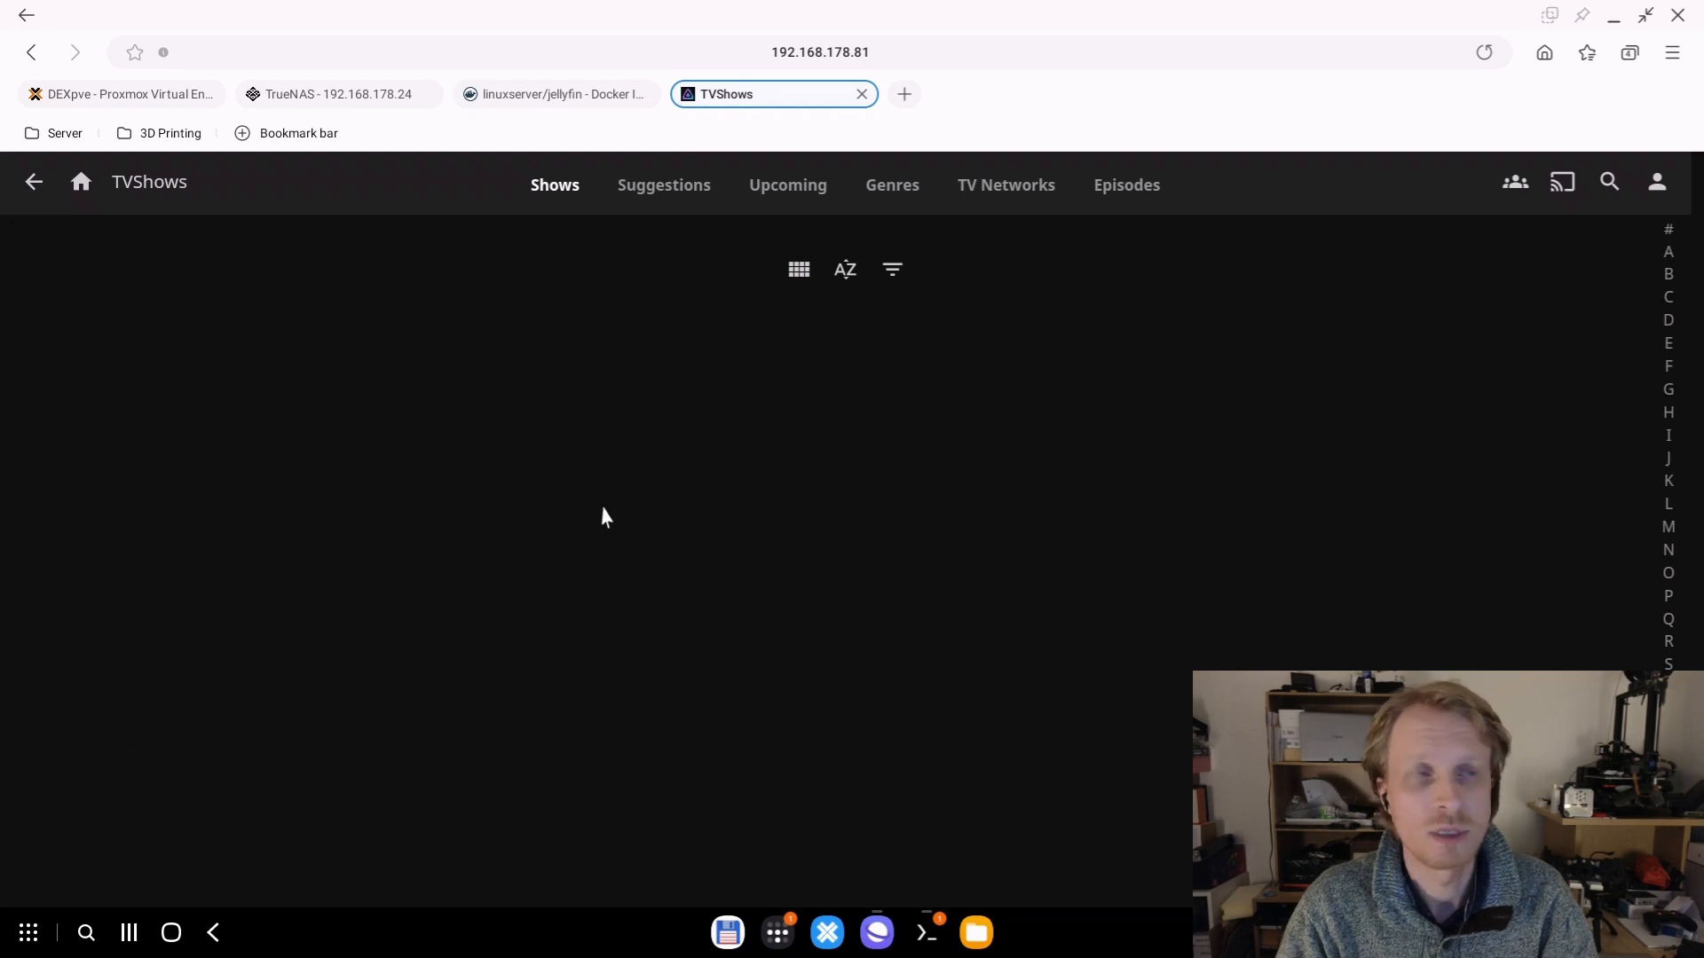
{"action": "left_click", "coordinate": [84, 186]}
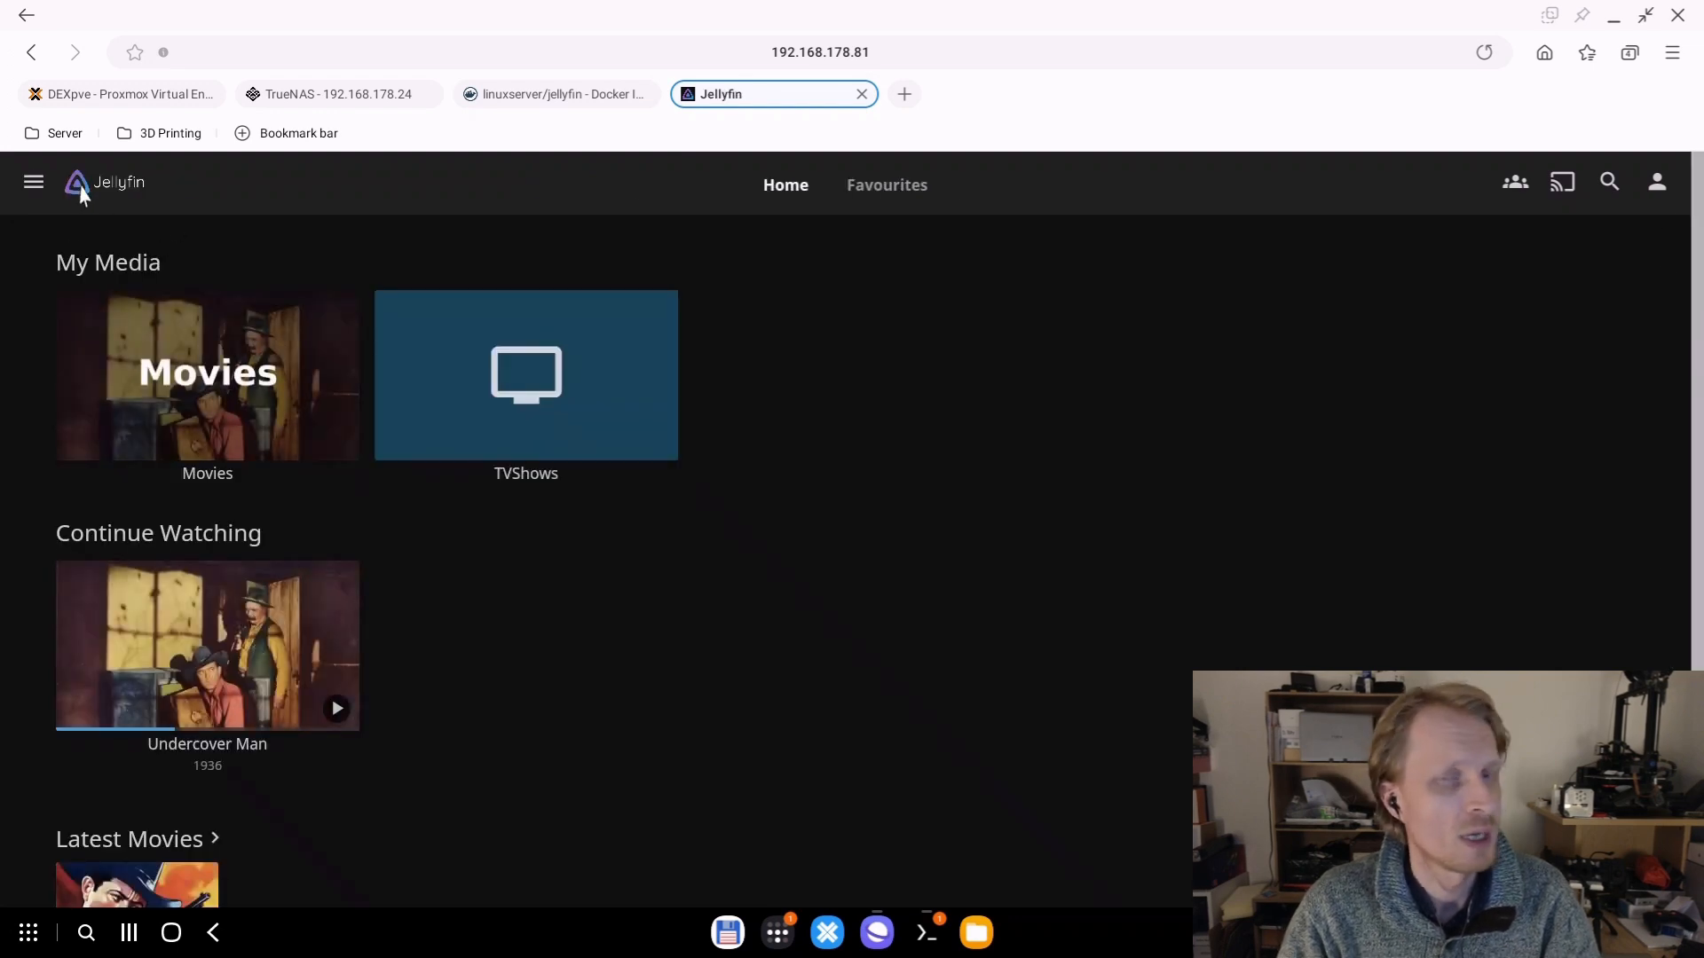